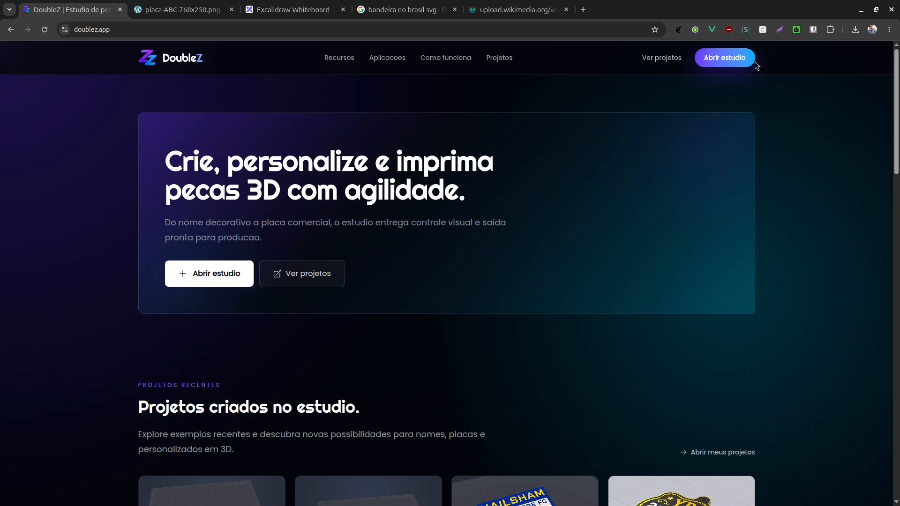
- Create a new project in the studio and place a configurable rectangle near the centre of the print bed
left_click(724, 59)
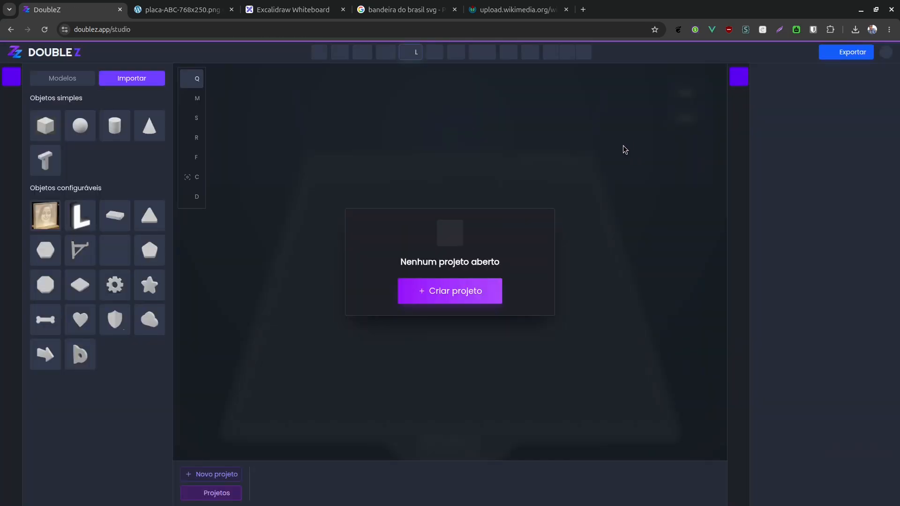
left_click(454, 294)
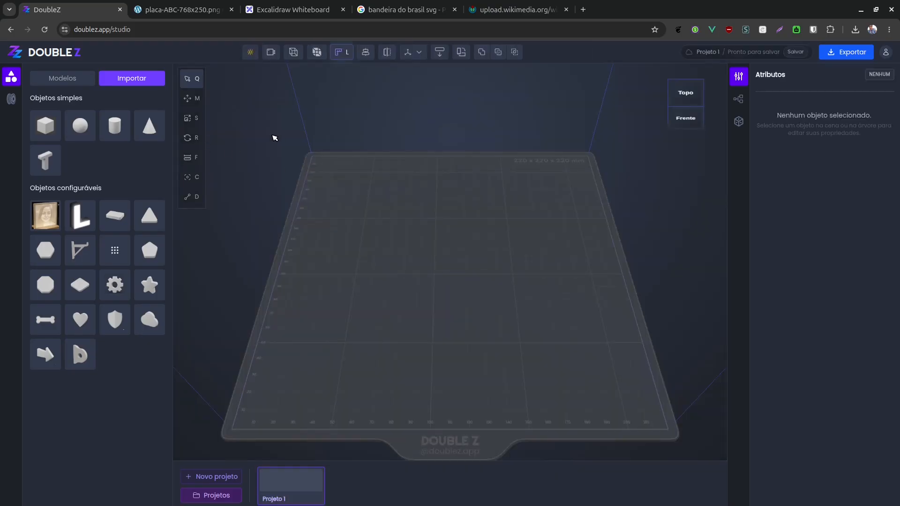
left_click(113, 215)
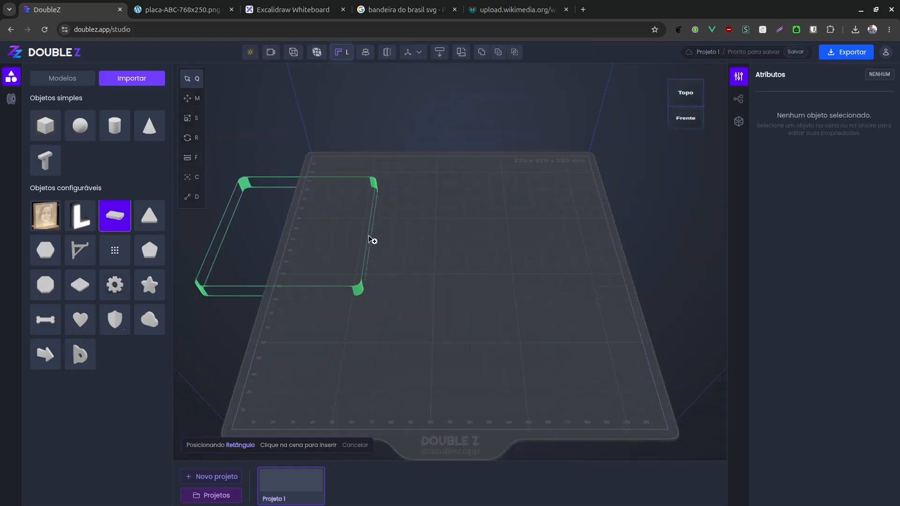
left_click(453, 283)
left_click_drag(466, 326, 482, 310)
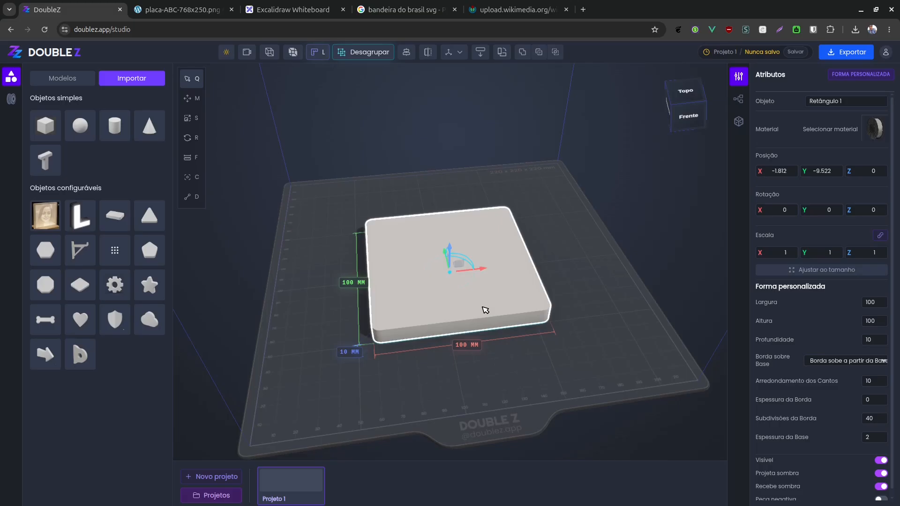
- Set the rectangle's width to 250 mm, height to 85 mm and depth to 6 mm
double_click(885, 302)
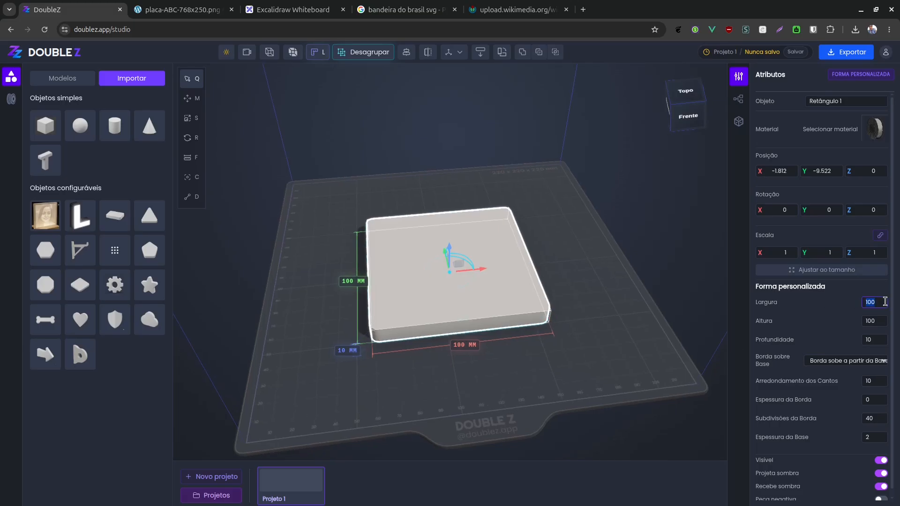
key("Return")
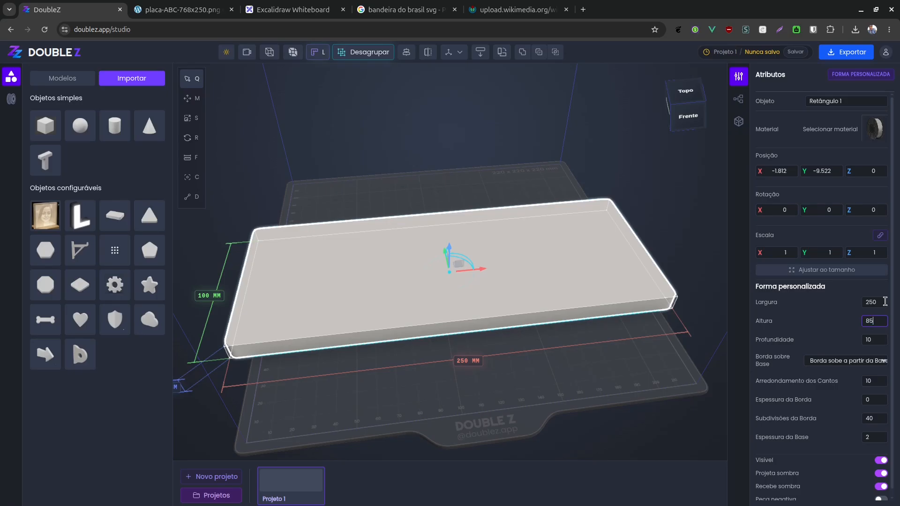
key("Return")
key("Tab")
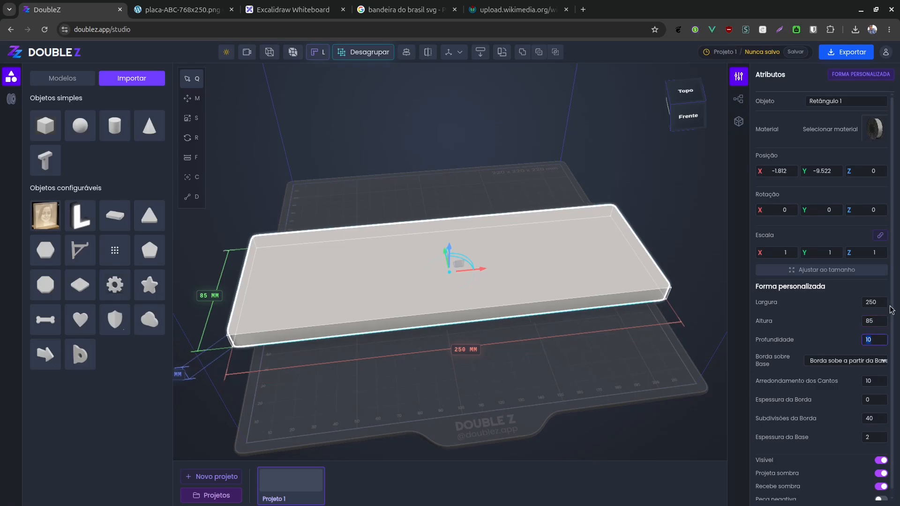
type("6")
key("Return")
left_click_drag(382, 374, 412, 375)
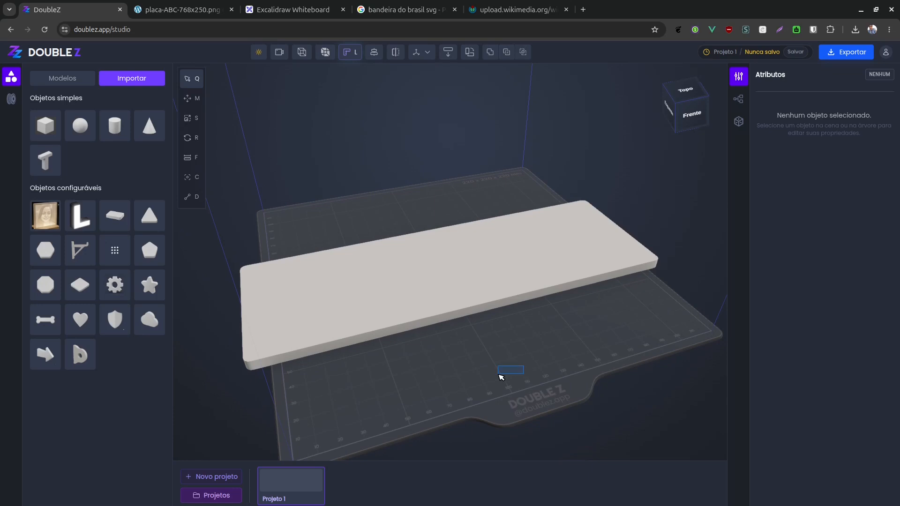
- Set the project's print bed to 256 mm wide, 256 mm deep and 256 mm high
left_click(739, 121)
left_click(881, 144)
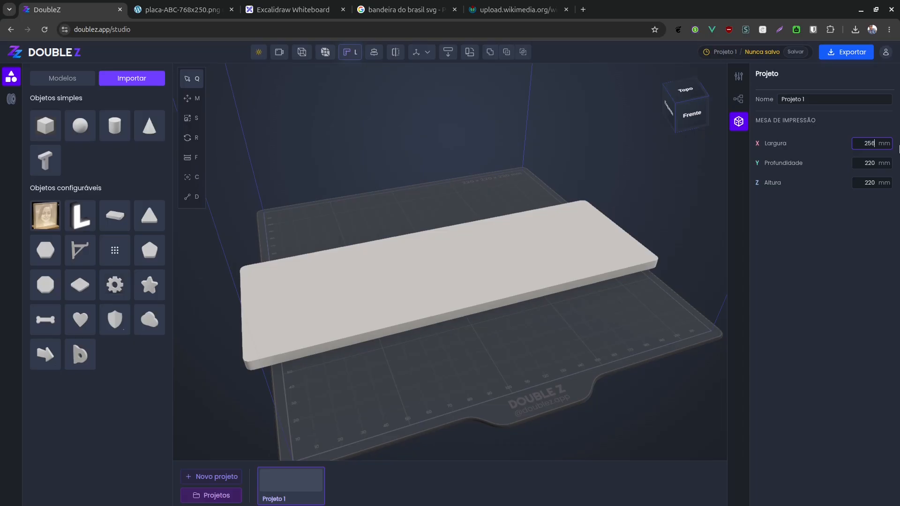
key("Tab")
type("256")
key("Tab")
type("2356")
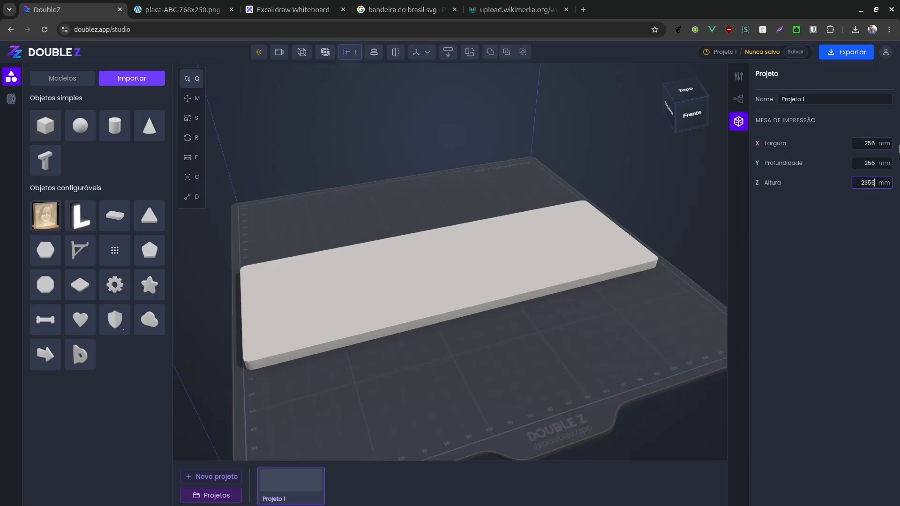
key("ctrl+a")
type("256")
left_click(592, 342)
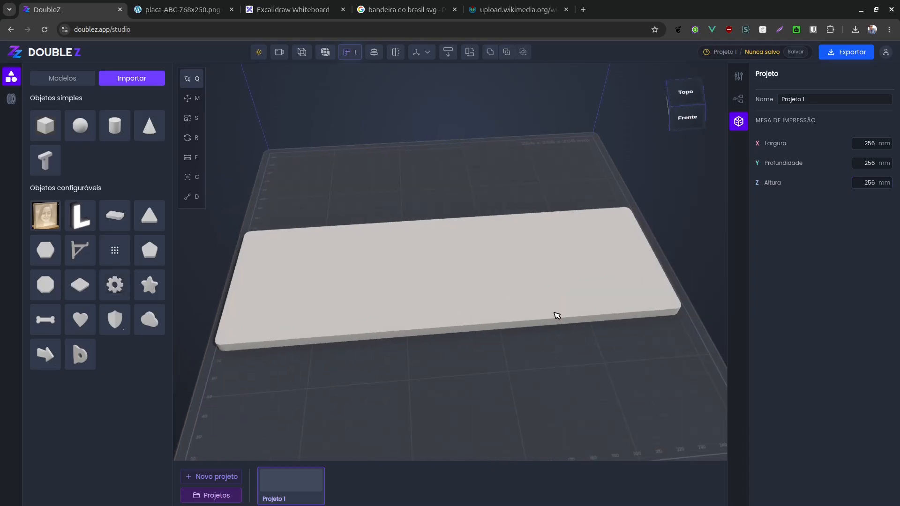
- Set the rectangular plate's border thickness (Espessura da Borda) to 4
left_click(503, 248)
left_click_drag(461, 411, 536, 316)
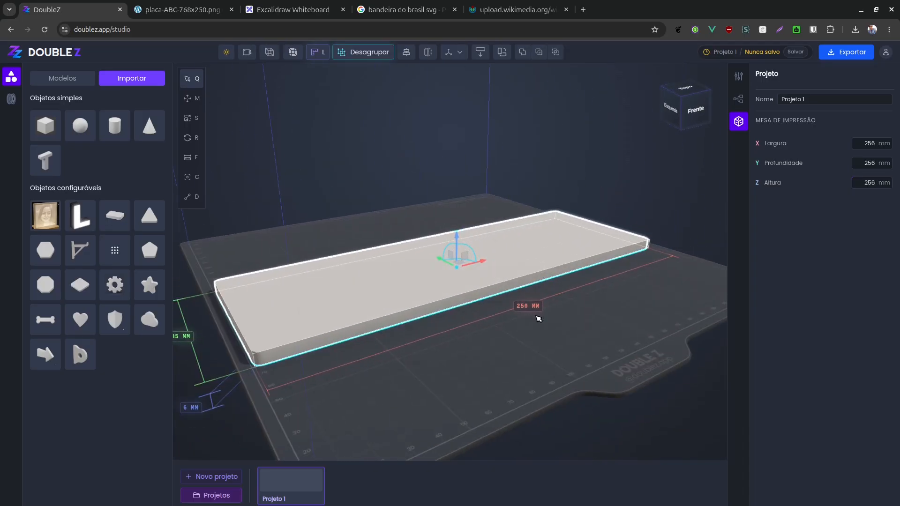
left_click(739, 77)
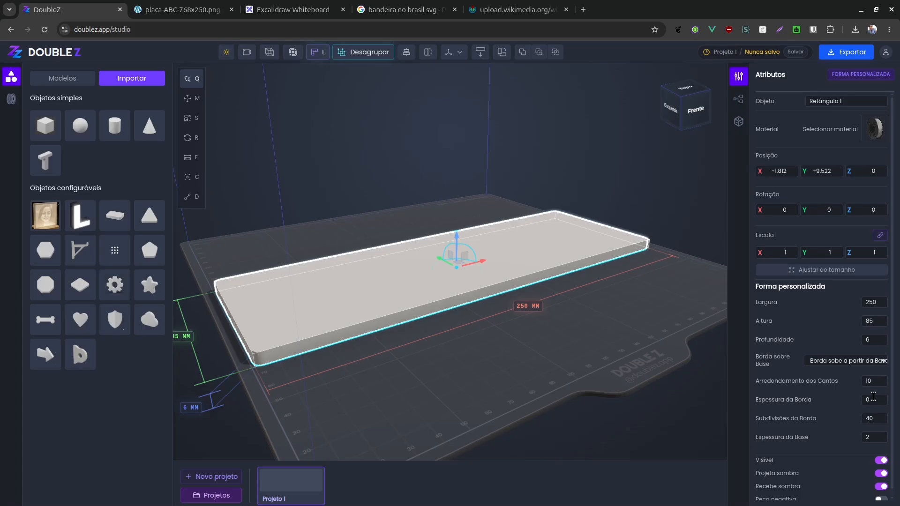
type("4")
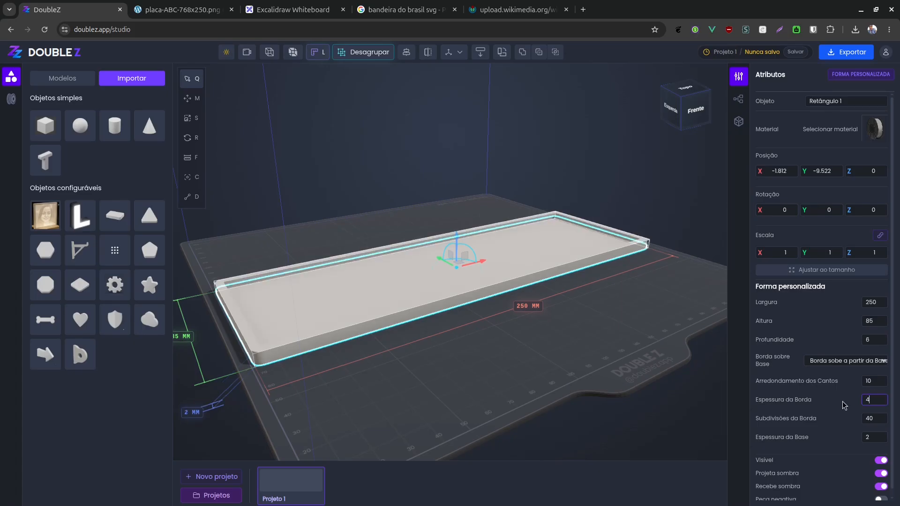
left_click(360, 380)
right_click_drag(370, 312, 449, 287)
scroll(261, 312, "up", 6)
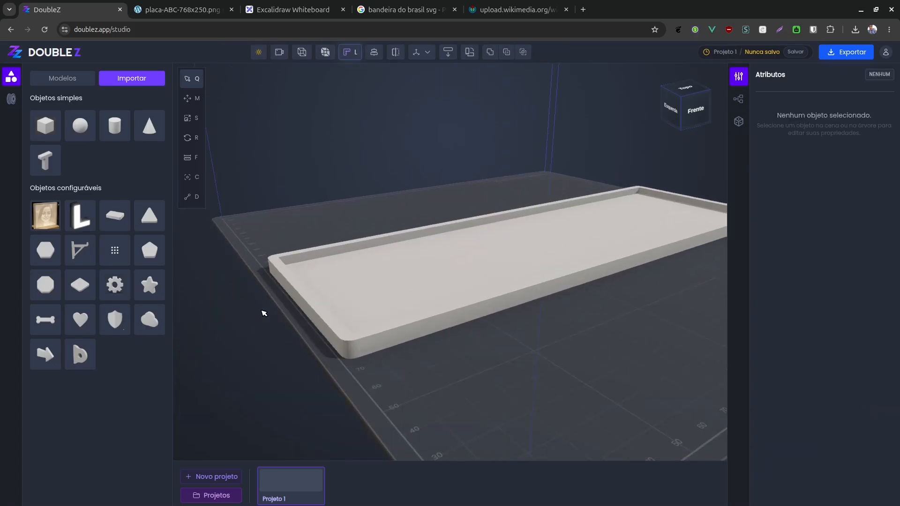
- Set the plate's base thickness (Espessura da Base) to 5.4, leaving a shallow recess inside the border
right_click_drag(241, 319, 311, 285)
left_click_drag(415, 375, 401, 340)
left_click(378, 322)
right_click_drag(607, 312, 564, 336)
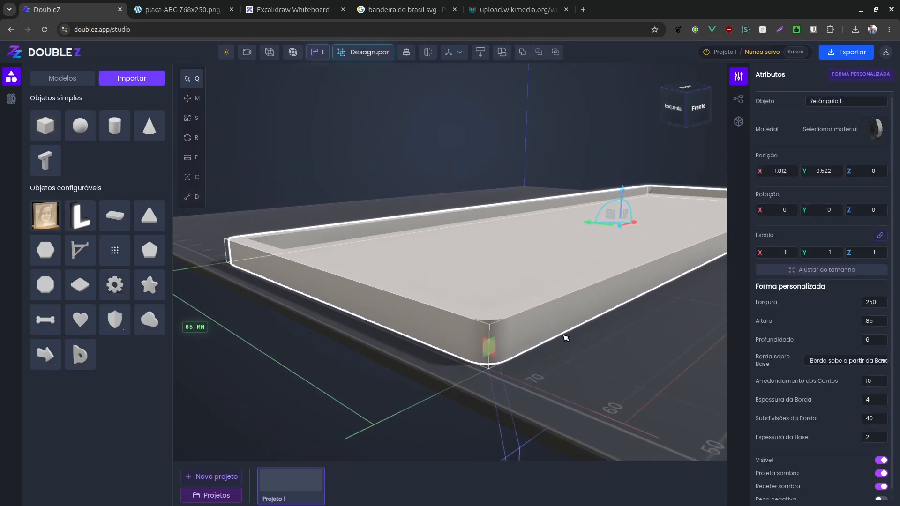
left_click_drag(875, 440, 857, 443)
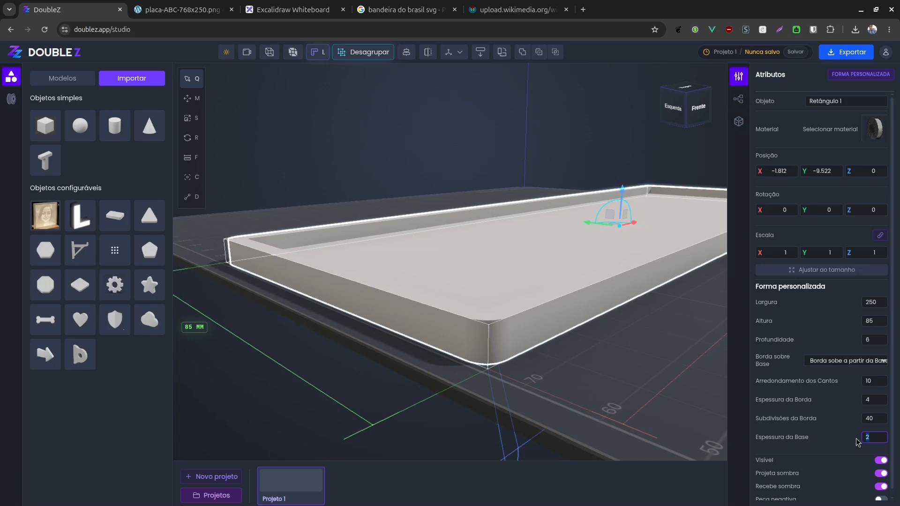
type("5.4")
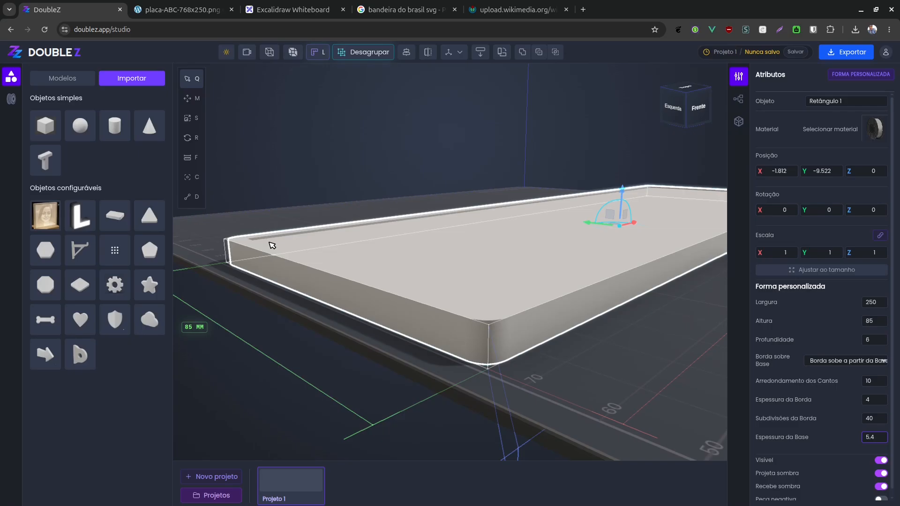
scroll(271, 246, "up", 3)
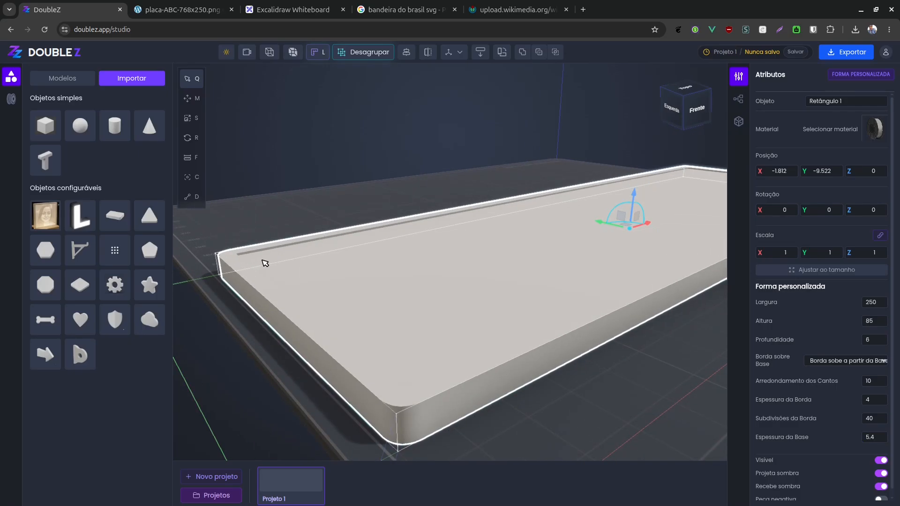
left_click_drag(257, 261, 262, 259)
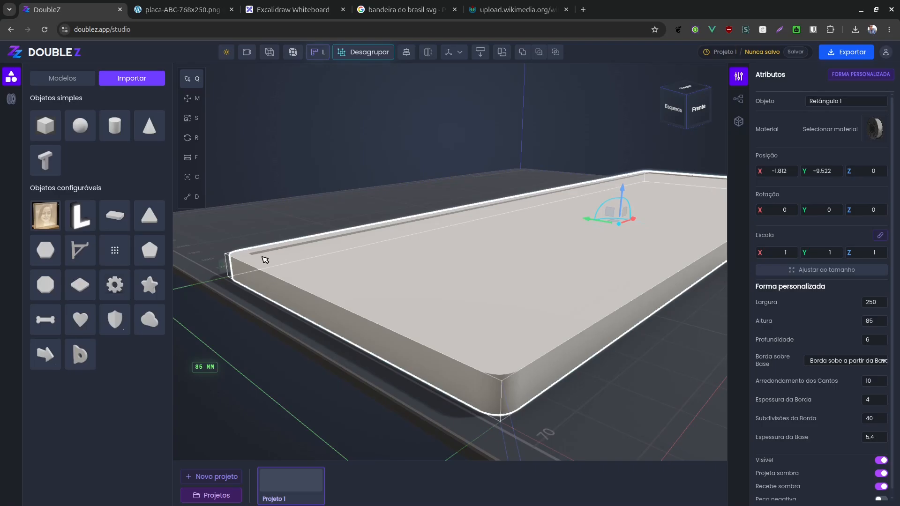
- Examine the border in the licence plate reference image and compare it with the modelled plate's raised rim
left_click(221, 11)
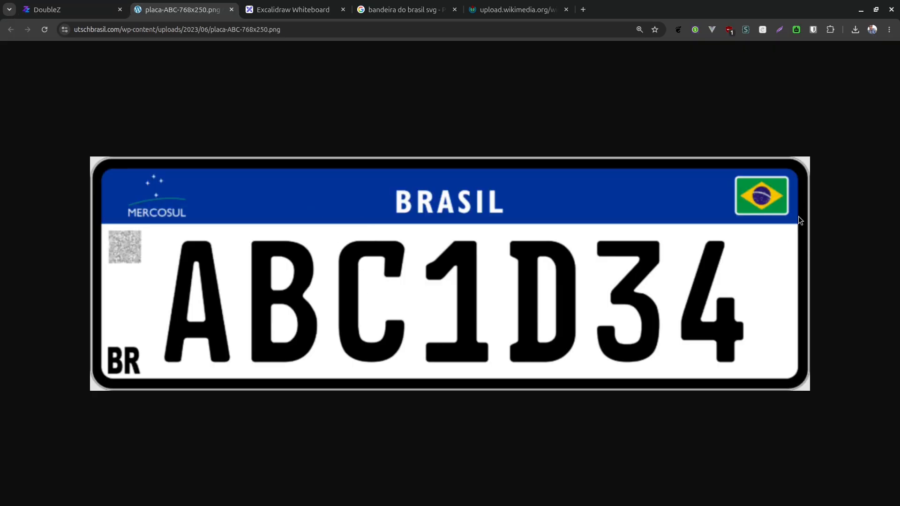
left_click(111, 15)
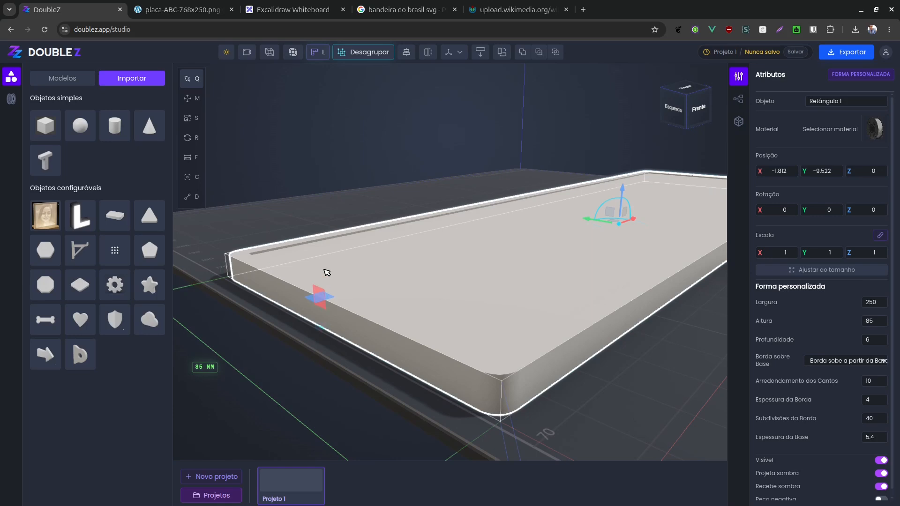
left_click_drag(347, 311, 341, 312)
scroll(373, 293, "down", 3)
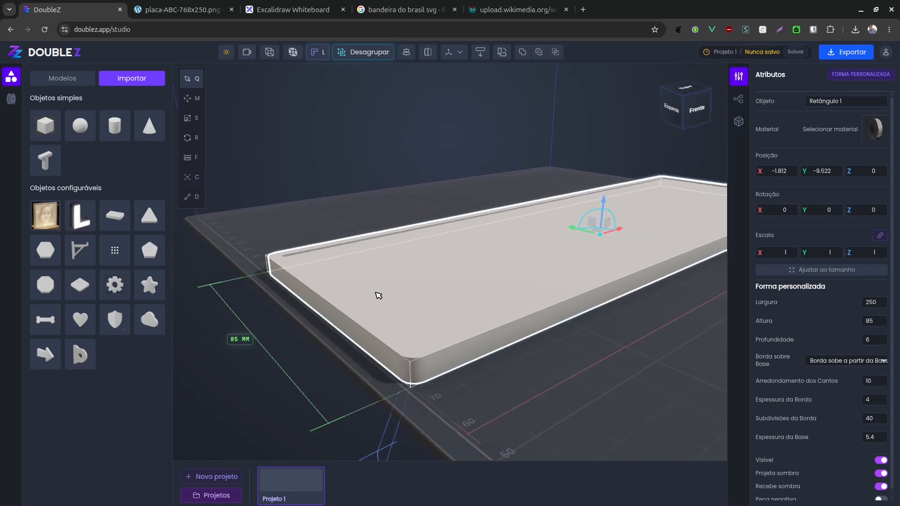
left_click_drag(399, 281, 341, 258)
scroll(341, 257, "up", 5)
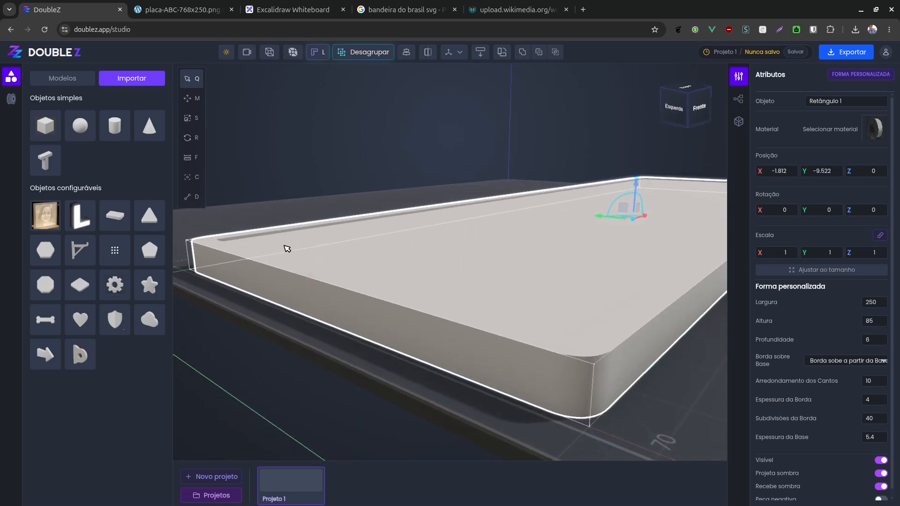
scroll(337, 256, "up", 3)
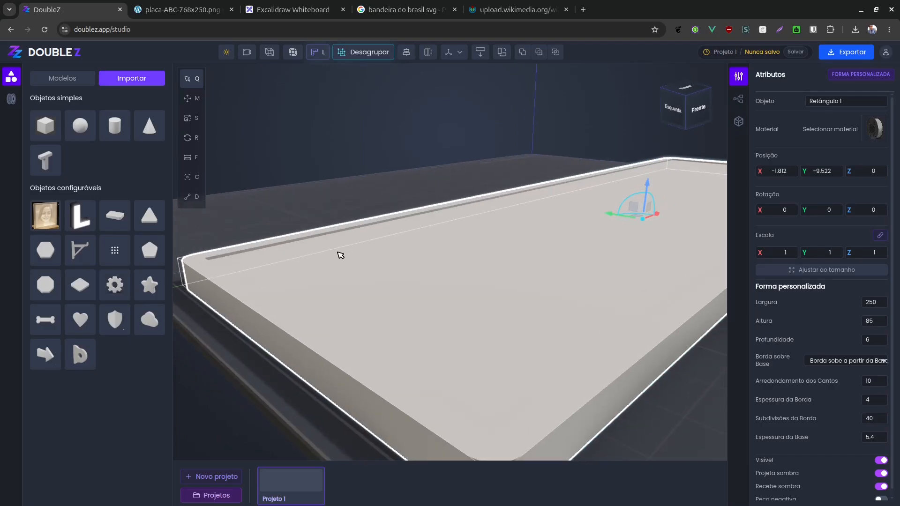
scroll(286, 211, "down", 2)
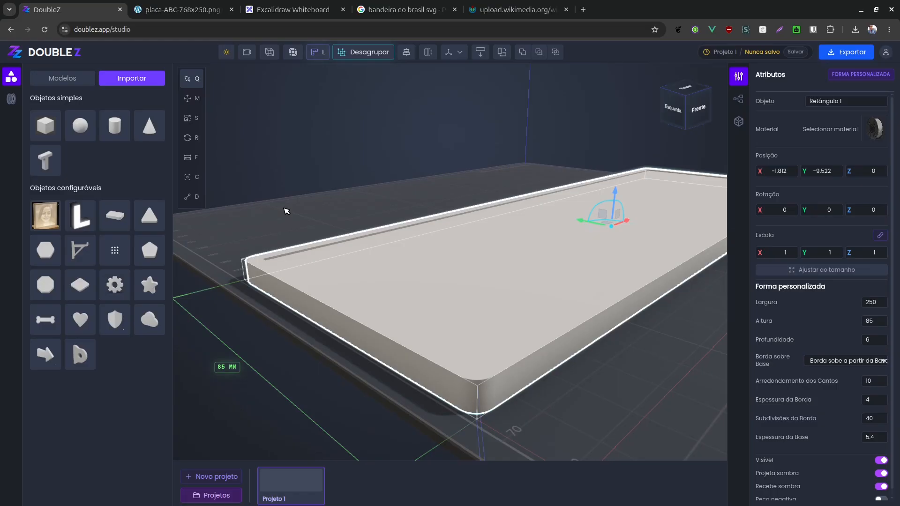
scroll(330, 273, "up", 3)
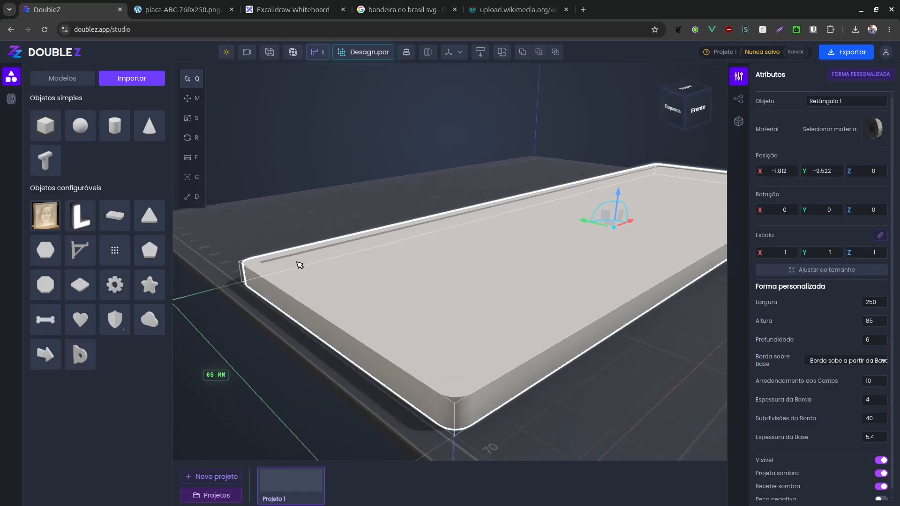
scroll(399, 302, "down", 3)
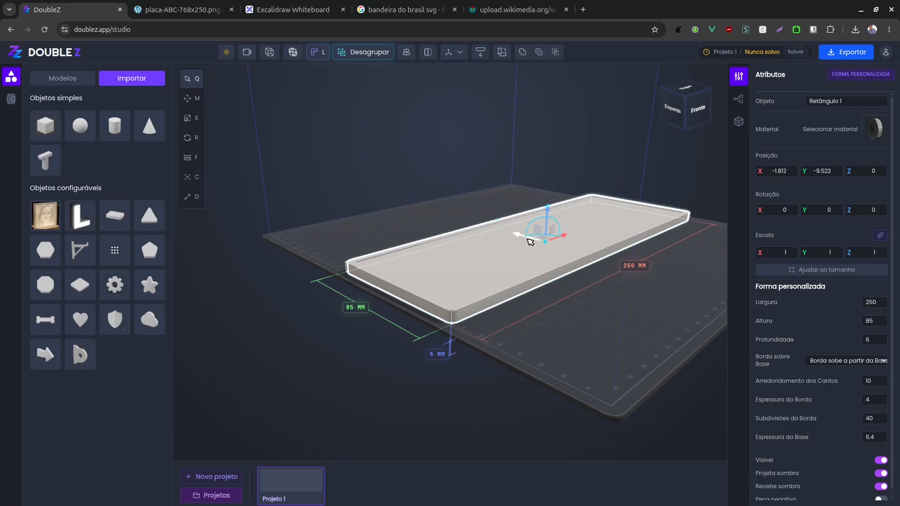
- Move the plate toward the back of the bed to about Y 53.8 and assign it the black material (Preto)
left_click_drag(521, 238, 463, 221)
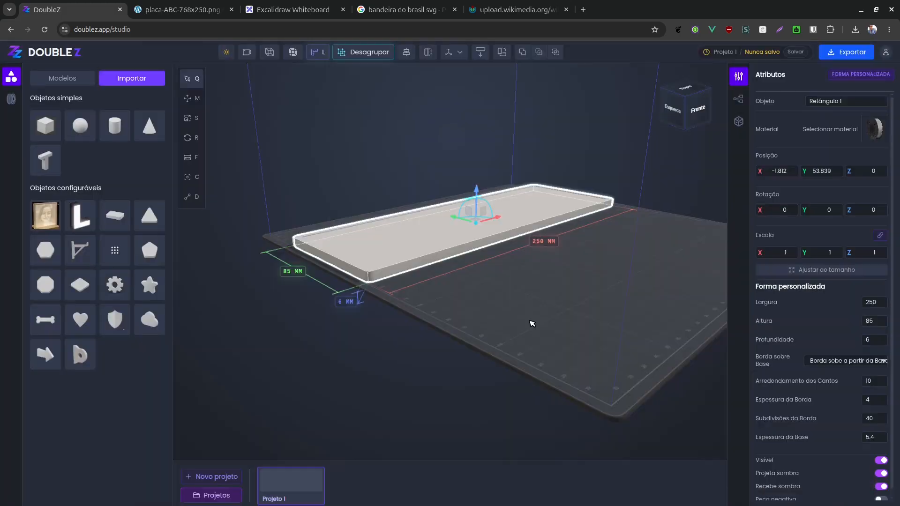
mouse_move(531, 299)
left_mouse_down()
mouse_move(531, 321)
mouse_move(529, 301)
left_mouse_up()
left_click(415, 256)
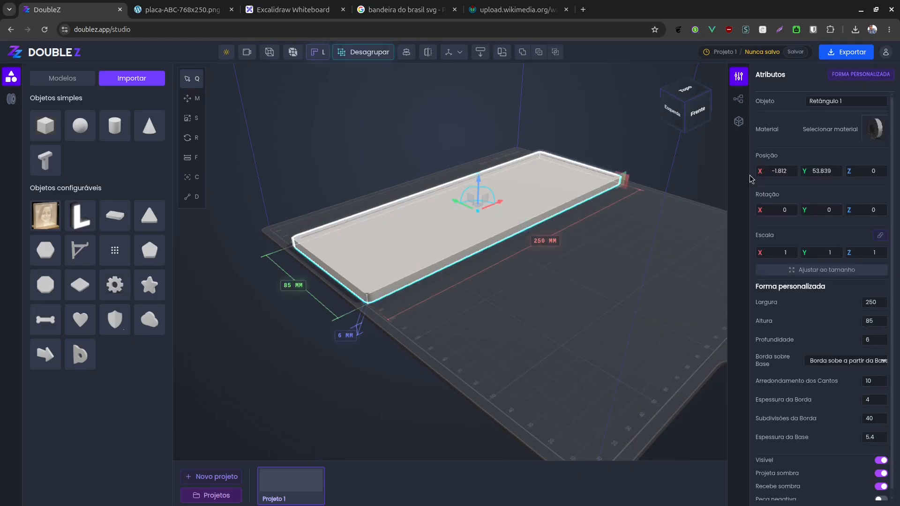
left_click(877, 125)
left_click(826, 185)
left_click(589, 249)
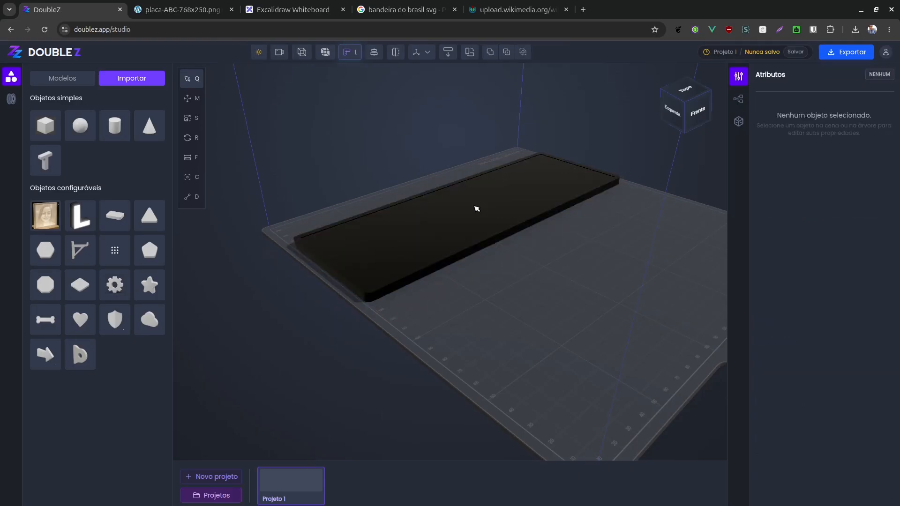
- Copy the black plate to the front of the bed, at about Y -56.8
left_click(475, 208)
key("m")
left_click(475, 207, "ctrl")
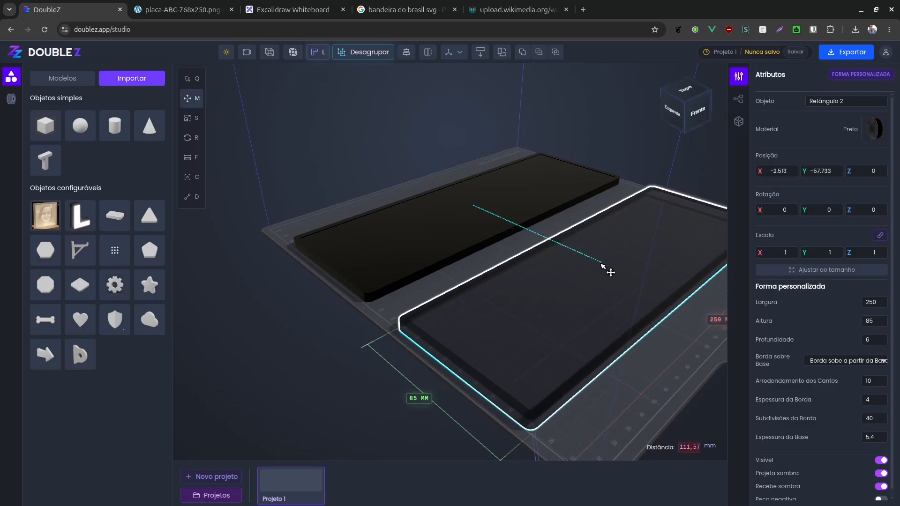
left_click(609, 271)
key("q")
right_click_drag(611, 293, 488, 268)
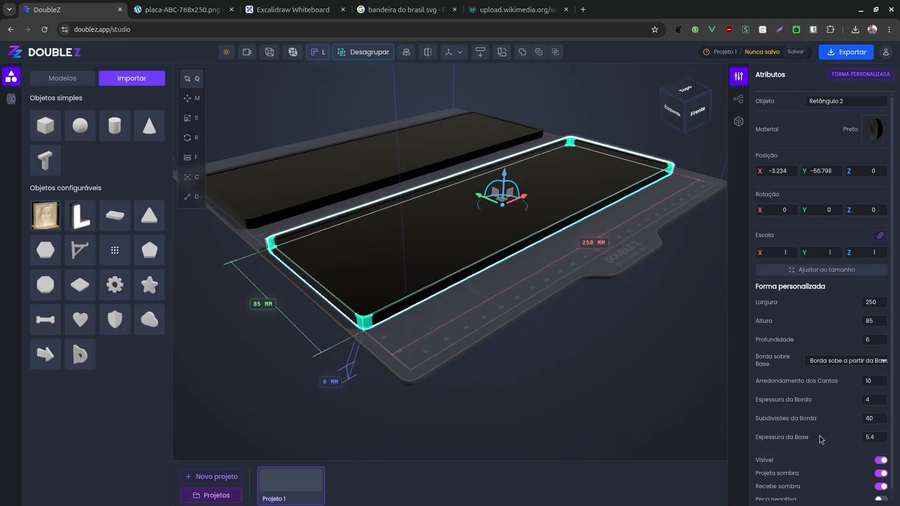
- Set the copied plate's base thickness to 0 so that it is just an open frame
scroll(834, 433, "down", 1)
left_click_drag(880, 433, 847, 429)
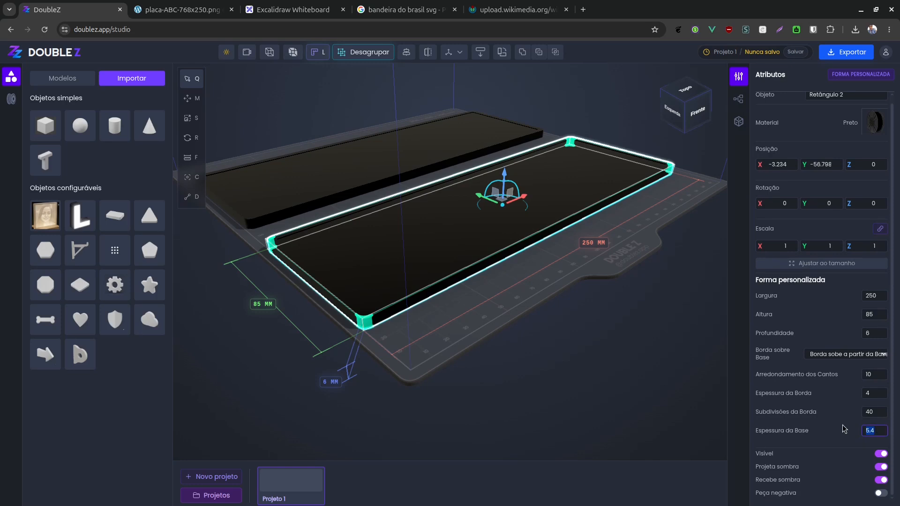
type("0")
left_click(451, 316)
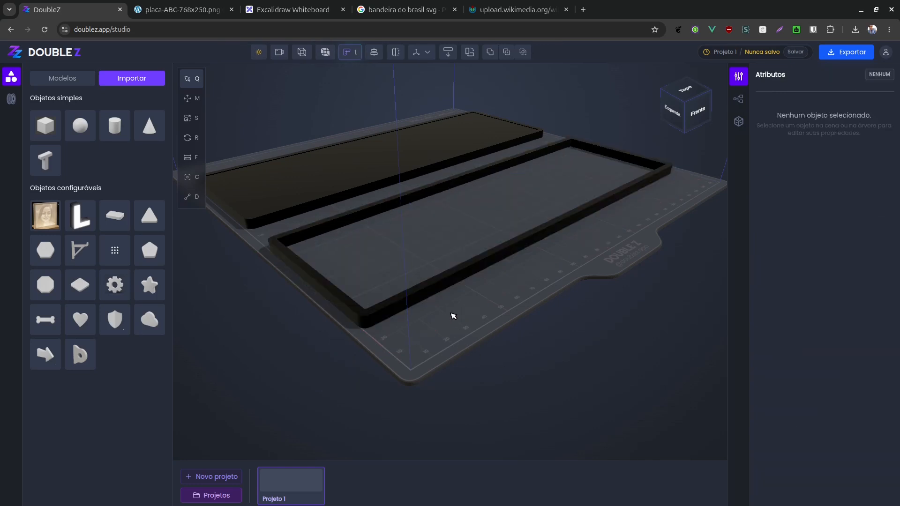
- View the plate and frame from directly above in orthographic projection and inspect their adjacent corners up close
left_click_drag(451, 316, 329, 278)
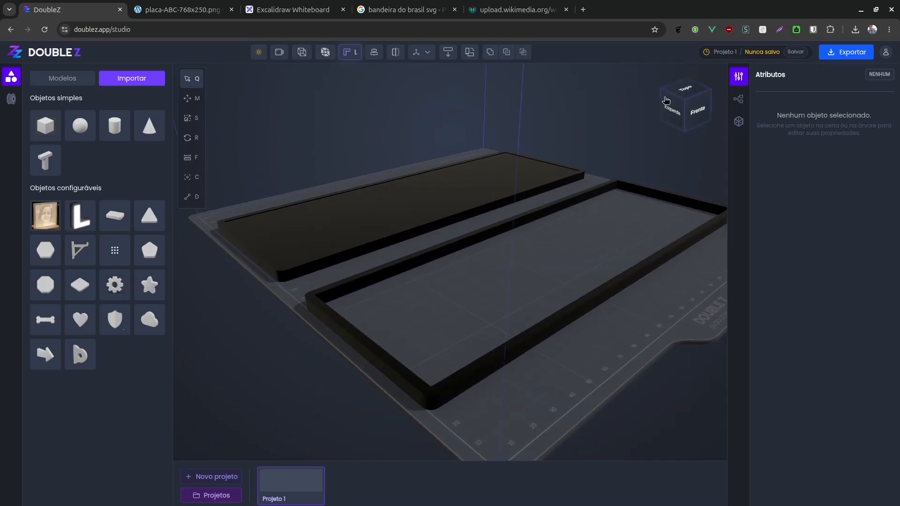
left_click(685, 92)
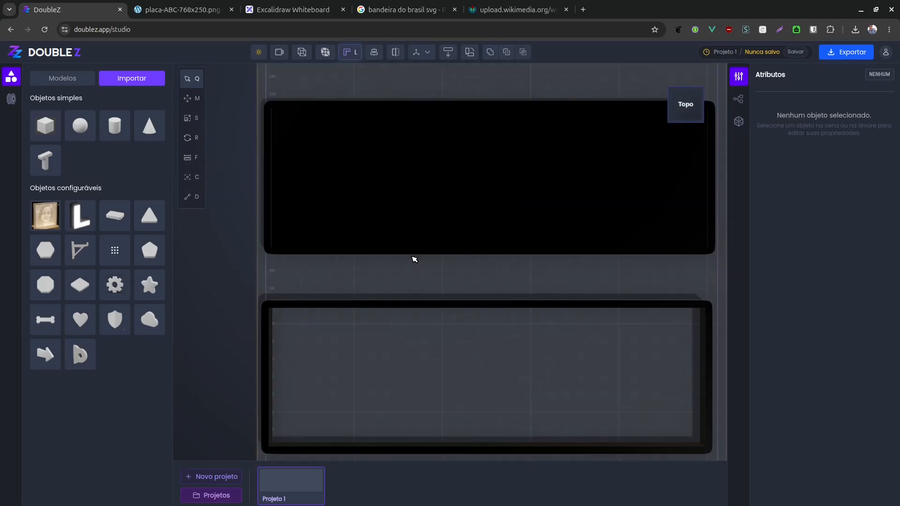
scroll(263, 251, "up", 5)
scroll(327, 227, "up", 4)
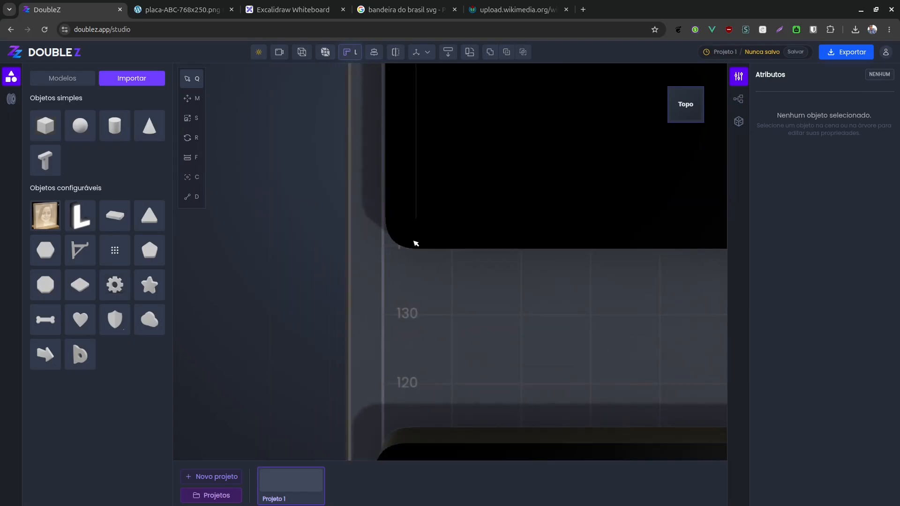
left_click(275, 54)
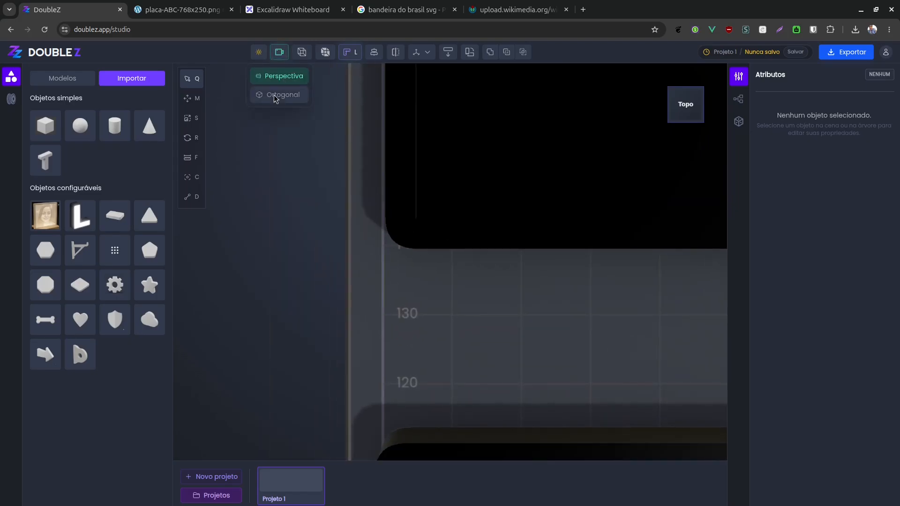
left_click(283, 92)
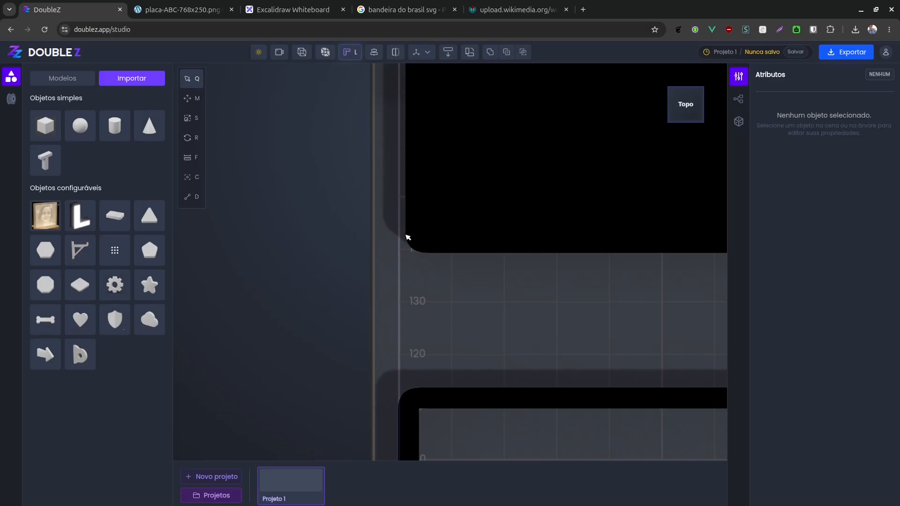
scroll(508, 207, "up", 5)
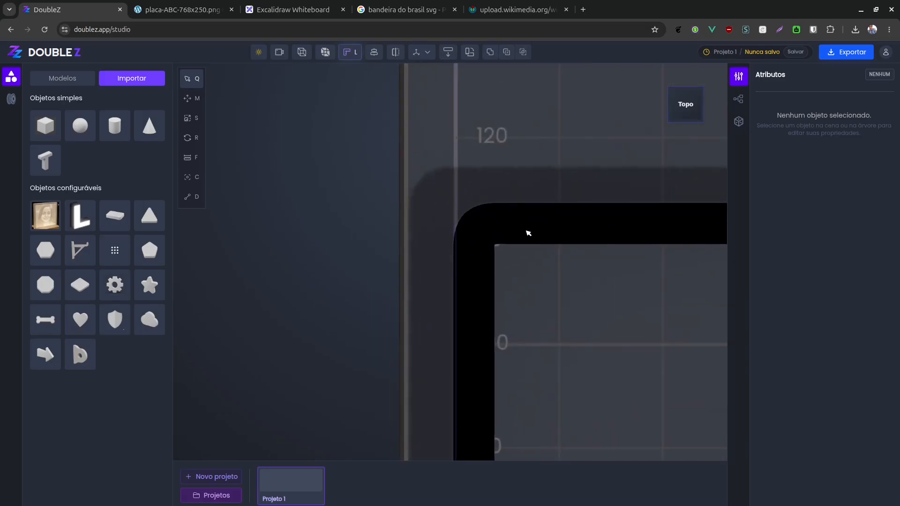
right_click_drag(527, 236, 427, 497)
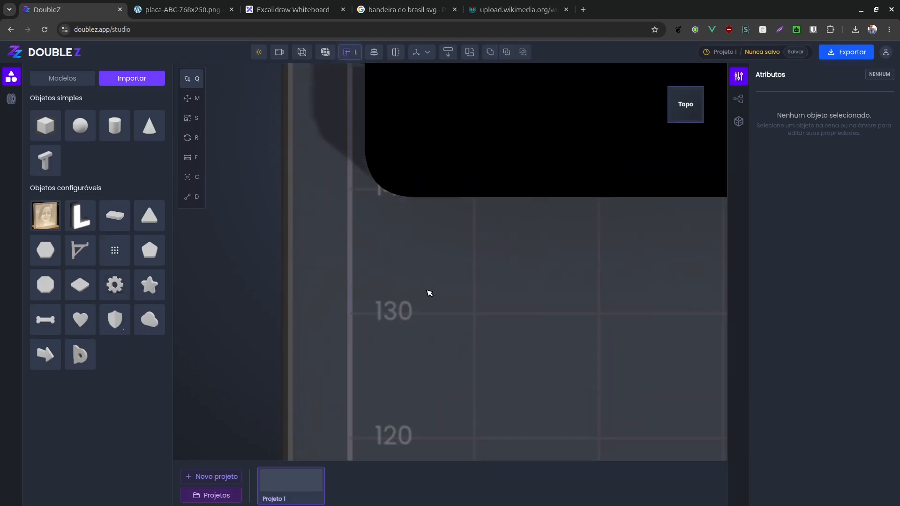
- Assign the white material (Branco) to the border of the rear plate
left_click(431, 236)
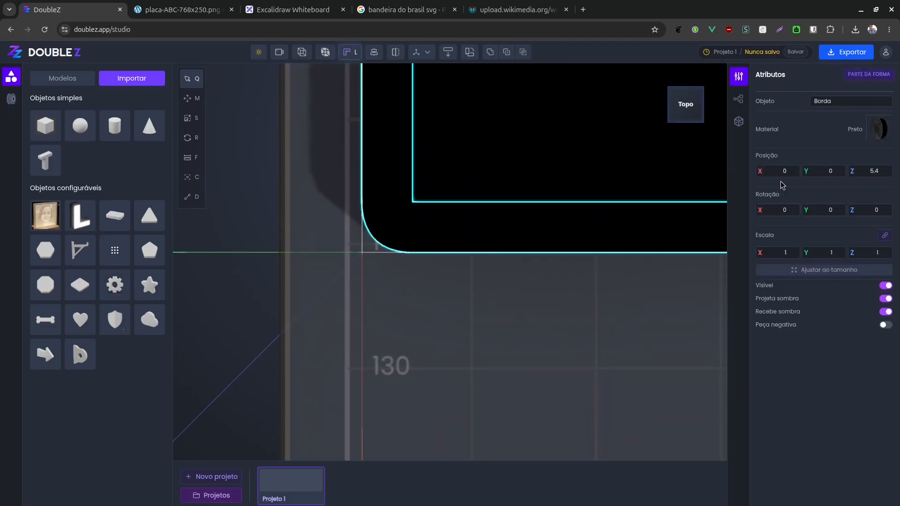
left_click(881, 129)
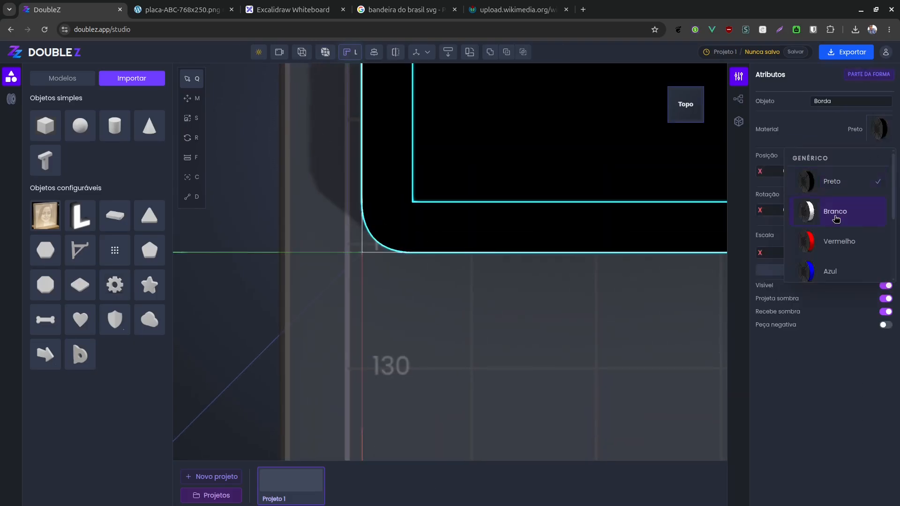
left_click(836, 210)
left_click(401, 209)
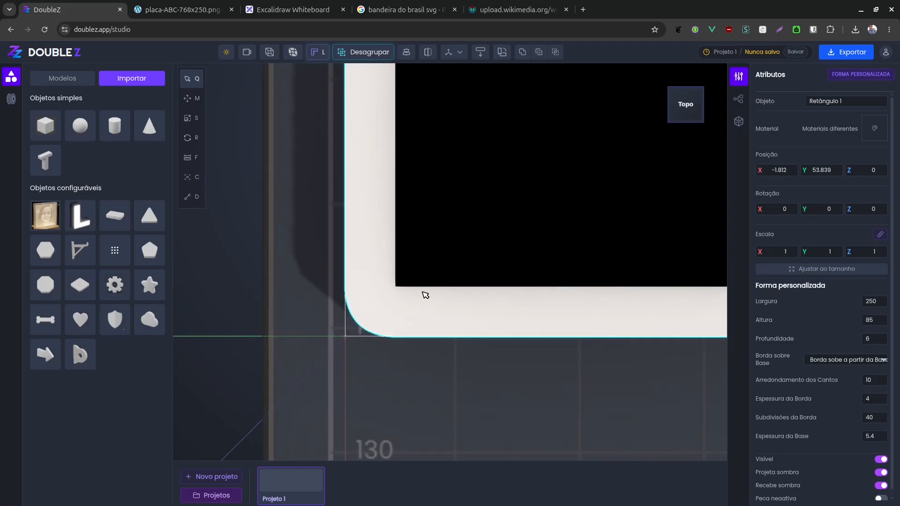
- Check the corners in the licence plate reference image and set the rear plate's corner rounding to 20
left_click(196, 13)
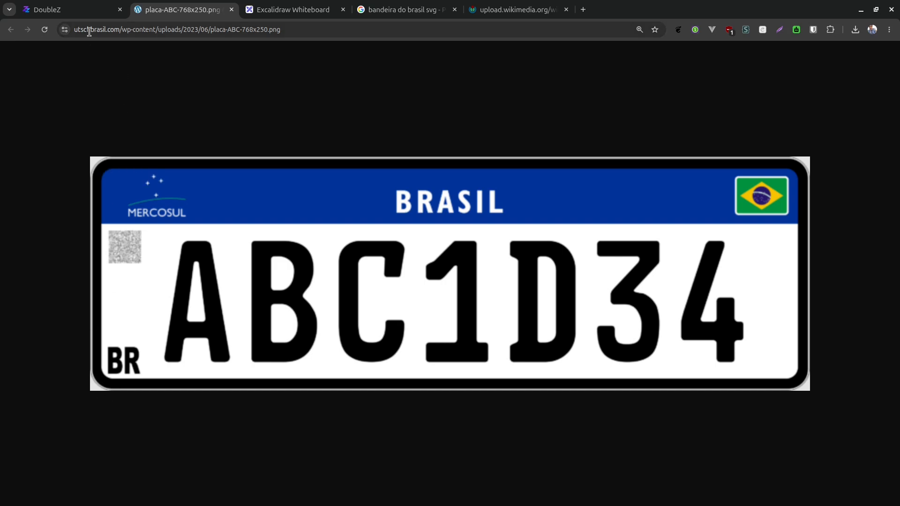
left_click(46, 9)
scroll(607, 275, "down", 1)
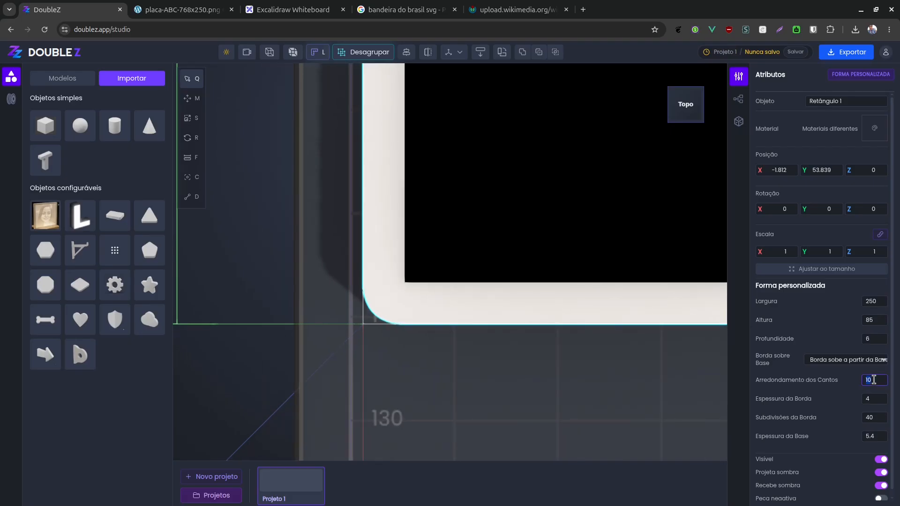
type("0")
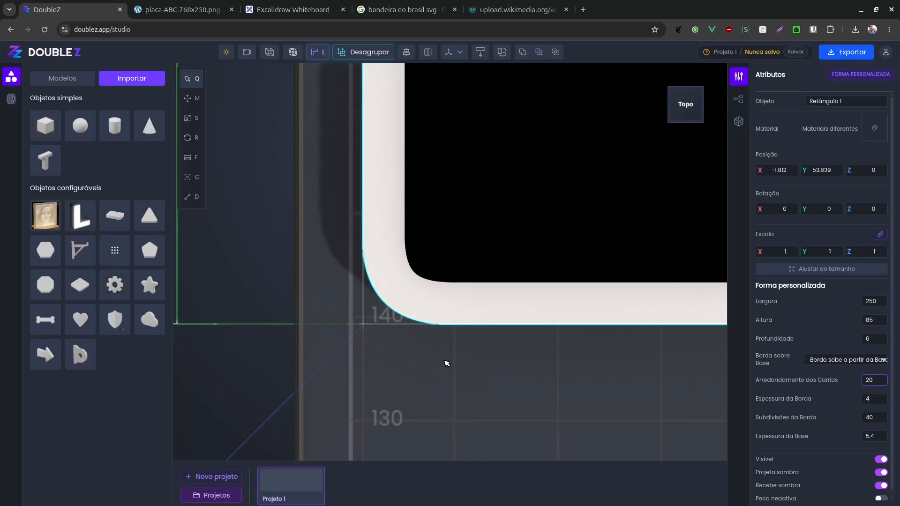
- Give the front frame the same corner rounding as the rear plate
mouse_move(459, 367)
right_mouse_down()
mouse_move(435, 258)
mouse_move(379, 108)
right_mouse_up()
right_click_drag(383, 331, 407, 247)
left_click(411, 274)
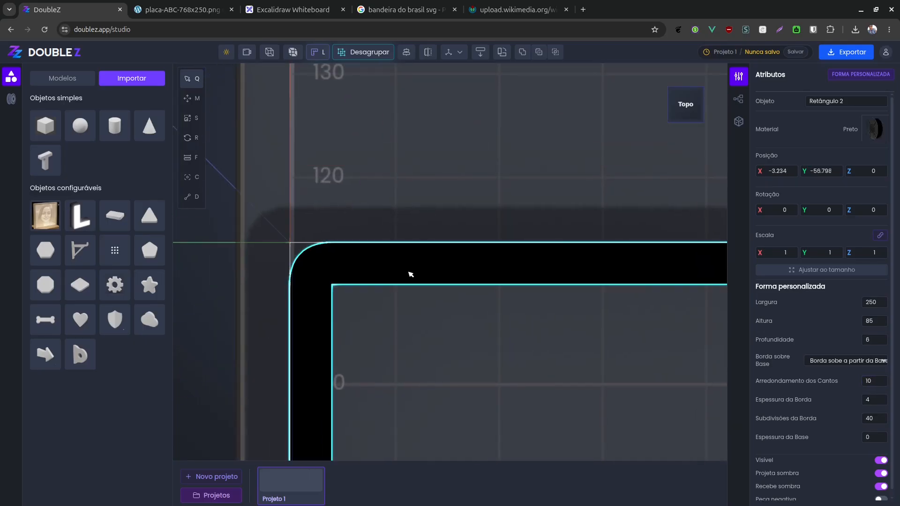
left_click(879, 379)
left_click(550, 180)
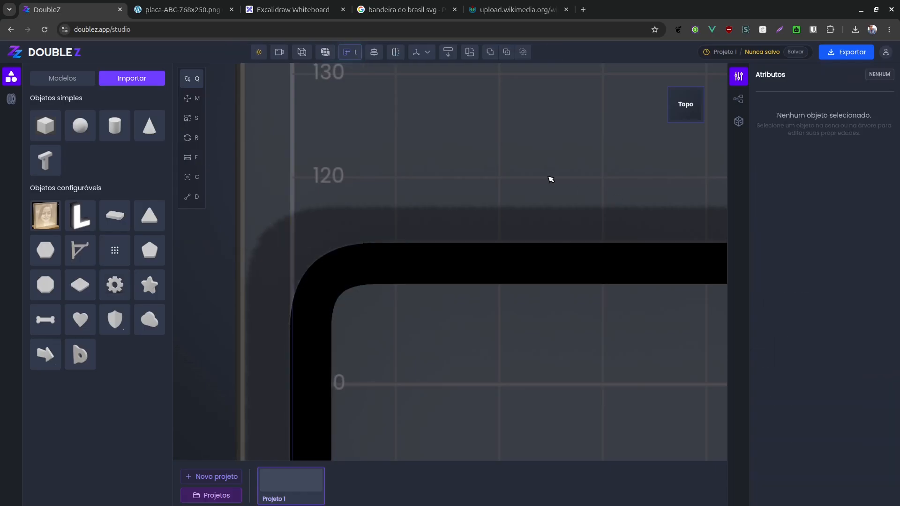
- Examine the rounded corners of the plate and frame and compare them with the licence plate reference image
scroll(315, 293, "down", 6)
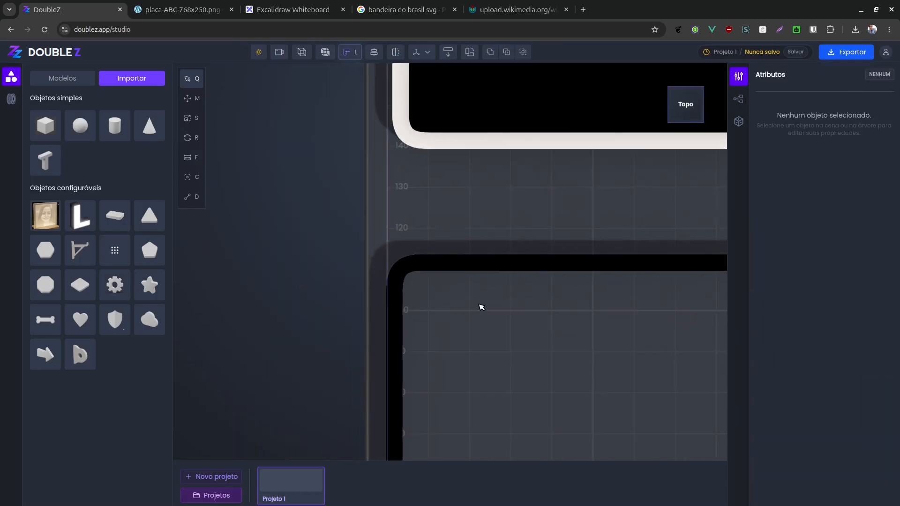
right_click_drag(476, 278, 376, 327)
left_click(181, 9)
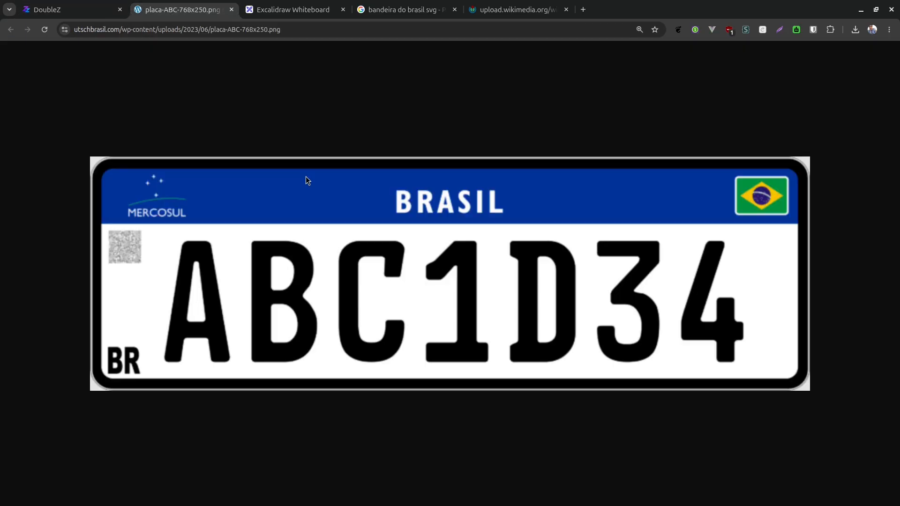
left_click(82, 9)
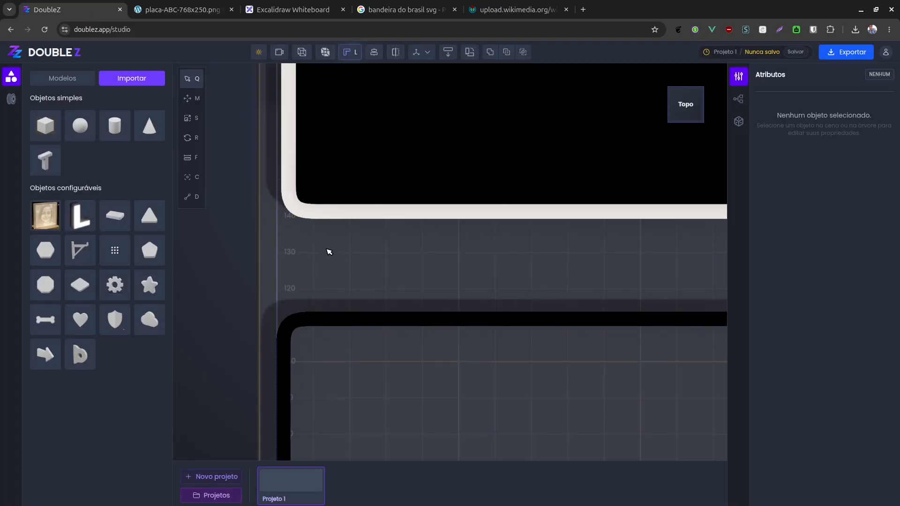
right_click_drag(343, 172, 315, 408)
right_click_drag(299, 344, 294, 249)
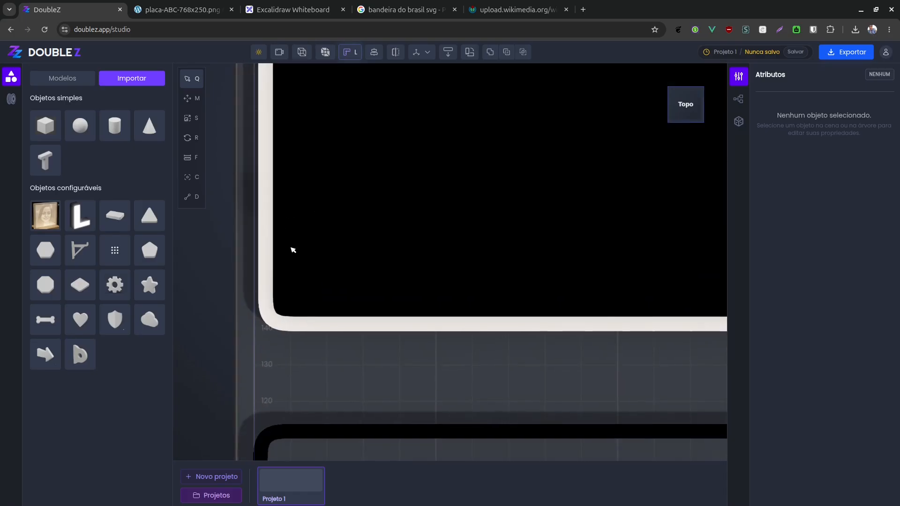
left_click(261, 295)
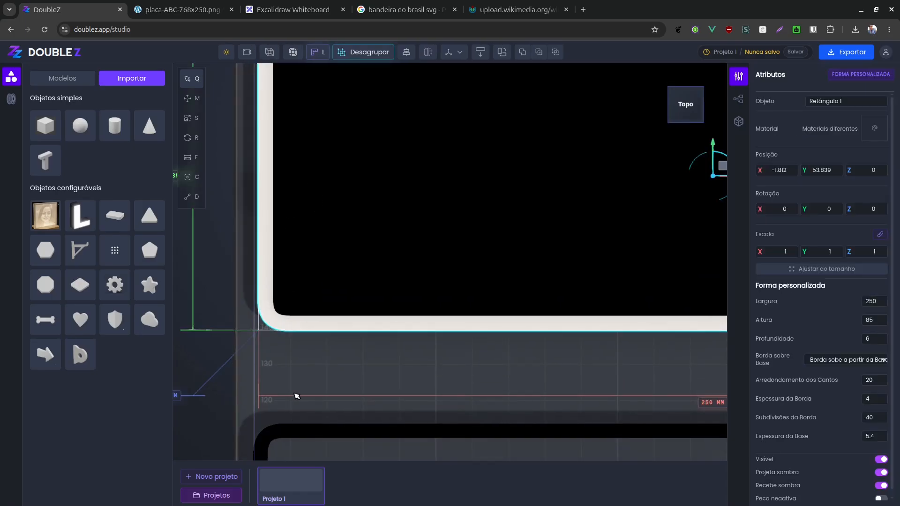
scroll(300, 356, "down", 5)
left_click_drag(325, 319, 420, 294)
right_click_drag(420, 294, 444, 322)
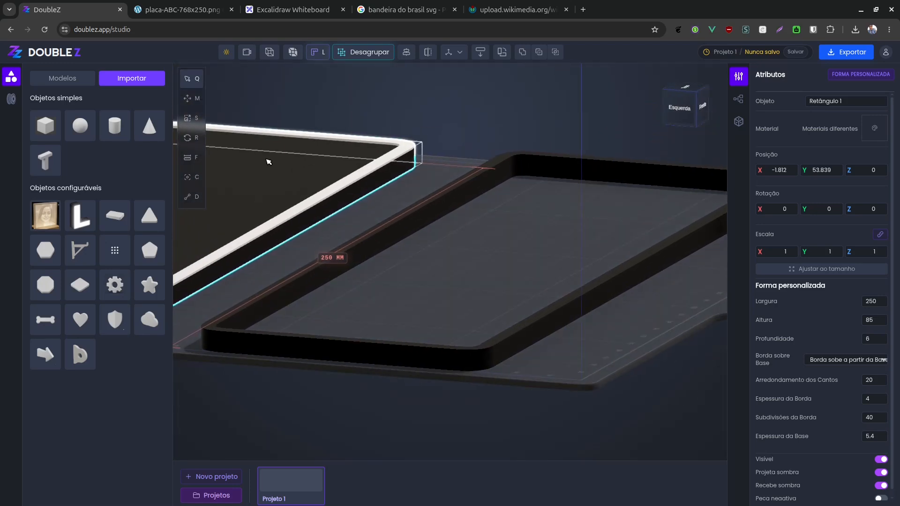
- Add a cube inside the front frame and check the reference image for the plate's layout
left_click_drag(46, 125, 429, 212)
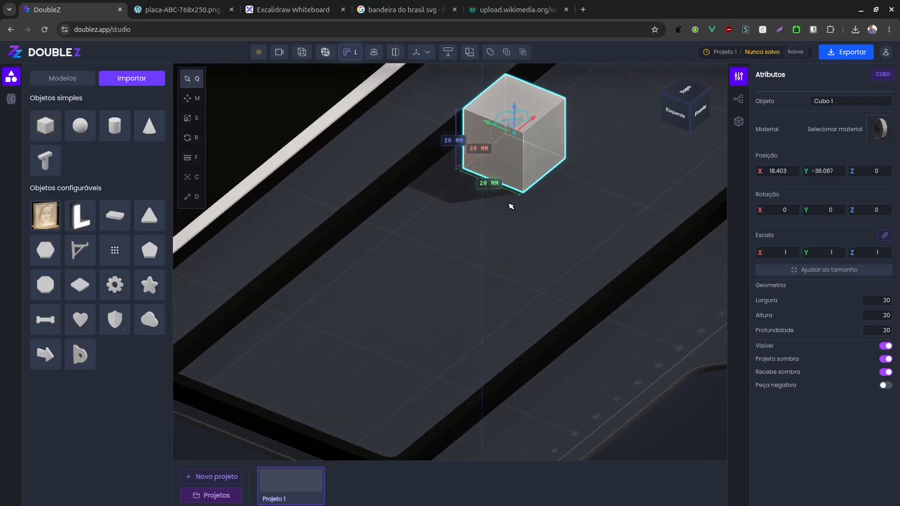
scroll(510, 205, "down", 3)
right_click_drag(366, 362, 387, 273)
left_click(170, 13)
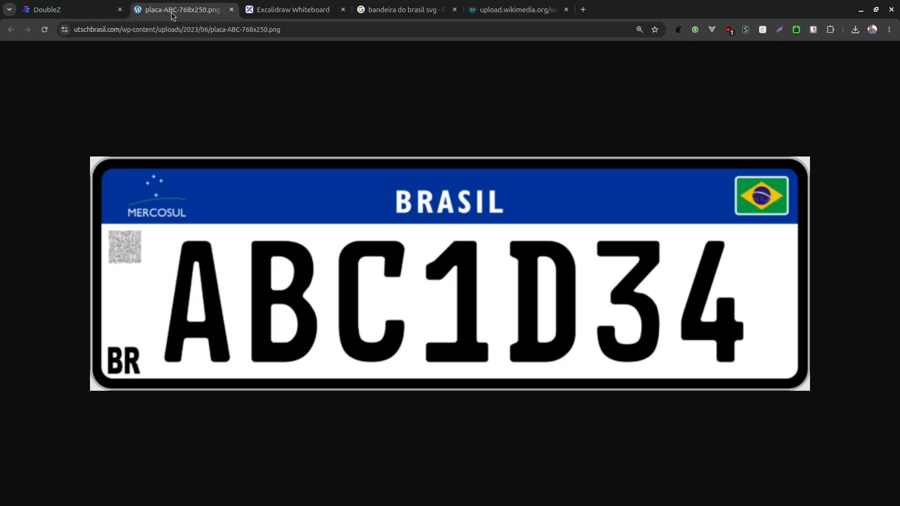
left_click(71, 11)
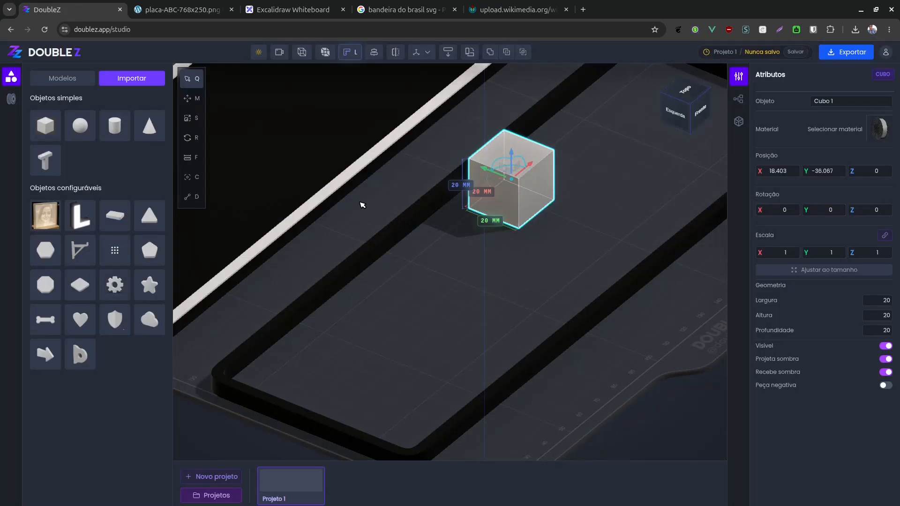
- Set the cube's height to 0.6 mm and its width to 245 mm to form a thin strip
double_click(881, 315)
type("0.6")
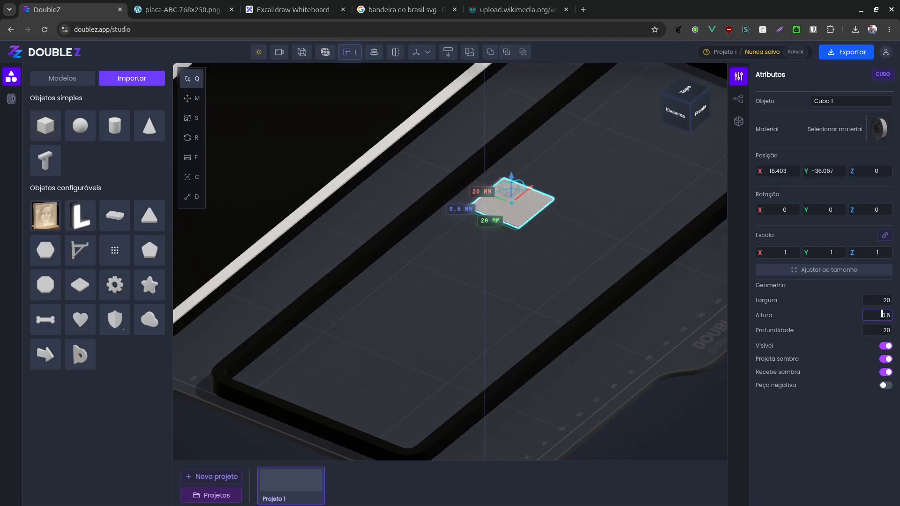
key("shift+Tab")
type("5")
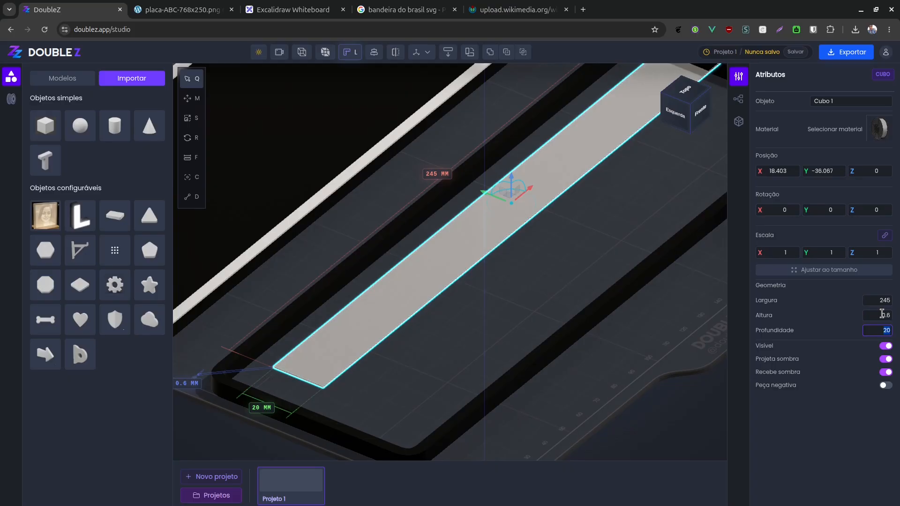
- Move the thin strip along the X axis to about X -1.73, so its end overlaps the frame's short side
left_click(601, 288)
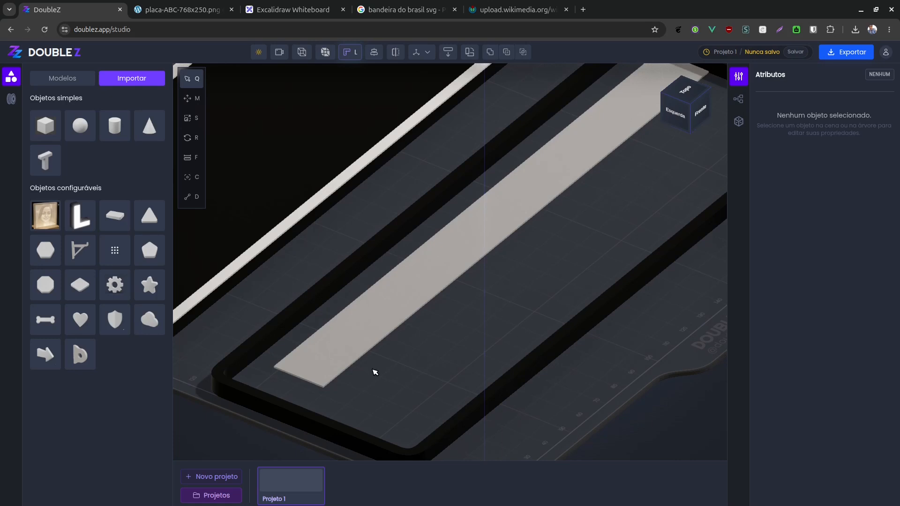
right_click_drag(373, 369, 420, 341)
left_click(413, 293)
scroll(362, 376, "up", 7)
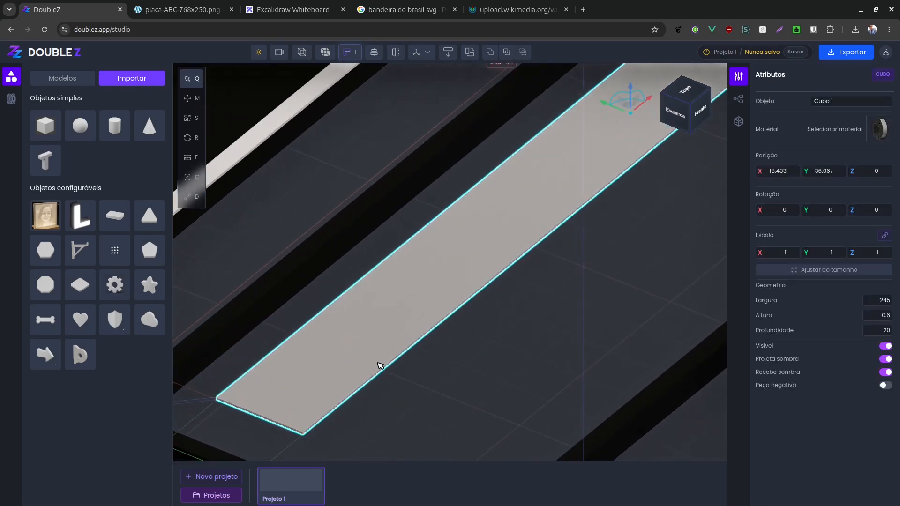
right_click_drag(380, 365, 450, 291)
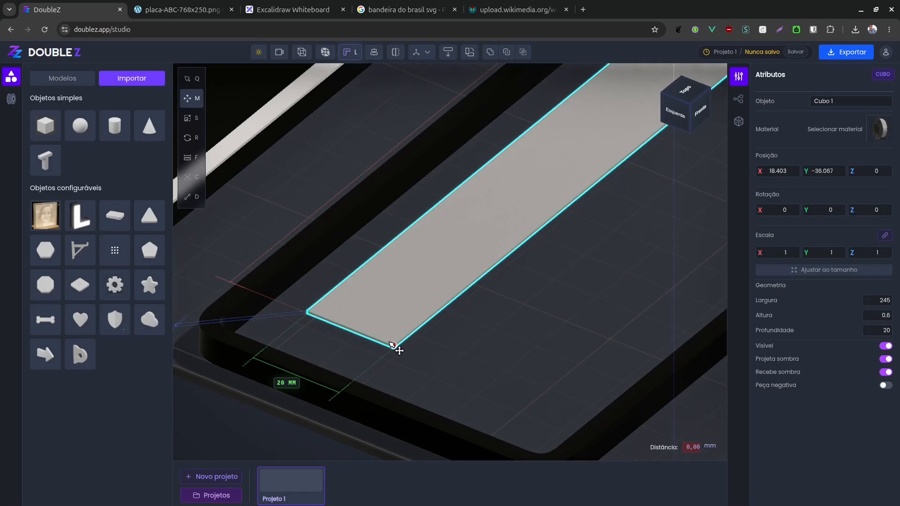
left_click_drag(395, 347, 441, 295)
scroll(439, 320, "down", 10)
scroll(500, 295, "up", 8)
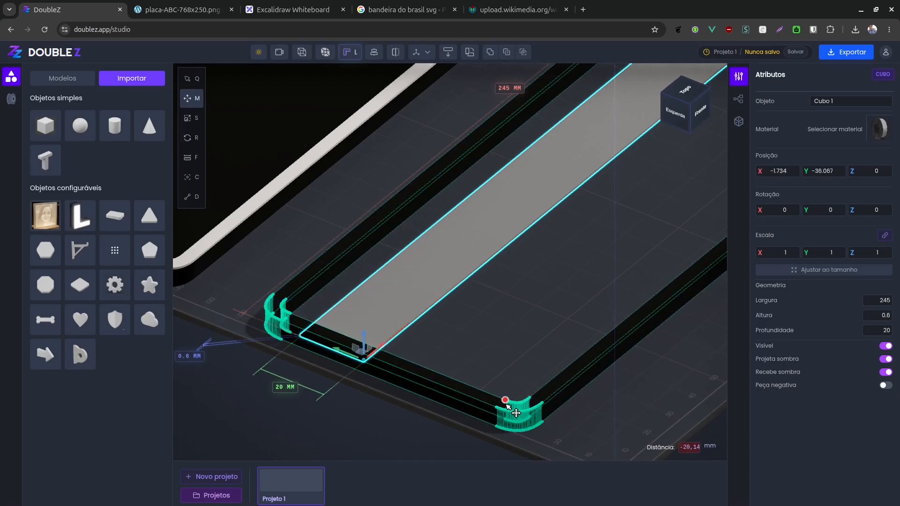
- Return the camera to perspective and examine, also from below, how the strip's opposite end meets the frame
left_click_drag(440, 332, 302, 76)
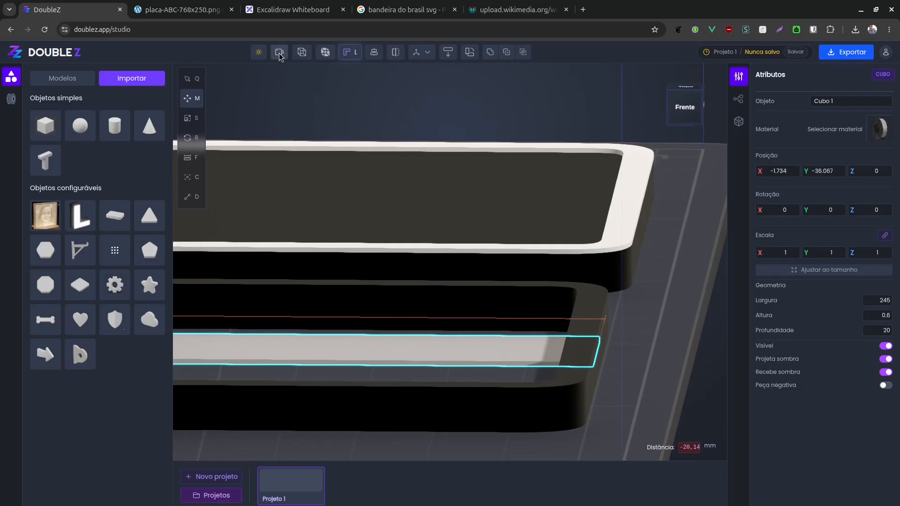
left_click(283, 80)
left_click_drag(495, 297, 476, 323)
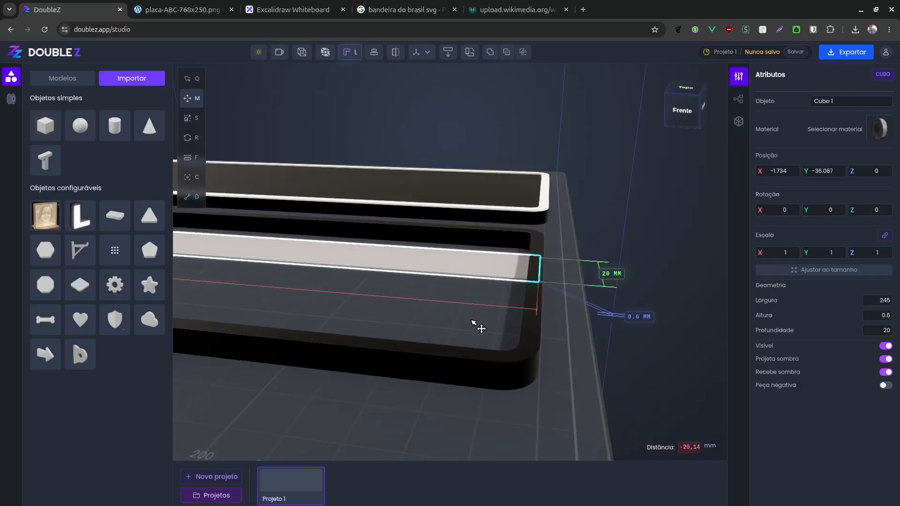
left_click_drag(522, 266, 564, 269)
left_click_drag(373, 337, 404, 196)
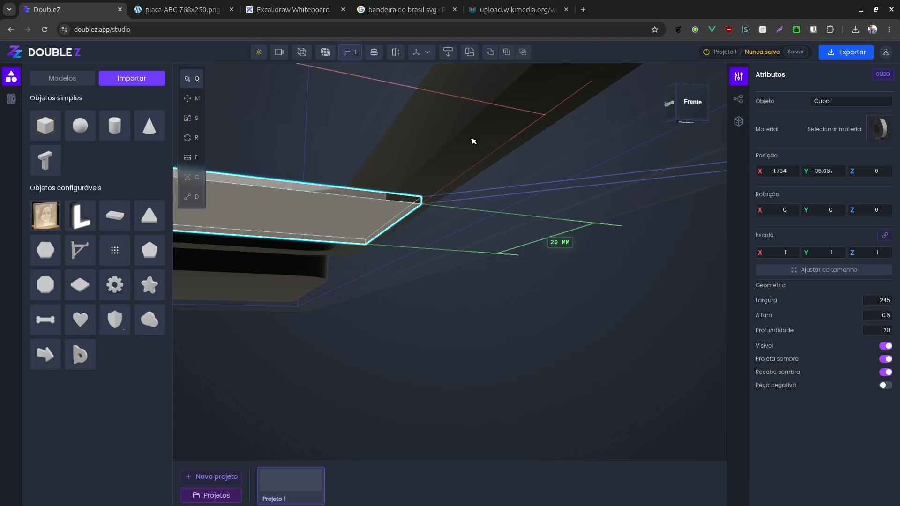
scroll(431, 194, "up", 4)
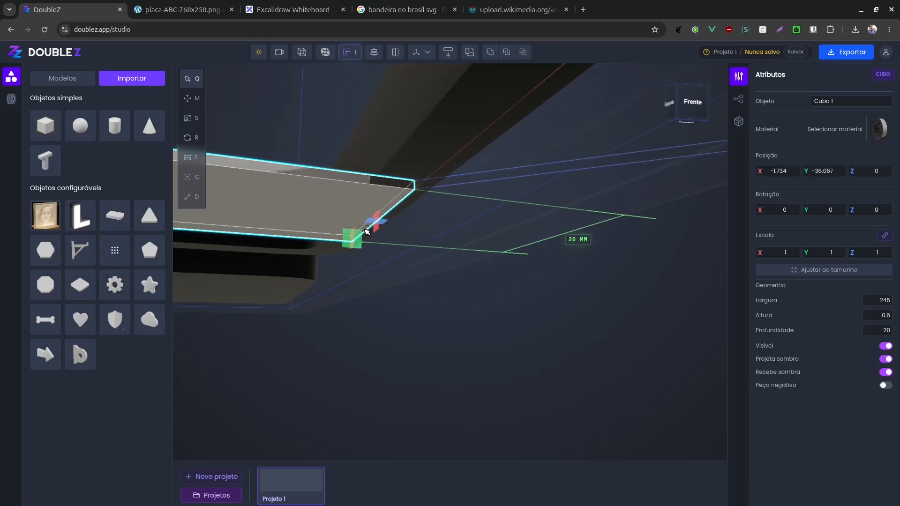
left_click(477, 276)
left_click(330, 209)
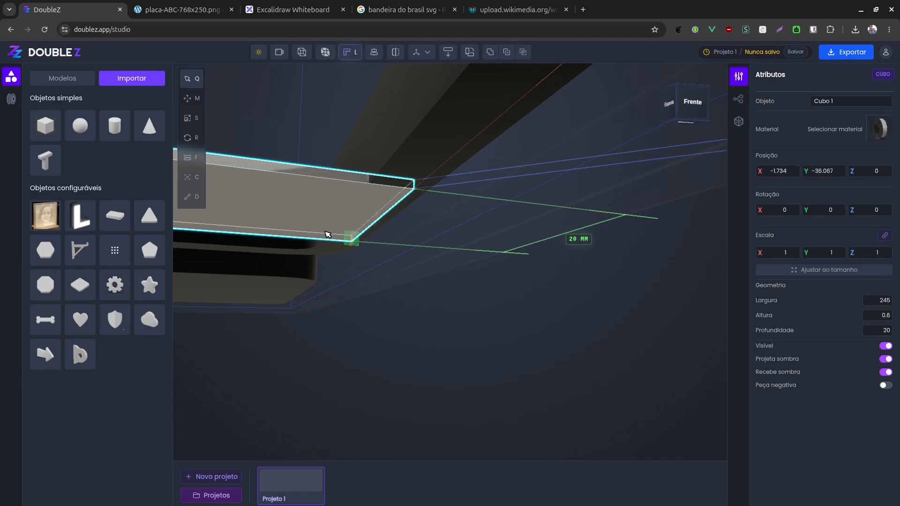
- Raise the thin strip along the Z axis to about Z 1.35, so it sits above the frame's underside
left_click_drag(345, 229, 343, 247)
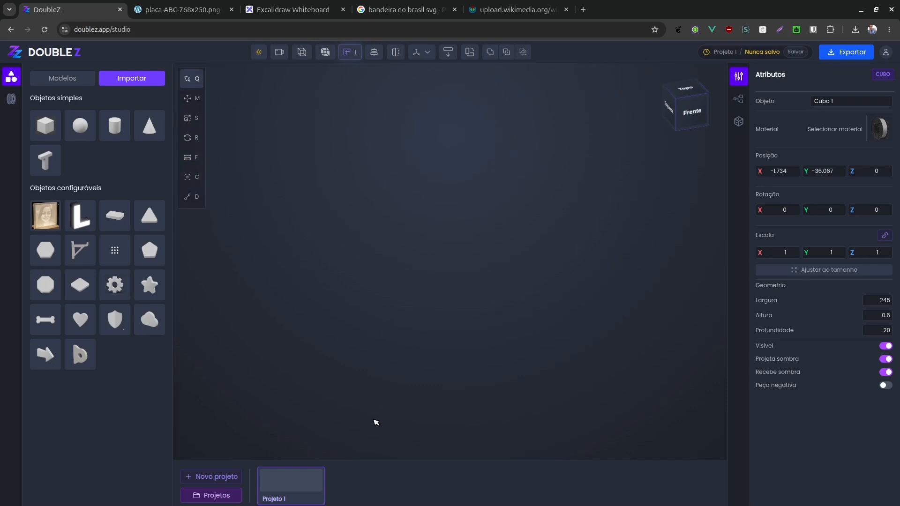
right_click_drag(399, 232, 388, 465)
right_click_drag(405, 181, 398, 467)
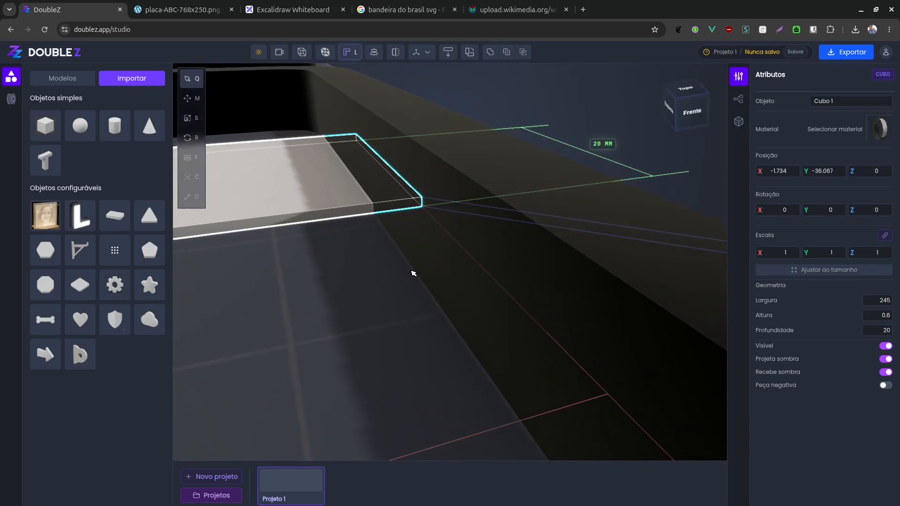
right_click_drag(355, 246, 379, 288)
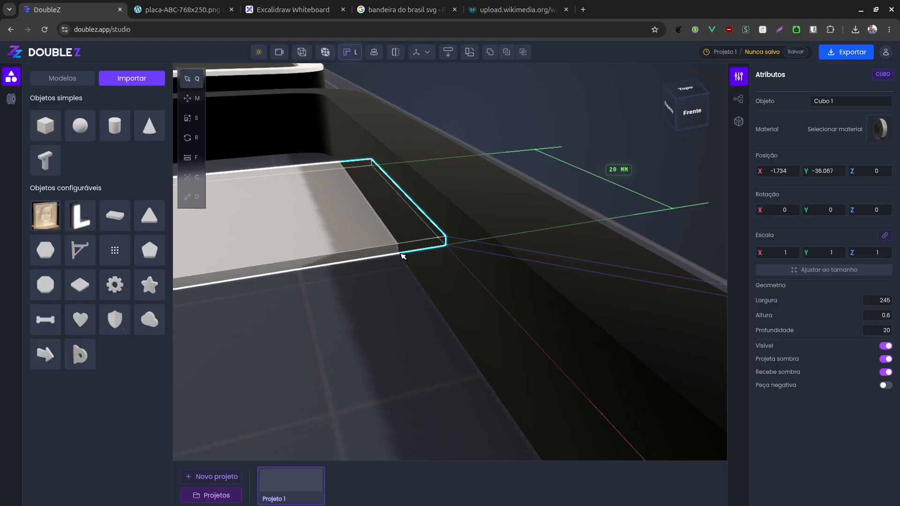
left_click_drag(402, 255, 405, 386)
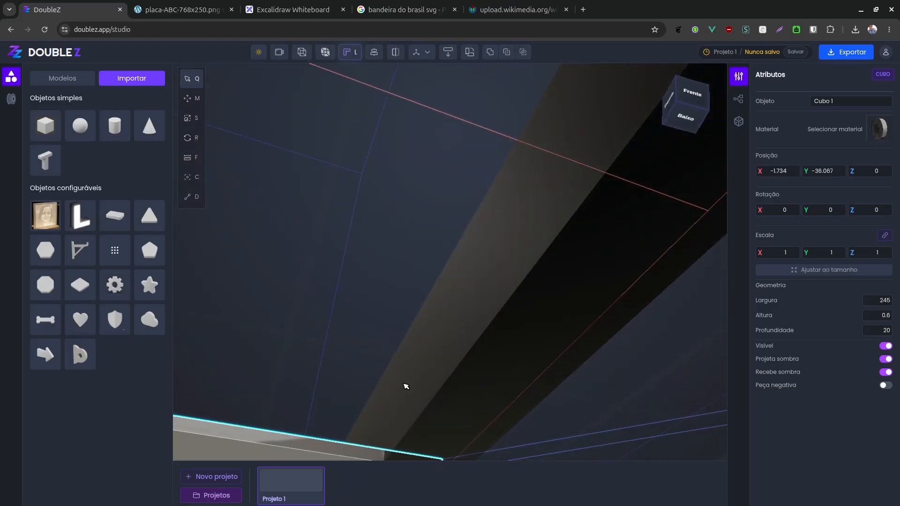
right_click_drag(406, 386, 434, 178)
right_click_drag(372, 436, 480, 257)
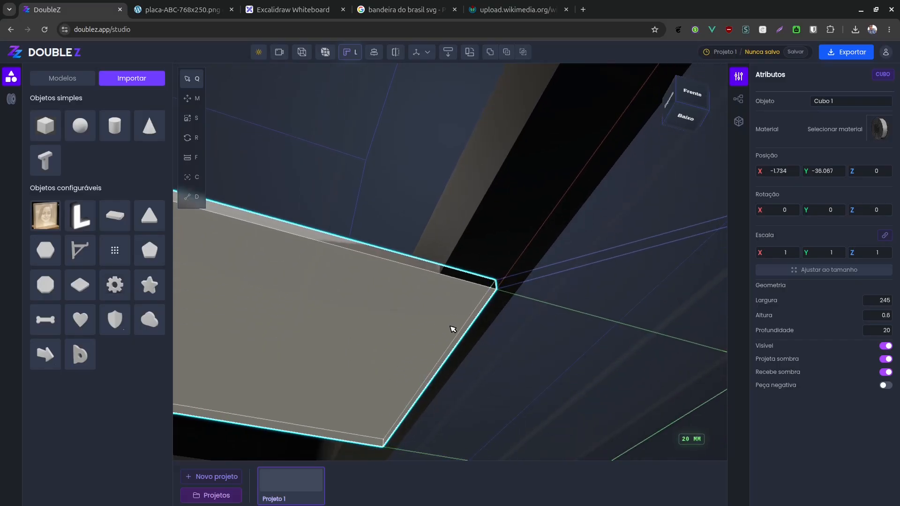
left_click_drag(440, 338, 406, 175)
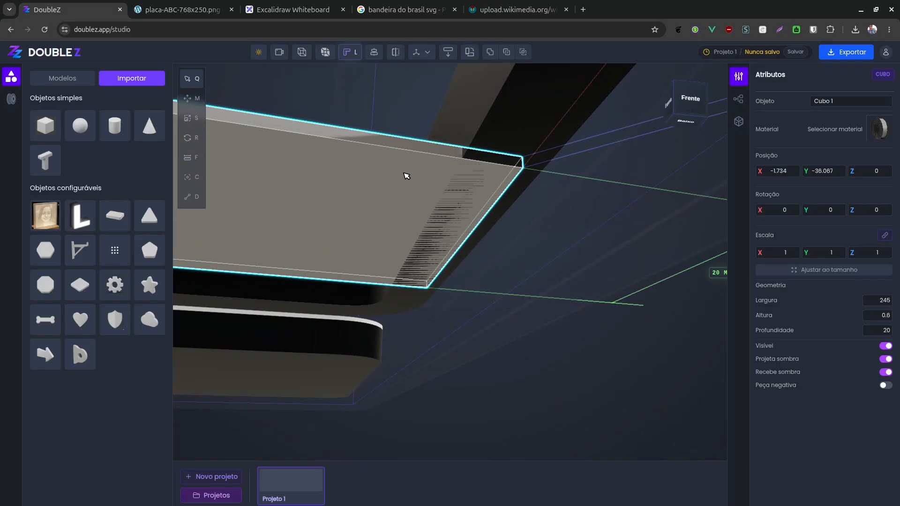
left_click_drag(343, 202, 348, 181)
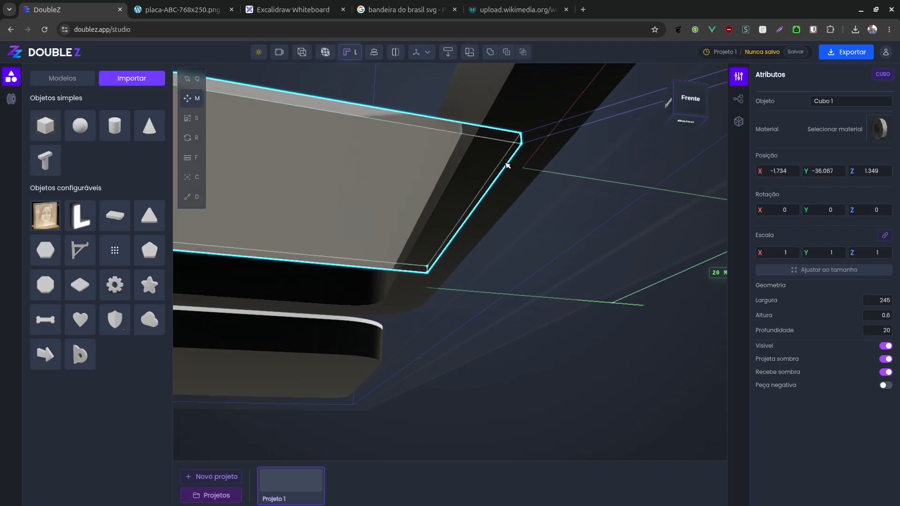
key("q")
left_click_drag(506, 163, 498, 166)
- Examine the raised strip from above, checking how its end and long edges sit within the frame
scroll(460, 255, "down", 10)
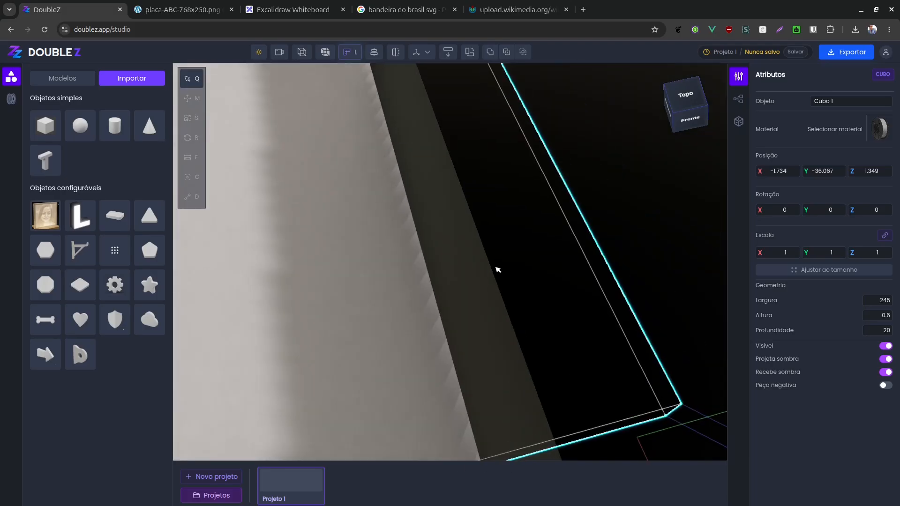
right_click_drag(496, 269, 550, 261)
left_click_drag(550, 261, 510, 243)
scroll(554, 204, "down", 4)
scroll(510, 244, "down", 4)
scroll(608, 214, "down", 5)
right_click_drag(520, 230, 589, 446)
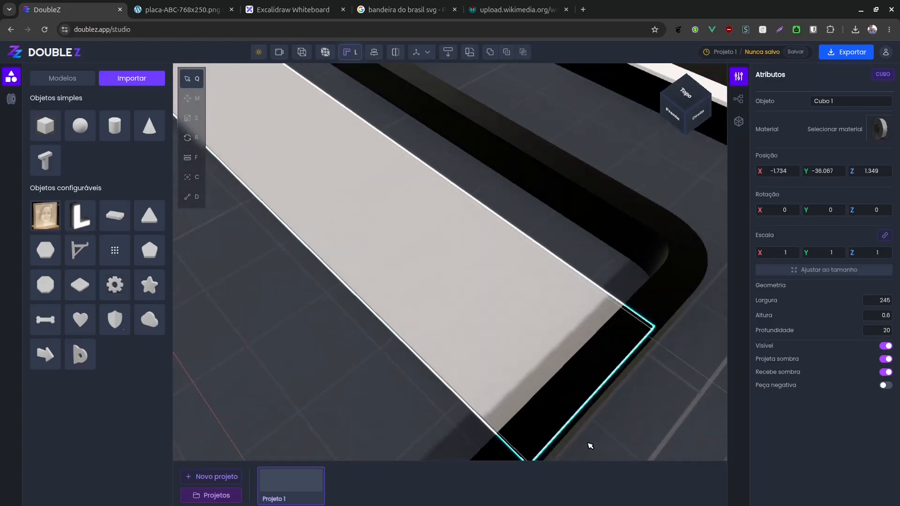
left_click_drag(589, 445, 426, 327)
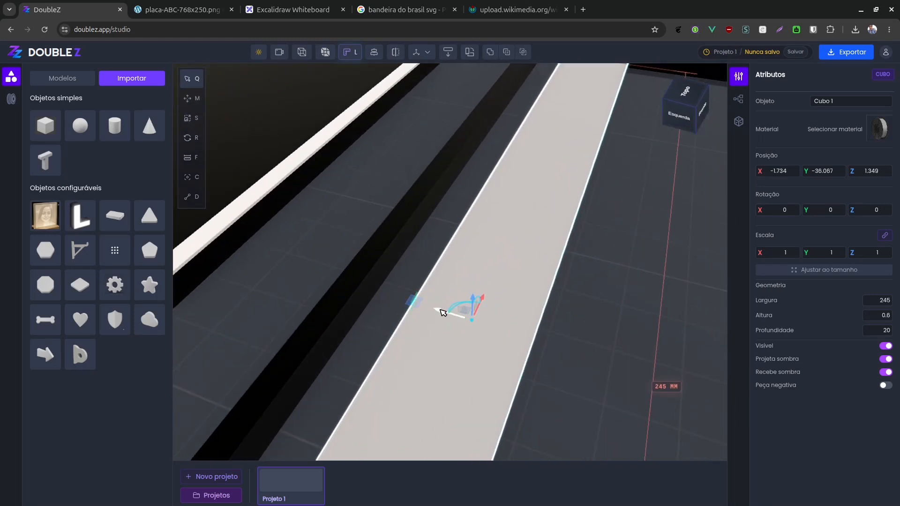
- Move the strip along the Y axis to about Y -28.30, against the frame's long side nearest the base plate
left_click(415, 305)
left_click_drag(415, 305, 526, 82)
scroll(534, 122, "up", 3)
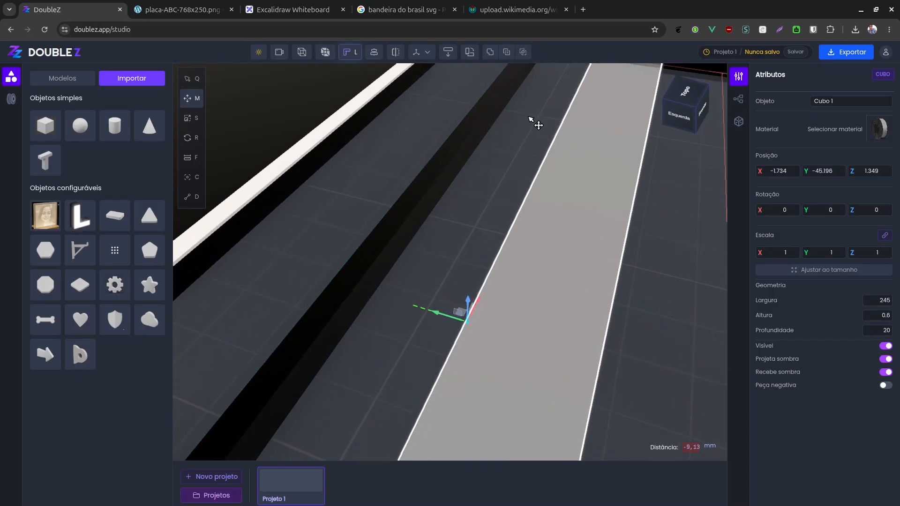
right_click_drag(478, 249, 374, 403)
left_click_drag(374, 404, 503, 97)
scroll(502, 141, "up", 3)
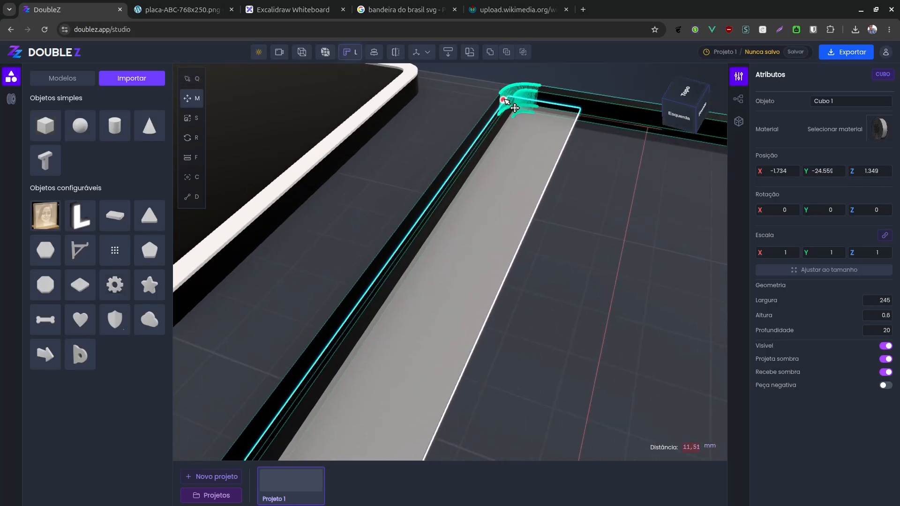
right_click_drag(338, 420, 320, 473)
right_click_drag(236, 403, 170, 456)
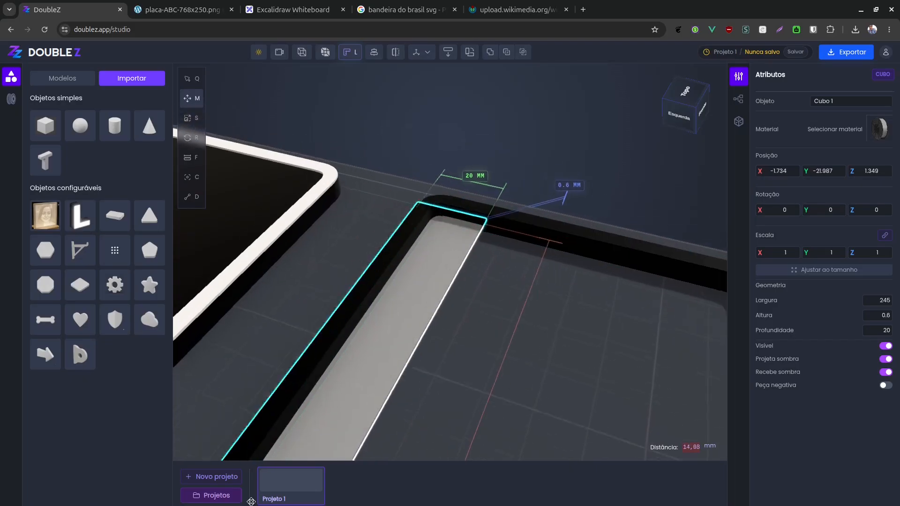
left_click_drag(402, 255, 426, 231)
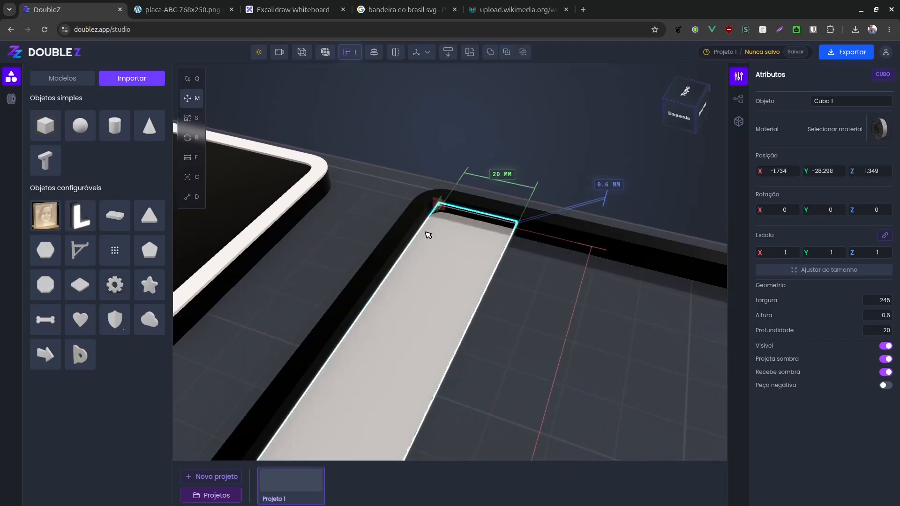
- Apply the "Azul placa de carro" material to the thin strip
left_click(534, 177)
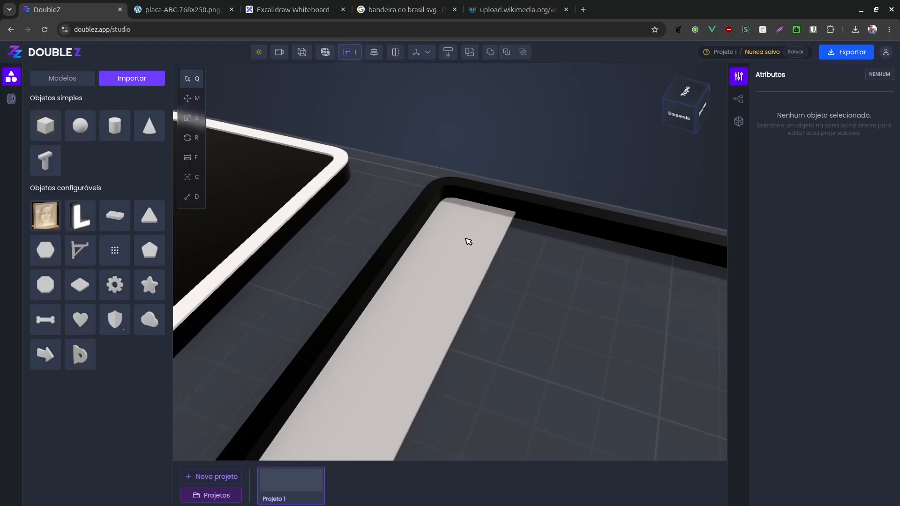
scroll(469, 242, "down", 5)
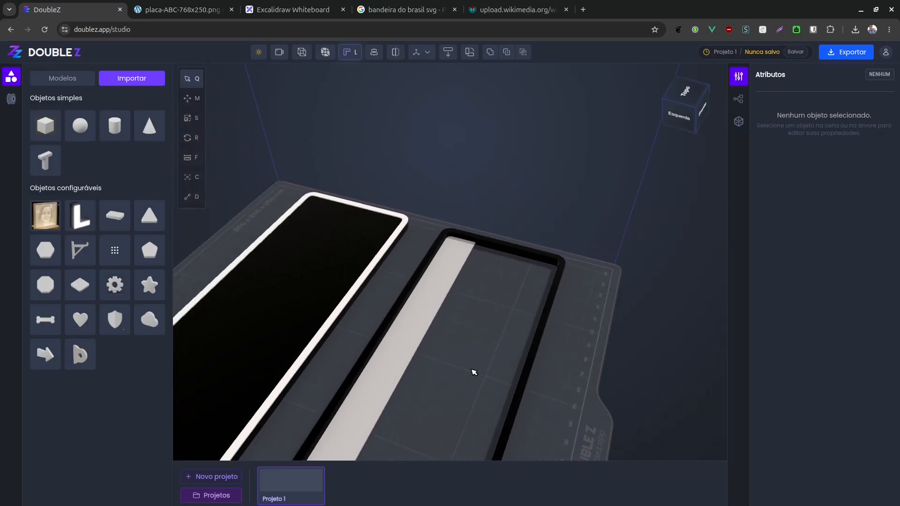
mouse_move(473, 372)
right_mouse_down()
mouse_move(558, 128)
mouse_move(481, 372)
right_mouse_up()
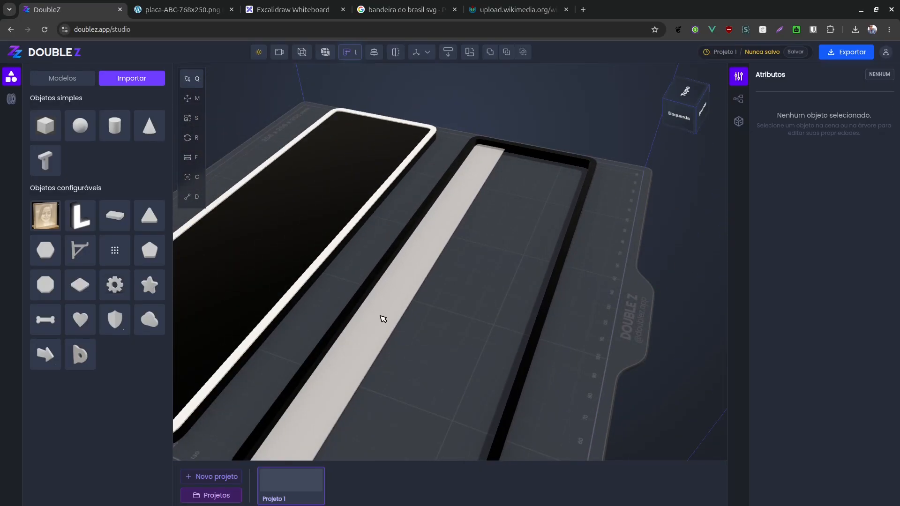
left_click(383, 319)
left_click(880, 130)
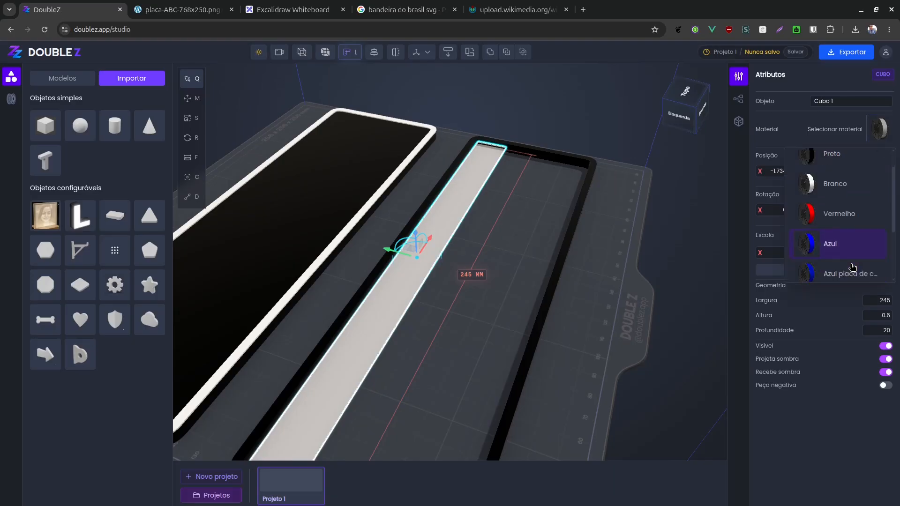
left_click(839, 188)
left_click(466, 356)
right_click_drag(466, 355, 422, 281)
- Duplicate the blue strip and move the copy along Y to about Y -48.30, edge to edge with the first strip
left_click(369, 215)
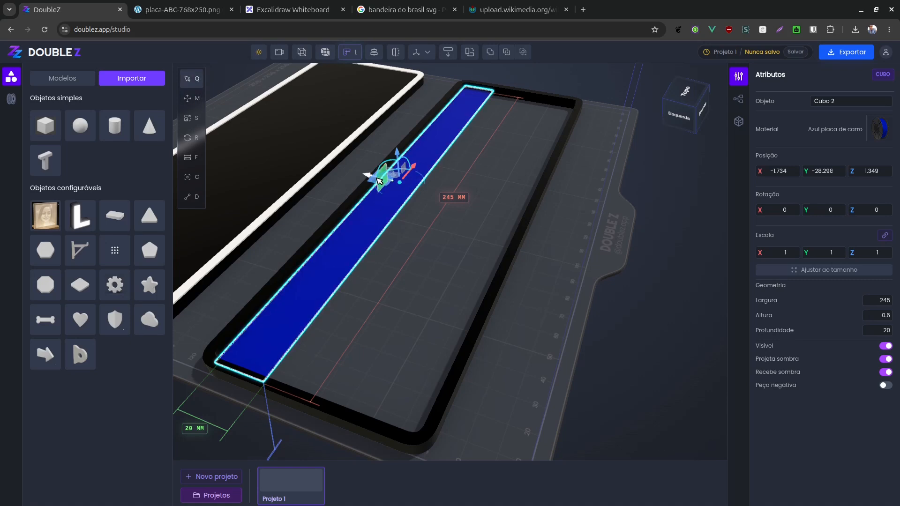
left_click_drag(367, 175, 419, 193)
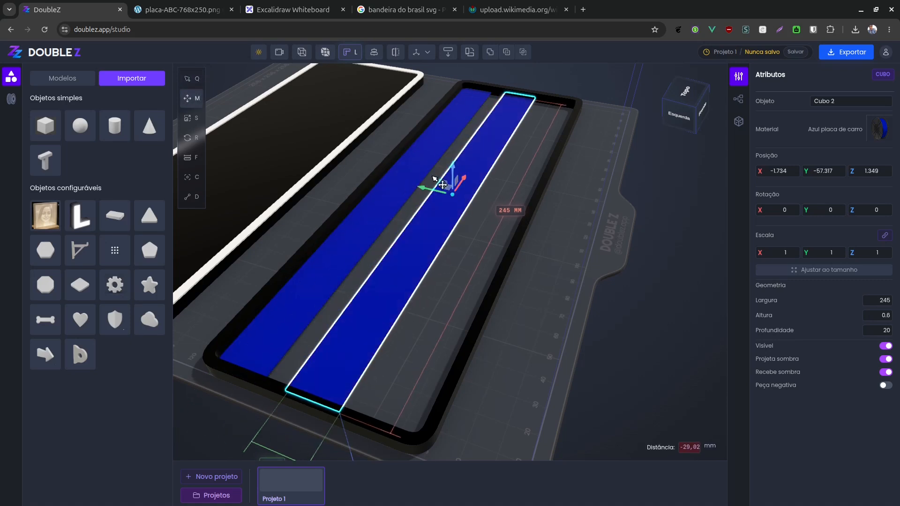
scroll(543, 140, "up", 5)
left_click_drag(543, 140, 468, 284)
scroll(457, 269, "up", 3)
scroll(444, 268, "down", 5)
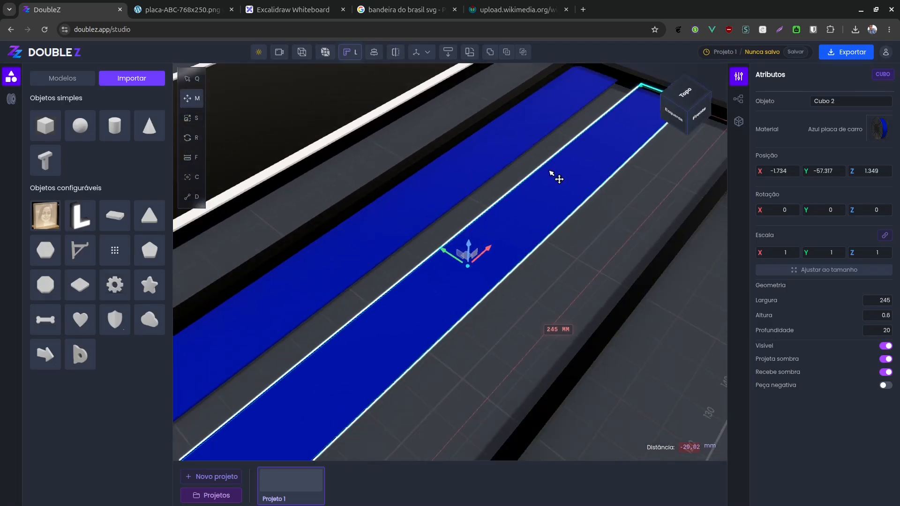
right_click_drag(550, 170, 537, 188)
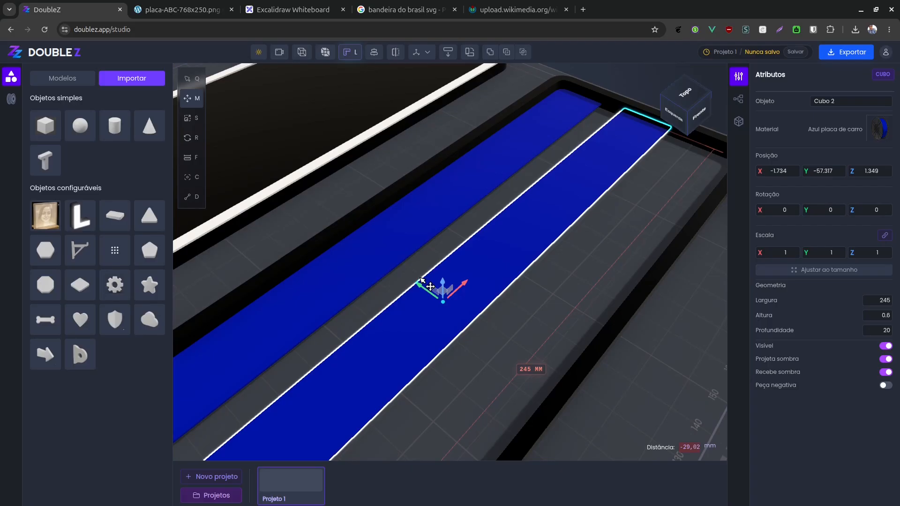
scroll(419, 287, "up", 3)
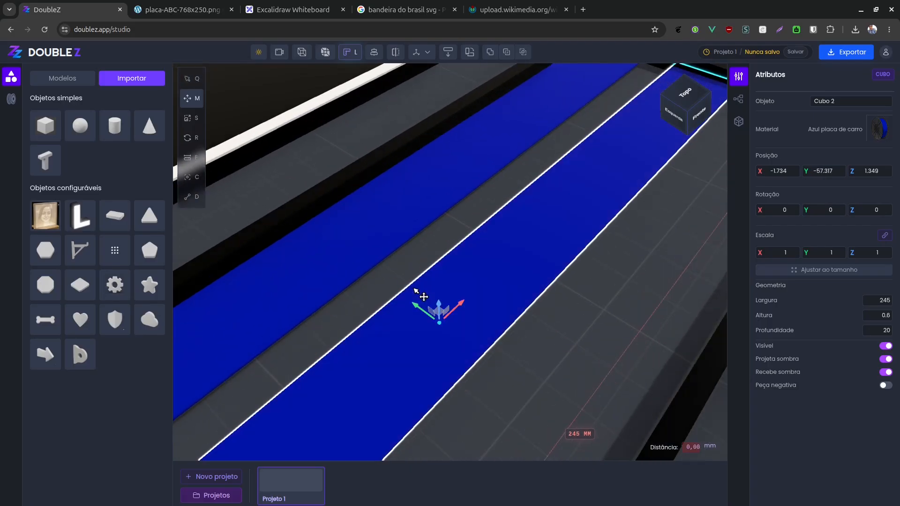
left_click(401, 294)
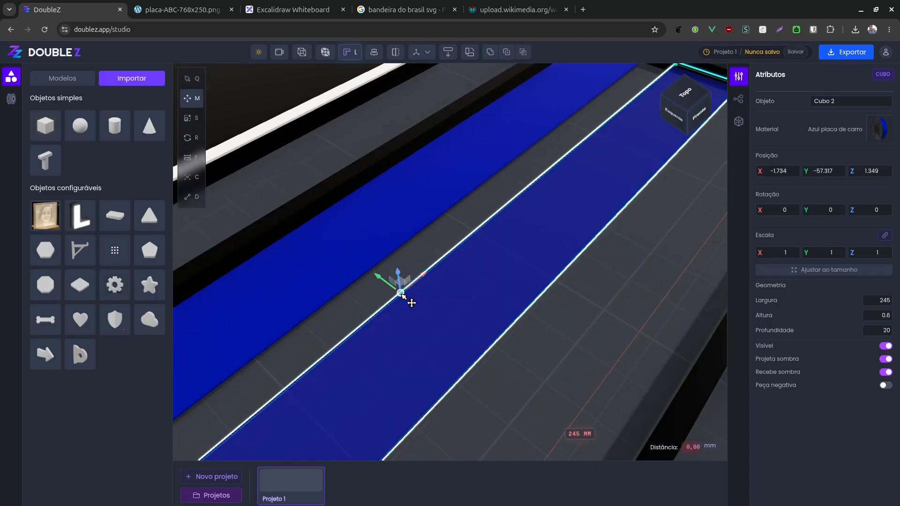
left_click(369, 268)
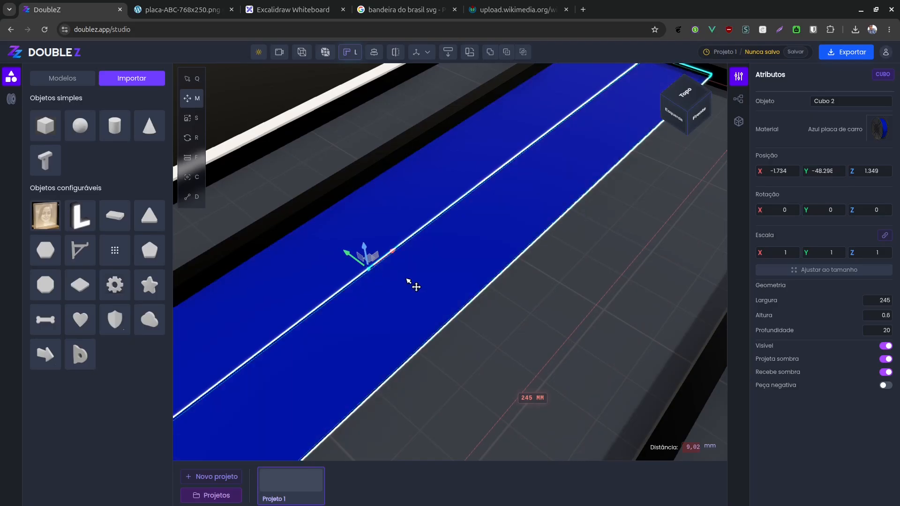
- Stretch the copied strip to a Y scale of 2.9205, reaching the frame's opposite long side, and apply the Branco material
middle_click_drag(407, 305, 376, 363)
key("q")
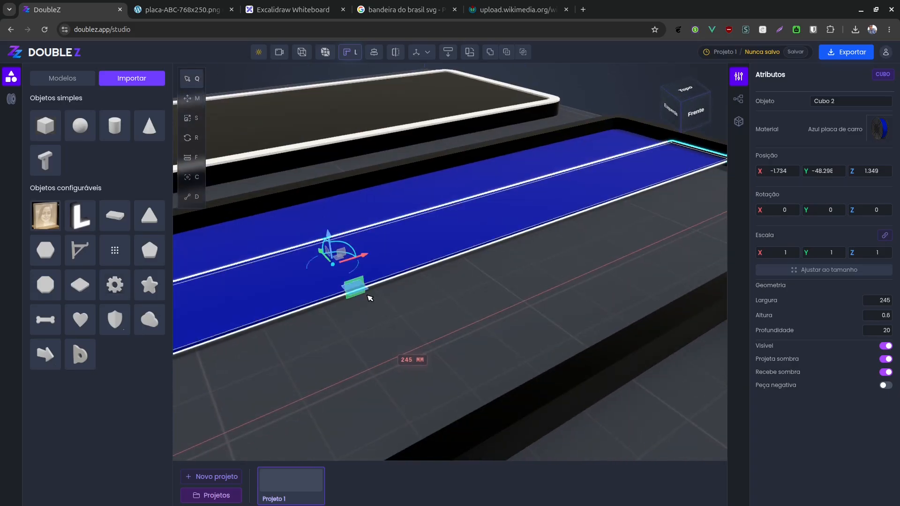
left_click_drag(374, 303, 581, 222)
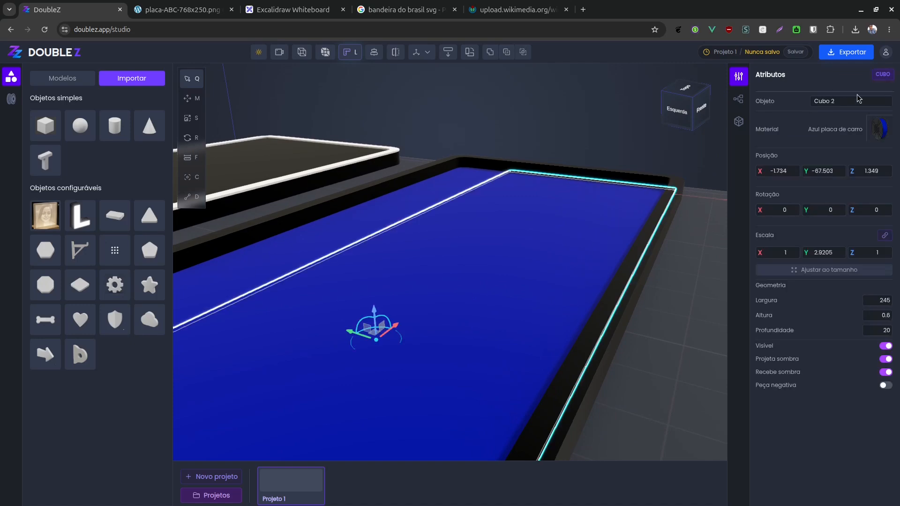
left_click(834, 177)
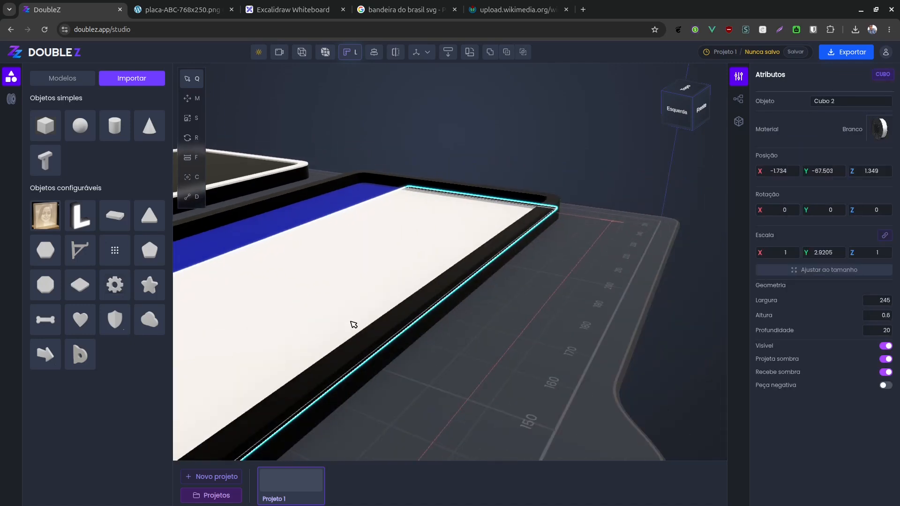
- Move the white panel along the X axis to about X -6.03, pulling its protruding corner inside the frame
left_click_drag(353, 324, 226, 357)
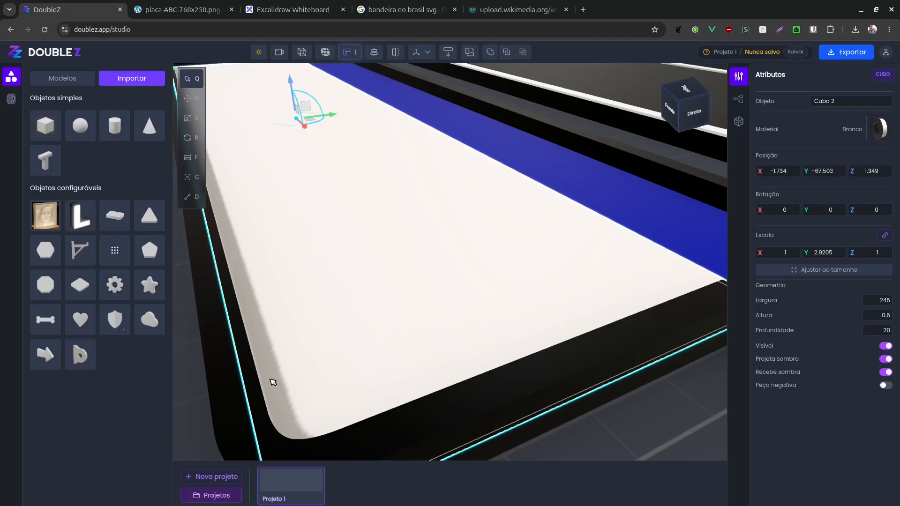
right_click_drag(272, 382, 319, 319)
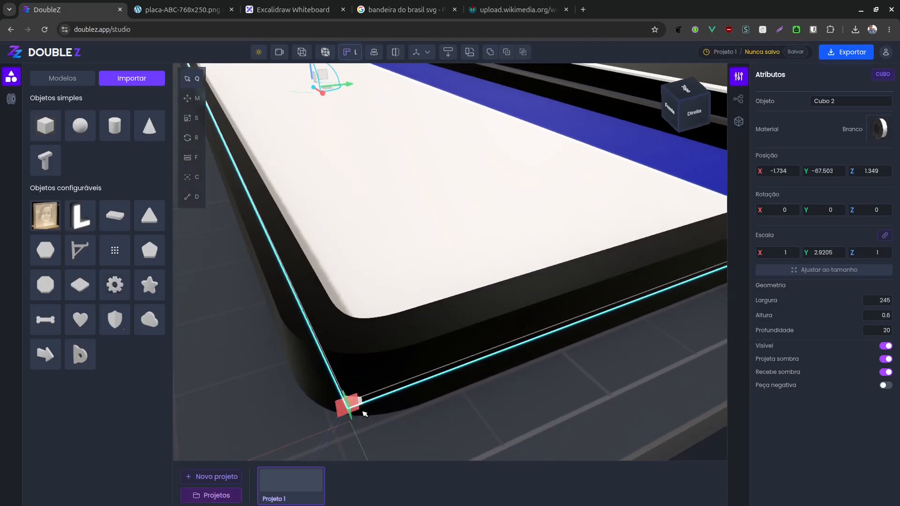
right_click_drag(365, 413, 381, 344)
left_click_drag(400, 252, 426, 300)
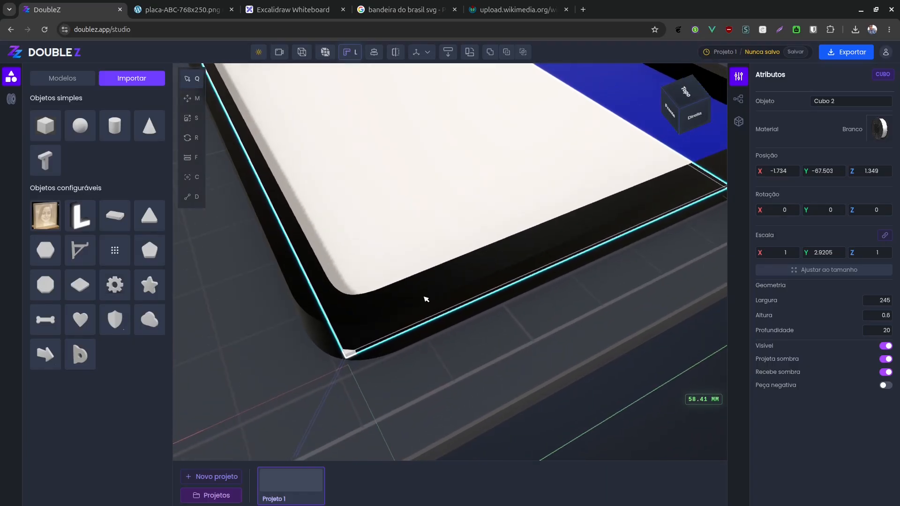
left_click_drag(425, 226, 412, 212)
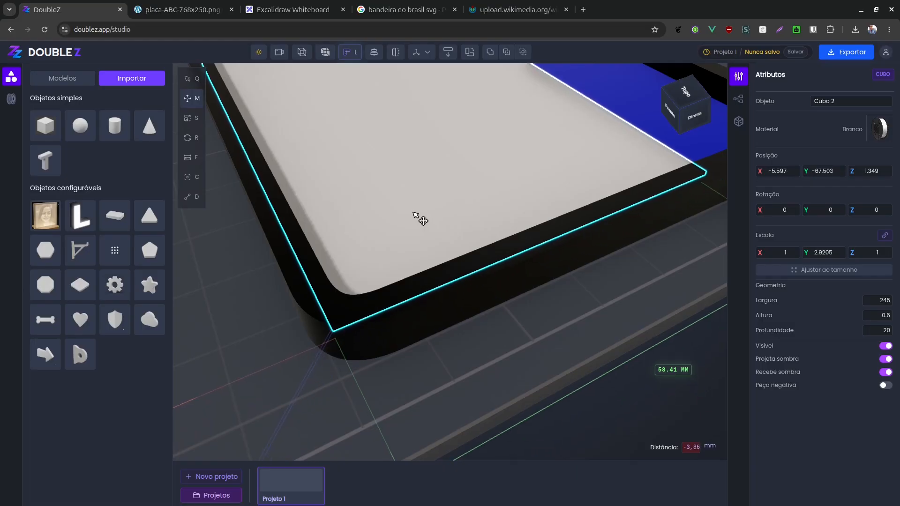
left_click_drag(425, 199, 425, 199)
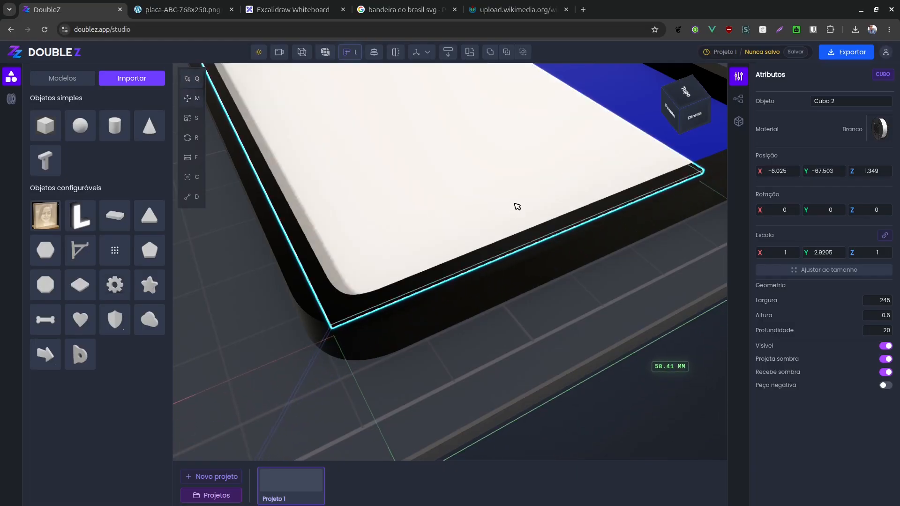
- Examine how the white panel's opposite end and corner fit within the frame
left_click_drag(517, 206, 619, 290)
scroll(621, 291, "down", 1)
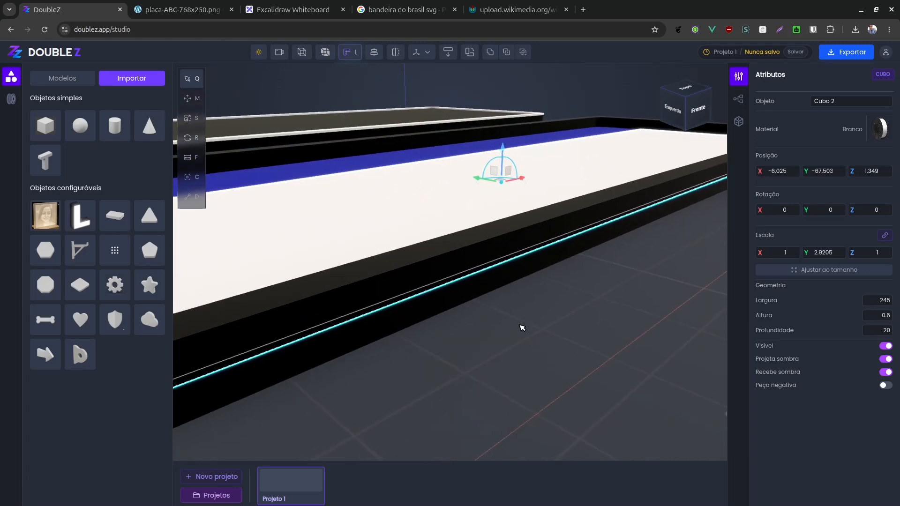
right_click_drag(520, 327, 587, 300)
scroll(587, 296, "down", 5)
scroll(334, 326, "up", 5)
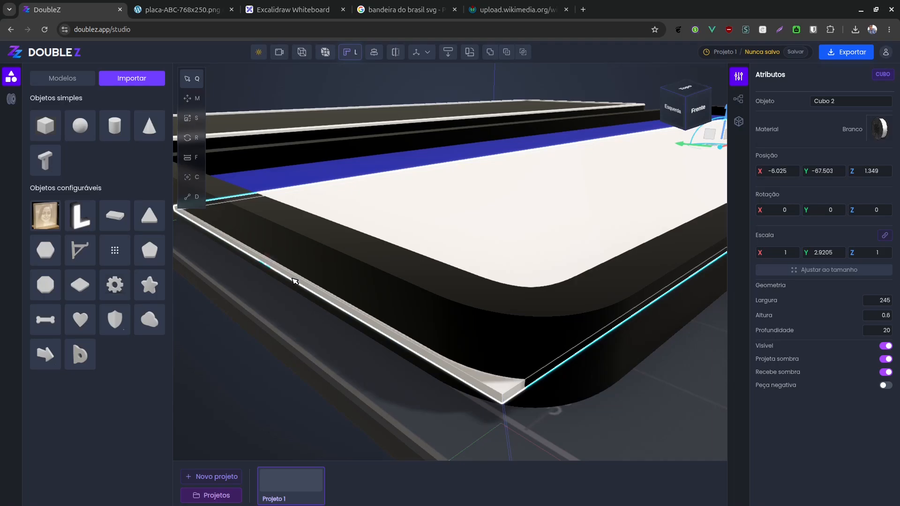
- Shrink the white panel along X to a scale of about 0.9864, pulling its protruding end inside the frame
left_click_drag(269, 256, 303, 252)
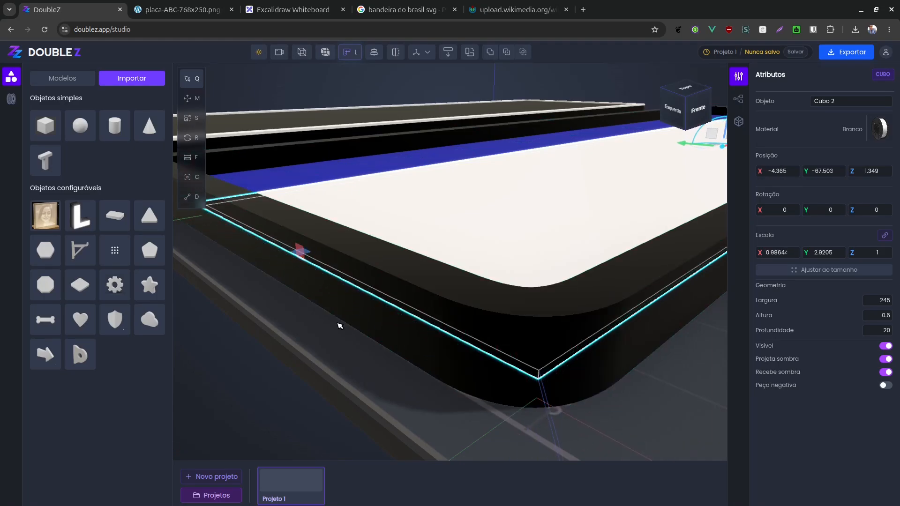
left_click(368, 399)
left_click_drag(388, 394, 356, 389)
left_click(262, 329)
right_click_drag(263, 316, 241, 350)
left_click_drag(244, 350, 295, 347)
- Examine how the resized white panel's ends and corners sit within the frame
scroll(295, 347, "down", 5)
right_click_drag(535, 305, 279, 297)
left_click_drag(280, 297, 307, 292)
right_click_drag(307, 292, 470, 306)
left_click_drag(470, 305, 441, 287)
scroll(441, 287, "up", 3)
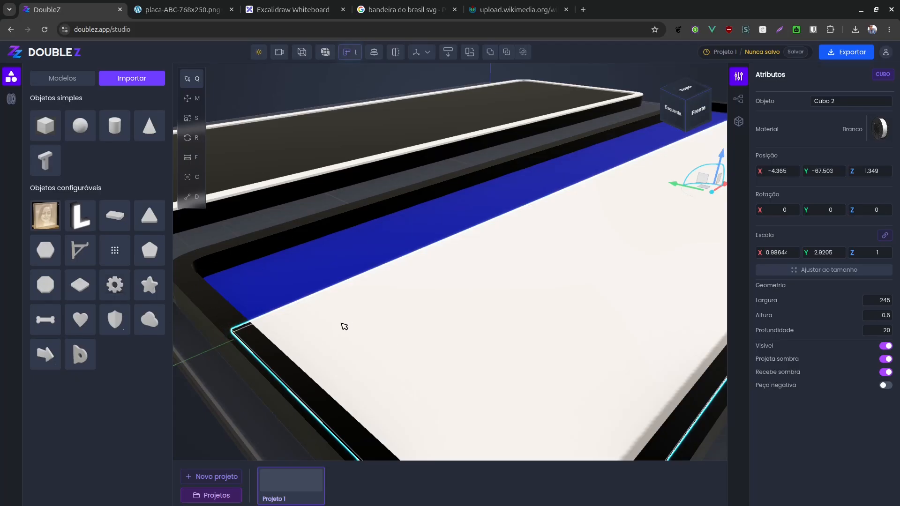
scroll(345, 331, "down", 3)
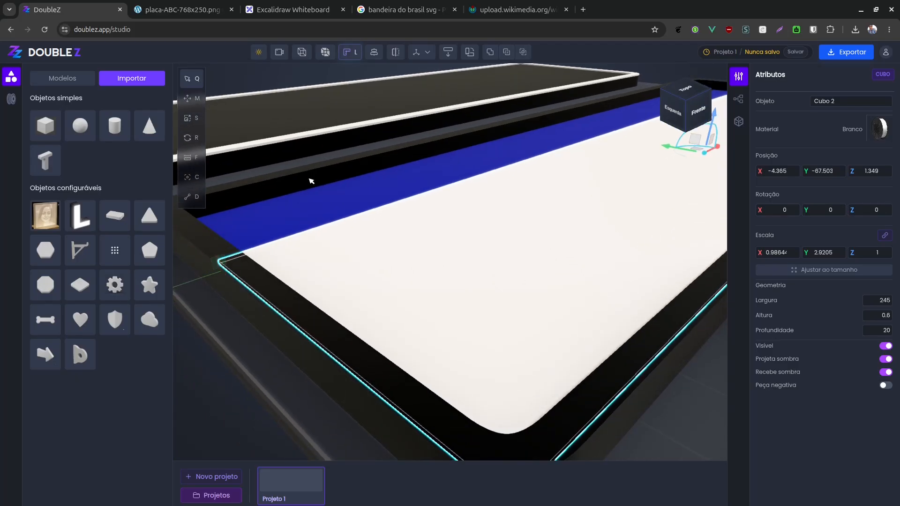
scroll(428, 373, "down", 3)
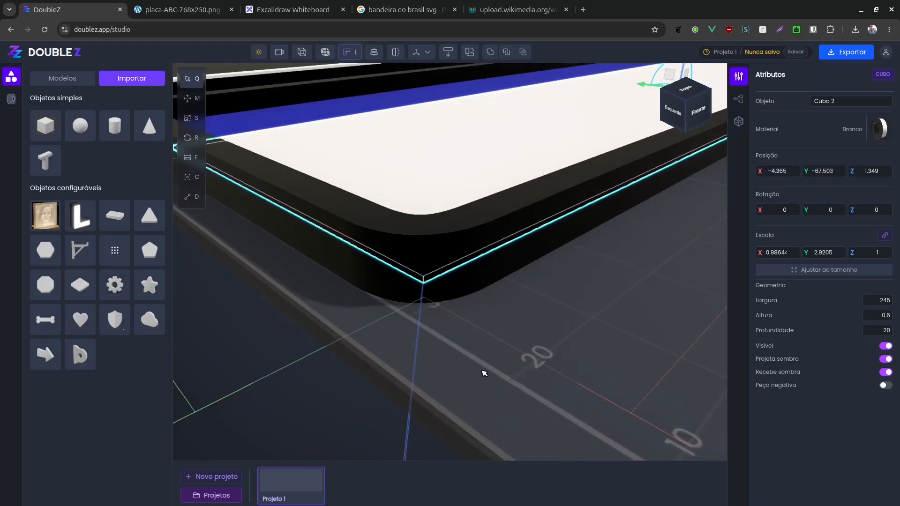
- Subtract the black frame from the white panel with a 0 mm offset, trimming the panel to the rounded inner corners
scroll(488, 345, "up", 4)
left_click(428, 360)
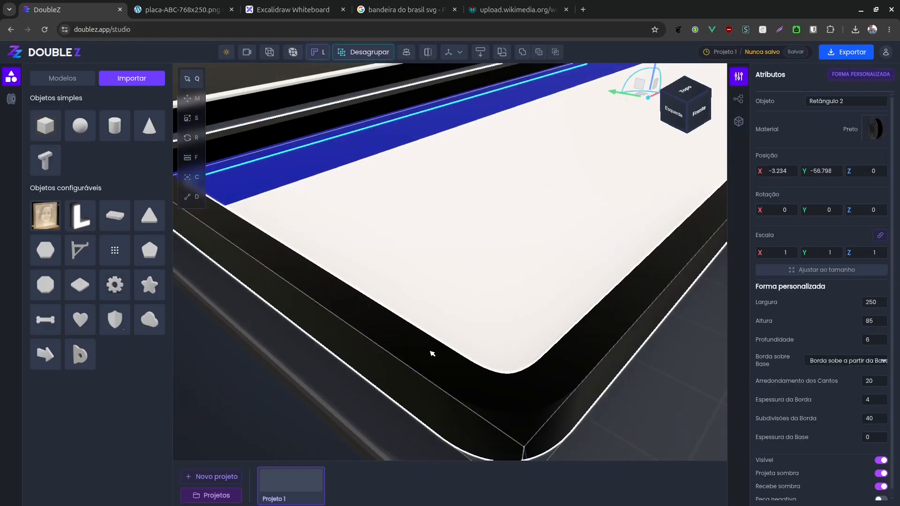
left_click(458, 290, "shift")
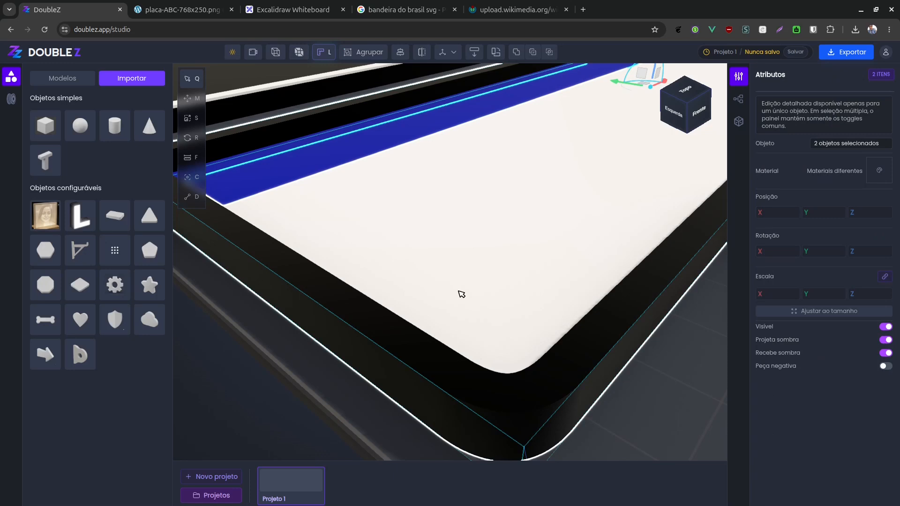
scroll(471, 268, "down", 4)
left_click_drag(463, 267, 450, 277)
scroll(468, 251, "down", 4)
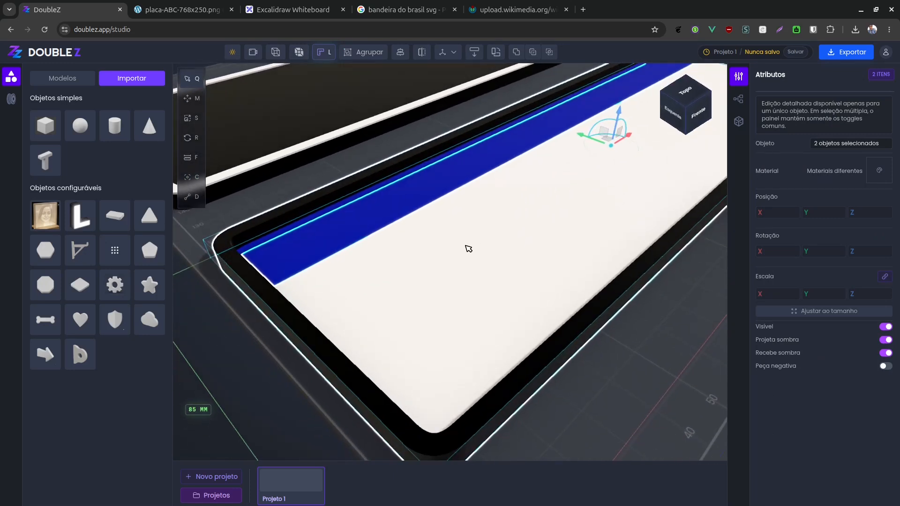
scroll(359, 282, "down", 3)
left_click(529, 55)
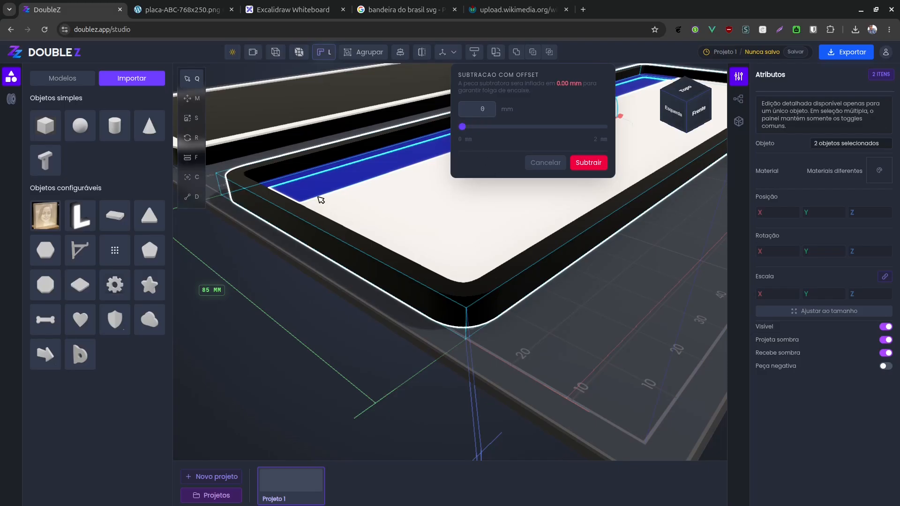
left_click(590, 164)
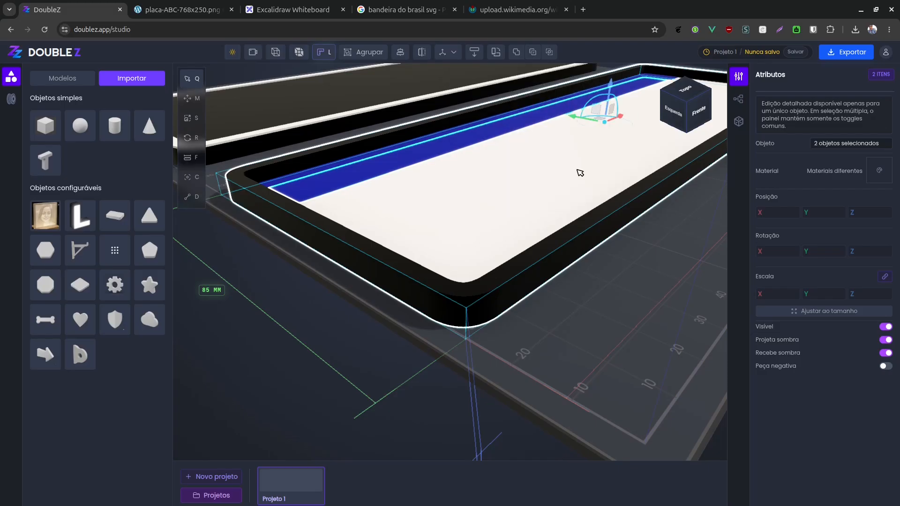
left_click(434, 223)
mouse_move(445, 234)
left_mouse_down()
mouse_move(446, 257)
mouse_move(455, 246)
left_mouse_up()
mouse_move(432, 346)
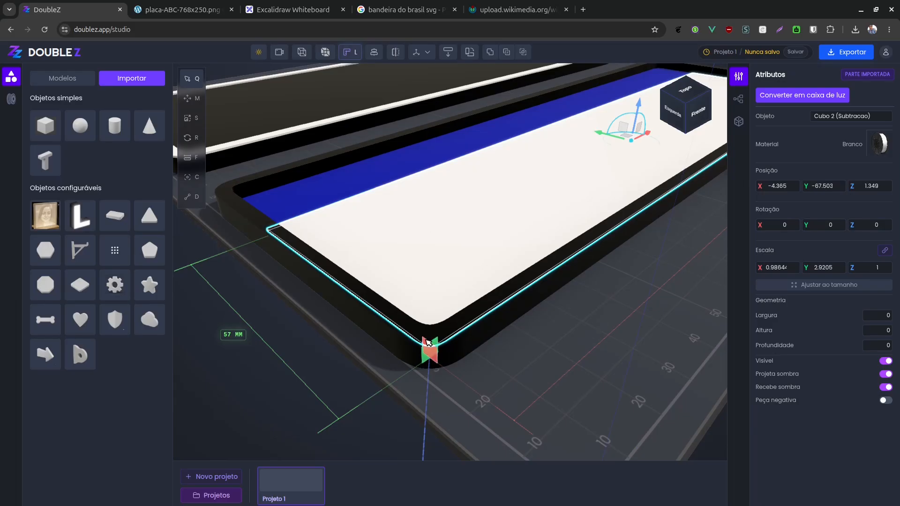
- Subtract the black frame from the blue strip with a 0 mm offset
right_click_drag(292, 279, 312, 336)
left_click_drag(313, 336, 370, 323)
left_click(341, 308)
left_click(382, 319)
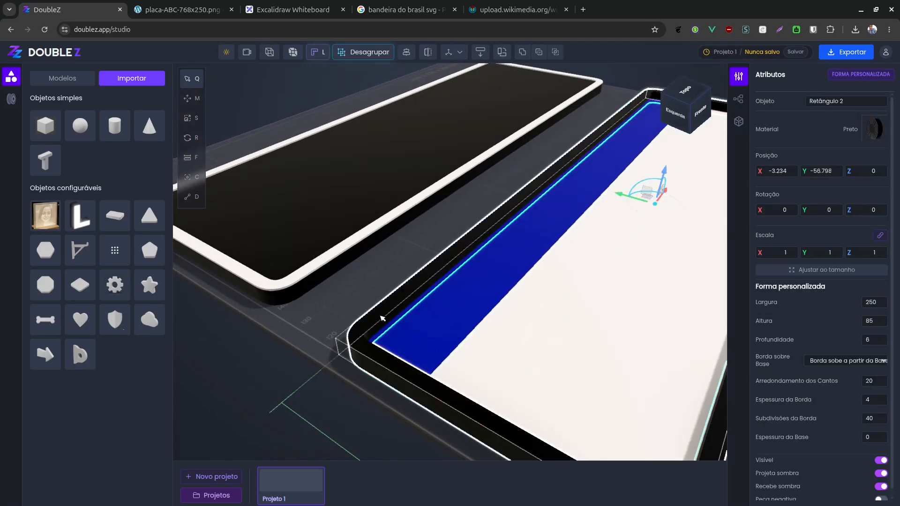
left_click(447, 323, "shift")
right_click_drag(431, 330, 401, 299)
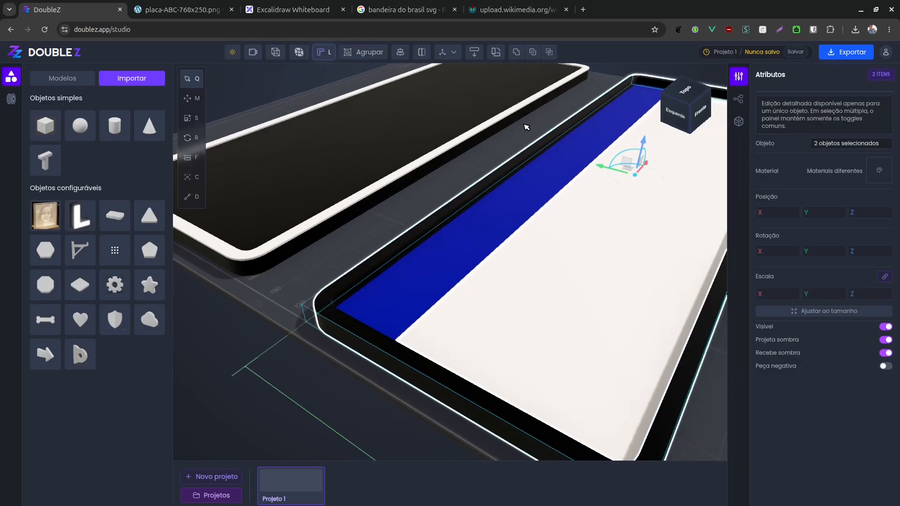
left_click(535, 51)
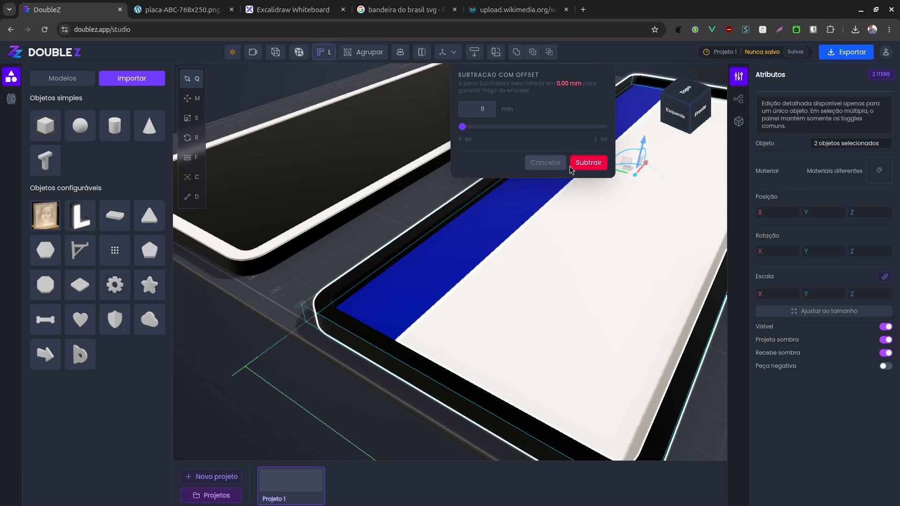
left_click(589, 162)
left_click(267, 313)
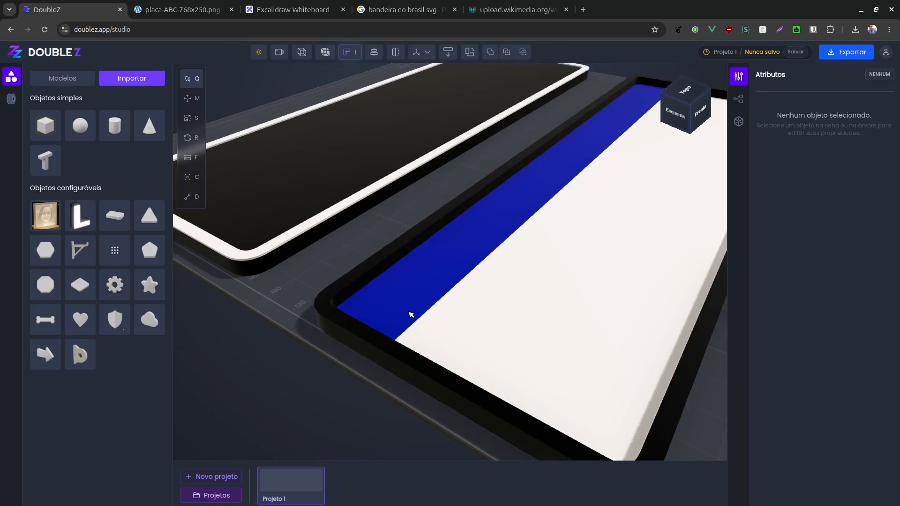
- Delete the black frame around the trimmed blue strip and white panel, keeping both pieces
left_click(410, 314)
right_click_drag(406, 326, 348, 291)
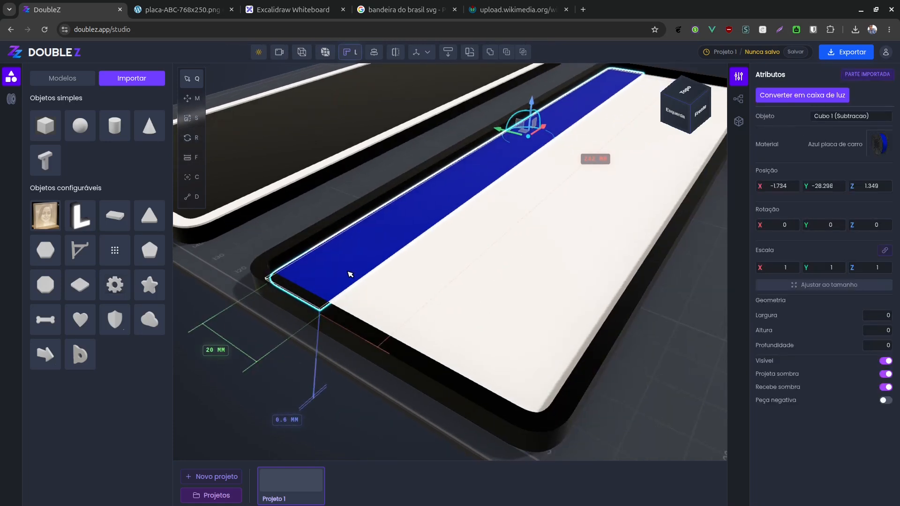
left_click(412, 303, "shift")
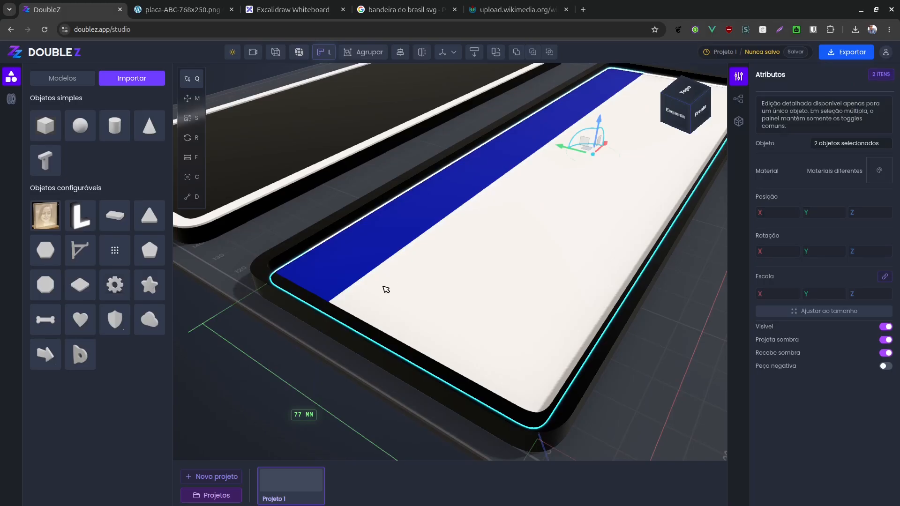
left_click(292, 254)
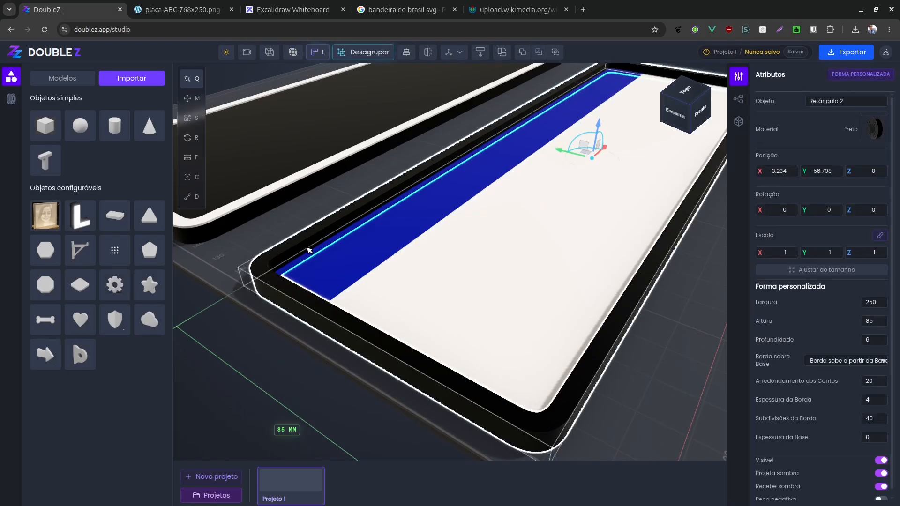
scroll(309, 251, "down", 5)
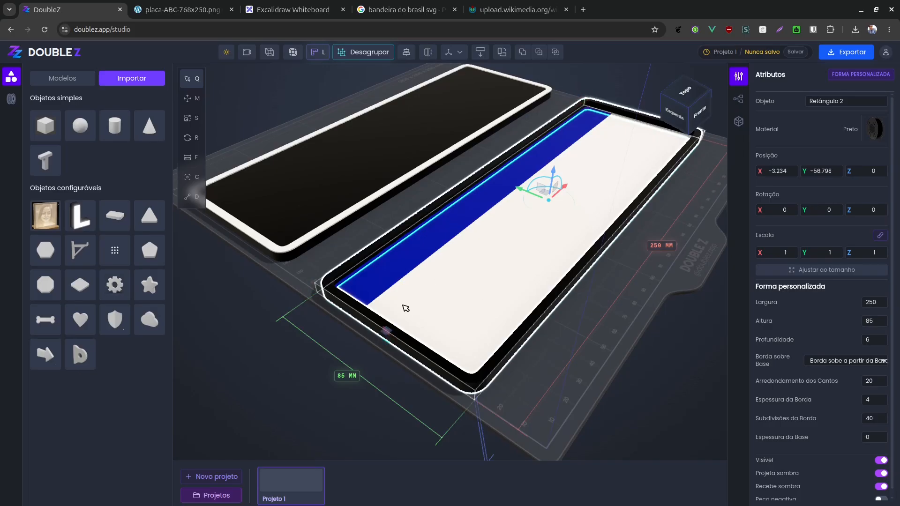
key("Delete")
left_click_drag(407, 308, 418, 294)
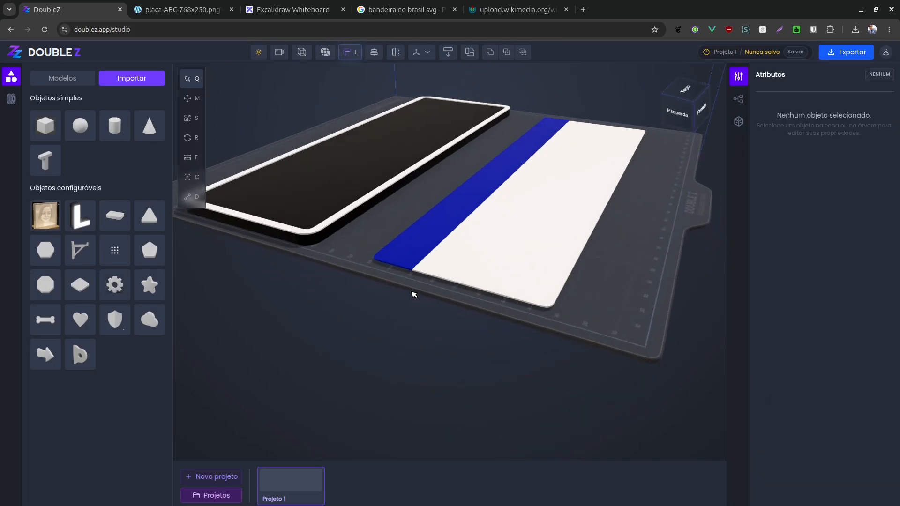
- Group the trimmed blue strip and white panel into one object
scroll(390, 293, "up", 10)
right_click_drag(389, 293, 446, 294)
left_click_drag(446, 294, 579, 300)
left_click(392, 296)
scroll(391, 296, "down", 10)
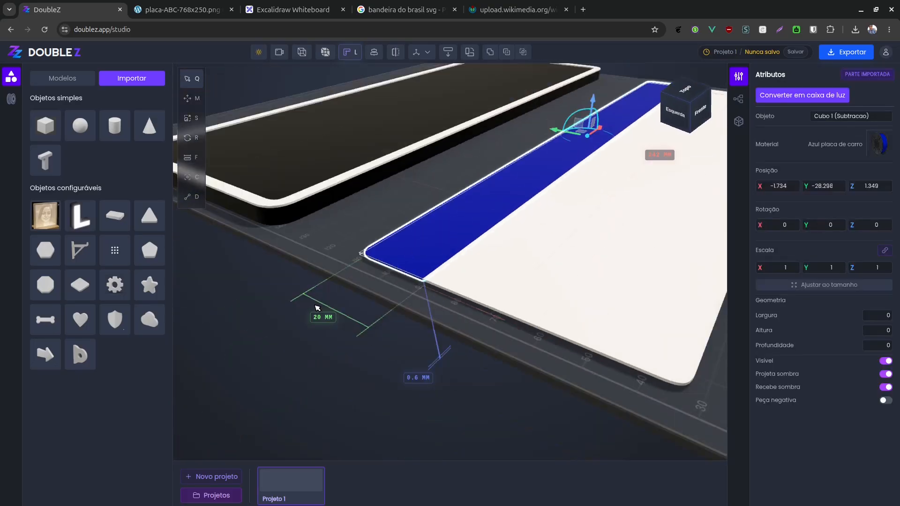
left_click(508, 296, "shift")
key("ctrl+g")
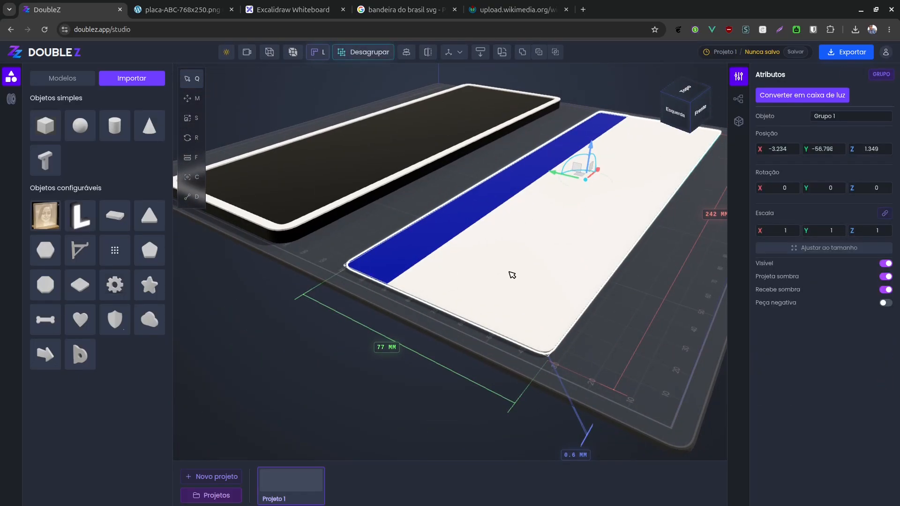
- Raise the blue and white group along Z, well above the height of the base plate
right_click_drag(570, 290, 562, 344)
left_click_drag(552, 307, 539, 285)
right_click_drag(512, 280, 561, 290)
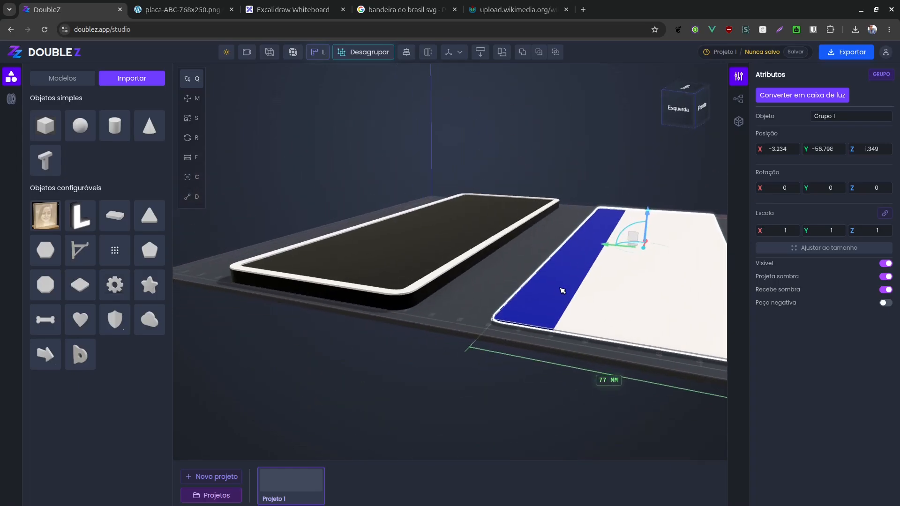
mouse_move(560, 289)
left_mouse_down()
mouse_move(550, 313)
mouse_move(558, 285)
mouse_move(573, 278)
mouse_move(557, 278)
left_mouse_up()
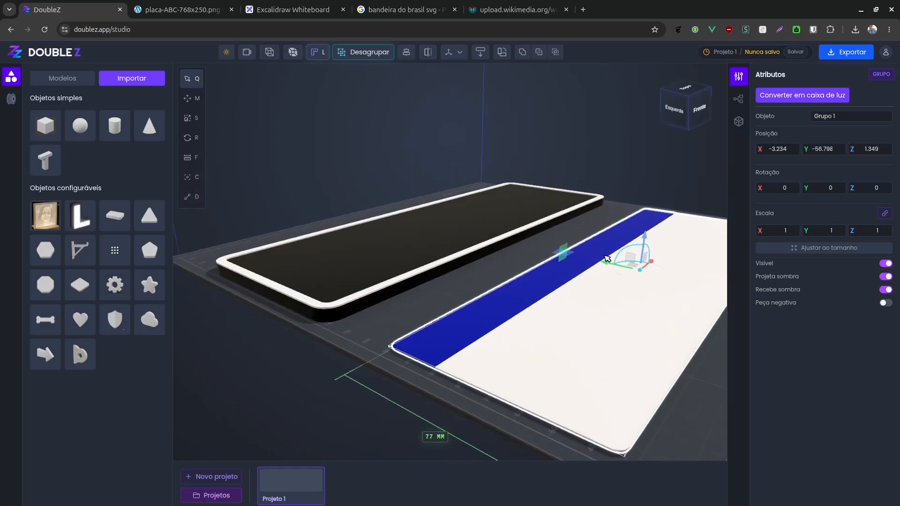
left_click_drag(650, 231, 668, 111)
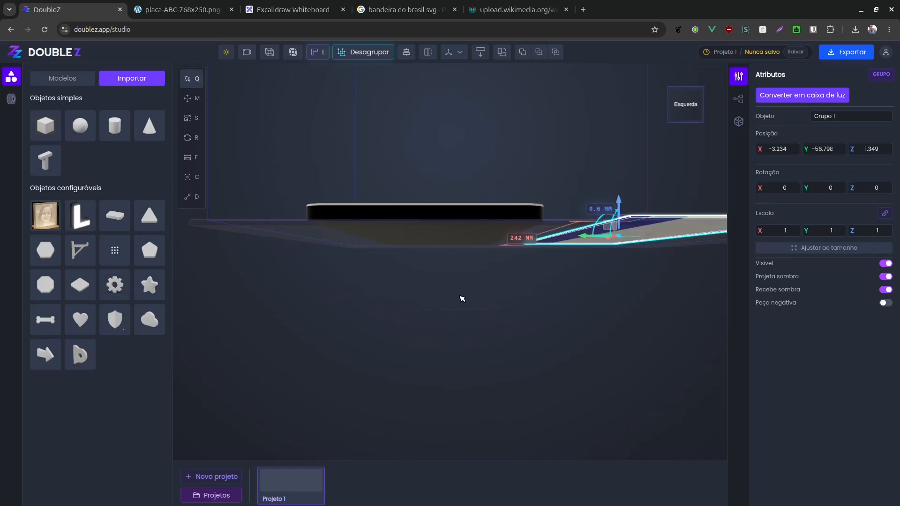
mouse_move(485, 292)
left_mouse_down()
mouse_move(459, 309)
mouse_move(501, 289)
left_mouse_up()
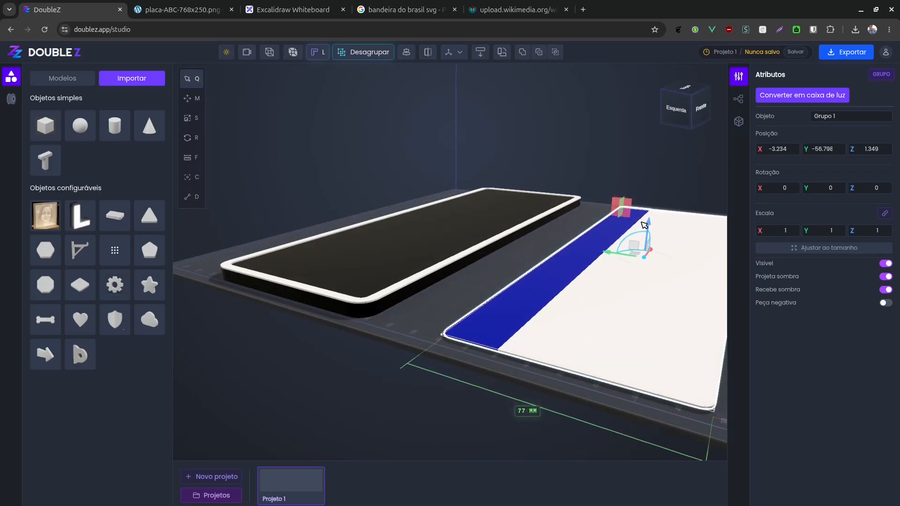
left_click_drag(648, 223, 624, 149)
- Centre the blue and white group on the base plate along X and Y
left_click(406, 211, "shift")
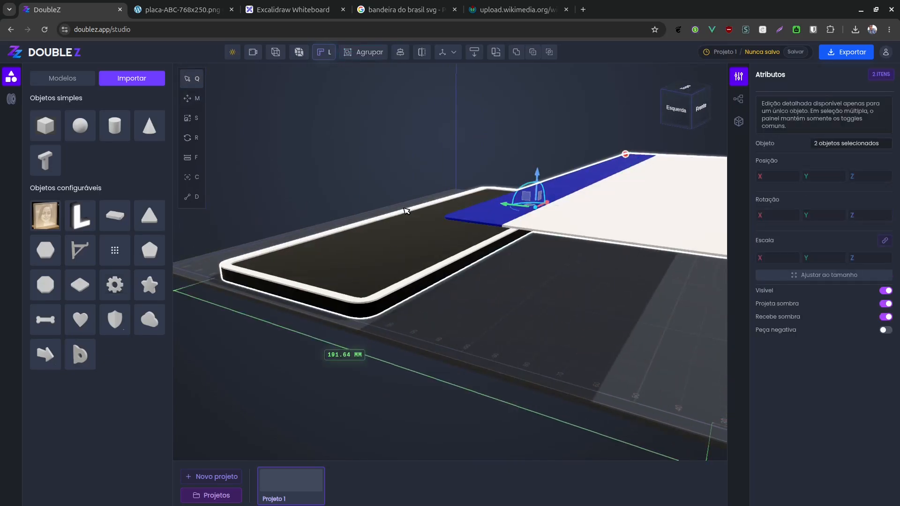
left_click(402, 56)
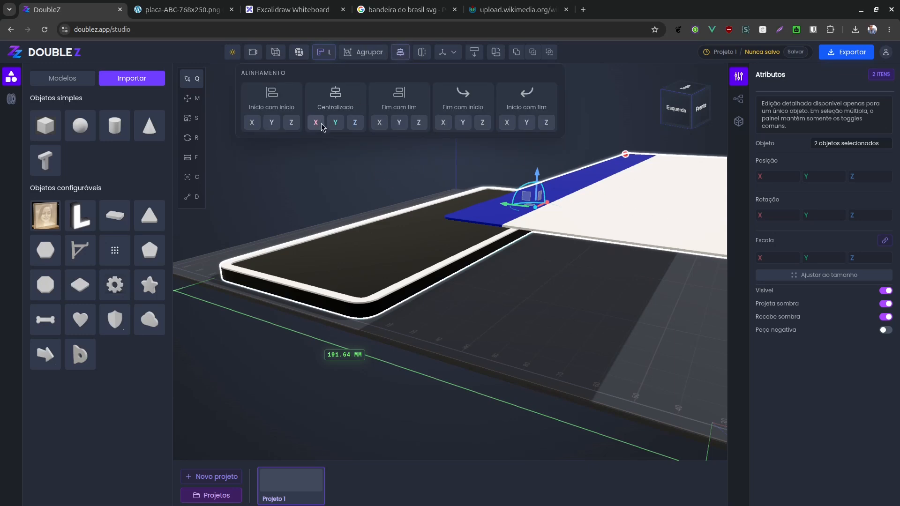
left_click(335, 122)
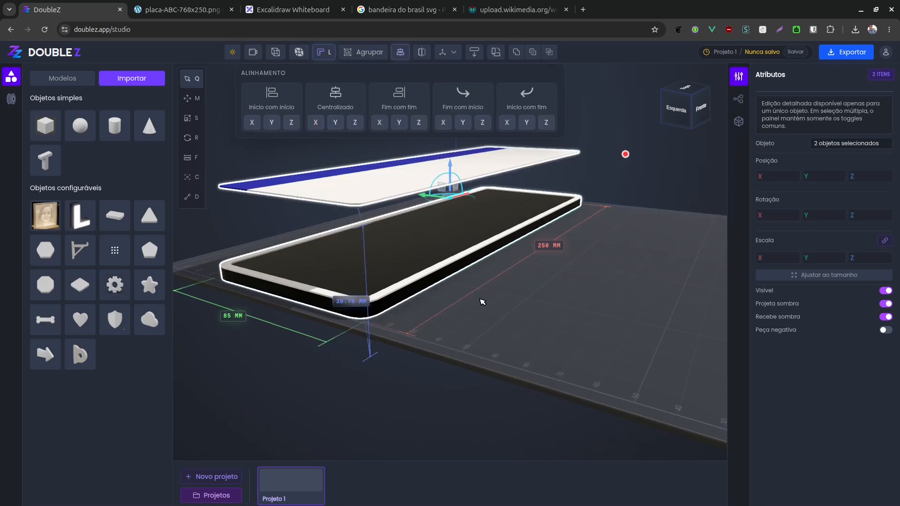
left_click(482, 302)
- Apply the Preto material to the base plate's white border
left_click(315, 330)
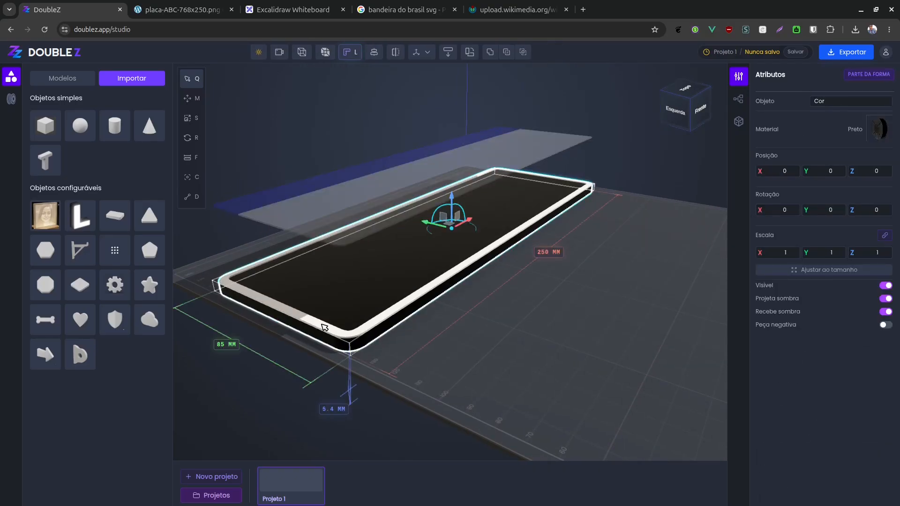
left_click(879, 128)
left_click(823, 181)
left_click(485, 359)
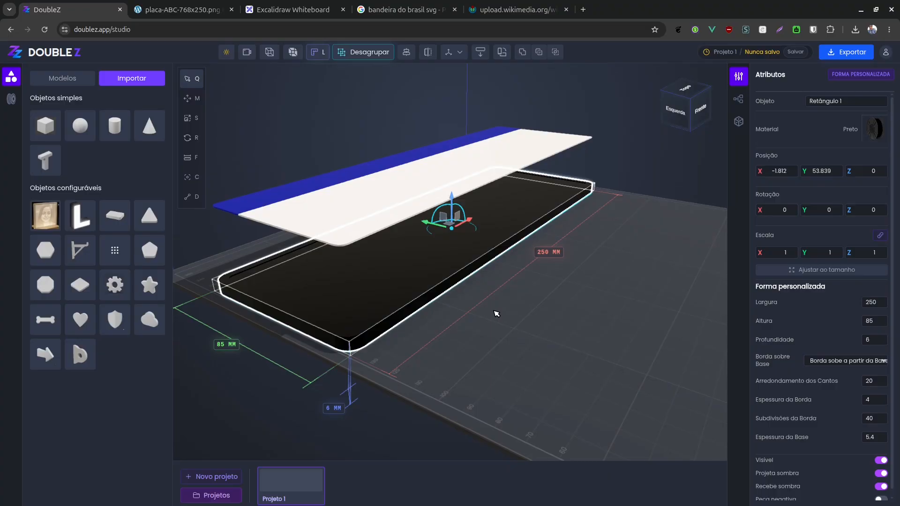
- Drop the blue and white group onto the top of the base plate, at Z 6
left_click(298, 197)
left_click(480, 51)
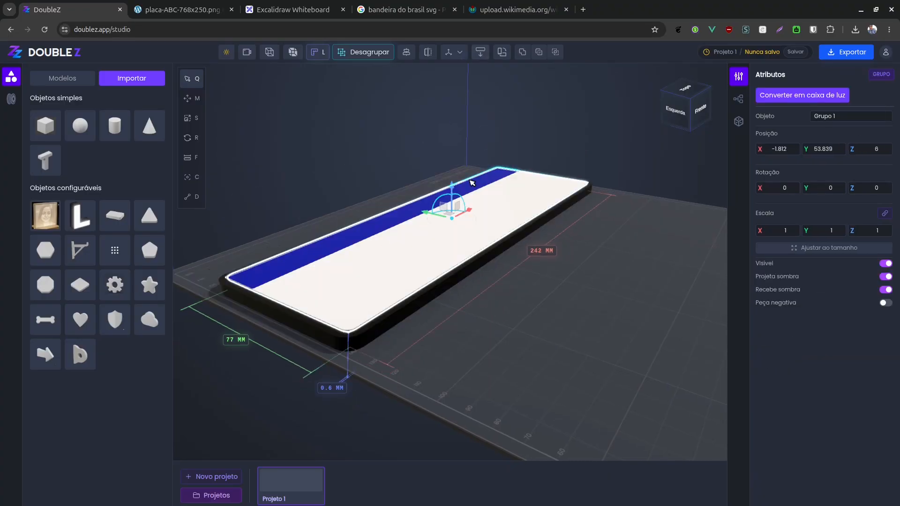
left_click_drag(497, 330, 504, 321)
- Move the blue and white group down 0.60 mm along Z to 5.4, sinking it into the plate's border recess
scroll(360, 333, "up", 8)
right_click_drag(366, 354, 548, 315)
scroll(490, 299, "up", 5)
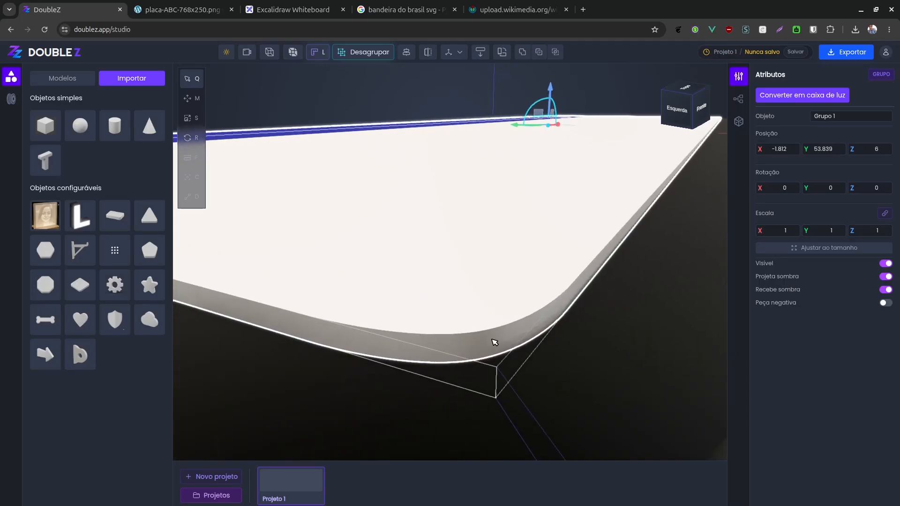
left_click_drag(494, 342, 451, 339)
key("m")
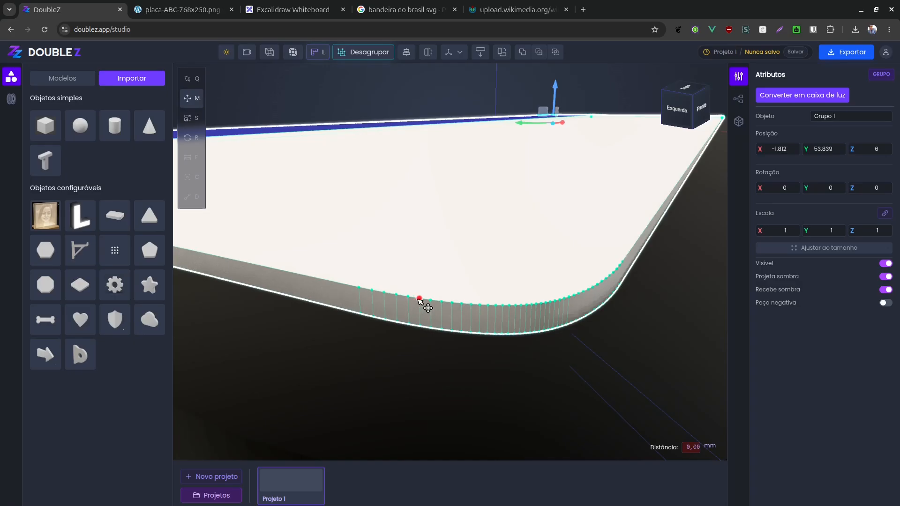
left_click_drag(419, 299, 436, 334)
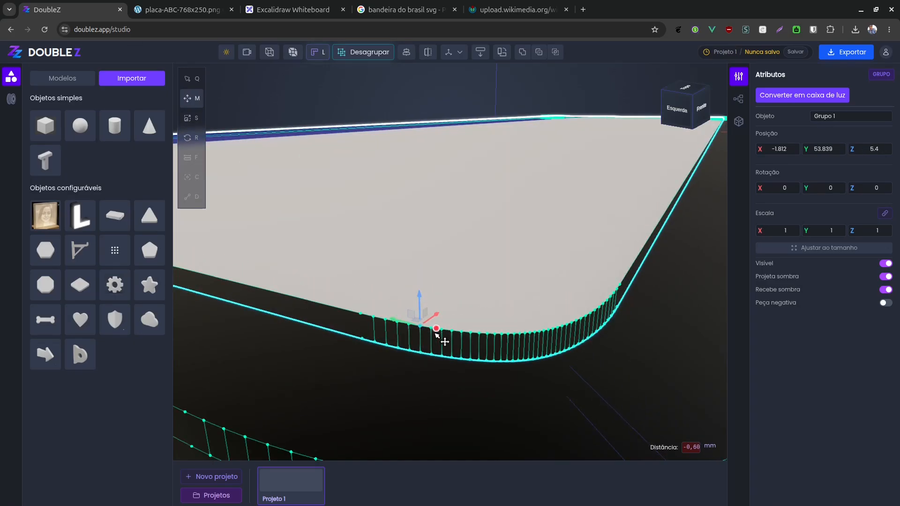
scroll(442, 334, "down", 8)
key("q")
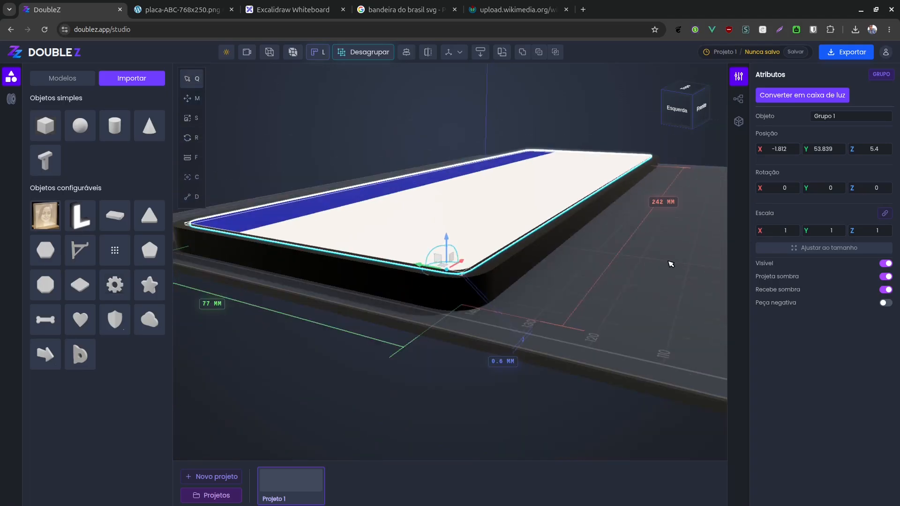
- Examine from the side and from above how the blue and white group sits inside the black border
left_click(669, 263)
left_click_drag(666, 266, 499, 269)
scroll(489, 346, "down", 3)
scroll(489, 346, "down", 5)
scroll(408, 261, "up", 10)
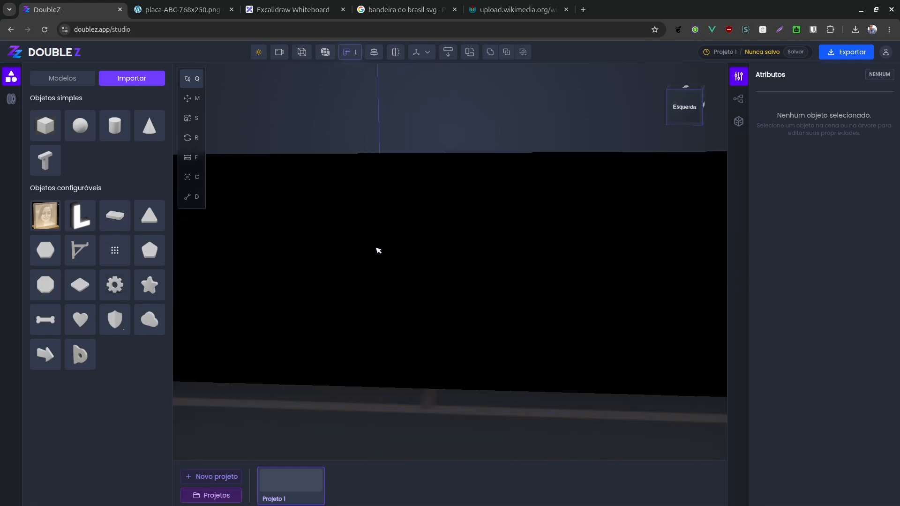
left_click_drag(449, 258, 504, 337)
scroll(497, 370, "down", 5)
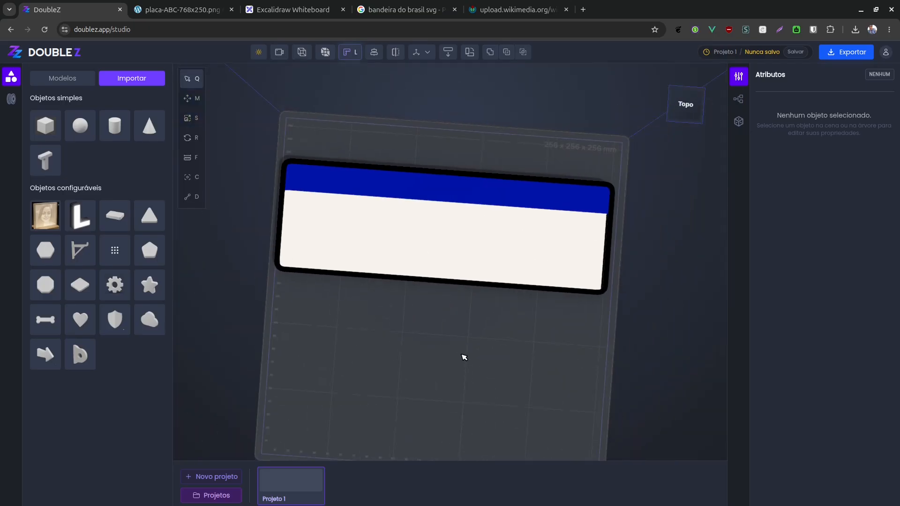
right_click_drag(461, 355, 469, 349)
left_click_drag(484, 344, 444, 361)
- Add a 3D text reading "MELHOR MAI DO MUNDO" over the blue strip of the plate
left_click(44, 161)
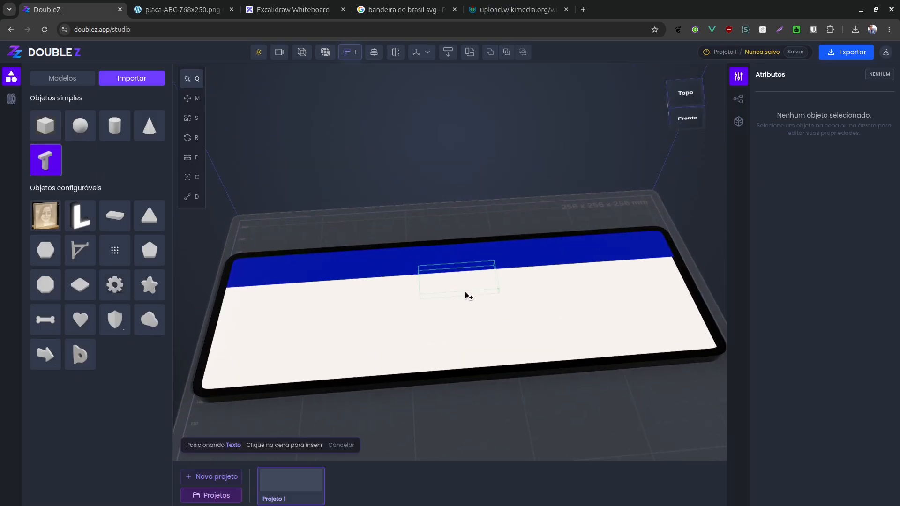
left_click(449, 269)
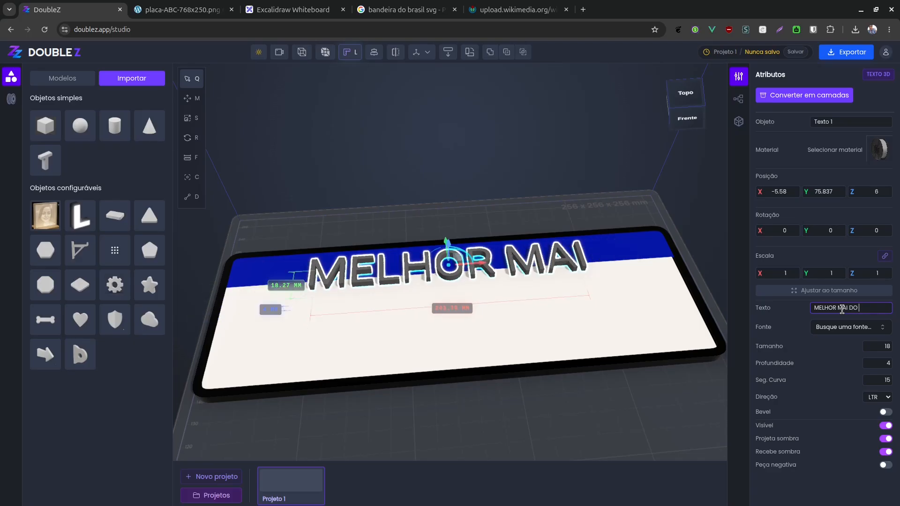
type("MUNDO")
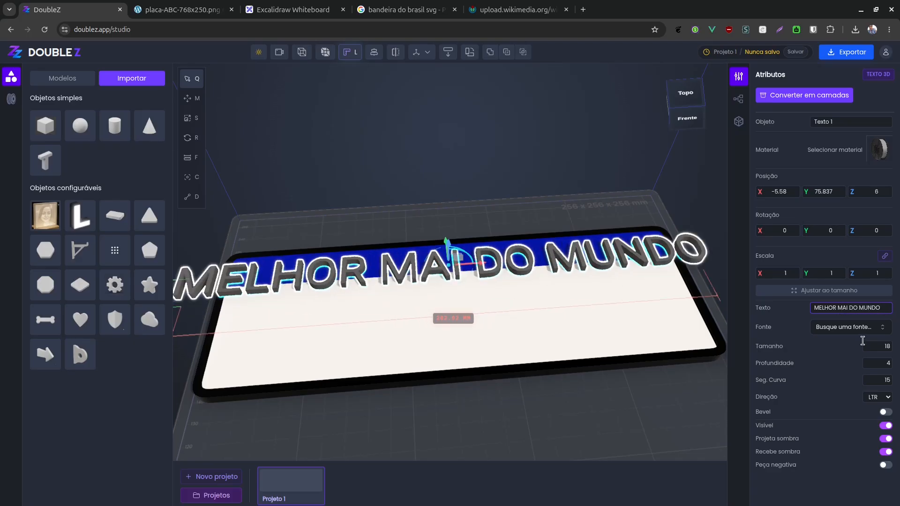
- Set the text's font to (Placa) GL Nummernschild Regular
left_click(854, 328)
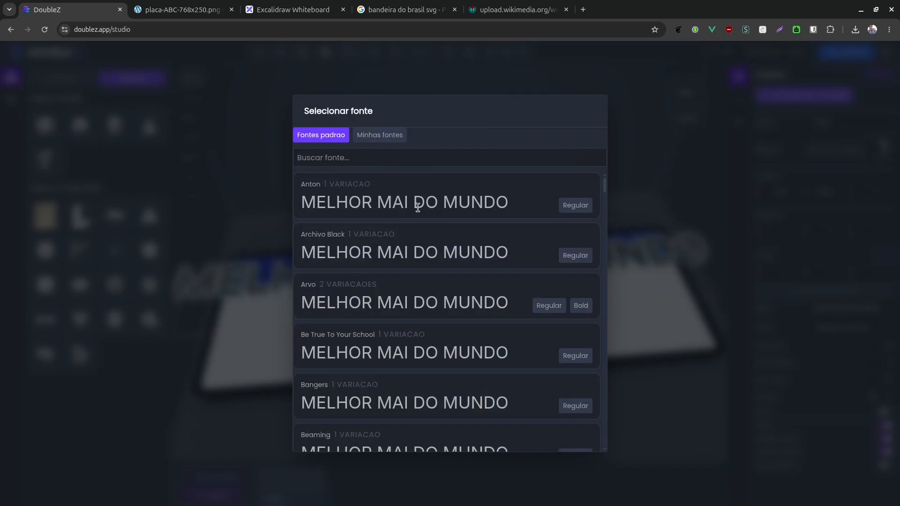
scroll(443, 246, "down", 3)
scroll(443, 246, "up", 3)
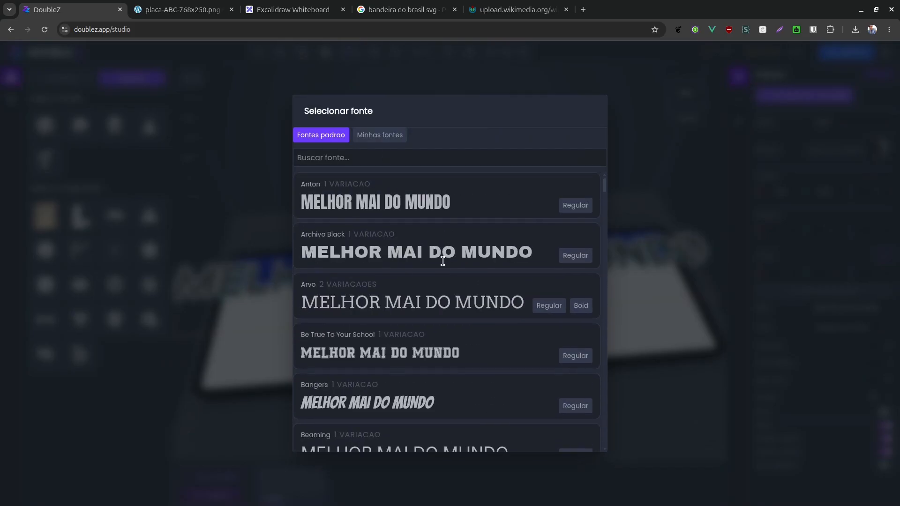
scroll(443, 266, "down", 5)
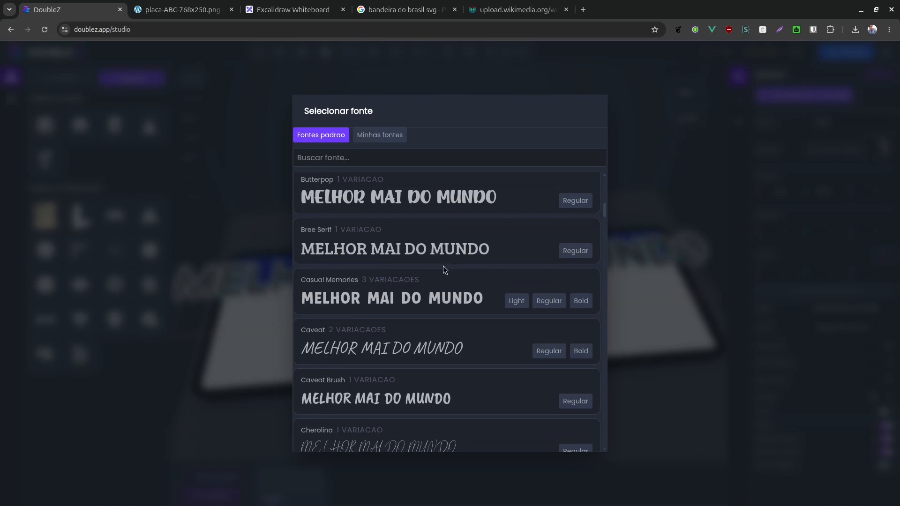
scroll(442, 310, "down", 3)
scroll(441, 310, "down", 12)
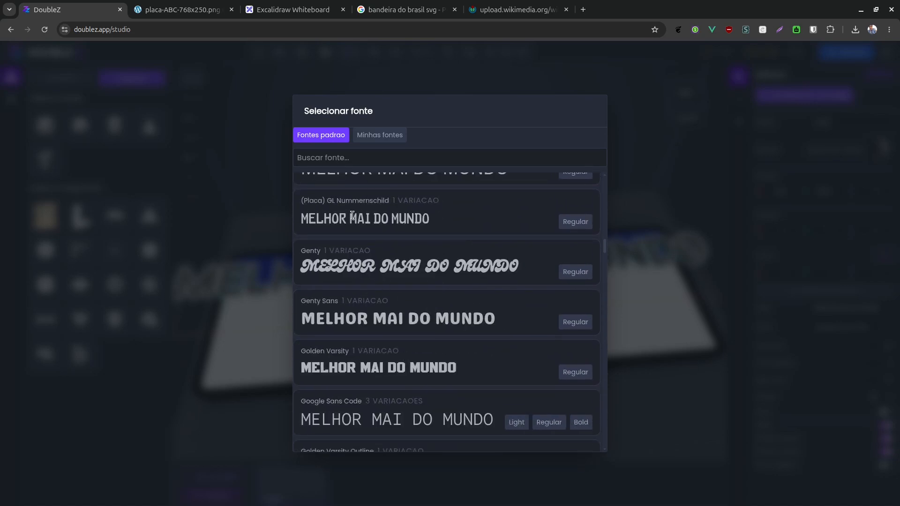
left_click(575, 222)
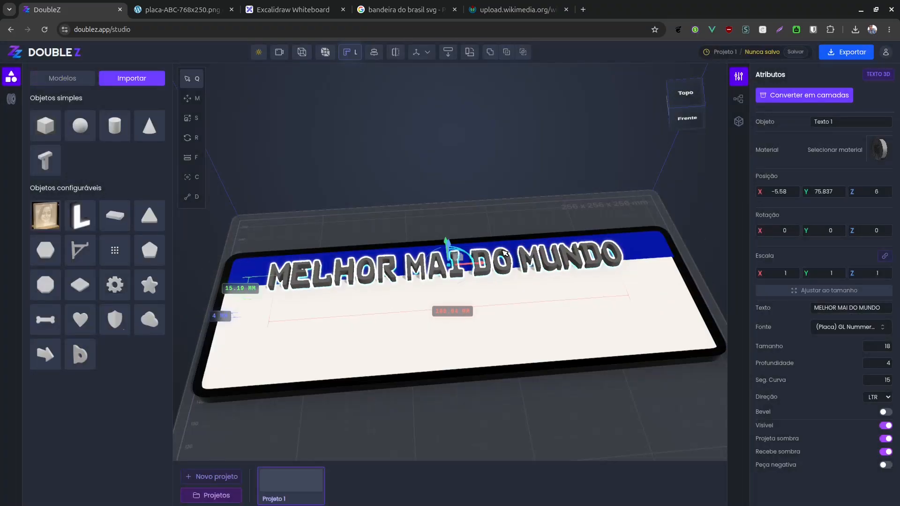
- Correct the wording of the 3D text to "MELHOR PAI DO MUNDO"
left_click(455, 409)
scroll(399, 304, "up", 5)
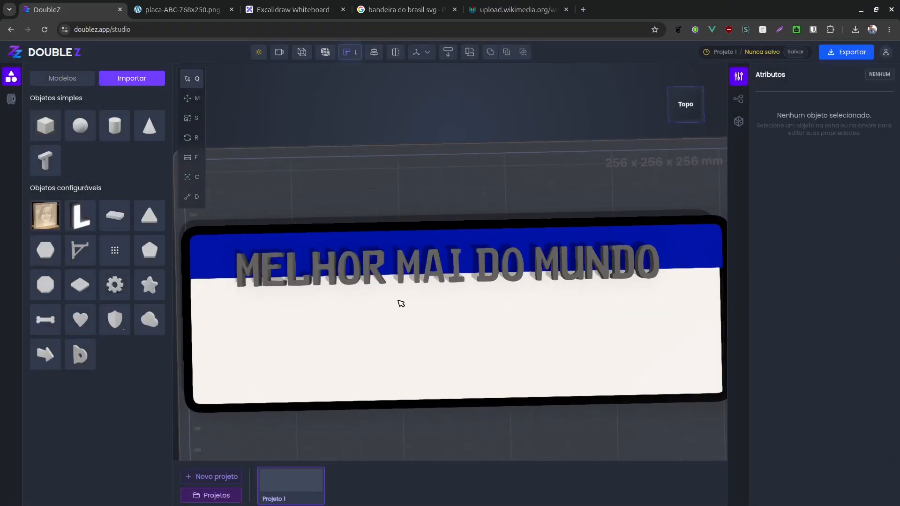
left_click(422, 277)
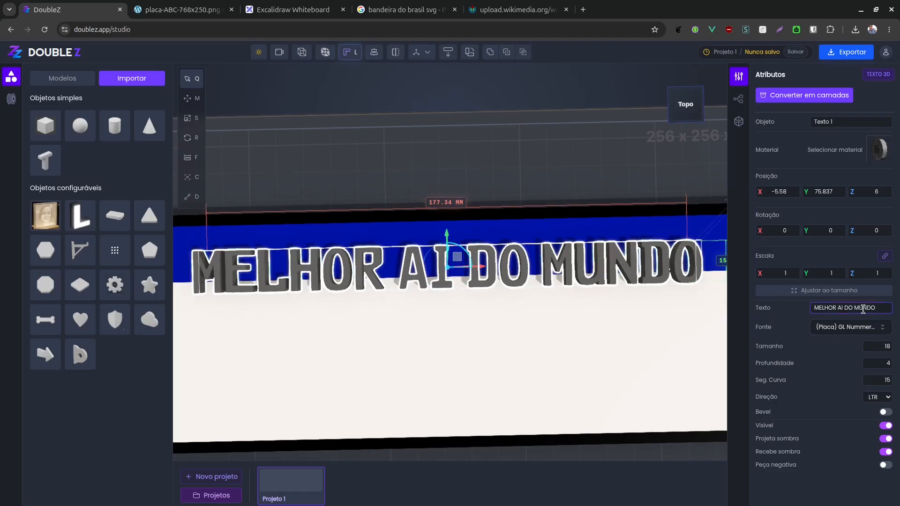
type("P")
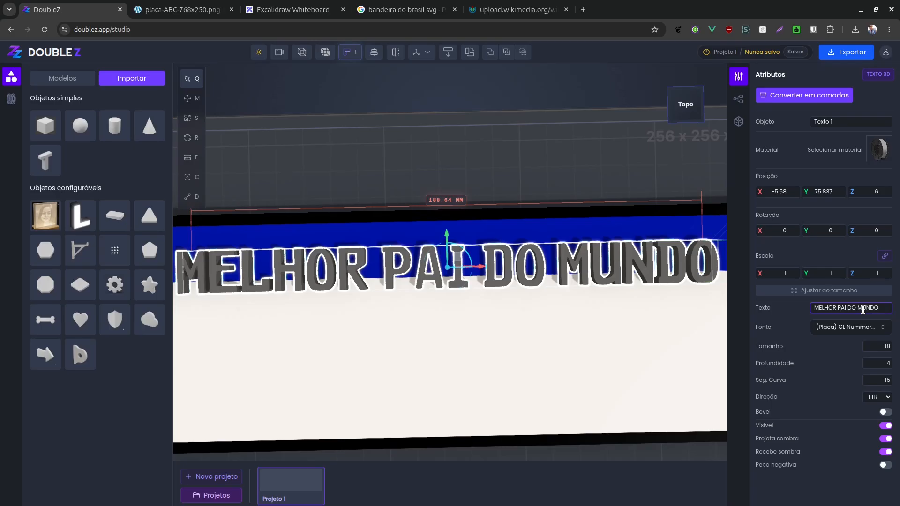
- Set the size of the "MELHOR PAI DO MUNDO" text to 12
scroll(496, 226, "down", 3)
left_click_drag(515, 417, 574, 372)
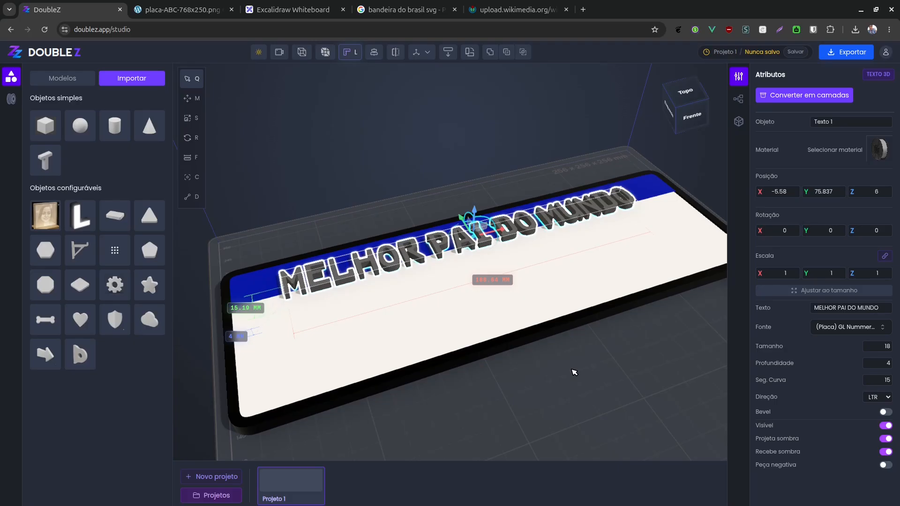
left_click(375, 187)
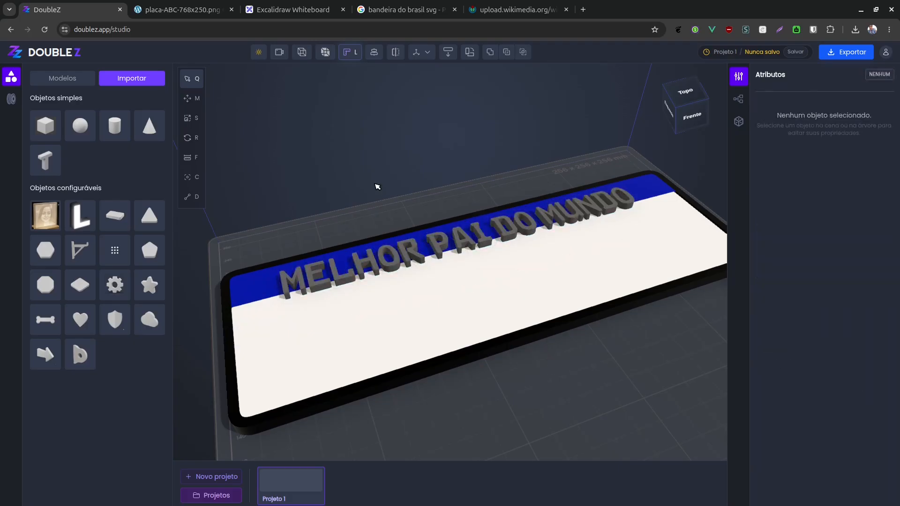
scroll(374, 182, "up", 6)
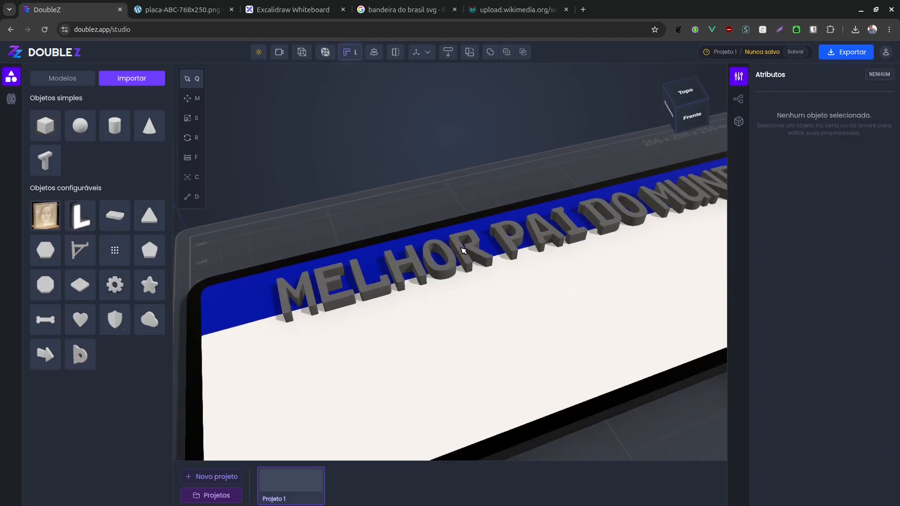
left_click(463, 251)
scroll(462, 287, "down", 6)
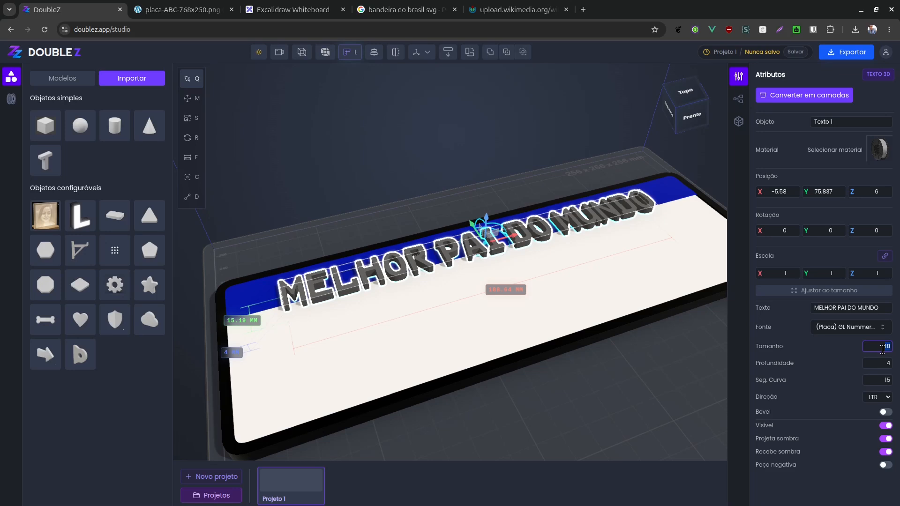
type("1")
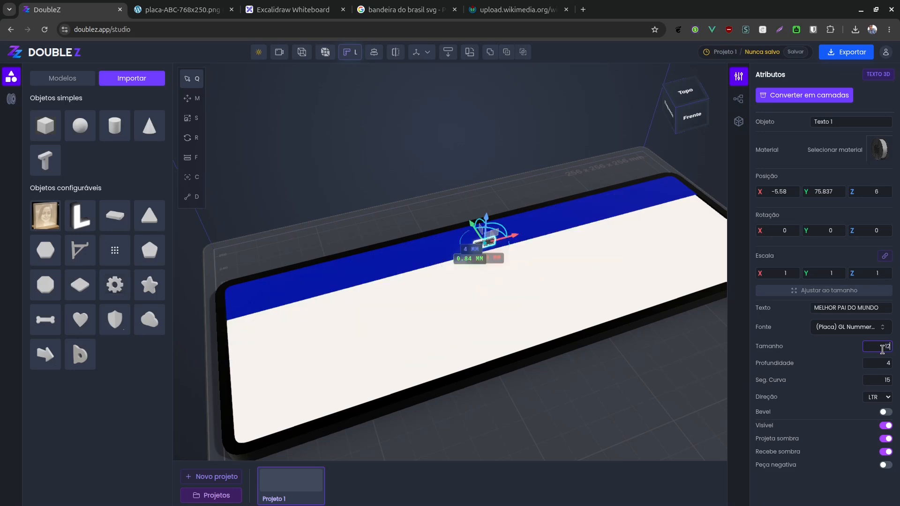
left_click_drag(624, 388, 617, 407)
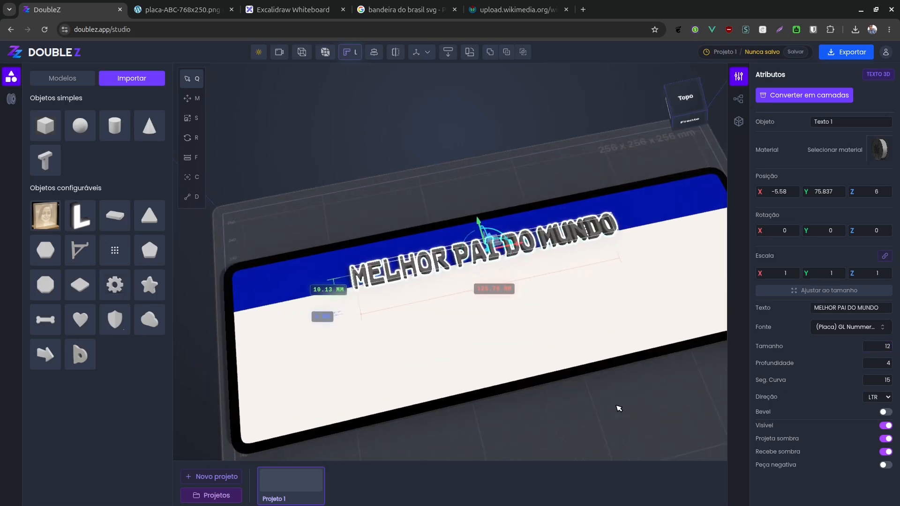
left_click(617, 407)
- Apply the Branco material to the 3D text and set its depth to 1
left_click_drag(598, 331, 581, 399)
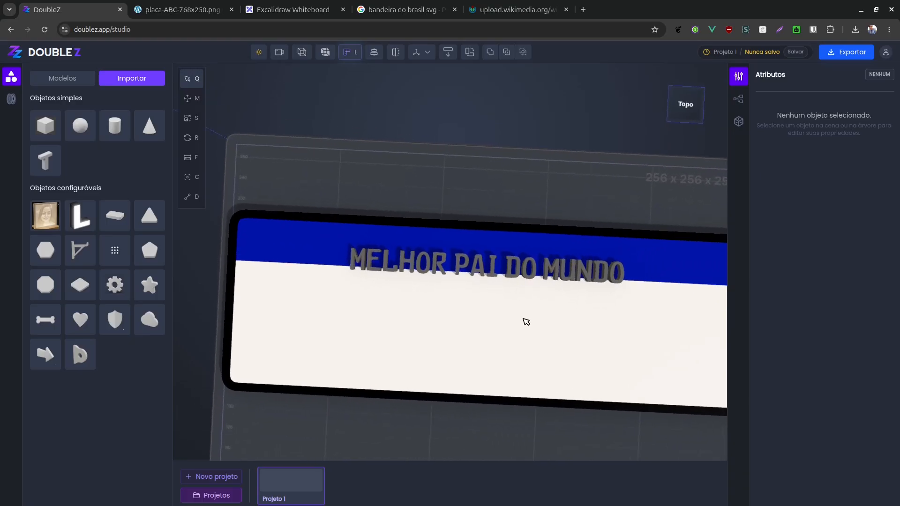
left_click(478, 272)
left_click(881, 149)
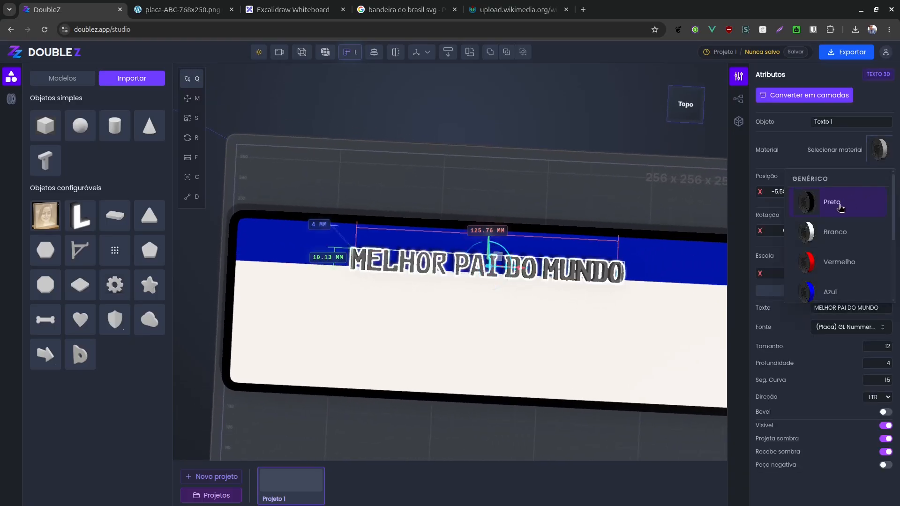
left_click(826, 233)
left_click(481, 275)
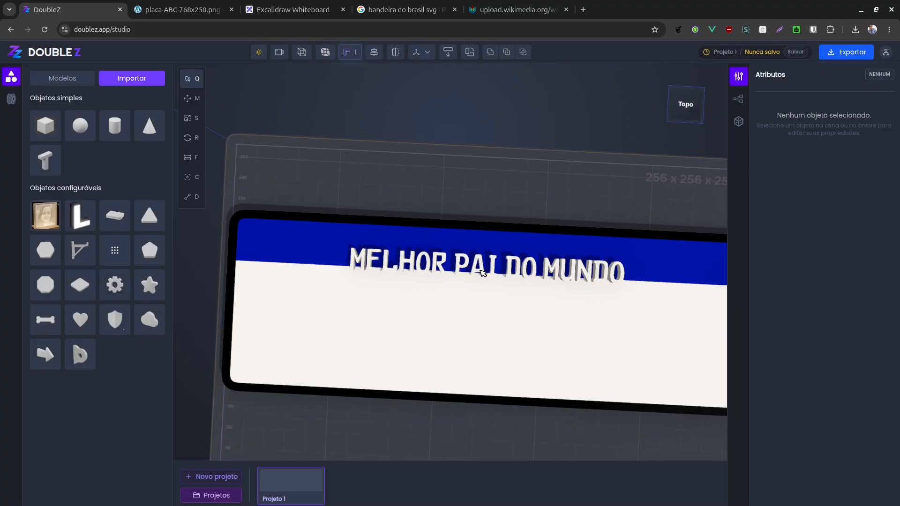
left_click(483, 273)
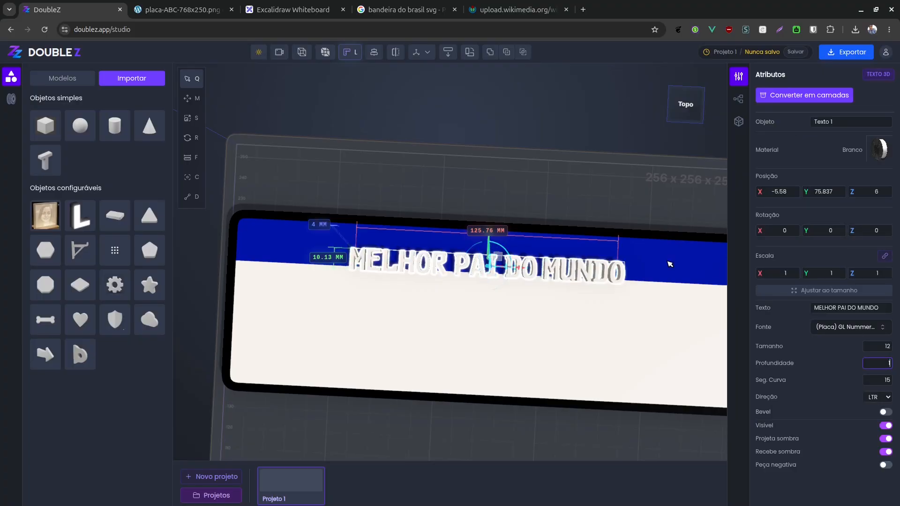
left_click(591, 224)
- Try to centre the text on the blue and white group along Y
scroll(436, 262, "up", 3)
left_click(432, 264)
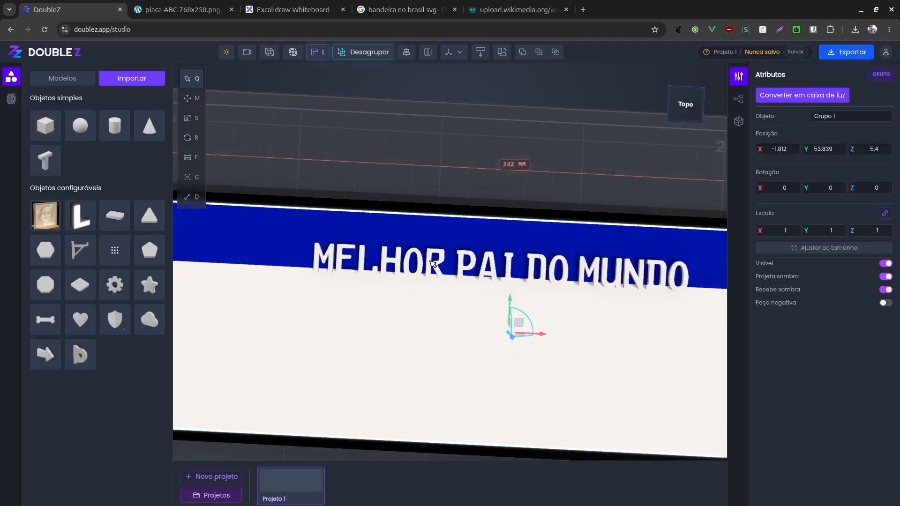
left_click(432, 261)
left_click(256, 247, "shift")
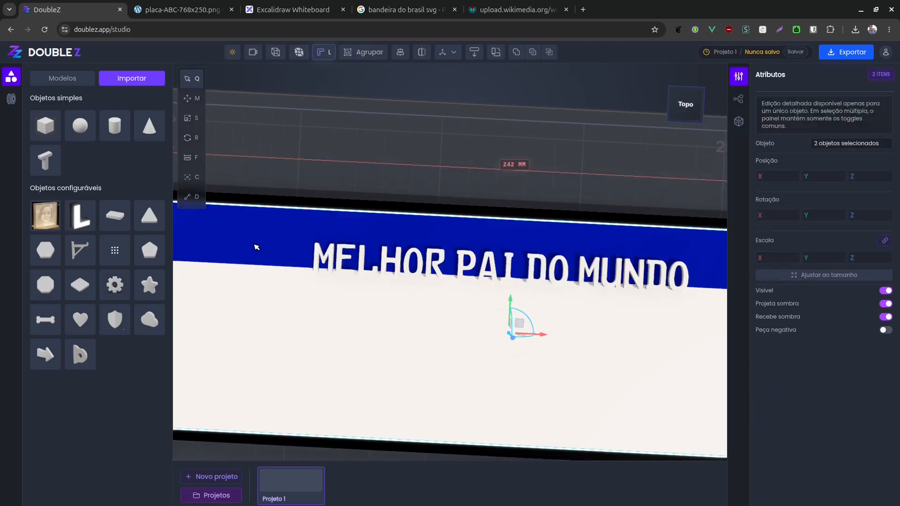
left_click(401, 52)
left_click(336, 123)
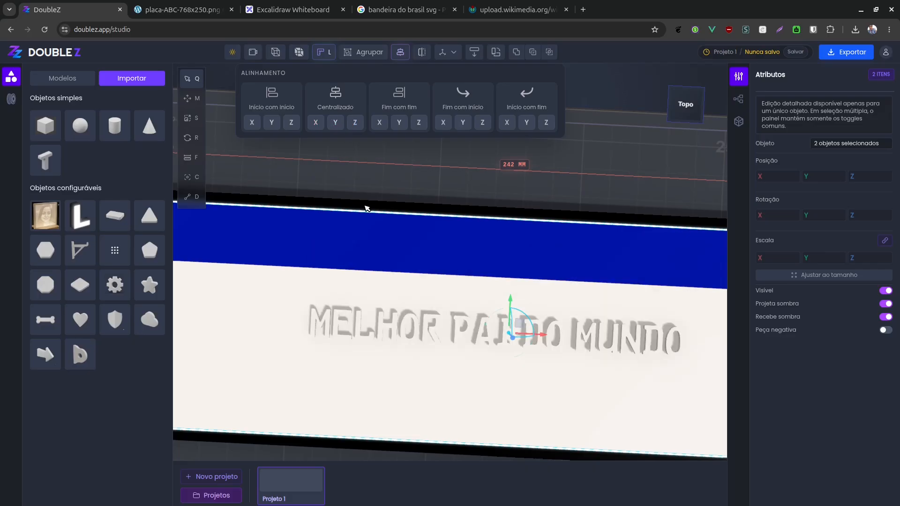
left_click_drag(367, 208, 370, 279)
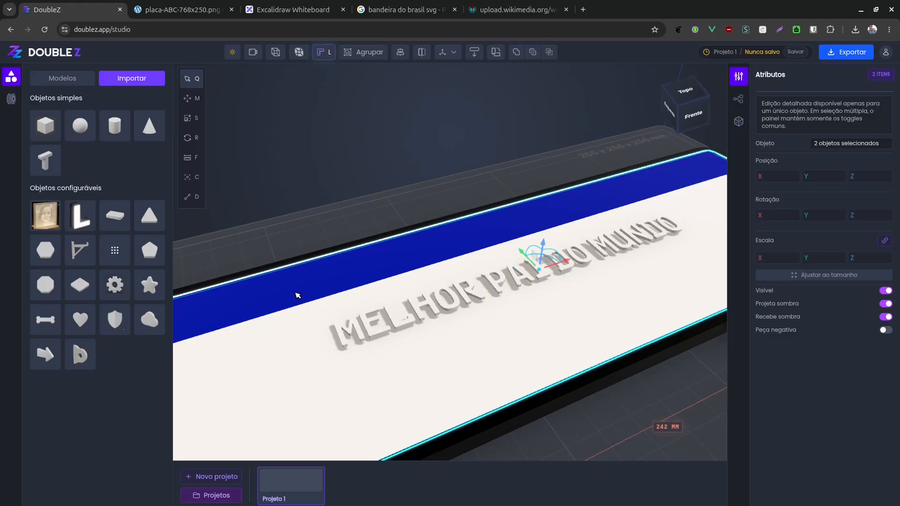
- Ungroup the blue and white group into its separate parts
key("ctrl+g")
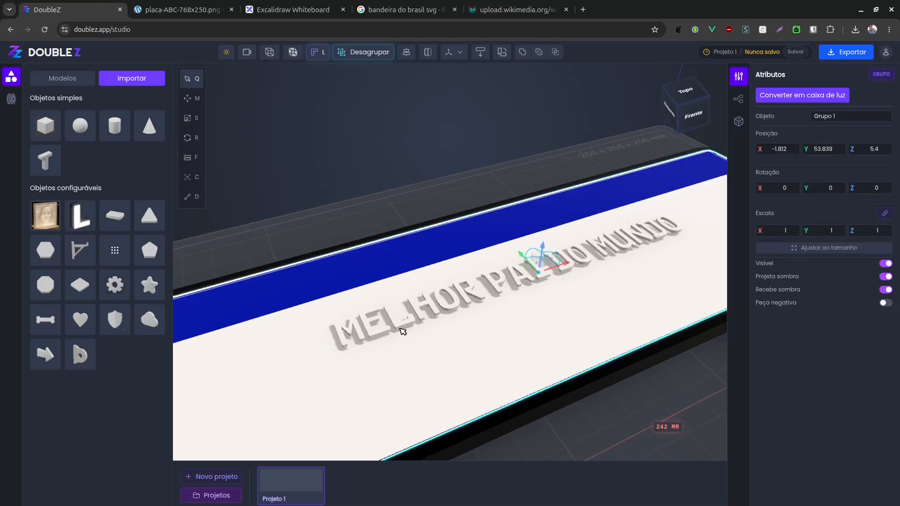
left_click(374, 331)
left_click(334, 282)
key("ctrl+shift+g")
key("Escape")
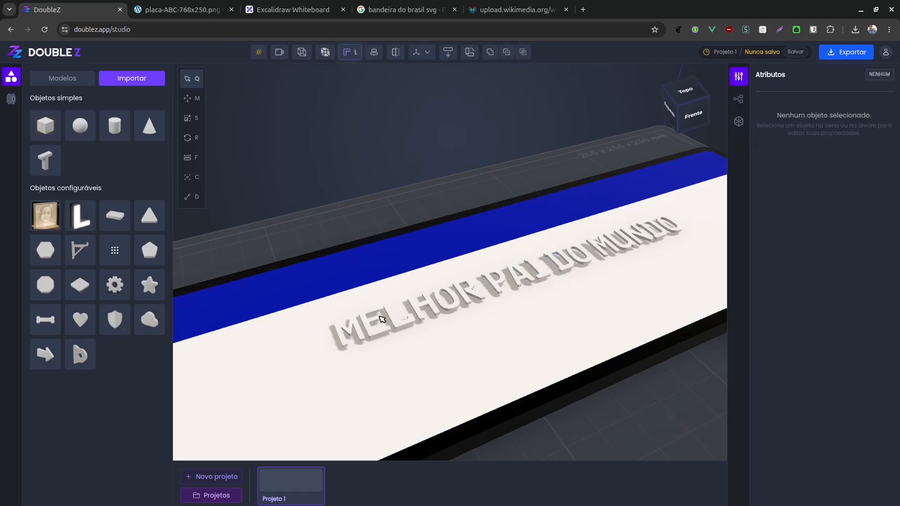
- Centre the "MELHOR PAI DO MUNDO" text on the blue strip along Y
left_click(336, 300)
left_click(385, 271)
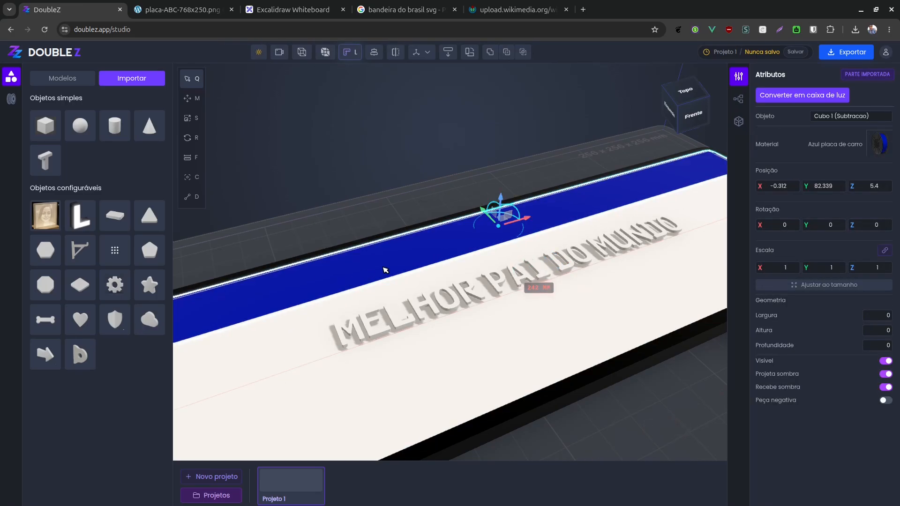
left_click(401, 326)
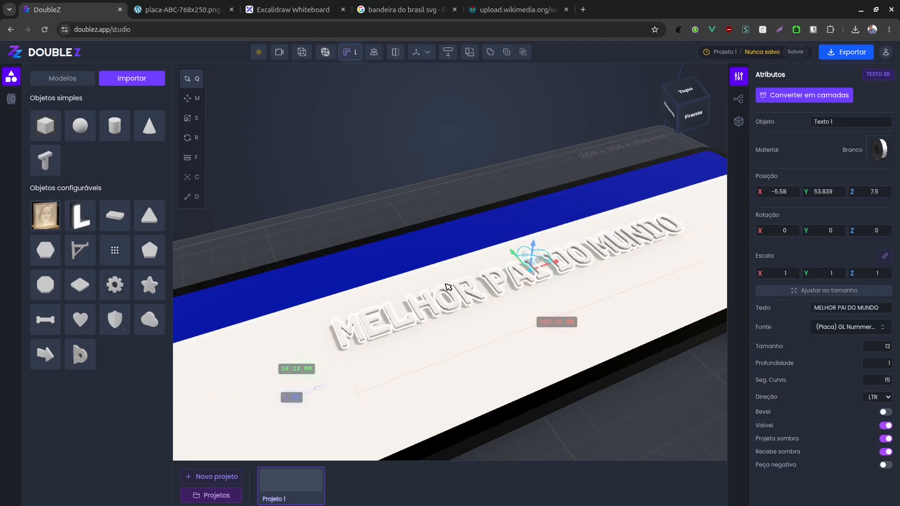
left_click(380, 260, "shift")
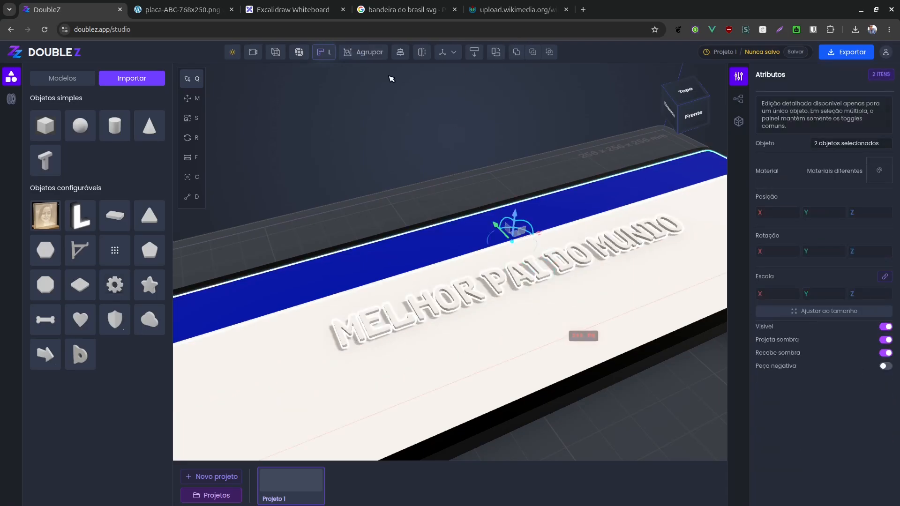
left_click(400, 52)
left_click(335, 122)
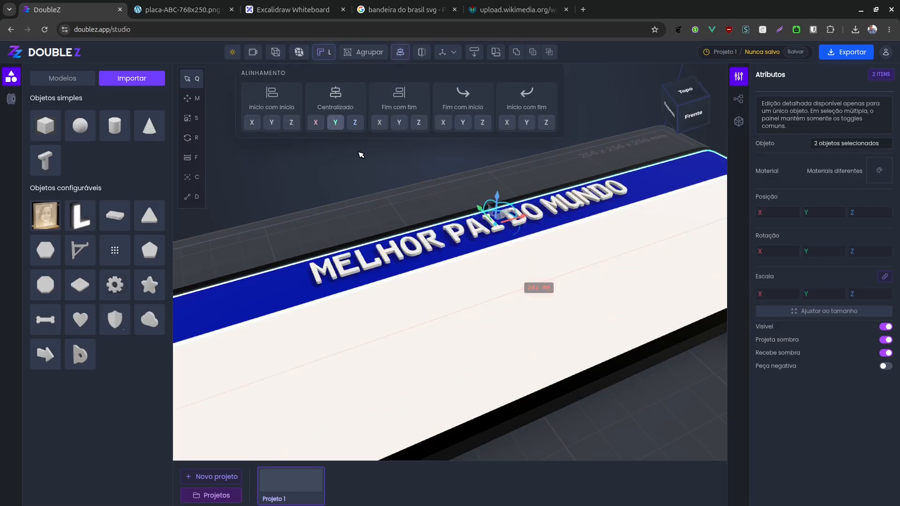
left_click(405, 192)
- Drop the text onto the top surface of the blue strip, at Z 6
left_click_drag(441, 235, 470, 239)
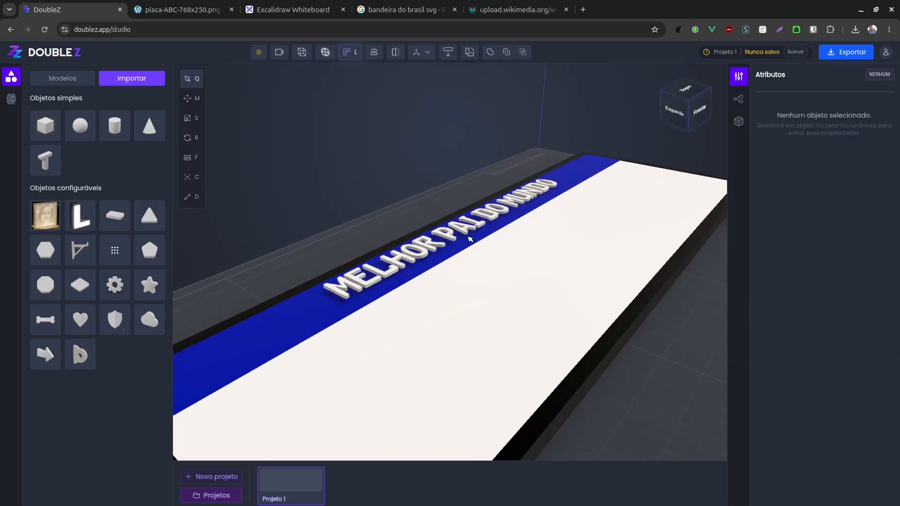
left_click(354, 283)
left_click(448, 53)
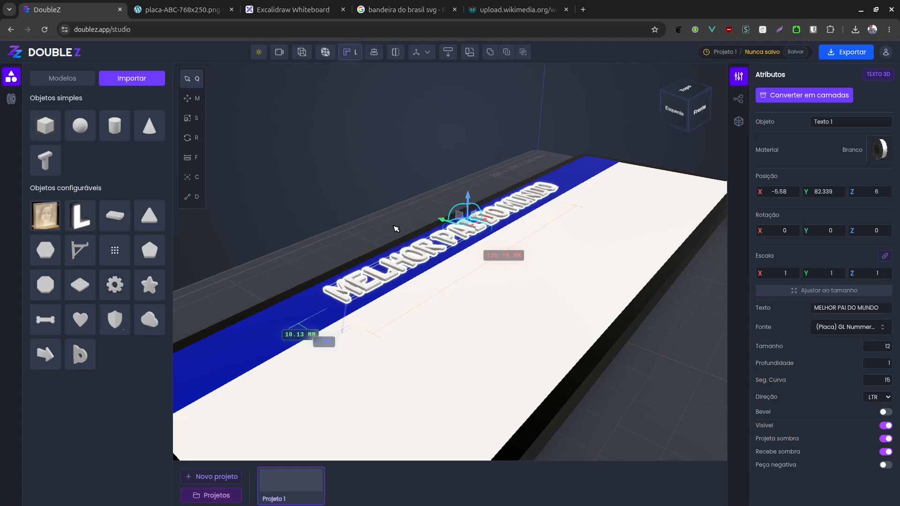
- Change the font of the "MELHOR PAI DO MUNDO" text to License Plate Regular
left_click(395, 227)
left_click_drag(404, 216, 356, 321)
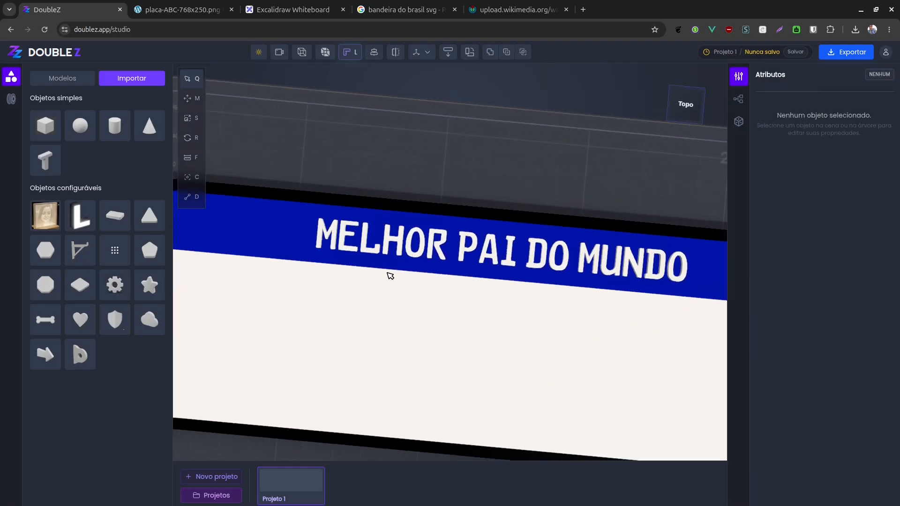
left_click(388, 251)
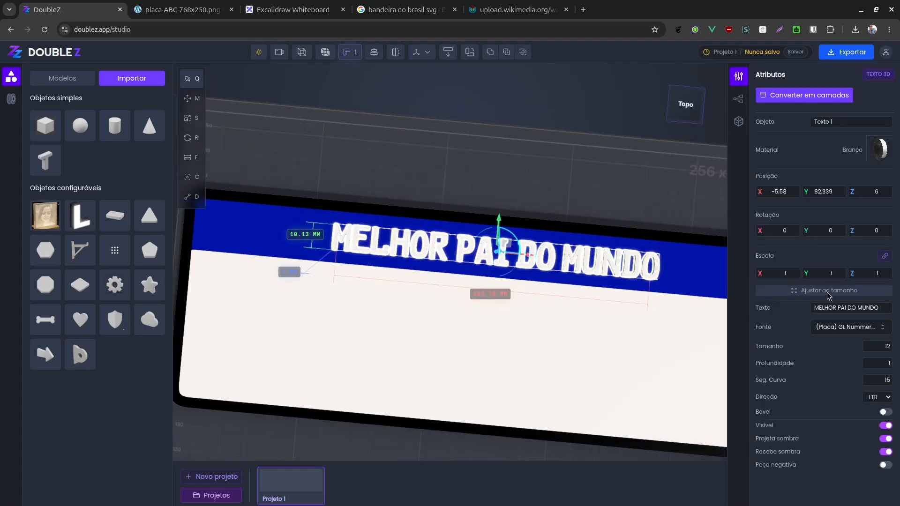
left_click(857, 327)
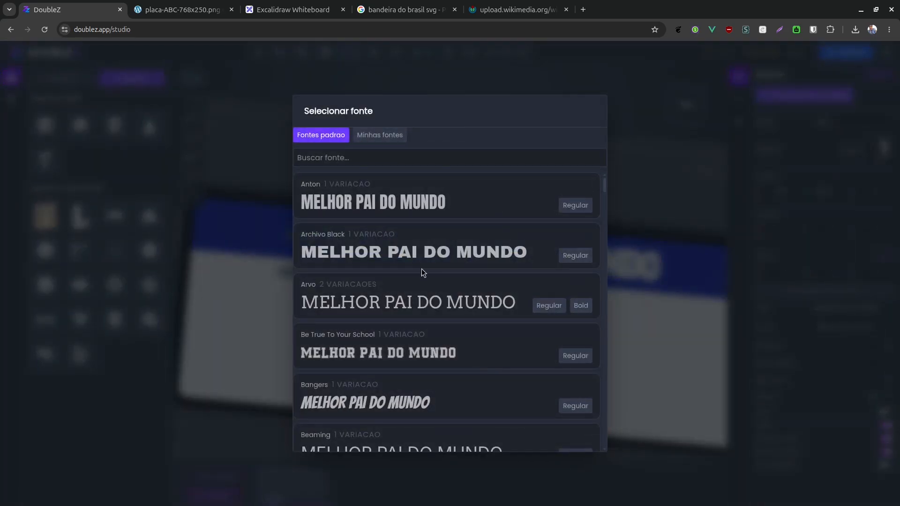
scroll(398, 320, "down", 7)
scroll(399, 320, "down", 8)
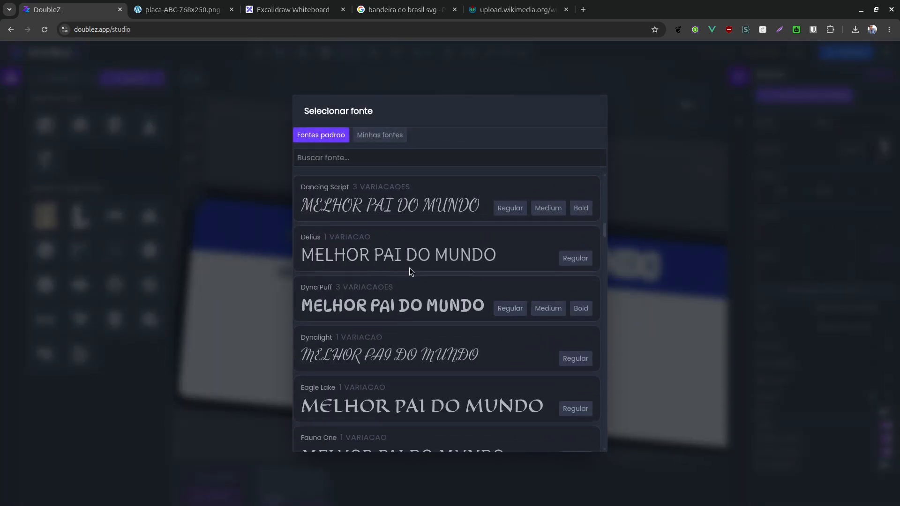
left_click(410, 157)
type("Lice")
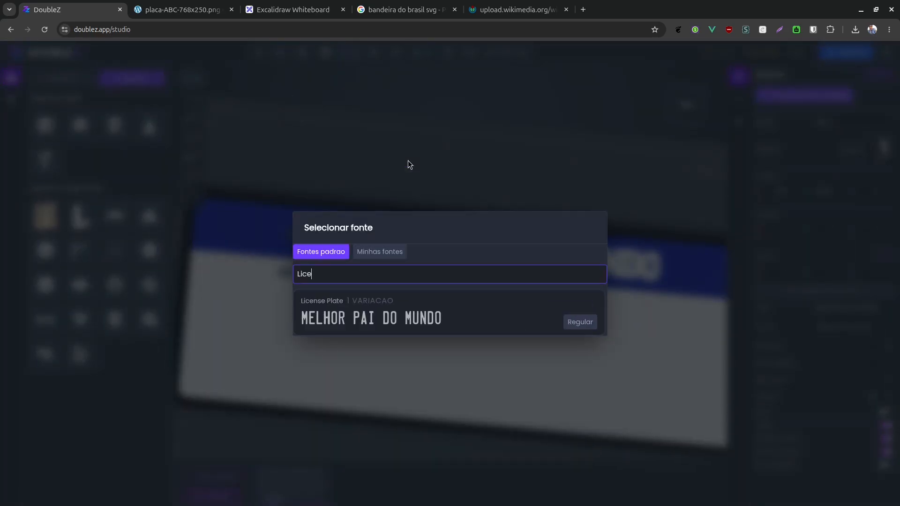
left_click(577, 328)
left_click(448, 182)
- Centre the "MELHOR PAI DO MUNDO" text on the blue strip along X
scroll(446, 209, "down", 5)
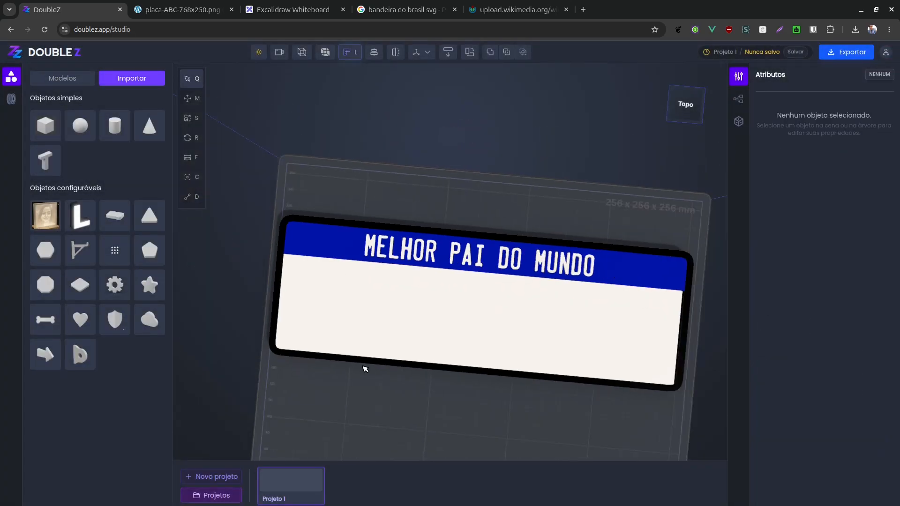
left_click_drag(365, 368, 452, 317)
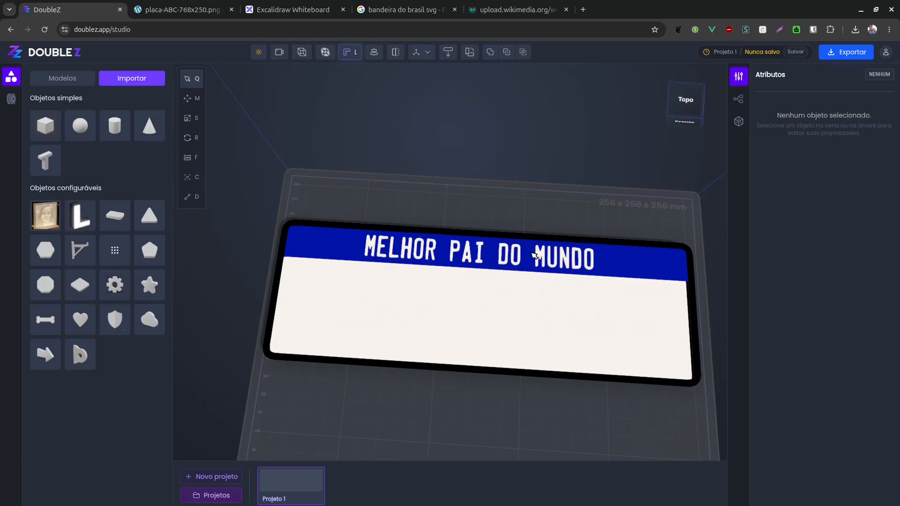
left_click(507, 259)
scroll(450, 259, "up", 3)
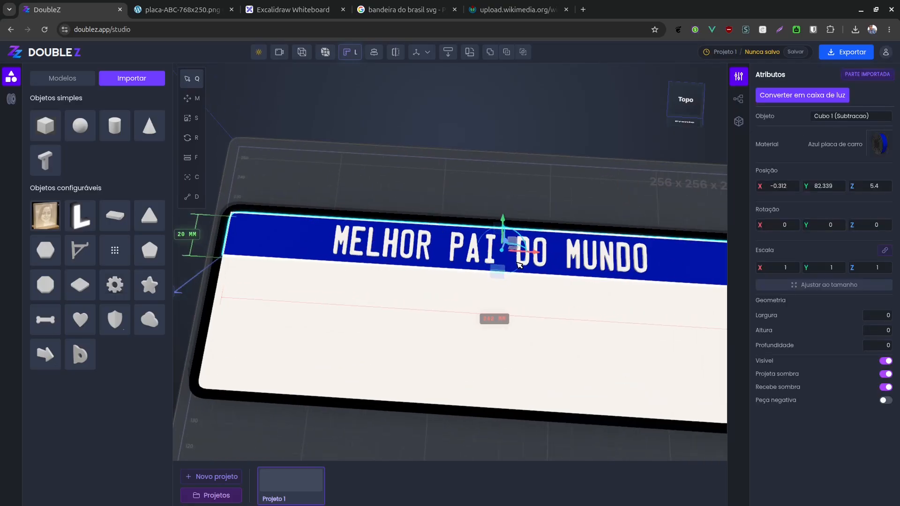
left_click(371, 255)
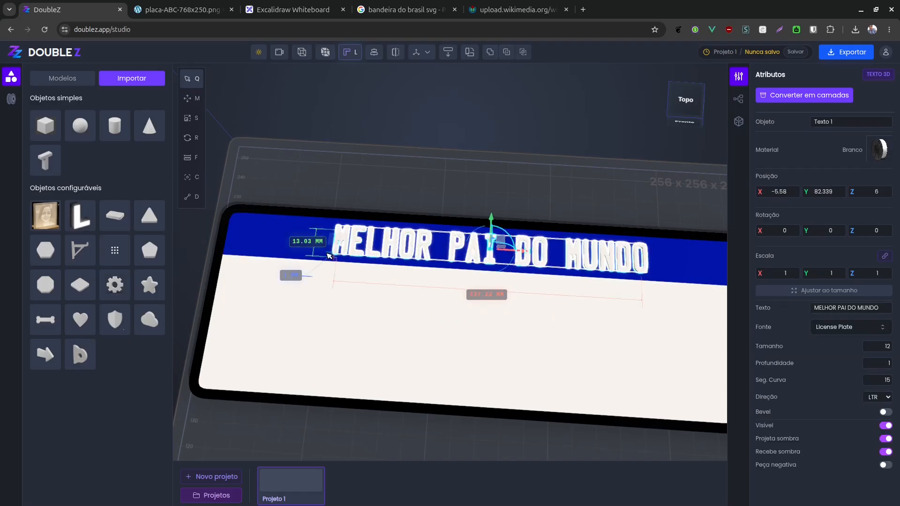
left_click(329, 236, "shift")
left_click(399, 55)
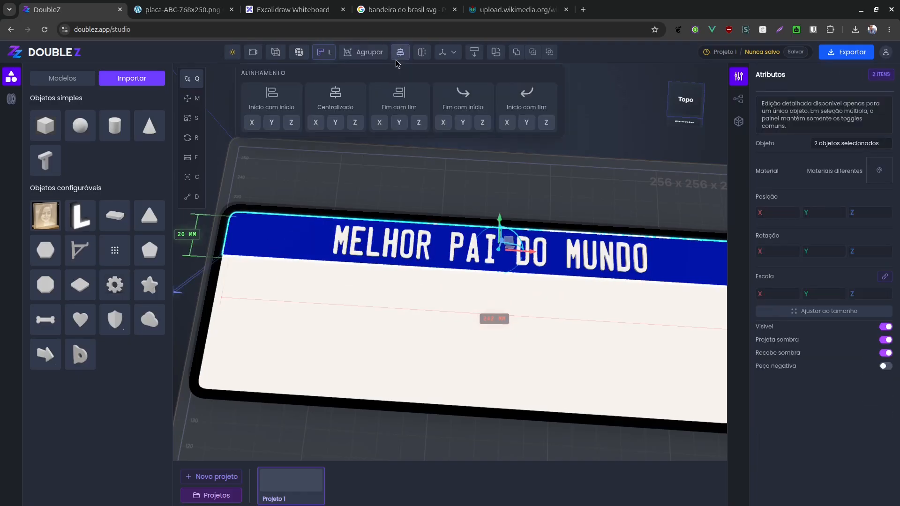
left_click(317, 123)
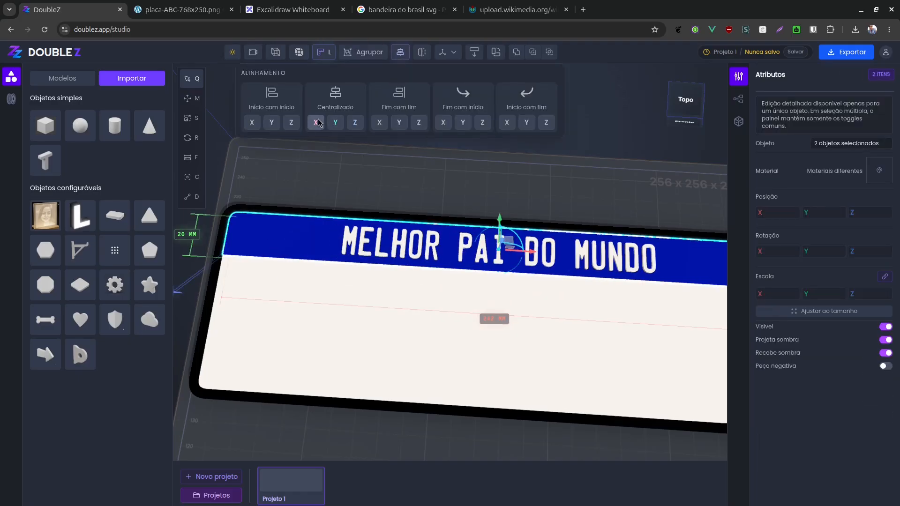
left_click(460, 172)
- Set the size of the "MELHOR PAI DO MUNDO" text to 11
right_click_drag(605, 226, 522, 223)
left_click_drag(522, 223, 496, 312)
left_click(502, 246)
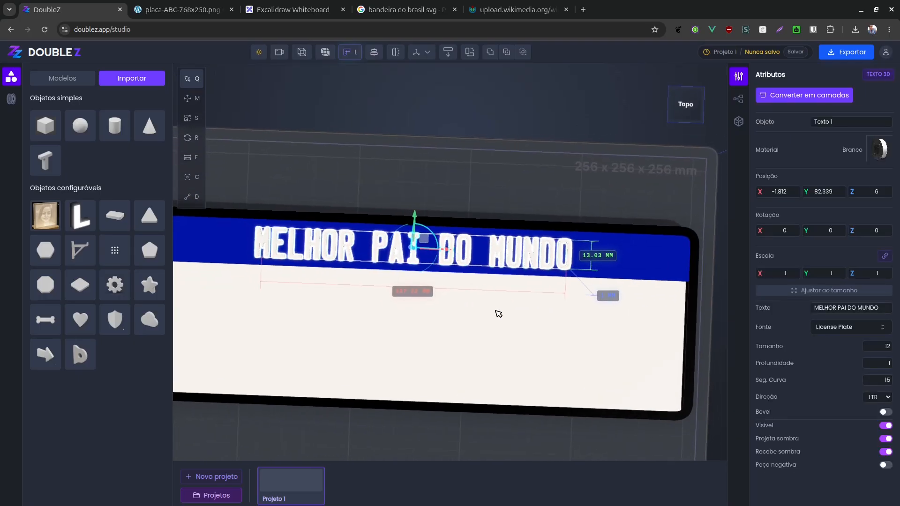
scroll(493, 256, "up", 5)
scroll(493, 255, "down", 4)
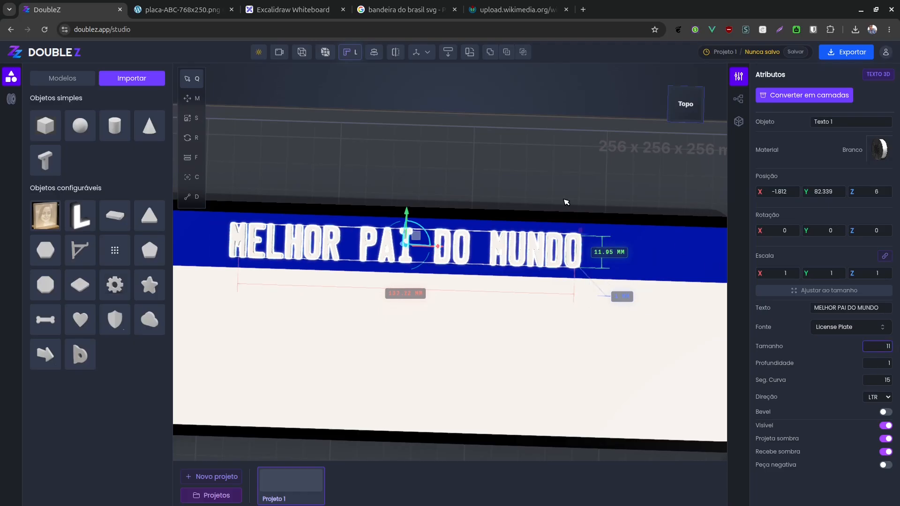
left_click(494, 185)
- Place a copy of the "MELHOR PAI DO MUNDO" text on the white panel, about 37 mm from the original
scroll(497, 199, "down", 3)
scroll(497, 199, "down", 2)
right_click_drag(449, 259, 486, 240)
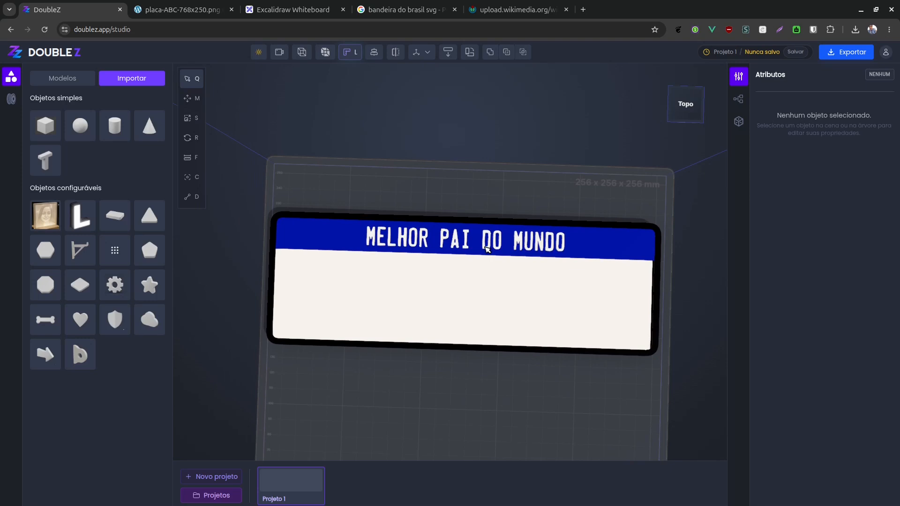
left_click_drag(486, 240, 509, 204)
left_click_drag(443, 286, 459, 260)
scroll(436, 290, "up", 3)
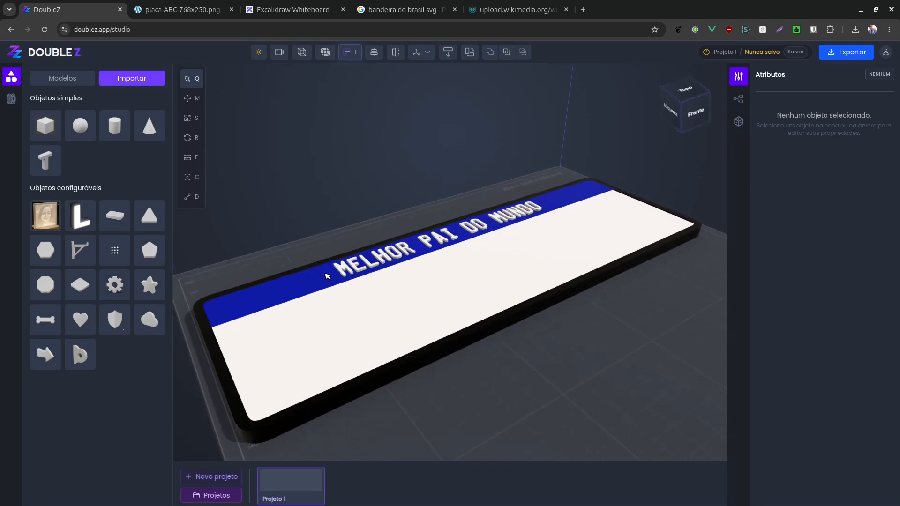
left_click(355, 265)
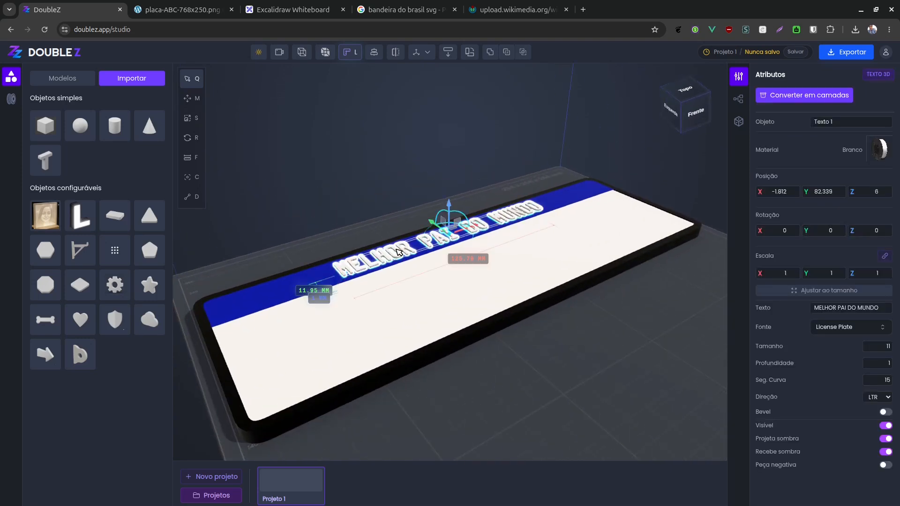
key("m")
left_click(396, 249, "ctrl")
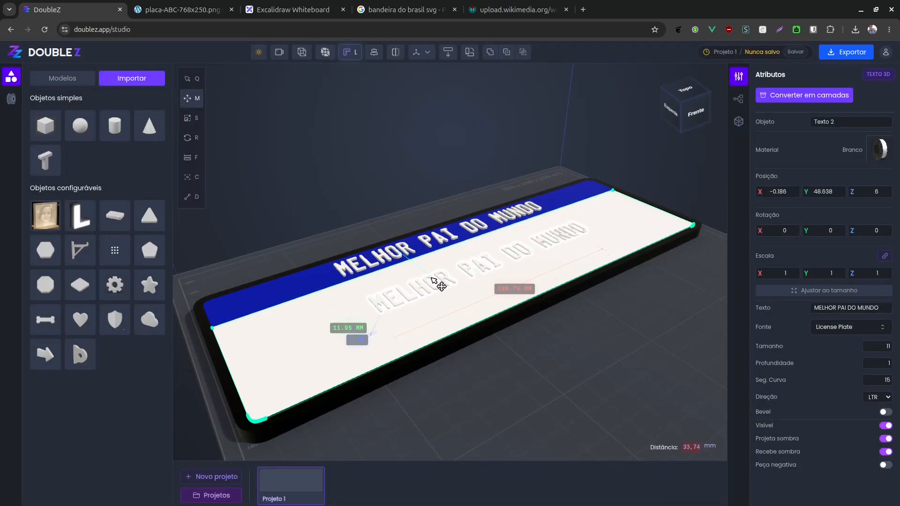
left_click(435, 284)
left_click_drag(582, 296, 569, 301)
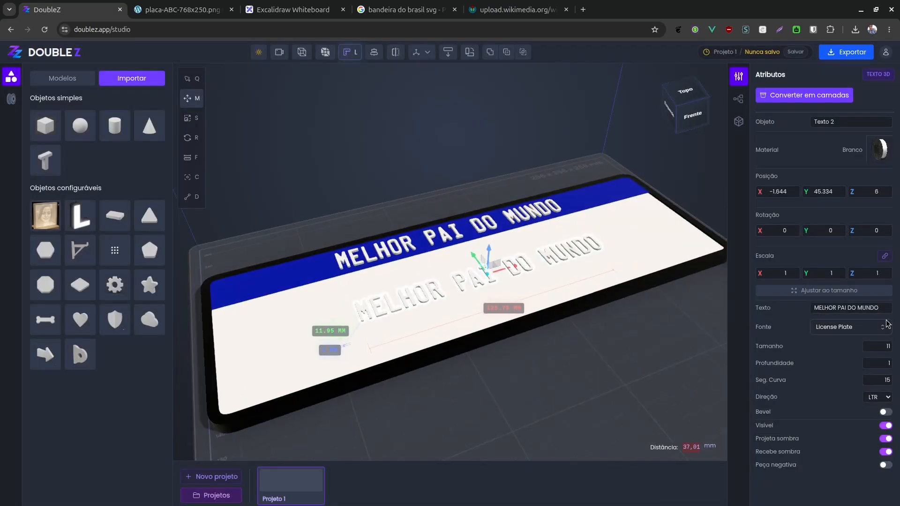
- Set the copied text's size to 40 and its material to Preto
key("ctrl+a")
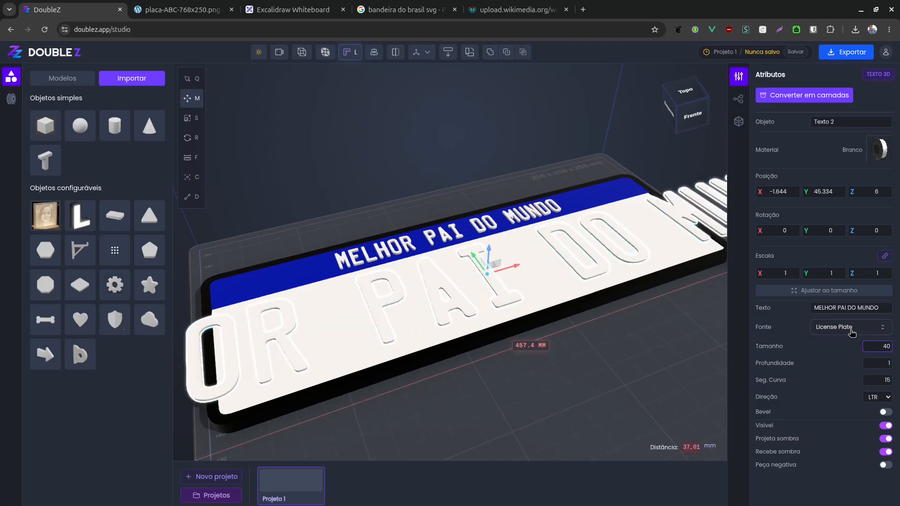
left_click(879, 149)
left_click(839, 209)
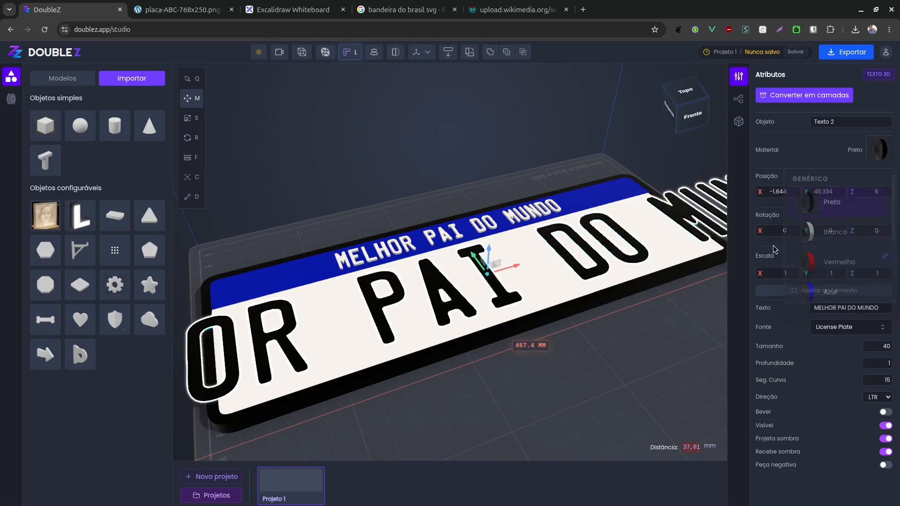
- Replace the wording of the large black text with the father's first name in capitals
triple_click(858, 307)
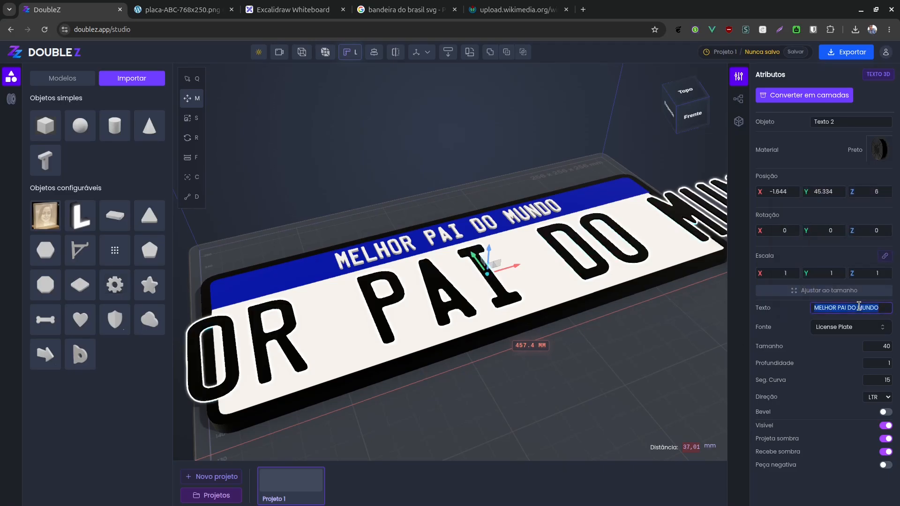
type("EDUARDO")
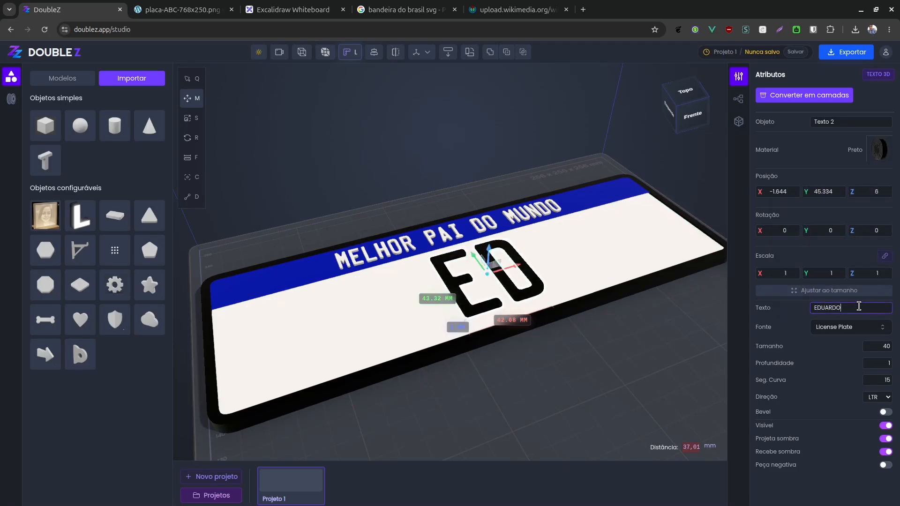
left_click(586, 382)
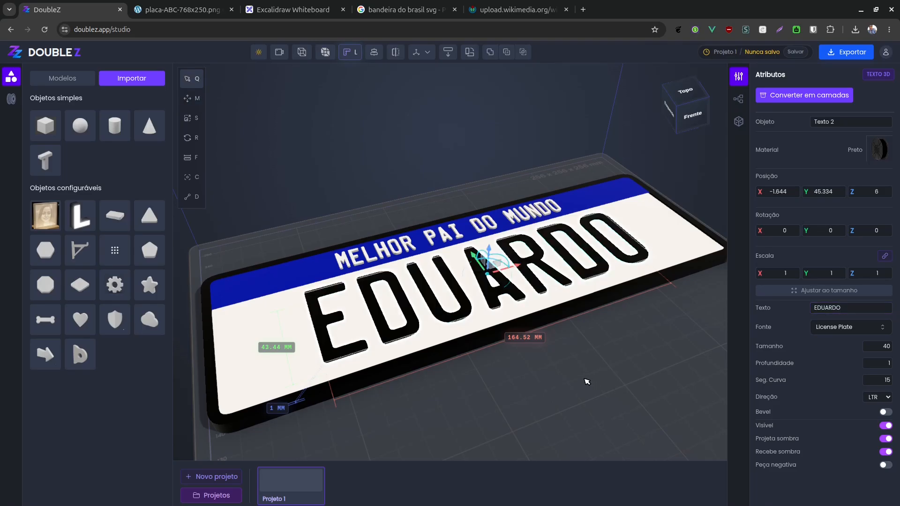
- Examine the plate's overall layout and the height of the raised lettering from above and from low angles
left_click_drag(586, 382, 529, 432)
left_click(546, 409)
scroll(550, 405, "down", 8)
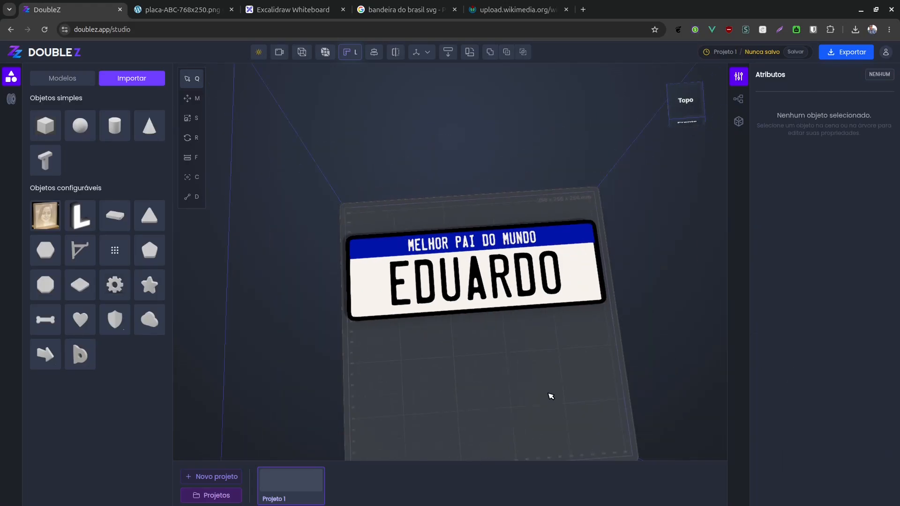
left_click_drag(549, 394, 543, 454)
left_click_drag(520, 373, 578, 383)
right_click_drag(578, 384, 701, 211)
scroll(222, 275, "up", 2)
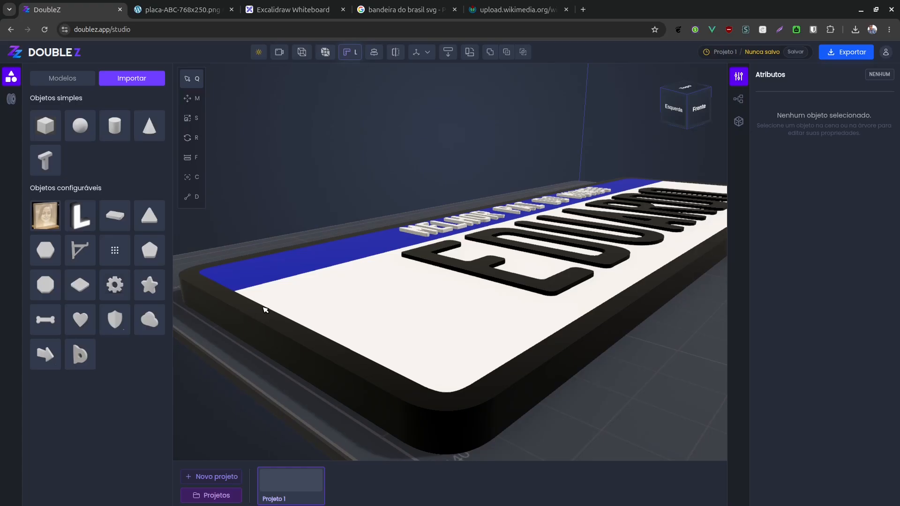
scroll(253, 287, "up", 2)
left_click_drag(318, 312, 443, 216)
left_click_drag(466, 258, 413, 362)
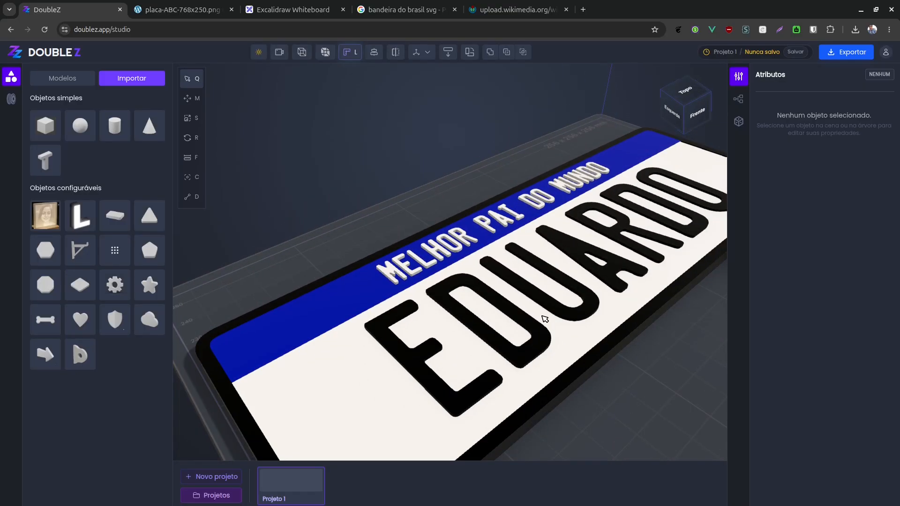
scroll(506, 310, "down", 3)
left_click_drag(460, 352, 513, 295)
scroll(473, 342, "up", 3)
left_click_drag(458, 360, 459, 336)
scroll(424, 342, "up", 5)
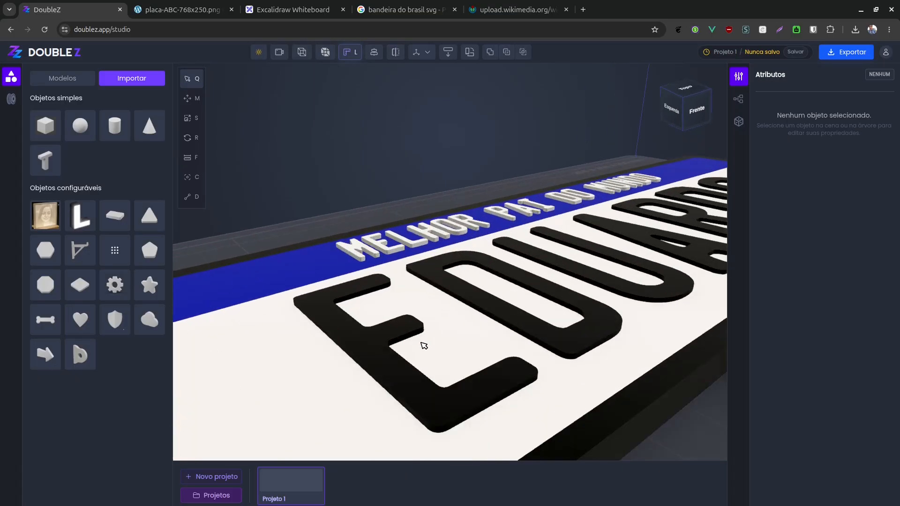
- Set the depth of the large black name text to 0.6
scroll(435, 341, "down", 2)
left_click(428, 331)
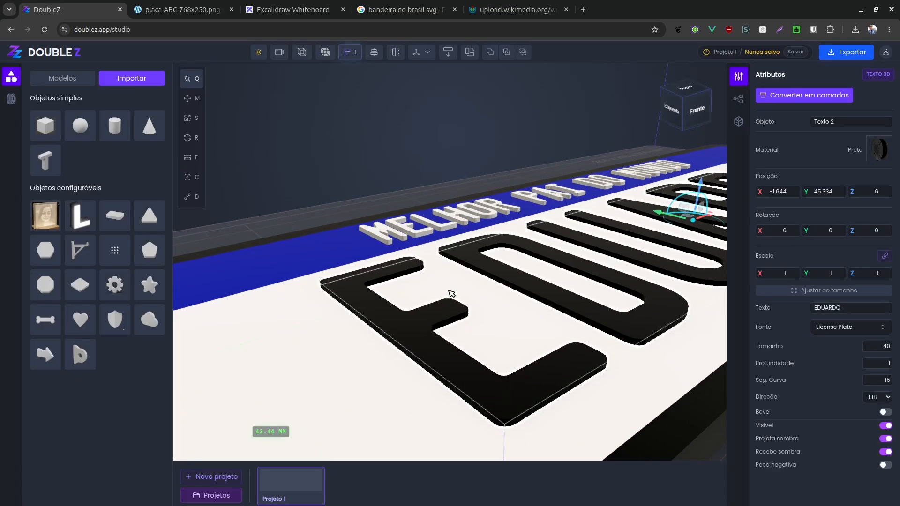
left_click_drag(451, 293, 646, 199)
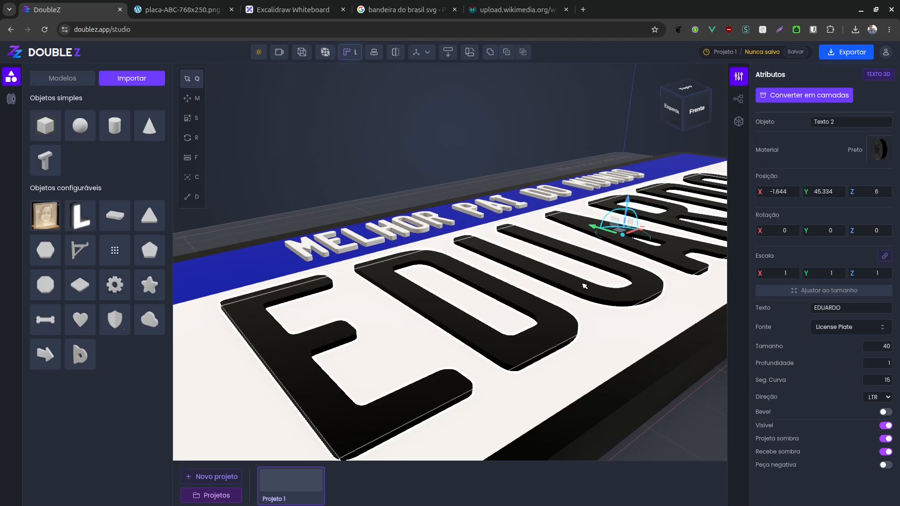
left_click(888, 363)
key("BackSpace")
type("0.6")
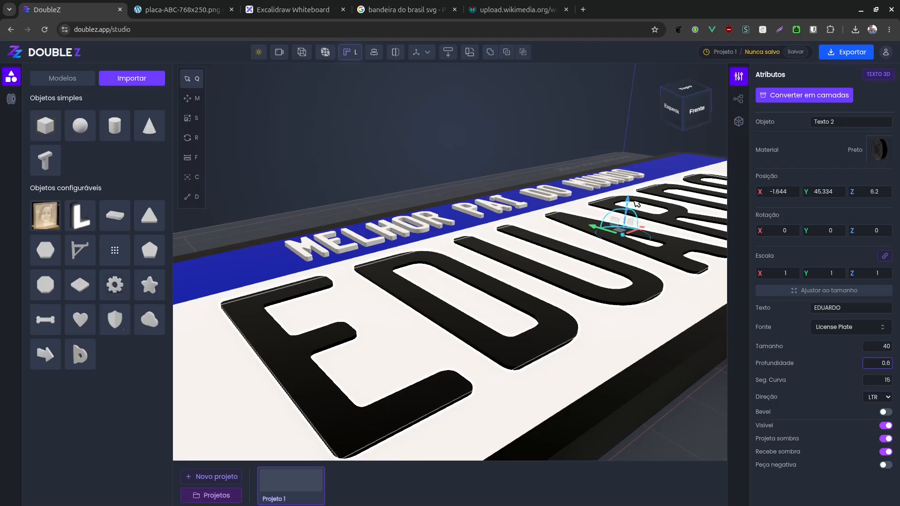
- Drop the large black name text onto the white panel's surface and sink it 0.6 mm along Z, to Z 5.4
left_click_drag(636, 203, 623, 57)
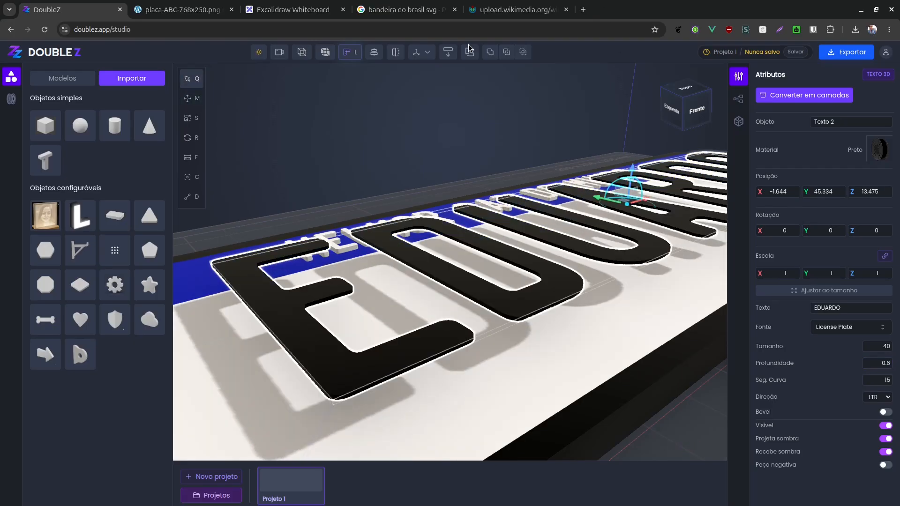
left_click(447, 52)
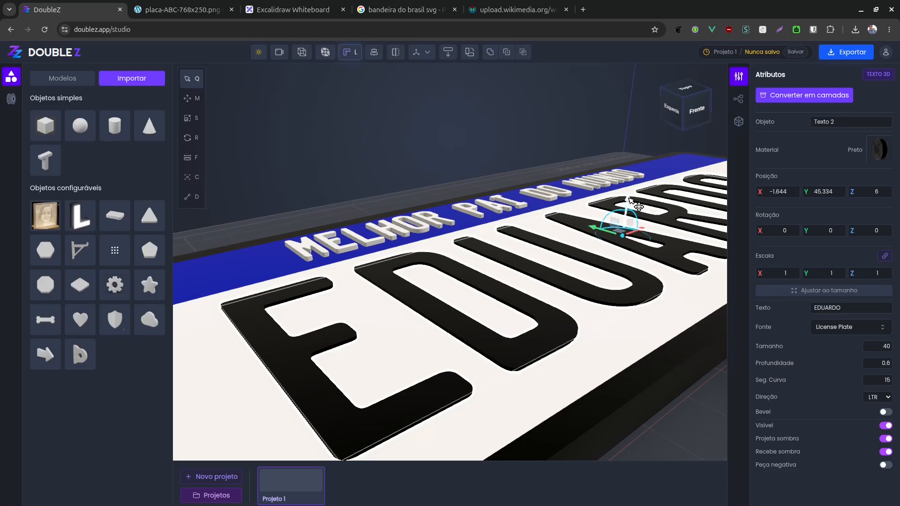
left_click_drag(630, 200, 629, 210)
type("-0.6")
key("Return")
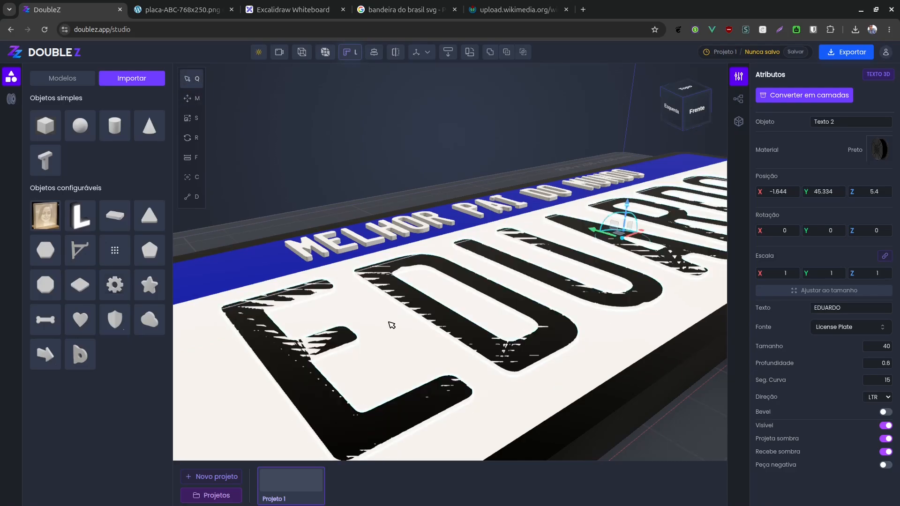
left_click_drag(432, 332, 519, 312)
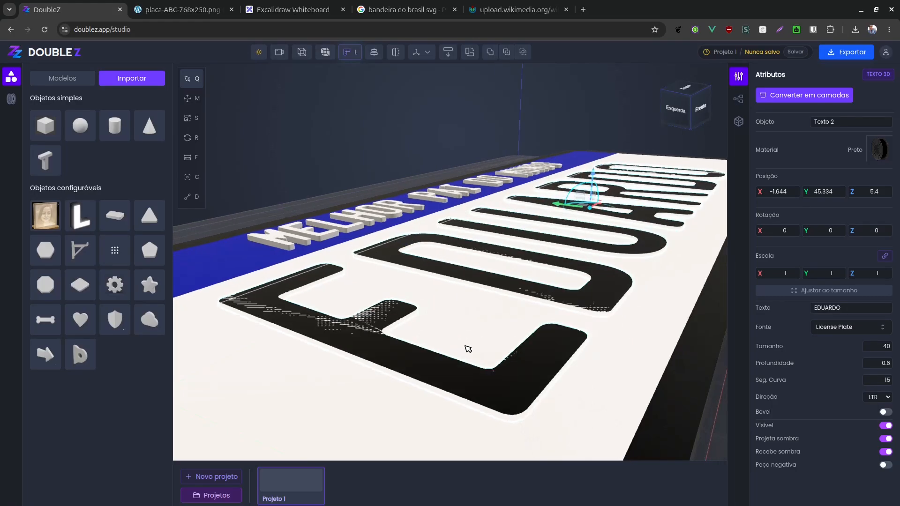
left_click_drag(466, 347, 546, 277)
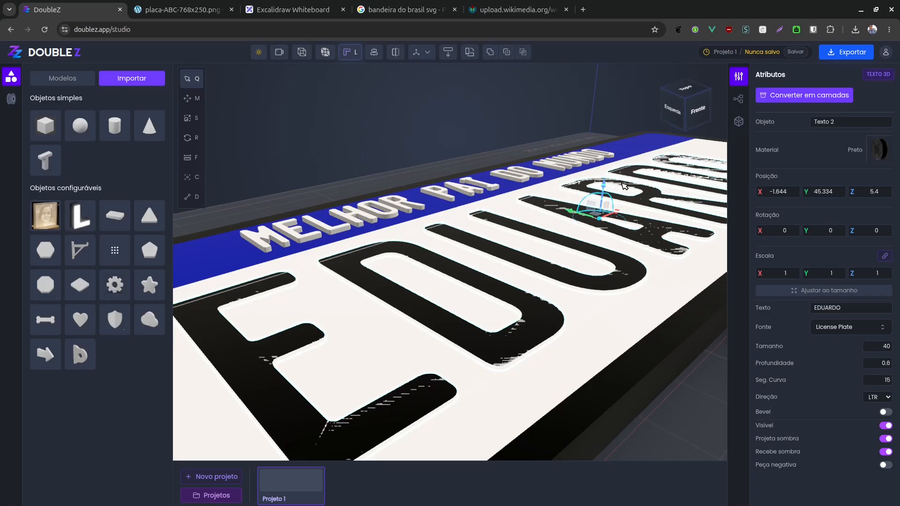
- Set the depth of the large black name text to 2 and drop it back onto the white panel's surface
left_click_drag(608, 184, 503, 261)
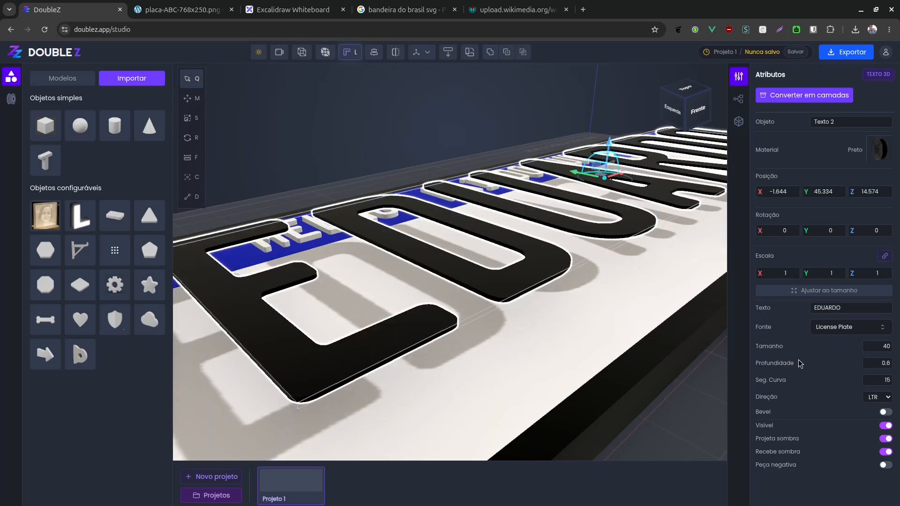
left_click(879, 365)
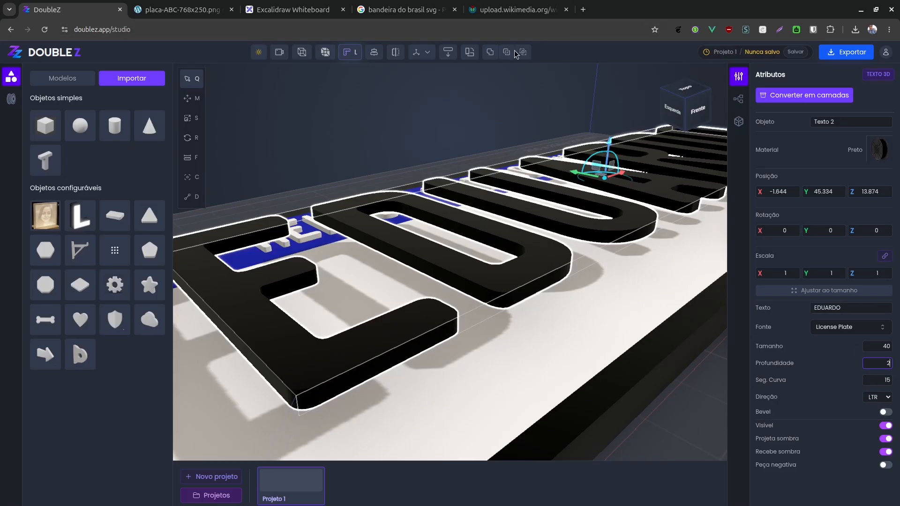
left_click(488, 253)
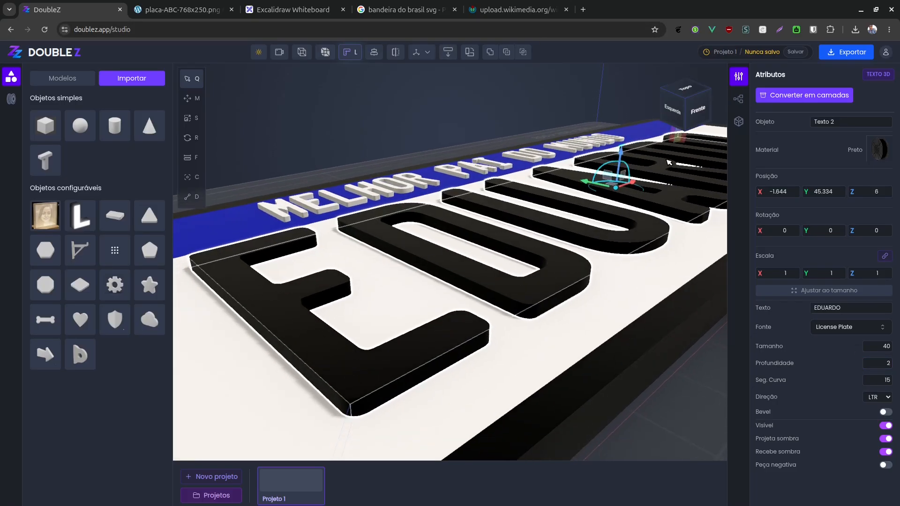
- Sink the 2 mm deep black name text 0.6 mm into the white panel along Z, to Z 5.4
left_click_drag(621, 155, 627, 164)
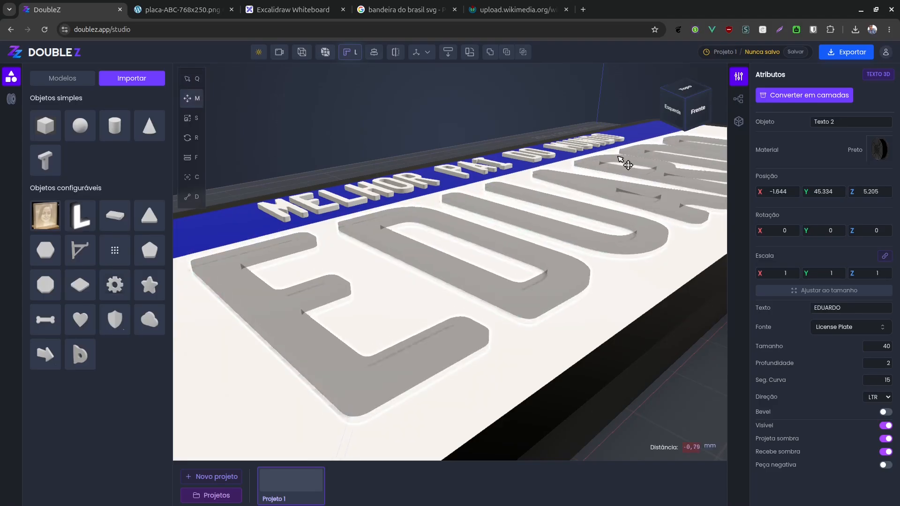
key("Return")
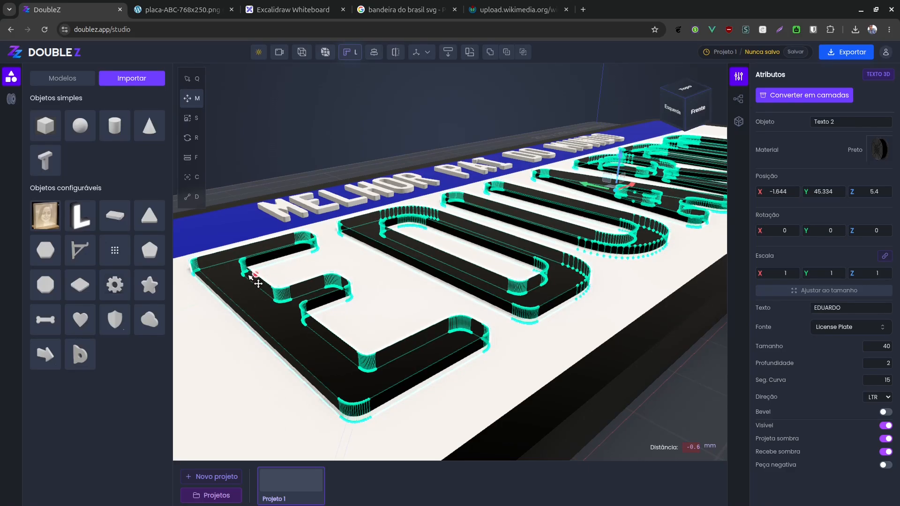
key("q")
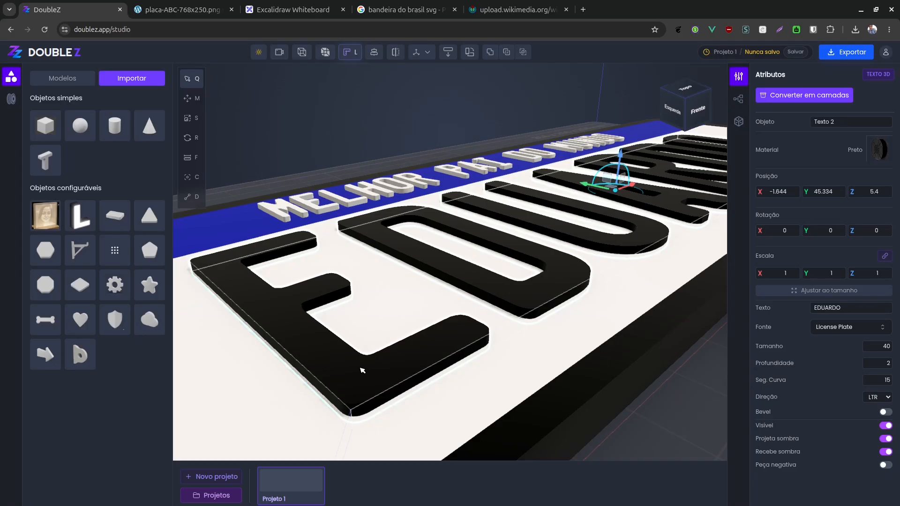
- Subtract the large black name text from the white panel with a 0.2 mm offset
left_click_drag(362, 370, 385, 308)
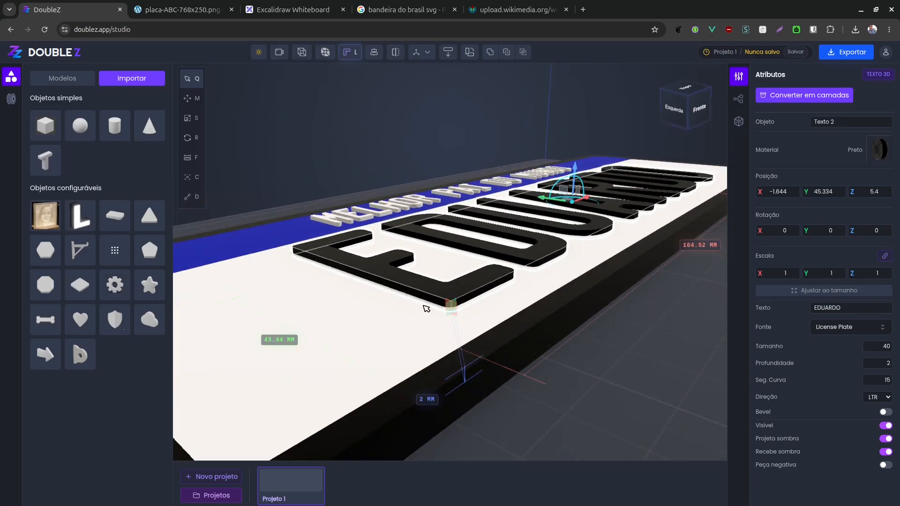
left_click_drag(417, 322, 402, 334)
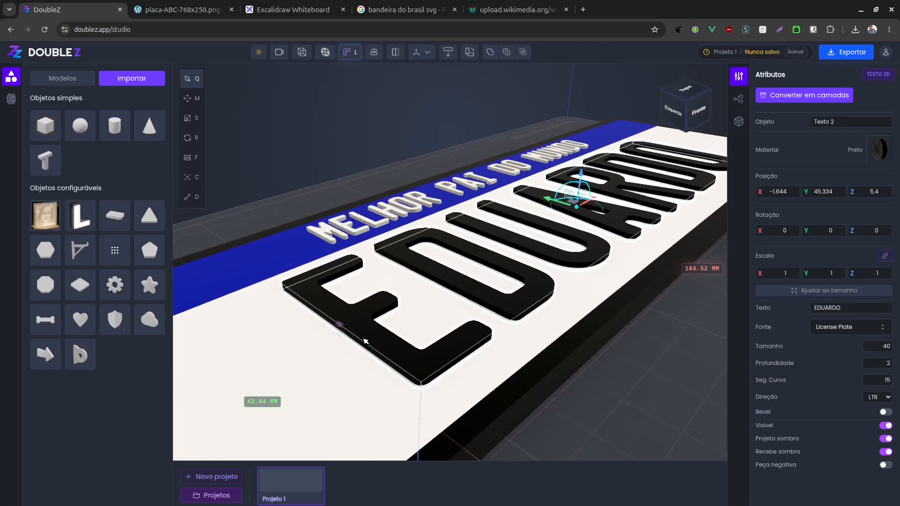
left_click(339, 388, "shift")
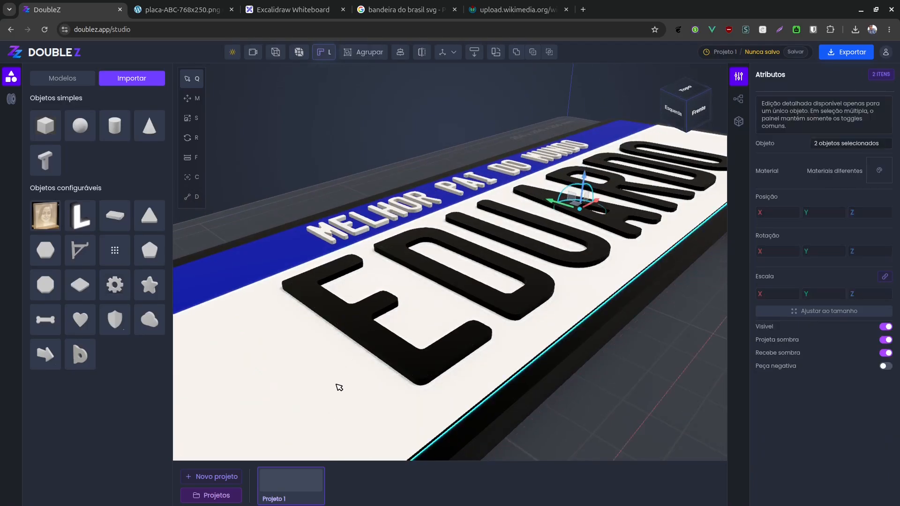
left_click(530, 52)
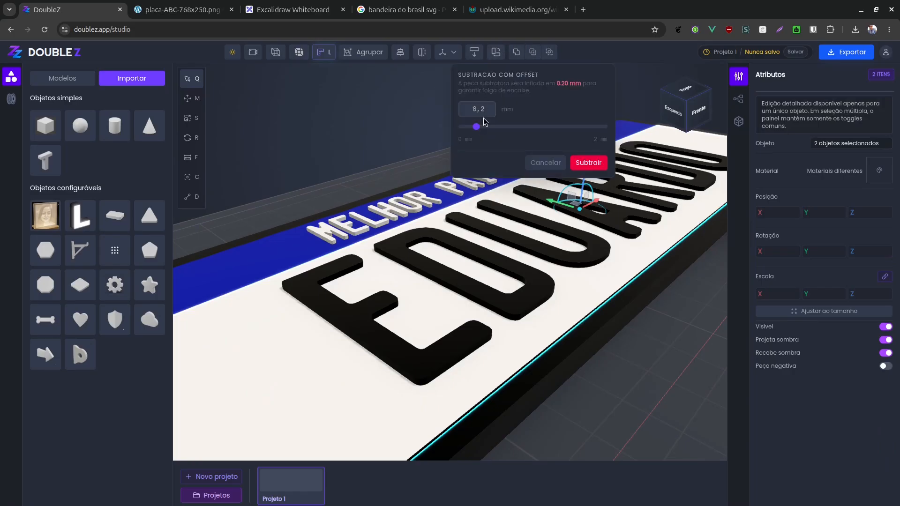
left_click(588, 162)
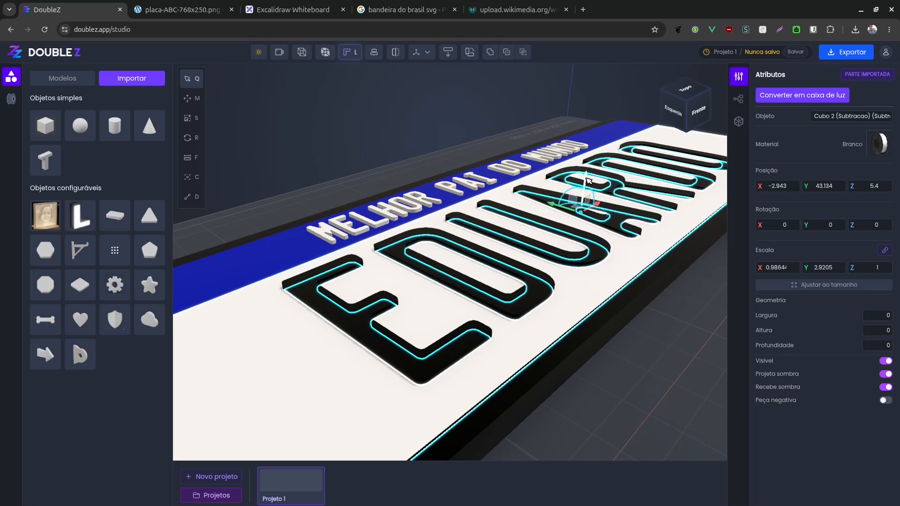
key("Escape")
- Lift the black name text high above the plate along Z and examine the pocket cut into the white panel
left_click(583, 206)
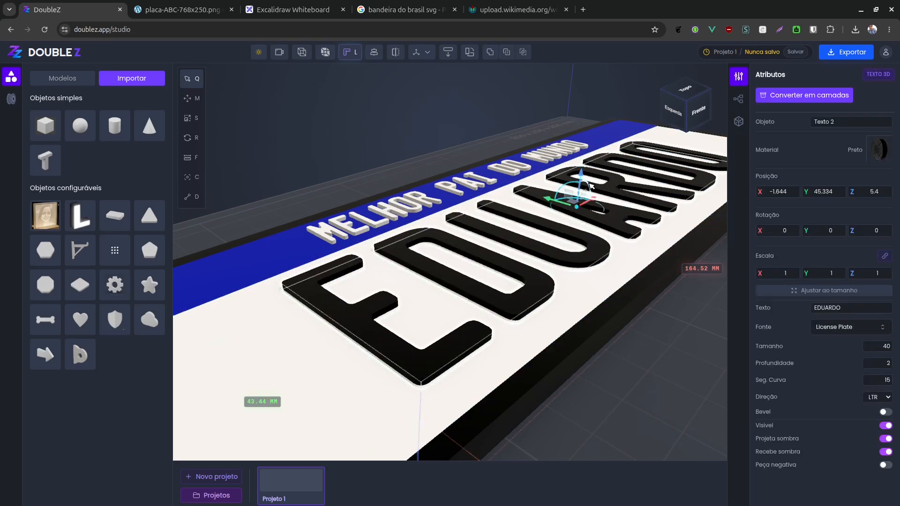
left_click_drag(585, 177, 581, 60)
key("Escape")
left_click_drag(522, 322, 492, 328)
left_click_drag(589, 205, 594, 76)
left_click(561, 396)
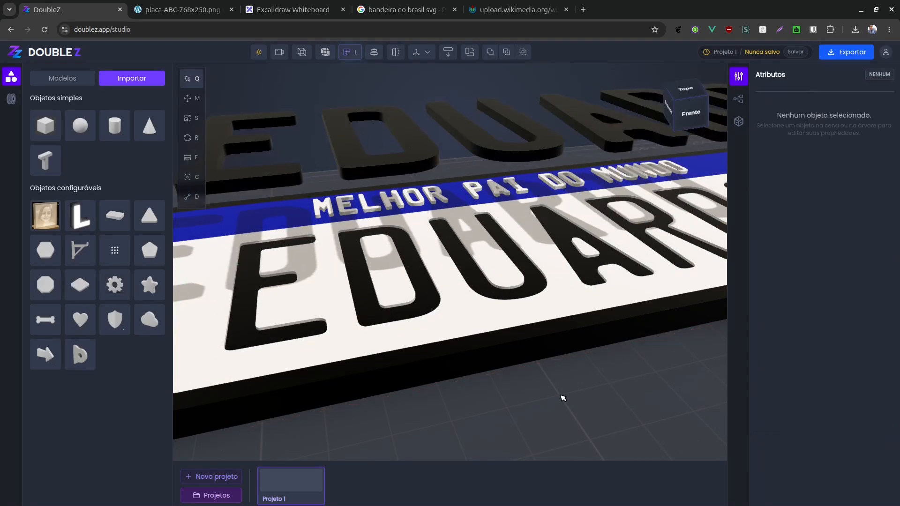
left_click_drag(561, 396, 464, 345)
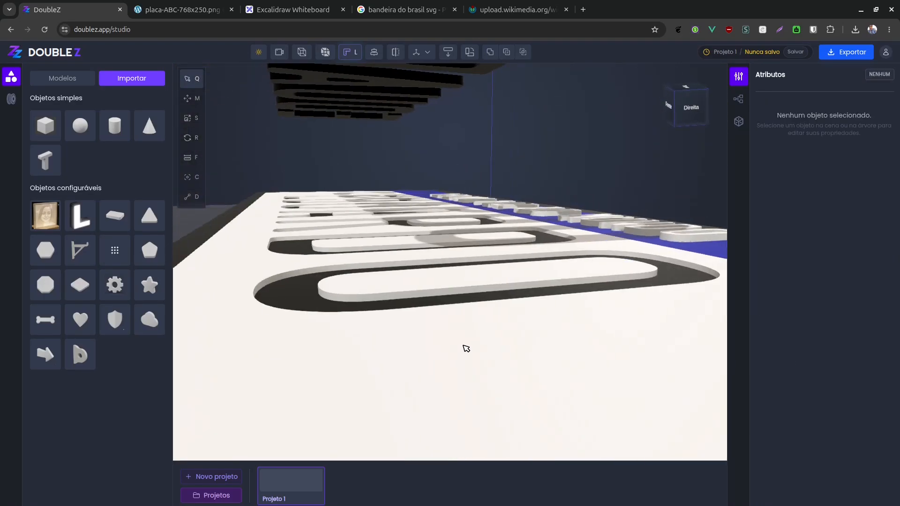
- Lift the white "MELHOR PAI DO MUNDO" lettering off the blue strip along Z, to about Z 21.7
scroll(396, 300, "up", 5)
left_click_drag(366, 284, 420, 282)
left_click(421, 283)
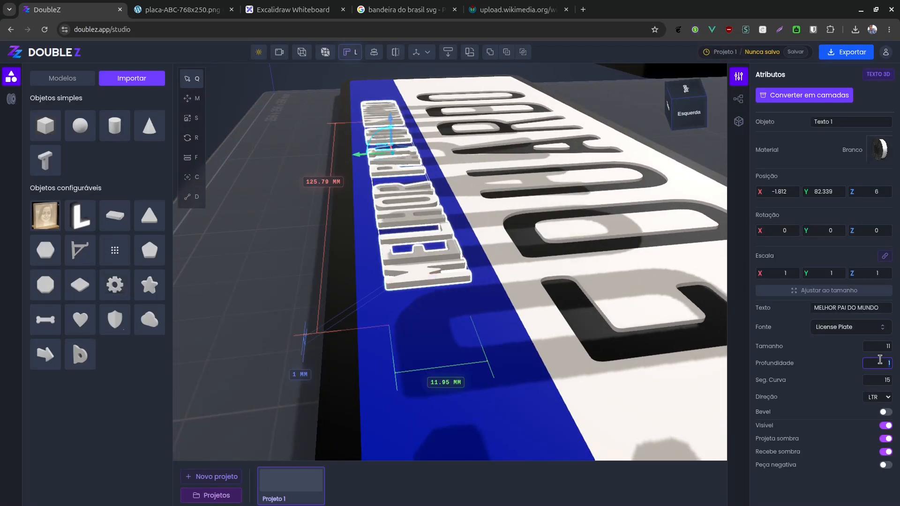
scroll(462, 258, "up", 5)
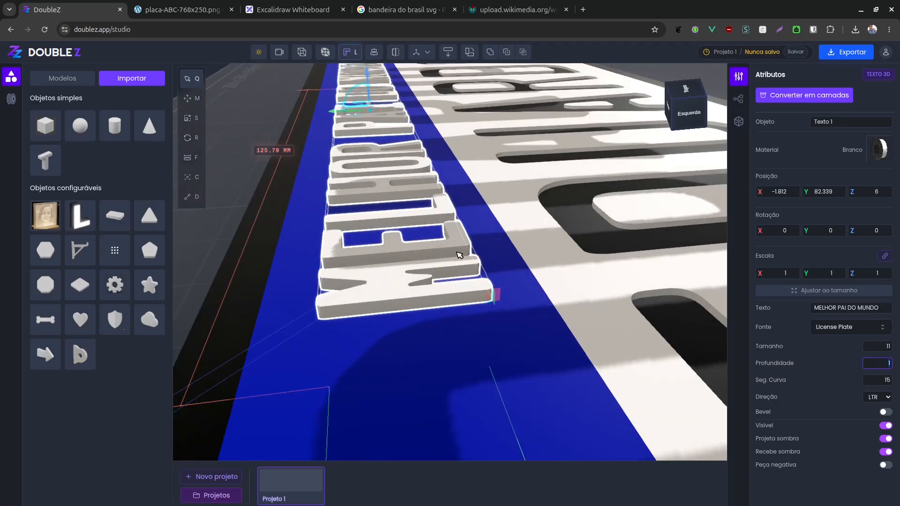
left_click_drag(417, 198, 460, 215)
left_click_drag(459, 173, 460, 84)
key("q")
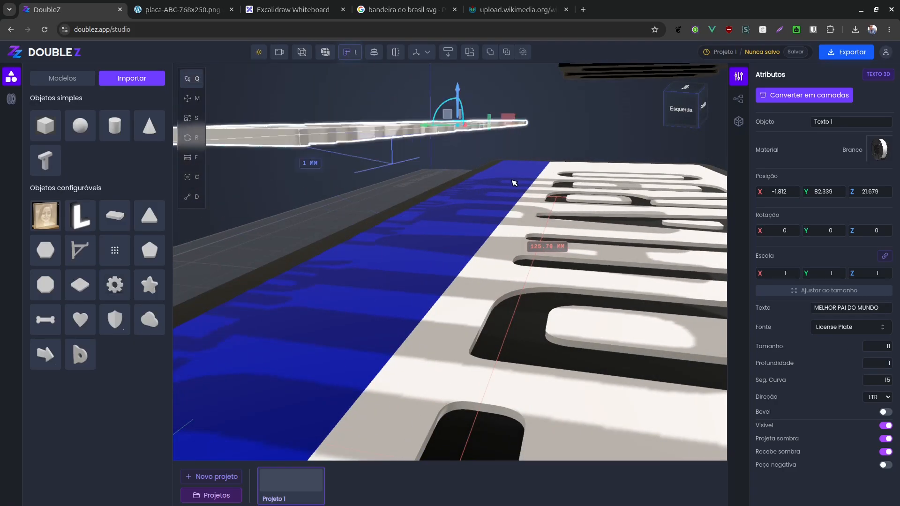
- Examine the uncut blue strip under the raised lettering and drop the lettering back onto its surface at Z 6
left_click_drag(528, 214, 447, 194)
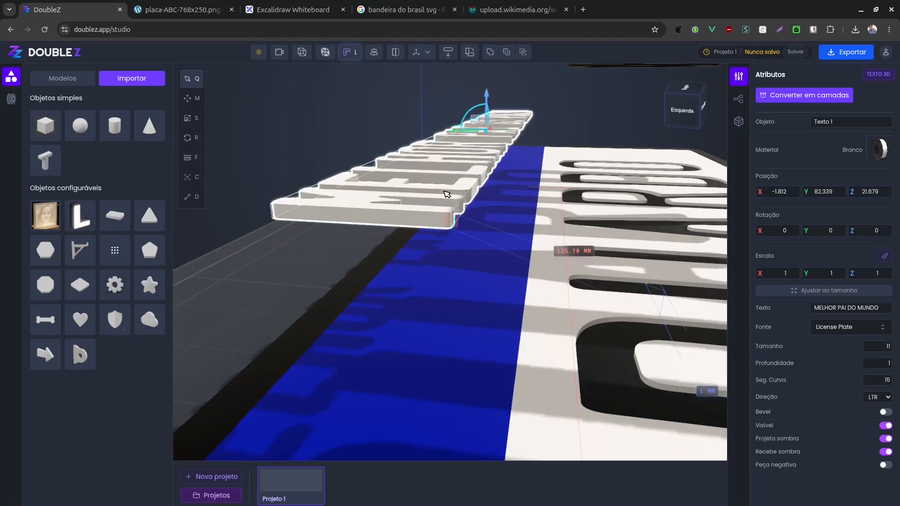
left_click_drag(490, 296, 399, 166)
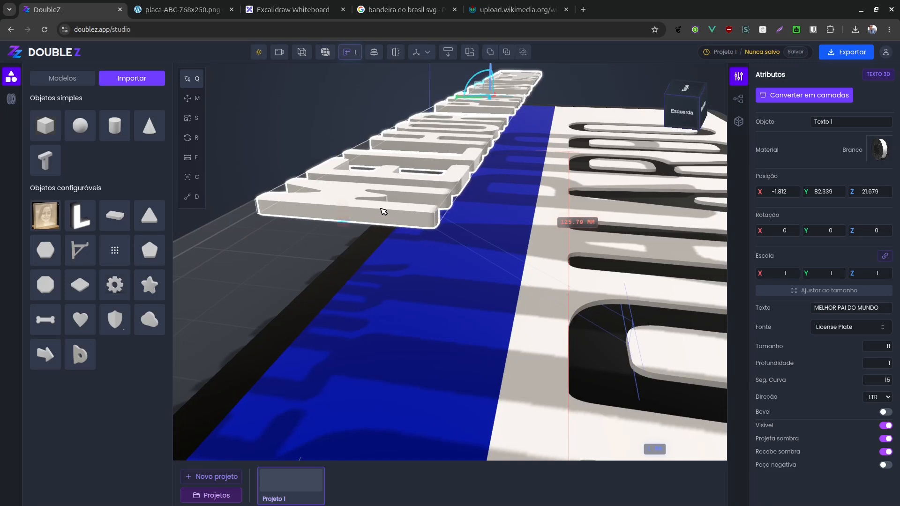
left_click_drag(383, 209, 388, 190)
left_click_drag(412, 363, 434, 297)
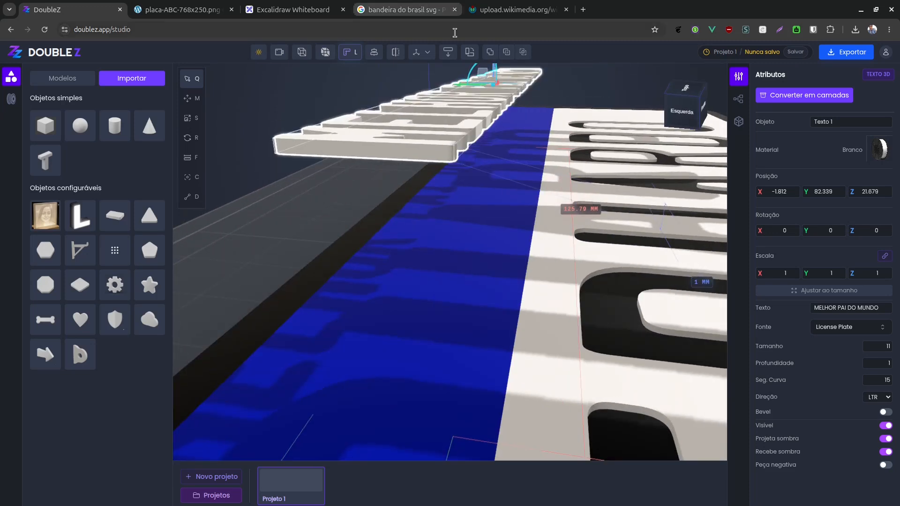
left_click(449, 52)
right_click_drag(479, 305, 472, 257)
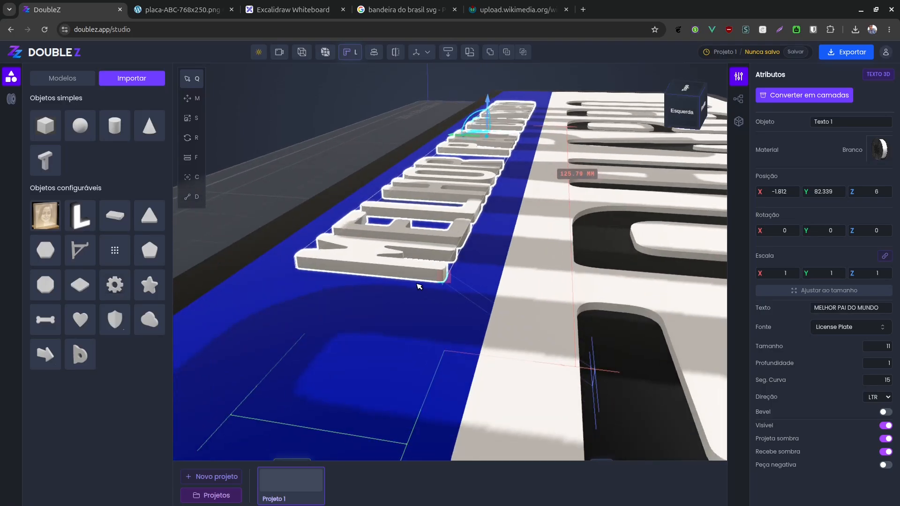
- Undo the lifting of the black name text and its subtraction from the white panel
scroll(419, 286, "down", 10)
left_click_drag(498, 262, 515, 302)
right_click_drag(516, 302, 559, 293)
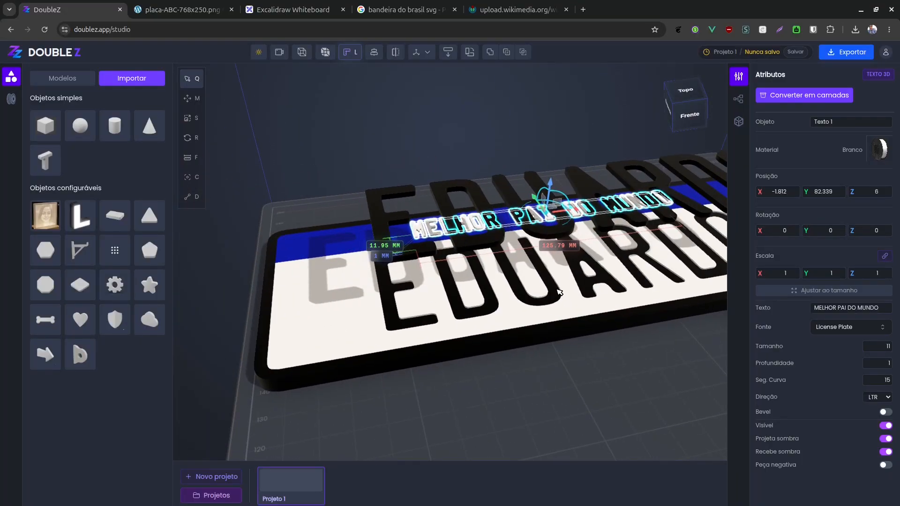
left_click_drag(559, 292, 459, 301)
left_click(459, 300)
key("ctrl+z")
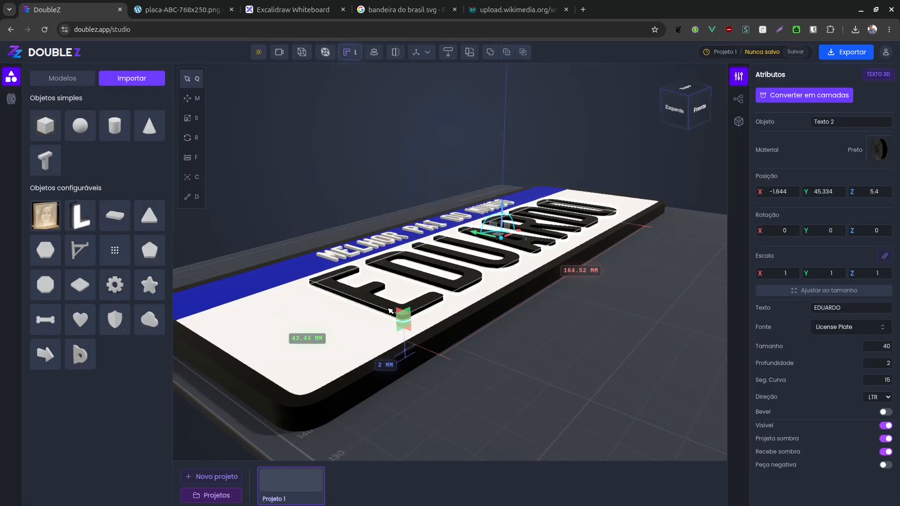
left_click_drag(515, 198, 514, 98)
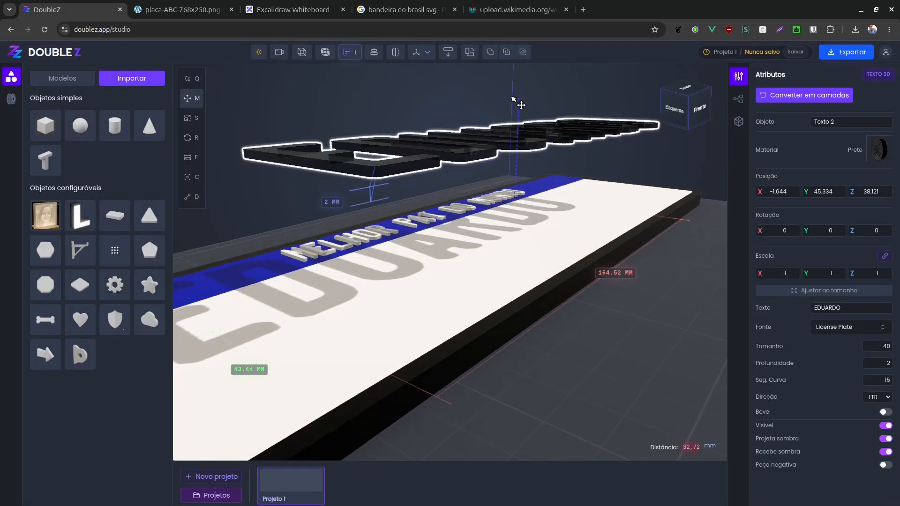
key("ctrl+z")
- Centre the black name text and the white panel on each other along X and Y
left_click_drag(518, 282, 486, 308)
scroll(486, 308, "down", 5)
key("q")
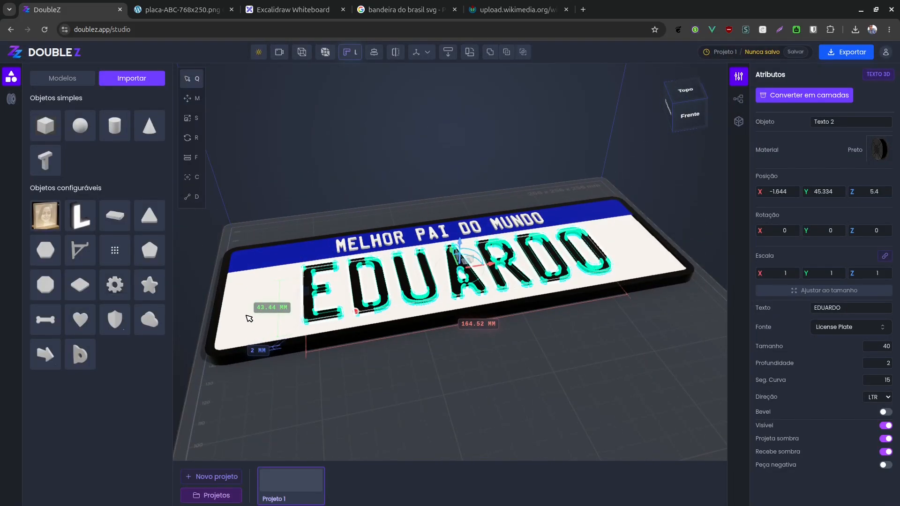
left_click(248, 316, "shift")
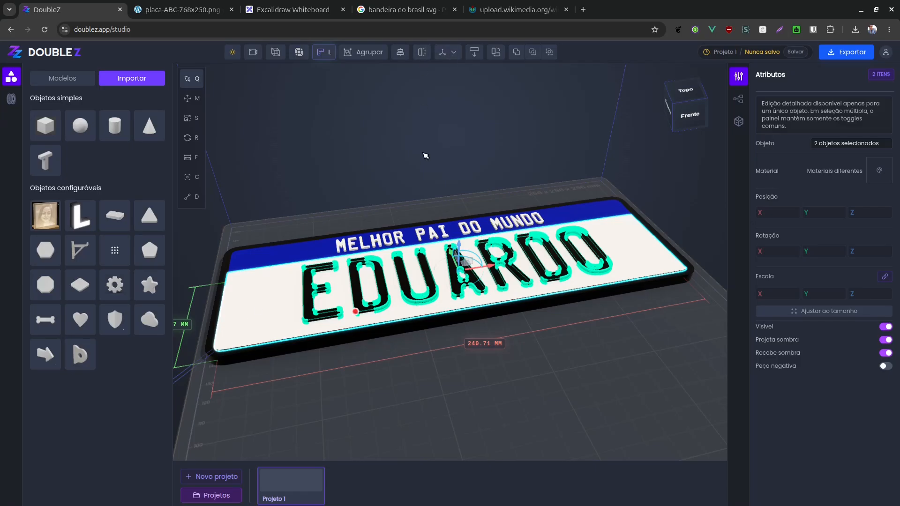
mouse_move(426, 157)
left_mouse_down()
mouse_move(418, 195)
mouse_move(426, 165)
left_mouse_up()
left_click(399, 52)
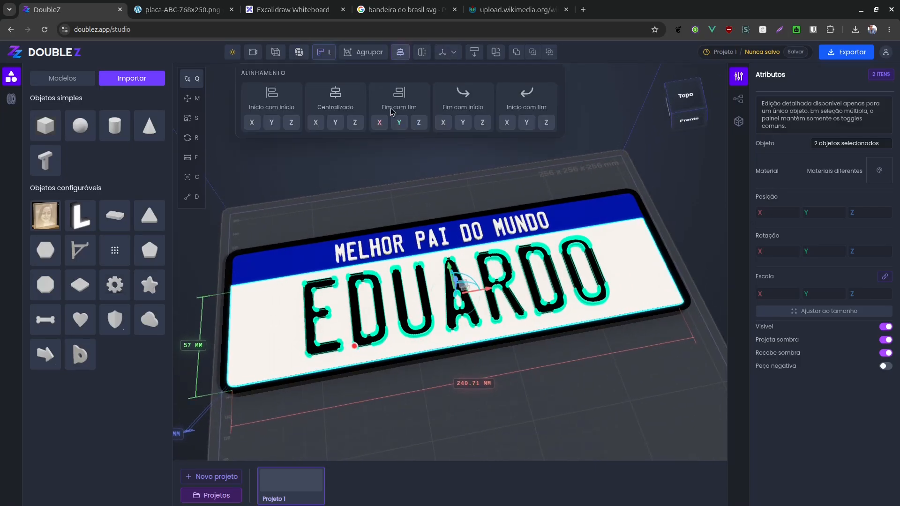
left_click(317, 122)
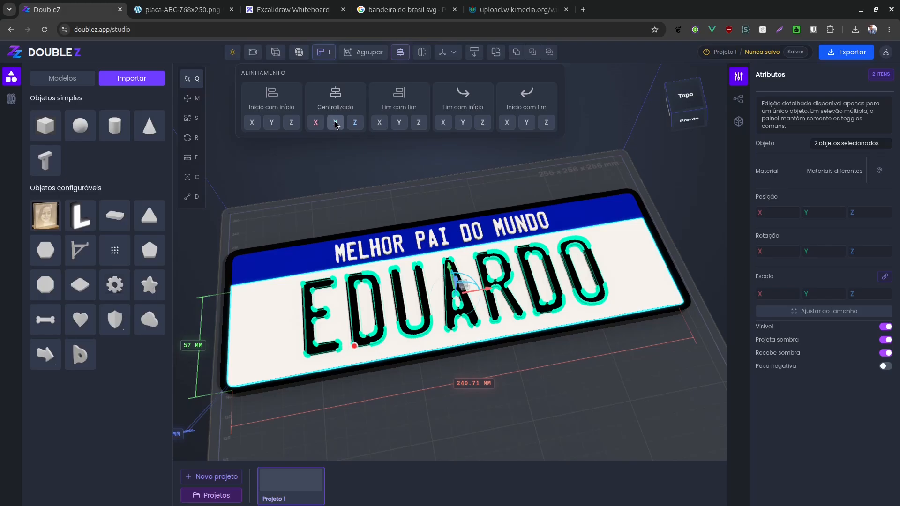
left_click(335, 123)
left_click(360, 225)
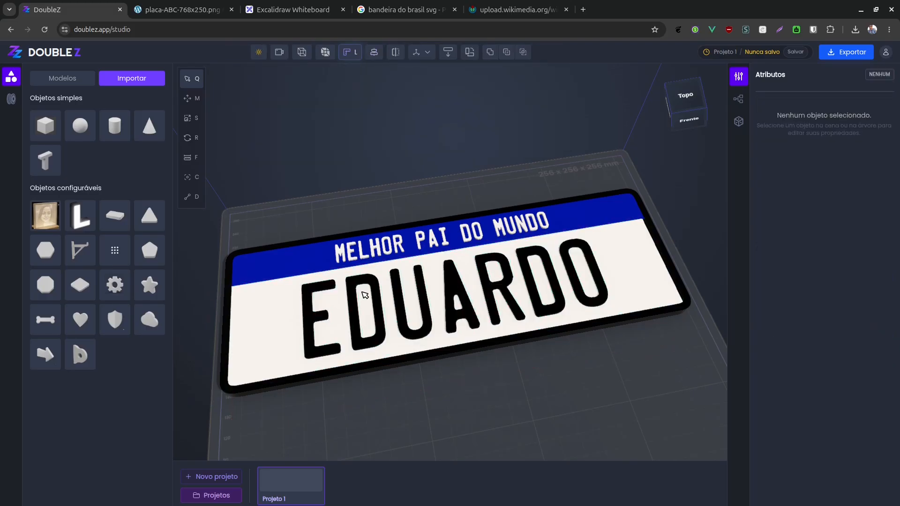
- Raise the centred black name text off the white panel and drop it onto the panel's surface at Z 6
scroll(375, 309, "up", 3)
left_click_drag(392, 338, 412, 324)
left_click(413, 324)
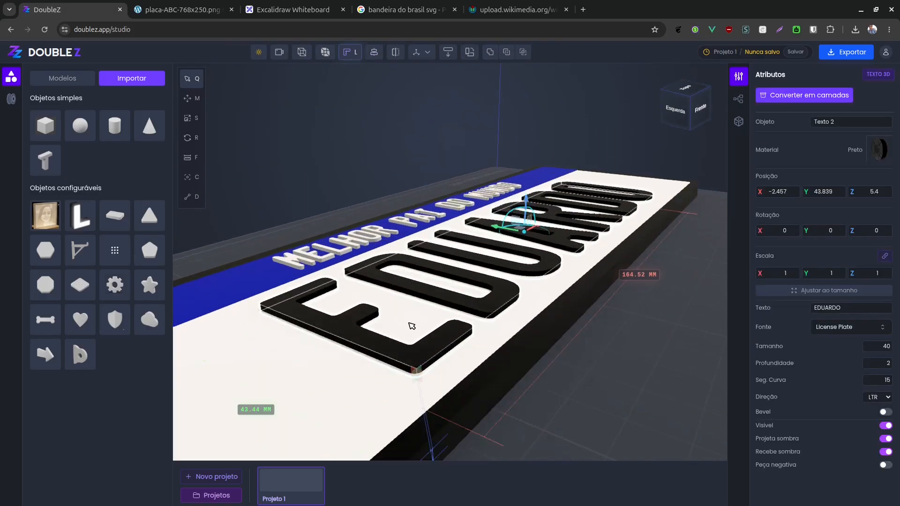
scroll(403, 347, "up", 5)
scroll(558, 335, "down", 4)
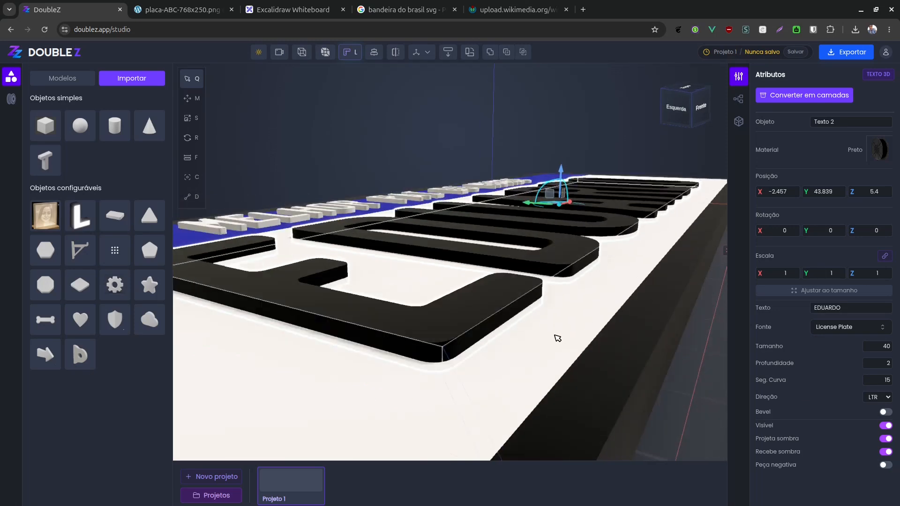
left_click_drag(561, 173, 562, 141)
left_click(448, 55)
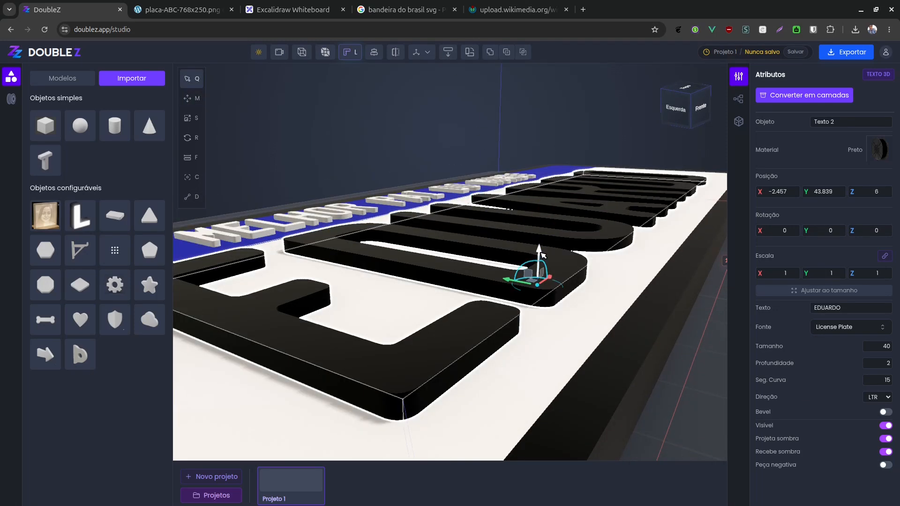
- Try sinking the black name text into the white panel to about Z 5 and return it to the surface at Z 6
left_click_drag(540, 252, 562, 141)
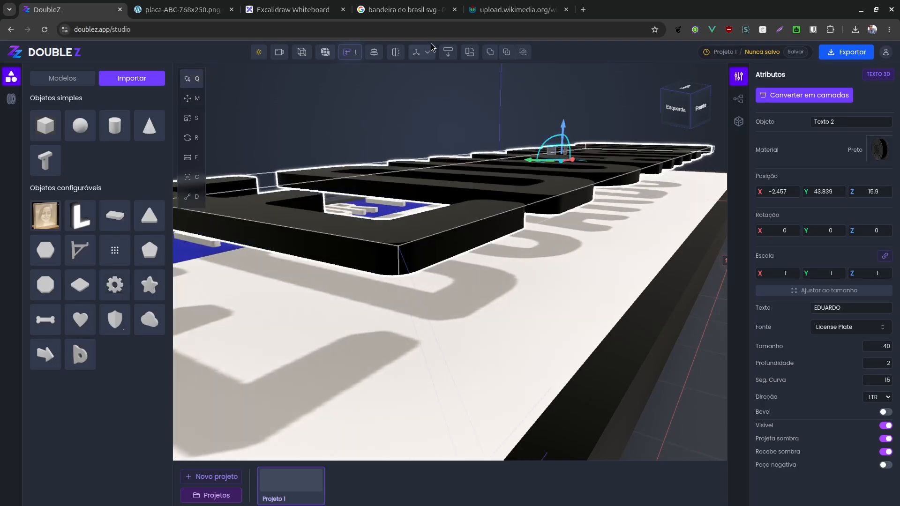
left_click(451, 56)
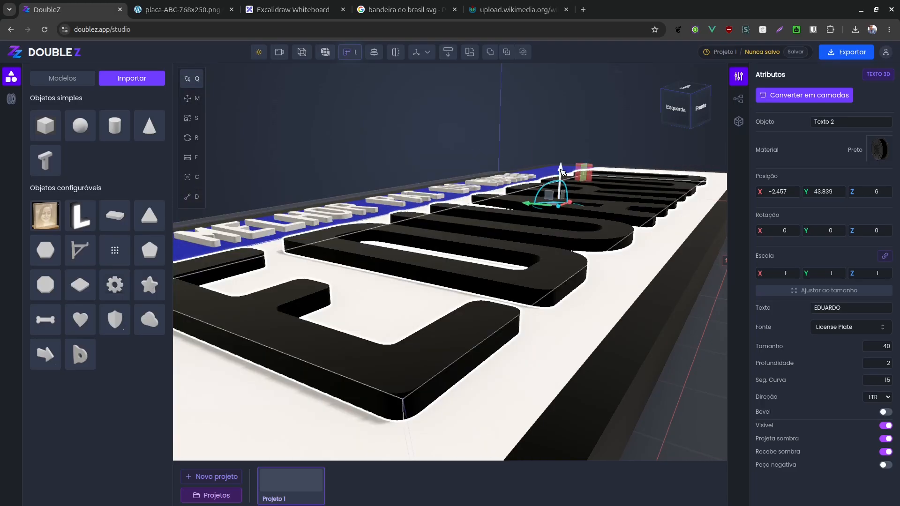
left_click_drag(562, 173, 570, 181)
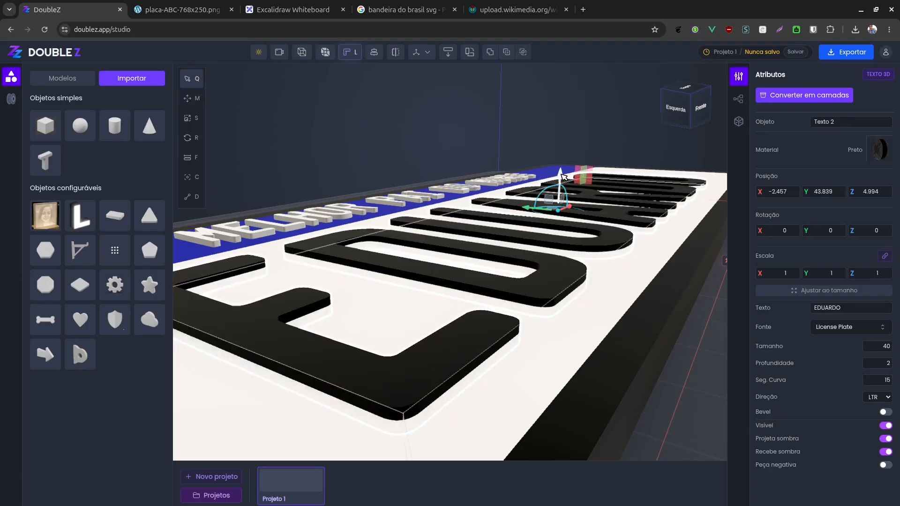
left_click_drag(562, 174, 560, 196)
key("Escape")
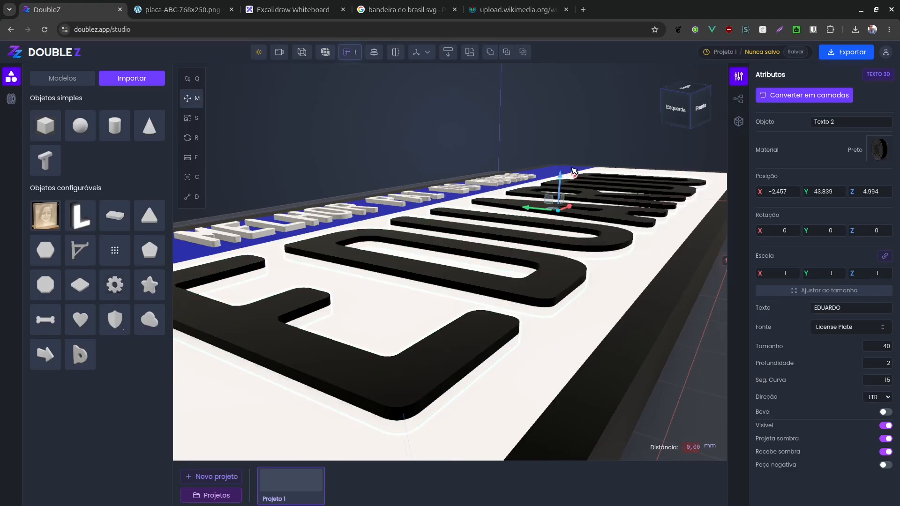
key("q")
left_click_drag(562, 176, 569, 75)
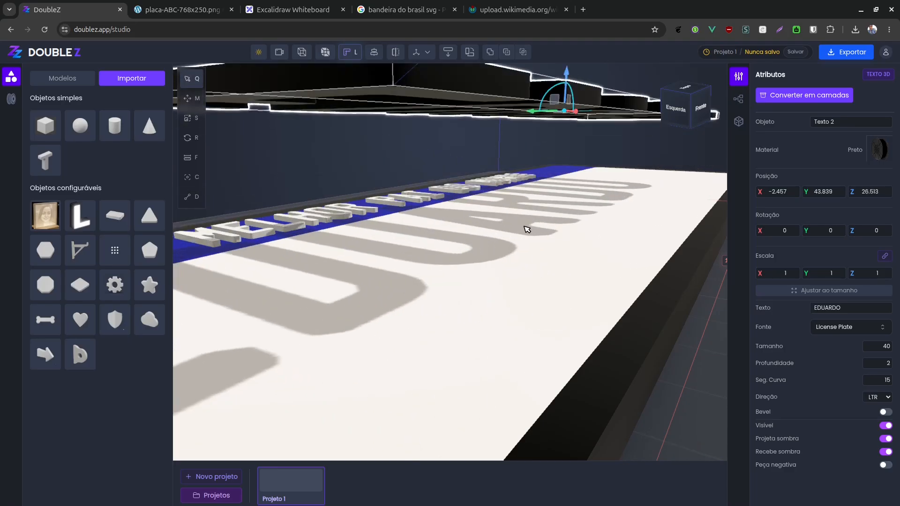
left_click_drag(524, 226, 531, 230)
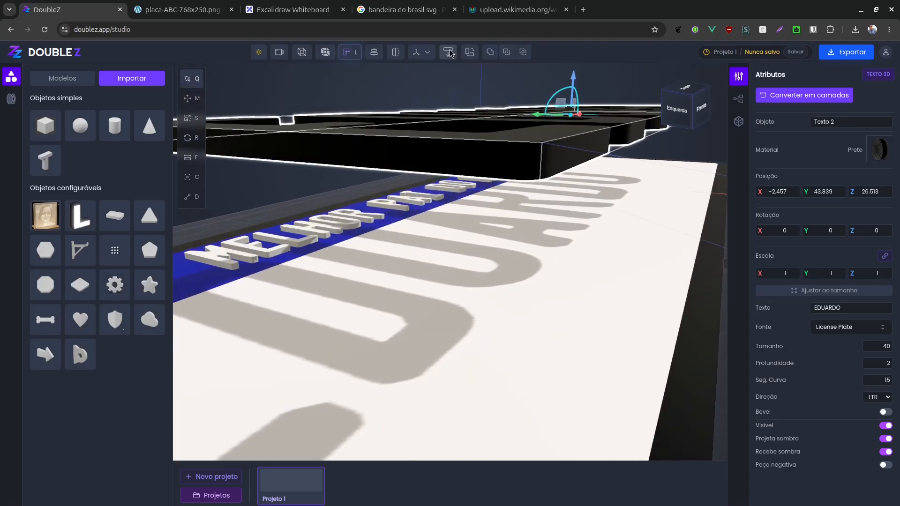
left_click(448, 52)
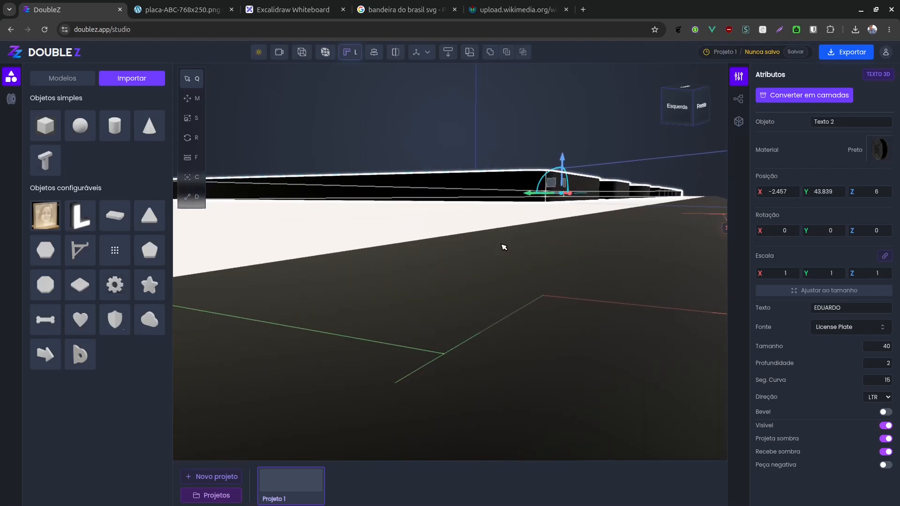
- Sink the black name text 0.6 mm into the white panel, to Z 5.4
left_click_drag(504, 247, 533, 219)
left_click_drag(566, 176, 565, 184)
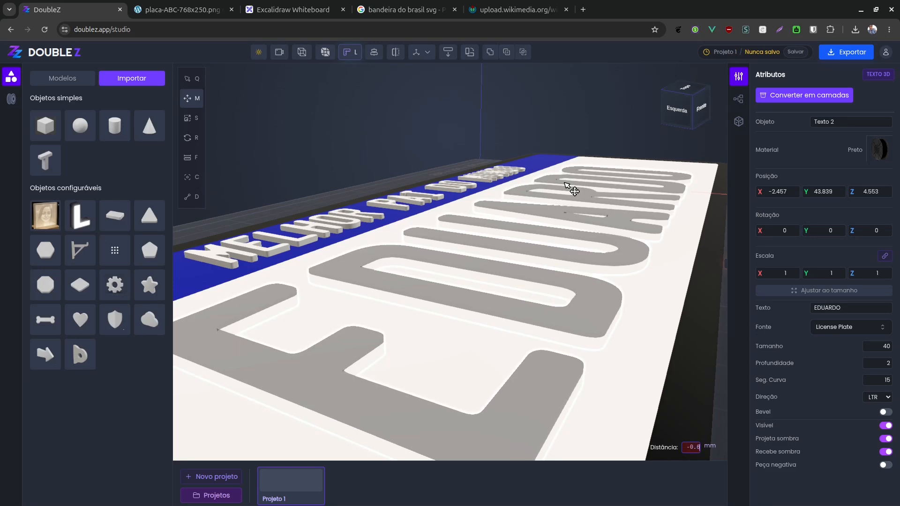
key("Return")
key("q")
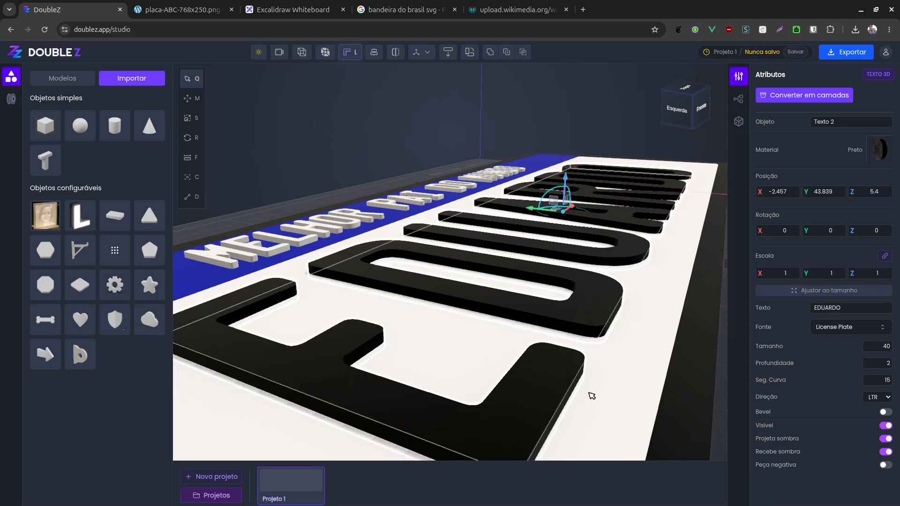
- Subtract the black name text from the white panel with an offset of 0 mm
left_click(620, 360, "shift")
left_click(533, 52)
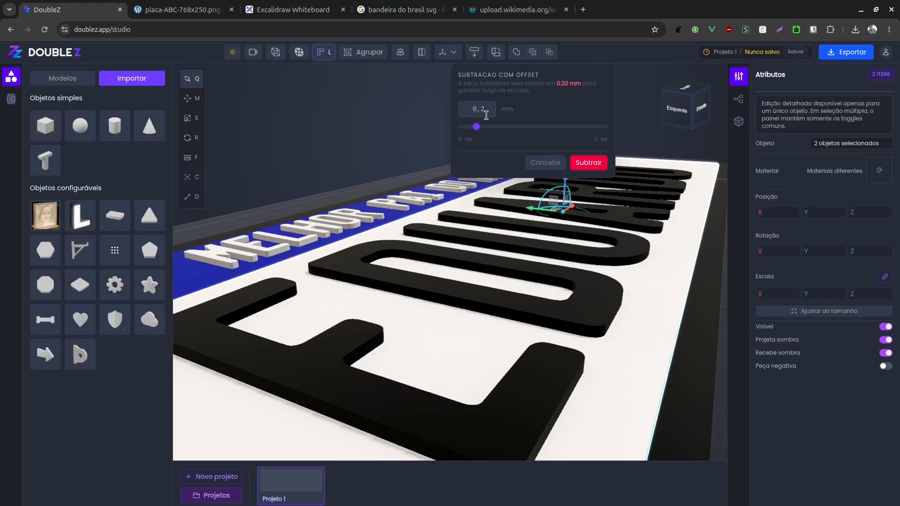
left_click_drag(476, 127, 323, 121)
left_click(584, 163)
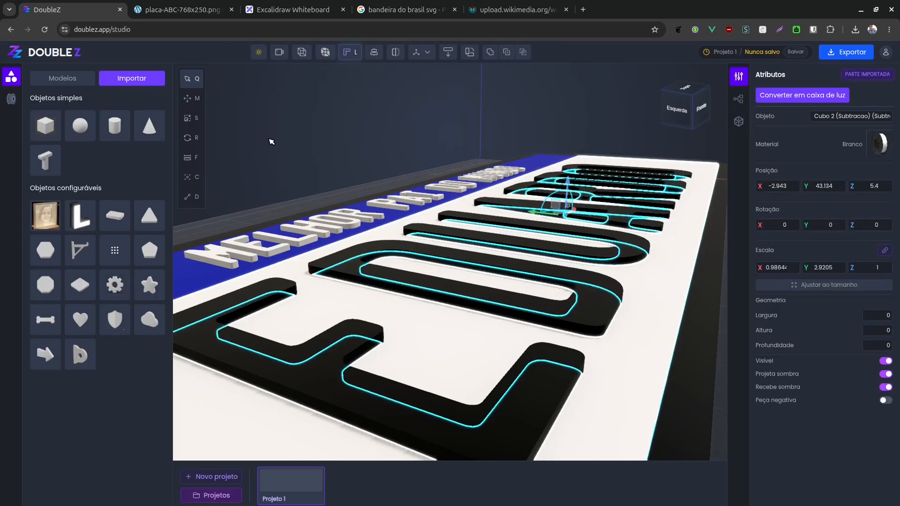
- Lift the black name text clear of its pocket in the white panel, to about Z 28
left_click(451, 279)
key("m")
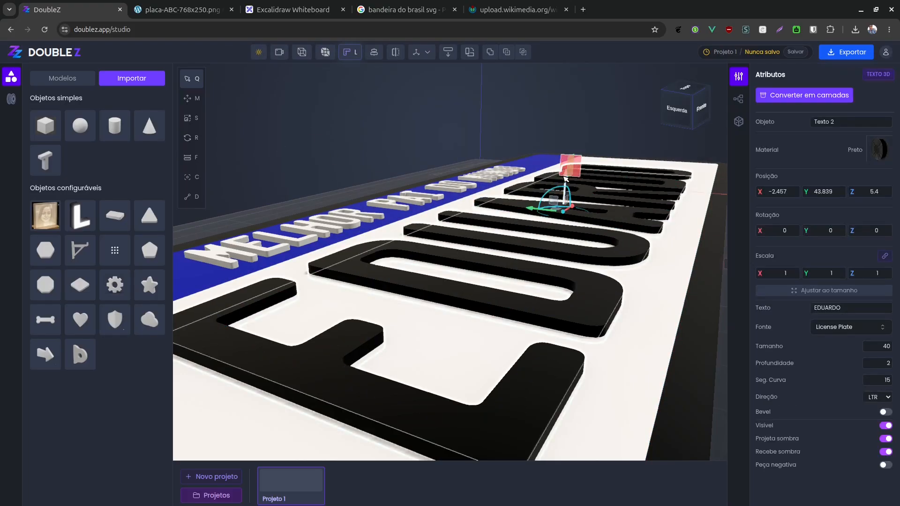
left_click_drag(567, 185, 561, 82)
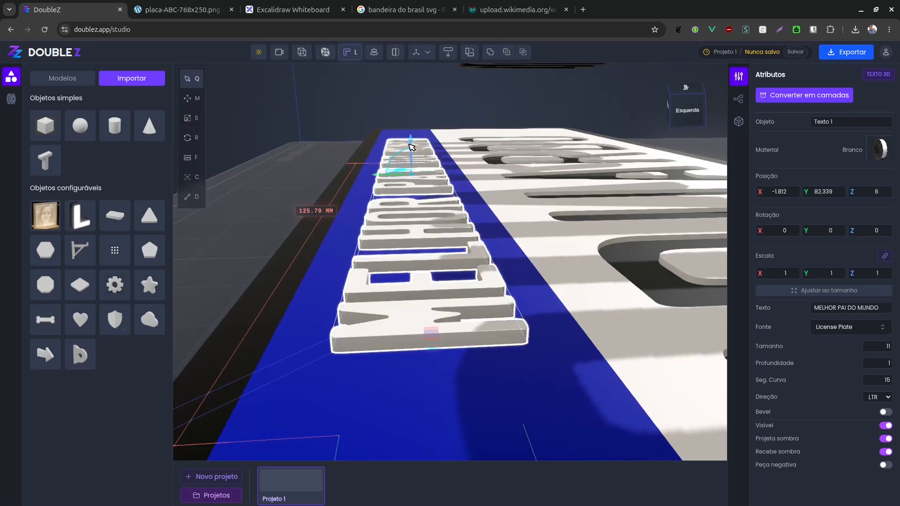
- Sink the "MELHOR PAI DO MUNDO" lettering into the blue strip, to Z 5.4
key("m")
left_click_drag(412, 147, 414, 165)
left_click(448, 52)
key("q")
key("ctrl+z")
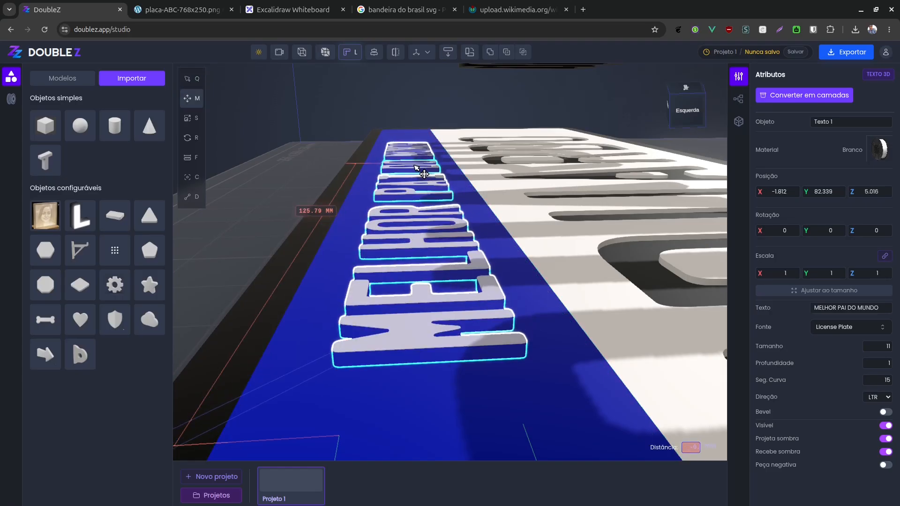
- Subtract the "MELHOR PAI DO MUNDO" lettering from the blue strip with an offset of 0 mm
left_click(304, 390, "shift")
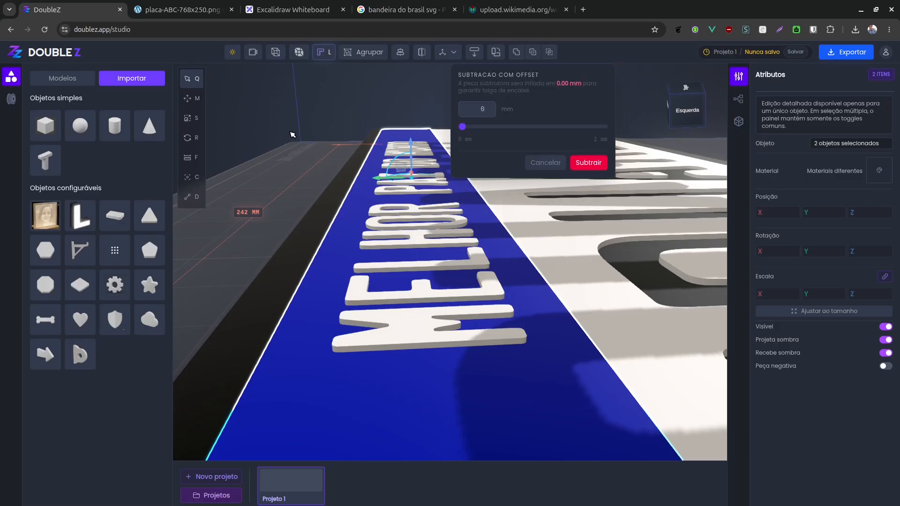
left_click(586, 163)
key("Escape")
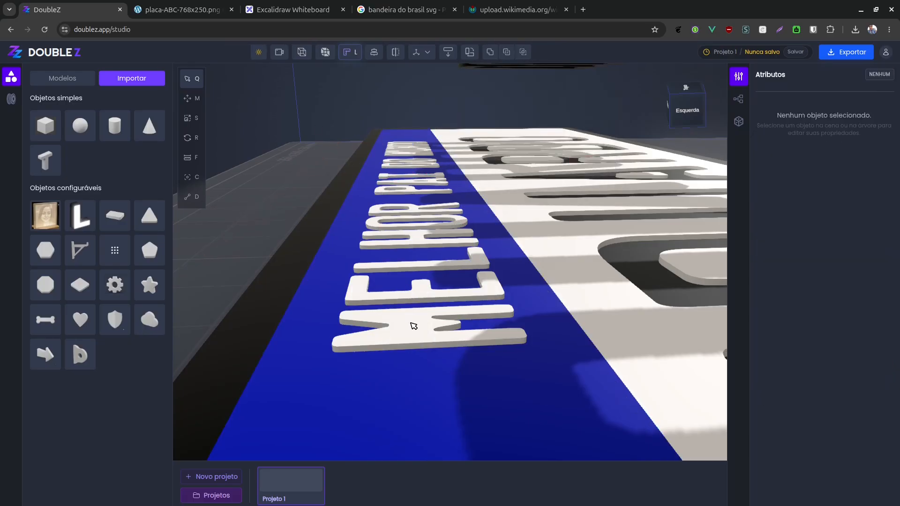
- Lift the "MELHOR PAI DO MUNDO" lettering clear of the blue strip, to about Z 19.9
left_click(417, 278)
left_click_drag(429, 187, 359, 229)
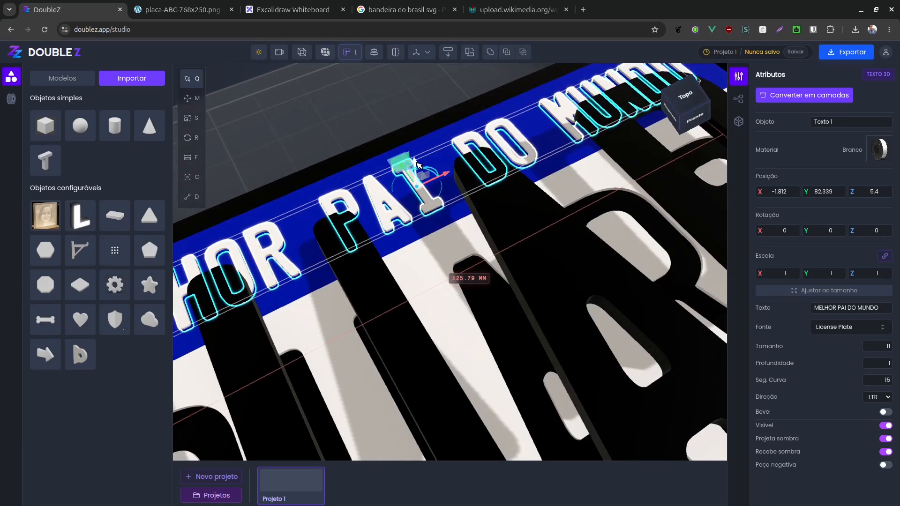
left_click_drag(422, 141, 427, 93)
left_click_drag(401, 207, 466, 168)
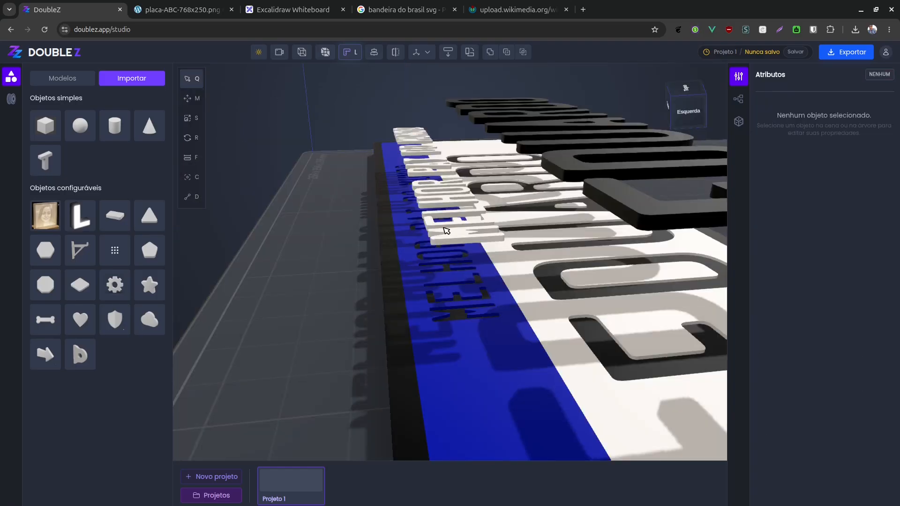
left_click(456, 239)
- Examine the letter-shaped pockets in the white panel up close and try to measure the depth of a pocket wall
right_click_drag(569, 253, 484, 270)
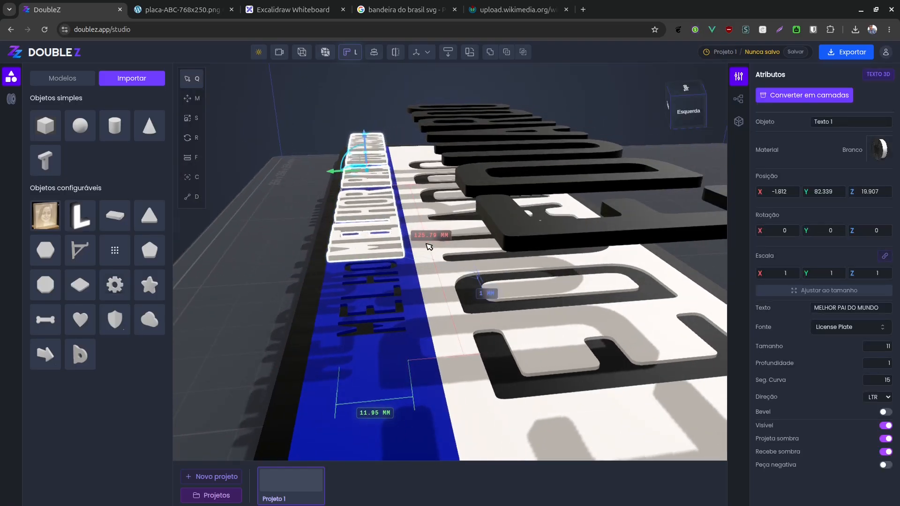
left_click_drag(543, 249, 516, 239)
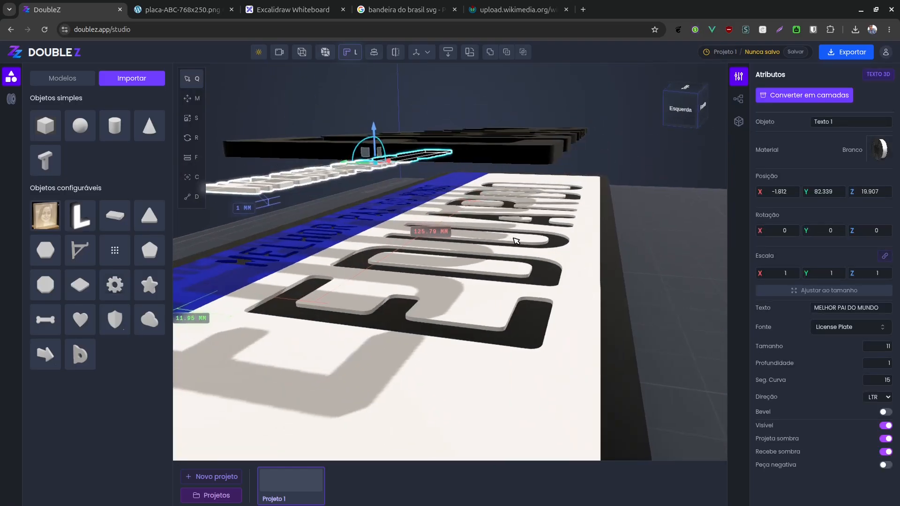
scroll(434, 350, "up", 6)
left_click_drag(393, 373, 482, 334)
scroll(398, 294, "up", 3)
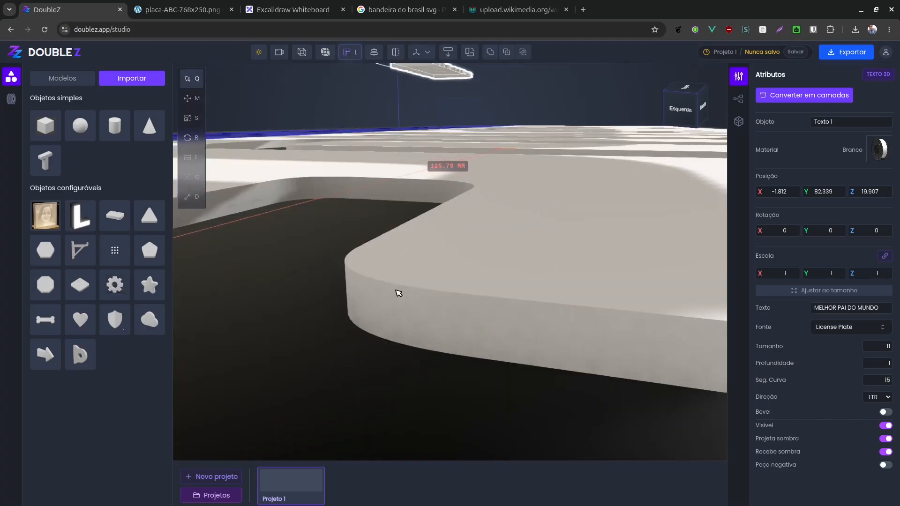
left_click(191, 158)
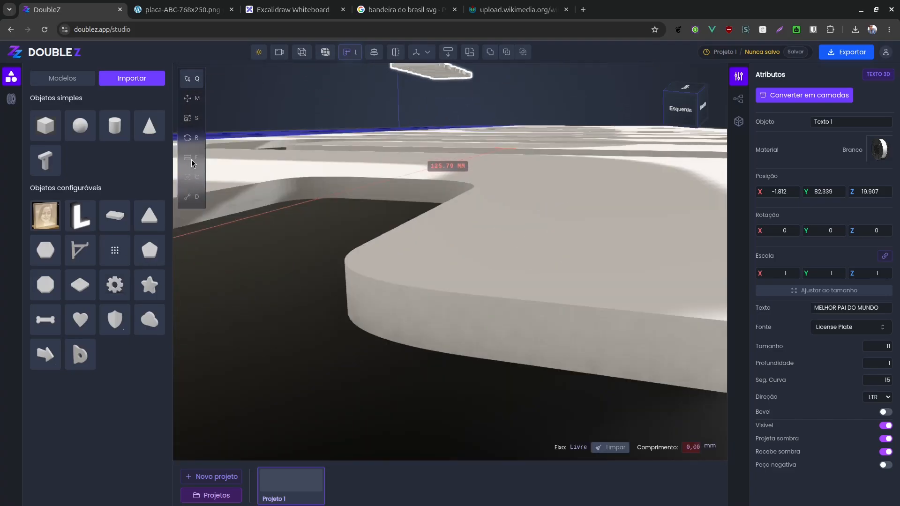
left_click(407, 346)
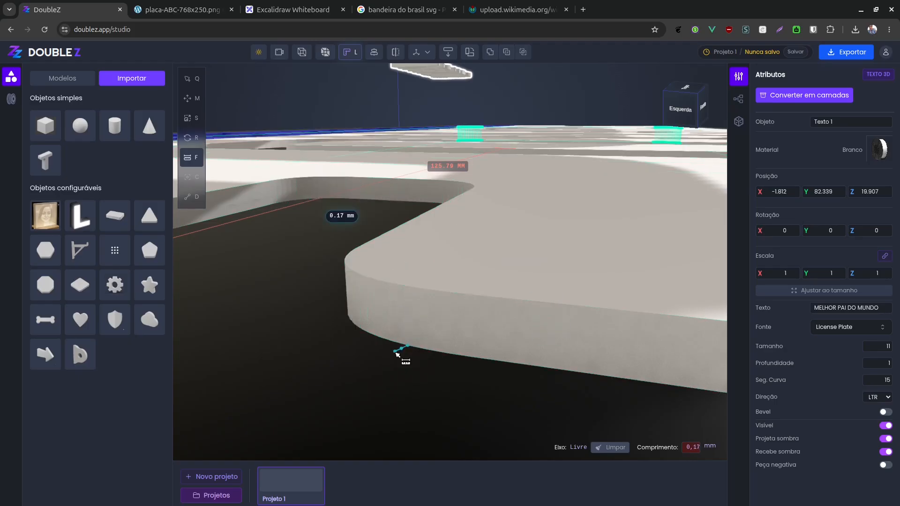
key("Escape")
scroll(496, 275, "down", 10)
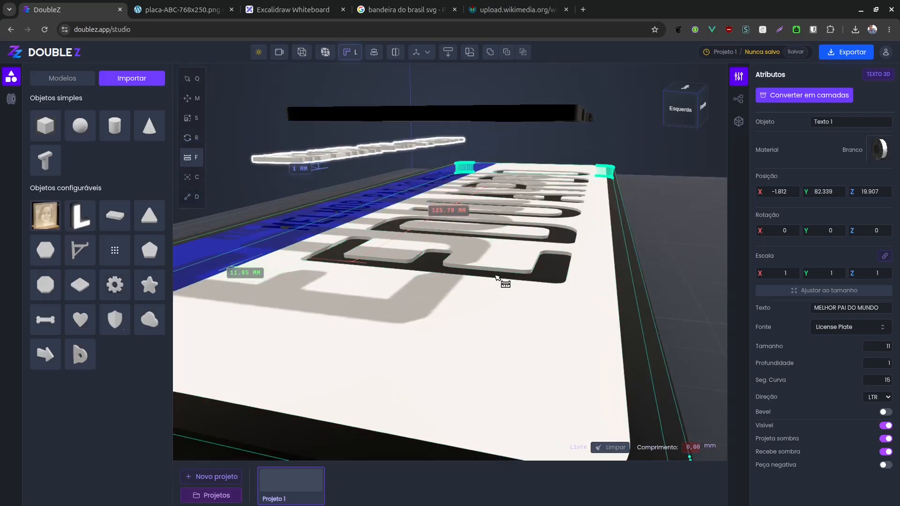
- Set the depth of both the "MELHOR PAI DO MUNDO" lettering and the black name text to 0.6 mm
key("q")
right_click_drag(439, 251, 439, 311)
left_click_drag(441, 314, 376, 263)
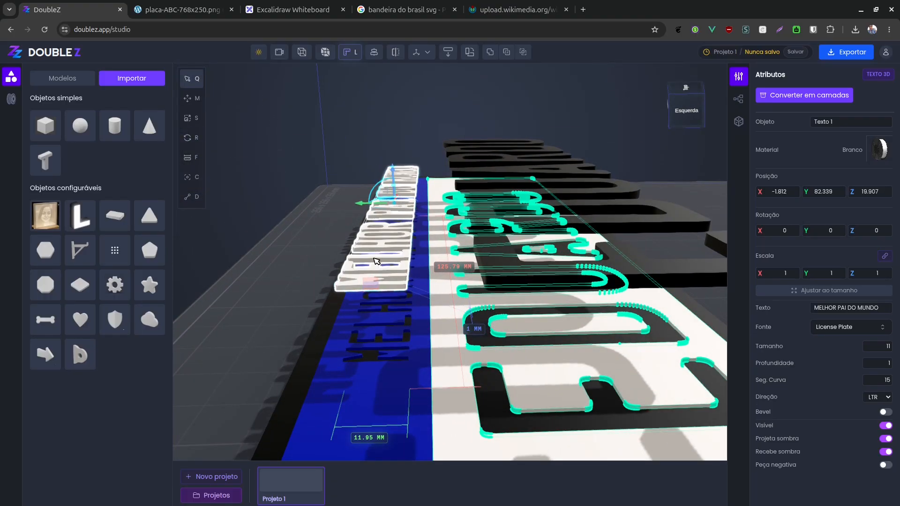
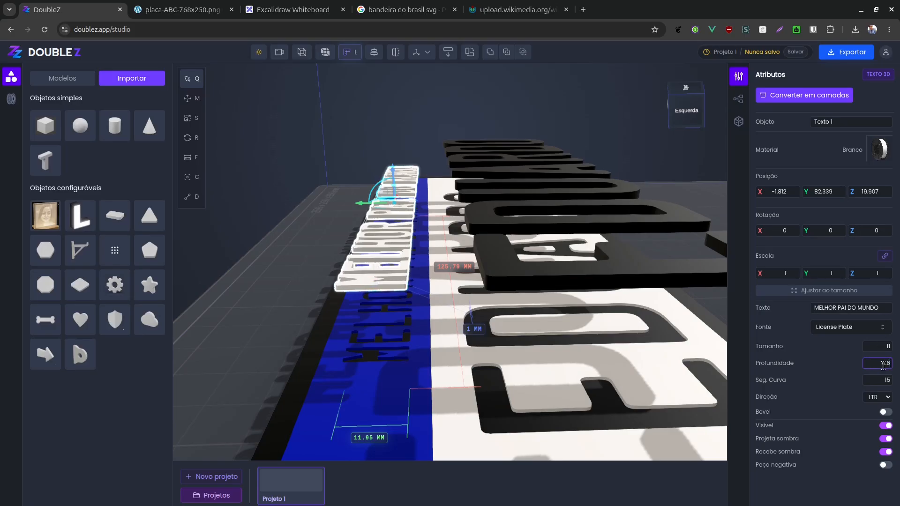
left_click(573, 280)
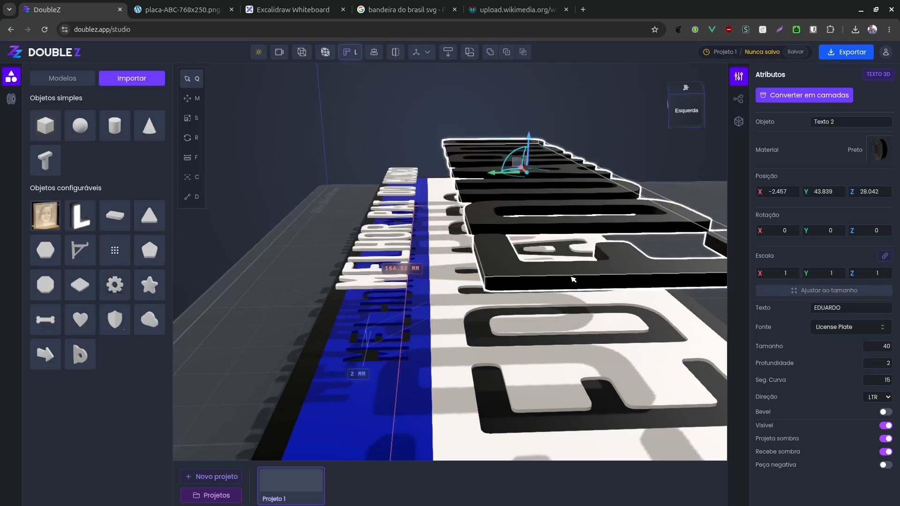
left_click(884, 363)
type("0.6")
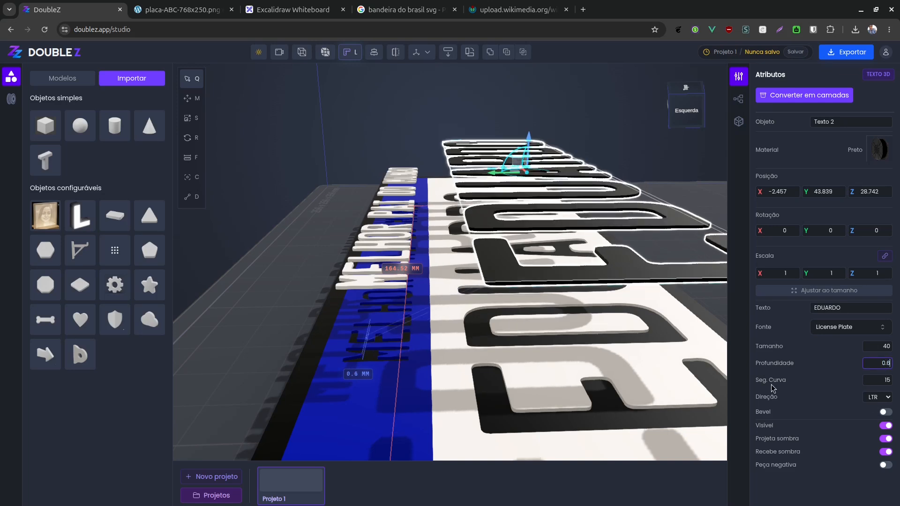
- Drop the thinned black name text onto the white panel at Z 6 and inspect how its letters sit
left_click_drag(319, 322, 300, 322)
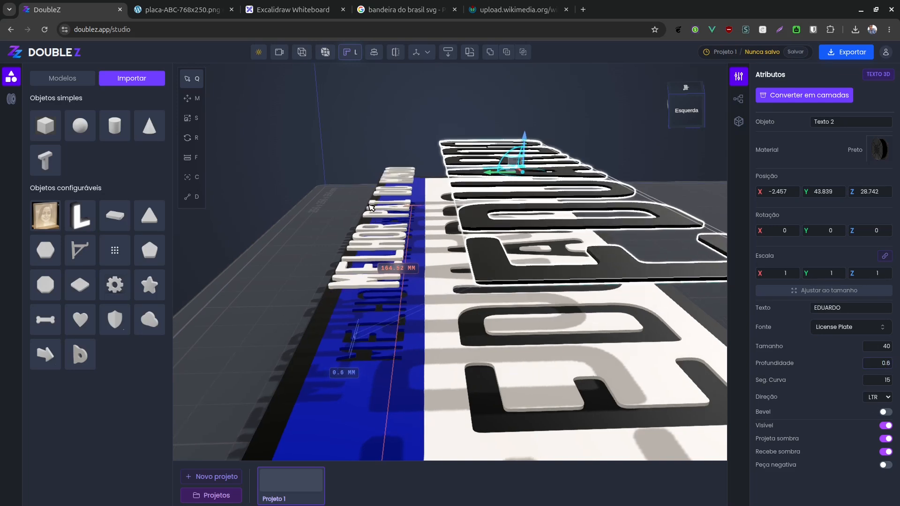
left_click_drag(610, 228, 392, 206)
left_click(456, 212)
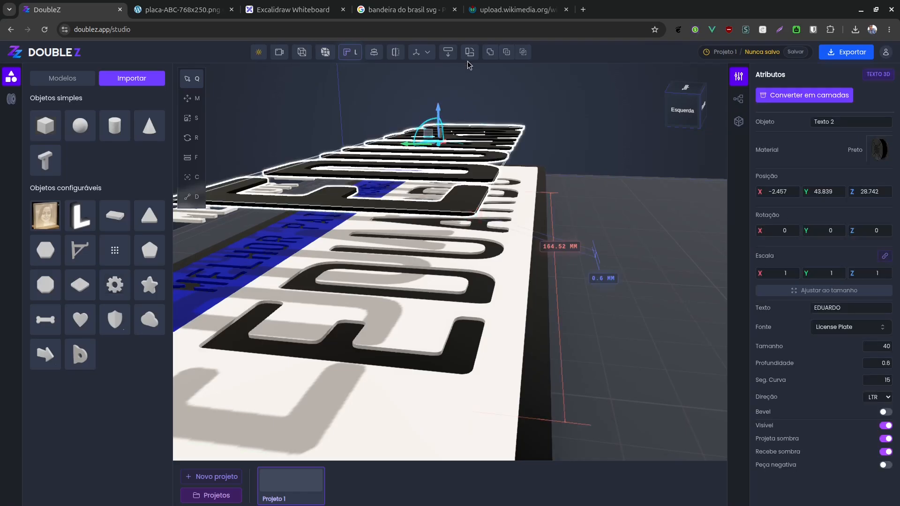
left_click(449, 52)
scroll(442, 349, "up", 4)
right_click_drag(448, 375, 565, 388)
scroll(564, 387, "up", 2)
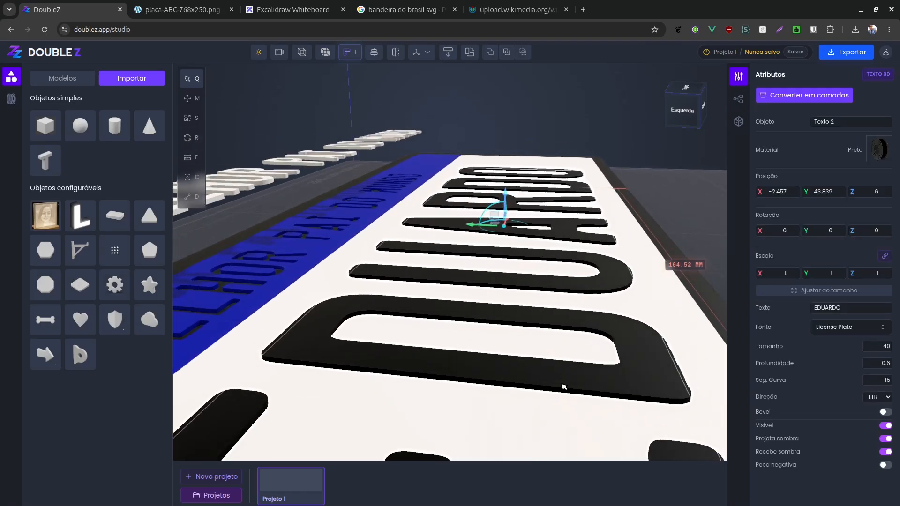
- Drop the thinned "MELHOR PAI DO MUNDO" lettering onto the blue strip at Z 6
left_click(255, 177)
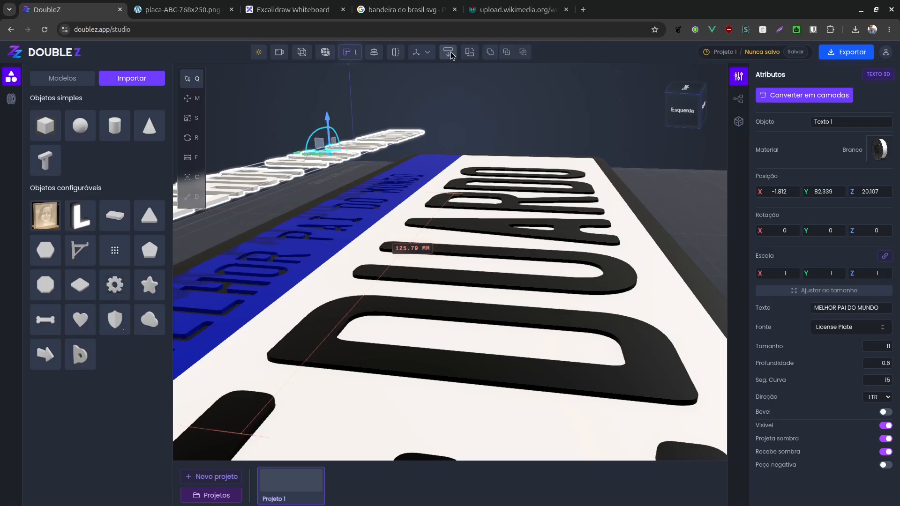
scroll(490, 335, "up", 6)
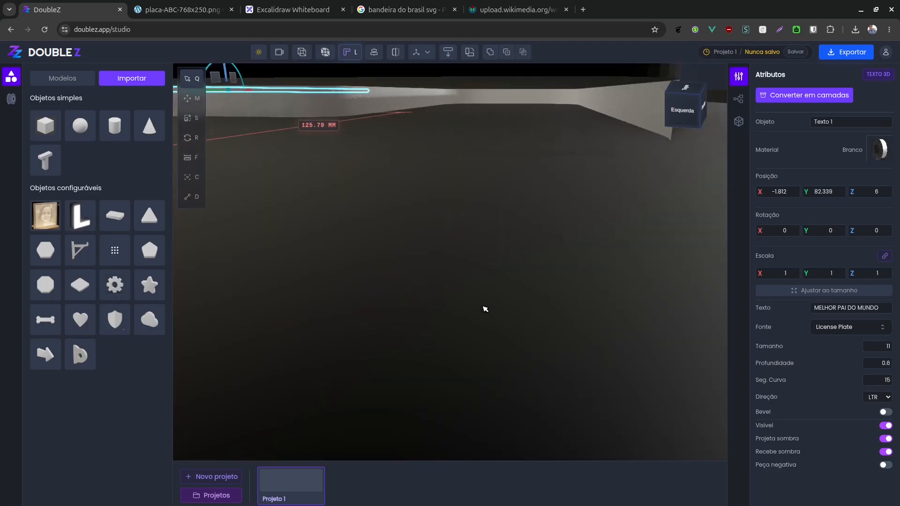
- Try to sink the large black name text into the plate by snapping its upper edge to its lower edge
scroll(476, 302, "down", 2)
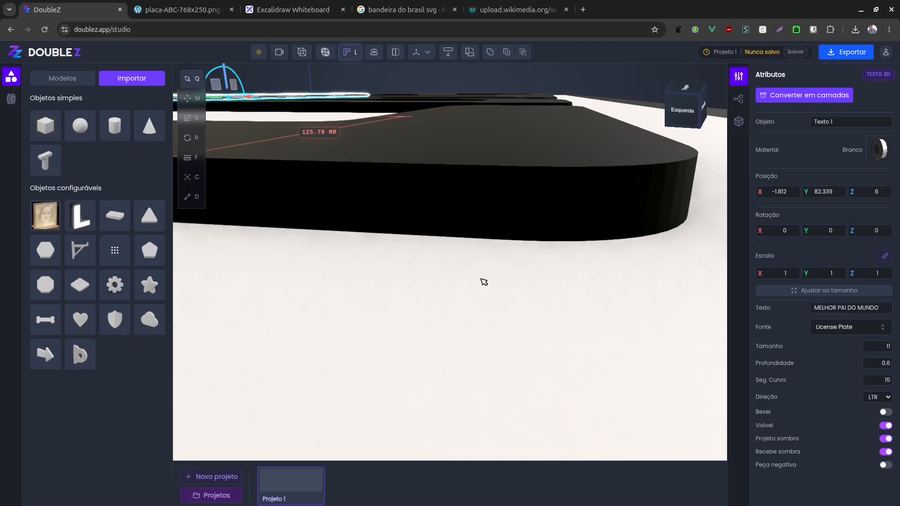
scroll(481, 273, "down", 2)
scroll(484, 267, "down", 2)
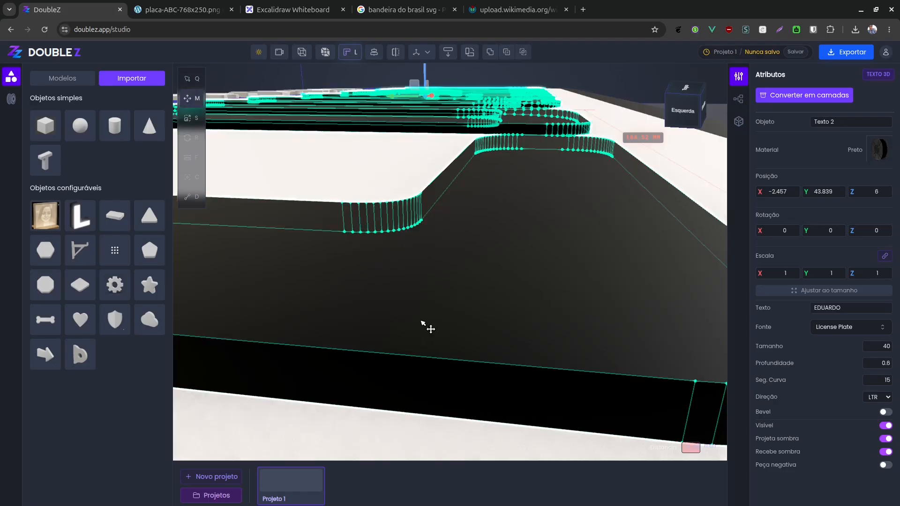
scroll(476, 318, "down", 2)
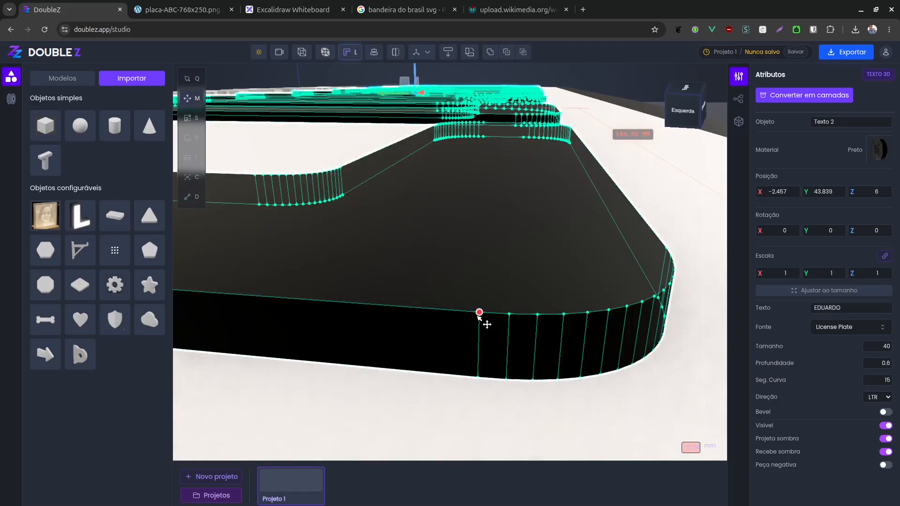
left_click(478, 313)
left_click(479, 317)
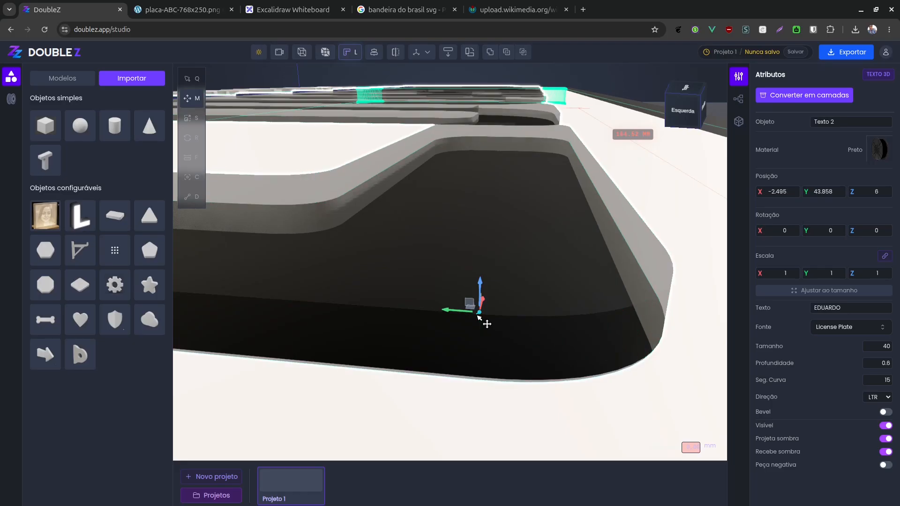
left_click(478, 317)
left_click_drag(478, 317, 488, 384)
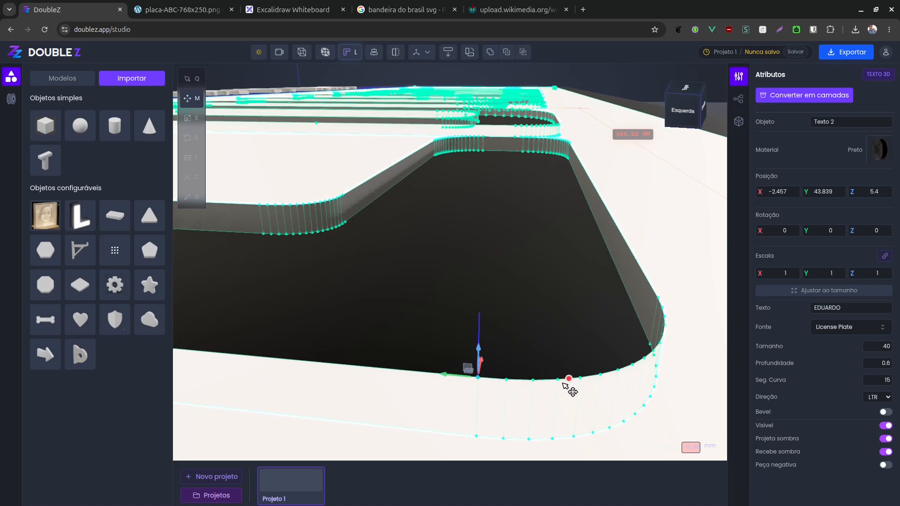
left_click_drag(585, 381, 592, 303)
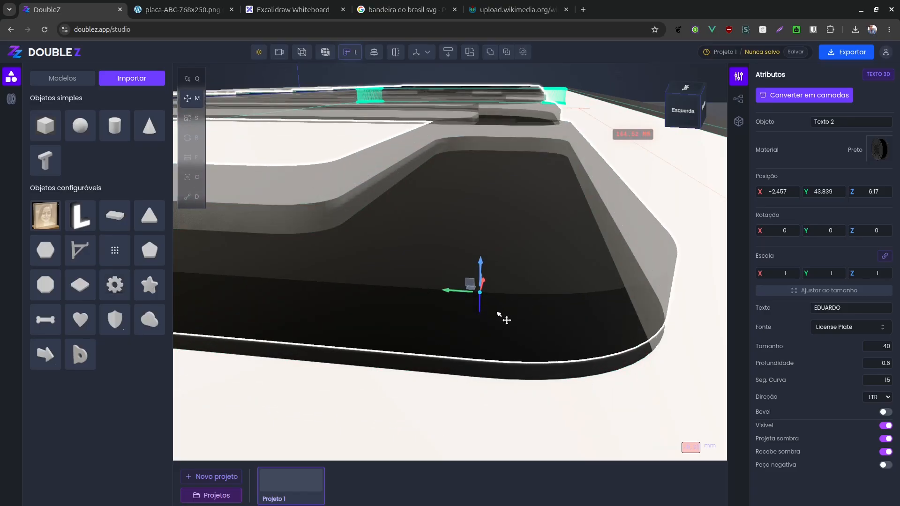
left_click_drag(533, 310, 636, 353)
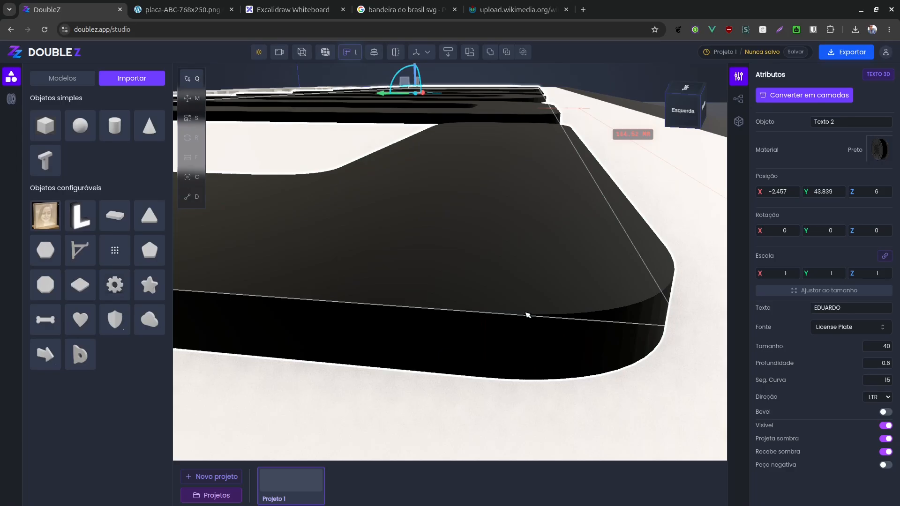
- Lower the large black name text into the plate to Z 5.4 by snapping its top edge to the plate surface
key("m")
left_click_drag(512, 318, 563, 385)
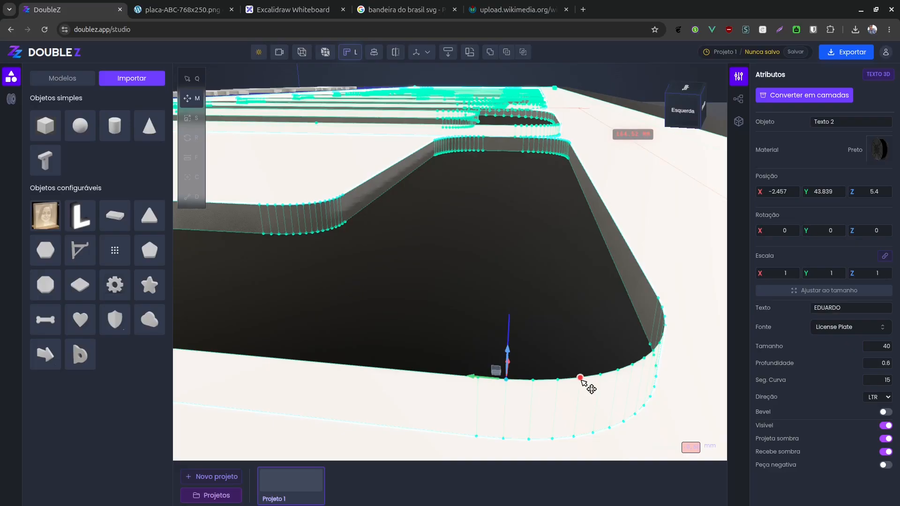
key("q")
- Lower the white MELHOR PAI DO MUNDO text into the blue band to Z 5.4 and clear the selection
left_click_drag(605, 308, 450, 301)
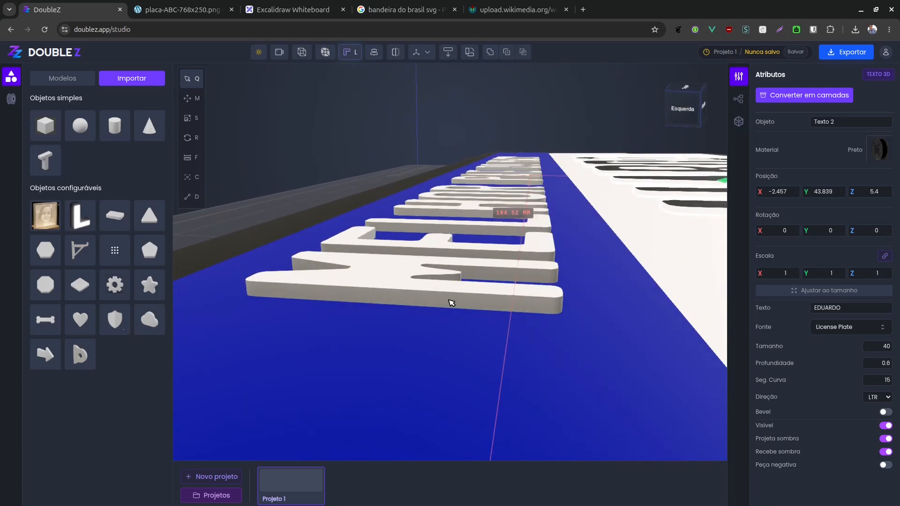
left_click(452, 303)
key("m")
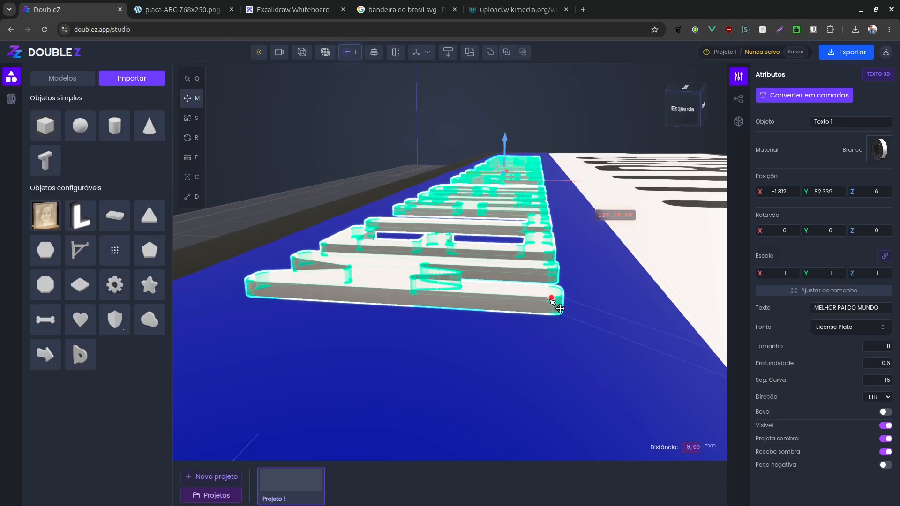
scroll(445, 302, "up", 2)
scroll(435, 301, "up", 3)
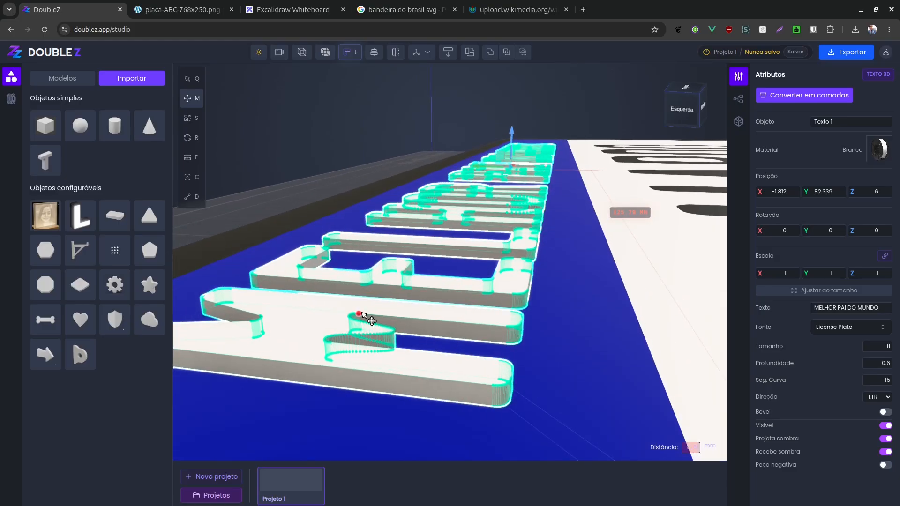
left_click(362, 313)
key("z")
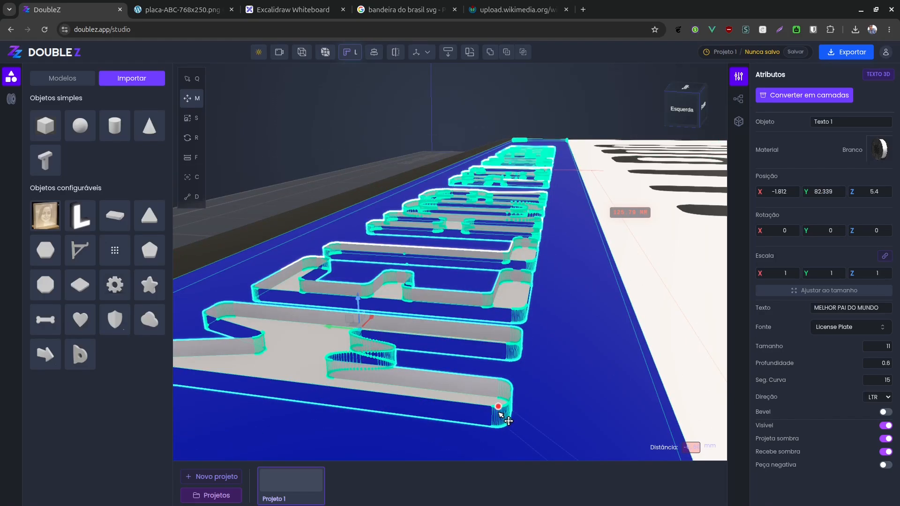
left_click(330, 222)
key("Escape")
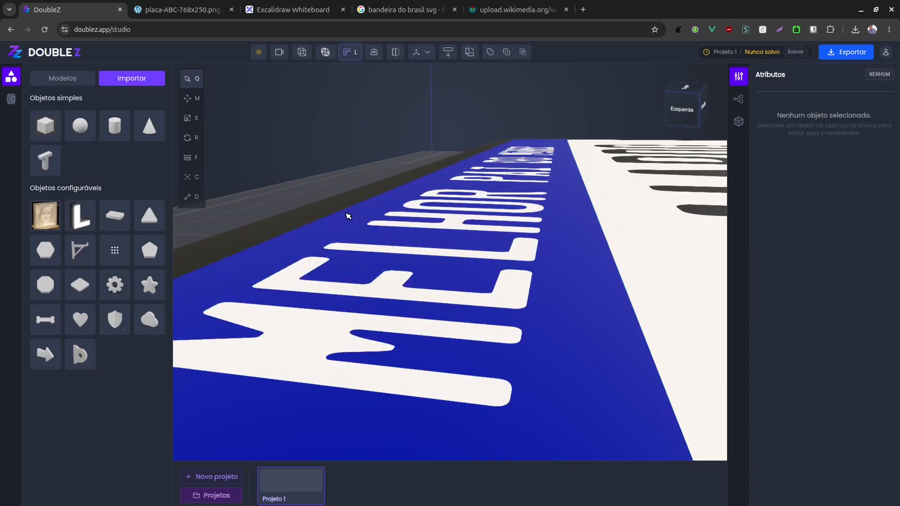
- Examine the whole plate from above and the empty end of the blue band beside MUNDO
scroll(370, 211, "down", 10)
left_click_drag(545, 285, 477, 341)
right_click_drag(477, 341, 453, 315)
scroll(605, 265, "up", 5)
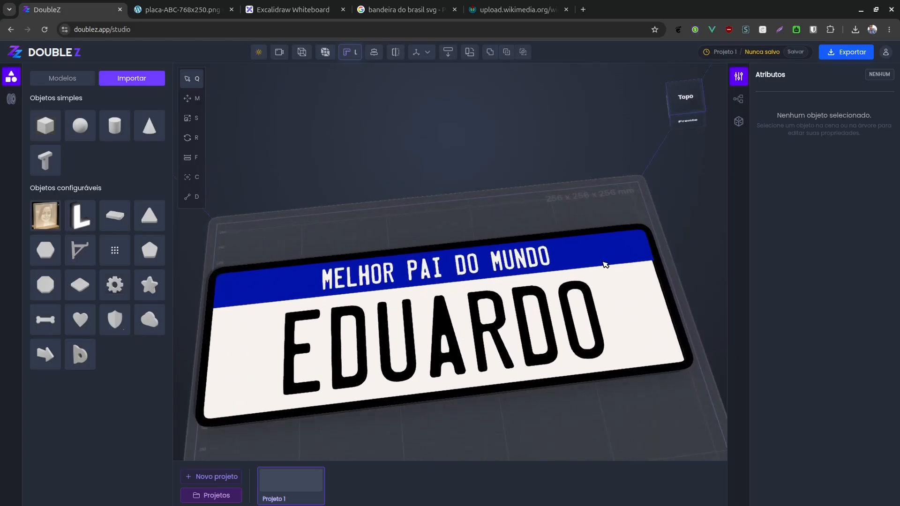
right_click_drag(634, 240, 474, 289)
mouse_move(485, 289)
left_mouse_down()
mouse_move(475, 289)
mouse_move(488, 297)
mouse_move(478, 302)
mouse_move(480, 287)
left_mouse_up()
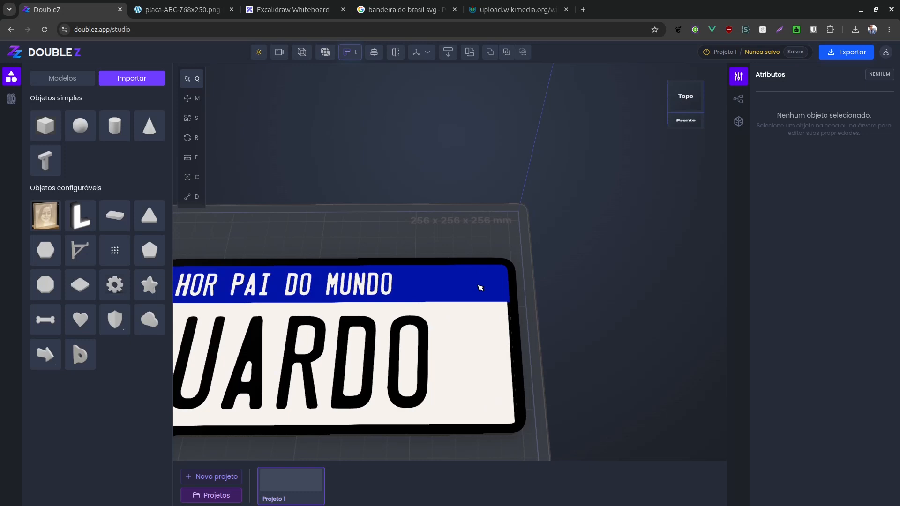
scroll(480, 287, "up", 4)
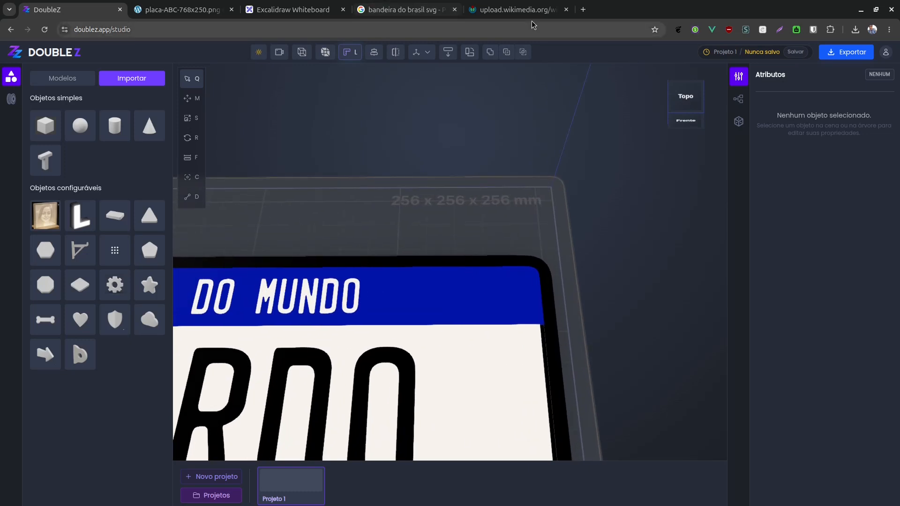
- Reopen the original Flag_of_Brazil.svg on Wikimedia from the Wikipedia result in the image search and check its file extension
left_click(519, 12)
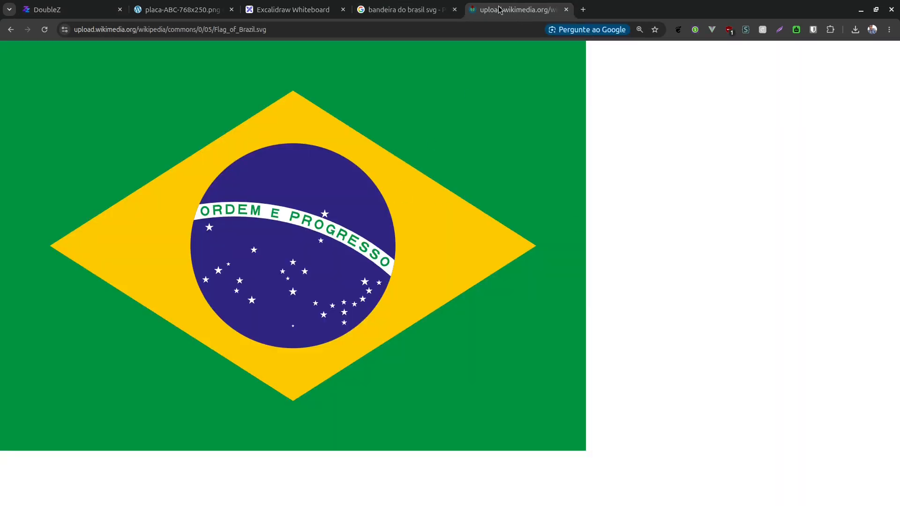
left_click(567, 10)
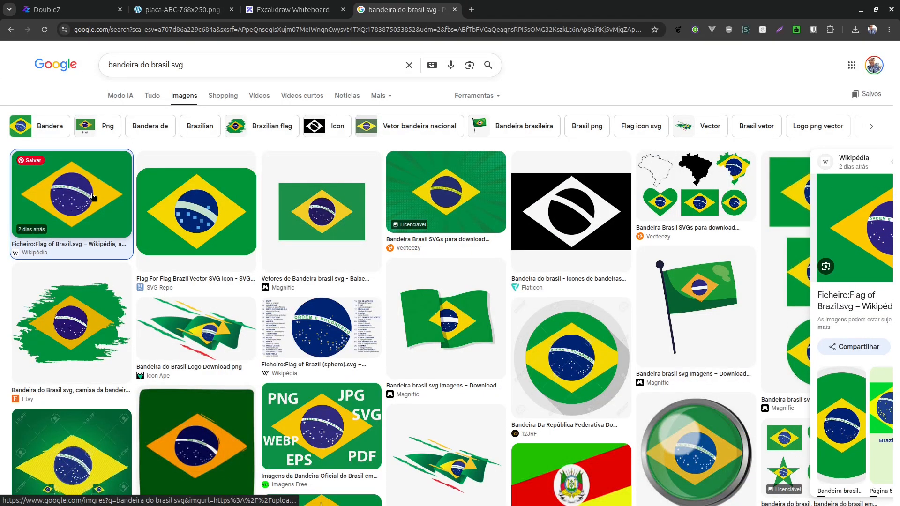
left_click(72, 251)
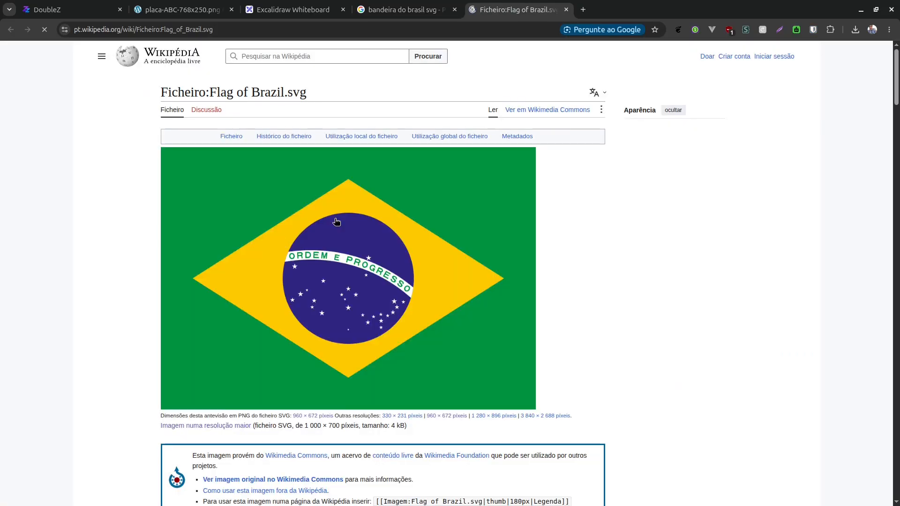
left_click(269, 248)
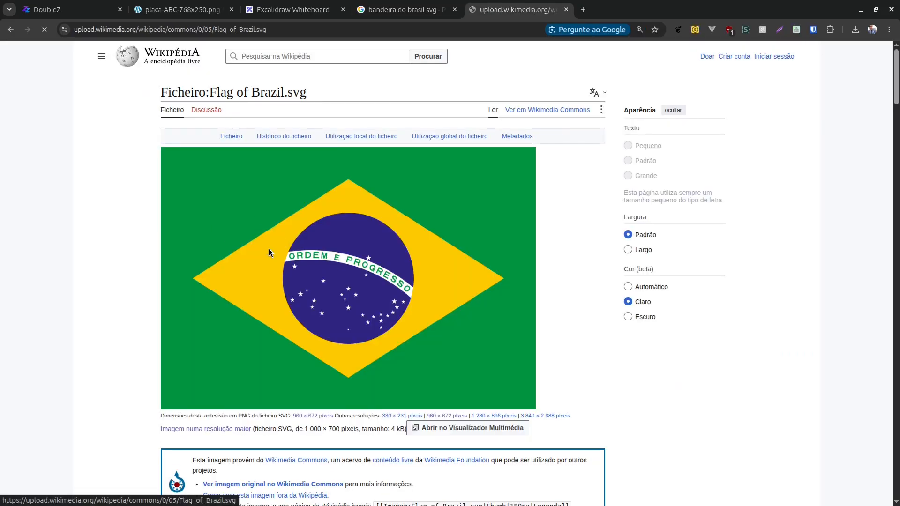
double_click(259, 29)
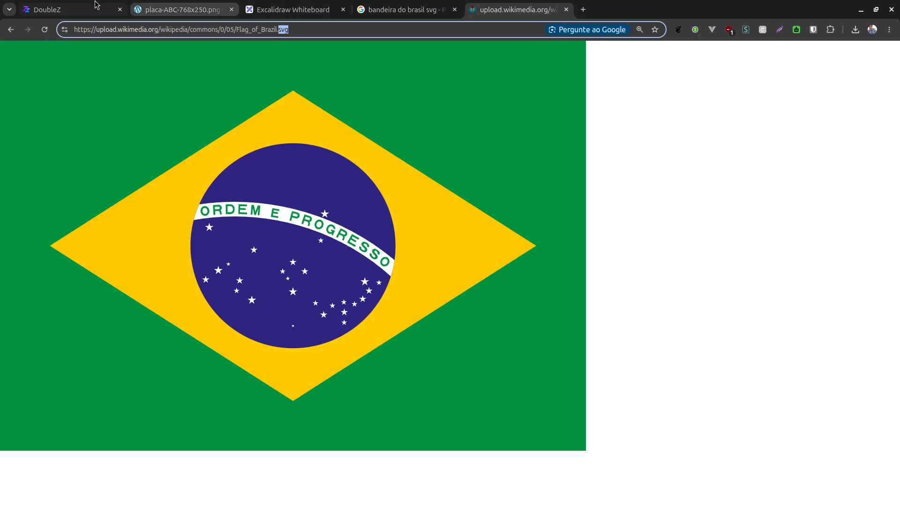
- Switch back to DoubleZ and import Flag_of_Brazil (2).svg from the Downloads folder
left_click(47, 15)
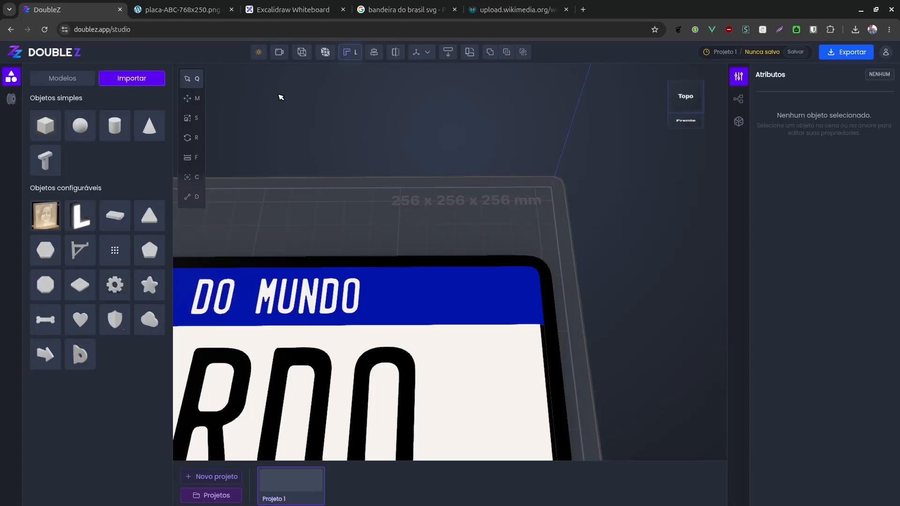
left_click(139, 80)
scroll(328, 281, "down", 7)
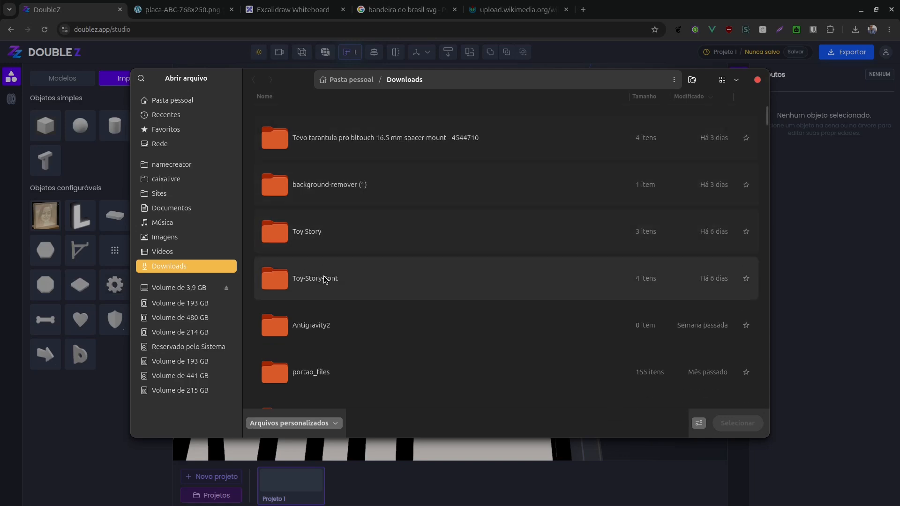
scroll(326, 342, "down", 4)
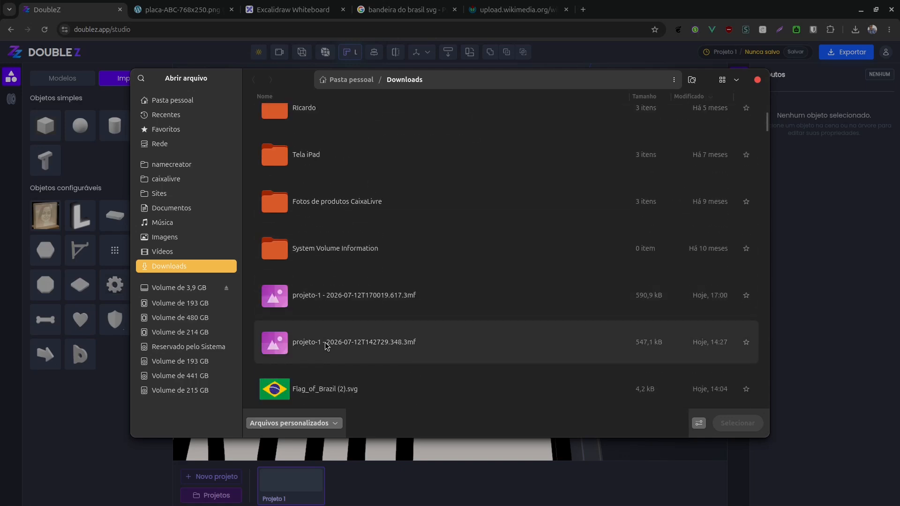
left_click(316, 382)
left_click(737, 428)
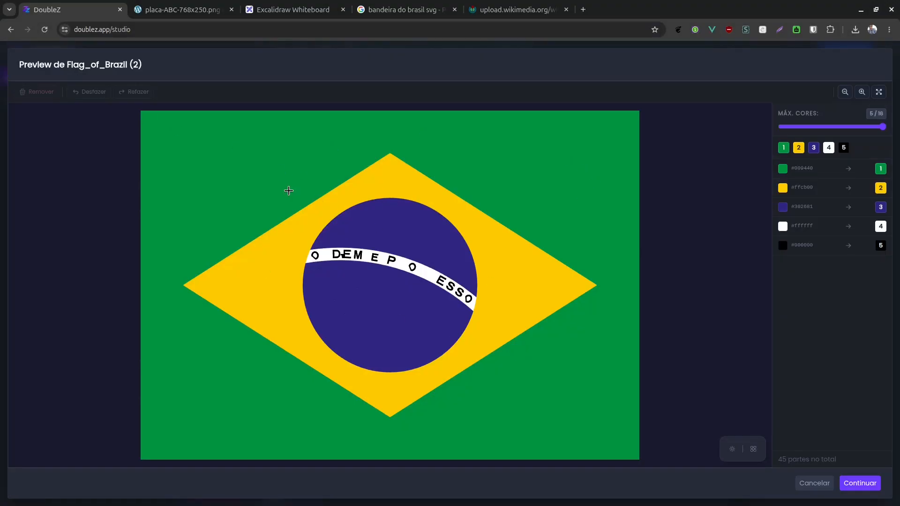
- Examine the lettering on the flag's white band in the import preview and compare it with the flag on the reference plate image
scroll(494, 257, "up", 3)
scroll(382, 279, "down", 3)
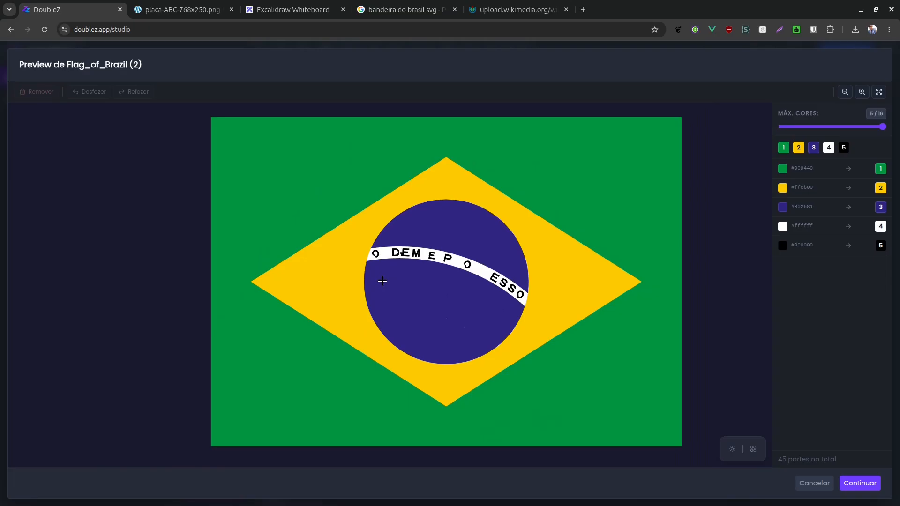
scroll(403, 317, "up", 4)
scroll(424, 154, "up", 3)
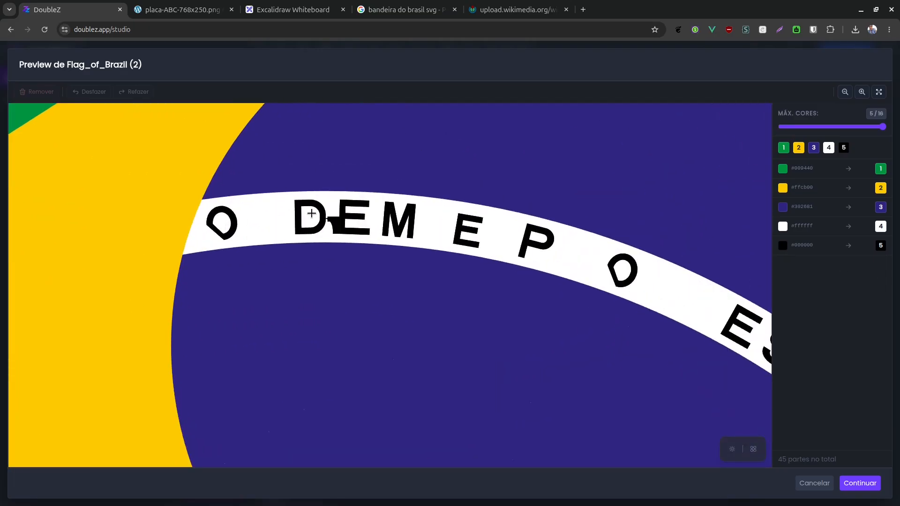
scroll(400, 235, "down", 3)
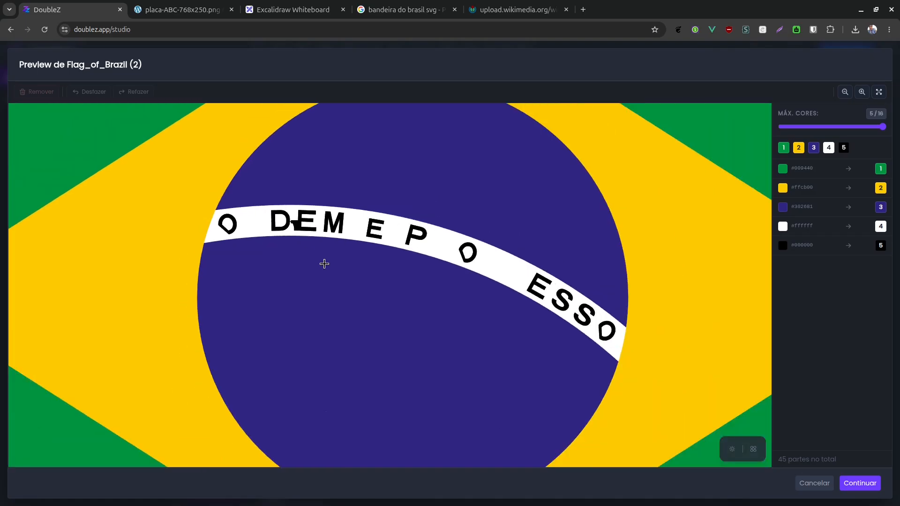
scroll(366, 261, "down", 2)
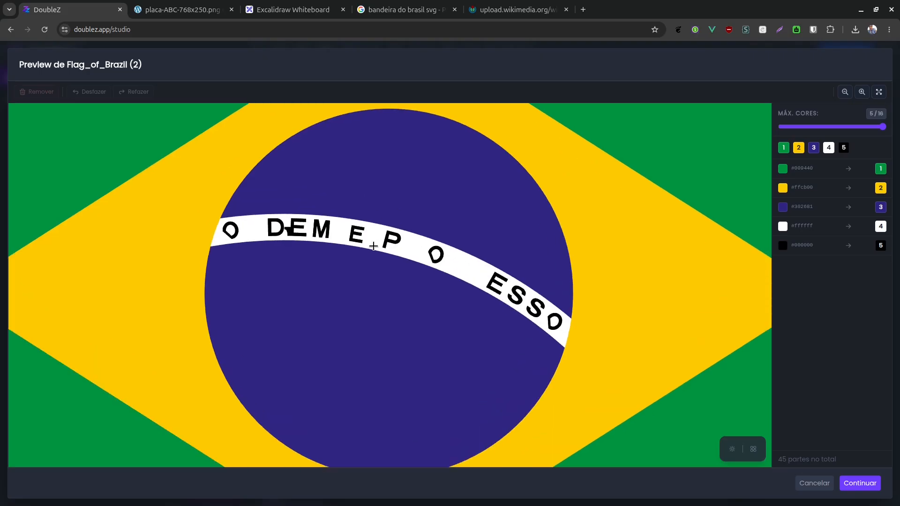
left_click(169, 9)
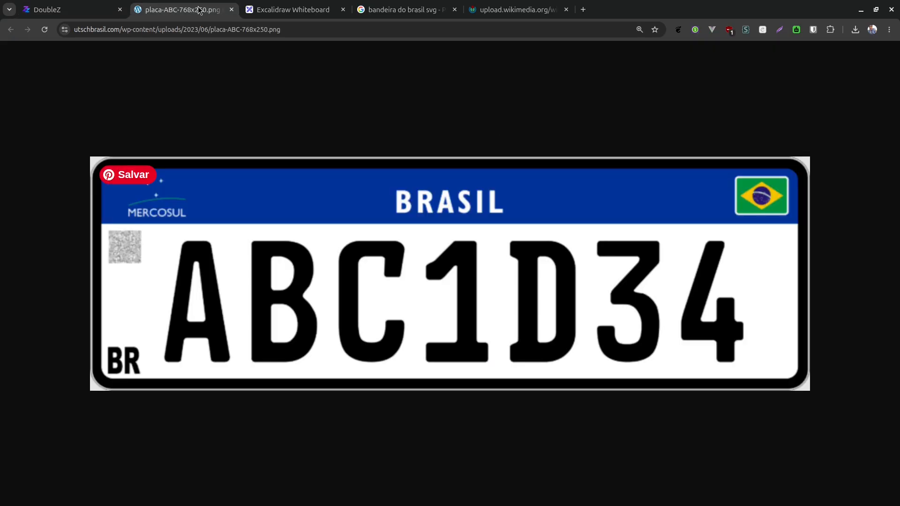
left_click(80, 15)
scroll(550, 322, "down", 2)
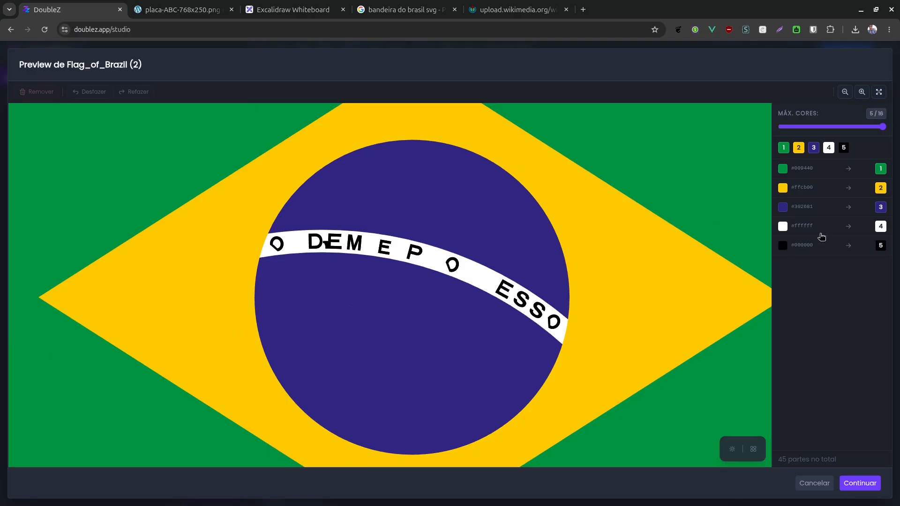
- Remap the flag's black lettering to white, colour 4, and continue with the import
left_click(881, 246)
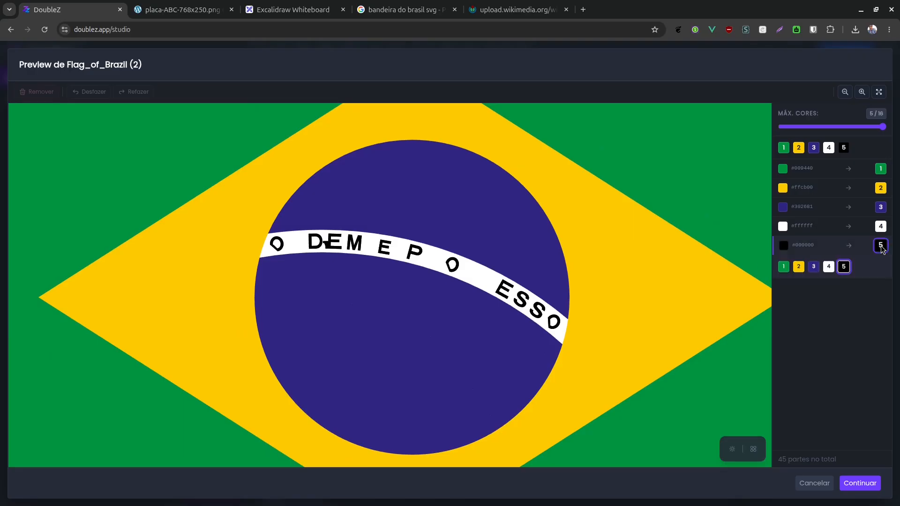
left_click(830, 266)
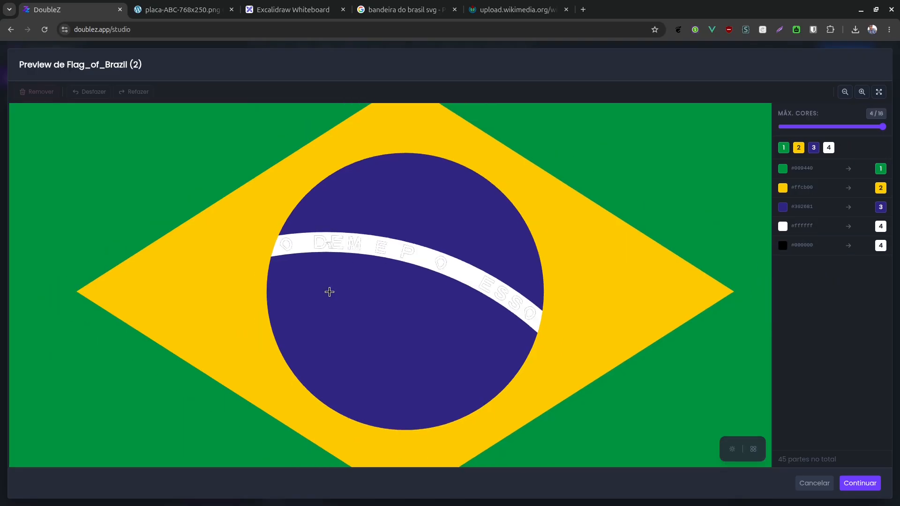
scroll(328, 288, "down", 3)
scroll(488, 235, "up", 2)
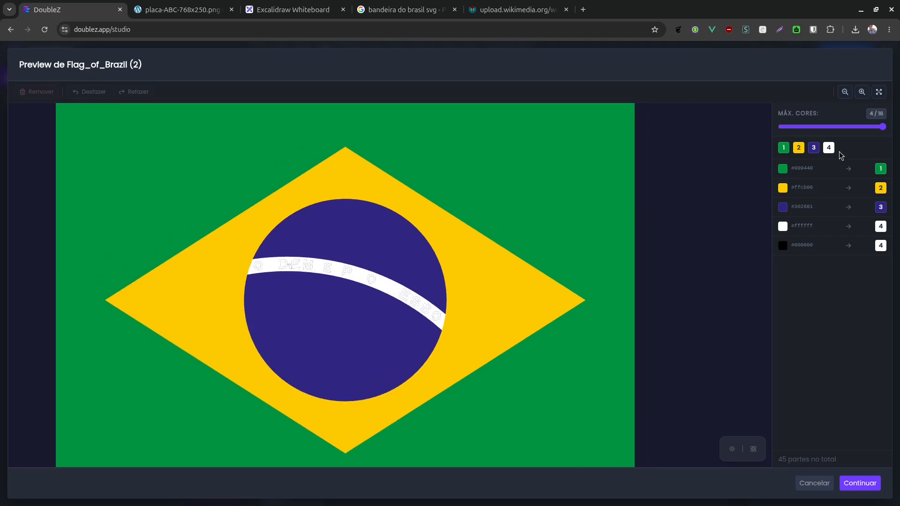
left_click(867, 486)
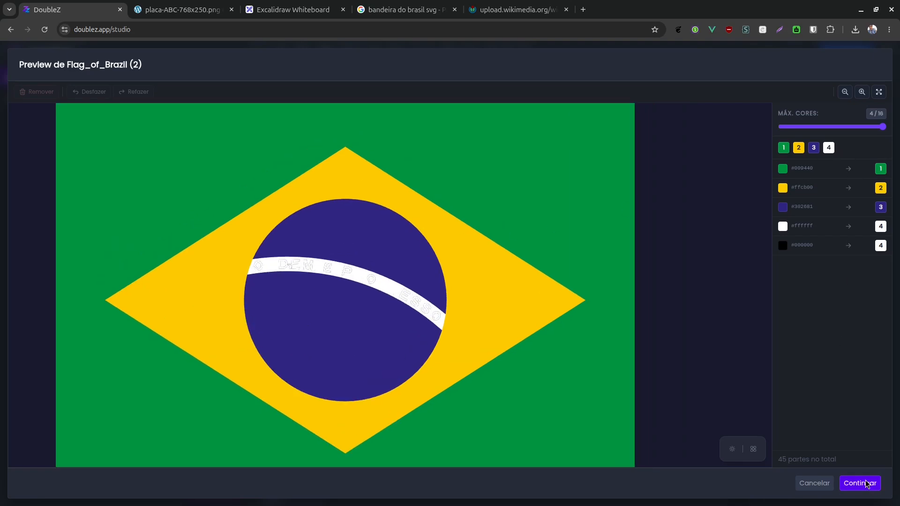
- Assign the Verde bandeira material to the flag's green and Cor #F8C300 to its yellow
left_click(865, 485)
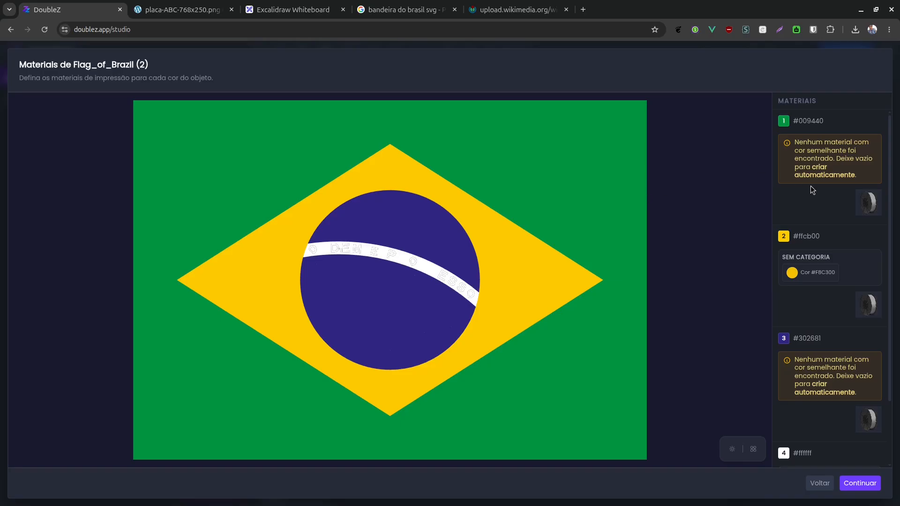
left_click(873, 207)
scroll(842, 293, "down", 3)
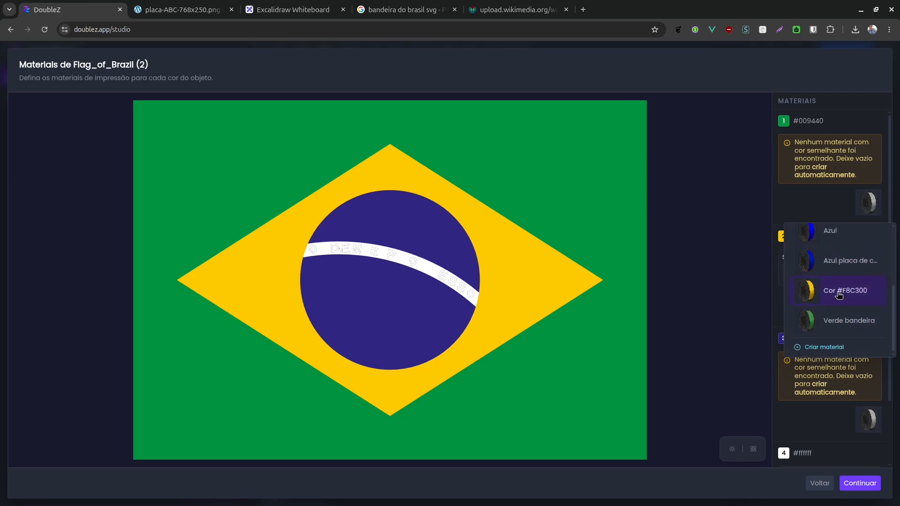
left_click(846, 322)
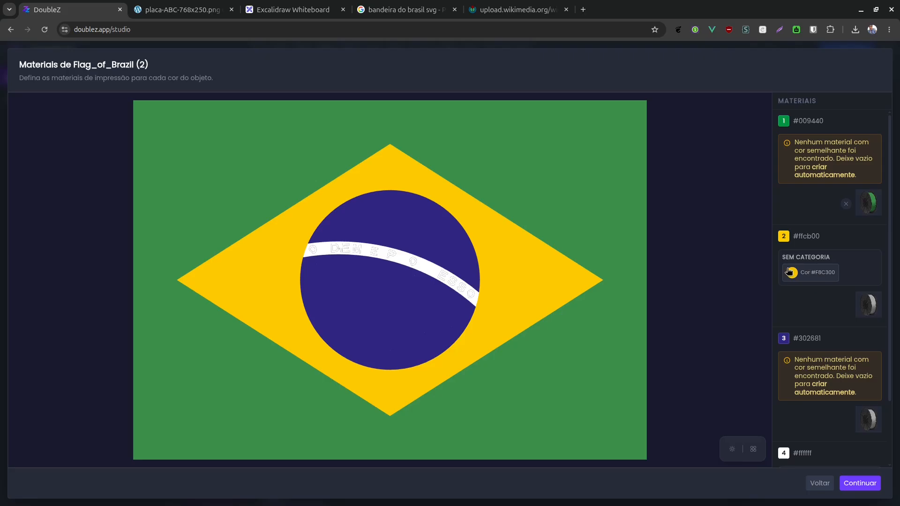
left_click(813, 277)
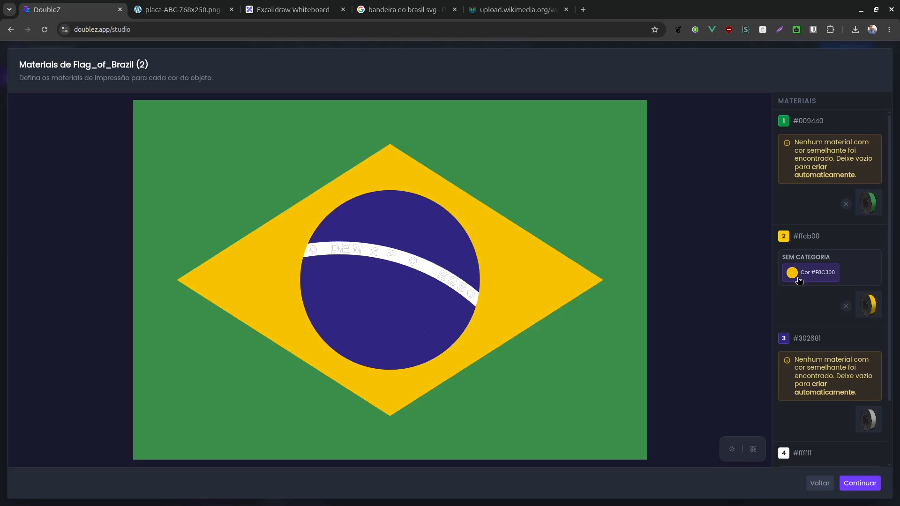
scroll(815, 282, "down", 2)
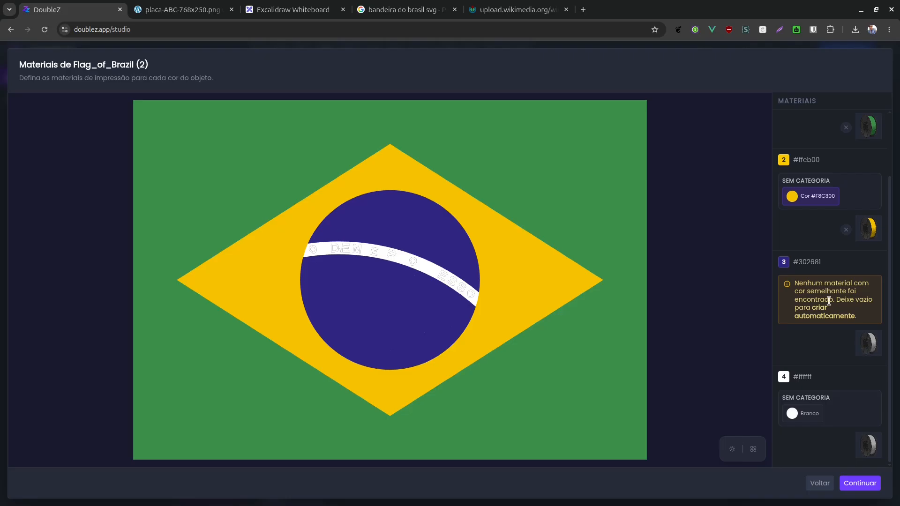
- Assign a blue material to the flag's circle colour 3 and Branco to colour 4, and continue to the dimensions
left_click(868, 347)
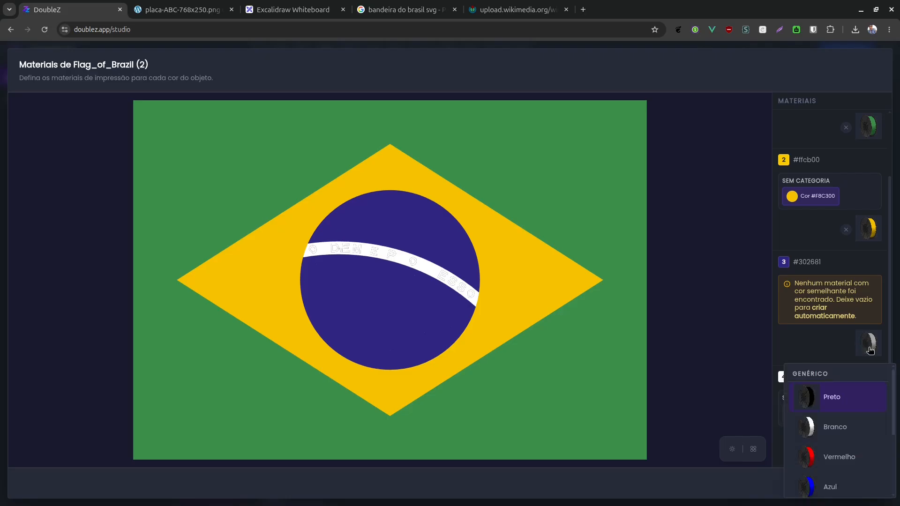
left_click(850, 405)
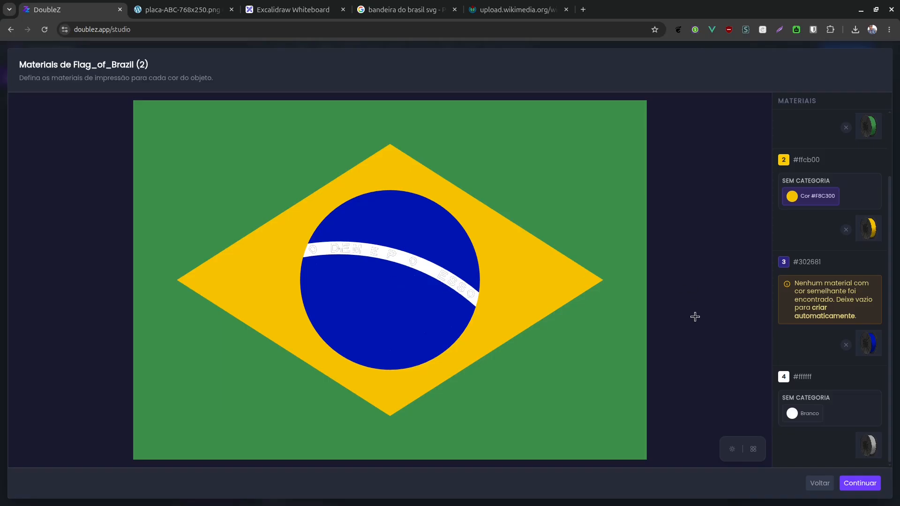
scroll(696, 314, "down", 1)
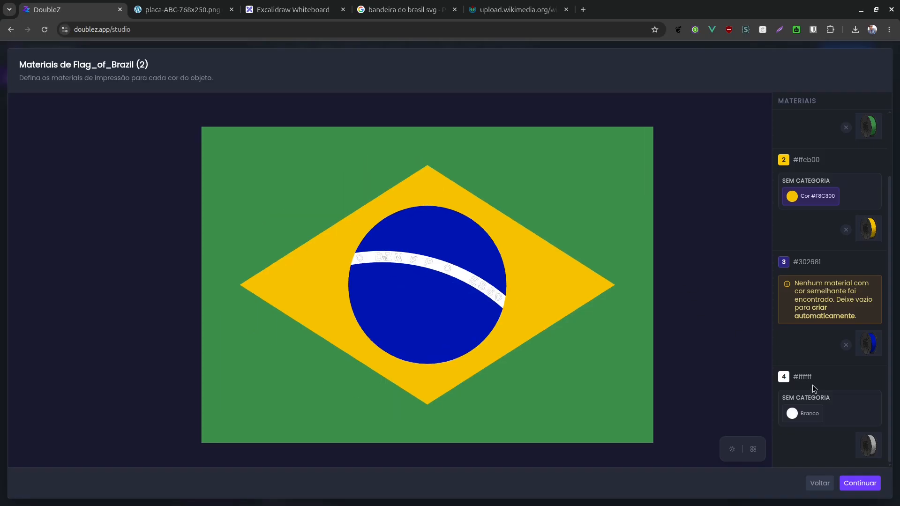
left_click(804, 415)
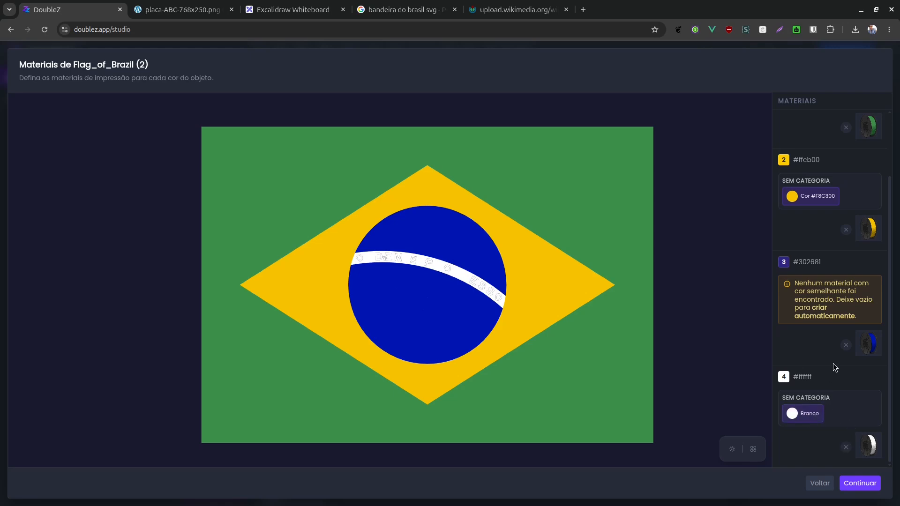
left_click(862, 482)
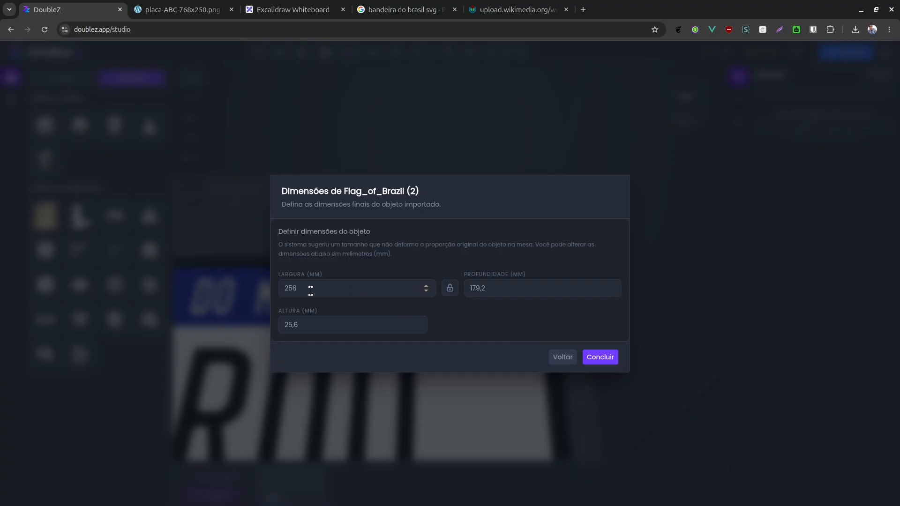
- Set the imported flag to 22 mm wide and 1 mm high and place it at the right end of the blue band
left_click_drag(310, 291, 271, 286)
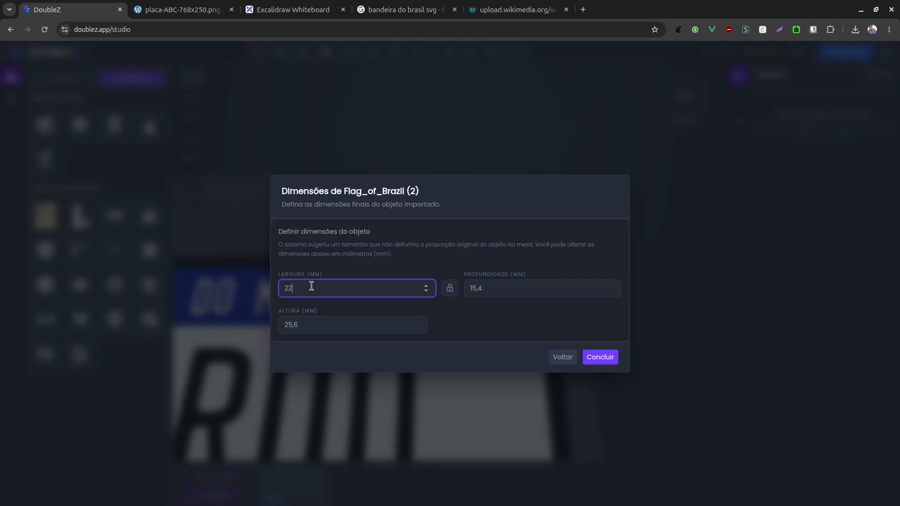
key("Tab")
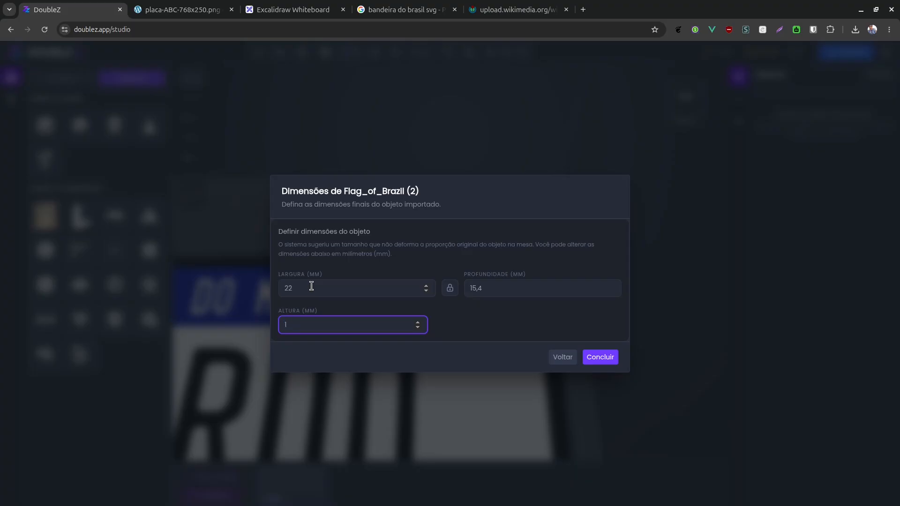
left_click(602, 357)
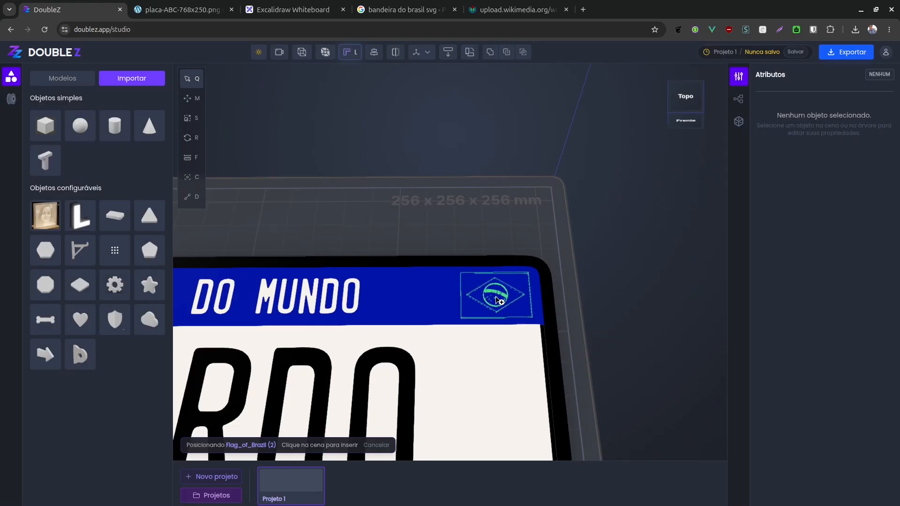
left_click(496, 298)
scroll(580, 290, "up", 4)
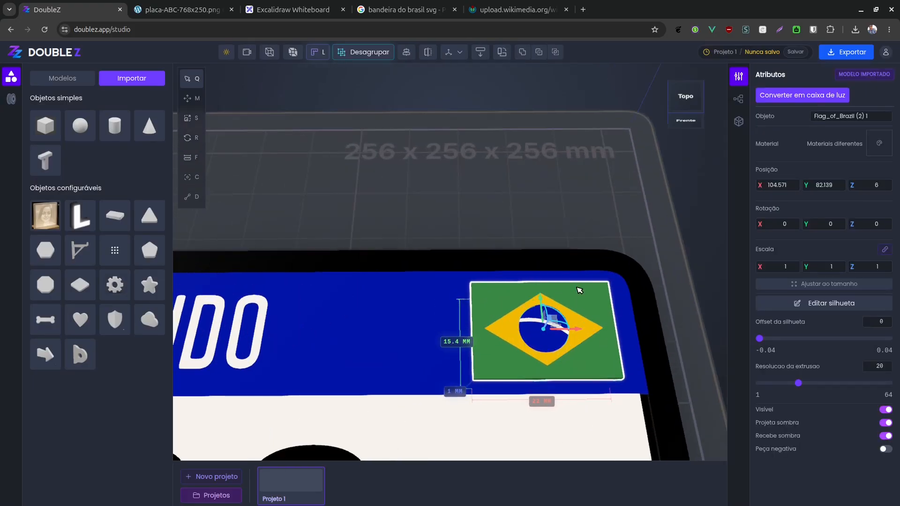
- Compare the flag's placement on the blue band from above with the reference plate image
left_click(684, 102)
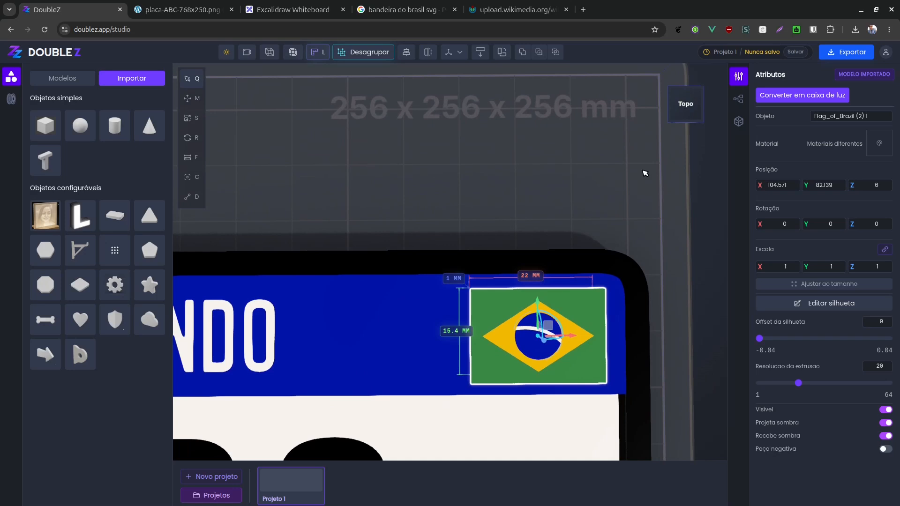
left_click(586, 213)
scroll(561, 349, "down", 1)
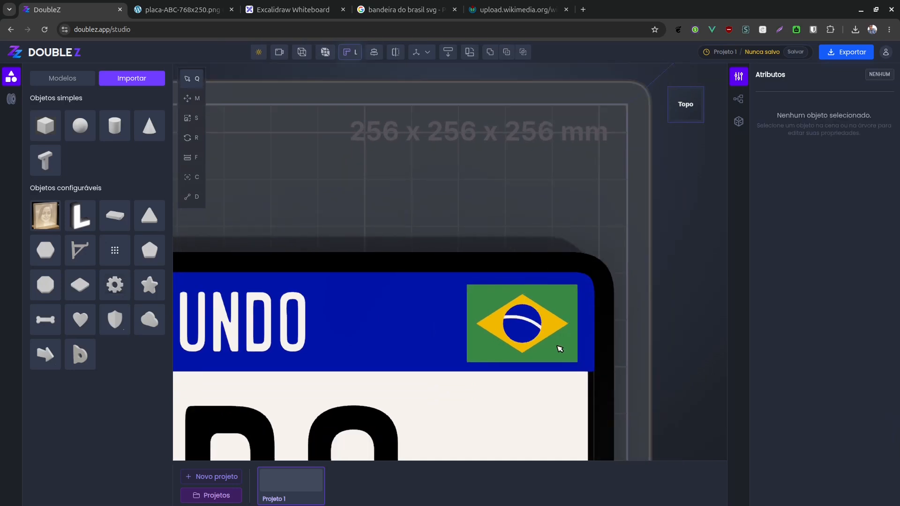
left_click(181, 9)
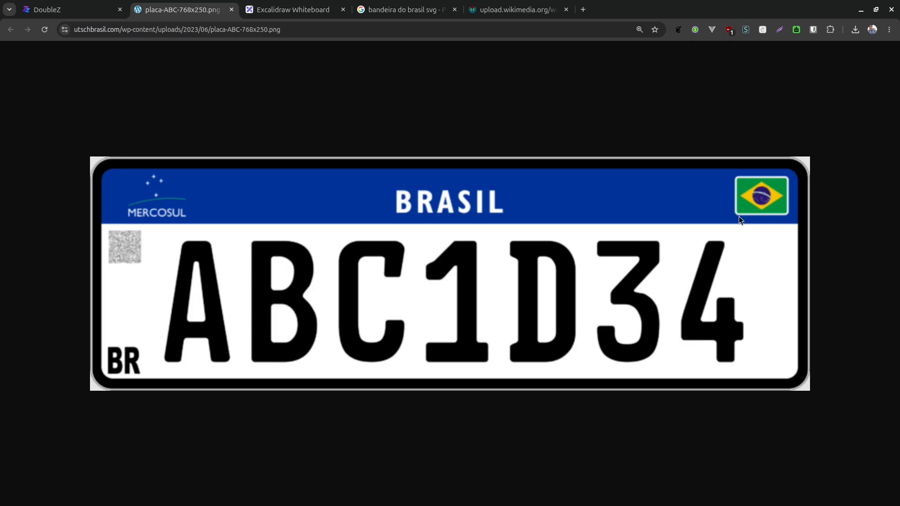
left_click(50, 9)
- Raise the flag clear of the plate to a Z position of about 23.65 mm
left_click_drag(502, 328, 555, 165)
left_click(452, 285)
right_click_drag(564, 202, 488, 192)
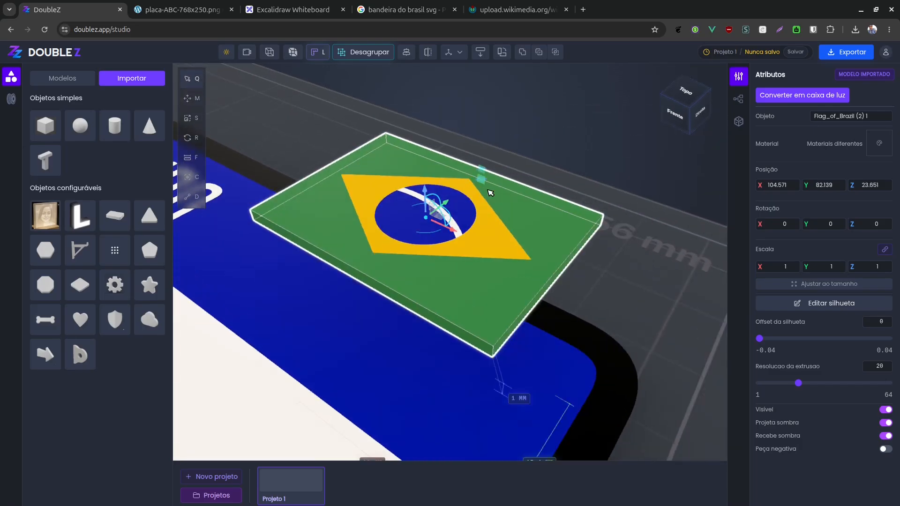
left_click_drag(488, 192, 511, 232)
left_click(529, 163)
left_click_drag(577, 244, 580, 224)
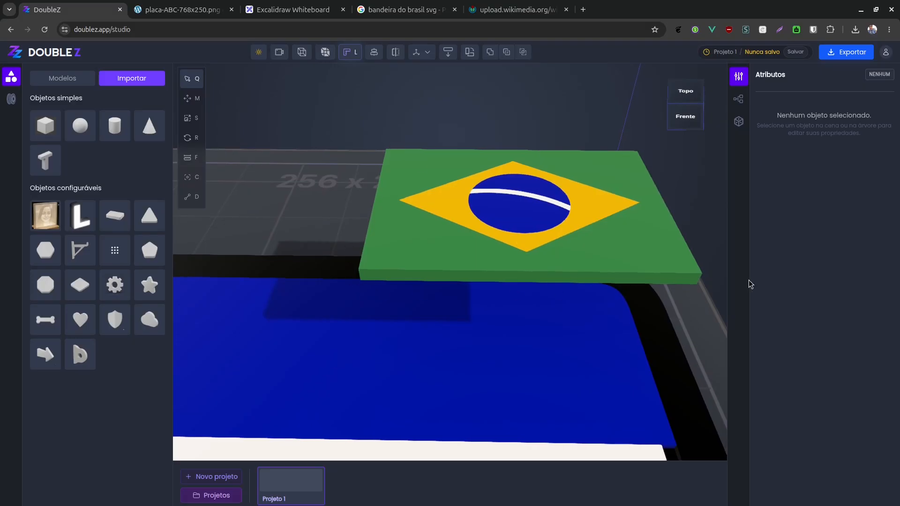
left_click_drag(676, 196, 509, 276)
scroll(509, 276, "down", 5)
scroll(556, 249, "up", 6)
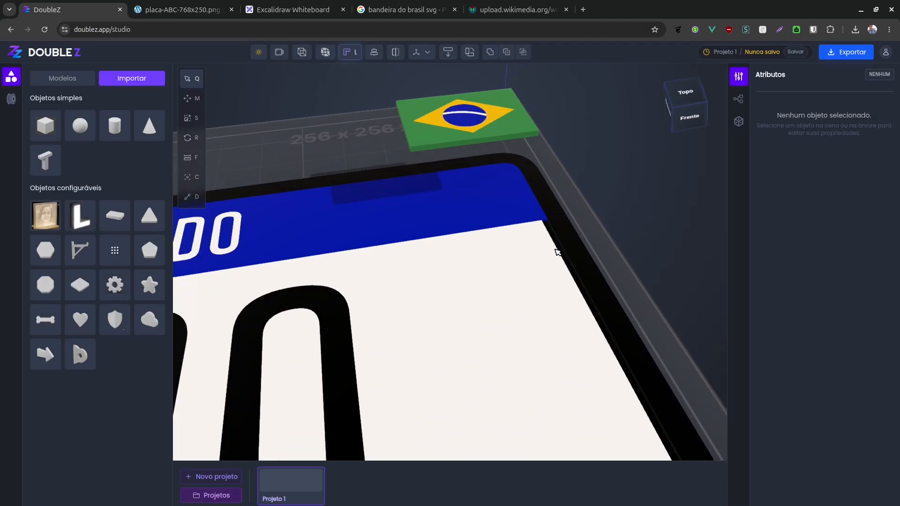
- Examine the seam between the plate's black border and the right edges of the white and blue panels
left_click(571, 262)
left_click_drag(571, 263, 480, 277)
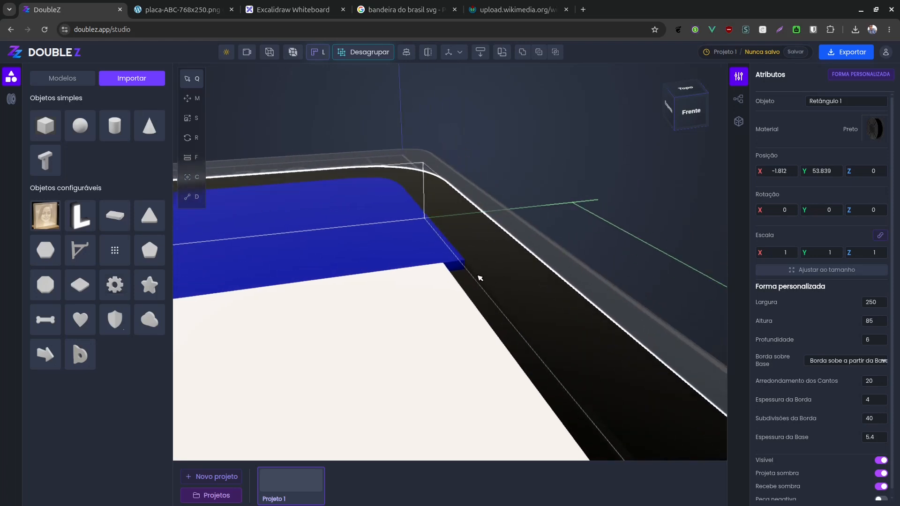
scroll(479, 274, "up", 3)
scroll(478, 274, "up", 10)
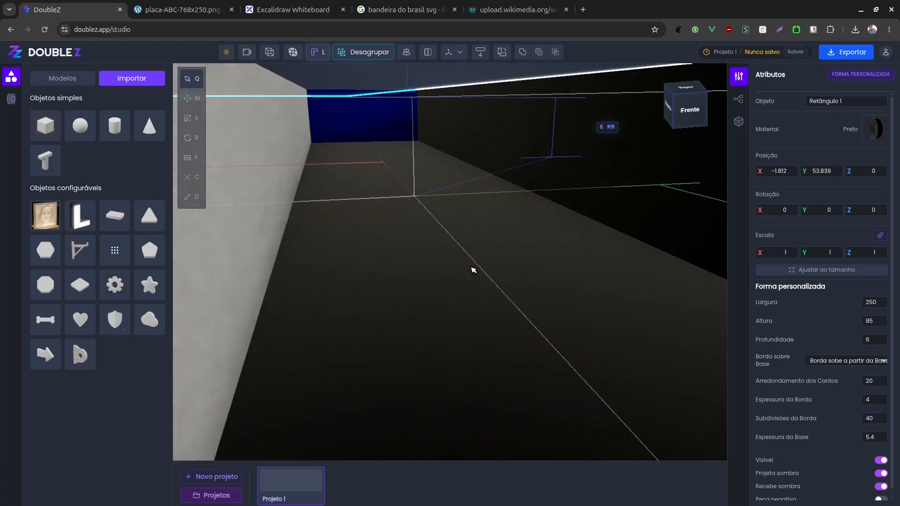
scroll(473, 272, "down", 10)
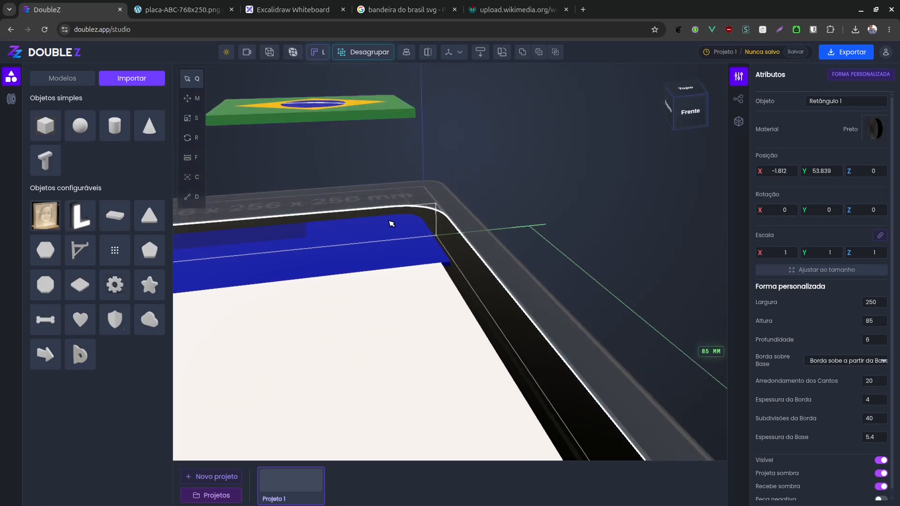
left_click_drag(535, 336, 437, 344)
left_click(553, 351)
key("ctrl+z")
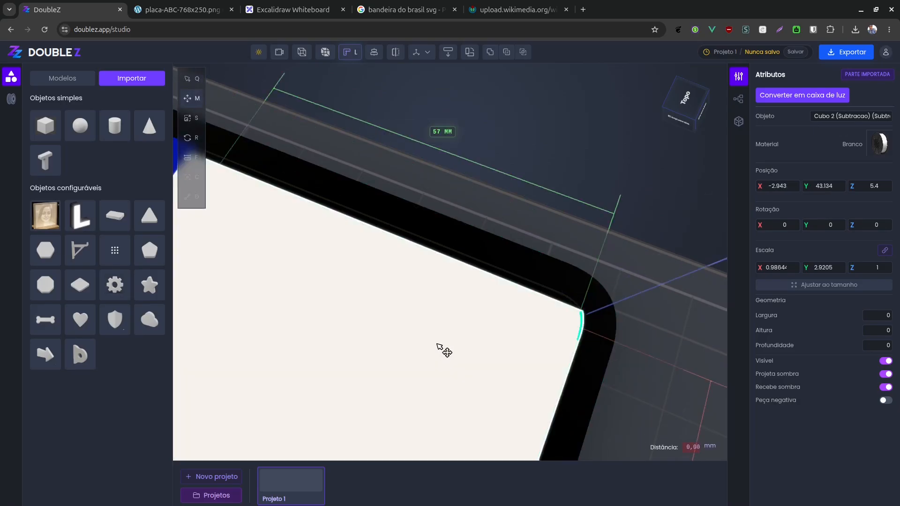
left_click_drag(509, 360, 545, 375)
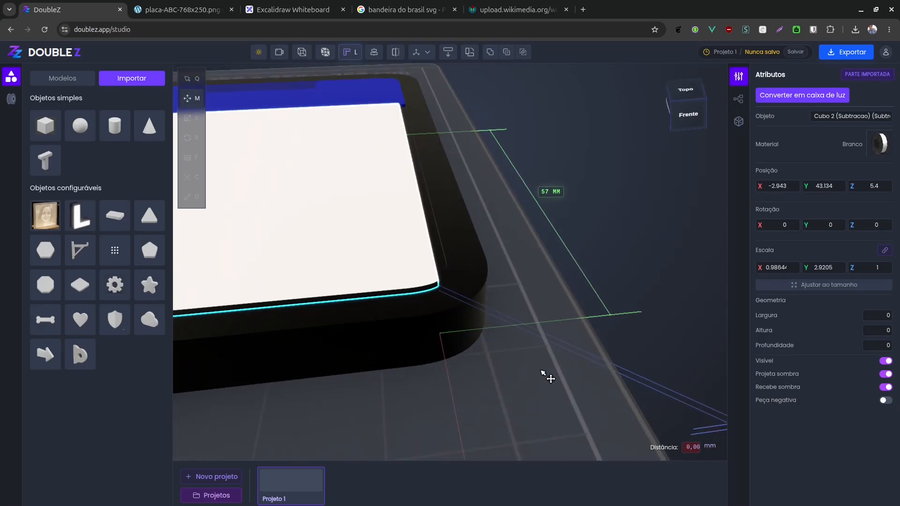
- Insert a 20 mm cube on the plate's right border, near the junction of the blue band and white panel
left_click(51, 128)
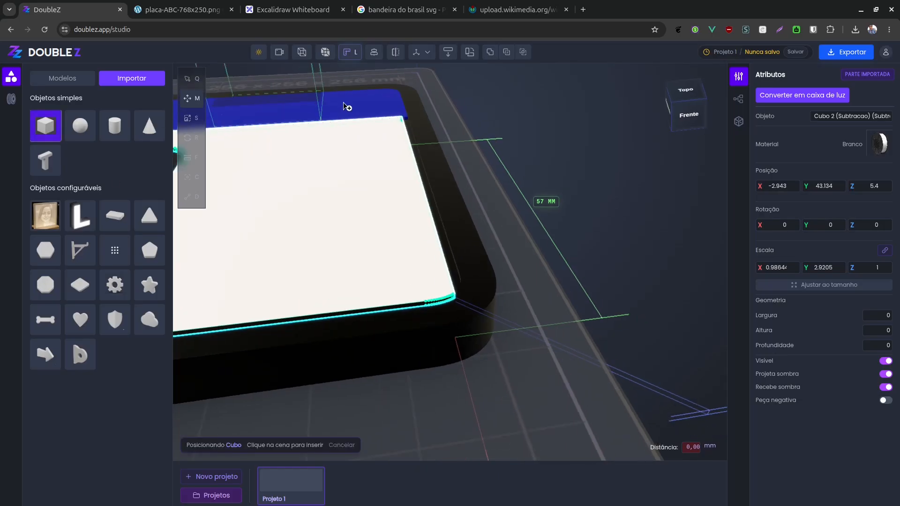
left_click(424, 131)
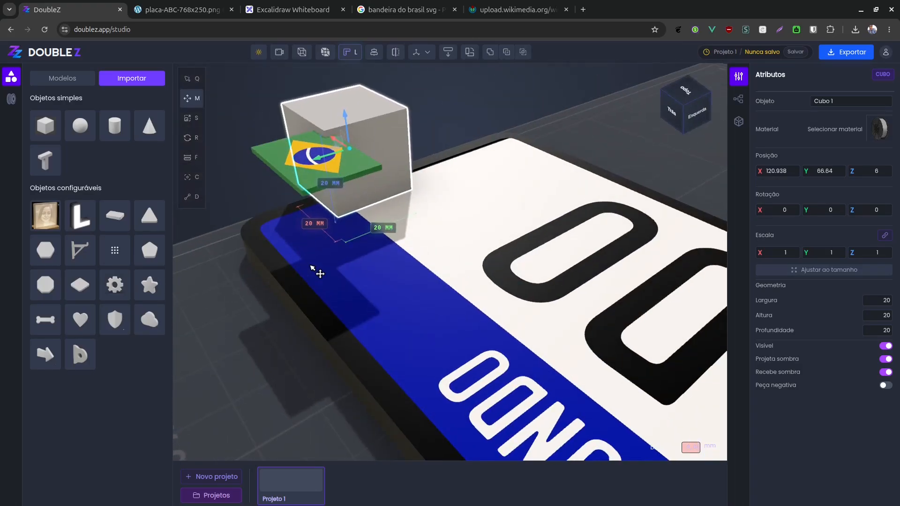
scroll(316, 273, "up", 5)
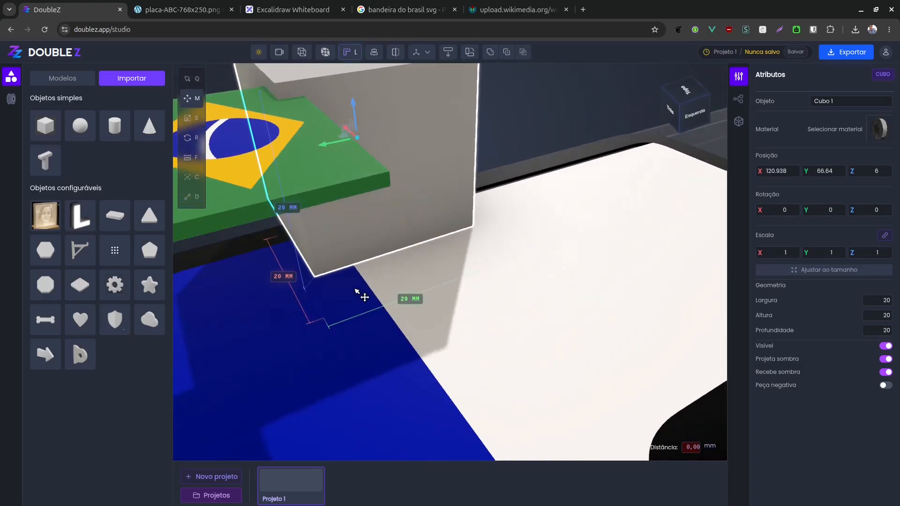
- Align the cube's lower corner with the white panel's upper right corner, at about X 127.9, Y 62.34, Z 5.4
left_click_drag(313, 272, 263, 217)
scroll(338, 236, "up", 1)
scroll(338, 235, "up", 2)
scroll(266, 215, "down", 1)
middle_click_drag(265, 215, 291, 210)
left_click_drag(292, 210, 263, 239)
middle_click_drag(263, 239, 226, 238)
left_click_drag(226, 238, 279, 188)
scroll(300, 192, "up", 1)
middle_click_drag(298, 204, 421, 287)
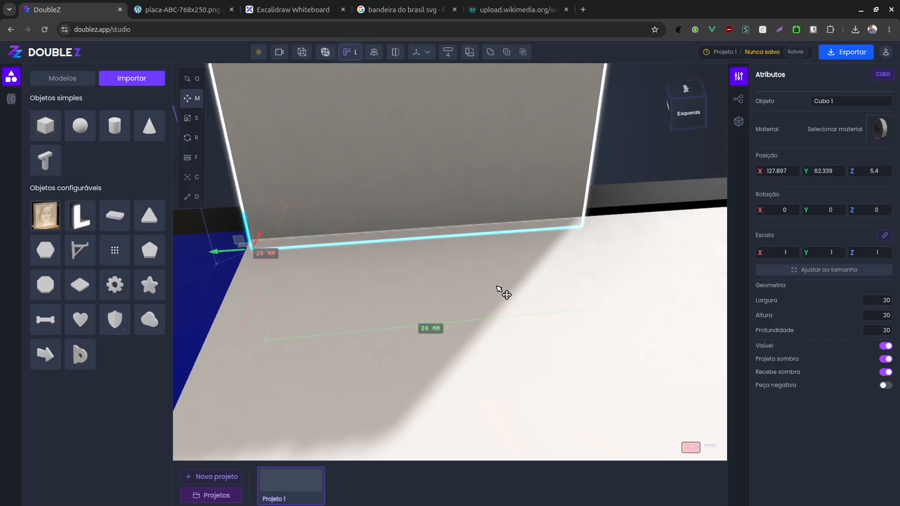
middle_click_drag(602, 312, 429, 246)
scroll(510, 293, "down", 3)
middle_click_drag(513, 296, 504, 264)
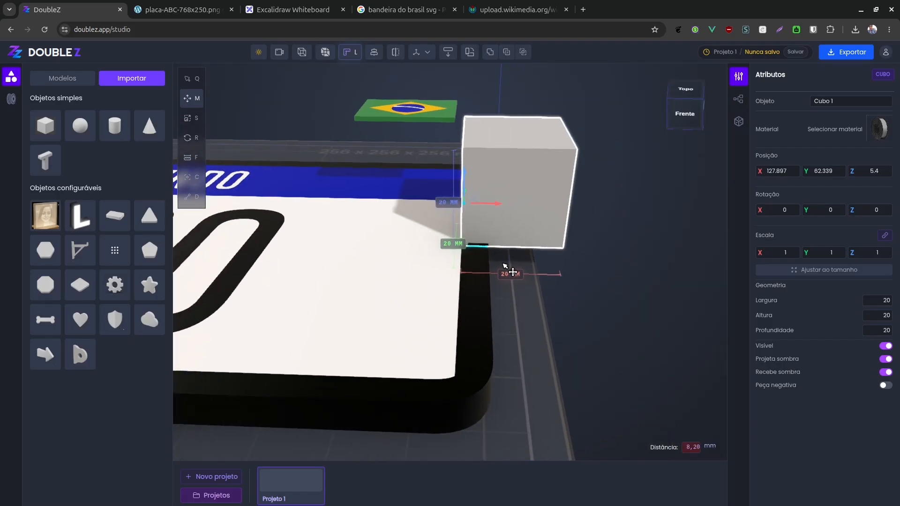
key("q")
- Stretch the cube along the white panel's right edge to a length of about 59.84 mm
middle_click_drag(521, 153, 477, 180)
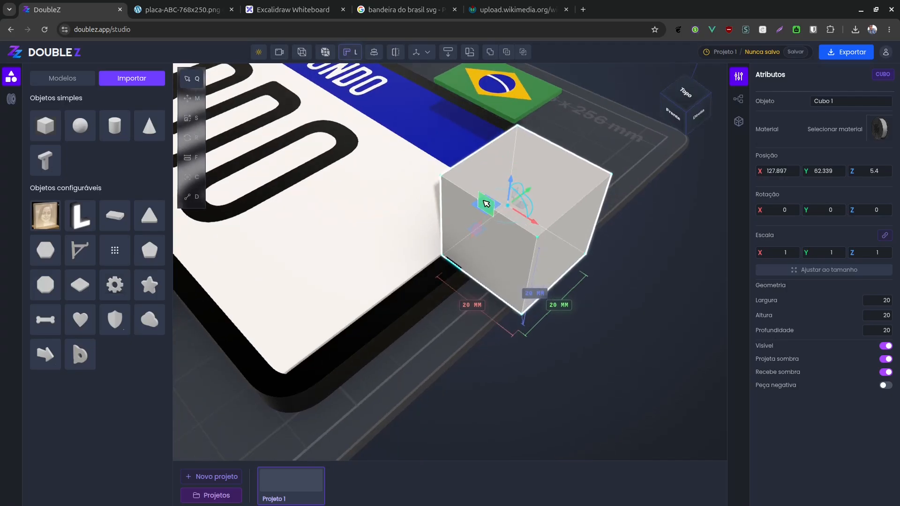
left_click_drag(476, 228, 262, 368)
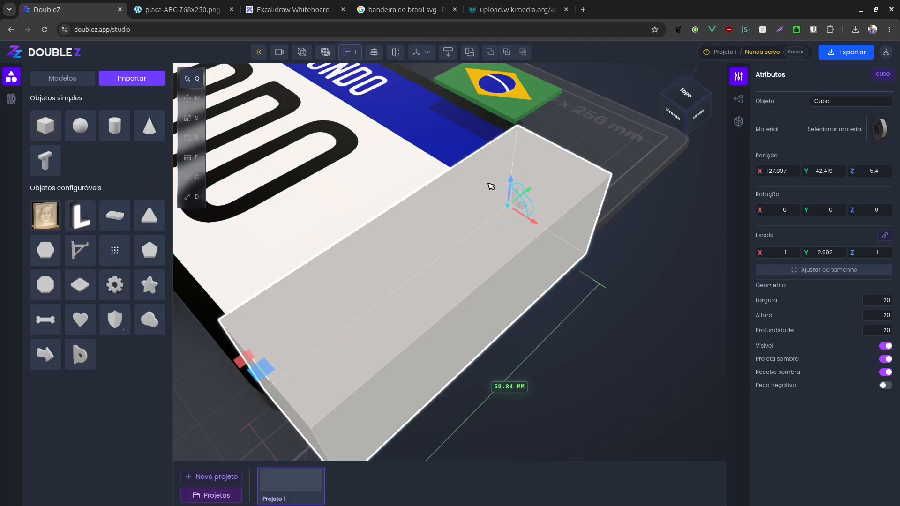
left_click_drag(491, 186, 489, 193)
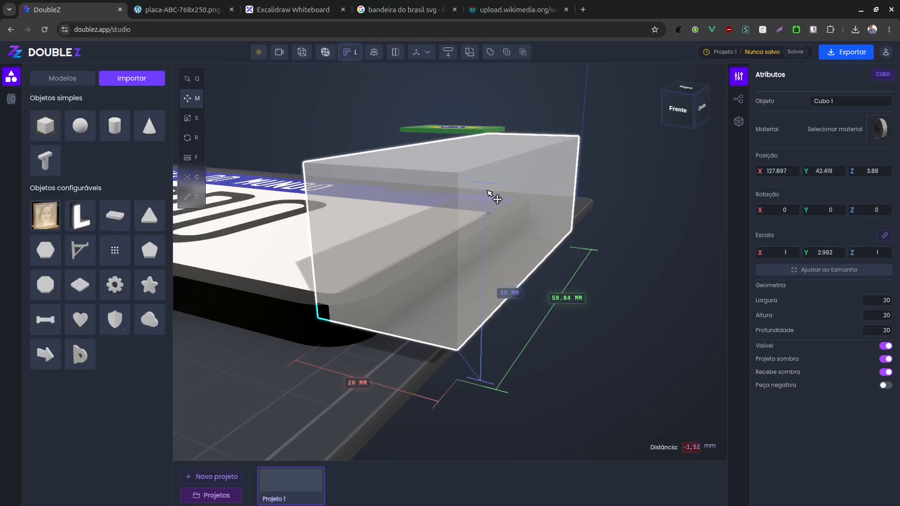
key("Escape")
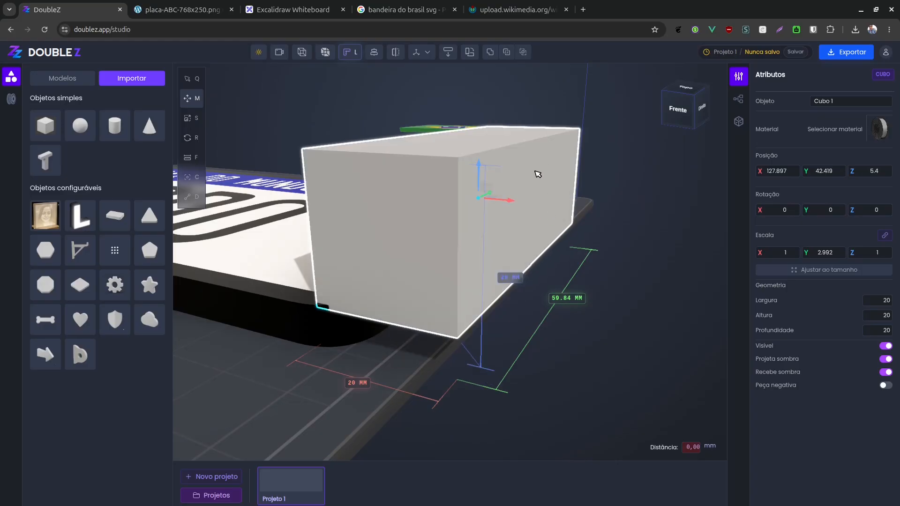
- Narrow the block at the white panel's right edge to about 1.12 mm wide and set its height to 0.6 mm
left_click_drag(529, 162, 424, 163)
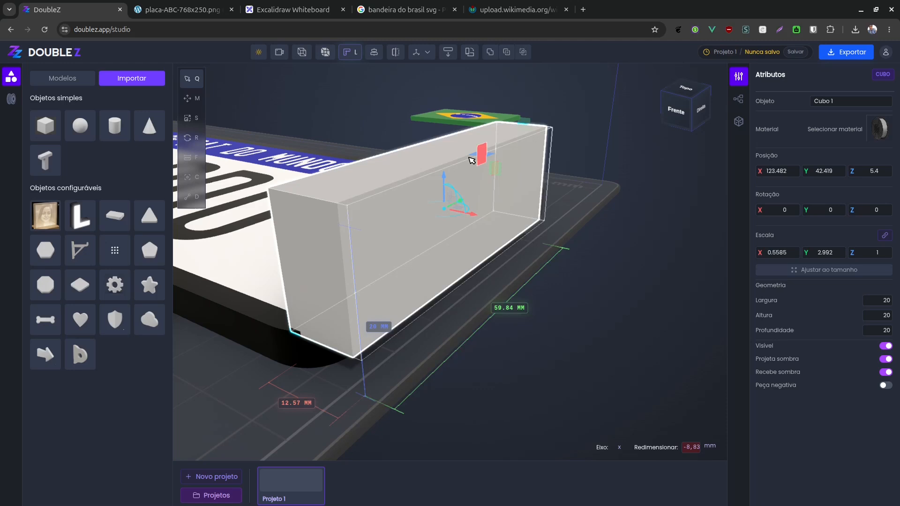
left_click_drag(495, 250, 536, 246)
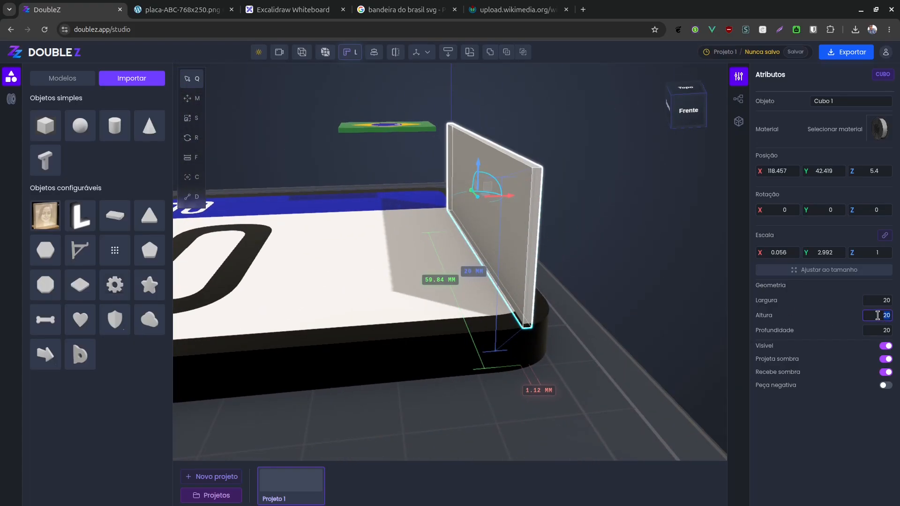
type("0.6")
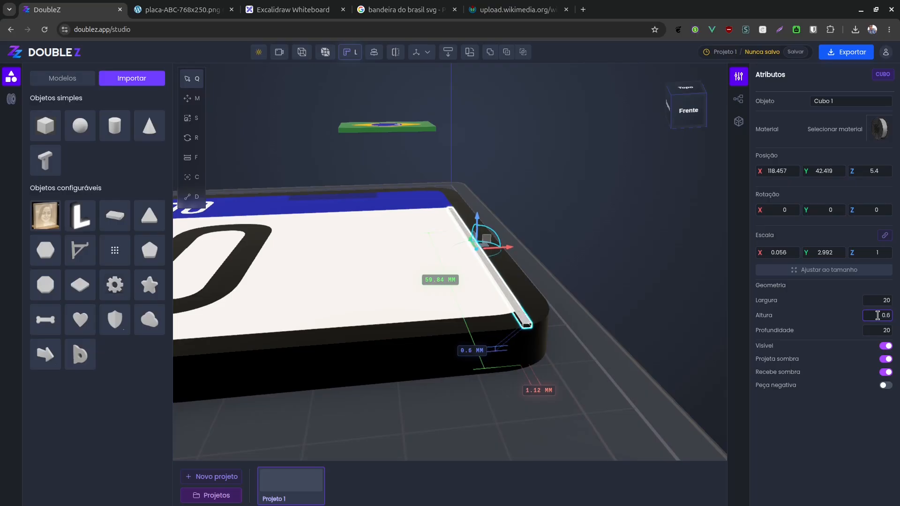
- Lower the thin bar into the plate to about Z 5.142, close to level with the white panel's surface
scroll(579, 309, "up", 5)
right_click_drag(581, 312, 498, 303)
left_click_drag(498, 304, 526, 210)
key("m")
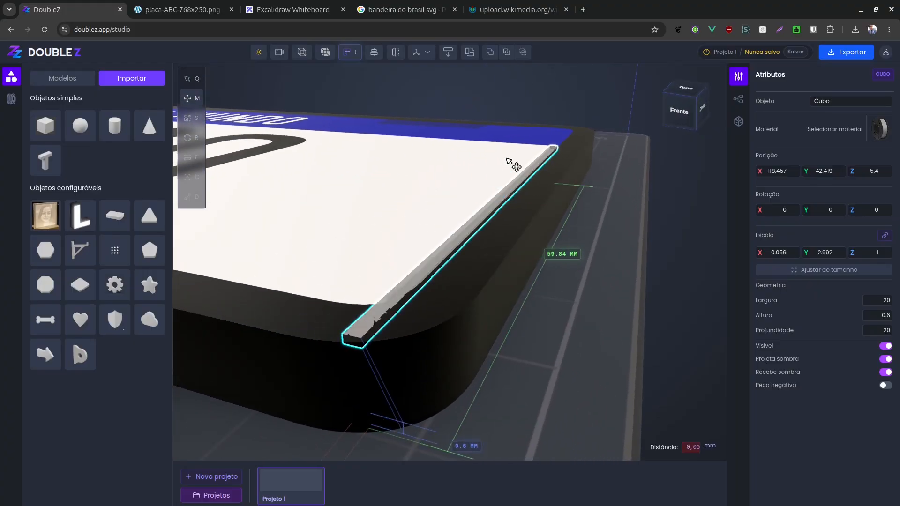
left_click_drag(509, 160, 510, 188)
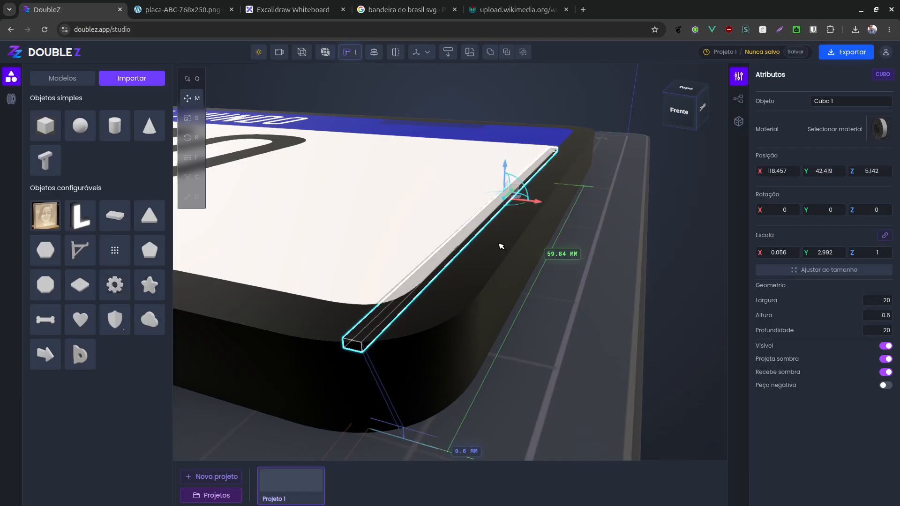
- Examine how the thin bar meets the white panel and the black border along its whole length
left_click_drag(403, 288, 474, 307)
scroll(361, 195, "up", 5)
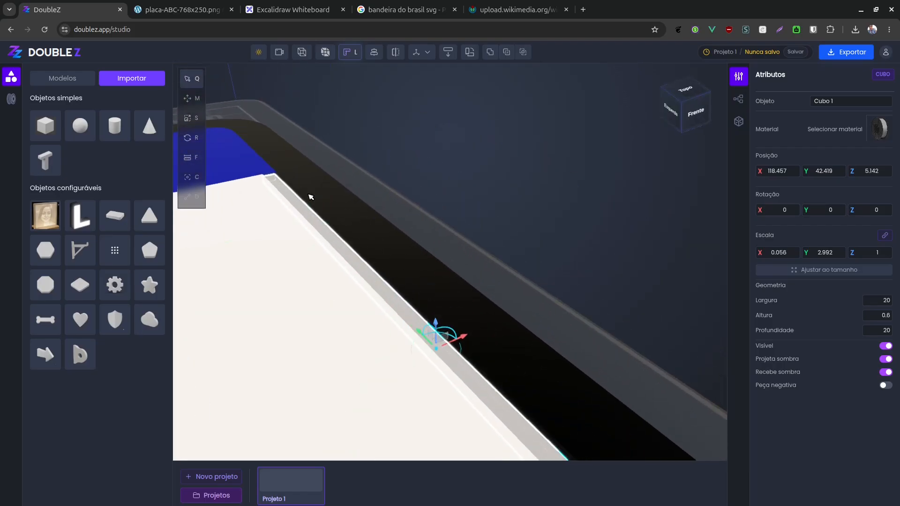
right_click_drag(311, 197, 434, 280)
left_click_drag(370, 253, 342, 232)
right_click_drag(473, 391, 443, 276)
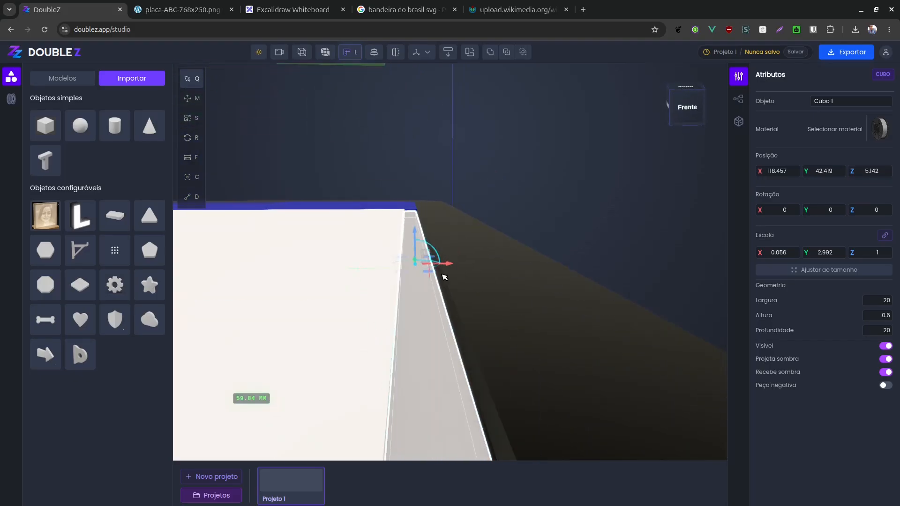
left_click_drag(443, 277, 443, 272)
scroll(450, 270, "down", 6)
right_click_drag(412, 338, 446, 335)
left_click_drag(435, 351, 591, 373)
right_click_drag(591, 373, 468, 337)
left_click_drag(468, 337, 443, 352)
- Widen the bar toward the black border to an X scale of about 0.0745
left_click_drag(376, 267, 352, 300)
scroll(354, 243, "up", 4)
left_click_drag(353, 243, 357, 181)
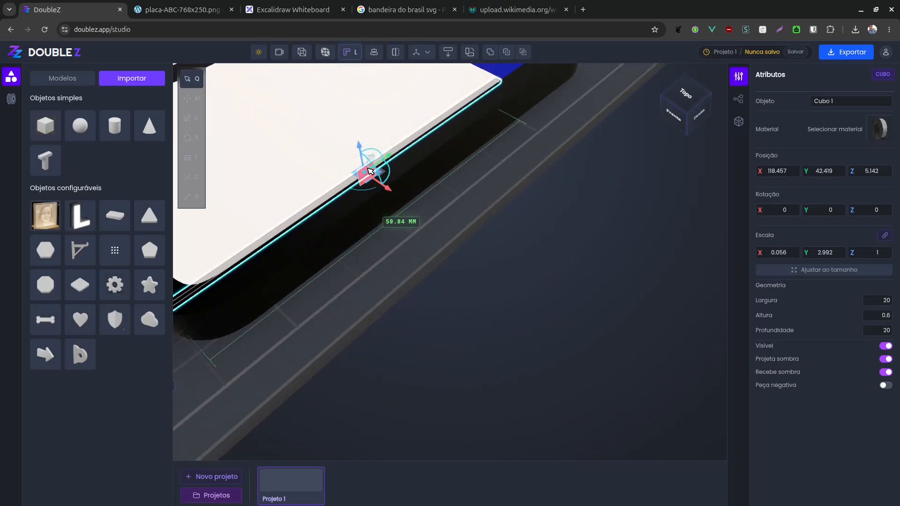
key("s")
key("x")
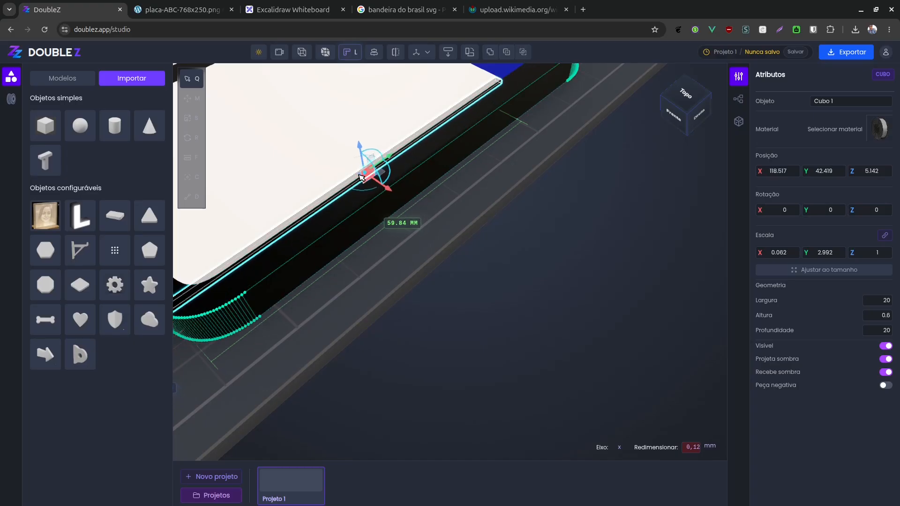
left_click_drag(359, 176, 361, 179)
- Subtract the black plate from the bar with a 0 mm offset
right_click_drag(368, 239, 520, 188)
left_click_drag(396, 259, 410, 331)
left_click(504, 294)
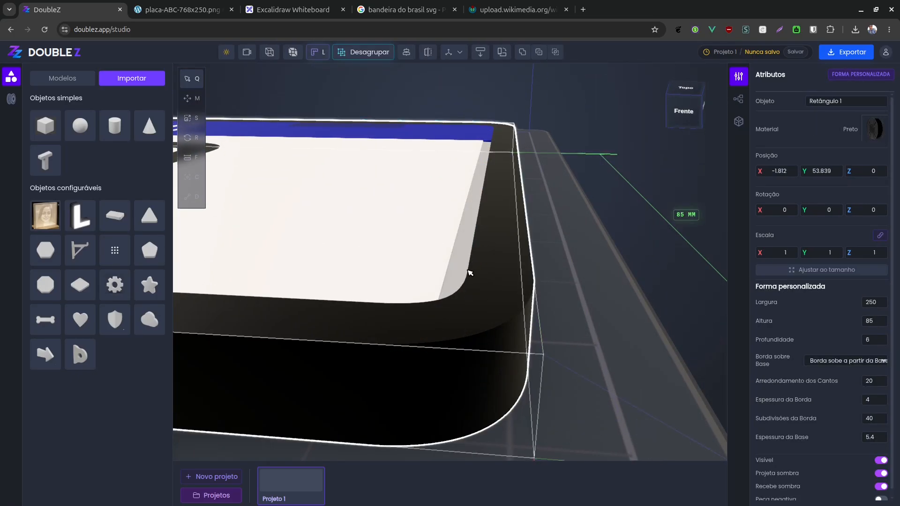
left_click(468, 278, "shift")
left_click_drag(471, 278, 481, 281)
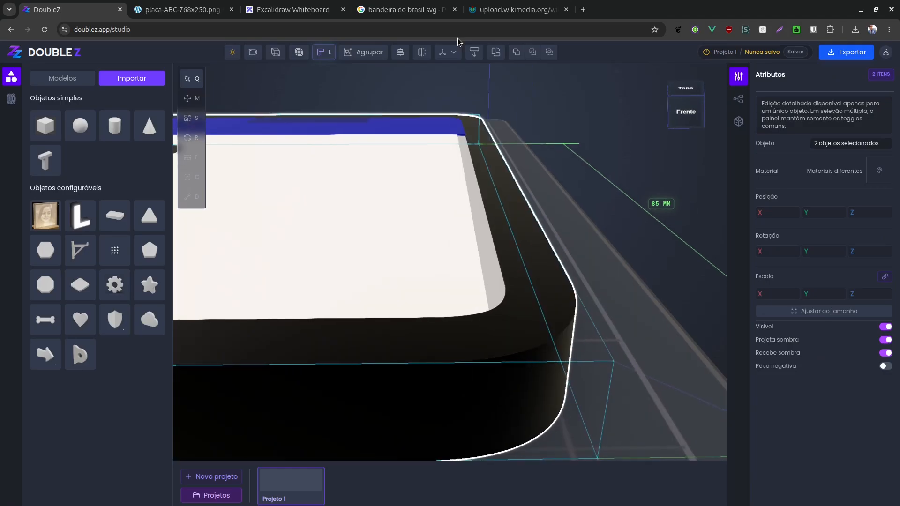
left_click(533, 52)
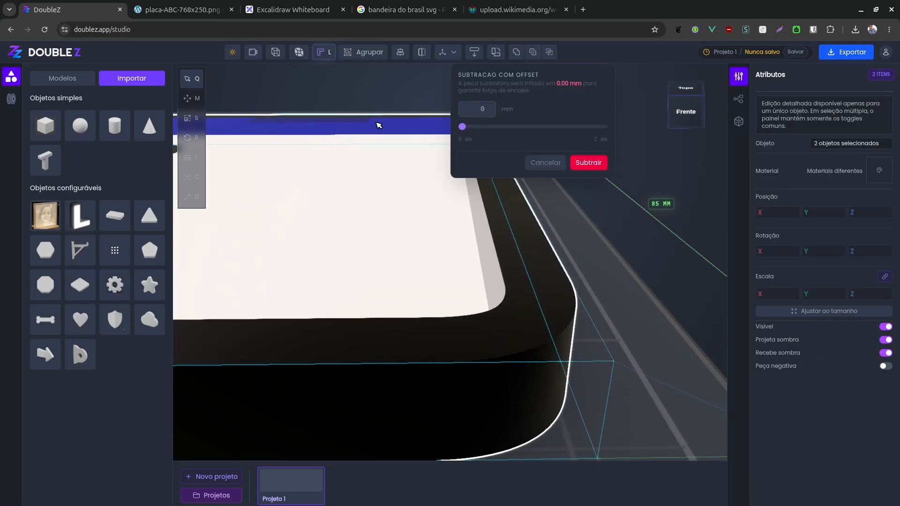
left_click(604, 165)
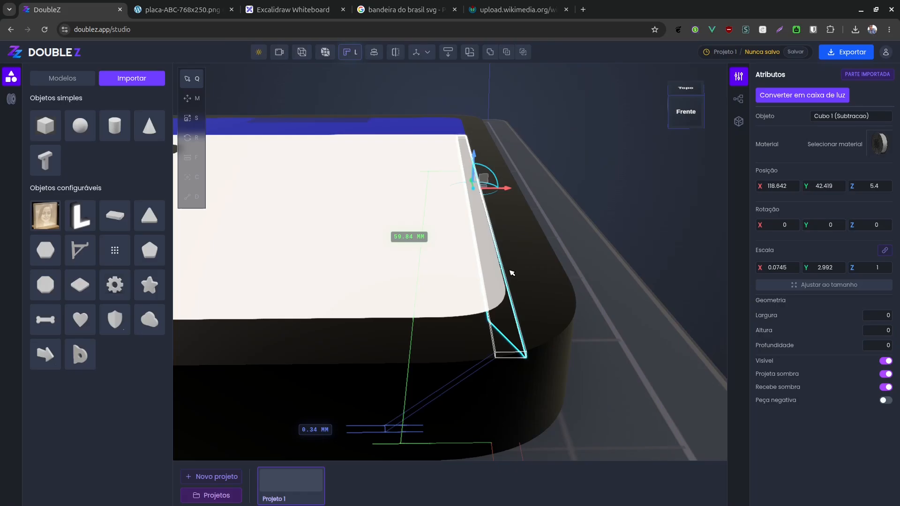
- Raise the trimmed bar to about Z 5.469 and subtract the black plate from it again with a 0 mm offset
mouse_move(512, 273)
left_mouse_down()
mouse_move(502, 274)
mouse_move(502, 257)
mouse_move(445, 259)
mouse_move(504, 267)
left_mouse_up()
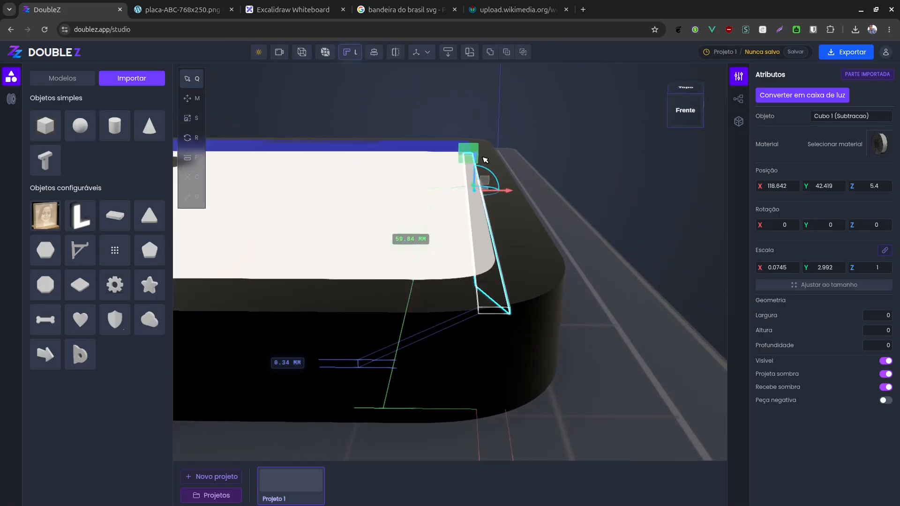
left_click_drag(511, 162, 487, 155)
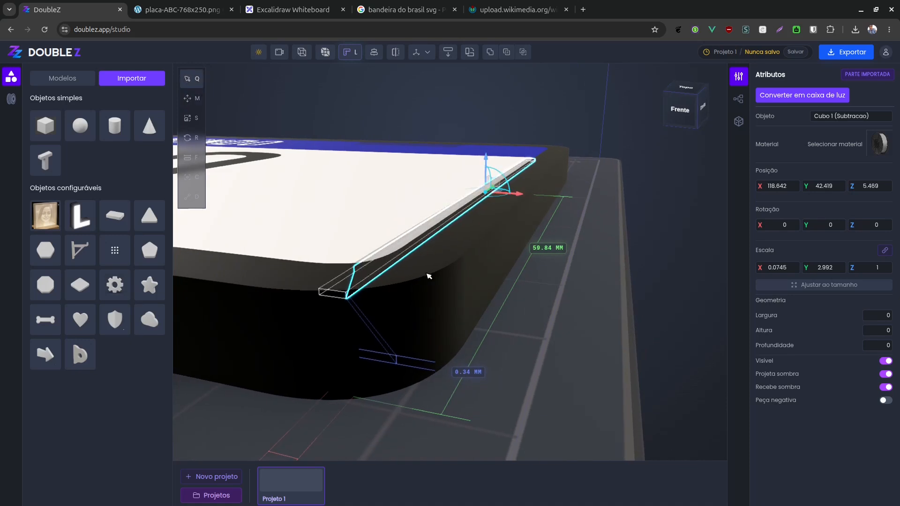
left_click(419, 272)
left_click(419, 228, "shift")
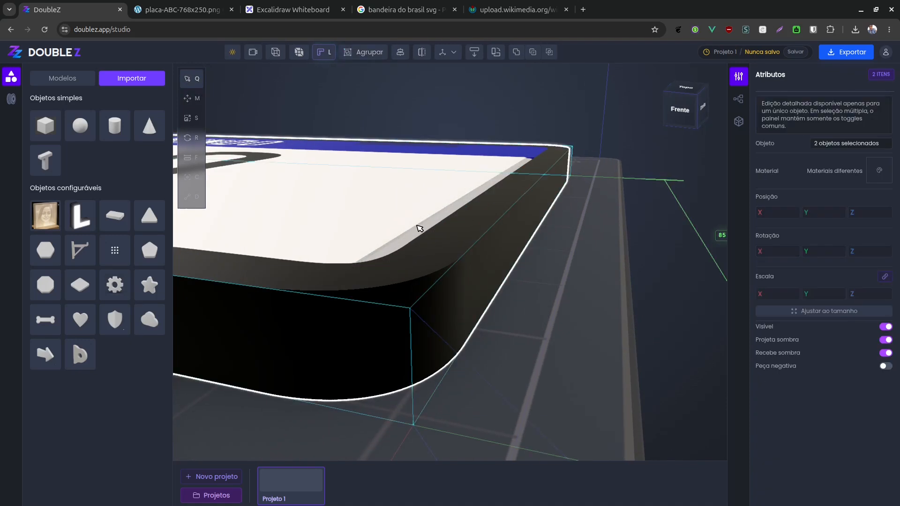
left_click(529, 49)
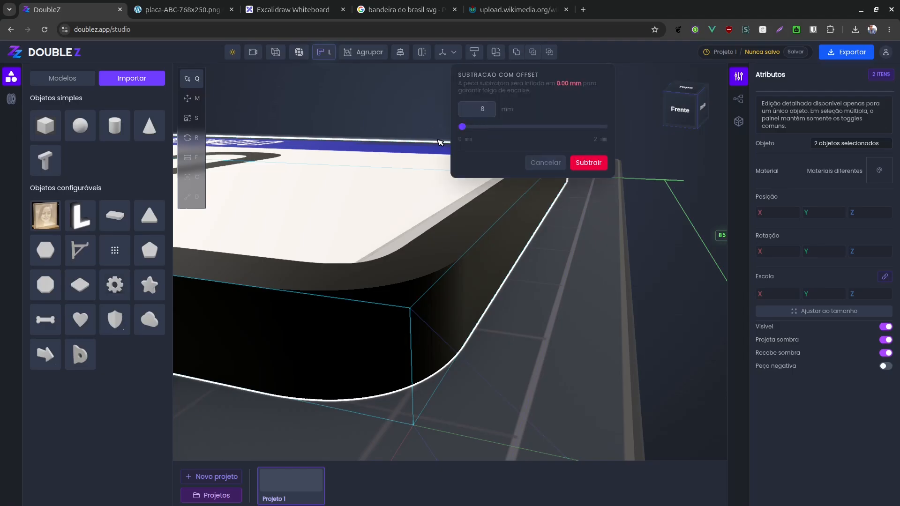
left_click(587, 163)
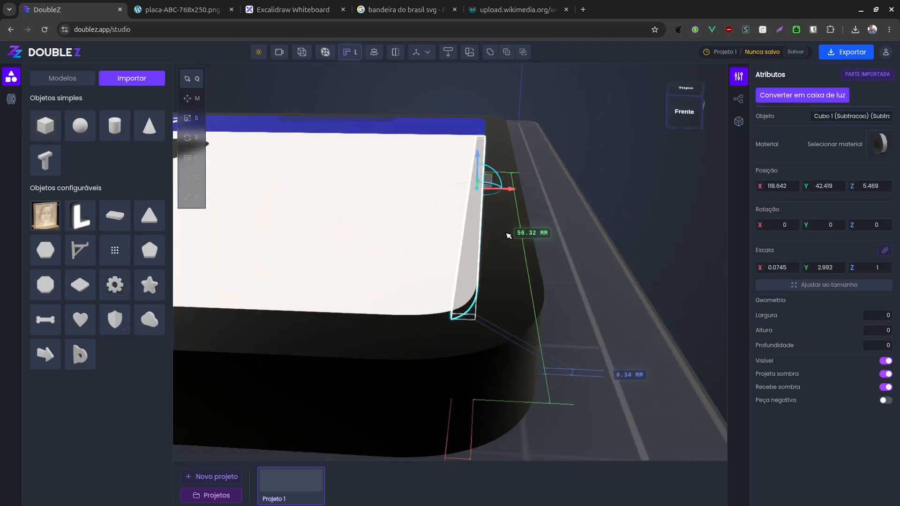
key("Escape")
left_click(473, 268)
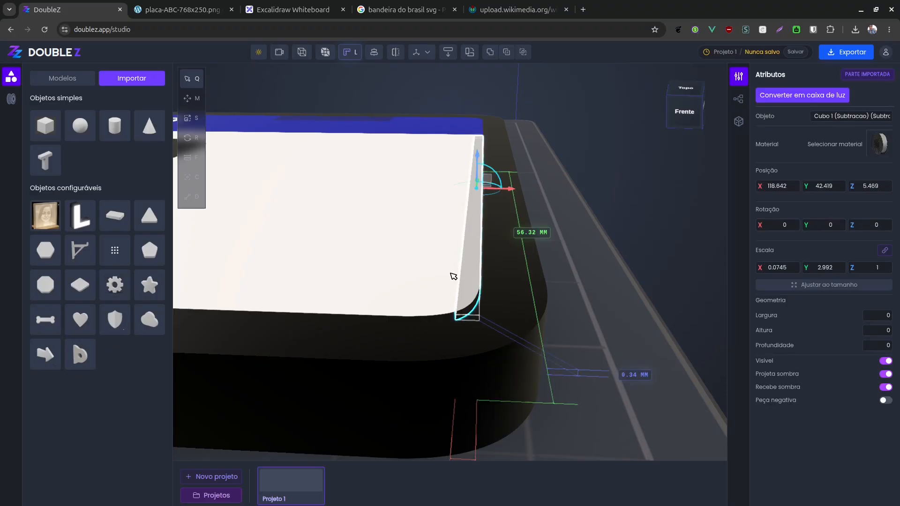
left_click(451, 274, "shift")
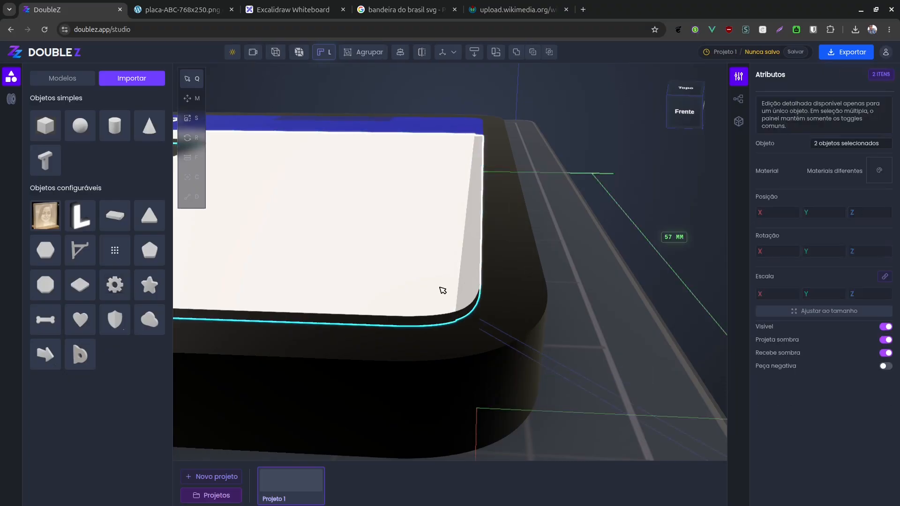
left_click(467, 287)
left_click(441, 290, "shift")
left_click_drag(560, 168, 444, 223)
- Raise the trimmed bar to about Z 5.658, aligning its front upper corner with the white panel's top edge
left_click(445, 223)
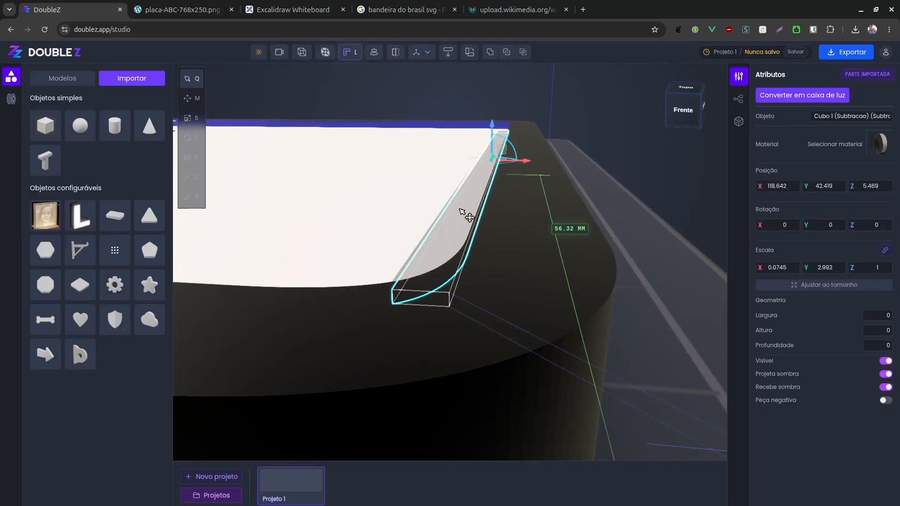
key("m")
left_click(393, 290)
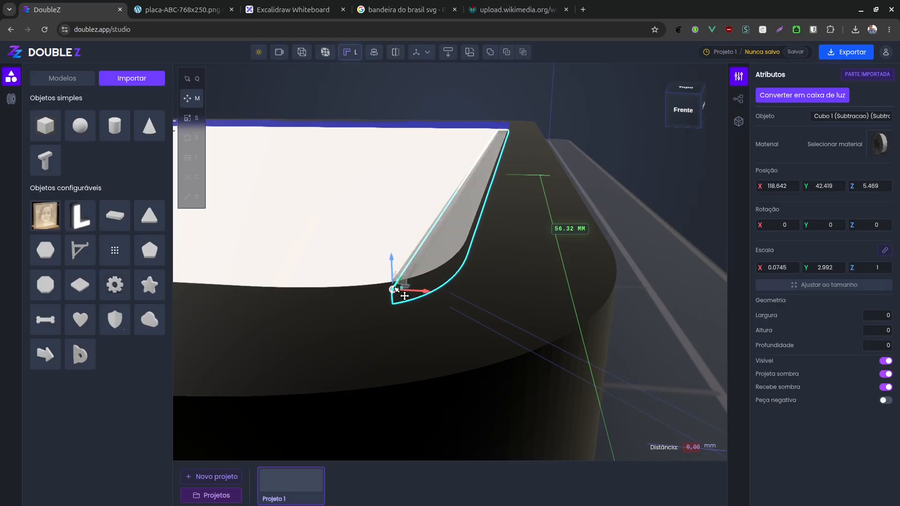
left_click_drag(395, 290, 371, 287)
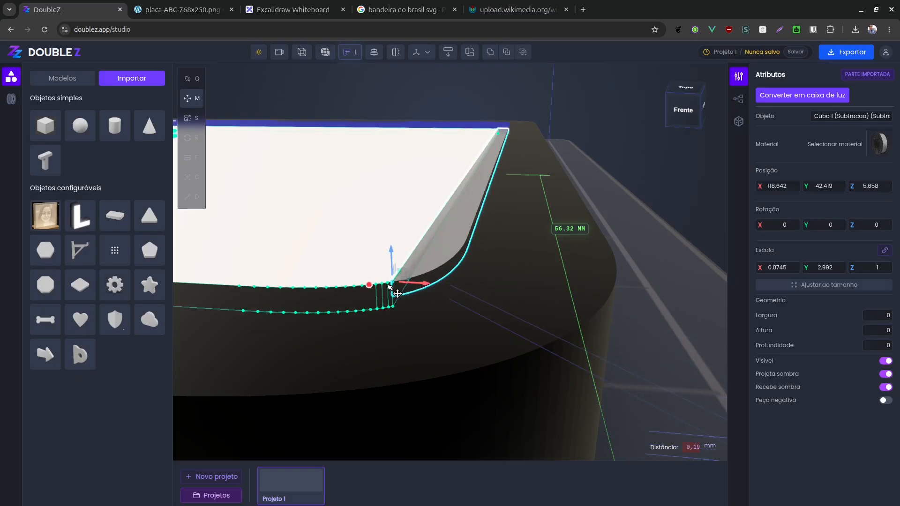
key("q")
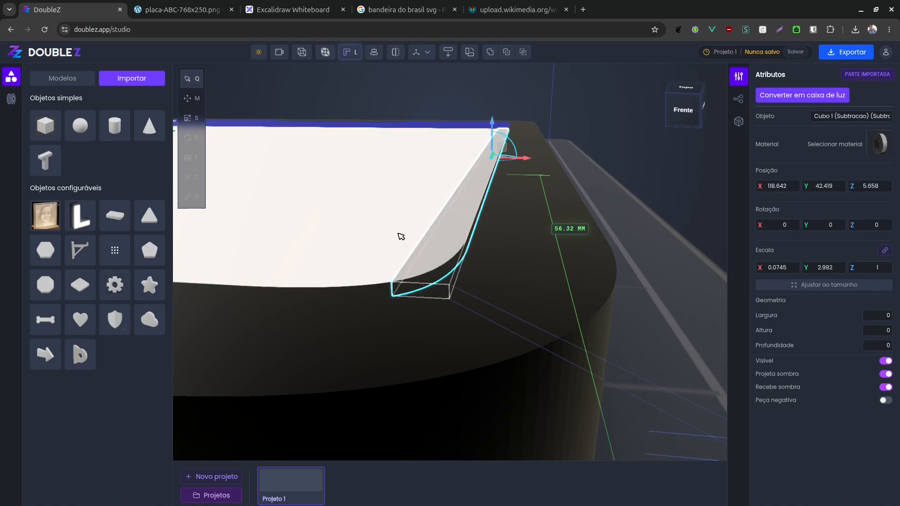
left_click(399, 235, "shift")
middle_click_drag(436, 242, 531, 238)
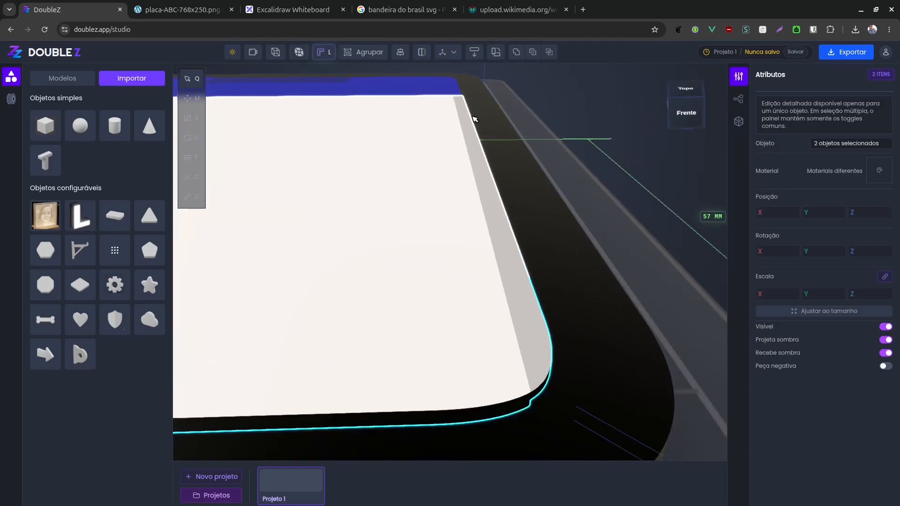
middle_click_drag(500, 341, 553, 193)
- Resize the trimmed bar to 0.6 mm in Z without keeping proportions
left_click(522, 262)
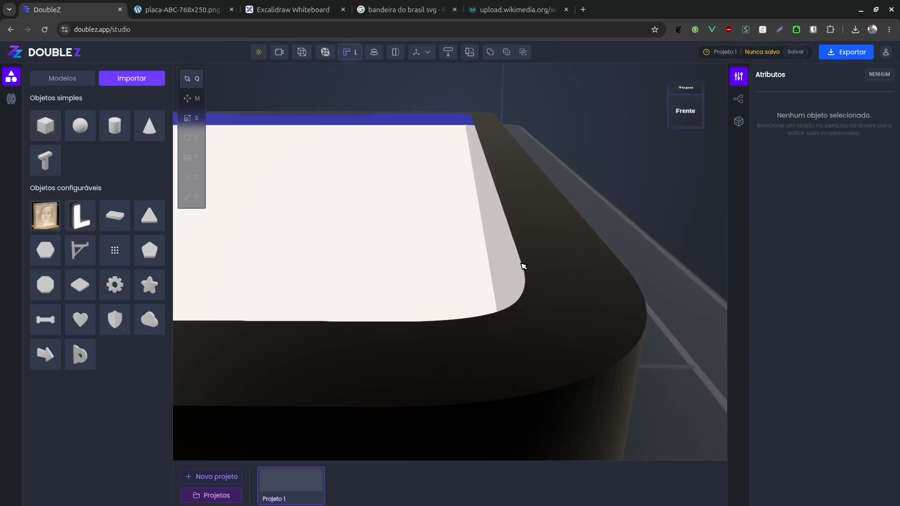
left_click(834, 285)
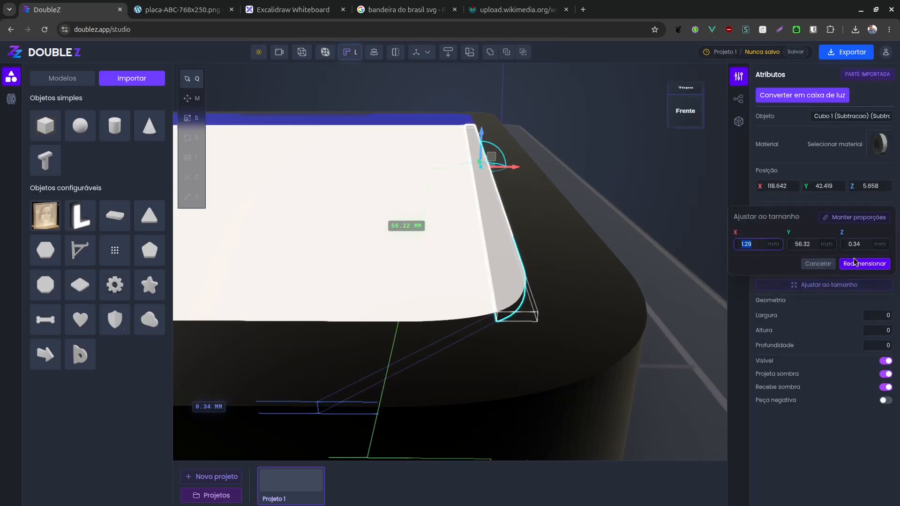
left_click(862, 222)
left_click(861, 240)
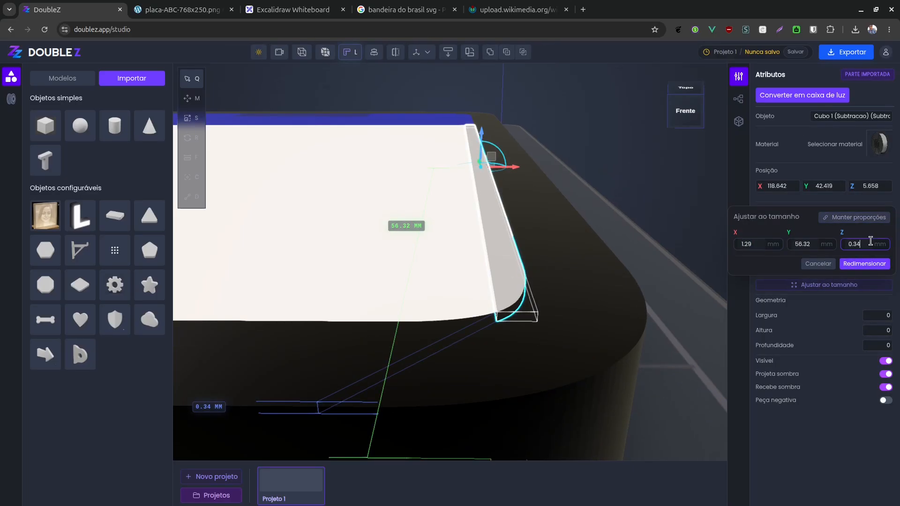
type("0.")
left_click(863, 264)
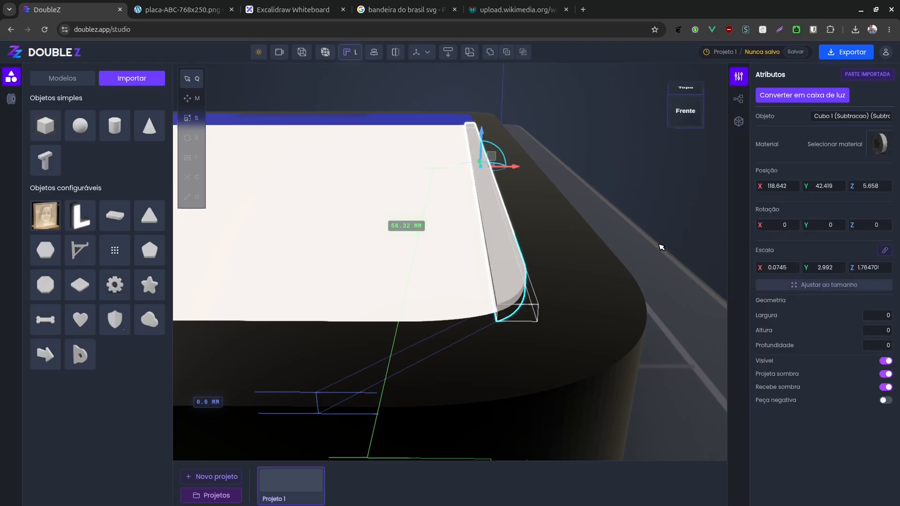
- Lower the bar to about Z 5.397 so its front upper corner aligns with the white panel's top surface
left_click_drag(635, 243, 622, 243)
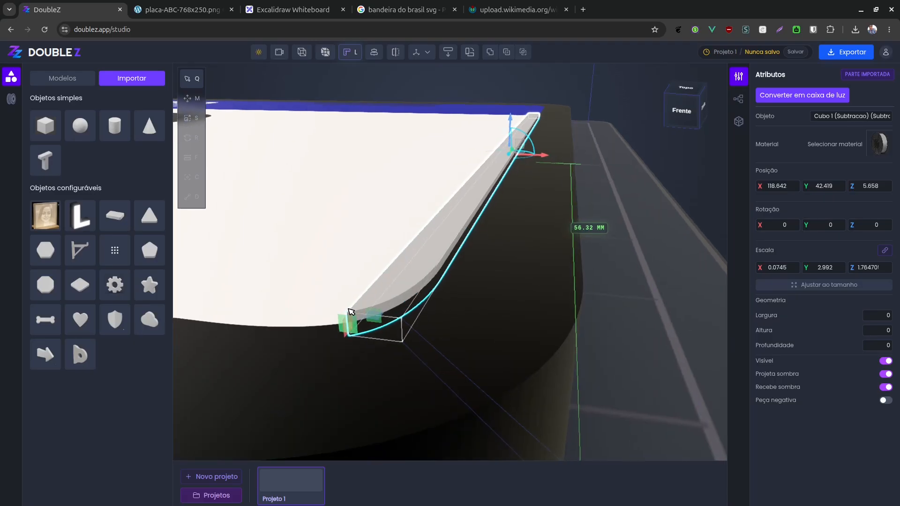
key("m")
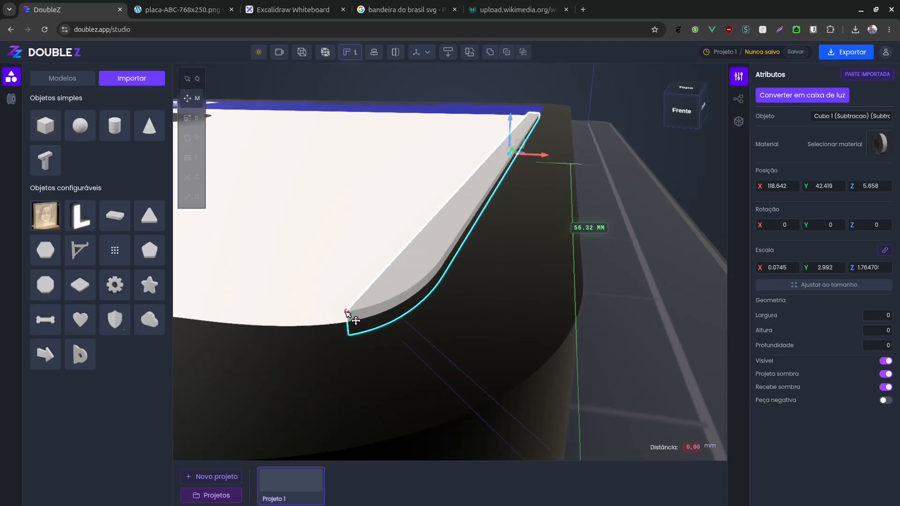
left_click_drag(346, 312, 346, 326)
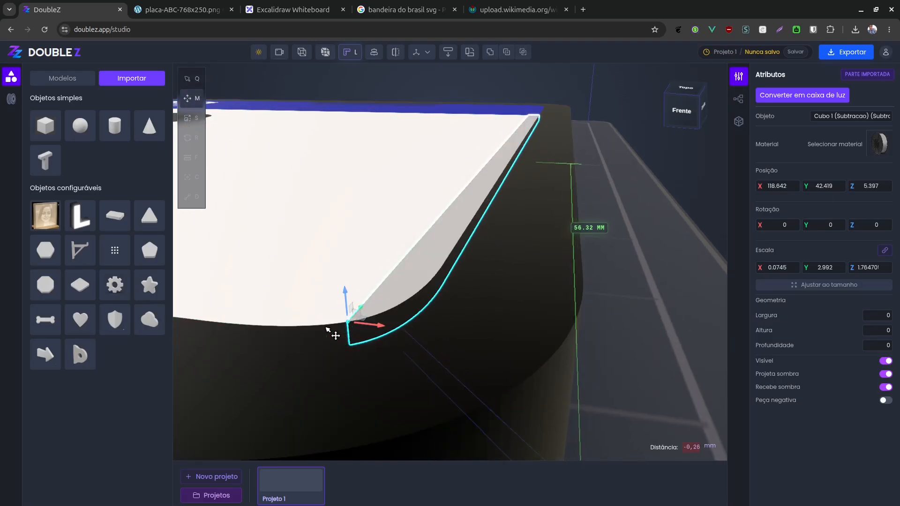
left_click(345, 327)
left_click(649, 278)
- Unite the trimmed bar and the white panel into a single part
mouse_move(546, 301)
left_mouse_down()
mouse_move(564, 310)
mouse_move(553, 299)
left_mouse_up()
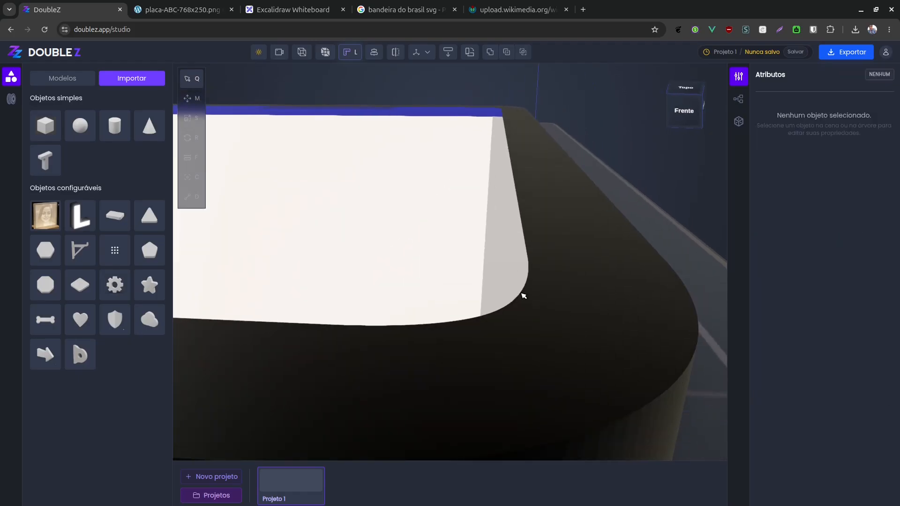
left_click(496, 286)
left_click(446, 289, "shift")
left_click_drag(457, 298, 495, 296)
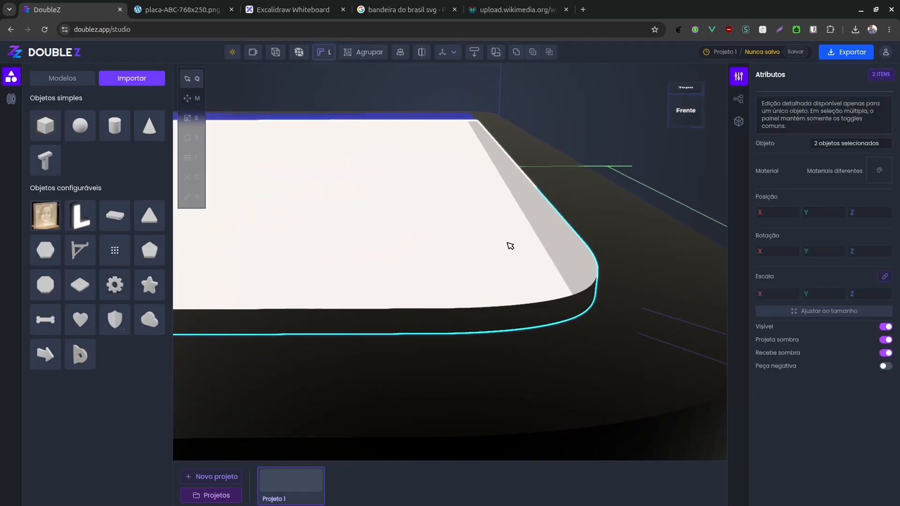
left_click(518, 52)
left_click_drag(545, 228, 528, 252)
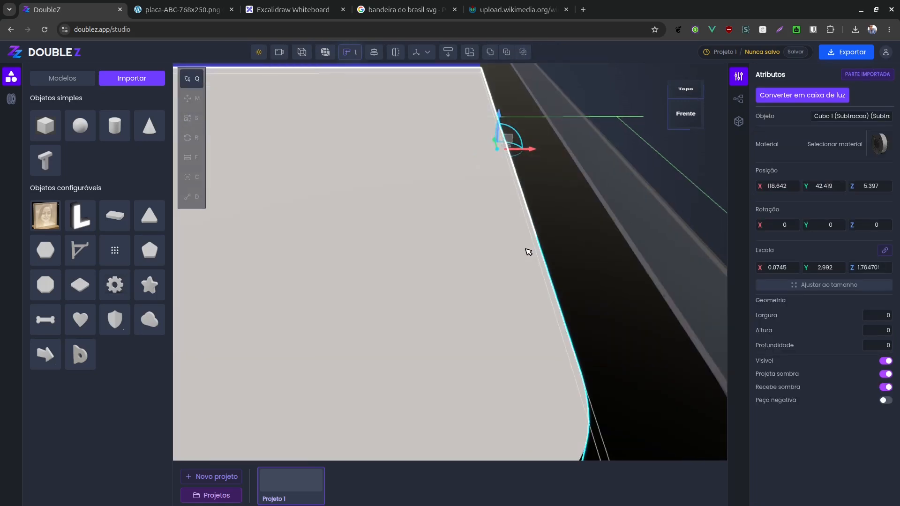
- Assign the Branco material to the united white panel
scroll(582, 221, "down", 5)
right_click_drag(440, 295, 560, 289)
scroll(560, 290, "down", 5)
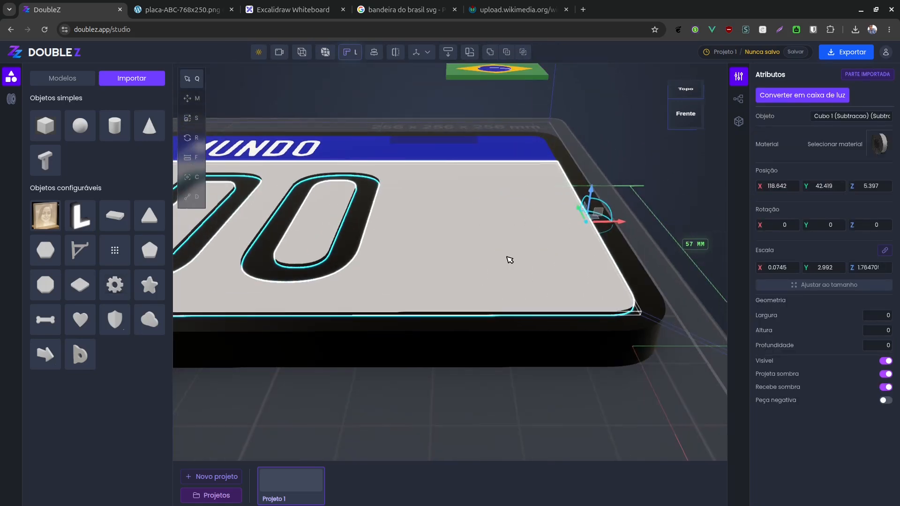
left_click(888, 143)
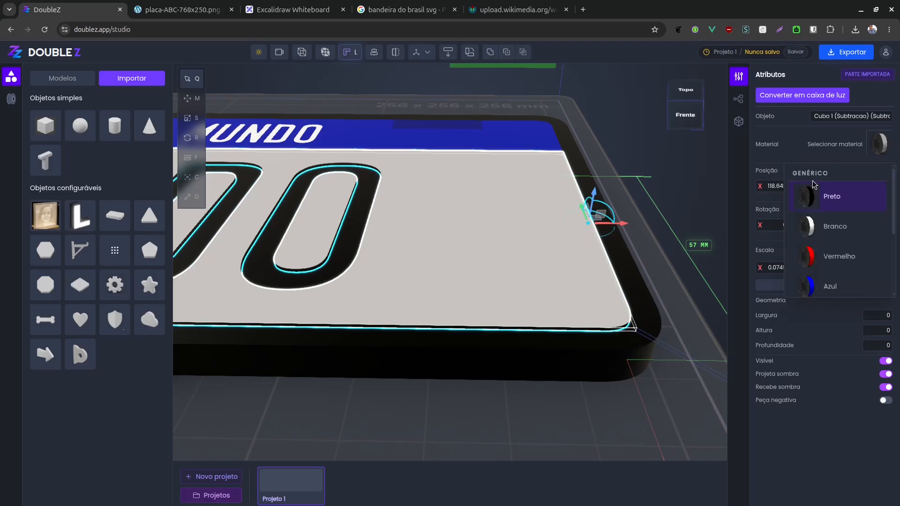
left_click(827, 223)
left_click(655, 254)
scroll(668, 256, "down", 8)
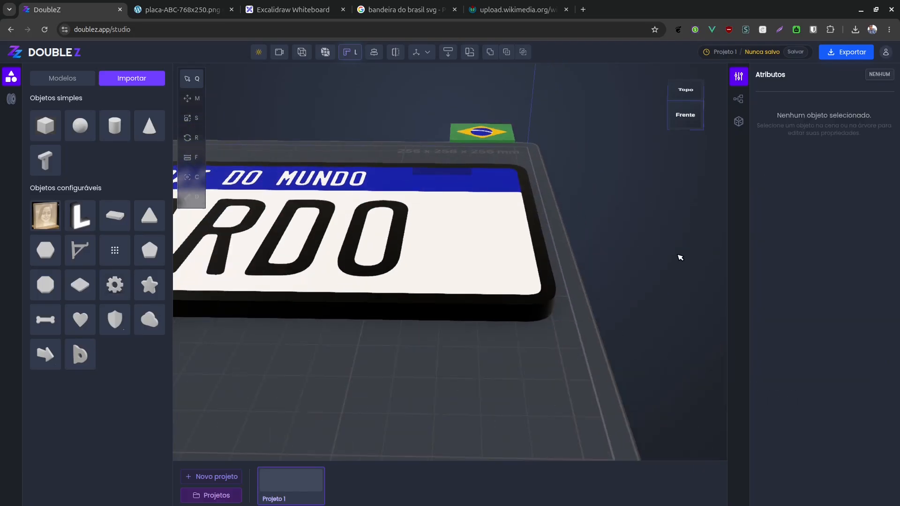
- Select the Brazilian flag model above the plate and examine its position over the blue strip
right_click_drag(441, 284, 630, 314)
right_click_drag(204, 323, 58, 344)
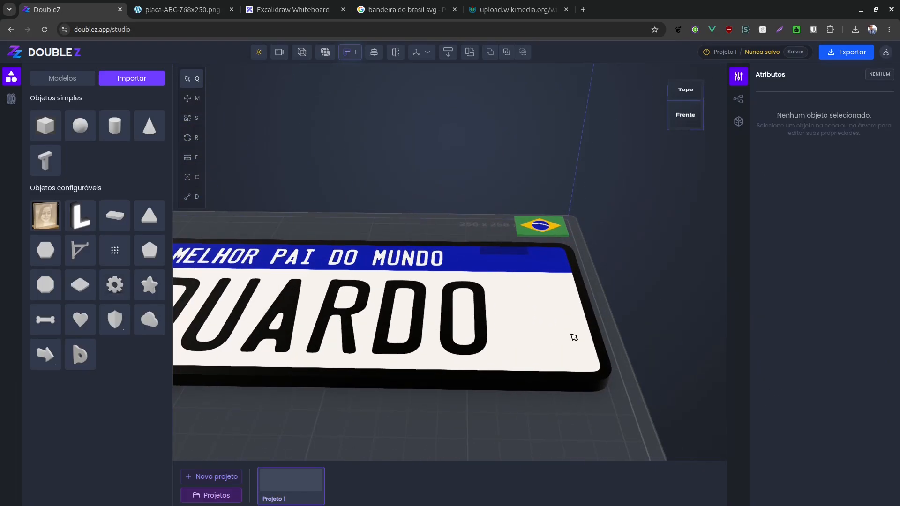
scroll(553, 314, "up", 6)
left_click_drag(593, 232, 476, 287)
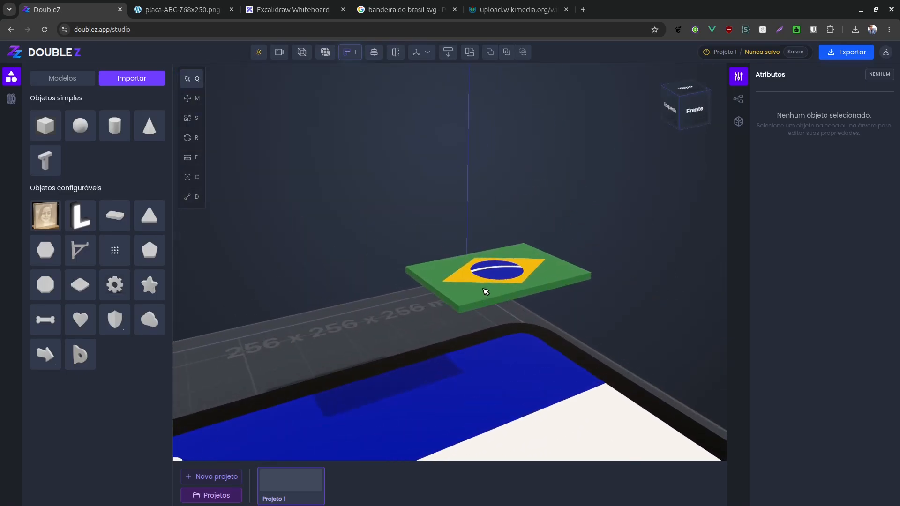
left_click(484, 297)
right_click_drag(545, 309, 536, 323)
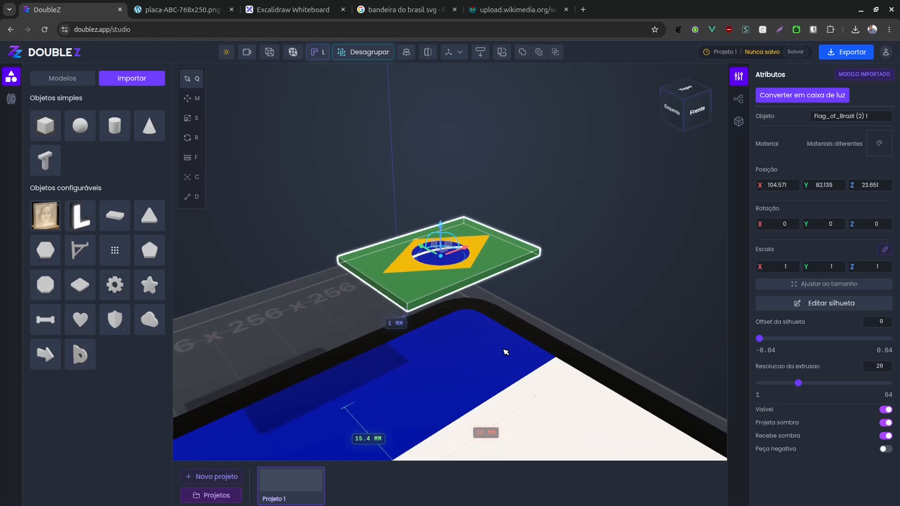
mouse_move(506, 352)
left_mouse_down()
mouse_move(511, 370)
mouse_move(514, 346)
left_mouse_up()
scroll(370, 277, "up", 2)
scroll(370, 276, "up", 3)
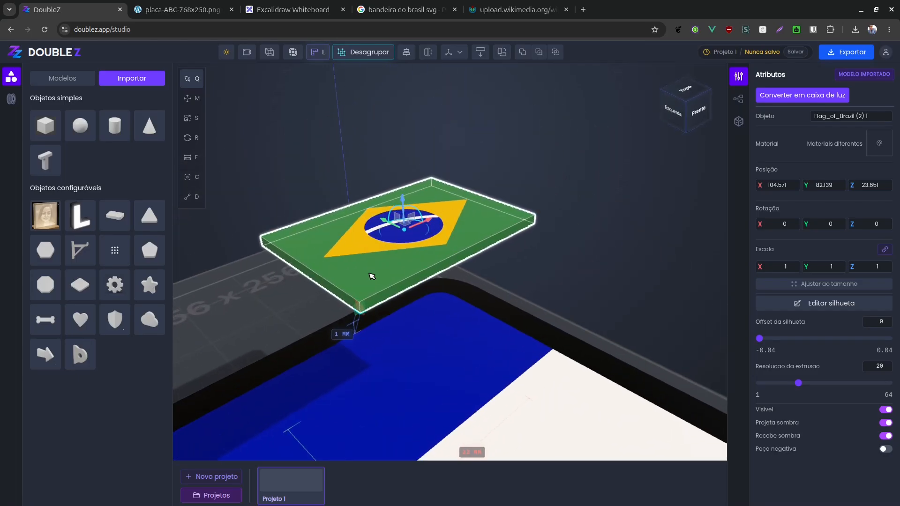
right_click_drag(359, 307, 418, 263)
left_click_drag(439, 269, 434, 273)
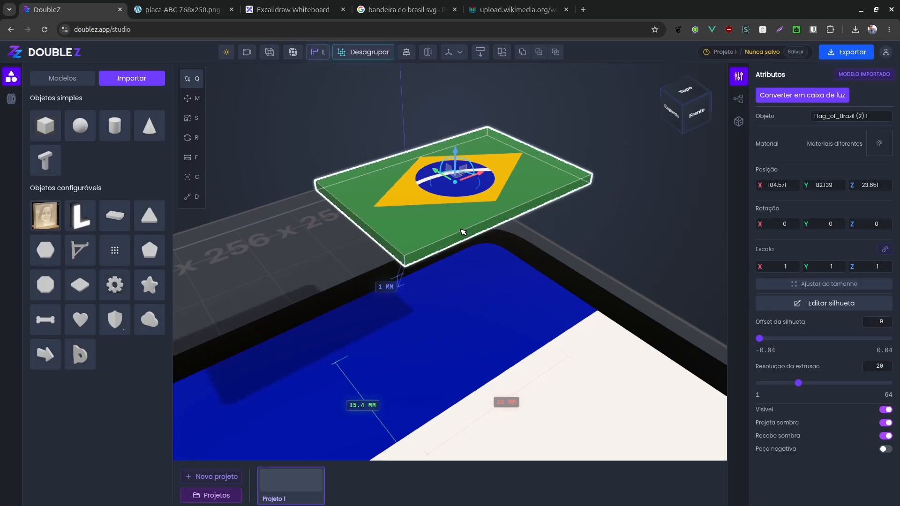
- Inspect the green base part inside the flag group and return to the whole flag selection
double_click(427, 243)
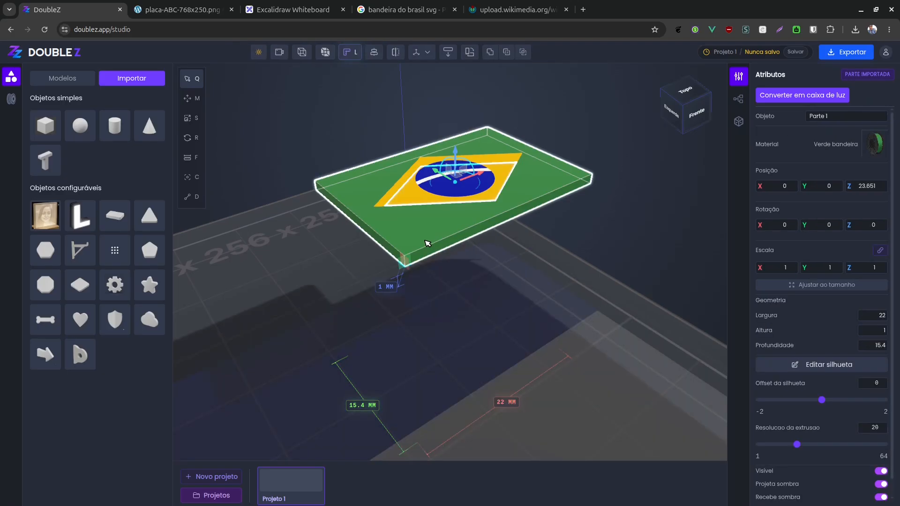
left_click_drag(411, 239, 431, 239)
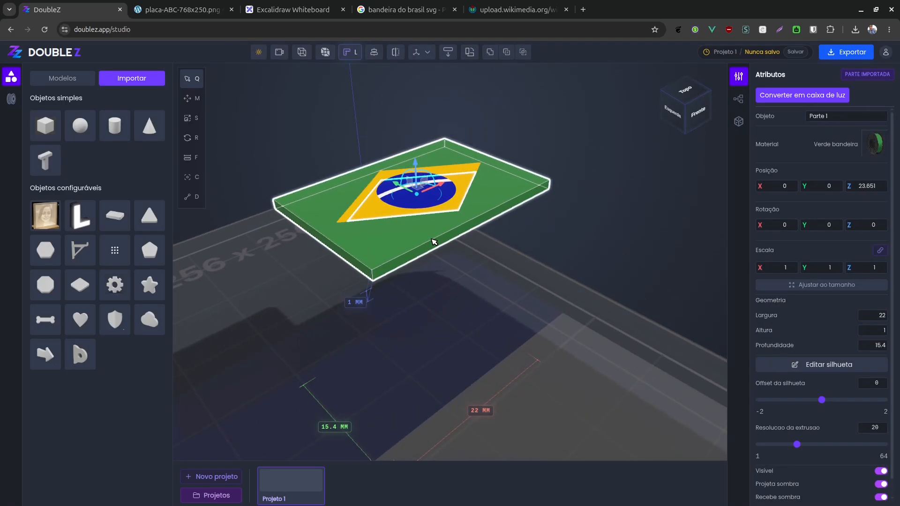
double_click(429, 239)
double_click(524, 220)
left_click(428, 238)
left_click(428, 238)
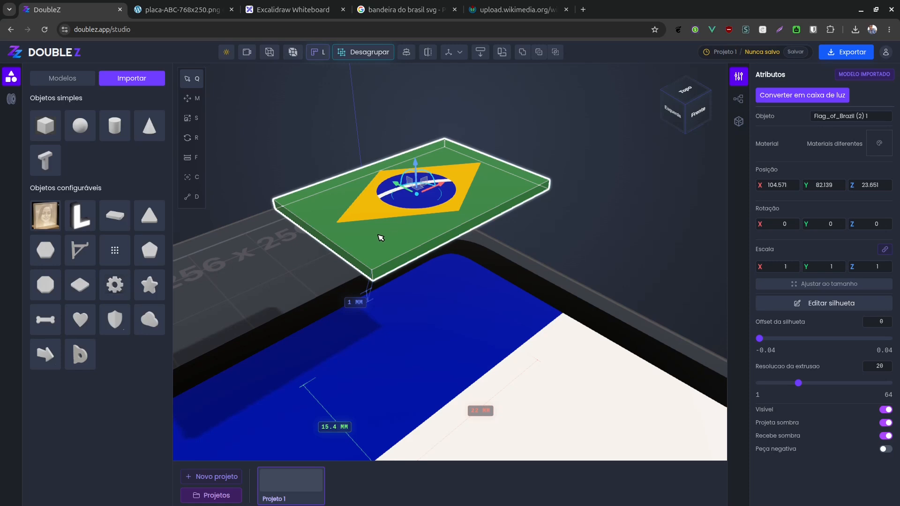
- Insert a configurable rectangle on the flag's upper surface
left_click(115, 215)
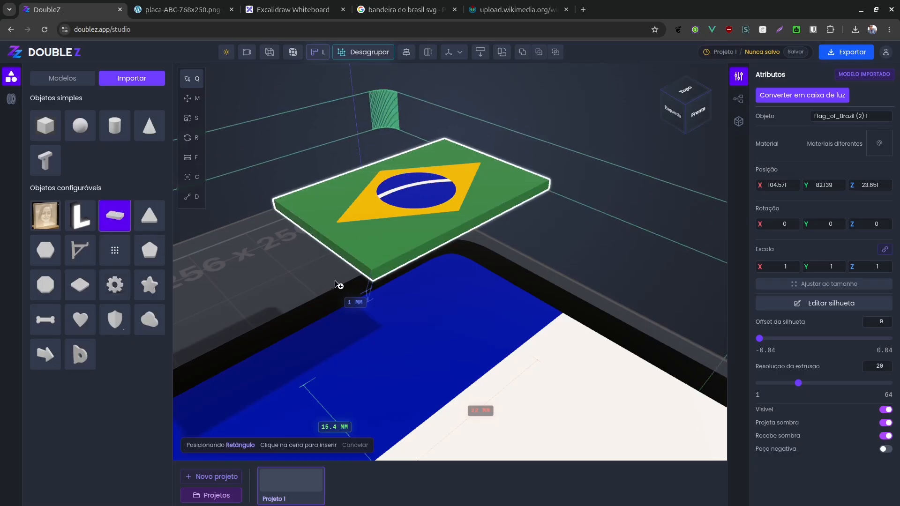
scroll(385, 231, "down", 1)
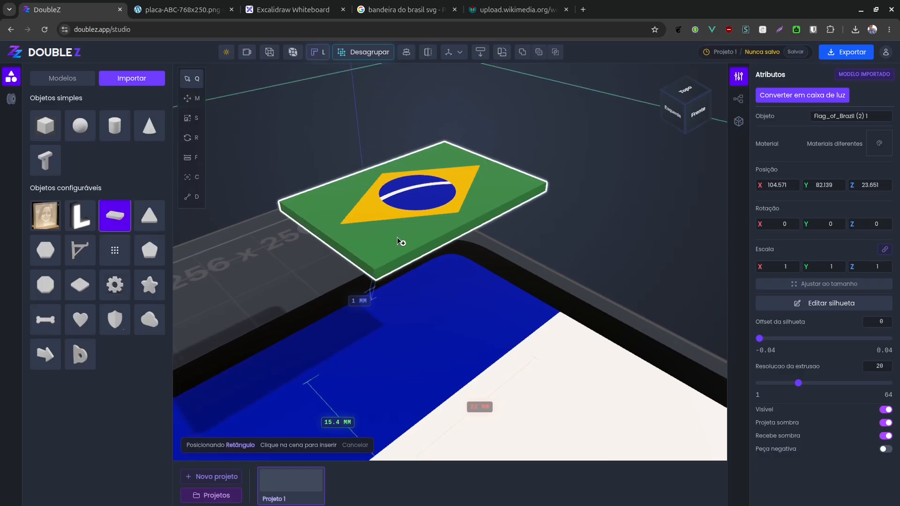
left_click(398, 237)
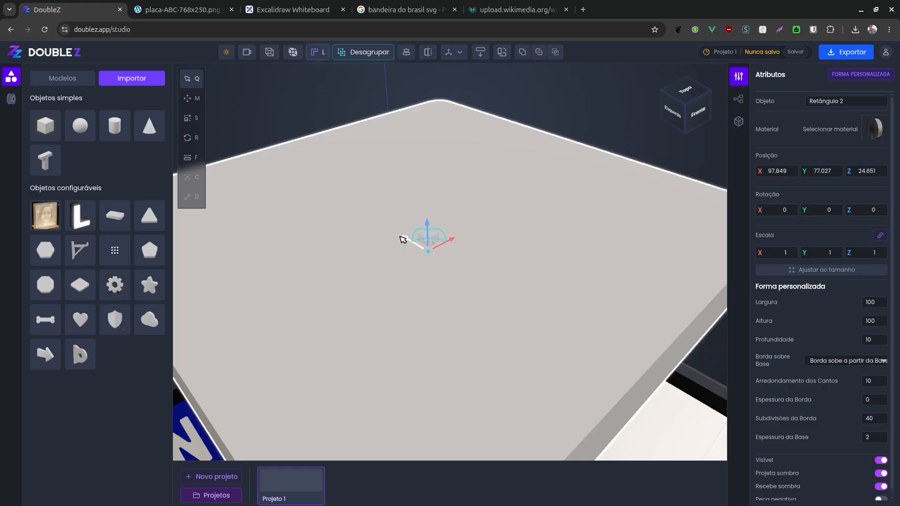
- Select the flag beneath the new rectangle and check the flag's dimensions from below
double_click(873, 302)
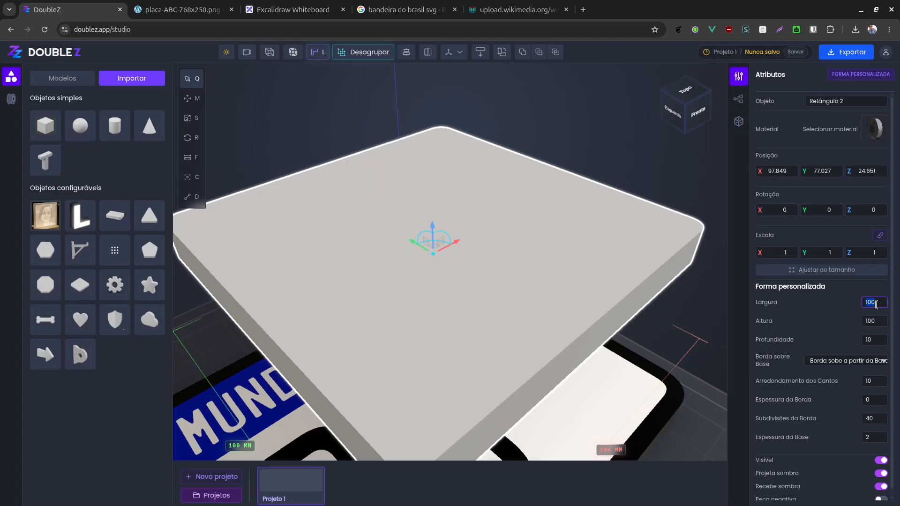
left_click_drag(481, 169, 582, 215)
left_click(625, 211)
right_click_drag(610, 215, 461, 199)
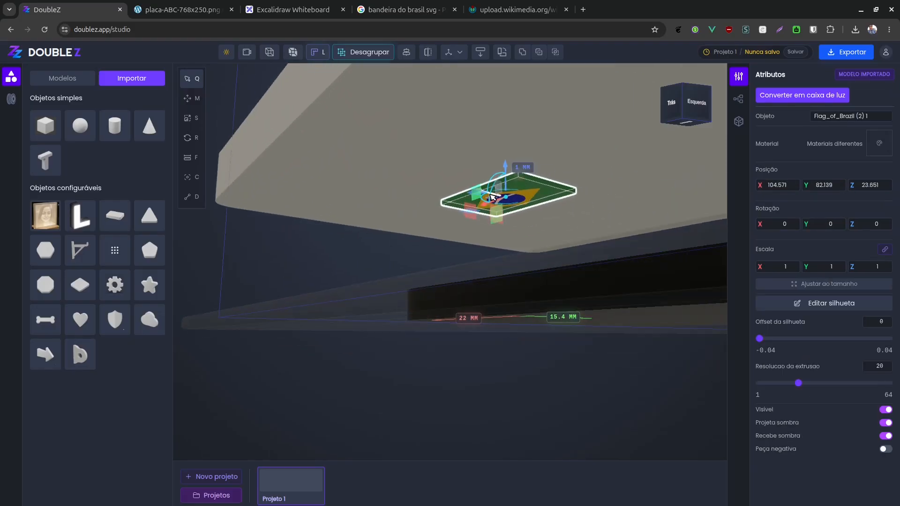
scroll(469, 198, "up", 4)
left_click_drag(599, 156, 511, 170)
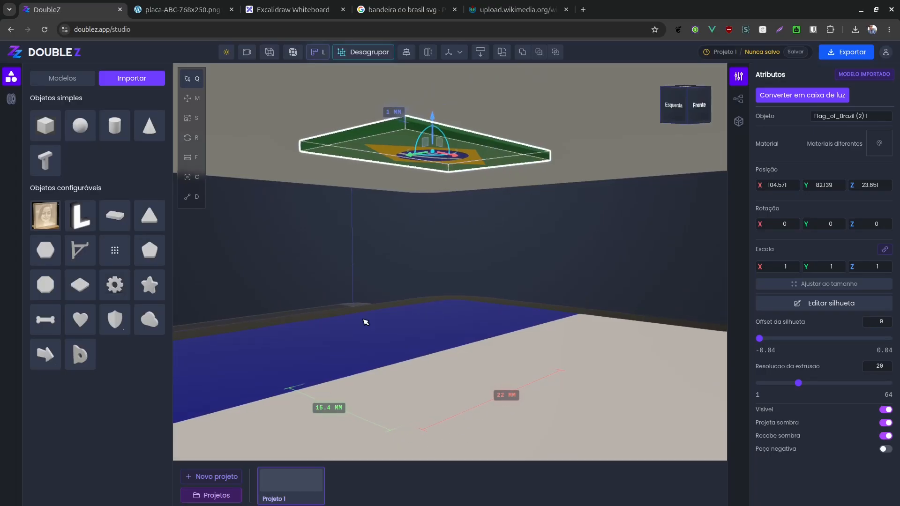
scroll(365, 322, "down", 3)
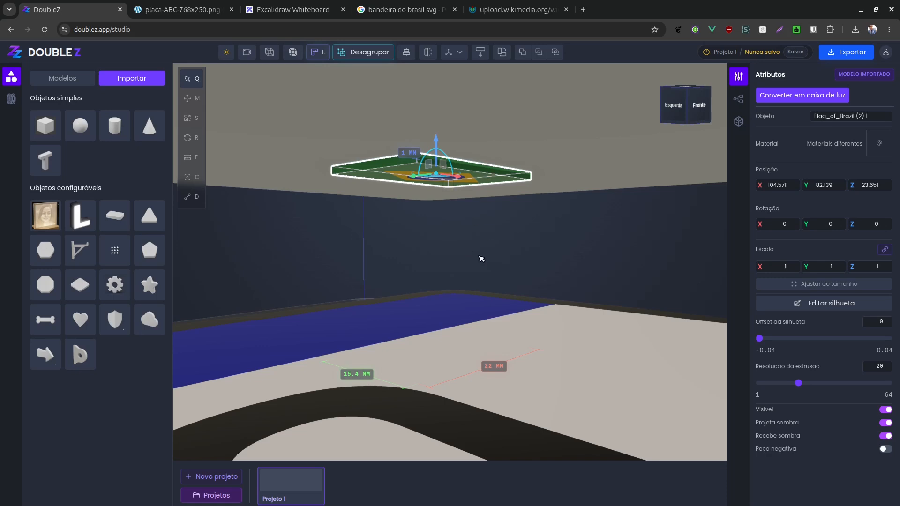
mouse_move(476, 261)
left_mouse_down()
mouse_move(456, 306)
mouse_move(482, 246)
mouse_move(472, 257)
left_mouse_up()
scroll(476, 244, "down", 5)
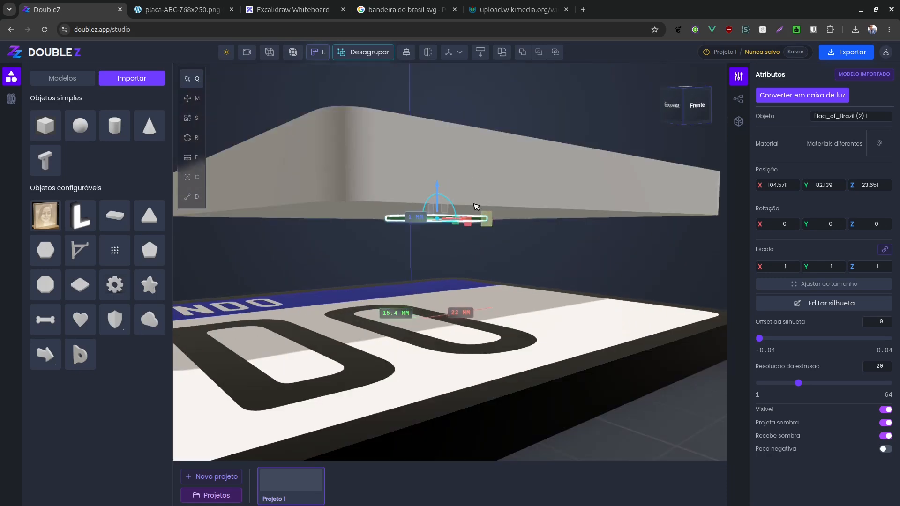
left_click_drag(476, 206, 581, 246)
- Set the new rectangle's width (Largura) to 24 mm
left_click(580, 240)
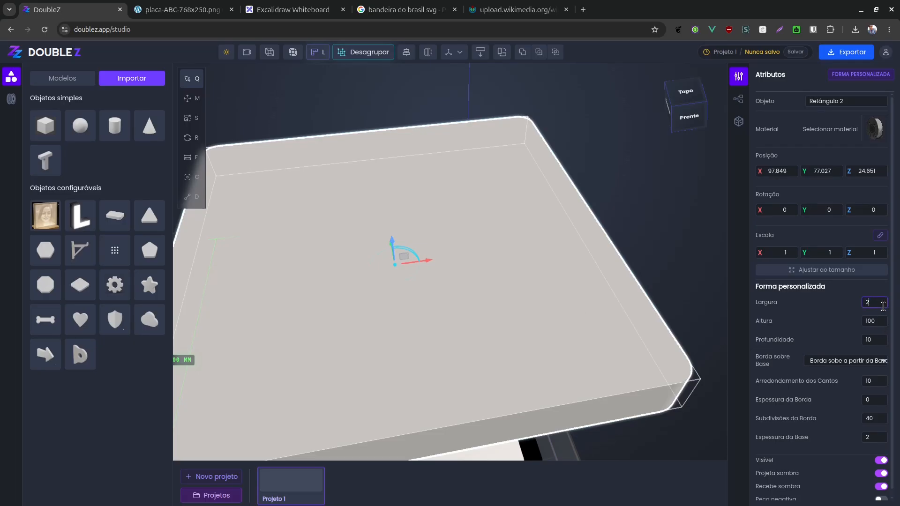
type("4")
key("Tab")
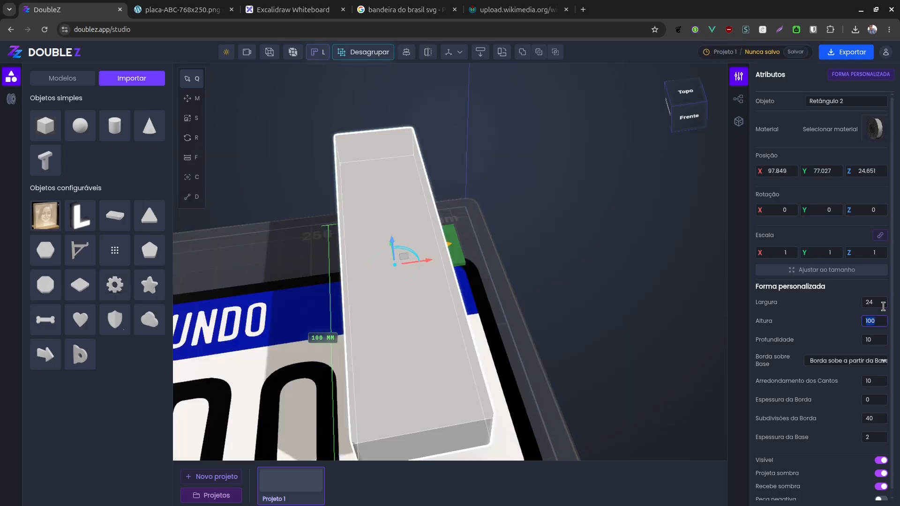
- Recheck the flag's dimensions, and set the rectangle's height (Altura) to 17 mm and depth (Profundidade) to 2 mm
middle_click_drag(418, 258, 442, 213)
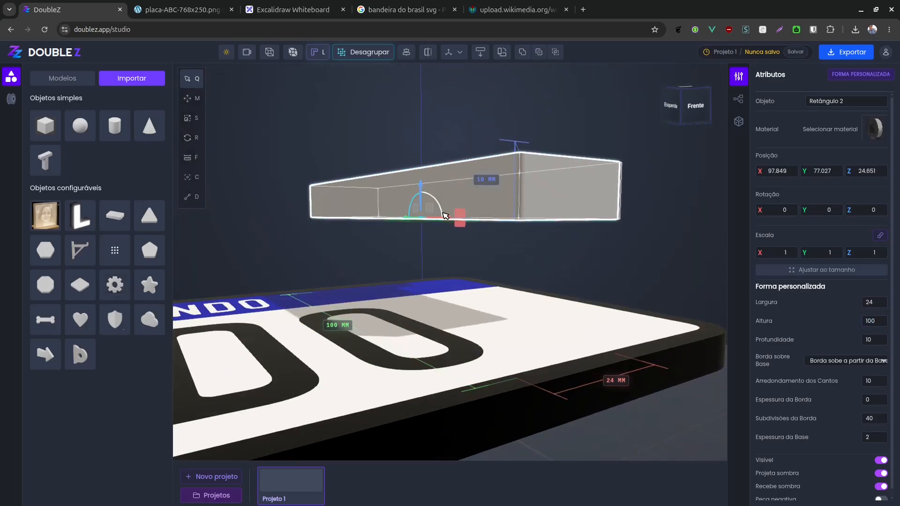
scroll(361, 263, "up", 3)
scroll(361, 263, "up", 4)
middle_click_drag(388, 203, 372, 171)
left_click(454, 165)
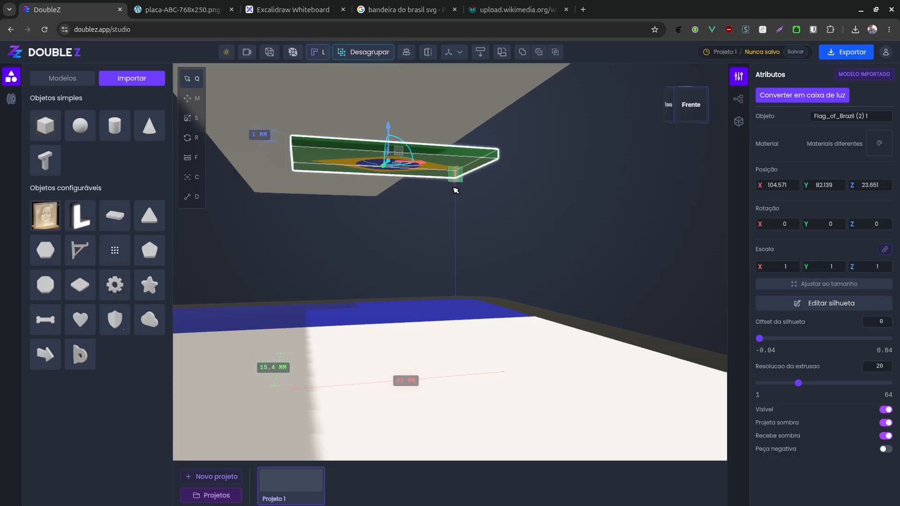
middle_click_drag(471, 172, 500, 159)
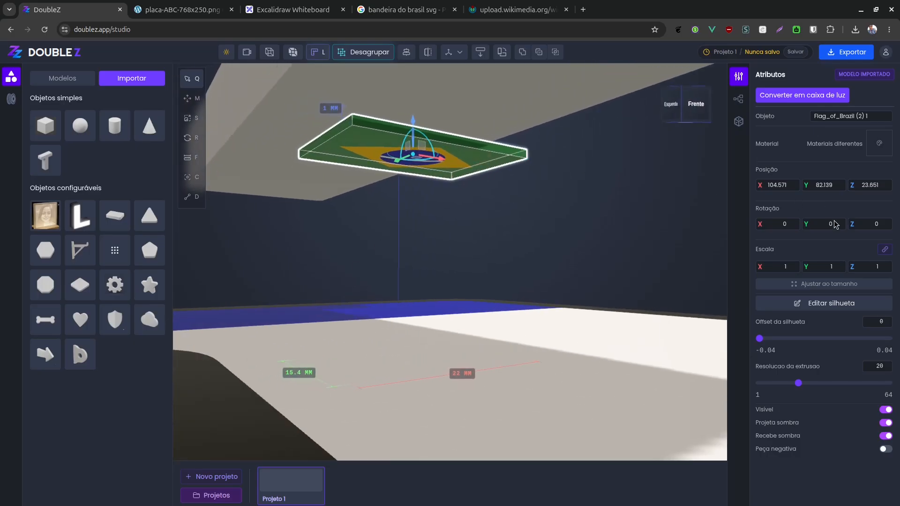
left_click(488, 113)
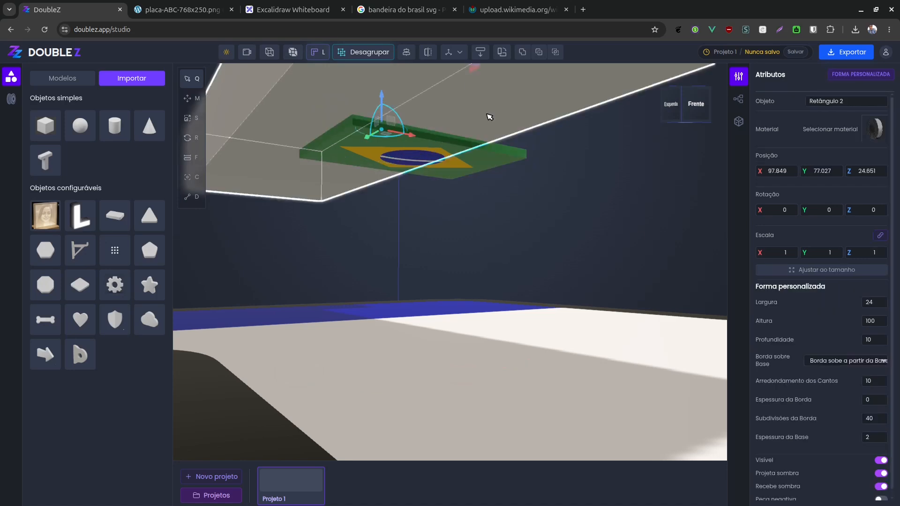
left_click(874, 321)
type("17")
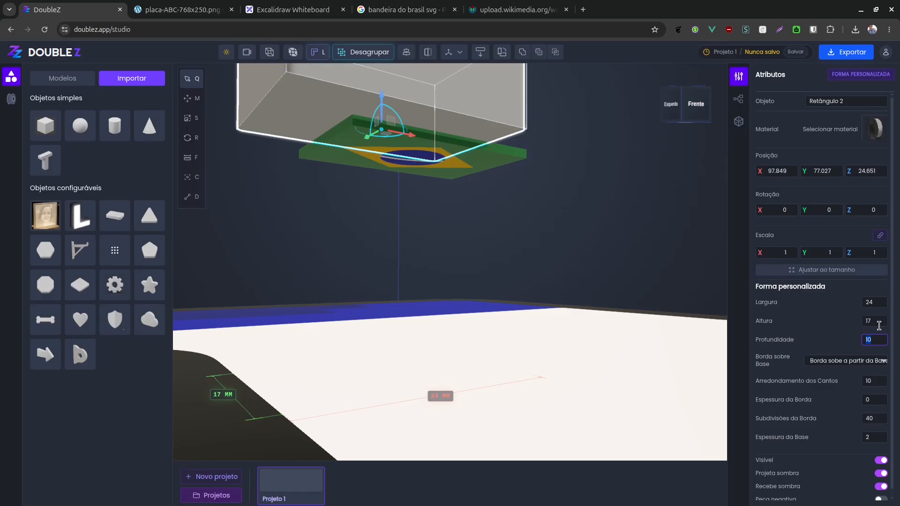
type("2")
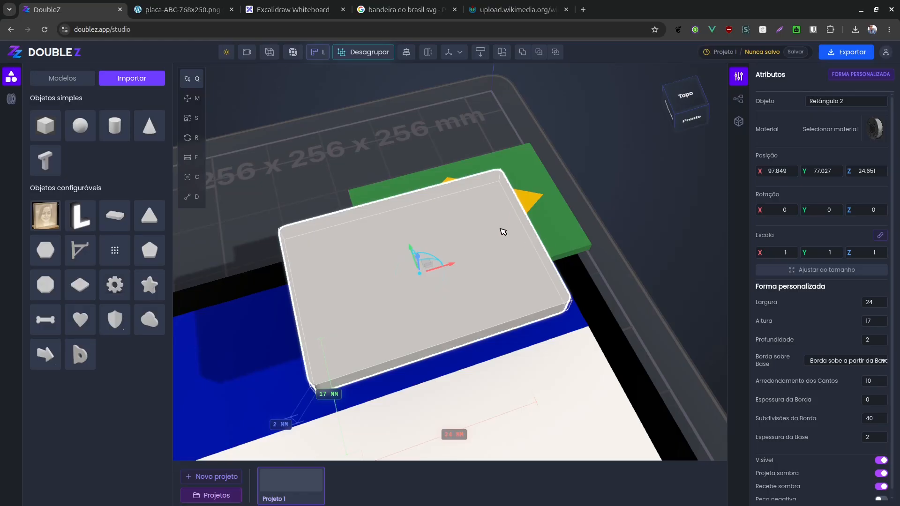
- Centre the rectangle and the flag on each other along X and Y
left_click_drag(547, 249, 428, 191)
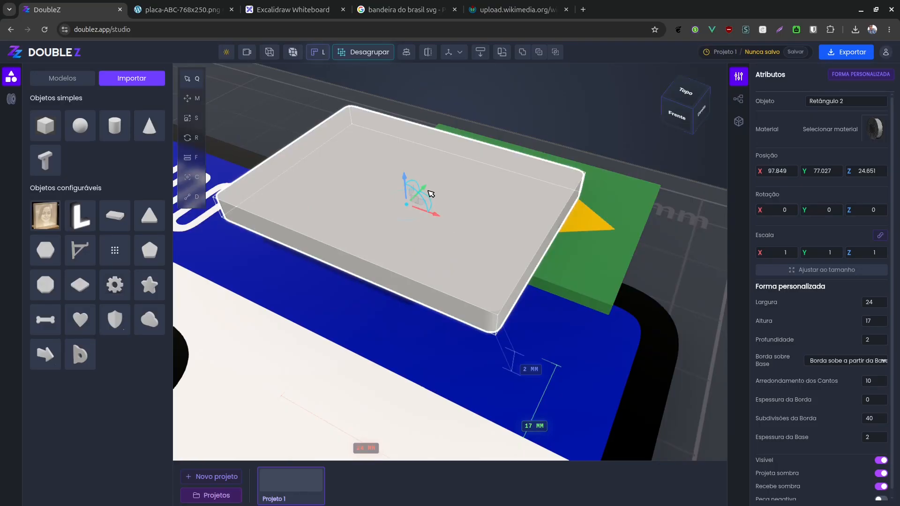
left_click(611, 285, "shift")
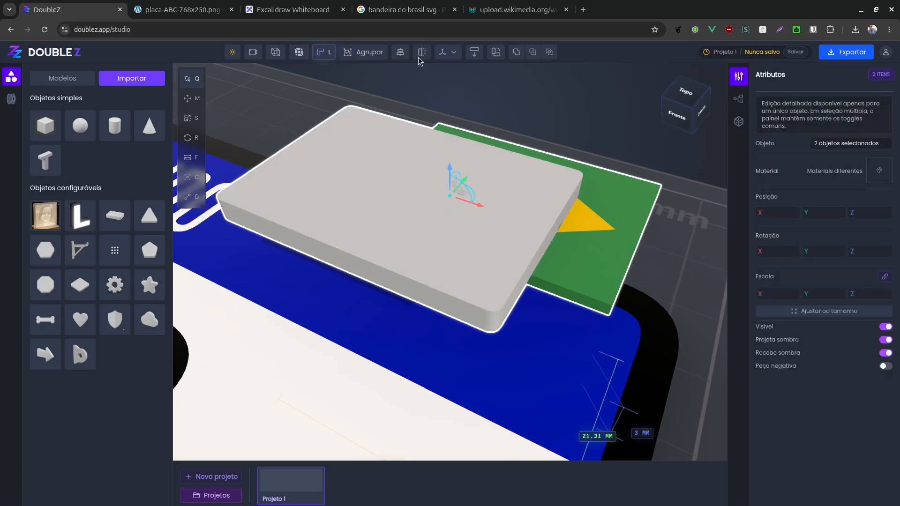
left_click(400, 52)
left_click(335, 123)
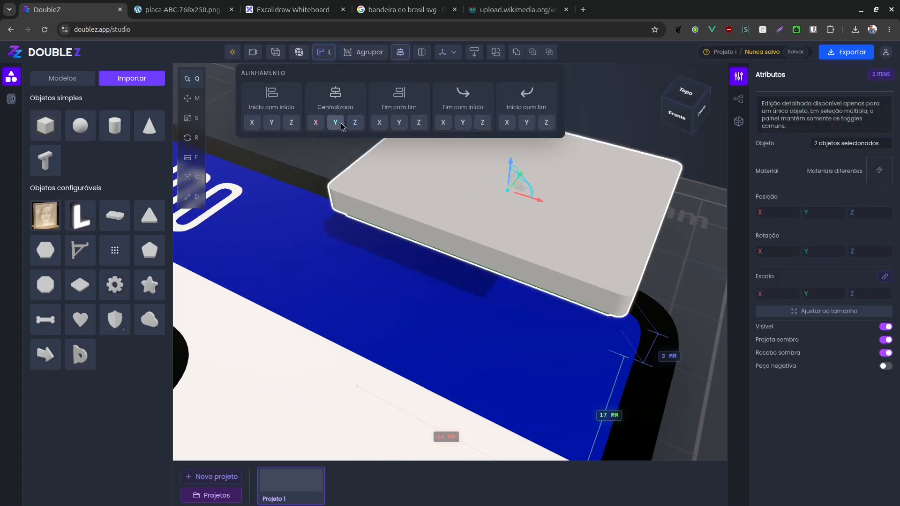
- Lower the rectangle to about Z 22.321 so the flag is embedded in its upper face
left_click_drag(511, 163, 511, 190)
left_click(626, 169)
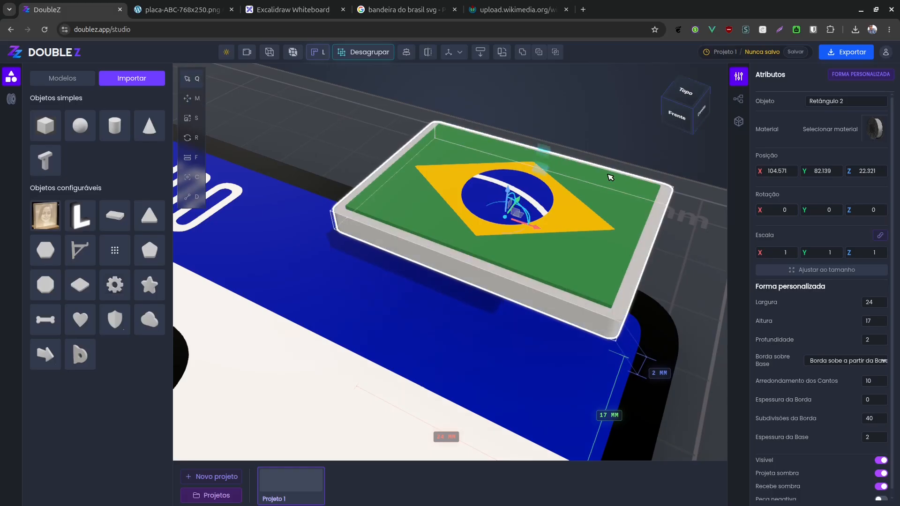
- Examine the rectangle's border around the flag from above and from the front corner
left_click(688, 102)
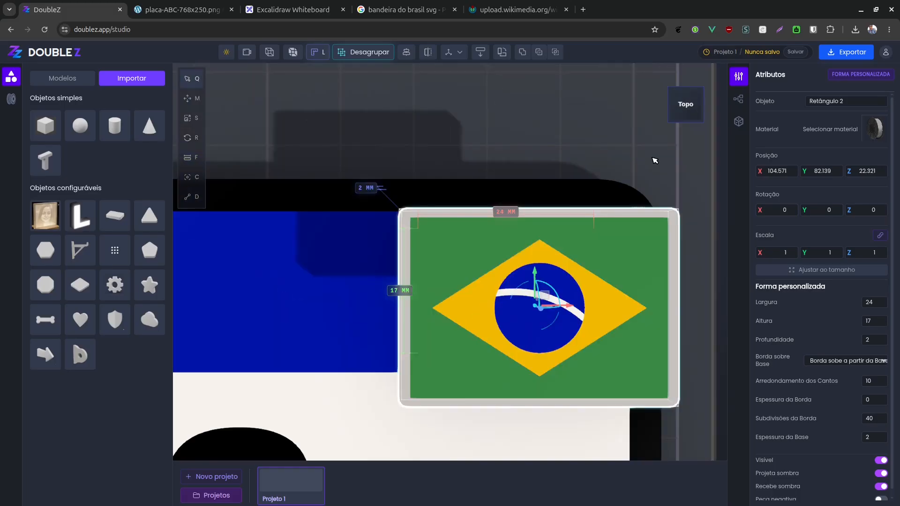
left_click(524, 125)
left_click_drag(570, 240, 547, 211)
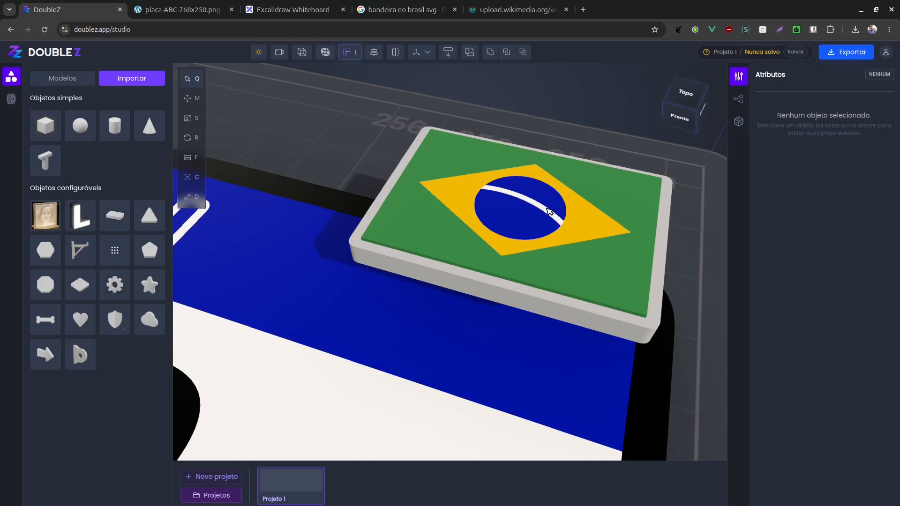
scroll(548, 212, "up", 3)
scroll(548, 212, "up", 2)
right_click_drag(548, 213, 418, 258)
left_click_drag(415, 272, 406, 259)
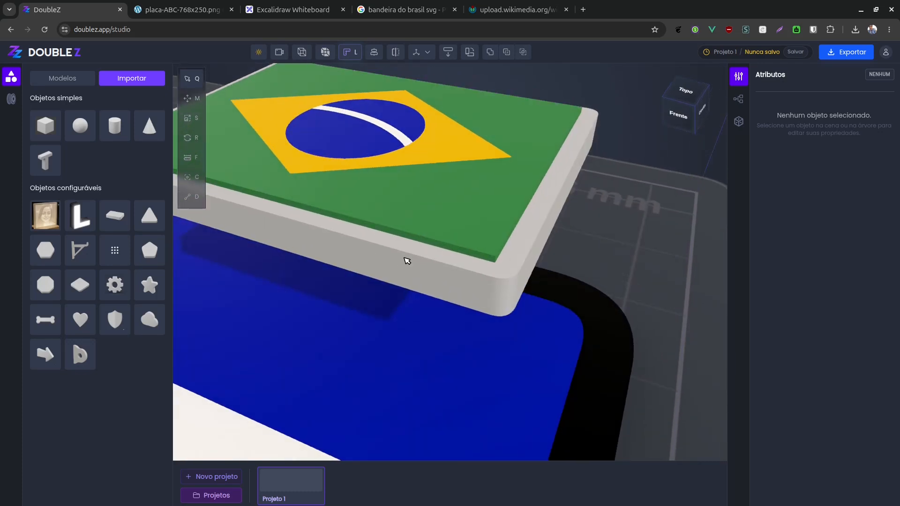
right_click_drag(406, 259, 484, 278)
left_click(473, 270)
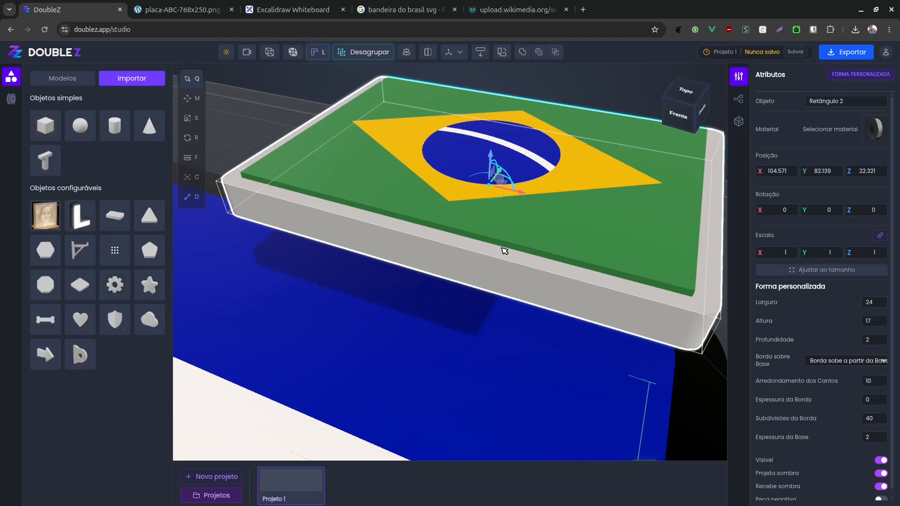
- Lower the flag along Z to about 23.321, snapping it to the white rectangle's upper face
right_click_drag(504, 249, 521, 276)
left_click_drag(521, 276, 508, 267)
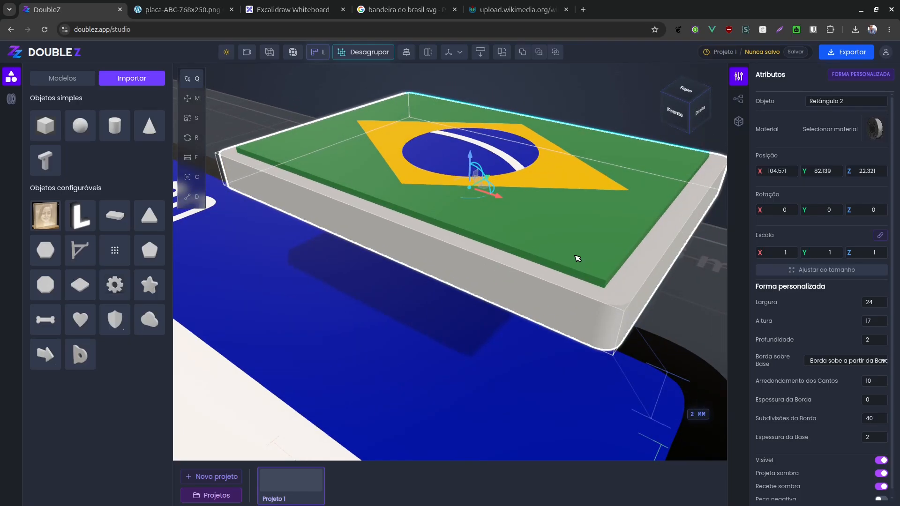
scroll(589, 268, "up", 1)
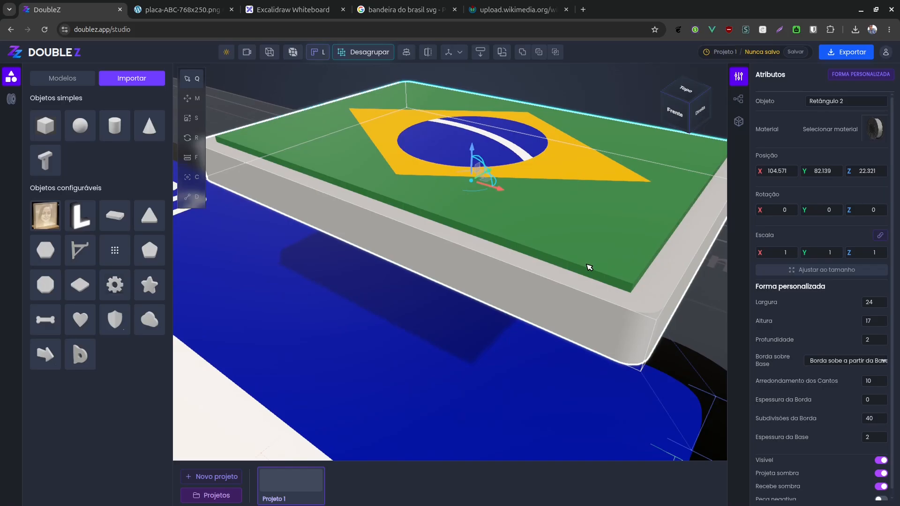
left_click(626, 277)
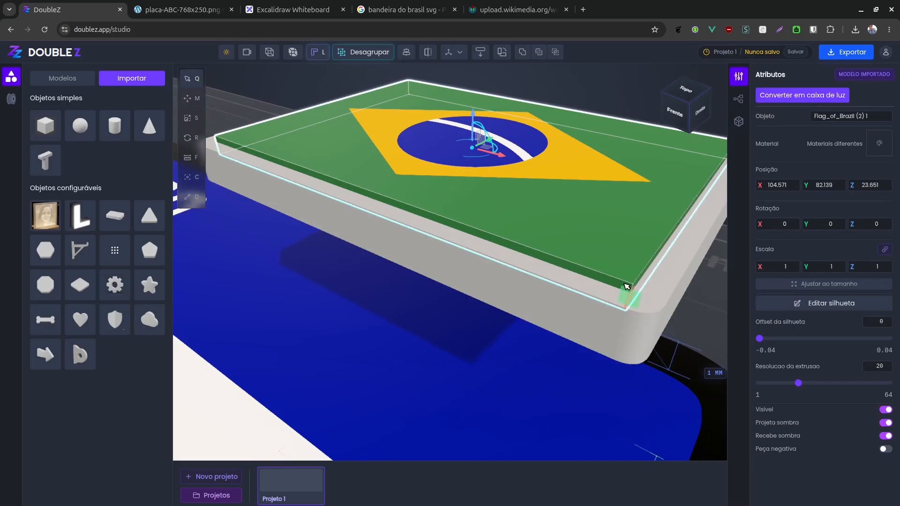
key("m")
left_click(634, 289)
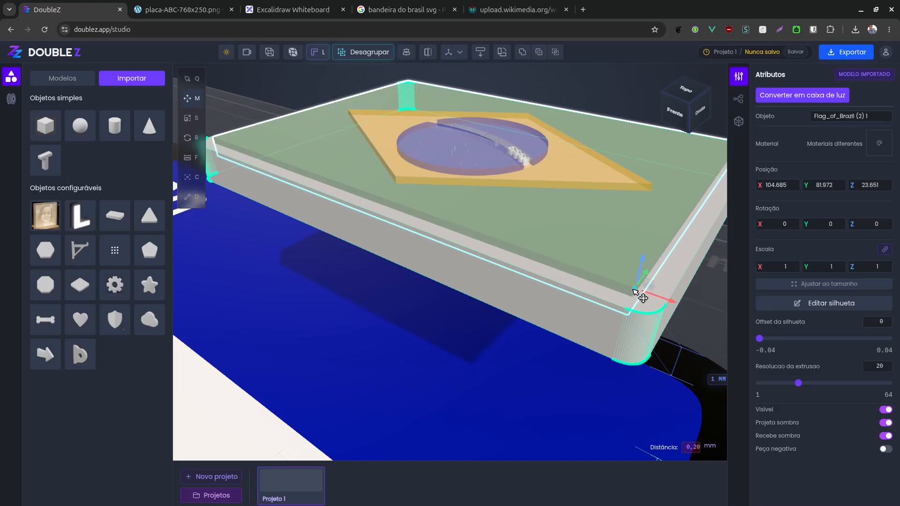
key("z")
left_click(652, 315)
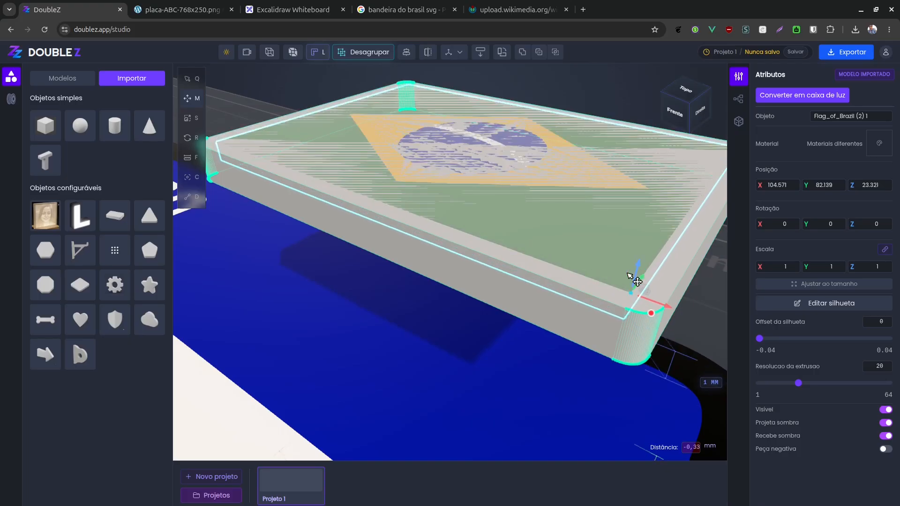
- Set the rectangle's depth (Profundidade) to 0.5 mm and raise it along Z to about 23.437 around the flag
left_click_drag(594, 242, 516, 277)
scroll(515, 252, "down", 3)
left_click(520, 333)
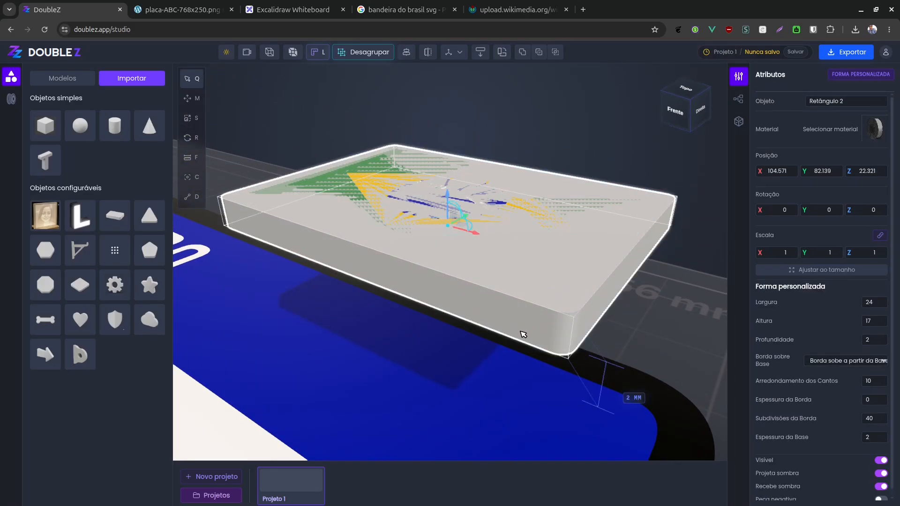
double_click(877, 340)
type("0.5")
left_click_drag(446, 195, 455, 186)
scroll(592, 251, "up", 5)
left_click_drag(594, 253, 425, 285)
scroll(426, 284, "down", 3)
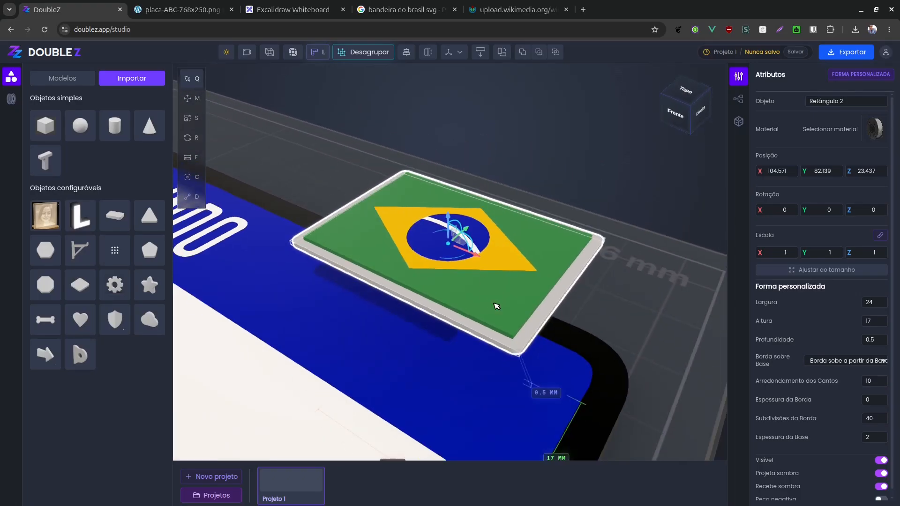
- Subtract the flag from the rectangle with a 0.2 mm offset
scroll(484, 301, "up", 4)
left_click(547, 169)
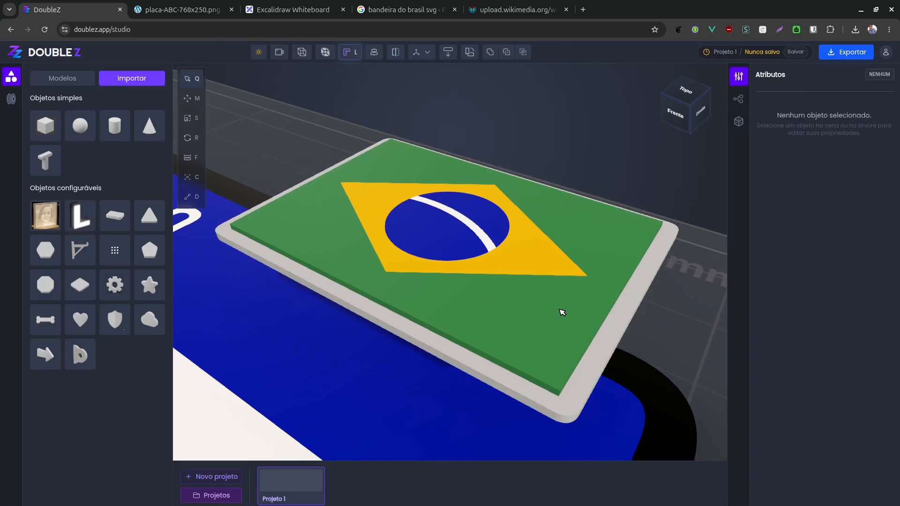
left_click(561, 311)
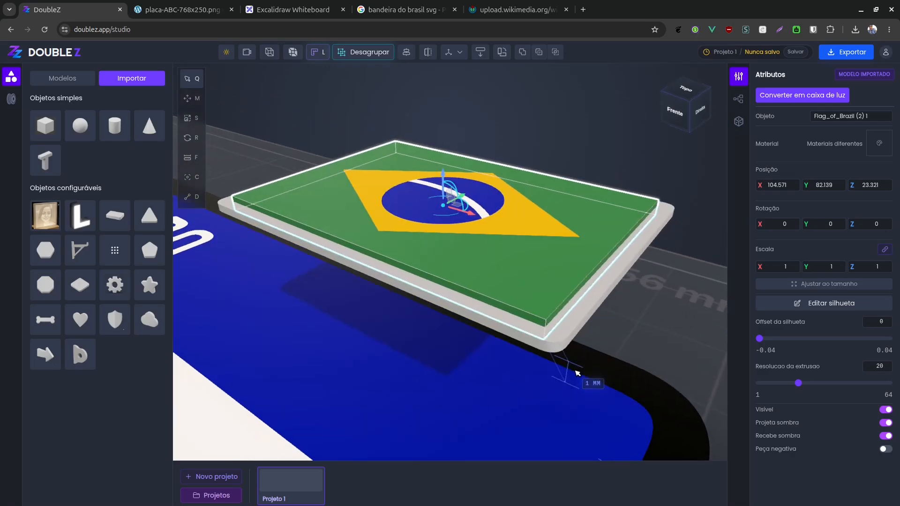
left_click(573, 330, "shift")
mouse_move(538, 324)
left_mouse_down()
mouse_move(565, 354)
mouse_move(536, 327)
left_mouse_up()
left_click(533, 52)
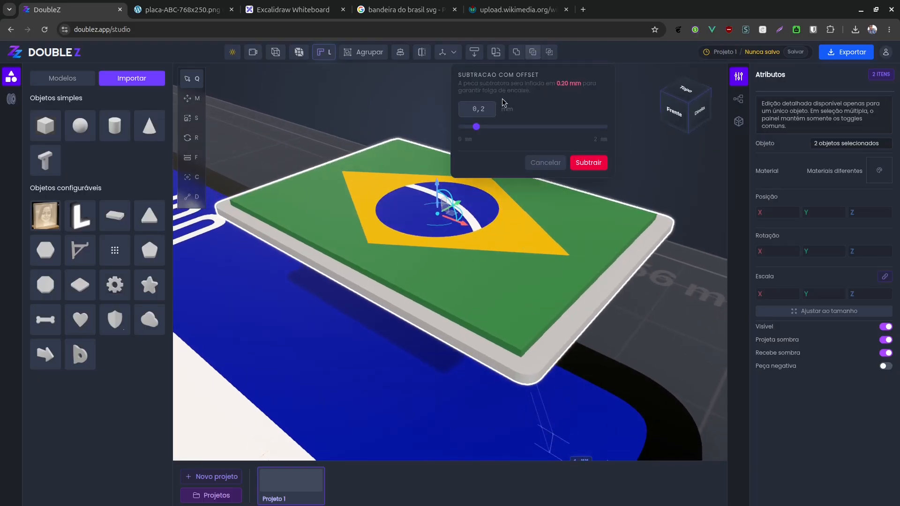
left_click(588, 163)
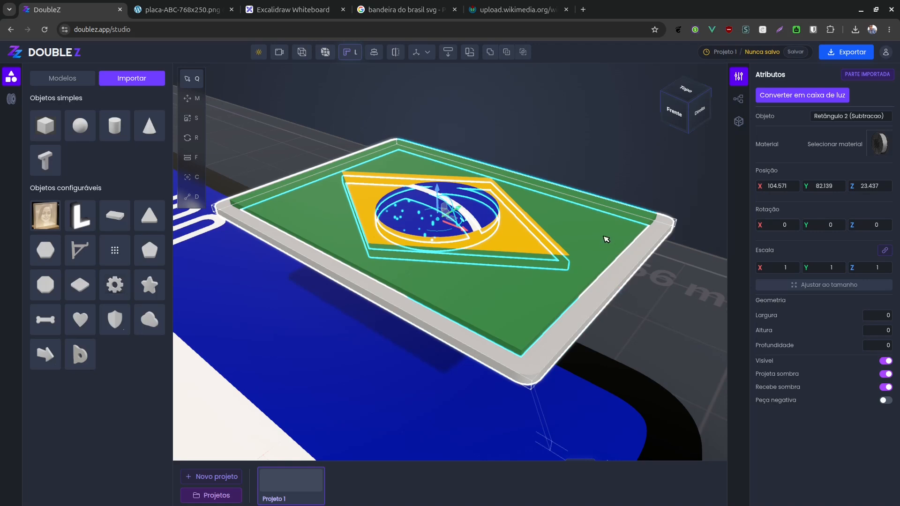
- Lift the cut rectangle to about Z 26.907 to check the cutout, and centre it with the flag again along Z
left_click_drag(438, 192, 439, 132)
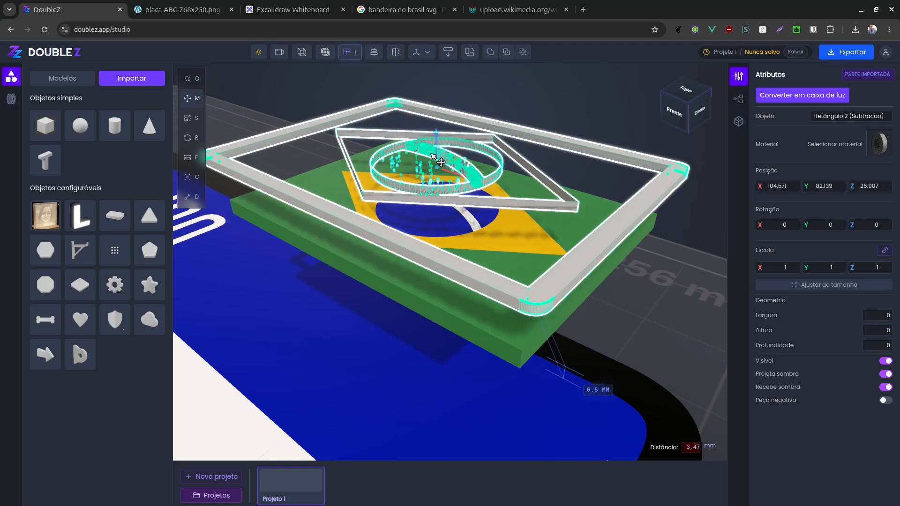
left_click_drag(530, 143, 506, 148)
left_click(481, 202, "shift")
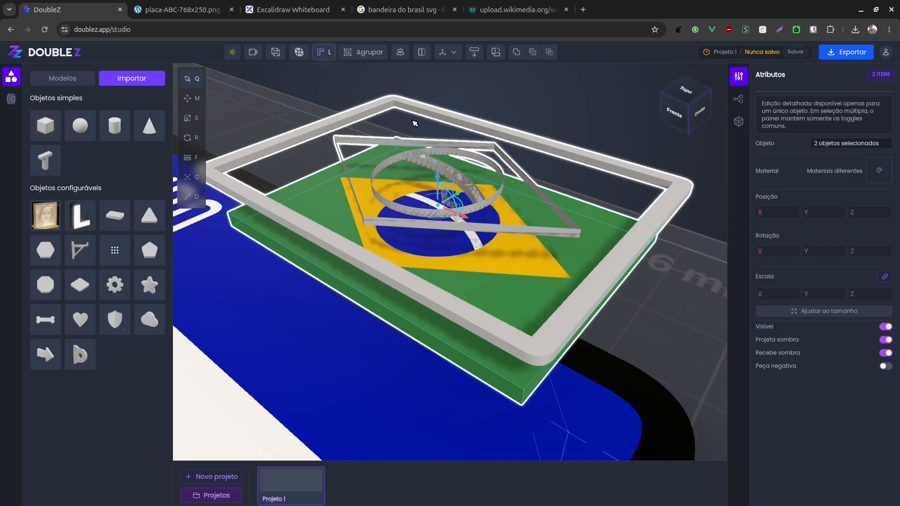
left_click(400, 52)
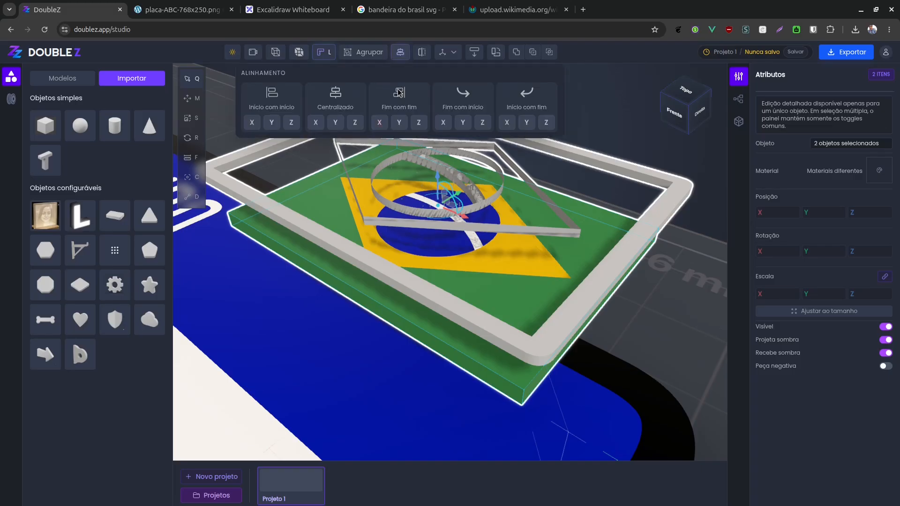
left_click(358, 129)
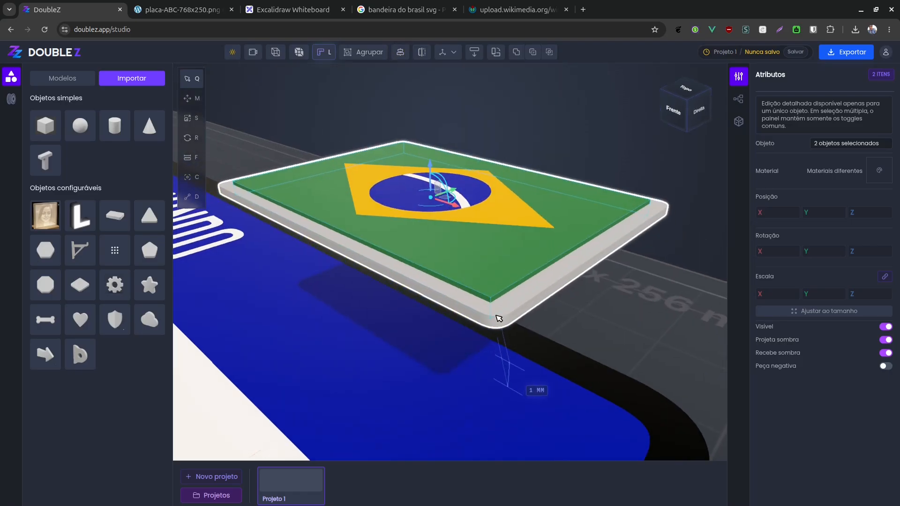
left_click(498, 315)
left_click(485, 296)
left_click(488, 285)
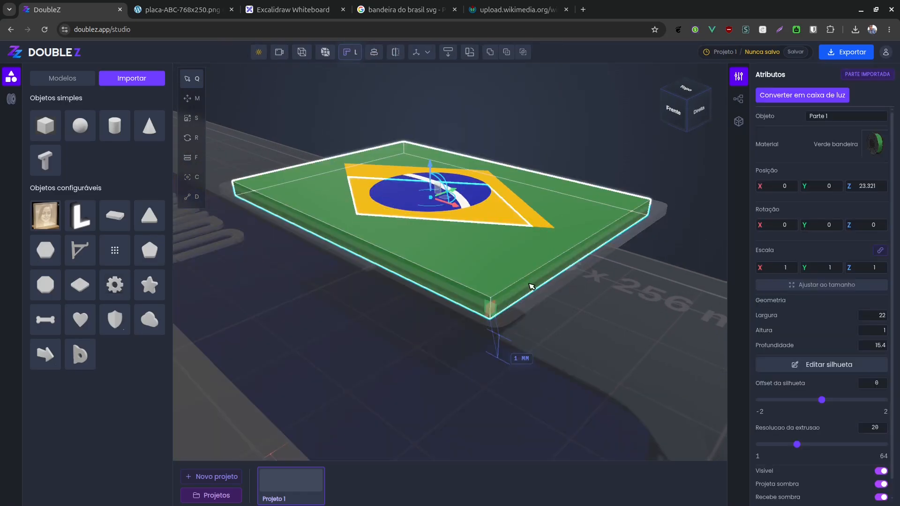
left_click(612, 161)
left_click(502, 220)
key("Escape")
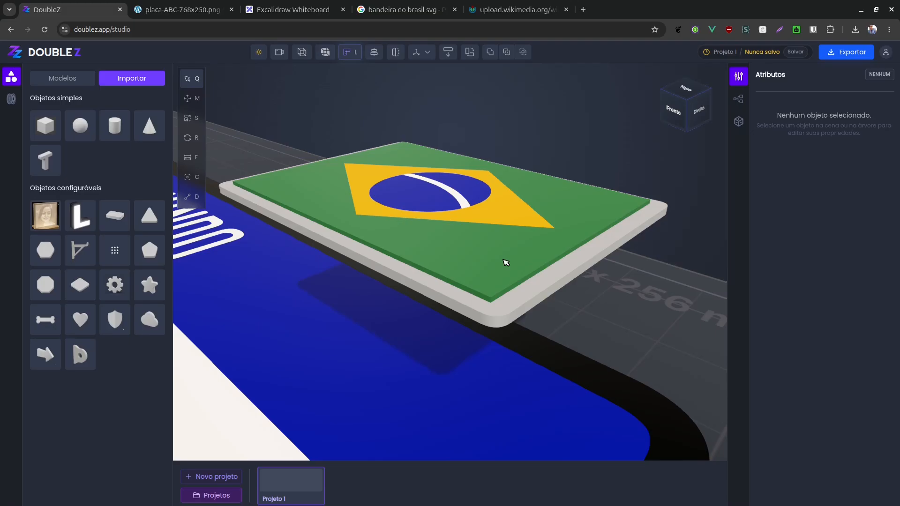
- Resize the whole flag to 0.6 mm in Z without keeping its proportions
left_click(504, 261)
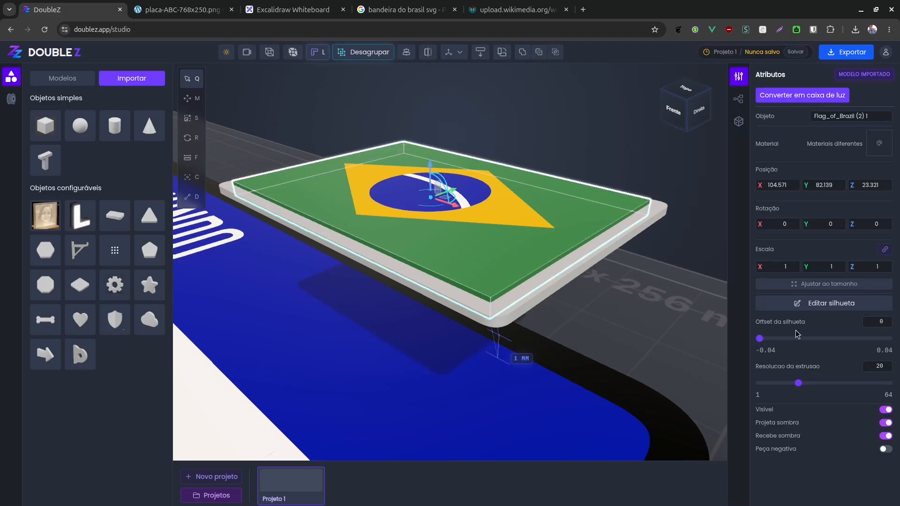
left_click(858, 284)
left_click(854, 218)
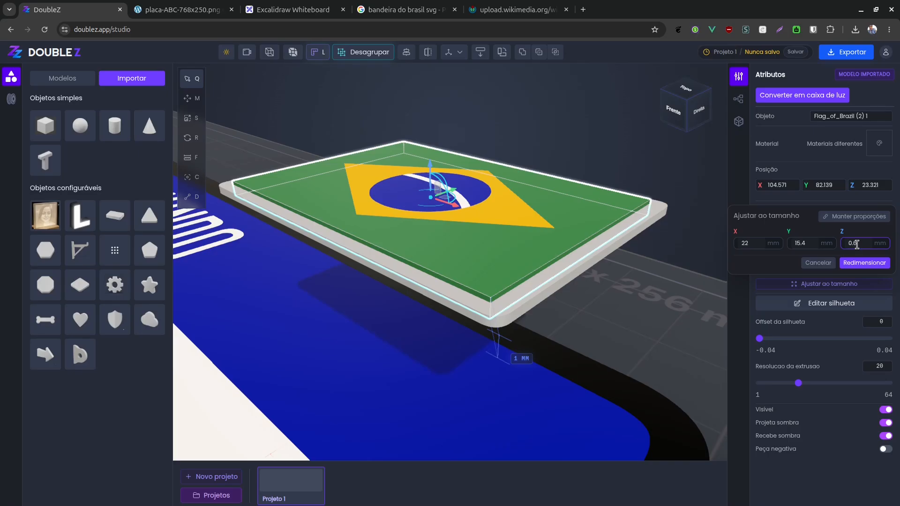
type("0.6")
key("Return")
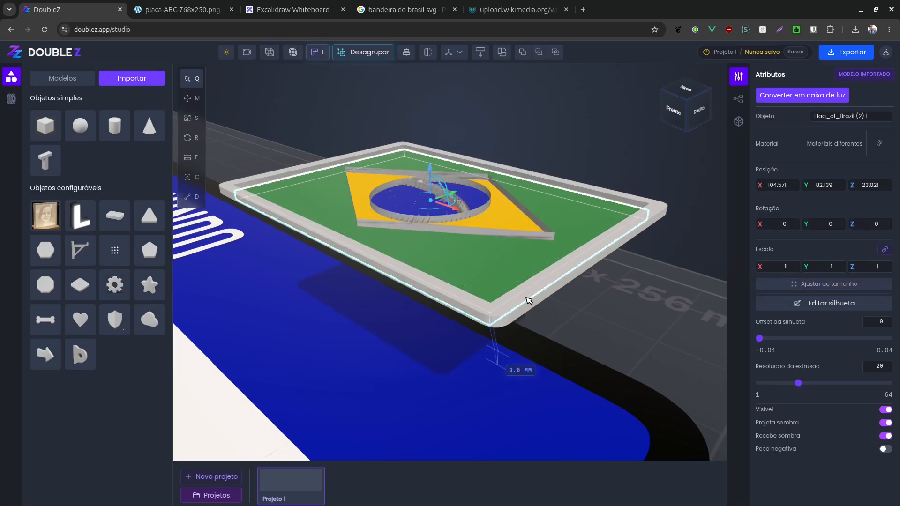
- Assign the Branco material to the cut rectangle and resize it to 0.6 mm in Z without keeping its proportions
left_click(516, 316)
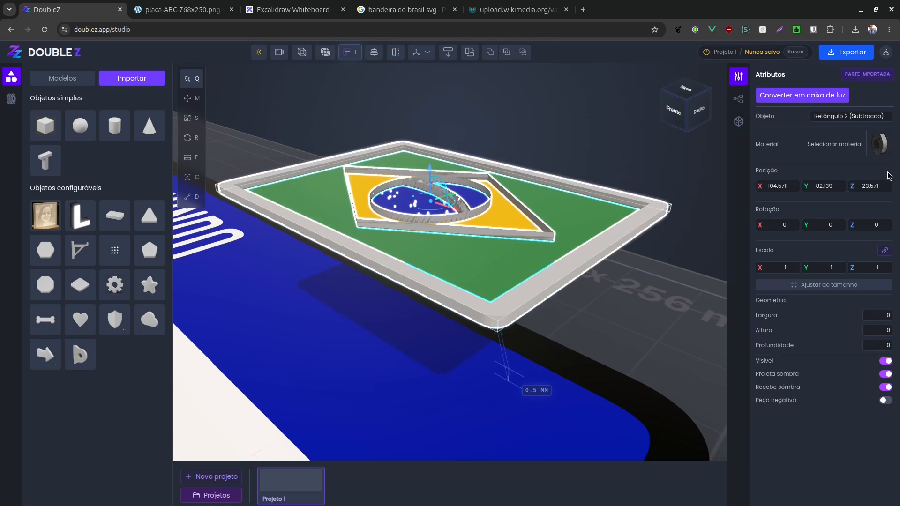
left_click(881, 144)
left_click(837, 224)
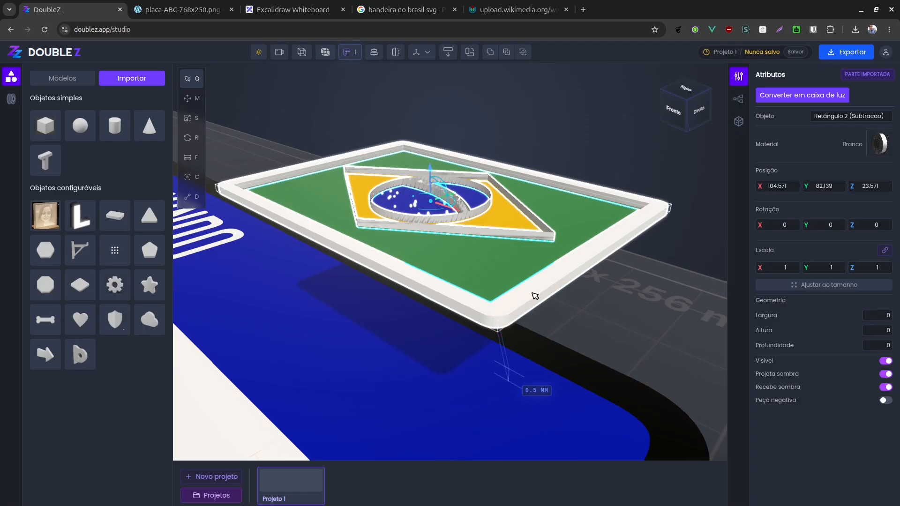
left_click(875, 286)
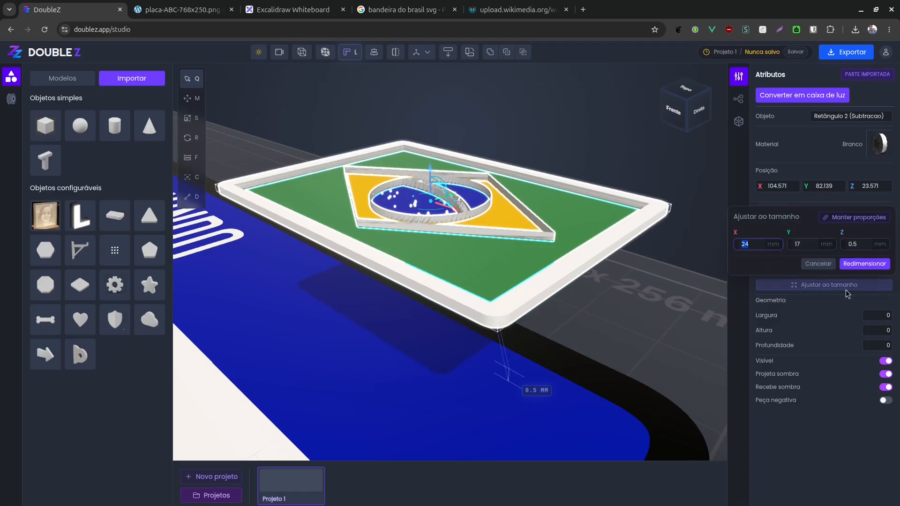
left_click(863, 244)
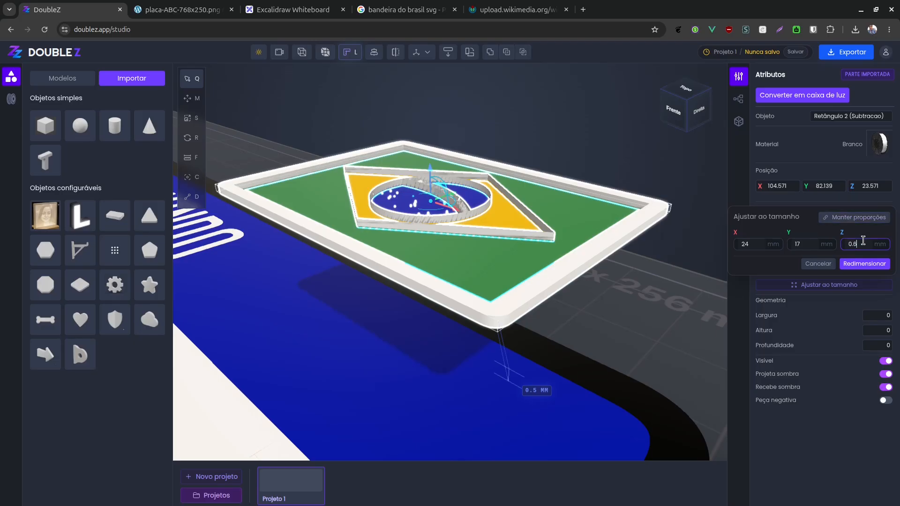
key("Return")
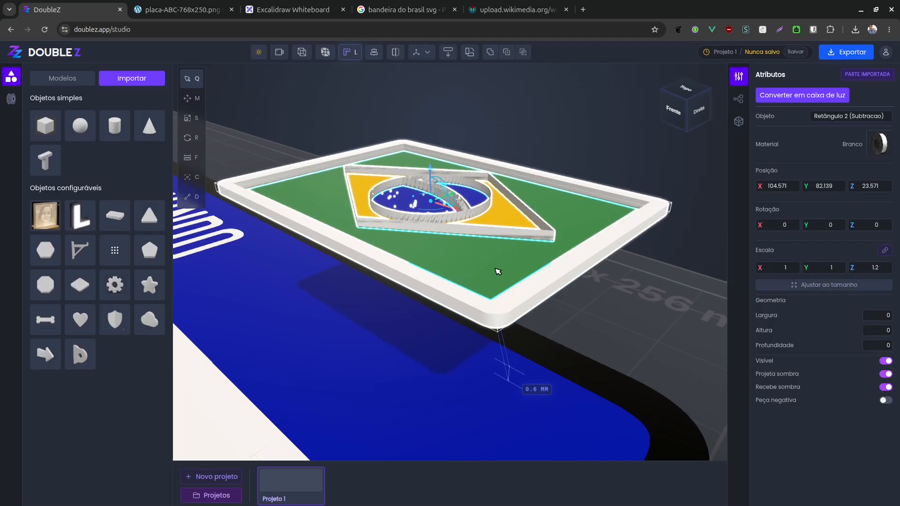
- Centre the flag and the white frame on each other along Z
left_click(398, 56)
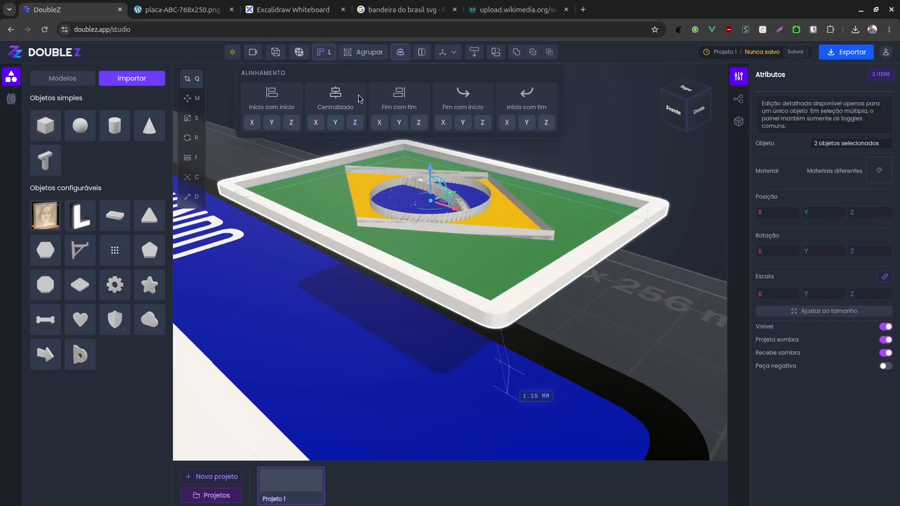
left_click(356, 122)
left_click(602, 173)
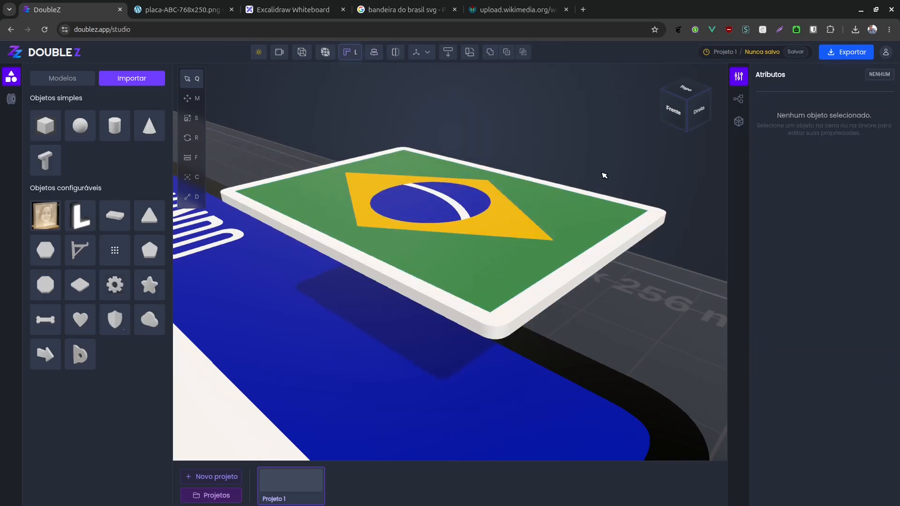
- Group the flag and its white frame into one object
left_click_drag(521, 232, 533, 277)
scroll(523, 299, "down", 5)
middle_click_drag(523, 300, 499, 228)
left_click_drag(316, 129, 718, 264)
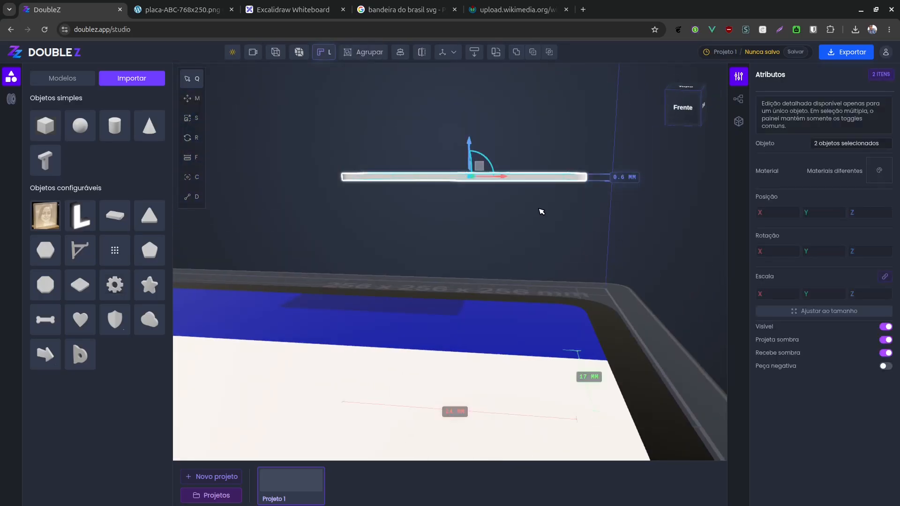
key("ctrl+g")
middle_click_drag(542, 211, 560, 316)
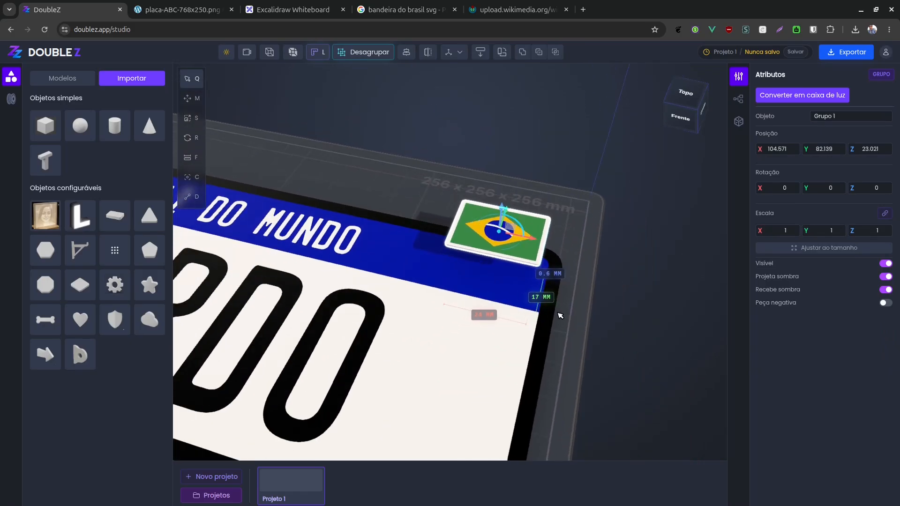
- Drop the flag group onto the plate's surface and lift it back to about Z 14.648 above the blue band
left_click(479, 52)
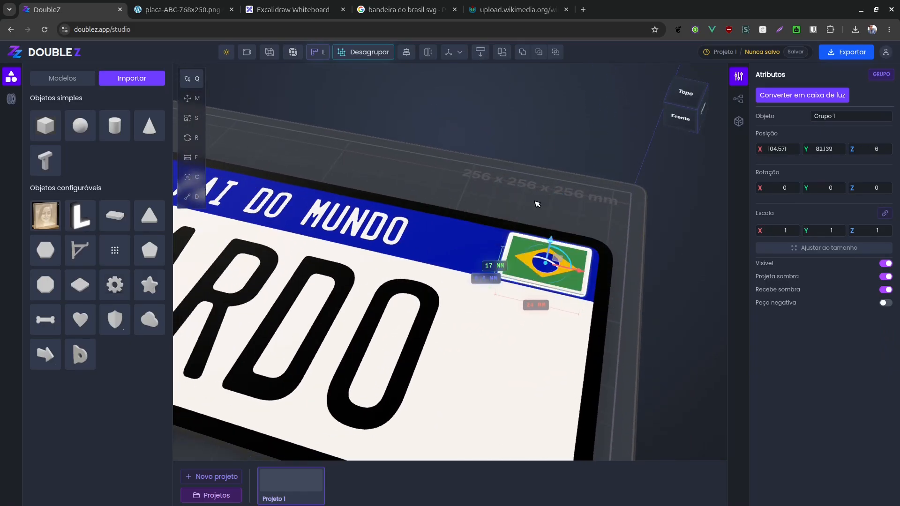
scroll(536, 200, "up", 5)
scroll(341, 224, "up", 5)
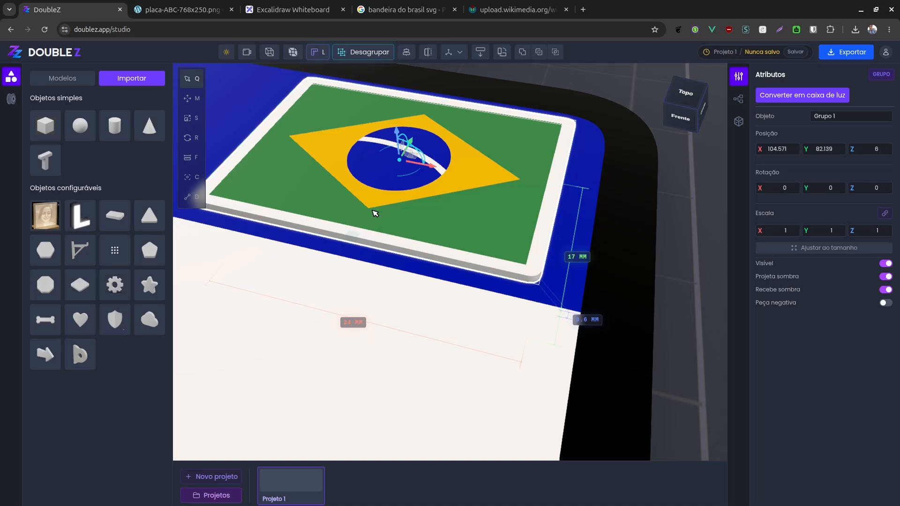
left_click_drag(460, 242, 514, 193)
right_click_drag(544, 279, 525, 331)
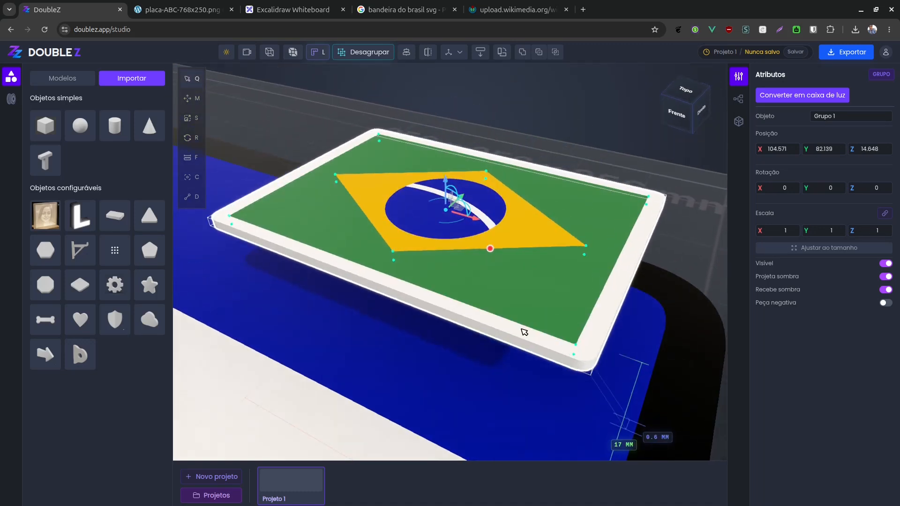
scroll(525, 326, "down", 2)
left_click(719, 244)
scroll(656, 259, "down", 5)
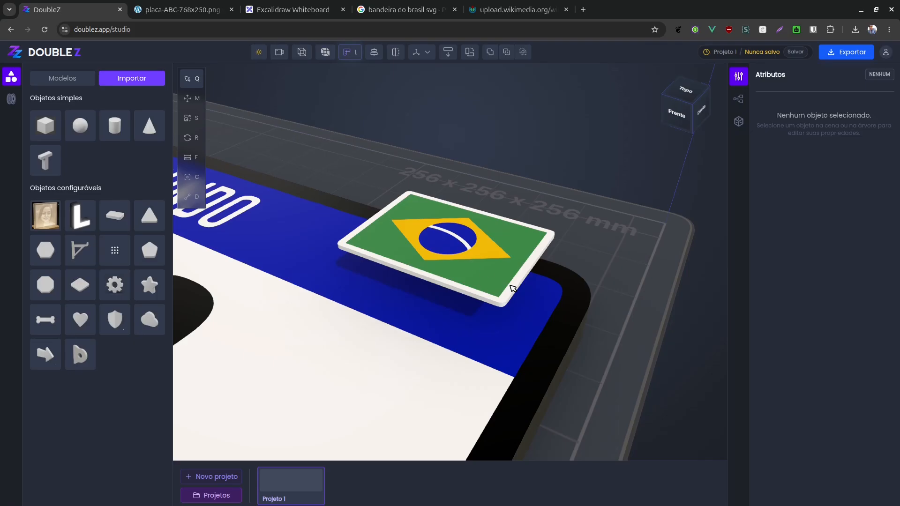
scroll(513, 288, "down", 3)
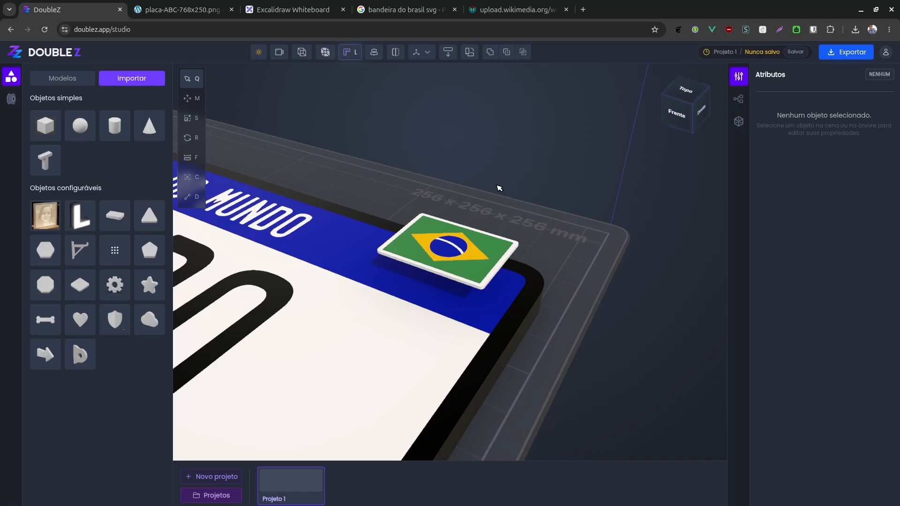
scroll(616, 225, "down", 5)
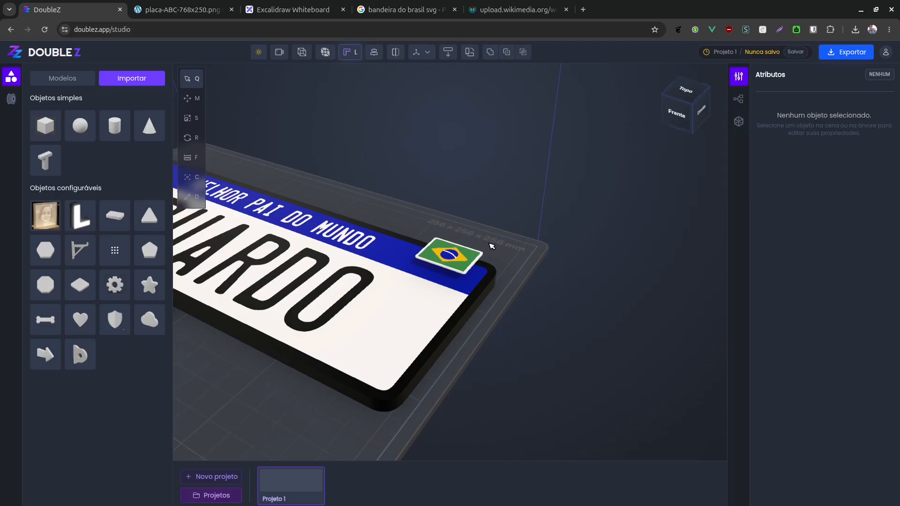
- Examine the framed flag group above the blue band and compare its border with the reference plate image
scroll(491, 246, "up", 10)
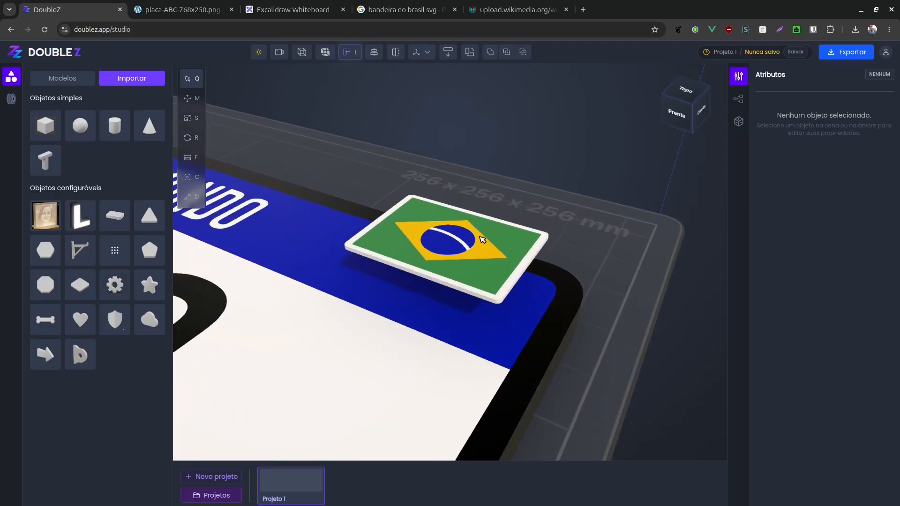
mouse_move(538, 252)
left_mouse_down()
mouse_move(537, 235)
mouse_move(531, 257)
left_mouse_up()
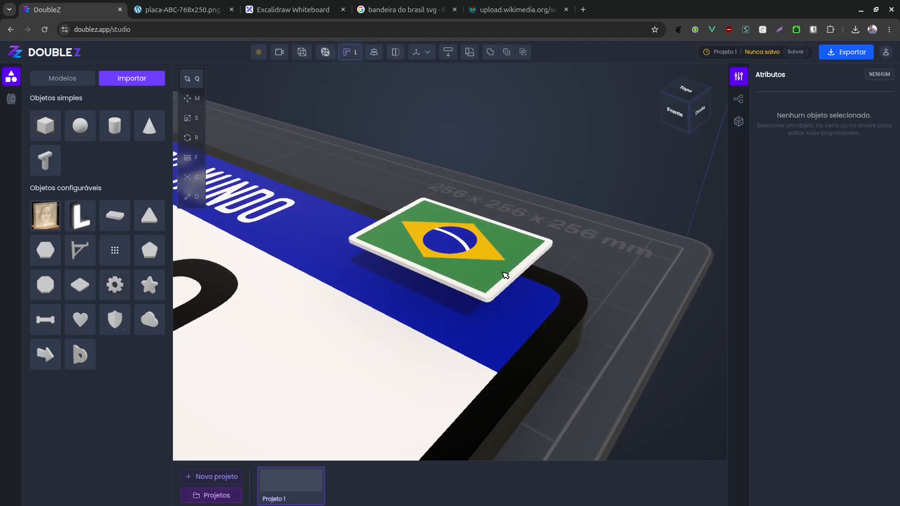
left_click(504, 274)
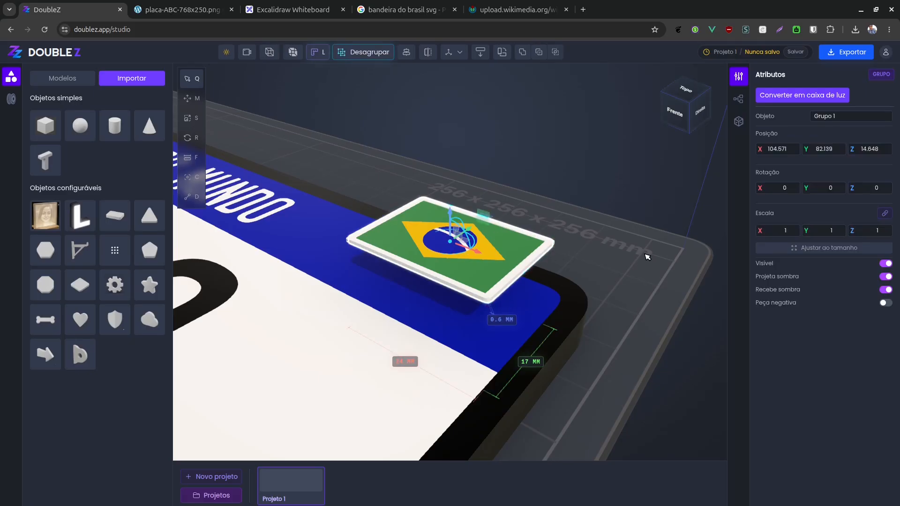
scroll(700, 264, "down", 2)
scroll(369, 311, "up", 5)
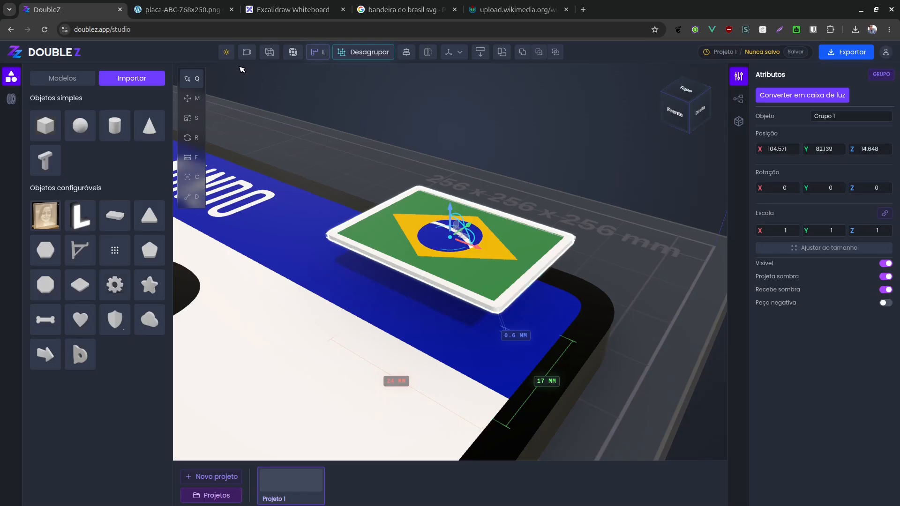
left_click(193, 10)
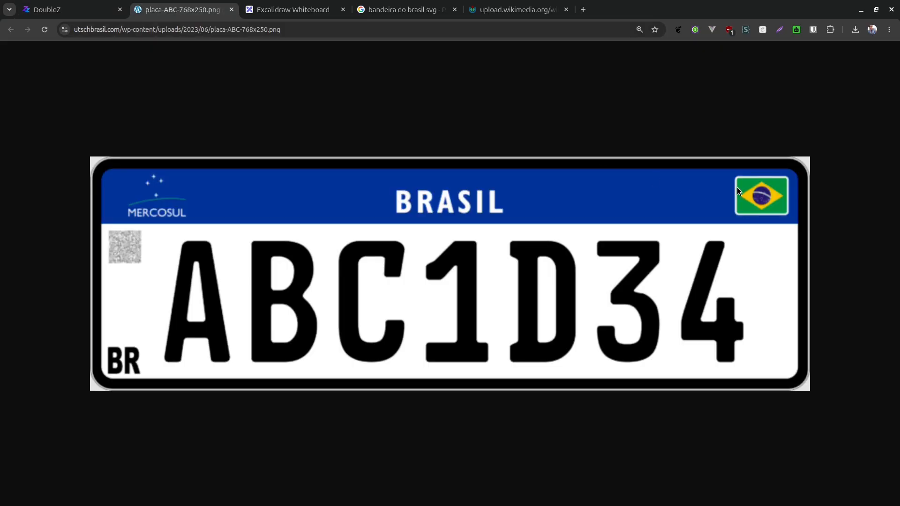
left_click(87, 14)
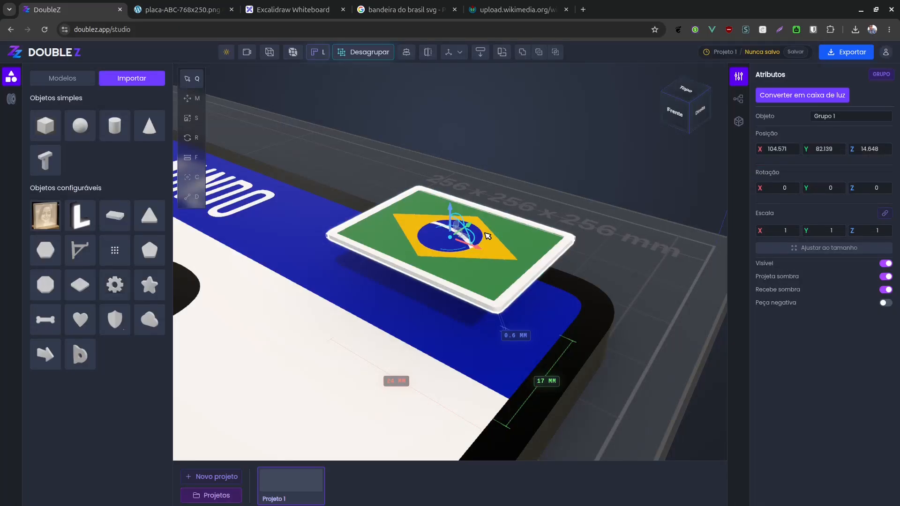
scroll(492, 280, "up", 3)
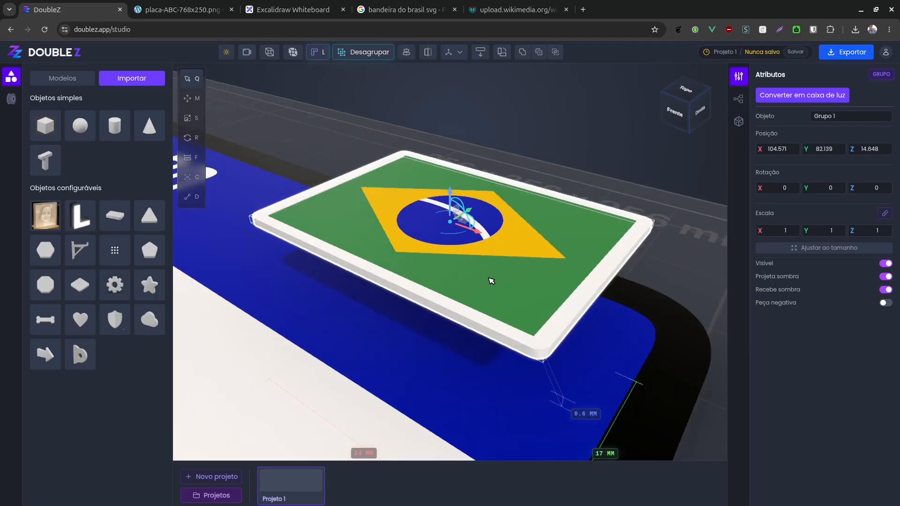
middle_click_drag(592, 247, 490, 263)
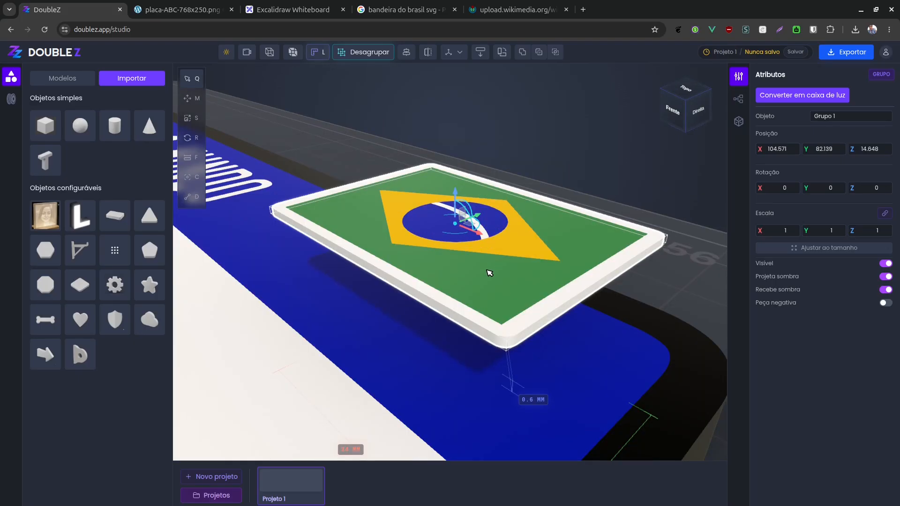
scroll(489, 273, "down", 2)
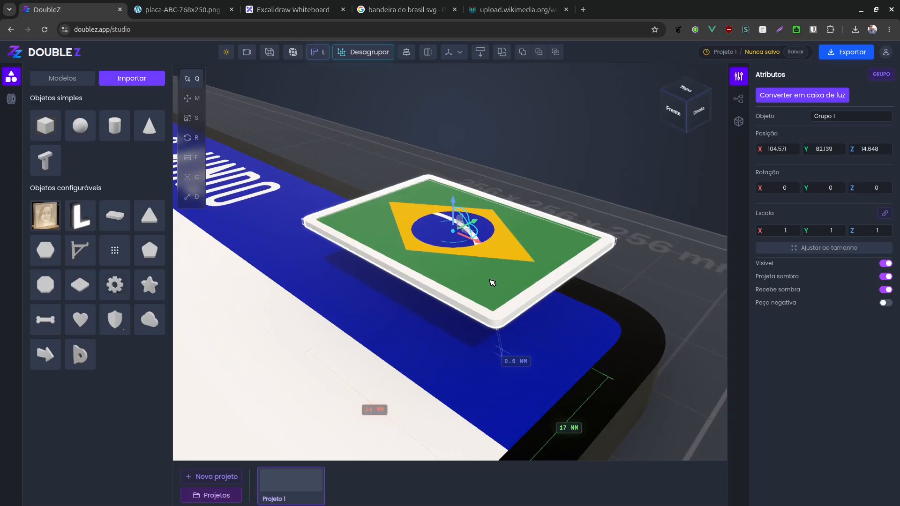
- Enter the flag group and raise its white frame to about Z 19.834, separating it from the coloured flag pieces
double_click(457, 207)
left_click_drag(454, 203, 454, 149)
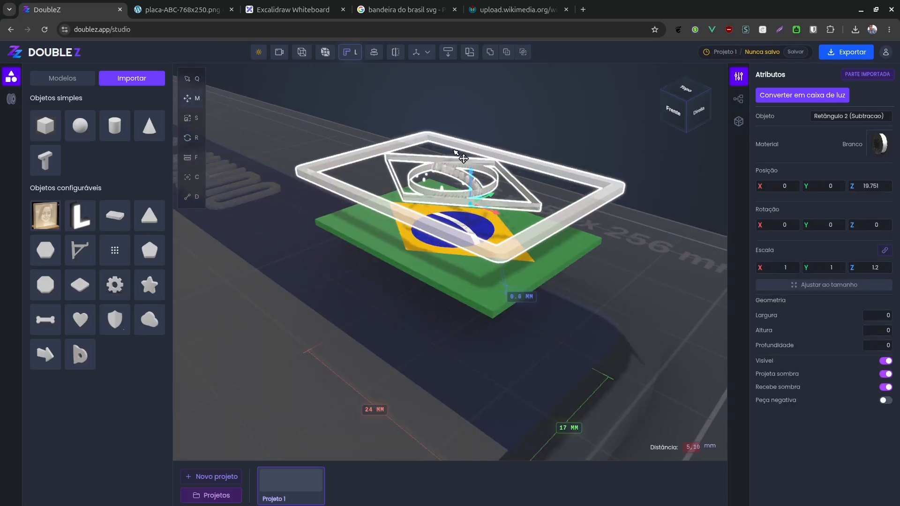
scroll(375, 244, "up", 5)
key("q")
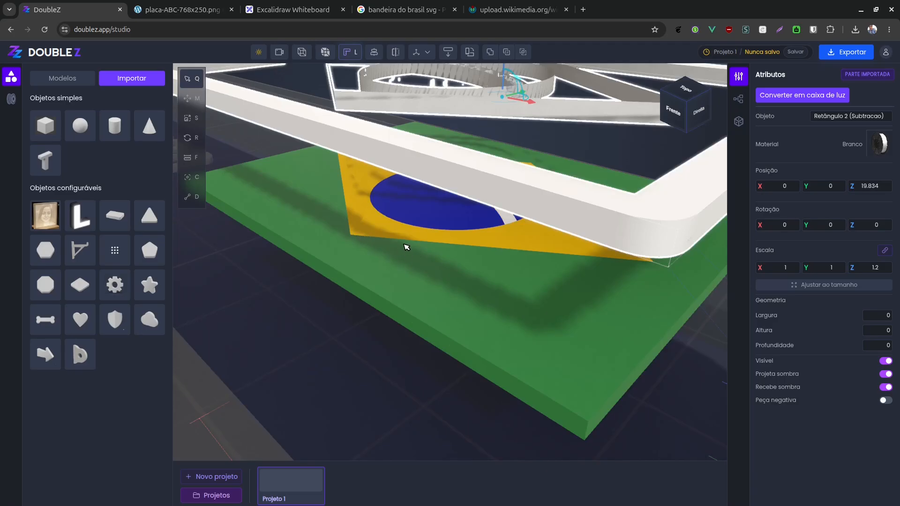
- Examine the white frame's inner pieces and the flag beneath them from several angles
scroll(375, 248, "down", 2)
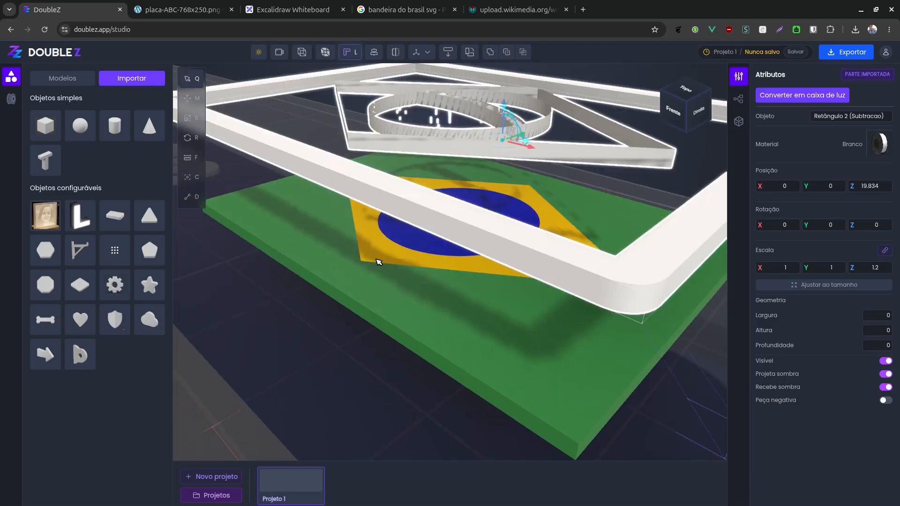
scroll(399, 267, "up", 1)
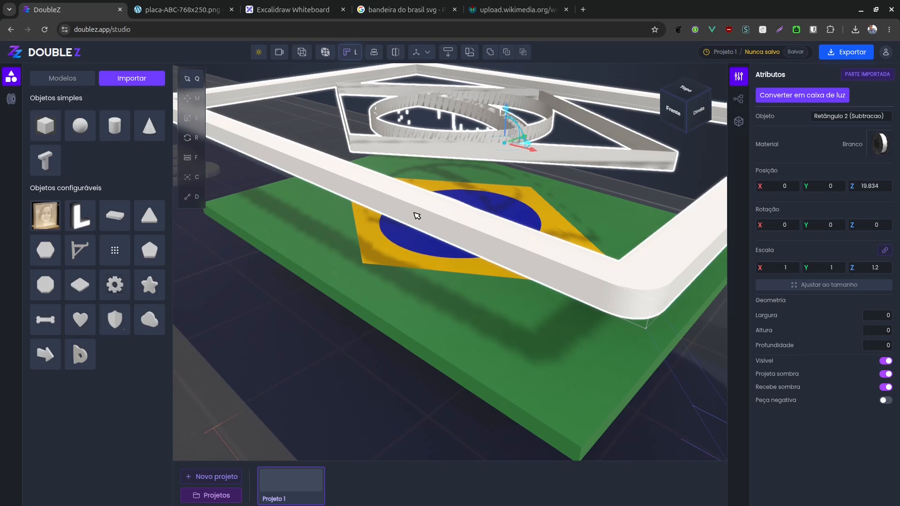
left_click(426, 156)
left_click_drag(429, 154, 442, 187)
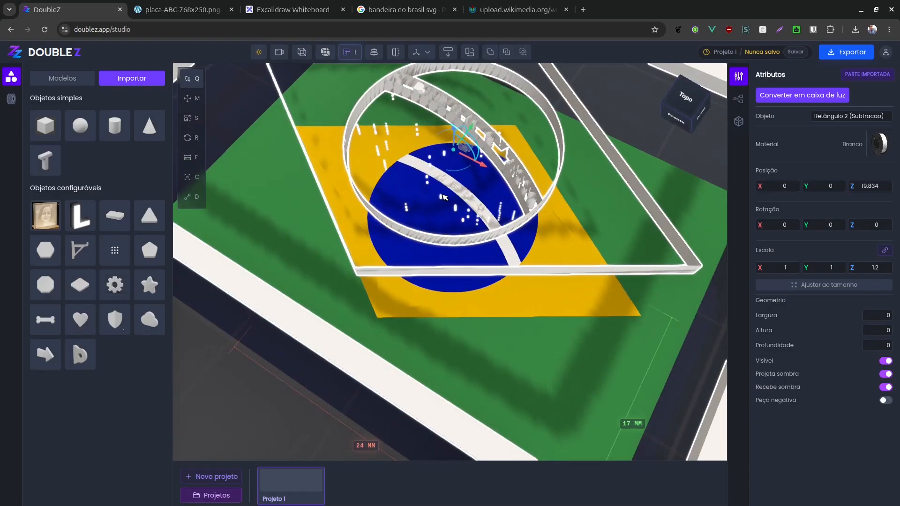
scroll(411, 335, "up", 12)
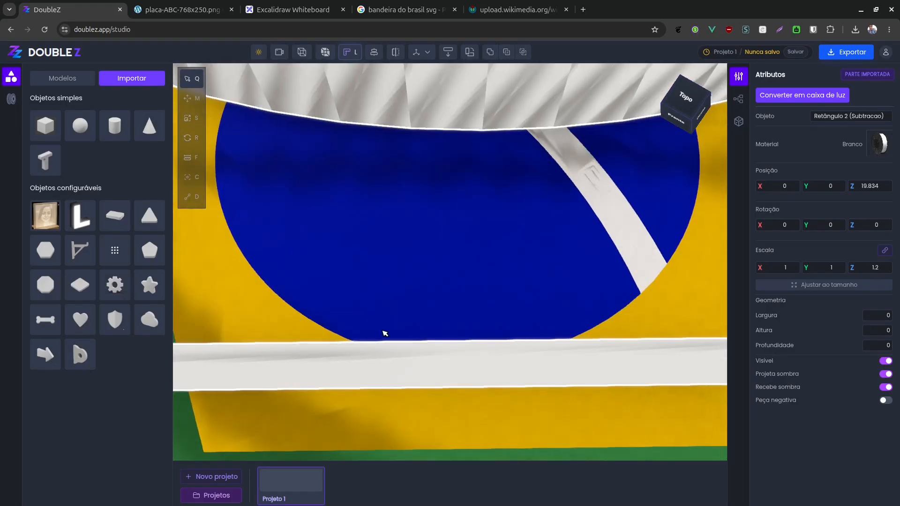
left_click_drag(384, 333, 547, 293)
scroll(547, 293, "down", 10)
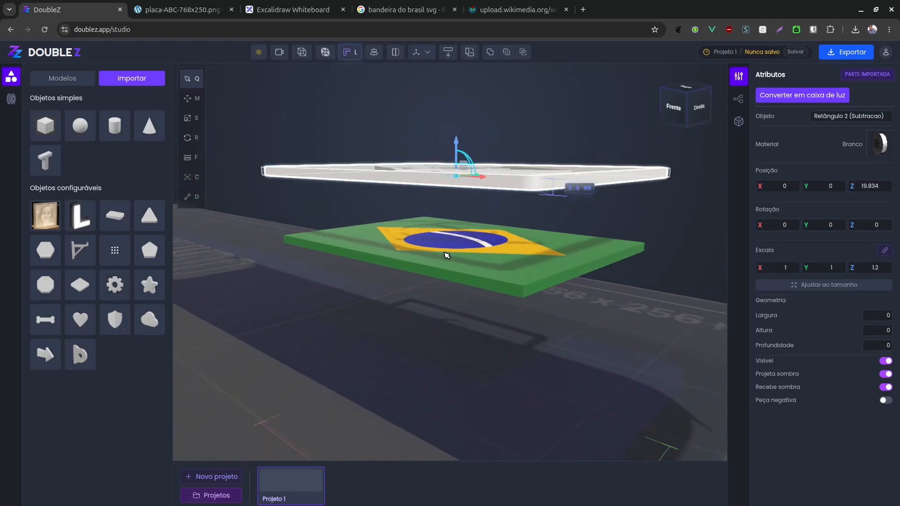
left_click_drag(447, 256, 447, 300)
left_click(435, 403)
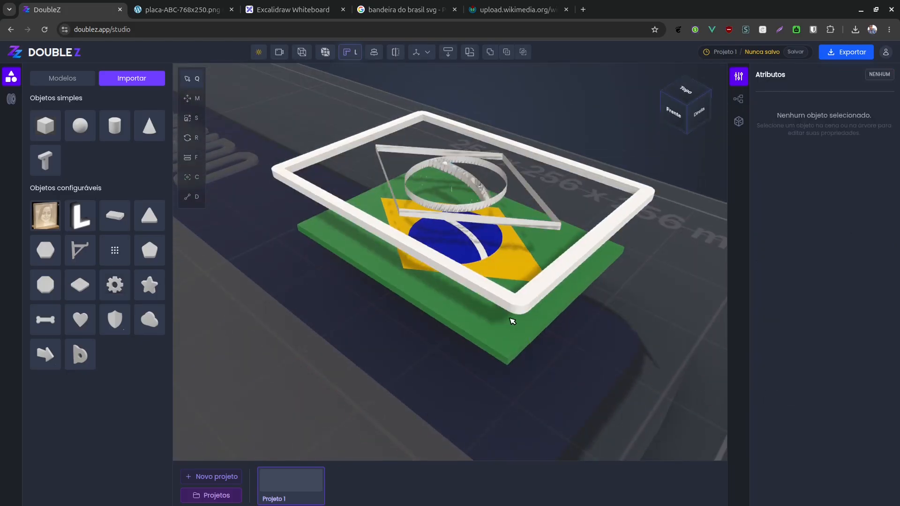
left_click_drag(512, 320, 505, 298)
left_click(505, 297)
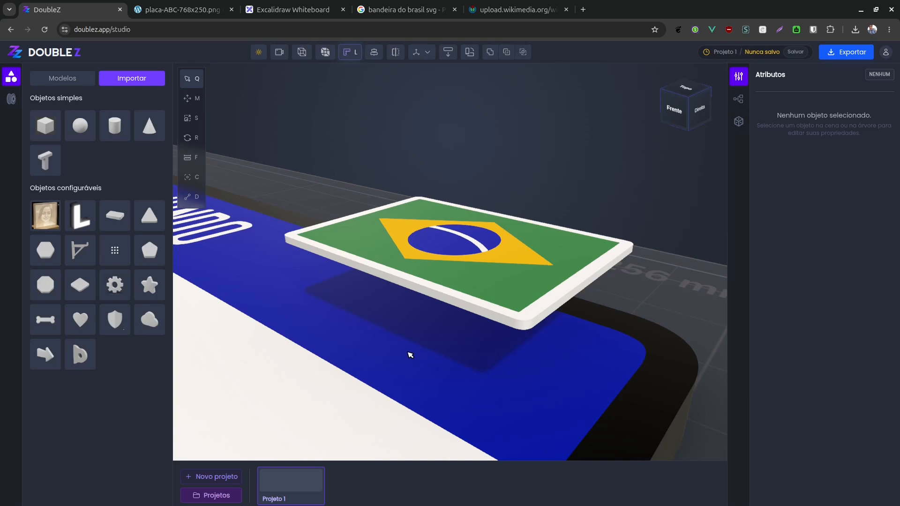
- Place a section plane on the flag group's top face and offset it -0.10 mm along its normal
left_click_drag(408, 352, 417, 326)
left_click(421, 298)
key("c")
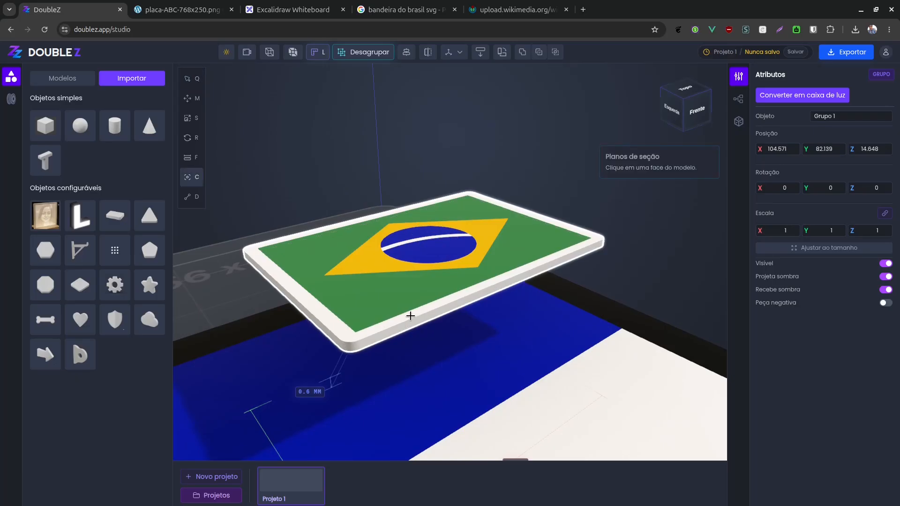
left_click(410, 315)
left_click_drag(457, 312, 462, 385)
left_click_drag(462, 435, 506, 289)
scroll(506, 289, "down", 2)
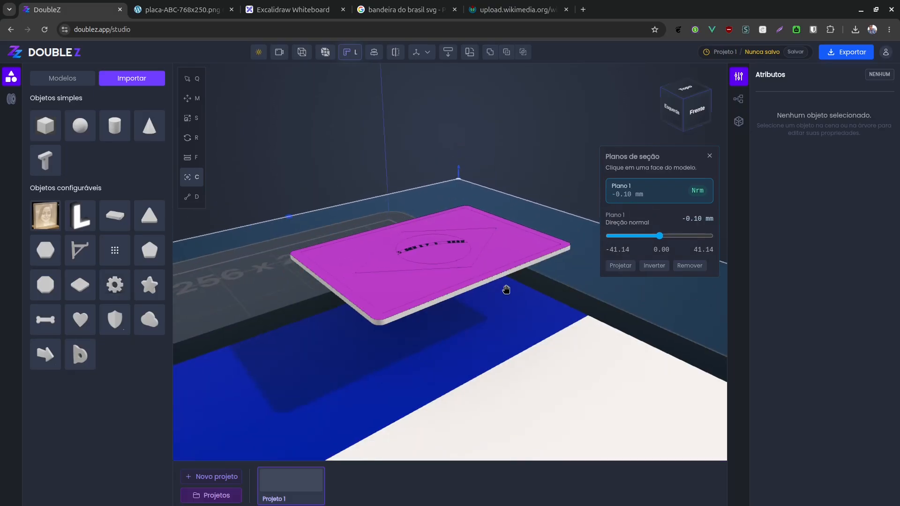
- Inspect the cut through the flag group and project the section into the 2D silhouette editor
scroll(506, 290, "down", 5)
scroll(487, 277, "up", 7)
middle_click_drag(480, 273, 406, 333)
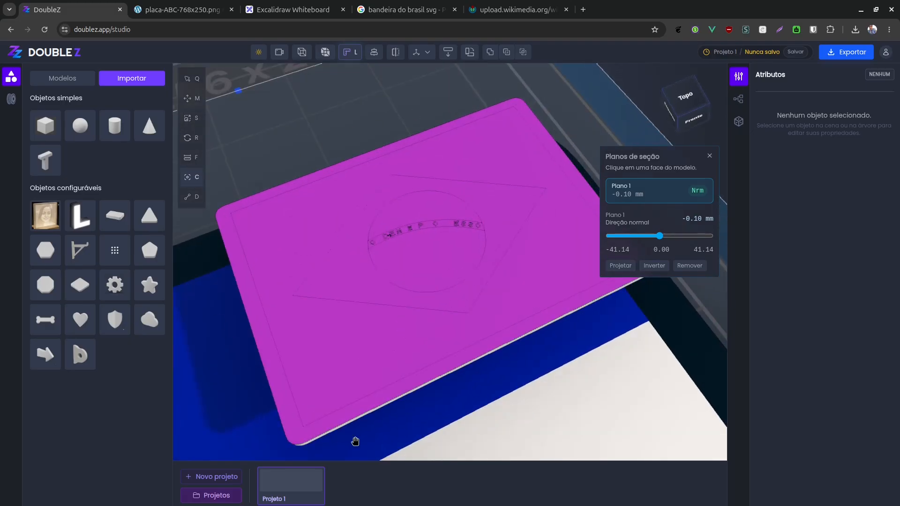
middle_click_drag(456, 263, 297, 225)
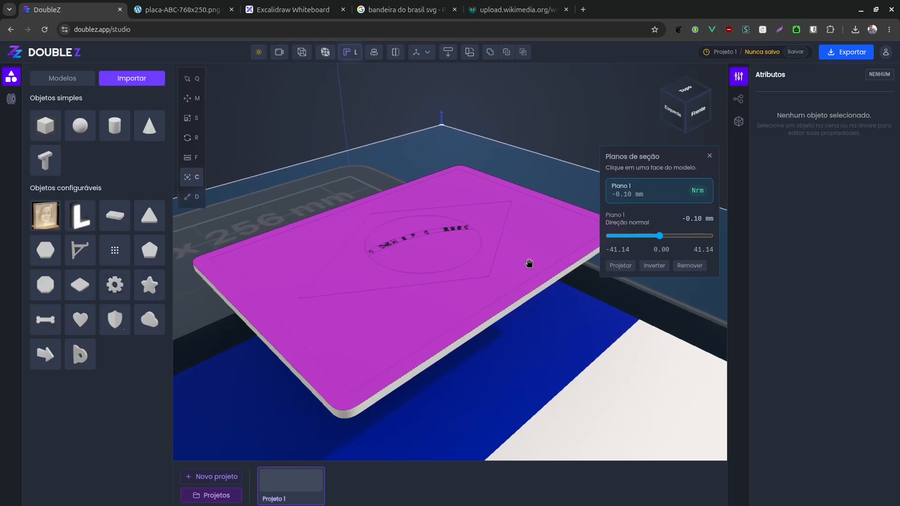
left_click(619, 266)
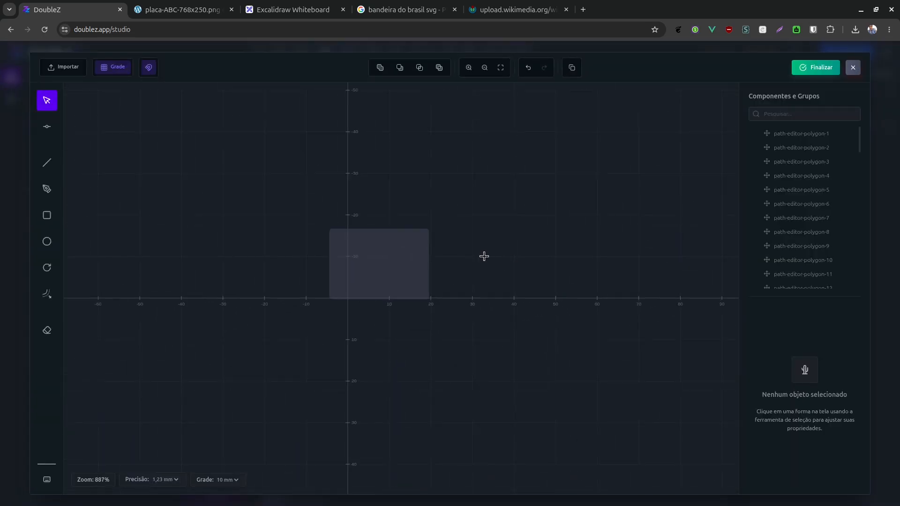
- Select all the projected polygons, unite them into a single rounded rectangle, and finish the silhouette as a solid
scroll(434, 253, "up", 6)
left_click_drag(198, 158, 542, 401)
scroll(287, 285, "up", 6)
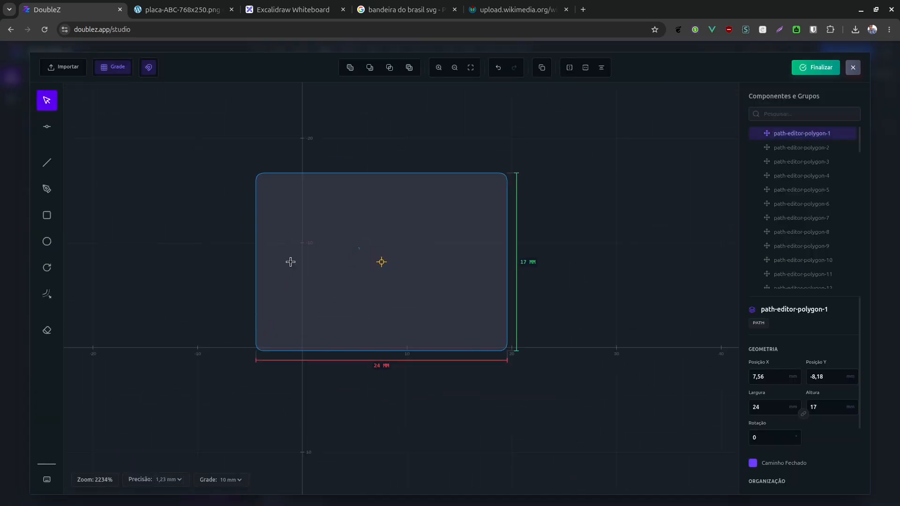
scroll(323, 258, "up", 3)
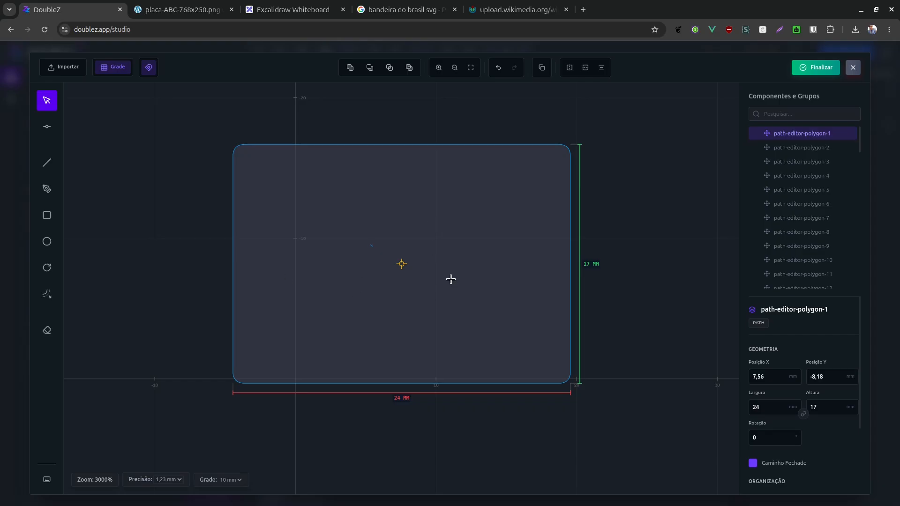
scroll(457, 242, "down", 1)
scroll(459, 242, "down", 1)
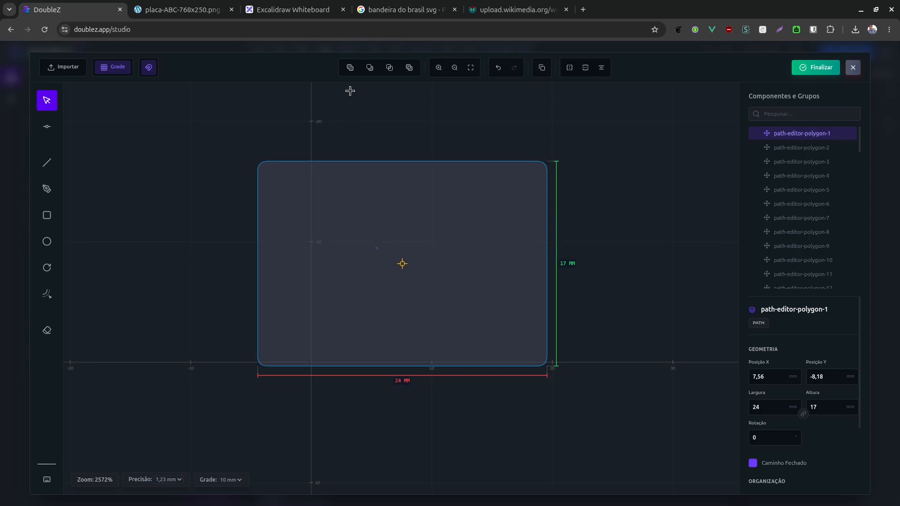
left_click(351, 69)
scroll(462, 238, "down", 1)
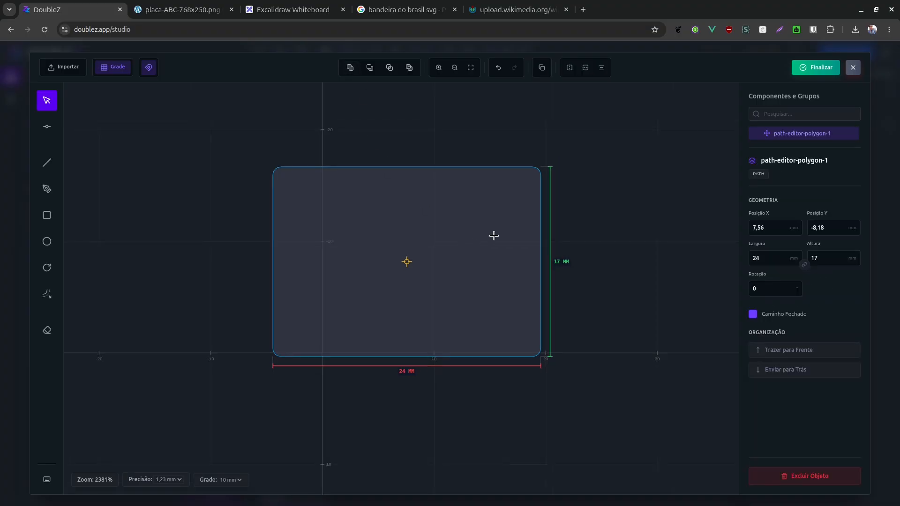
left_click(816, 67)
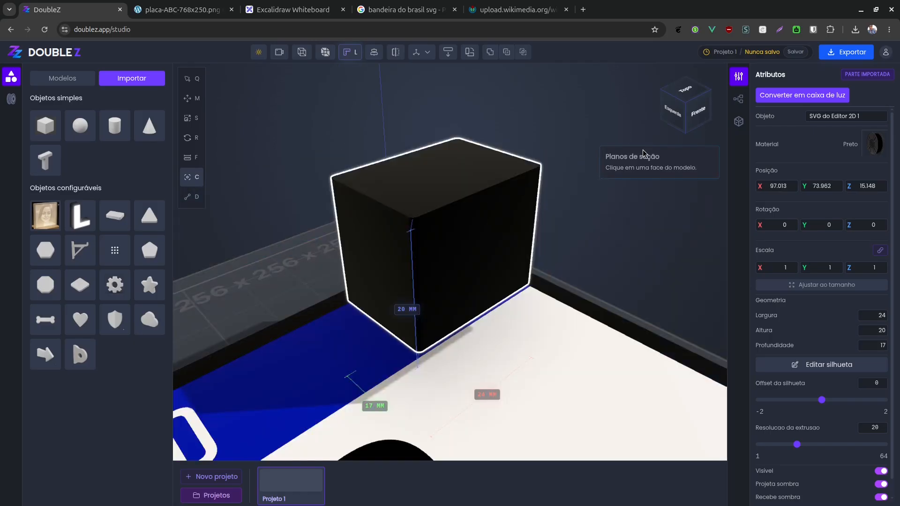
- Leave the section tool and set the new black block's height to 4 mm
left_click(188, 83)
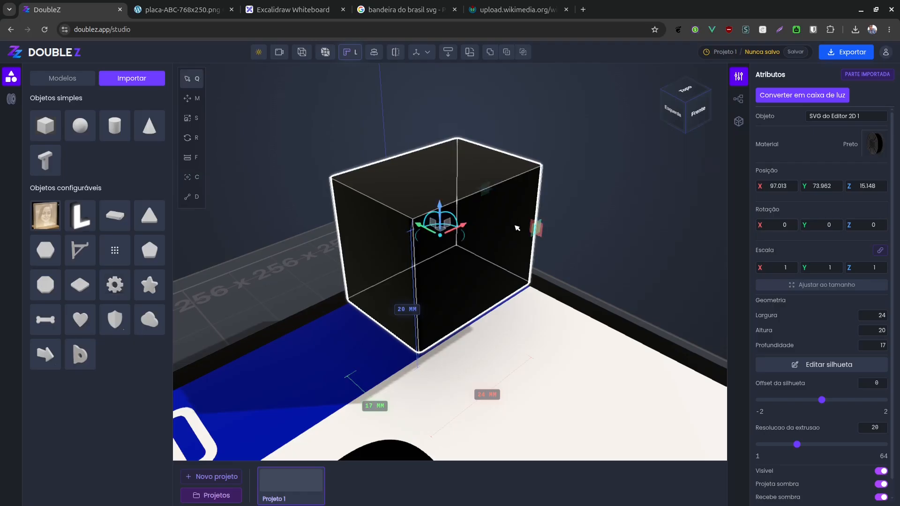
mouse_move(532, 226)
left_mouse_down()
mouse_move(548, 289)
mouse_move(476, 237)
mouse_move(461, 248)
mouse_move(535, 227)
left_mouse_up()
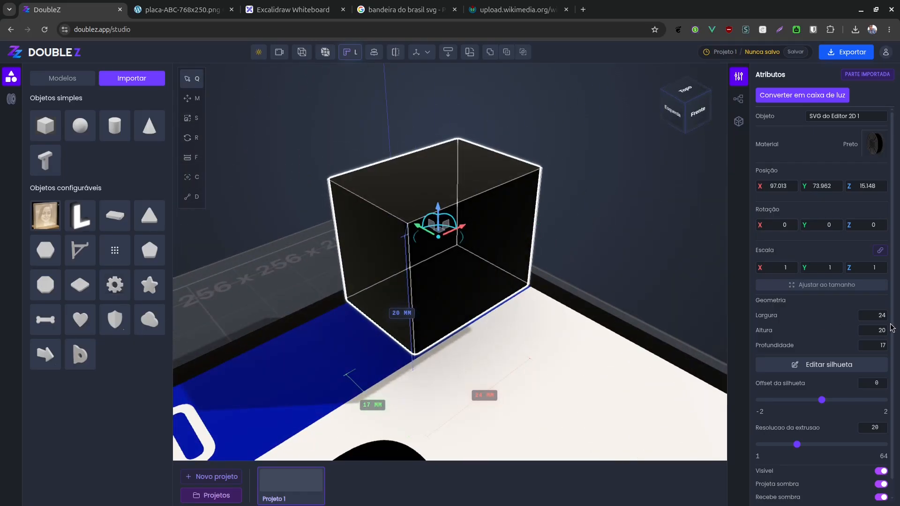
left_click(872, 331)
type("4")
key("Return")
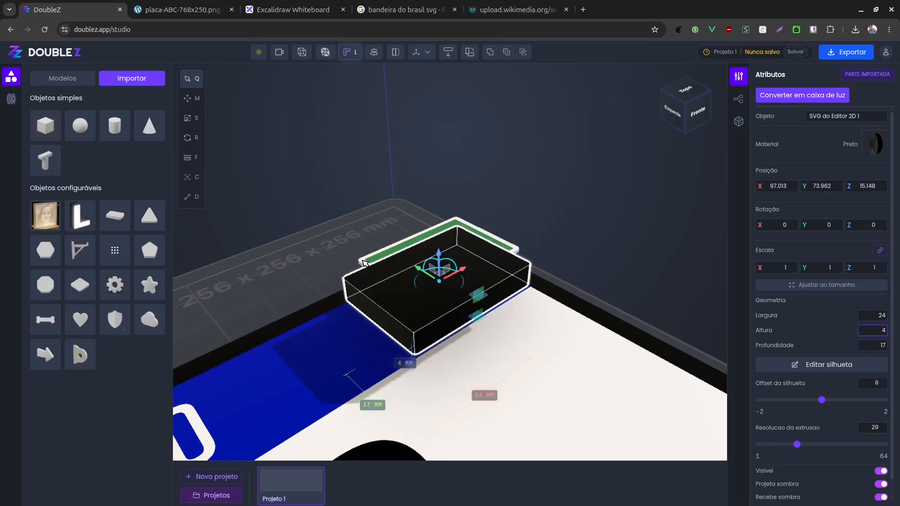
- Centre the black block and the flag group on each other along X and Y
left_click_drag(454, 304, 459, 339)
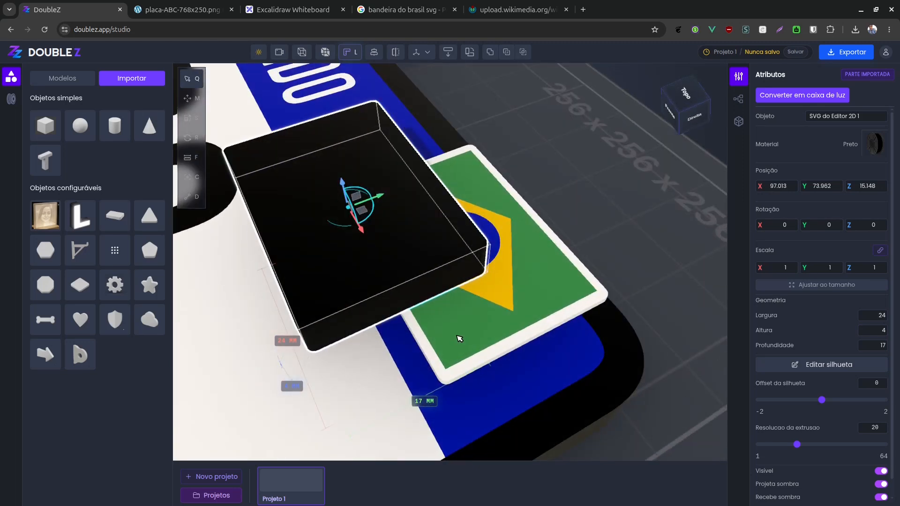
left_click(530, 341, "shift")
left_click(400, 51)
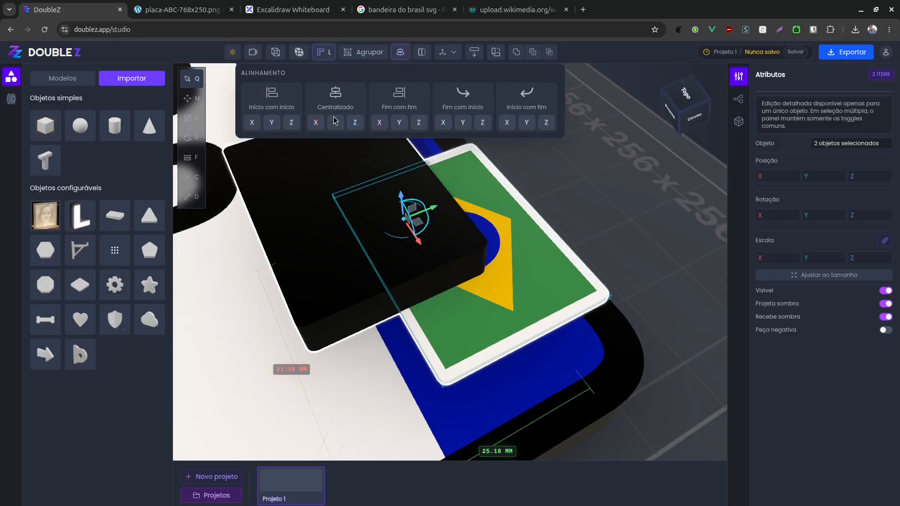
left_click(322, 126)
left_click(341, 128)
left_click(594, 177)
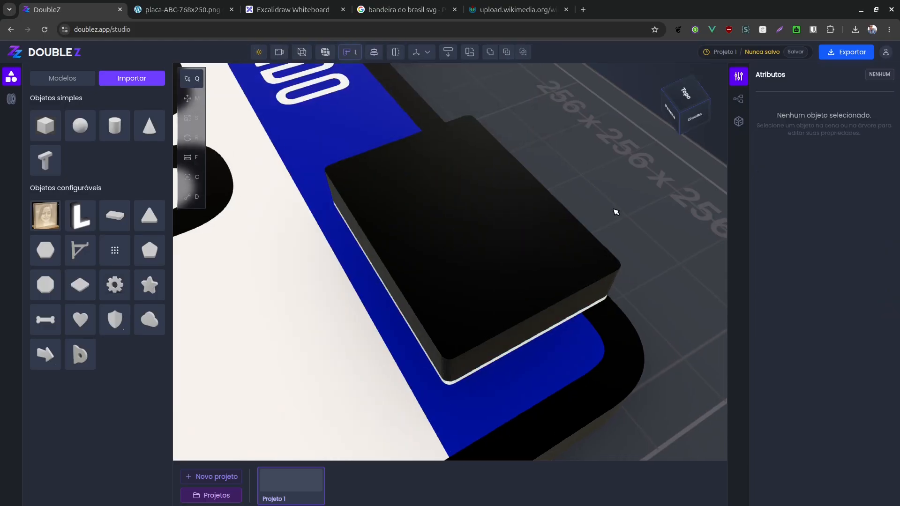
- Lower the black block from the flag so that it rests on the top surface of the blue strip
left_click_drag(615, 209, 591, 192)
left_click(518, 212)
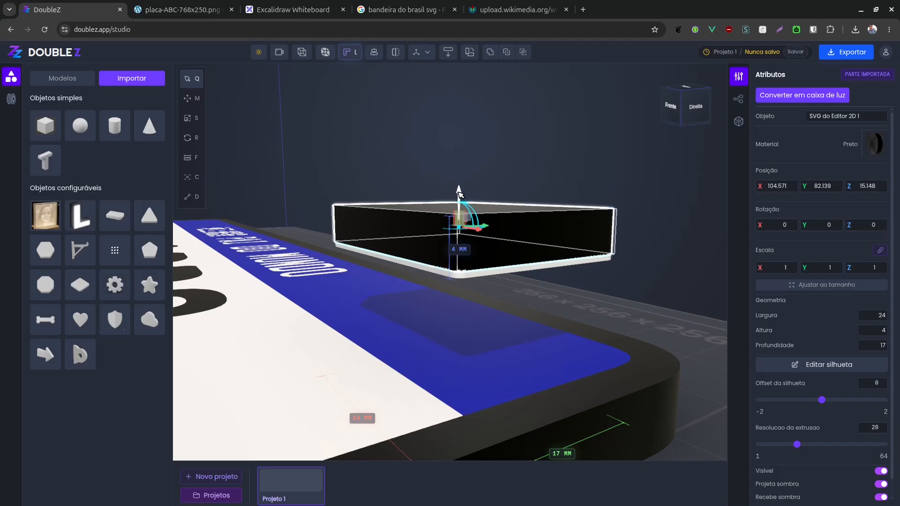
left_click_drag(458, 192, 464, 278)
key("q")
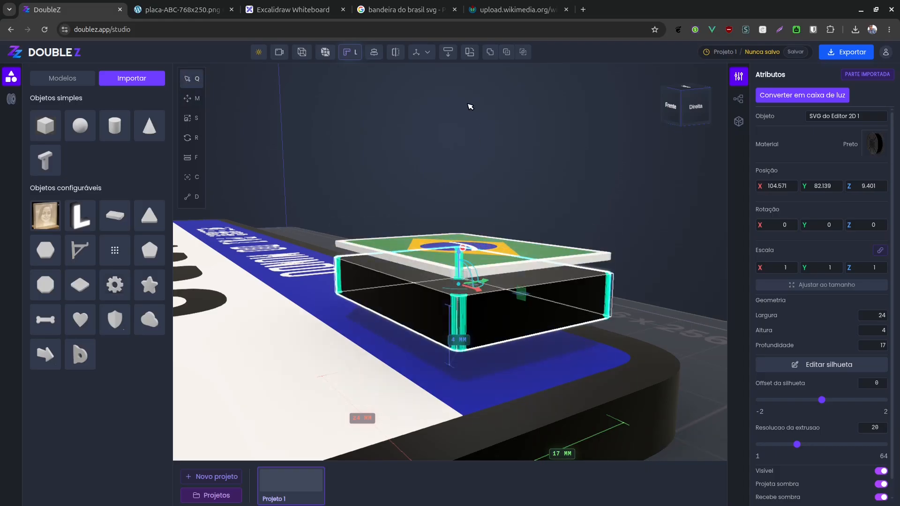
left_click(677, 295)
left_click_drag(656, 317, 637, 326)
left_click(553, 354)
right_click_drag(637, 326, 611, 252)
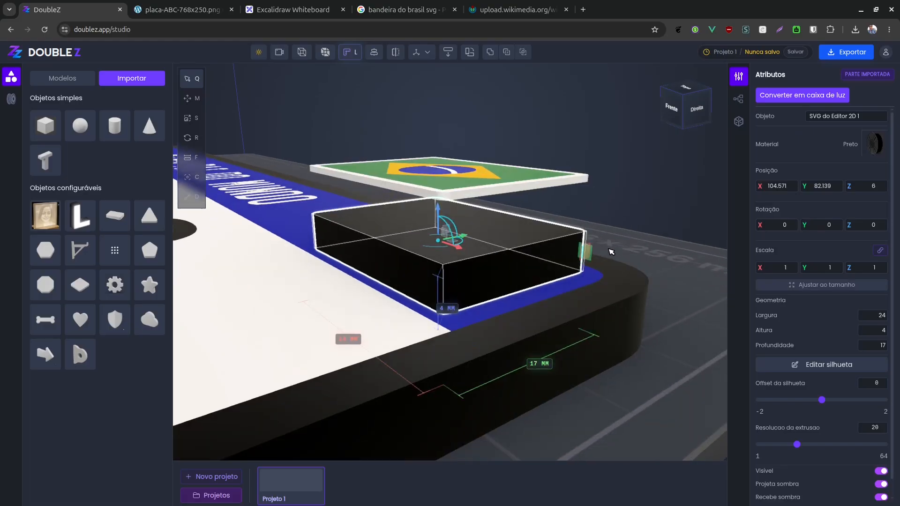
- Inspect the flag group's thickness and its alignment with the black block from several angles
scroll(611, 252, "up", 5)
right_click_drag(561, 273, 520, 251)
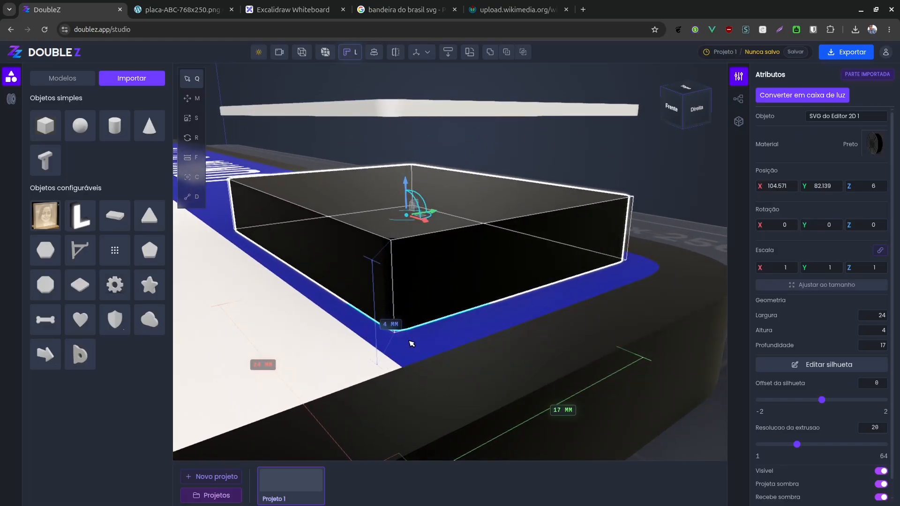
left_click_drag(468, 217, 483, 236)
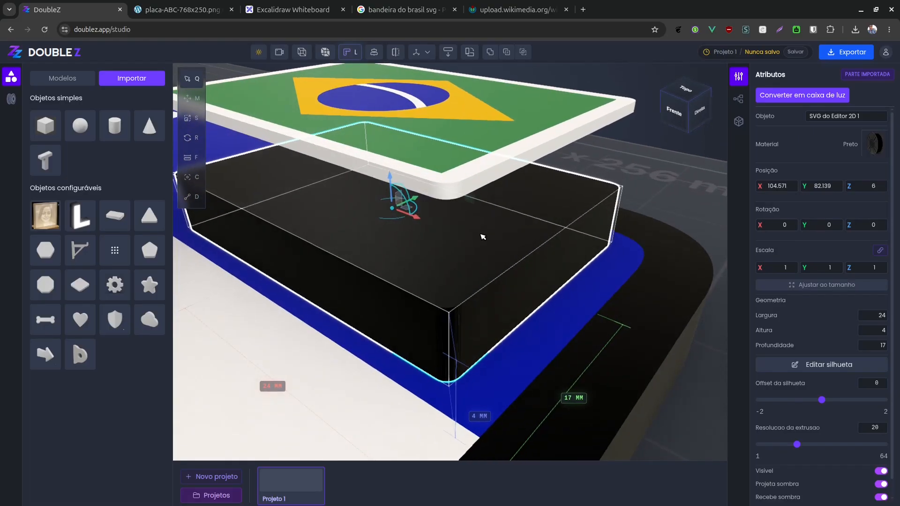
left_click(460, 108)
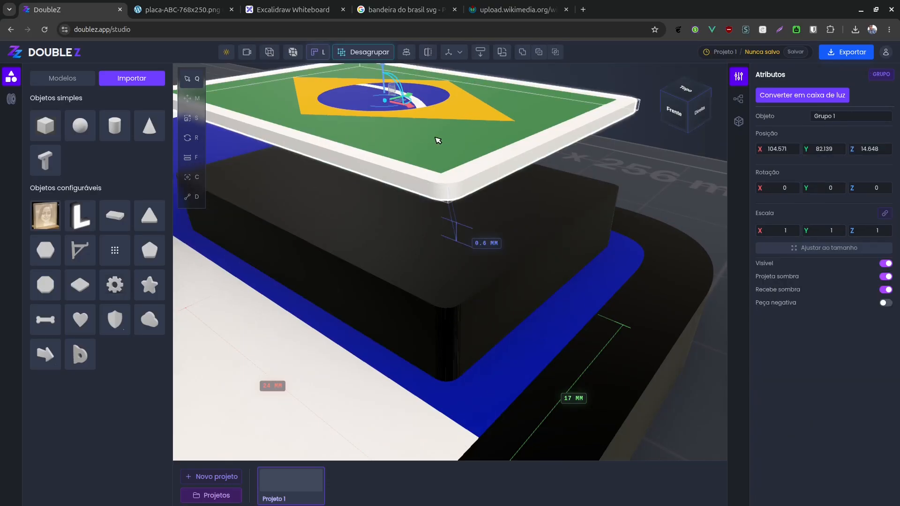
left_click_drag(453, 122, 478, 132)
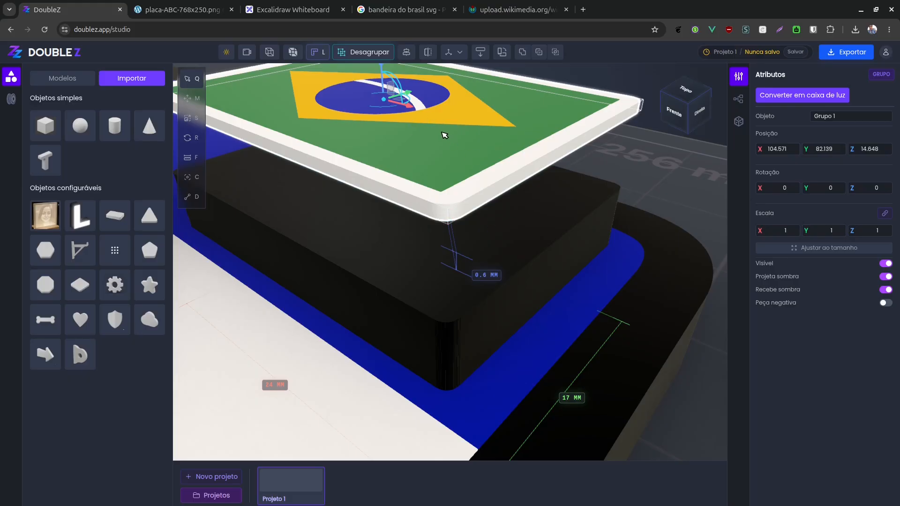
left_click_drag(386, 130, 393, 177)
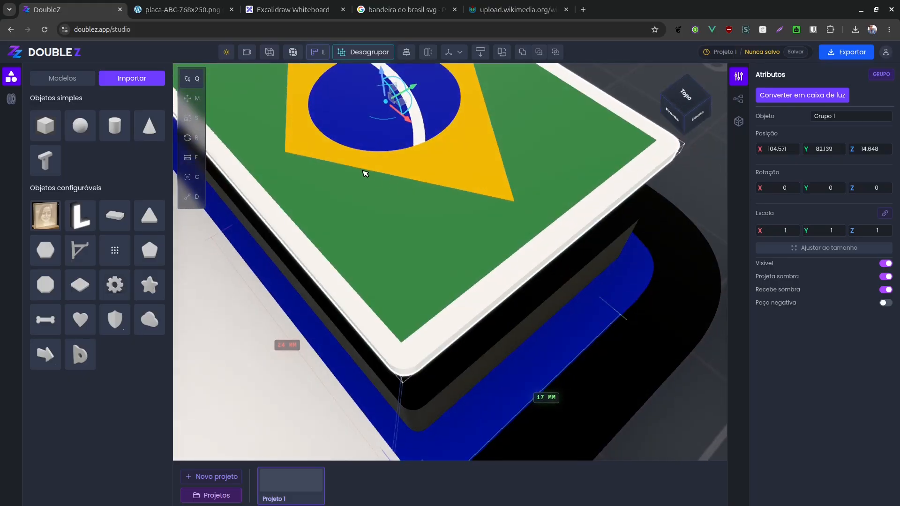
left_click_drag(504, 188, 415, 163)
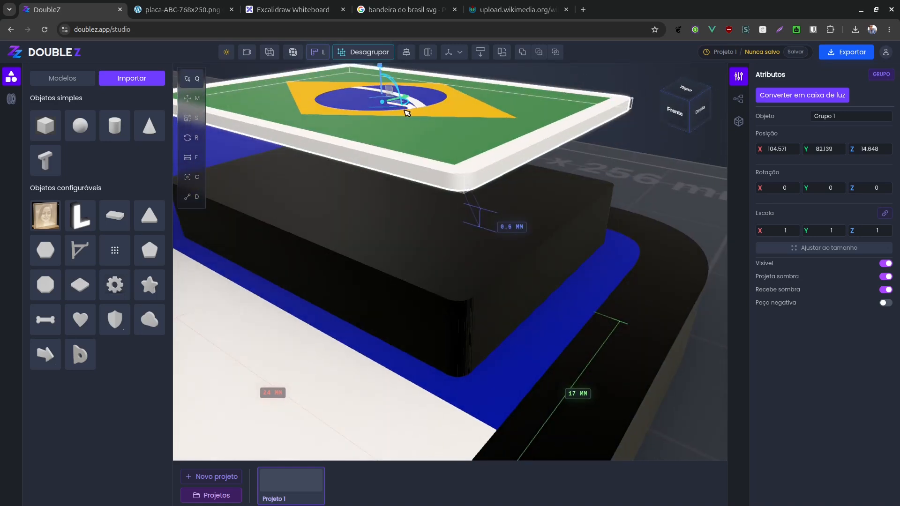
left_click_drag(500, 253, 438, 229)
- Move the black block down by 0.6 mm along Z so that it sinks into the blue strip
left_click(440, 232)
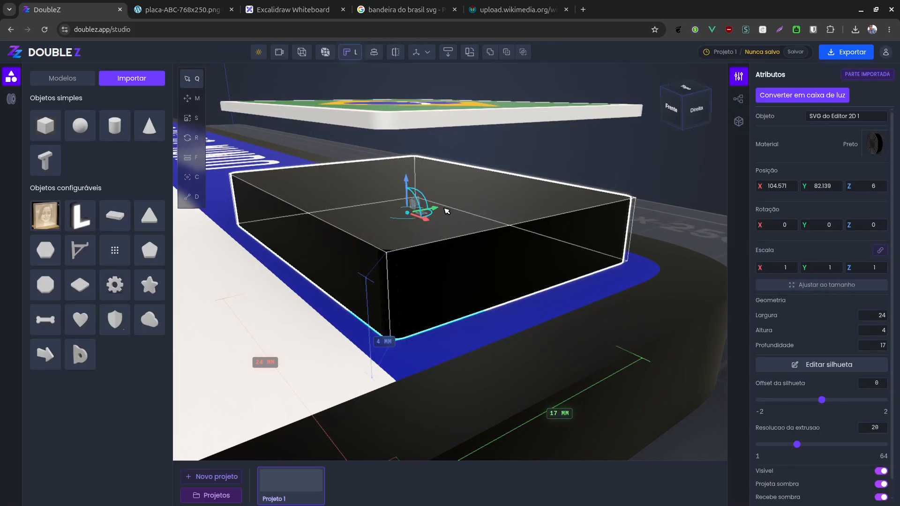
left_click_drag(436, 193, 427, 186)
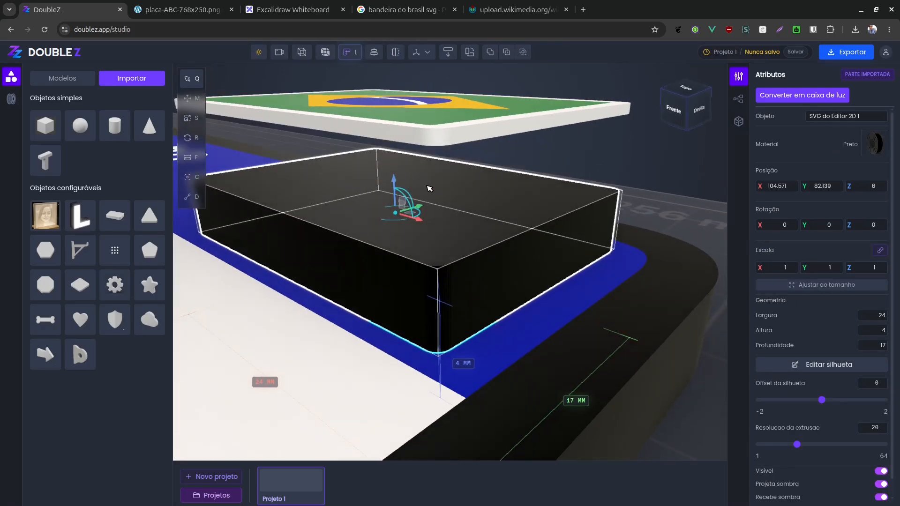
key("m")
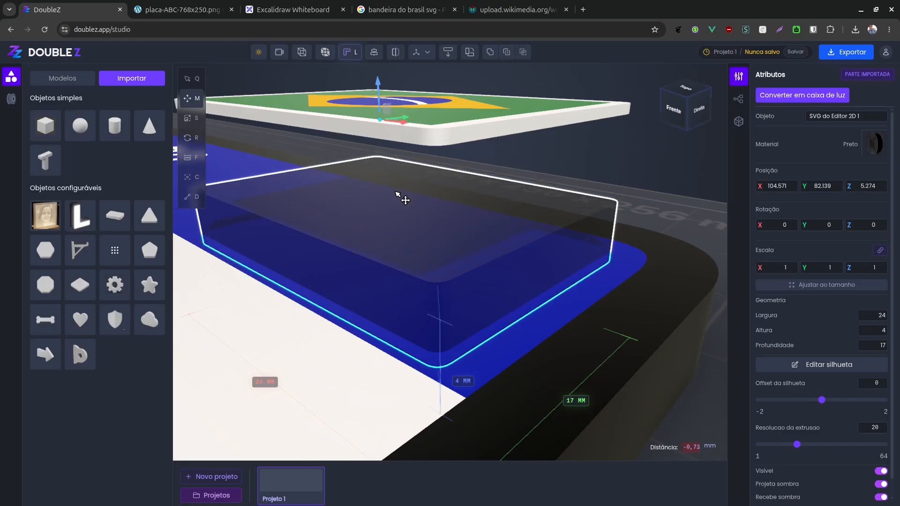
mouse_move(396, 191)
left_mouse_down()
mouse_move(402, 174)
mouse_move(396, 189)
left_mouse_up()
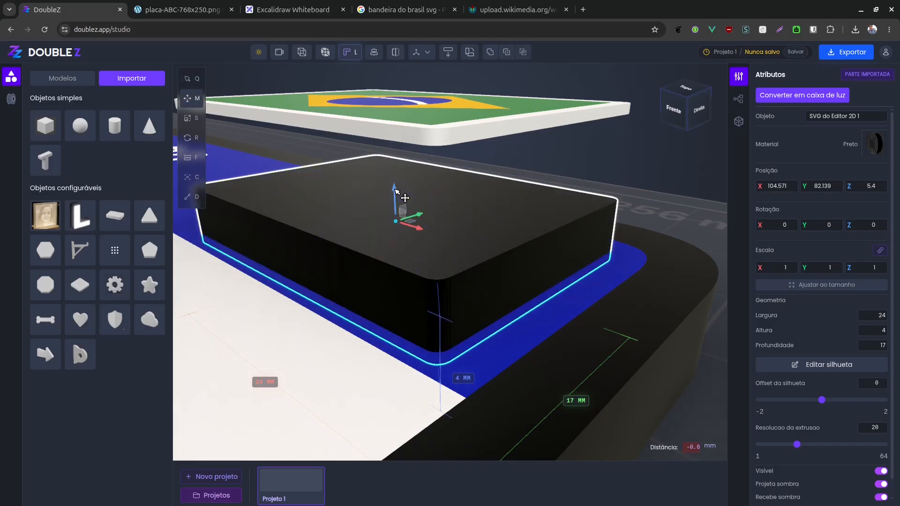
left_click(683, 204)
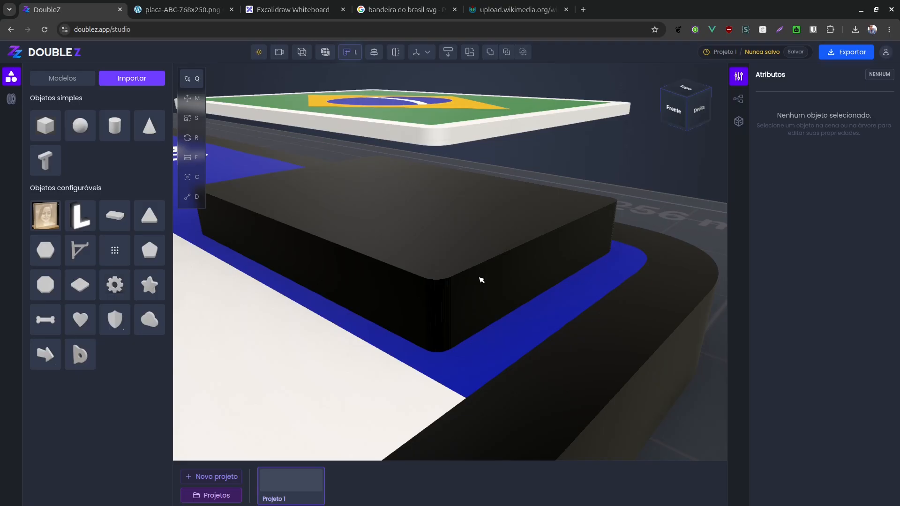
left_click(503, 349)
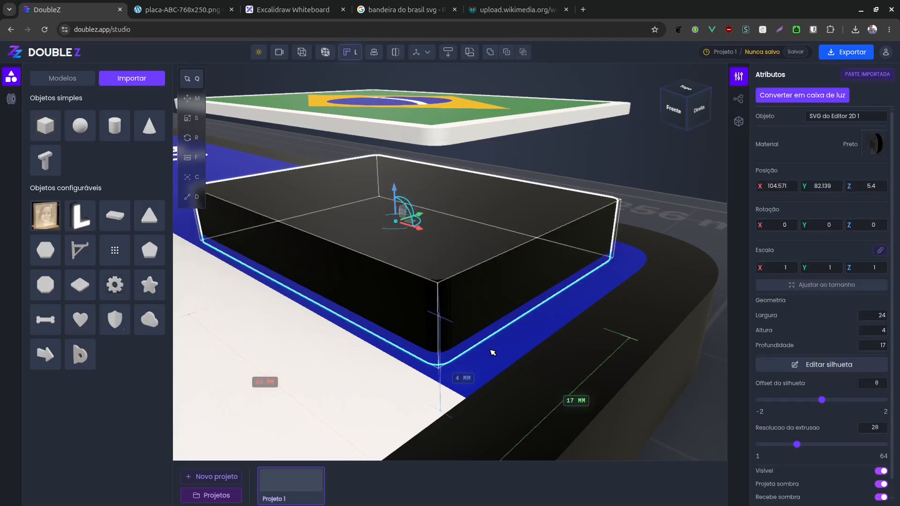
left_click(510, 348, "shift")
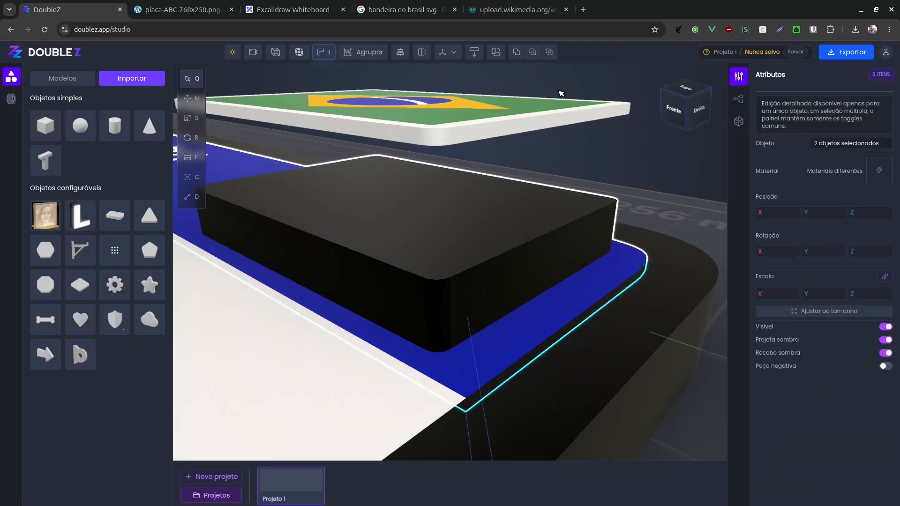
left_click(532, 51)
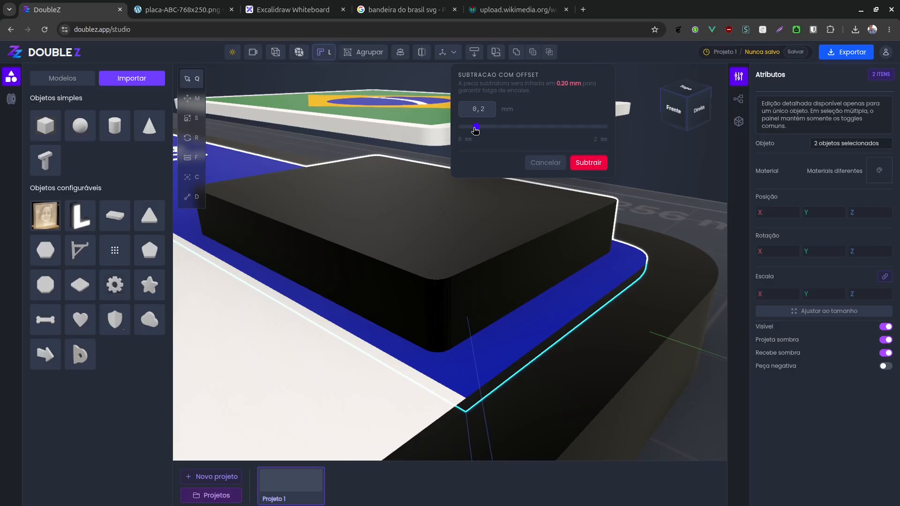
left_click(553, 165)
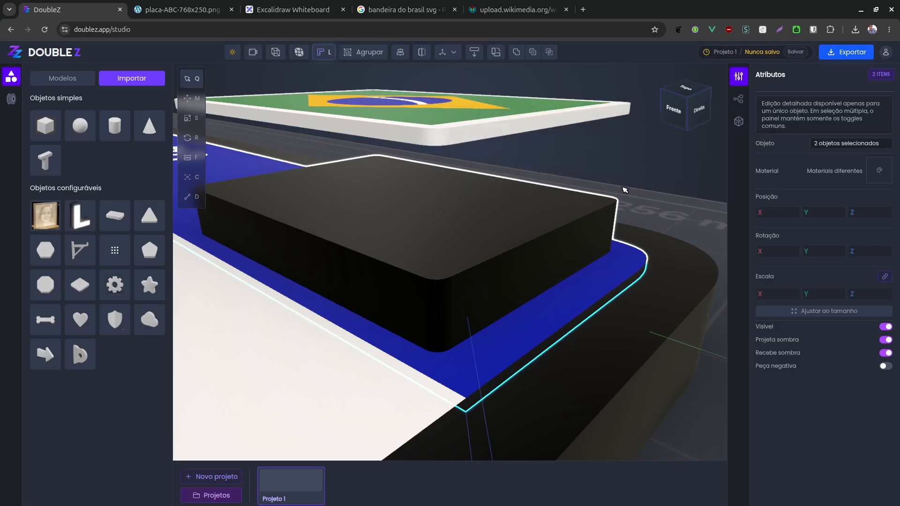
left_click(648, 209)
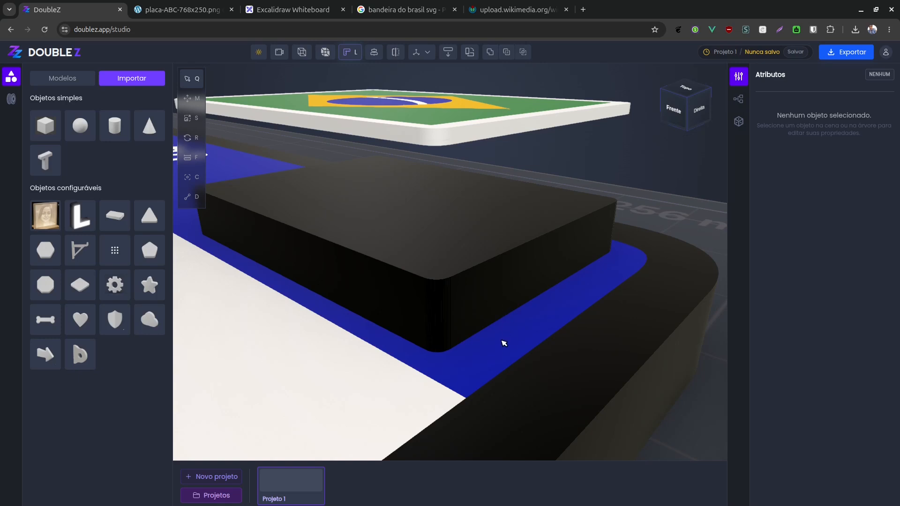
- Try silhouette offsets of 2 and 0.75 on the black block and return the offset to 0
left_click_drag(502, 341, 379, 317)
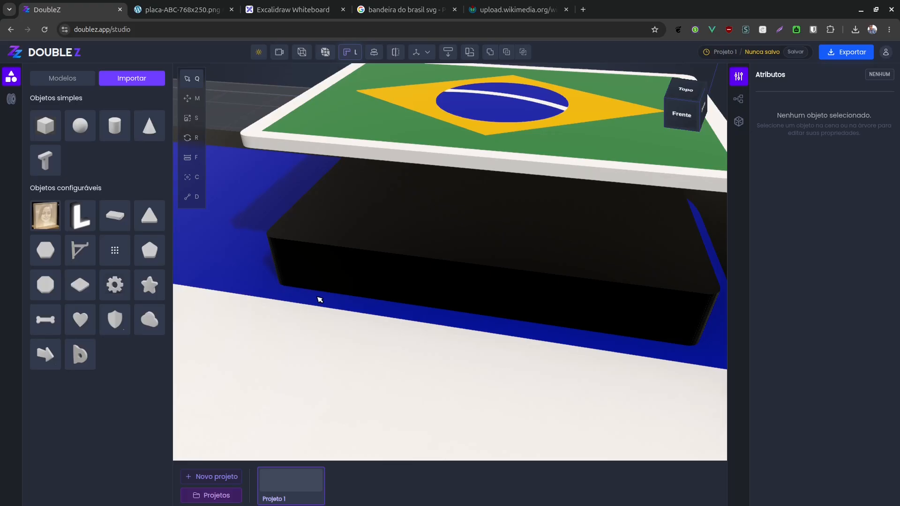
left_click_drag(551, 303, 524, 134)
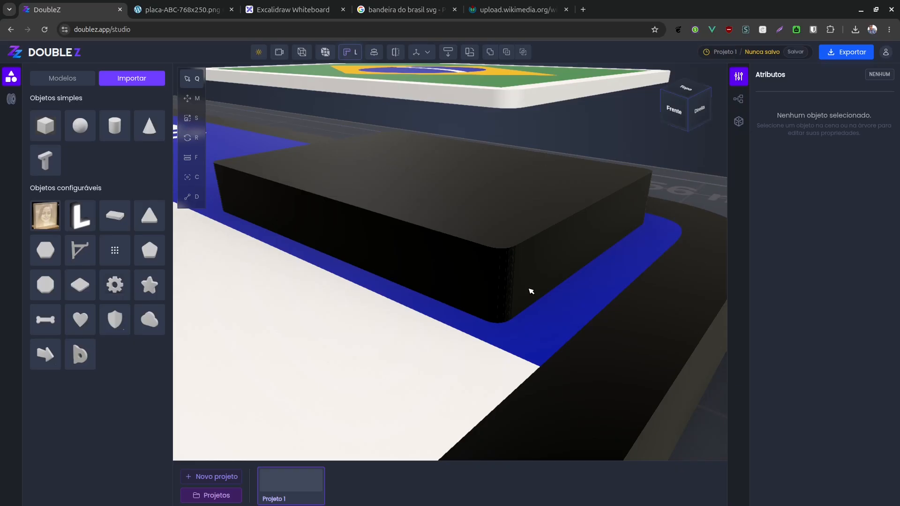
left_click(524, 260)
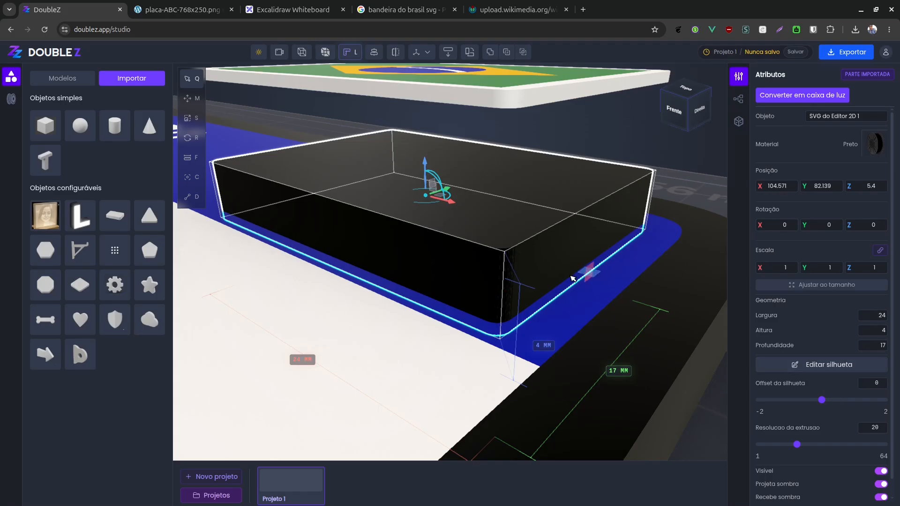
left_click(678, 182)
left_click(540, 233)
left_click_drag(825, 403, 898, 408)
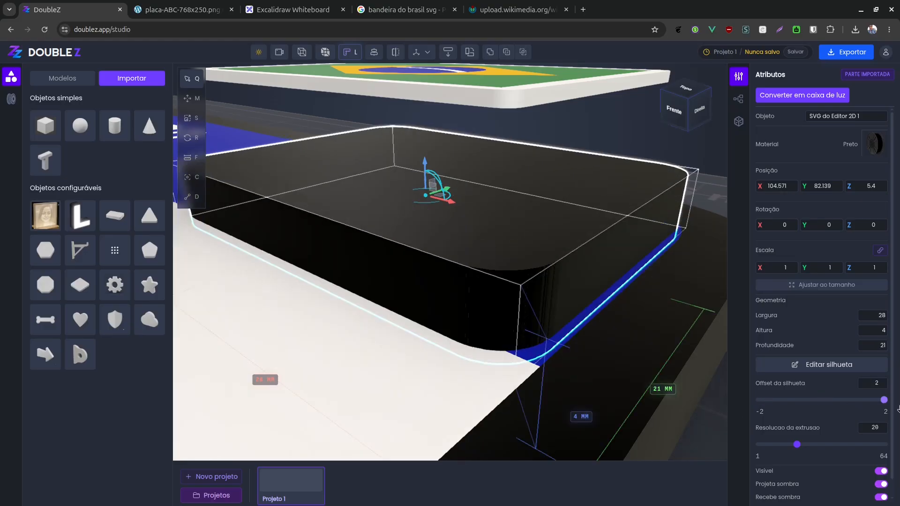
left_click(844, 402)
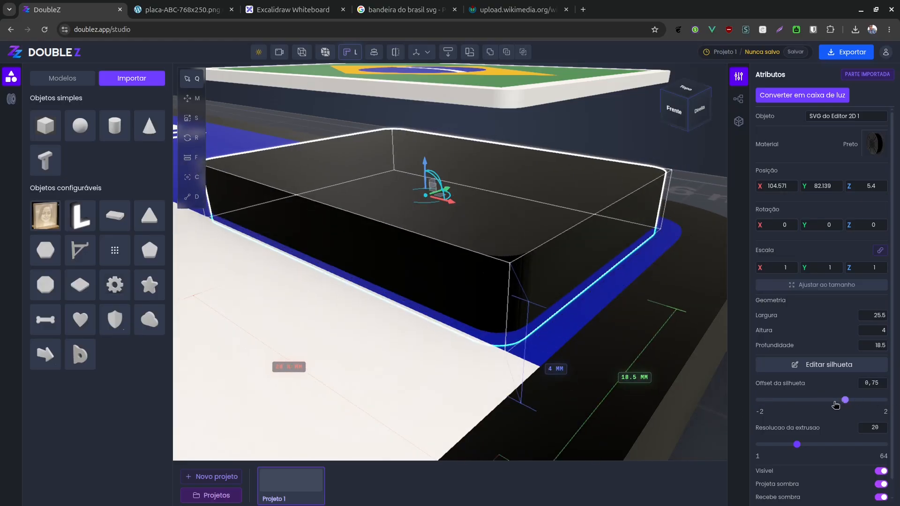
left_click_drag(836, 404, 826, 407)
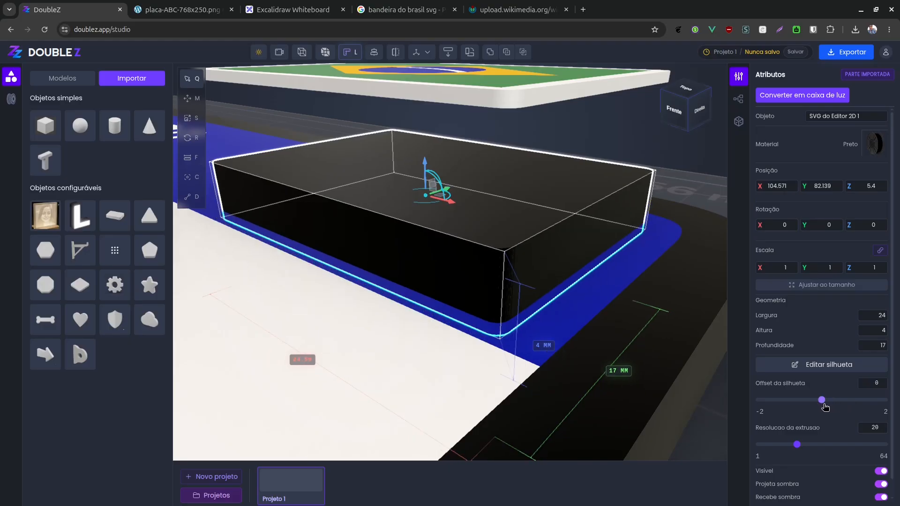
- Set the black block's silhouette offset to 0.1
left_click_drag(872, 383, 899, 381)
type("1")
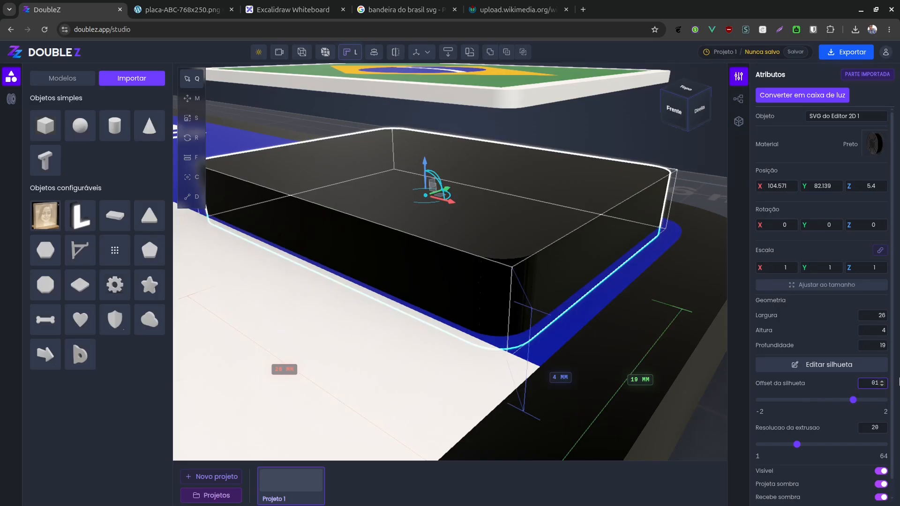
type(",")
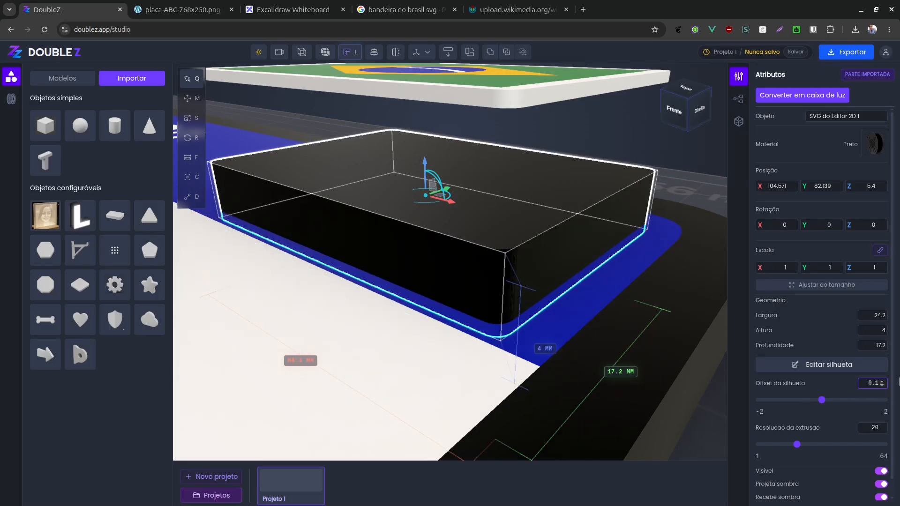
left_click(695, 183)
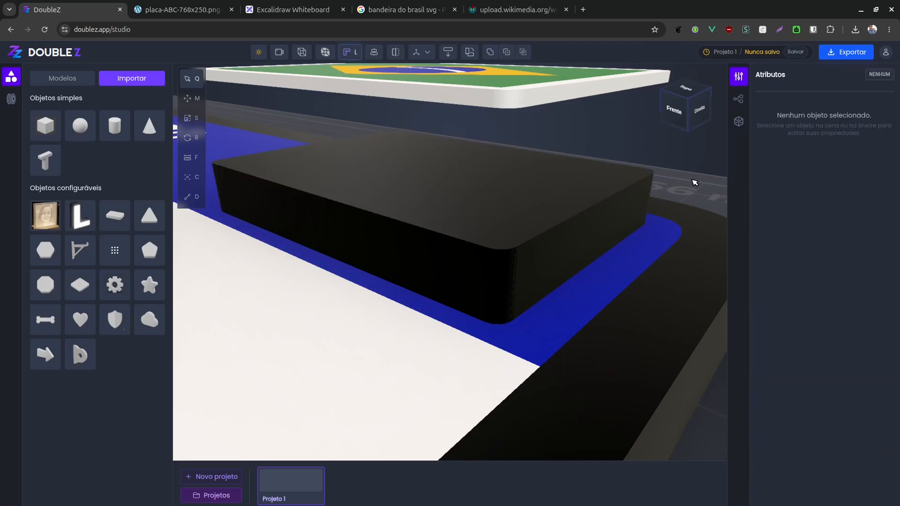
- Subtract the black block from the blue strip to cut the flag pocket, and delete the leftover block
left_click(562, 224)
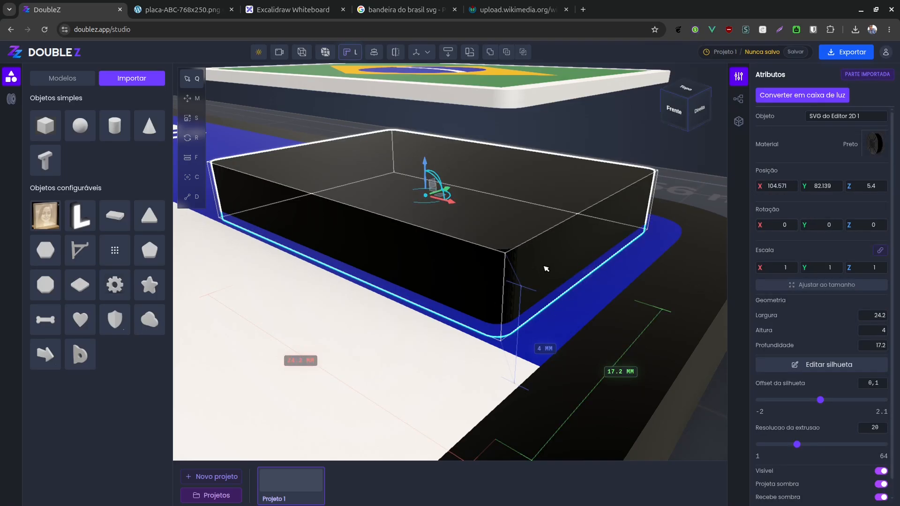
left_click(575, 311, "shift")
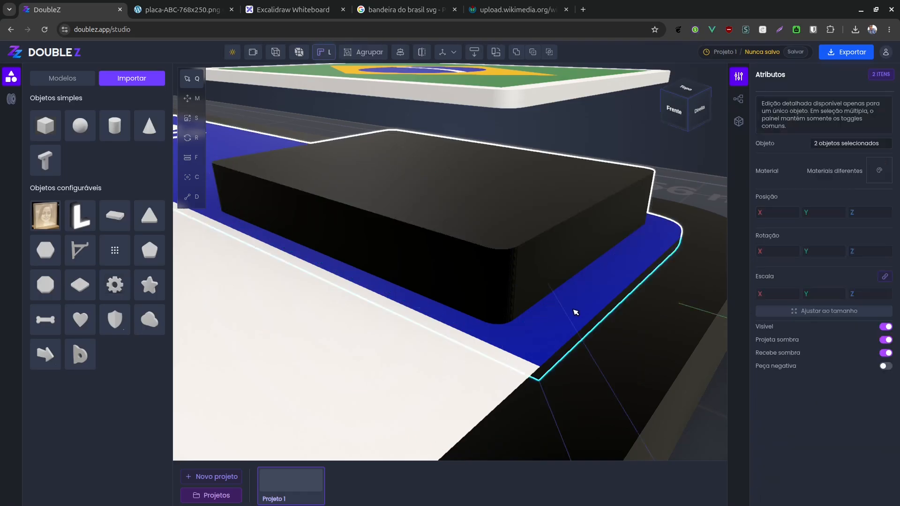
left_click(533, 53)
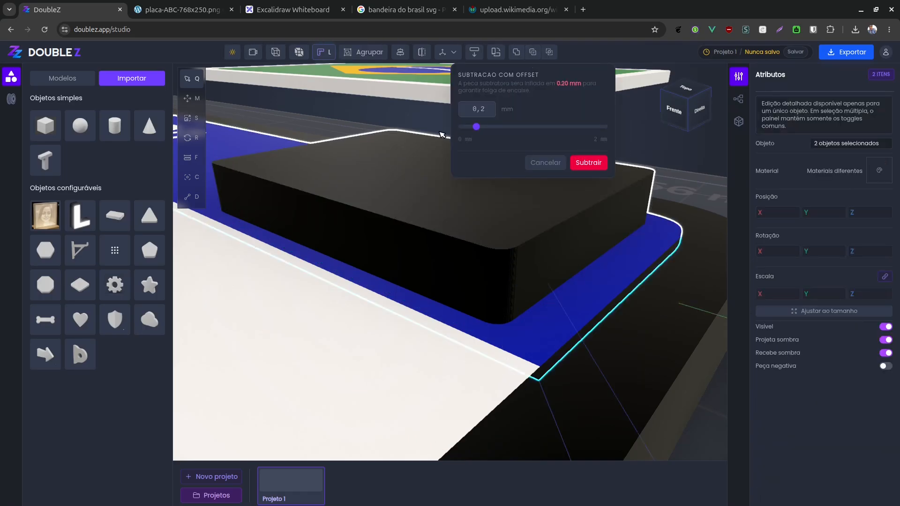
left_click(589, 162)
left_click(605, 217)
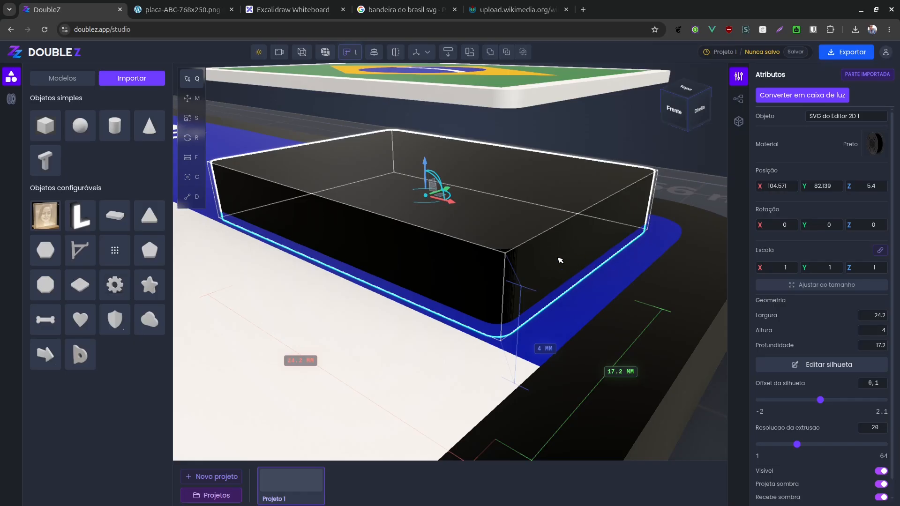
key("Delete")
- Drop the flag group onto the floor of the blue strip's pocket and inspect the fit around its corner
left_click_drag(504, 254, 516, 212)
left_click(553, 148)
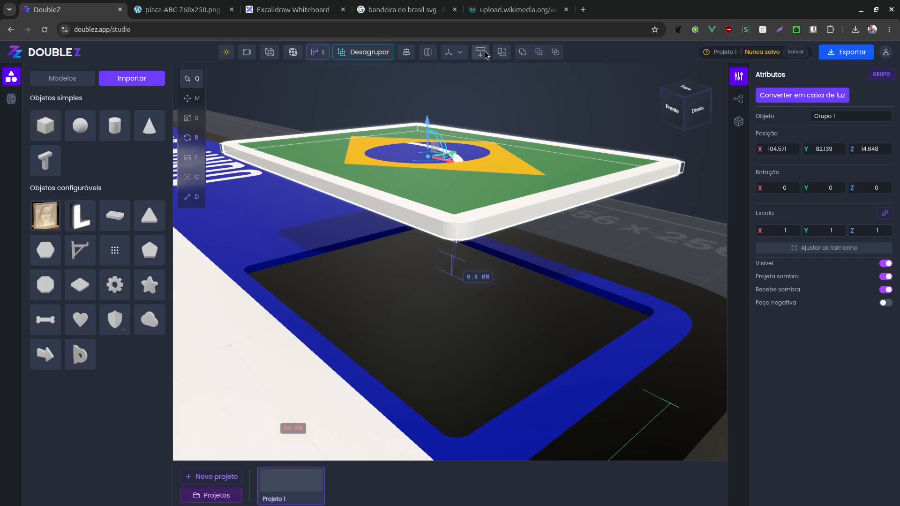
left_click_drag(442, 271, 597, 333)
mouse_move(492, 357)
left_mouse_down()
mouse_move(511, 364)
mouse_move(508, 354)
left_mouse_up()
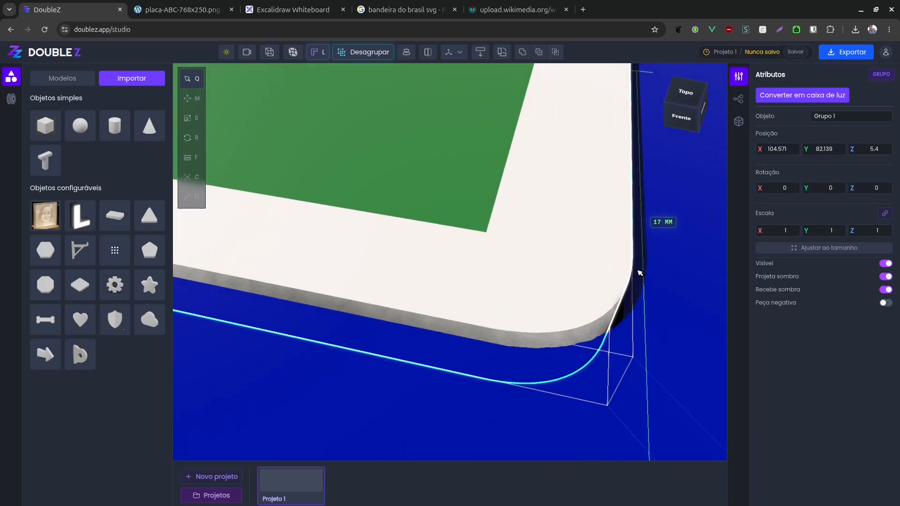
right_click_drag(626, 286, 558, 283)
scroll(350, 294, "up", 2)
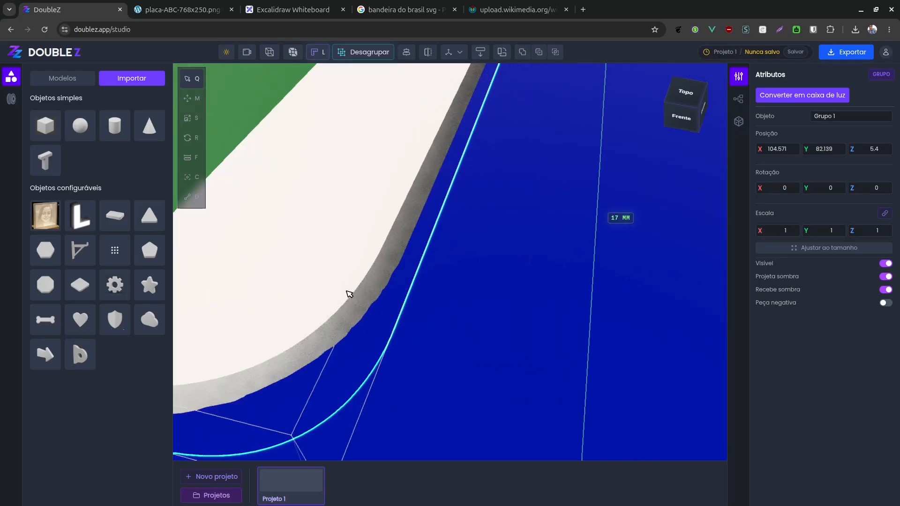
- Measure the clearance between the flag's frame and the pocket wall at the rounded corner
left_click(192, 158)
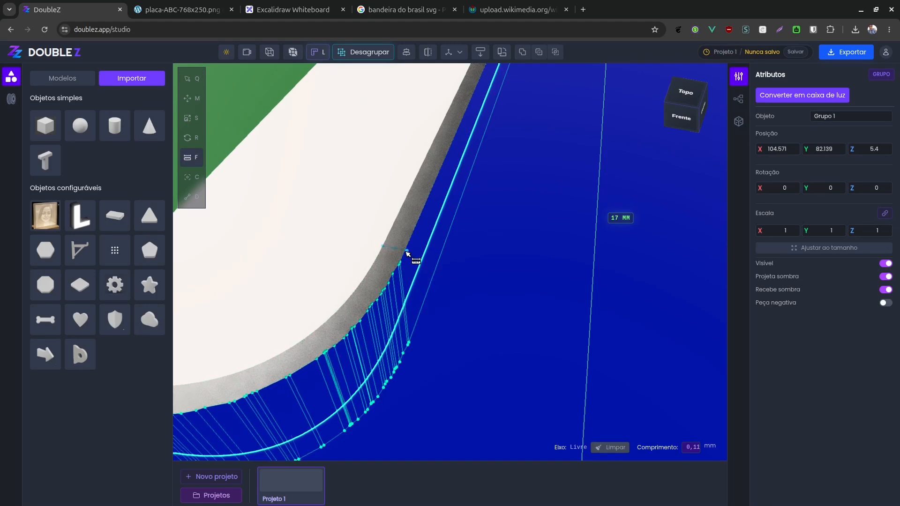
mouse_move(407, 254)
middle_mouse_down()
mouse_move(420, 256)
mouse_move(407, 254)
middle_mouse_up()
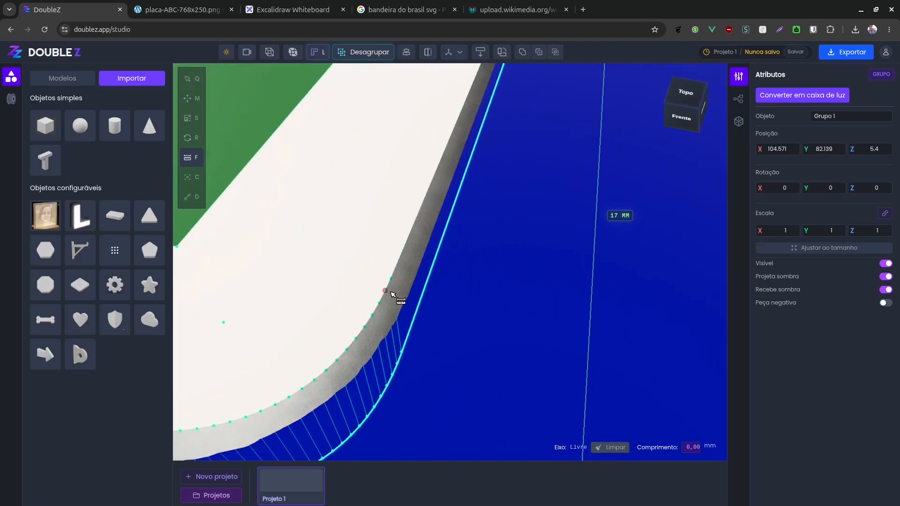
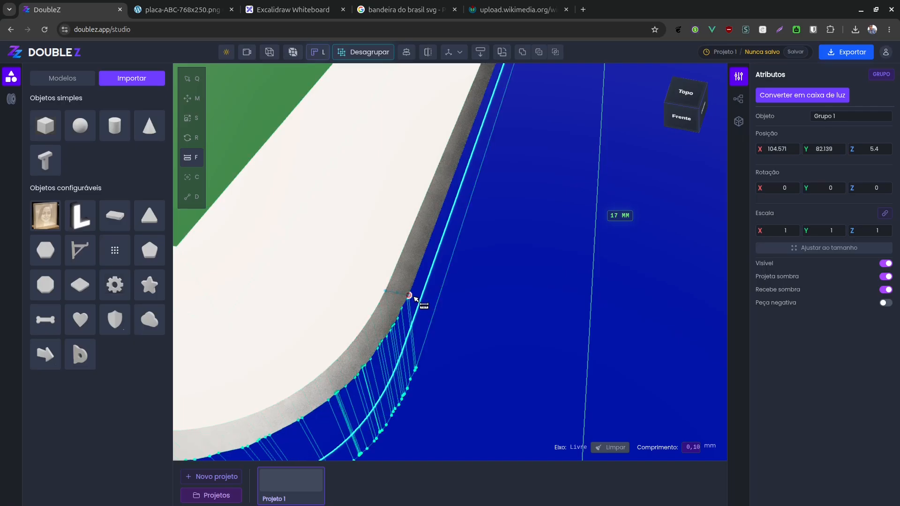
scroll(433, 307, "down", 8)
key("Escape")
key("Escape")
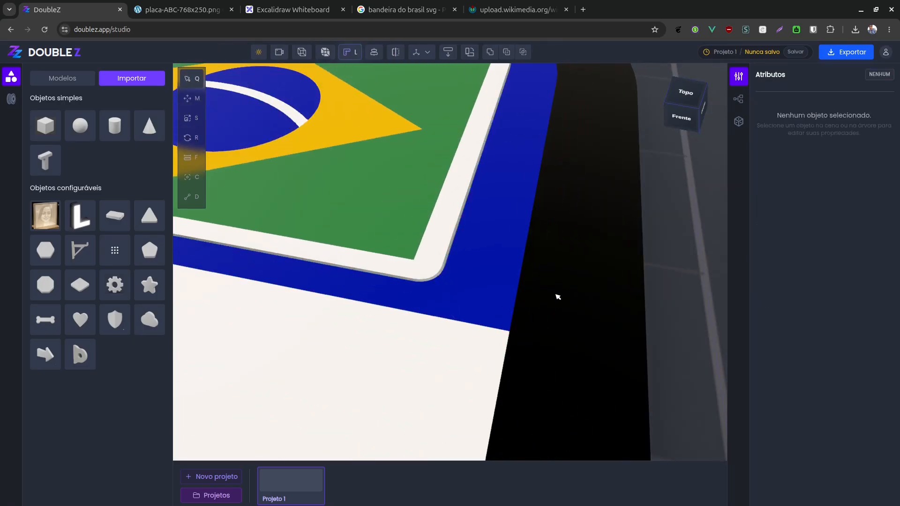
- Examine the whole plate from above and at an angle to review the text, border and seated flag
scroll(583, 314, "down", 5)
scroll(588, 315, "down", 10)
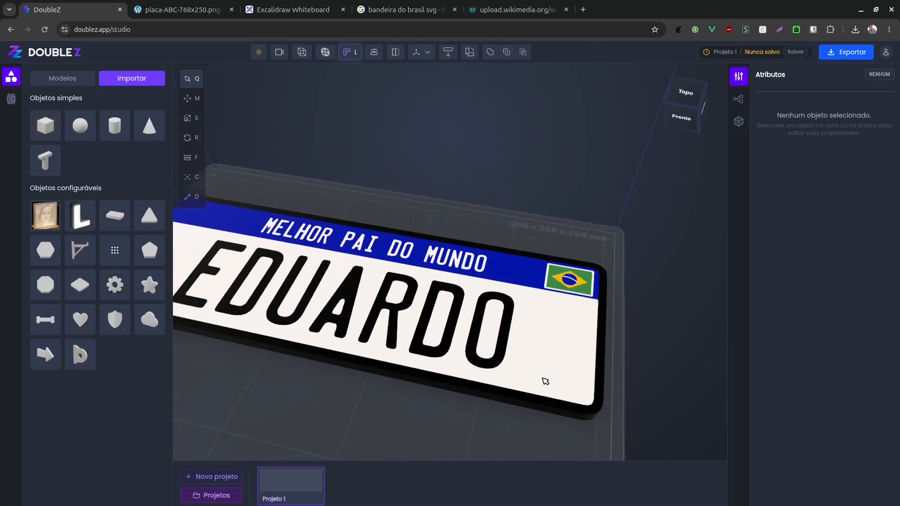
middle_click_drag(432, 349, 458, 403)
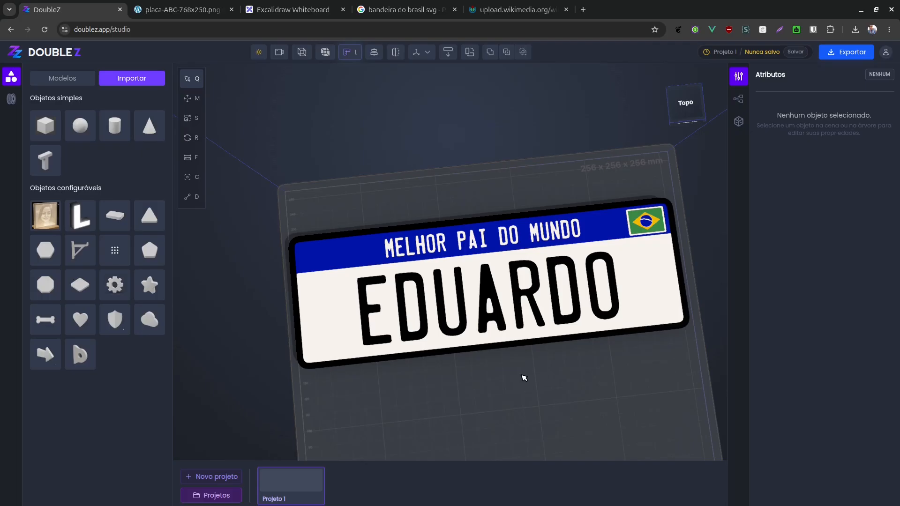
middle_click_drag(524, 378, 487, 308)
scroll(487, 308, "up", 3)
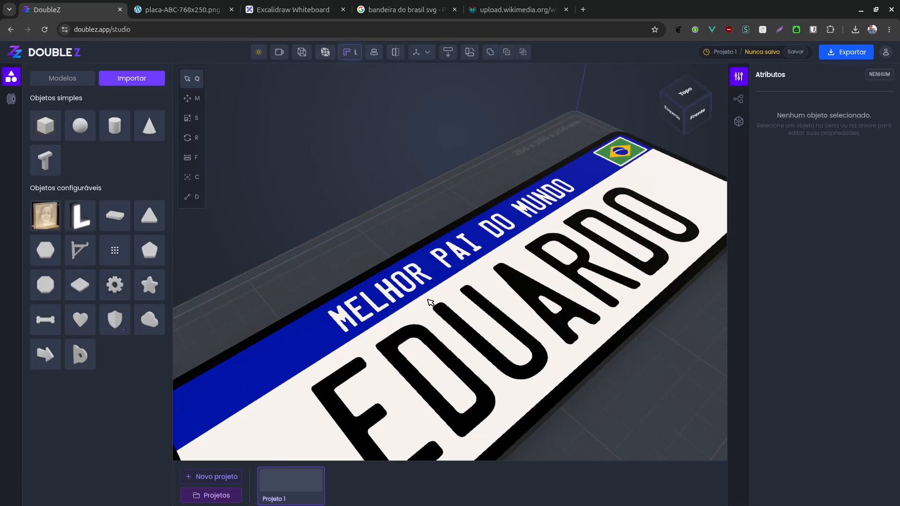
middle_click_drag(437, 318, 425, 299)
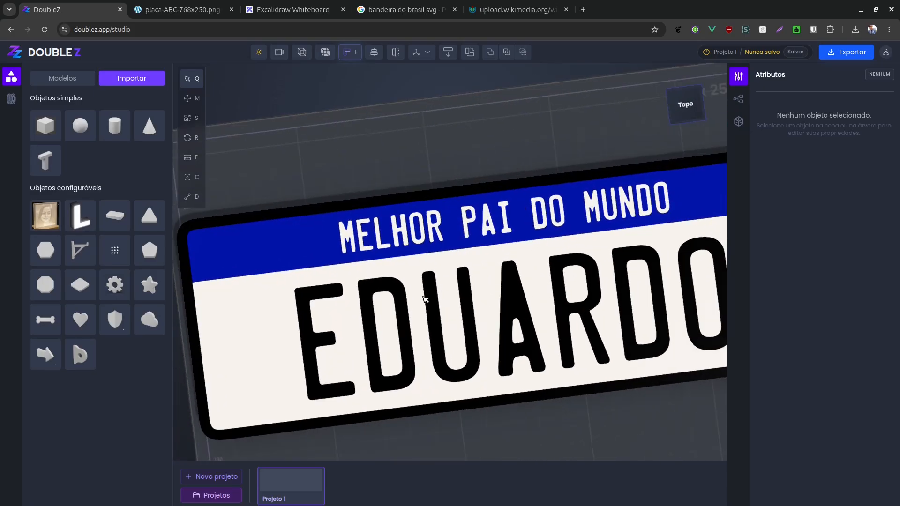
middle_click_drag(520, 242, 503, 338)
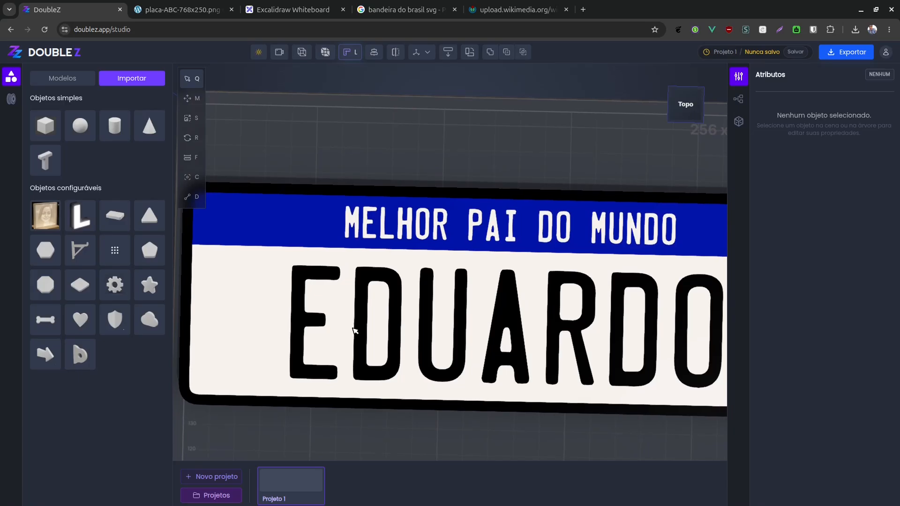
scroll(468, 321, "down", 3)
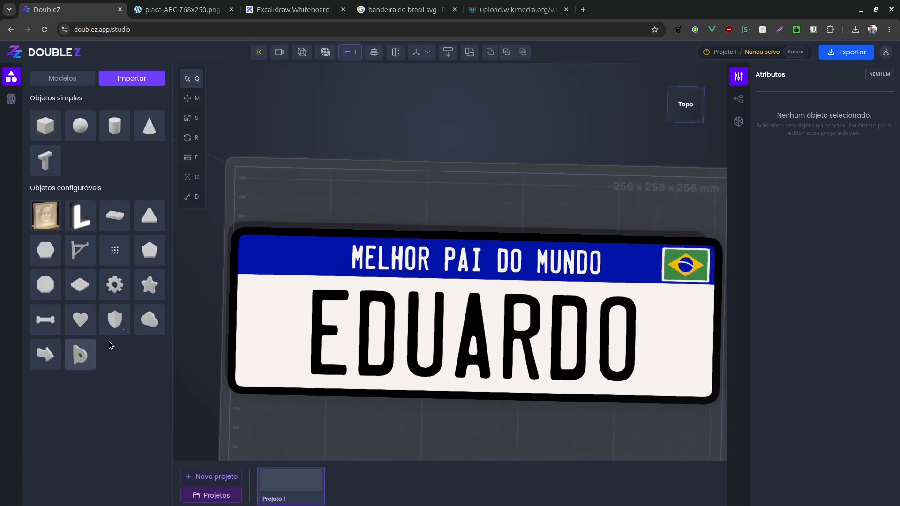
- Insert a ring-hole tab at the plate's upper edge, near the end opposite the flag, and set its depth to 5 mm
left_click(81, 354)
left_click(301, 225)
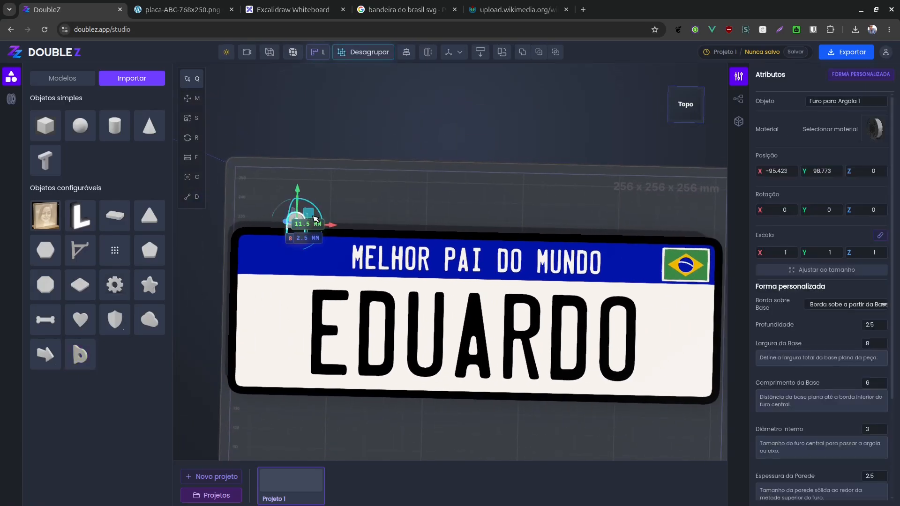
middle_click_drag(302, 226, 499, 192)
middle_click_drag(531, 414, 445, 345)
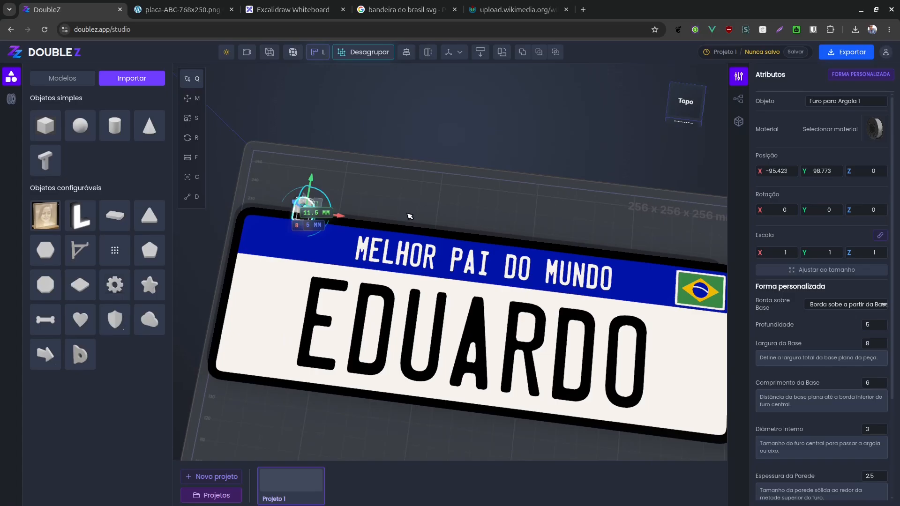
- Duplicate the ring-hole tab along X toward the flag end, and centre the grouped pair on the blue strip
key("shift+d")
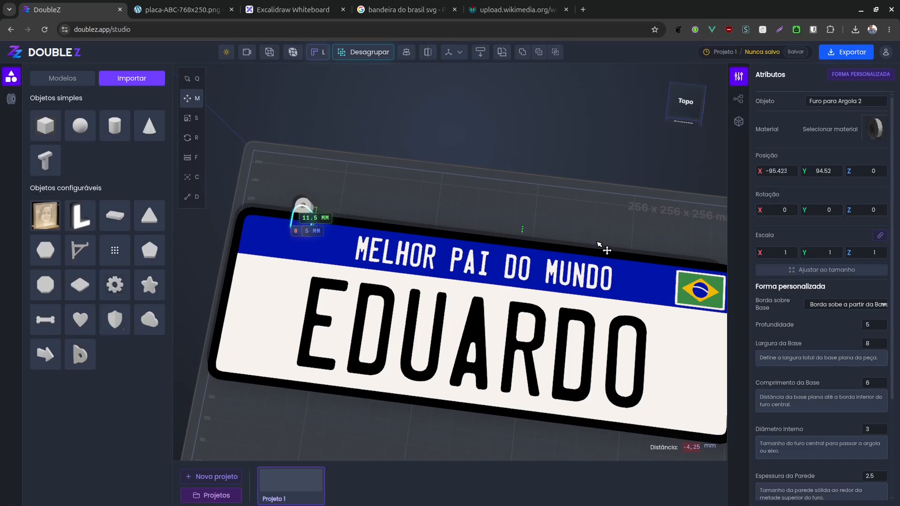
scroll(685, 258, "down", 3)
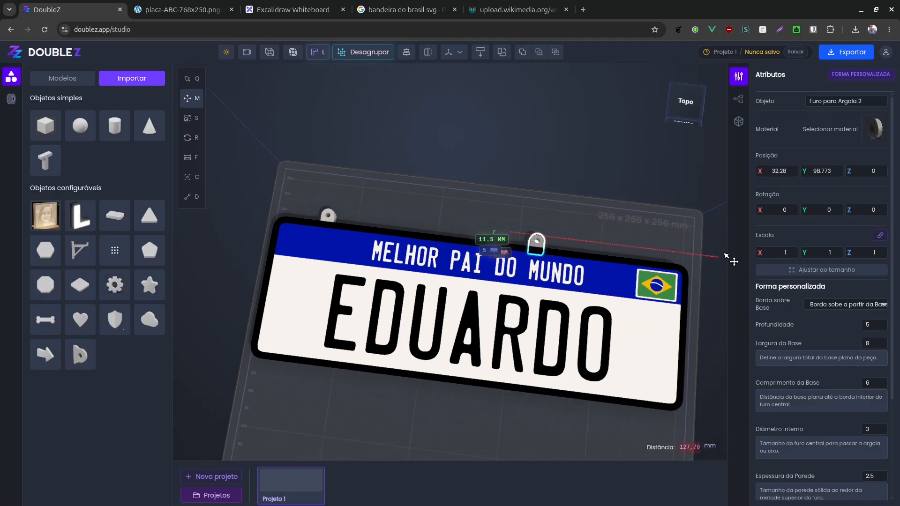
scroll(435, 265, "down", 4)
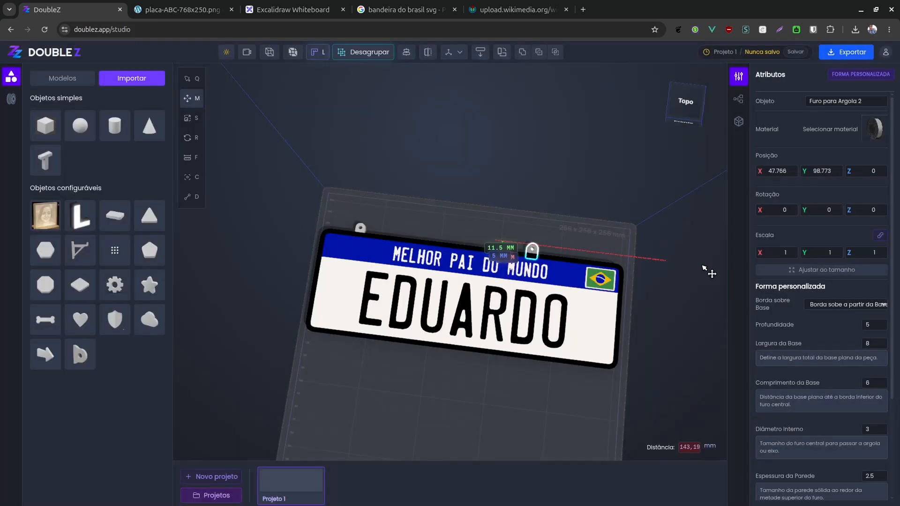
left_click(703, 267)
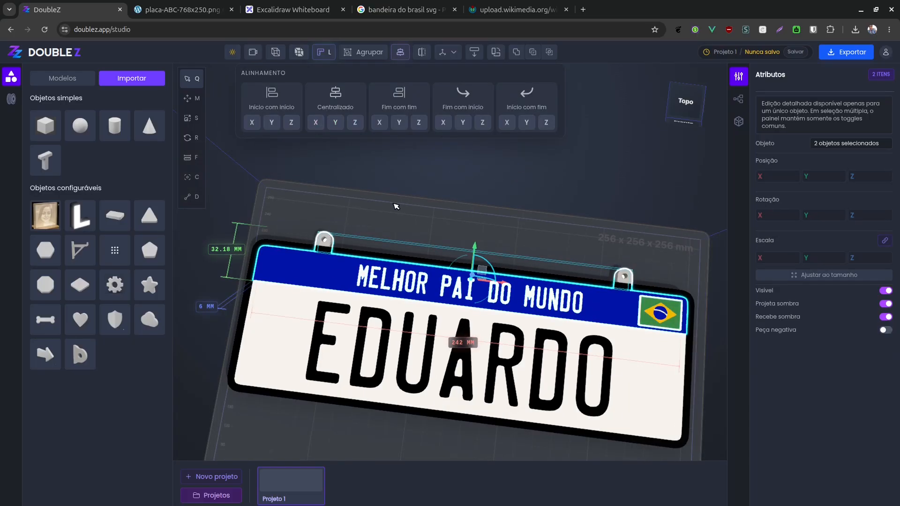
left_click(446, 223)
left_click_drag(448, 223, 574, 208)
- Assign the Preto material to both ring-hole tabs and view the plate from above
left_click(401, 355)
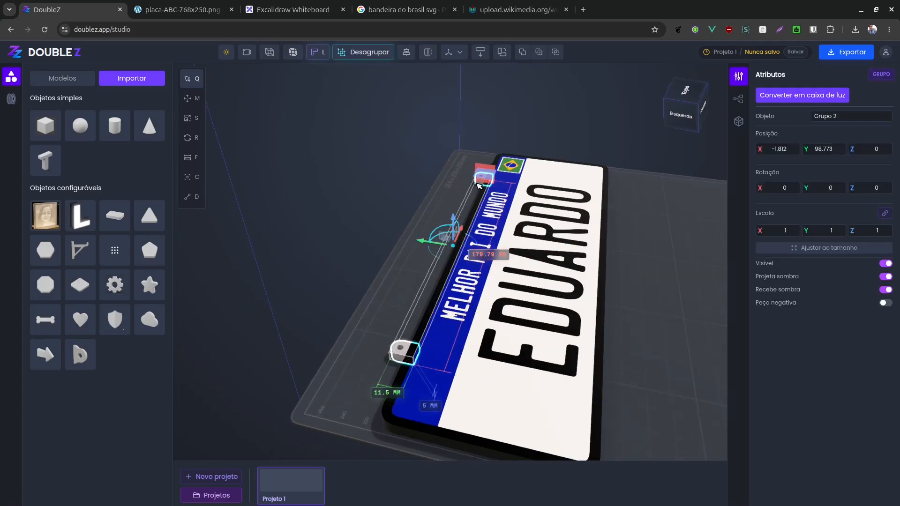
left_click(477, 184)
left_click(479, 180)
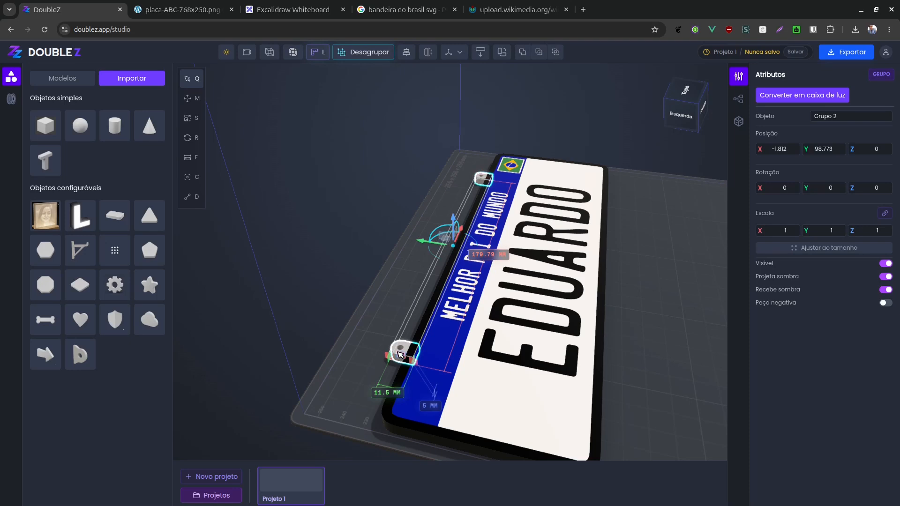
double_click(481, 180)
left_click(878, 172)
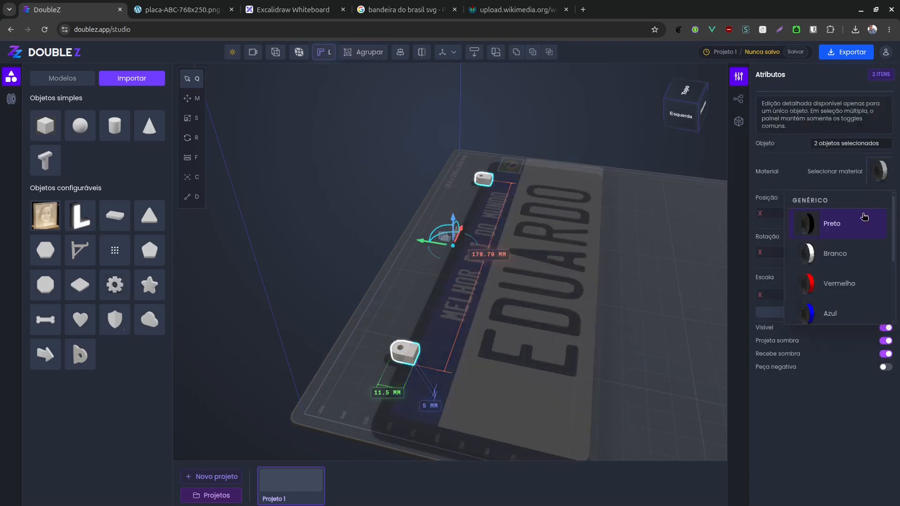
left_click(819, 228)
left_click(415, 225)
left_click(376, 275)
left_click_drag(405, 274, 336, 384)
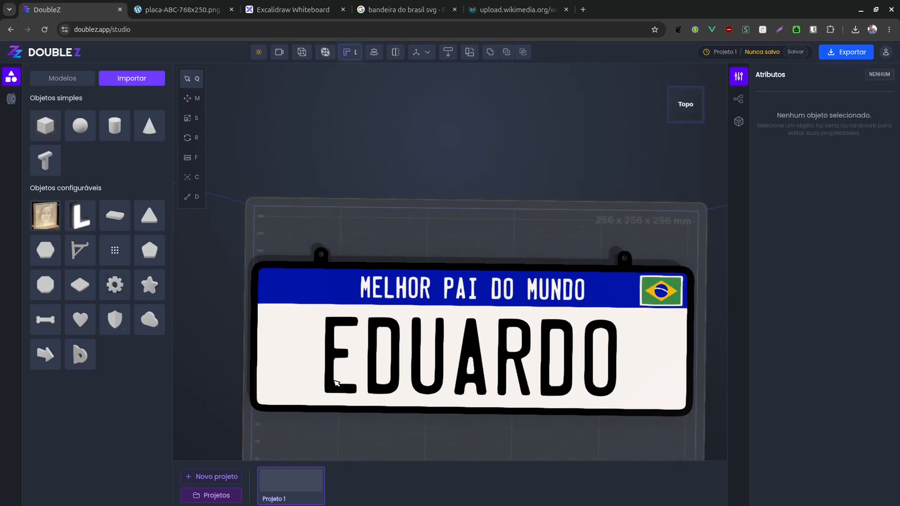
- Delete the group of two ring-hole tabs from the plate's upper edge
scroll(338, 341, "up", 5)
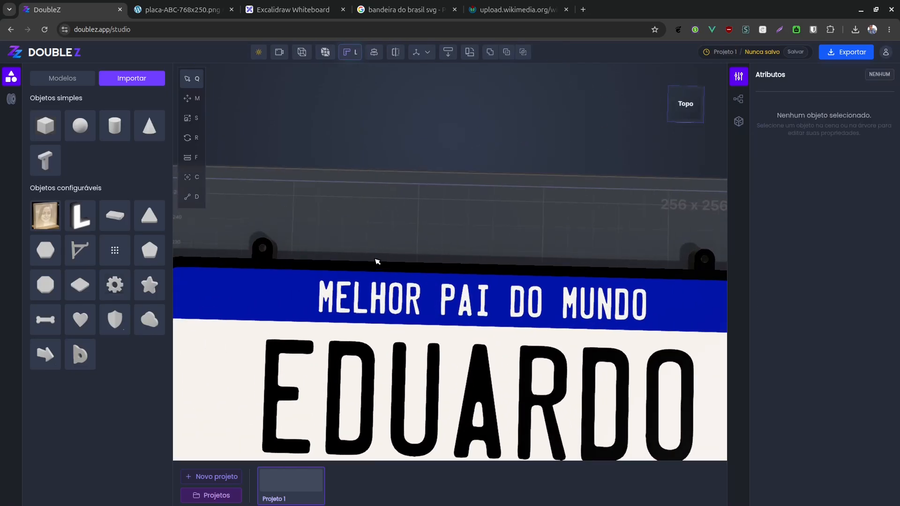
scroll(377, 262, "down", 2)
left_click(293, 257)
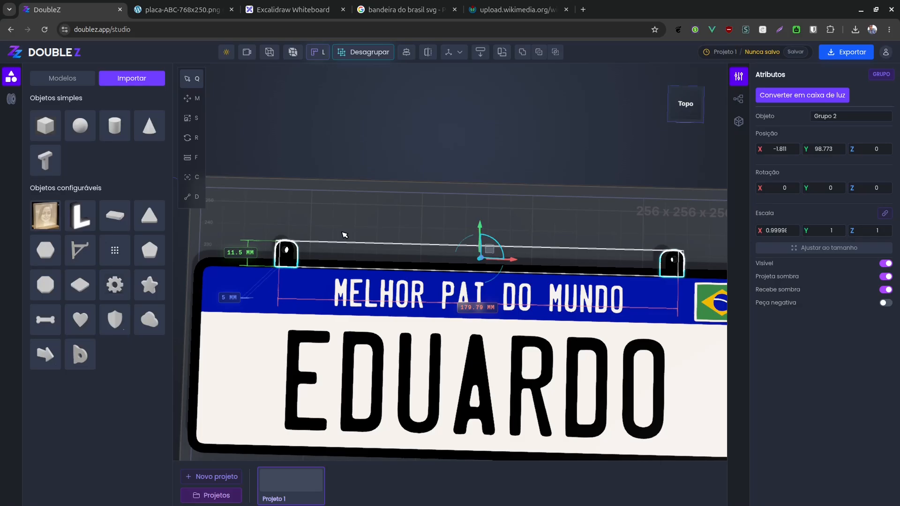
key("Delete")
- Insert a cylinder on the blue strip just before the word MELHOR and set its top and base radii to 2 mm
left_click_drag(358, 299, 383, 258)
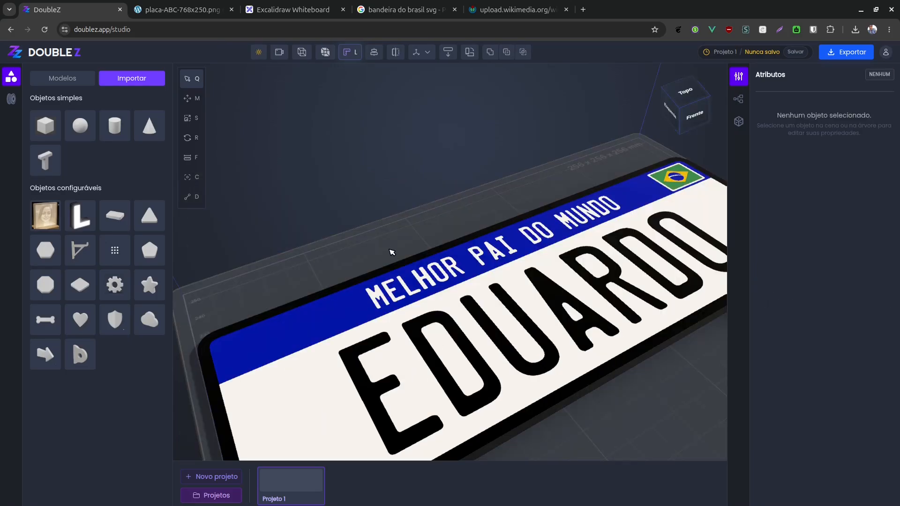
scroll(284, 265, "up", 2)
left_click(110, 127)
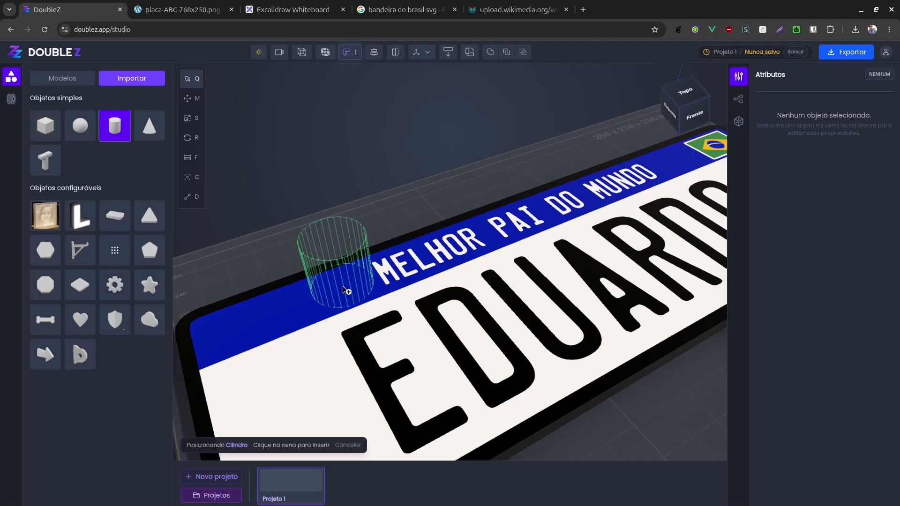
left_click(349, 299)
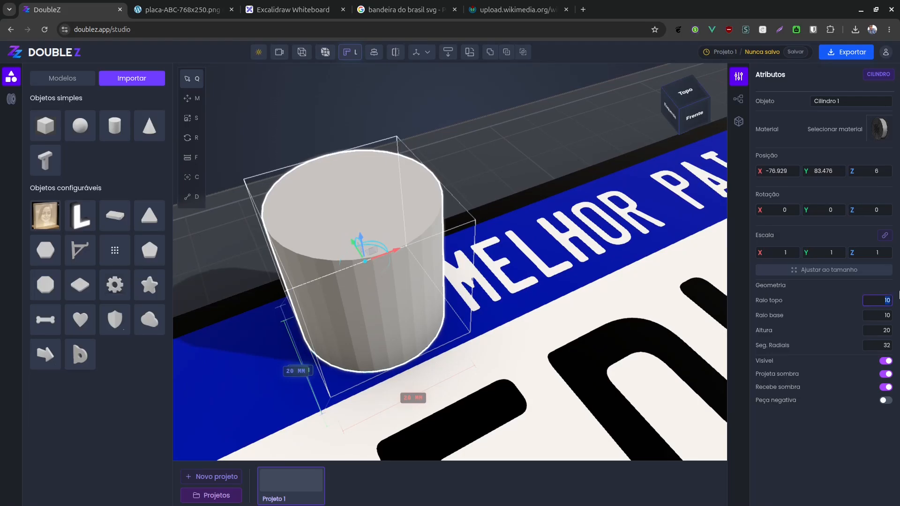
key("Tab")
type("2")
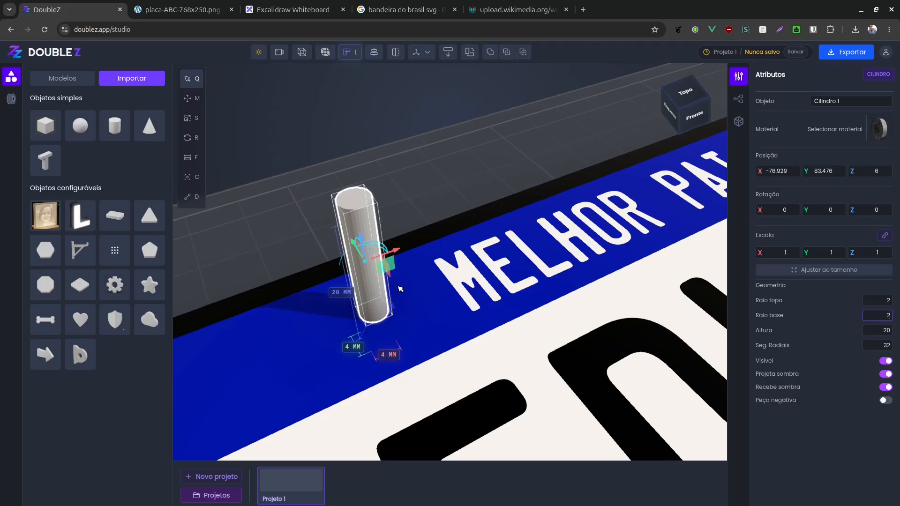
- Lower the cylinder through the plate to about -3.77 mm in Z
left_click_drag(366, 266, 385, 265)
right_click_drag(375, 239, 416, 291)
scroll(472, 325, "up", 5)
right_click_drag(471, 322, 455, 300)
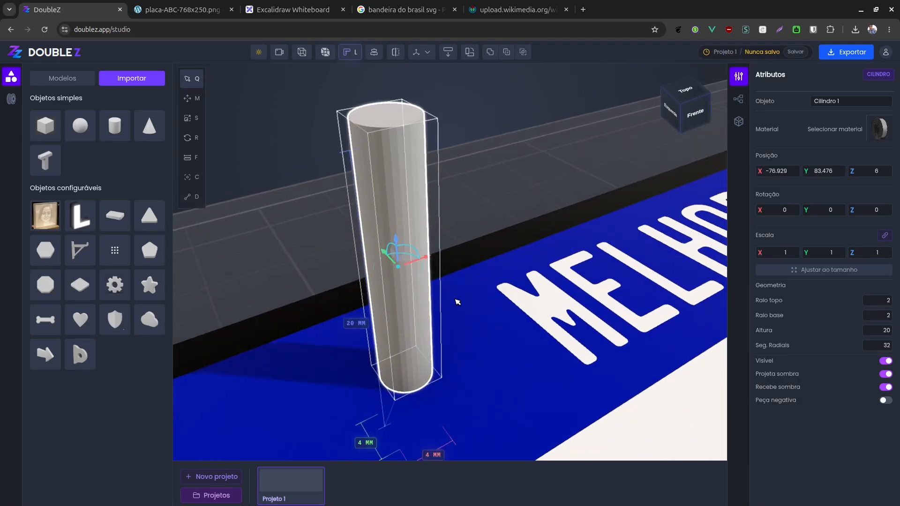
left_click_drag(397, 241, 413, 370)
left_click_drag(314, 241, 423, 249)
left_click(430, 242)
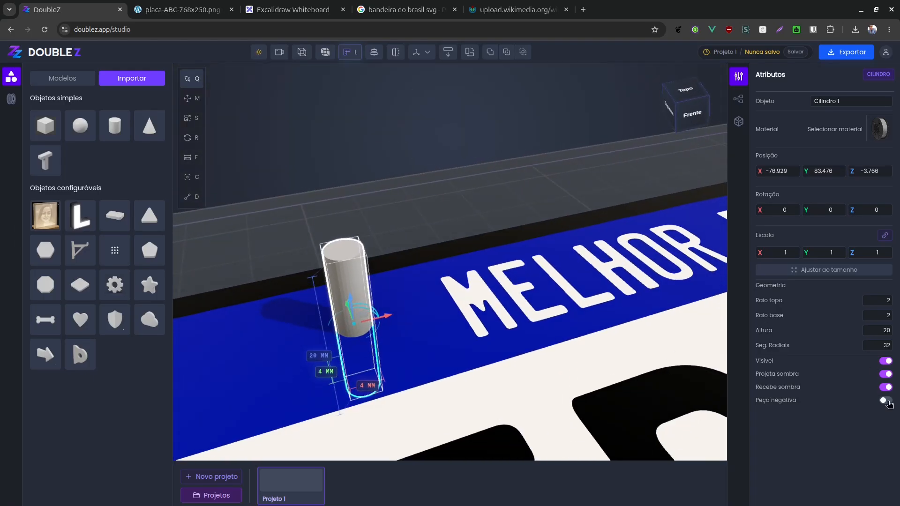
- Turn the cylinder into a negative piece and examine the hole it cuts in the blue strip
left_click(886, 400)
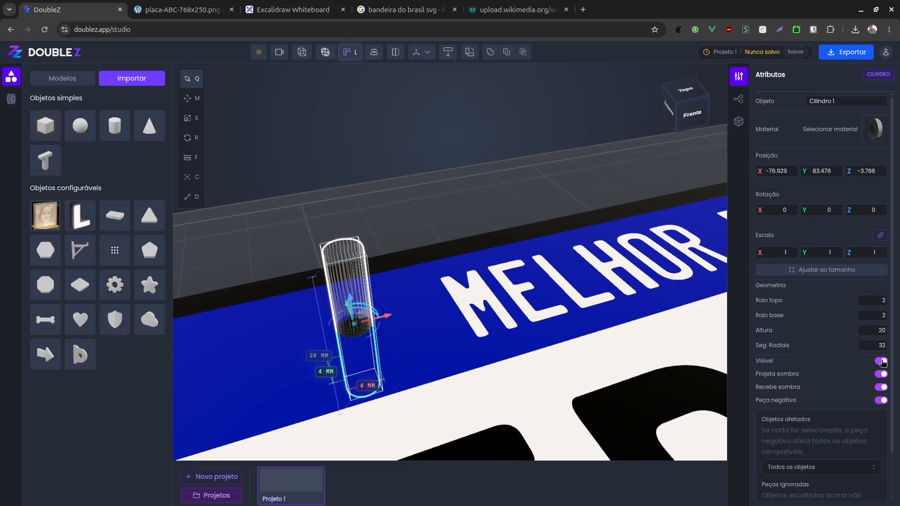
left_click(417, 206)
left_click_drag(417, 206, 412, 354)
scroll(413, 354, "down", 5)
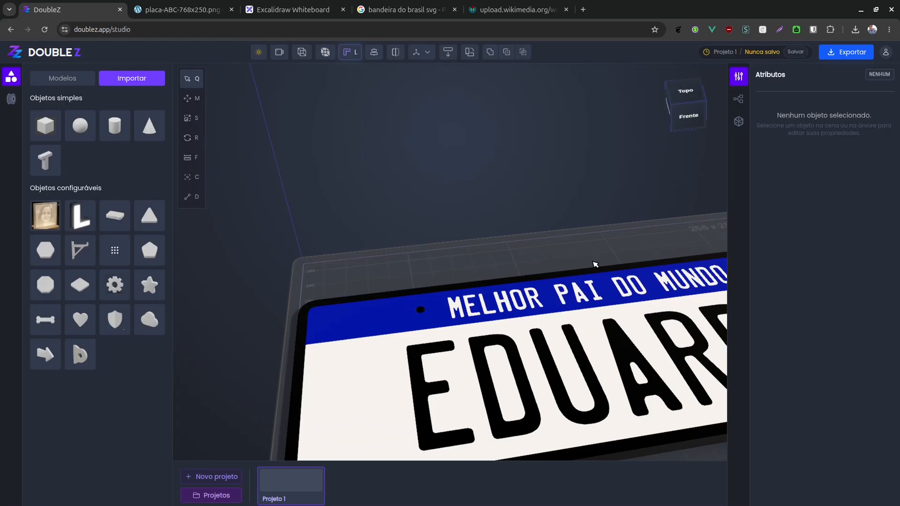
scroll(356, 288, "up", 6)
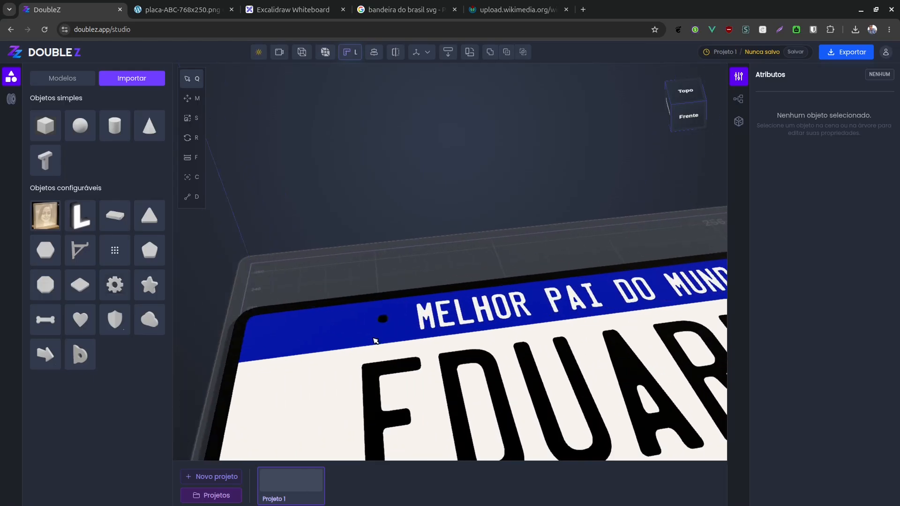
- Insert a cone behind the plate, near the existing screw hole in the blue band
right_click_drag(369, 354, 437, 327)
scroll(458, 318, "up", 6)
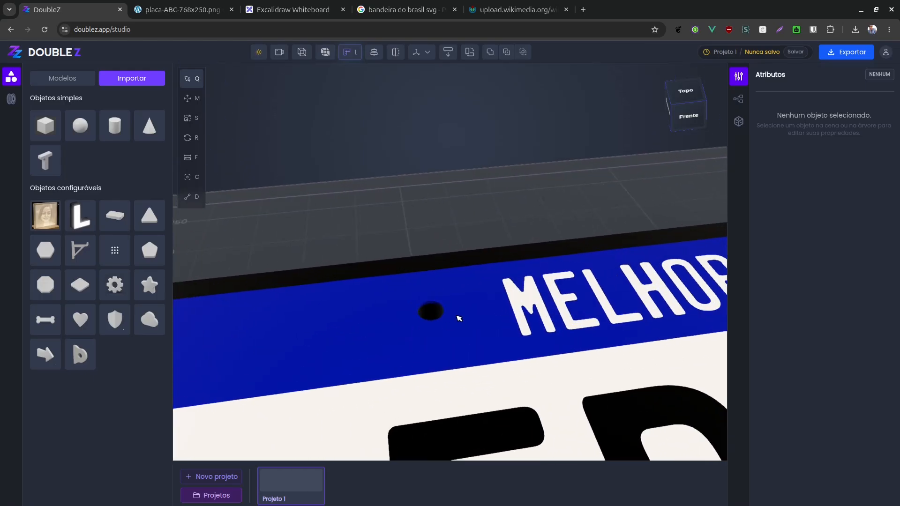
left_click_drag(462, 351, 484, 319)
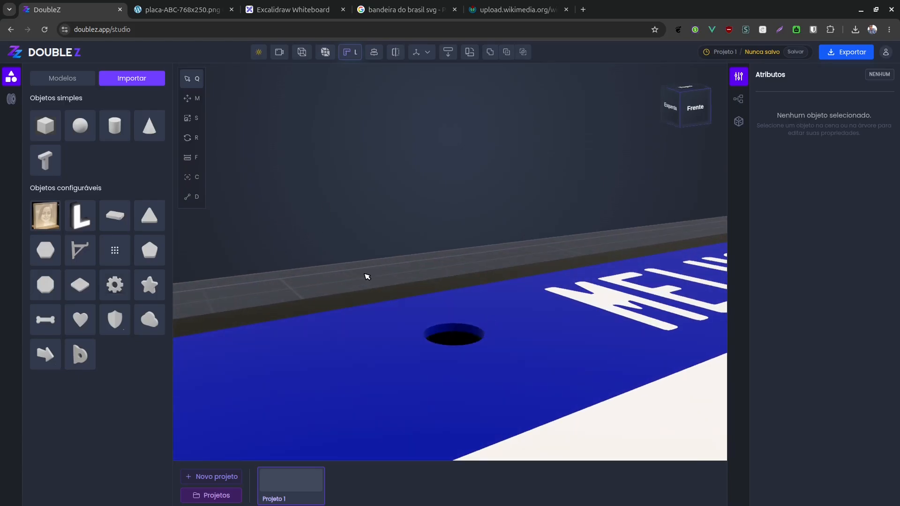
scroll(456, 300, "down", 5)
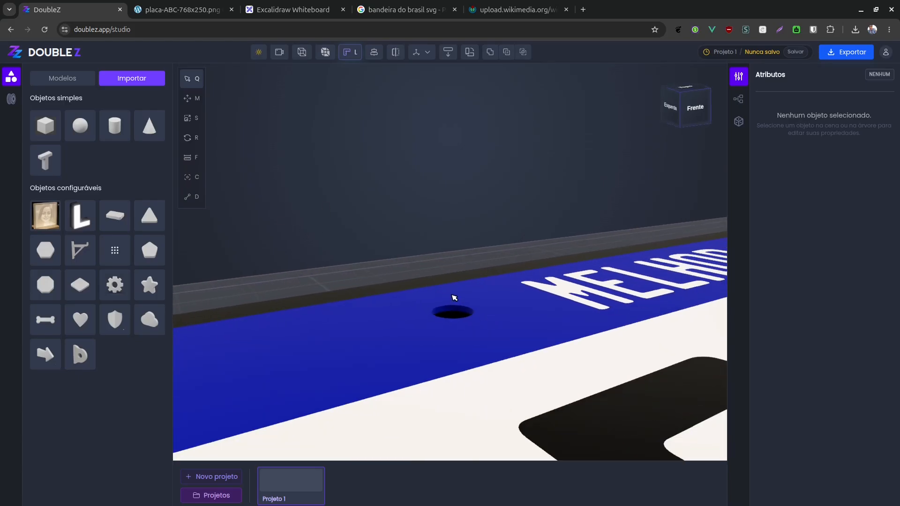
left_click_drag(452, 296, 449, 327)
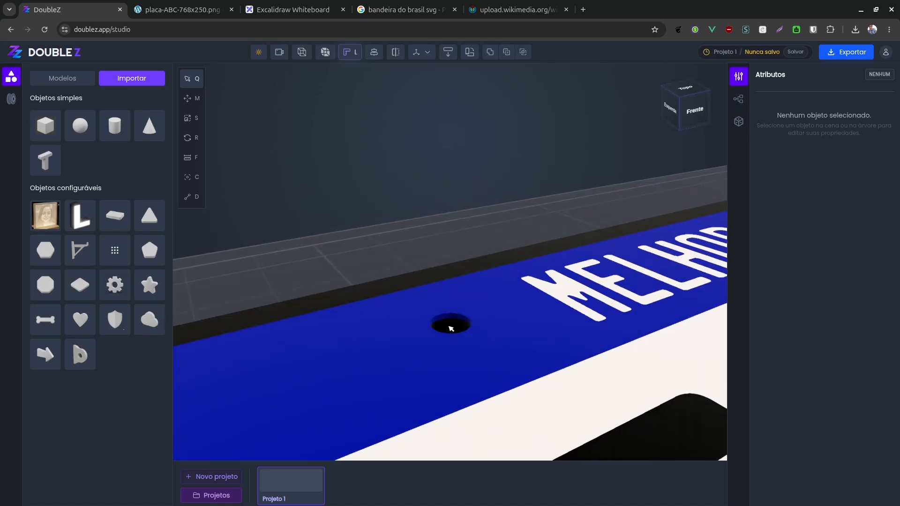
left_click(149, 125)
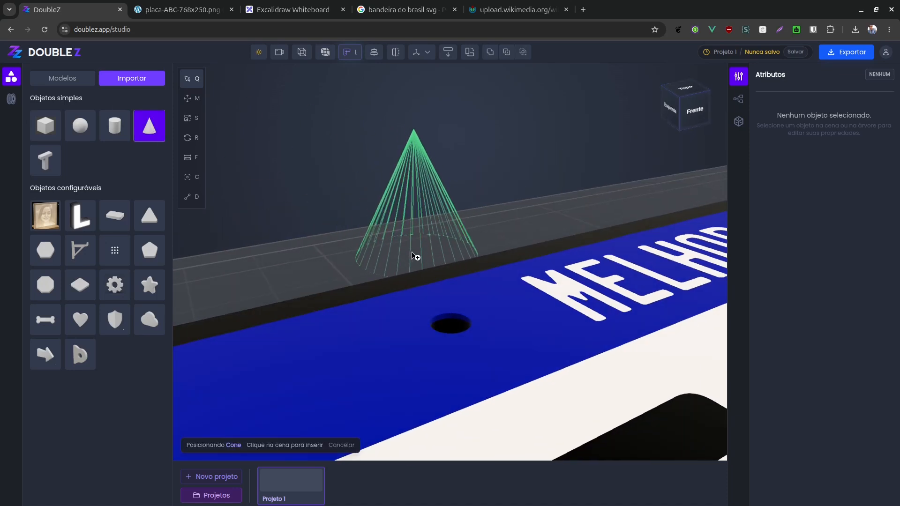
left_click(410, 251)
- Mirror the cone along Z so it points down and set its radius to 4 and height to 6
left_click(395, 53)
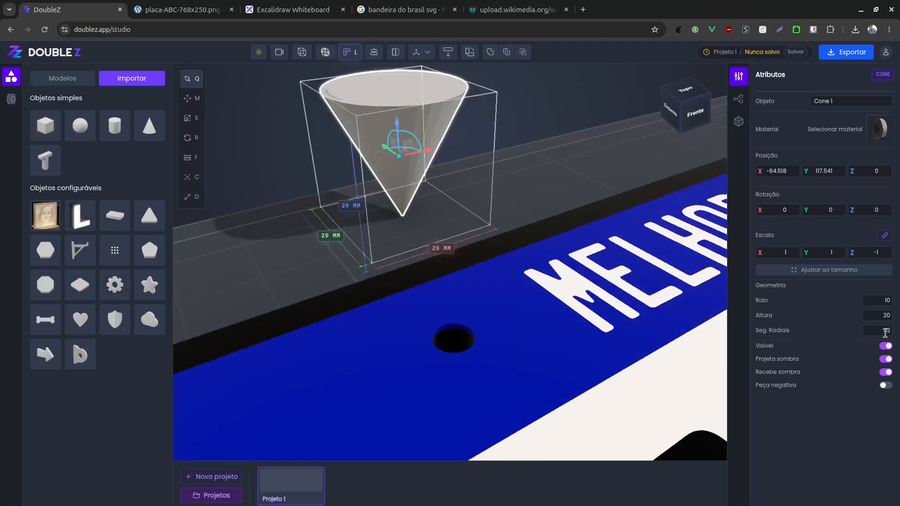
double_click(884, 301)
type("4")
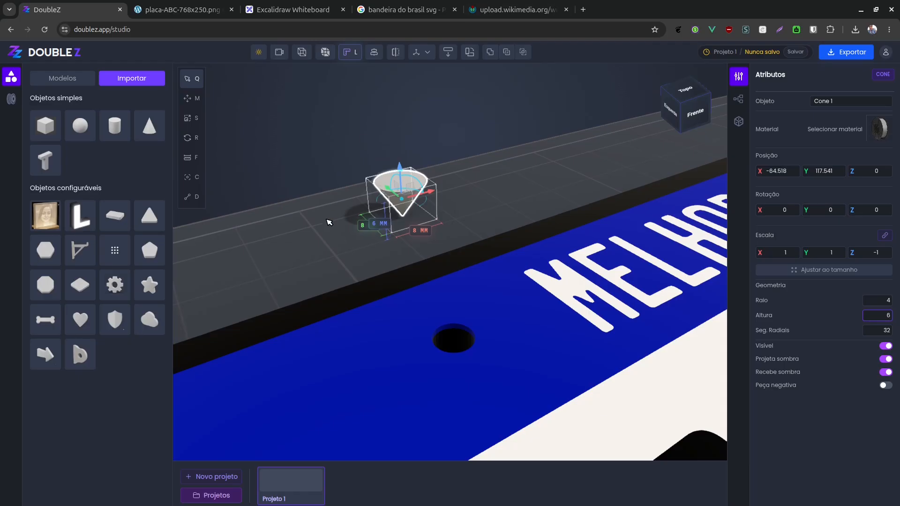
- Select the hole's negative cylinder, Cilindro 1, and make it visible
left_click(738, 99)
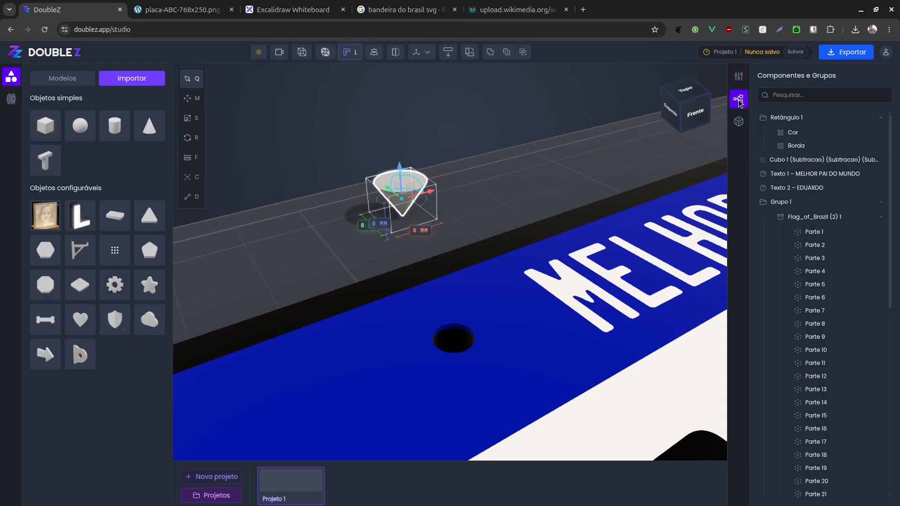
scroll(798, 404, "down", 8)
left_click(792, 479)
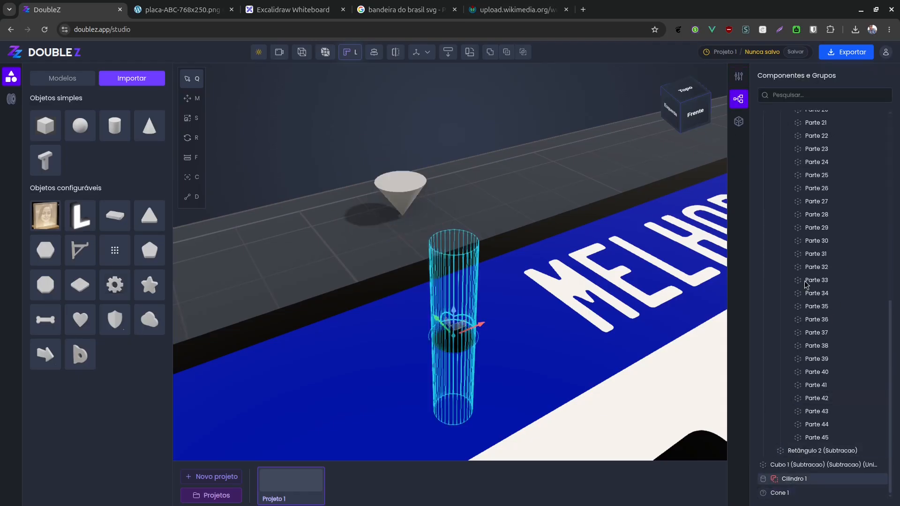
left_click(738, 77)
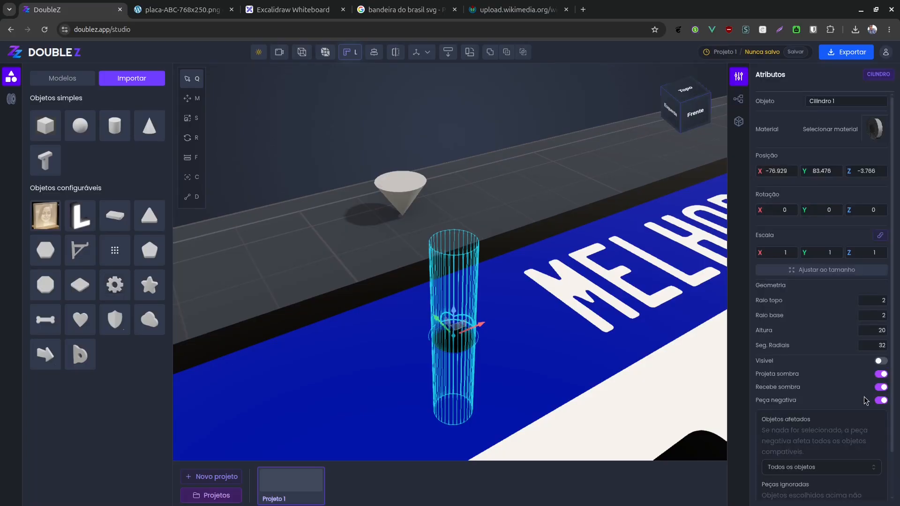
left_click(881, 361)
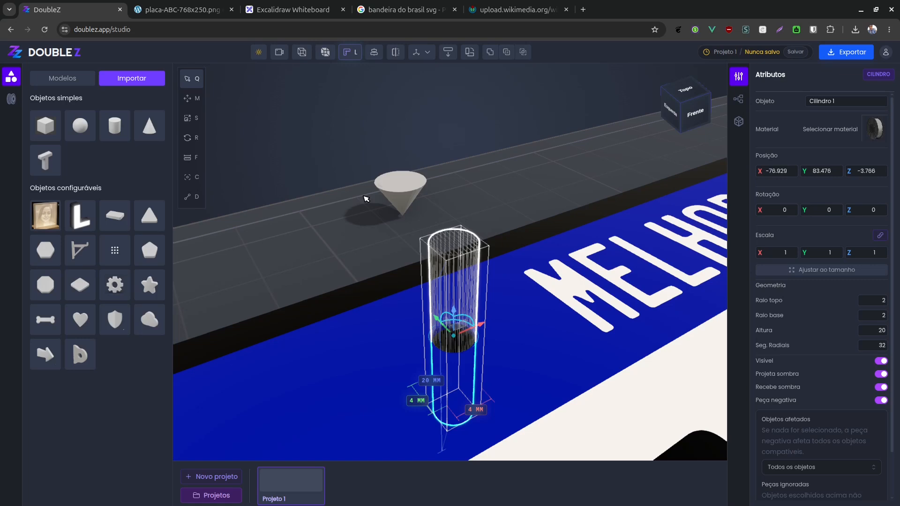
- Raise the cone above the plate and centre it with the cylinder on the X and Y axes
left_click(403, 180)
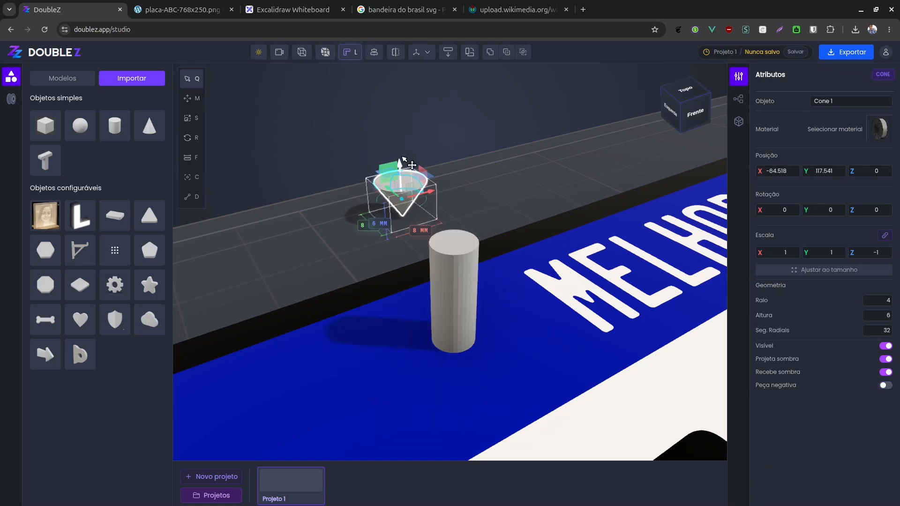
key("m")
left_click_drag(401, 174, 410, 79)
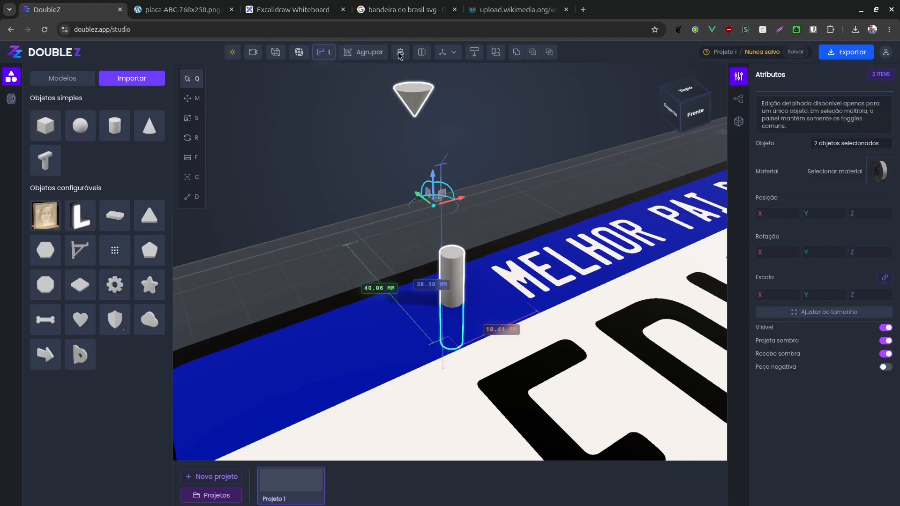
left_click(319, 122)
left_click(339, 124)
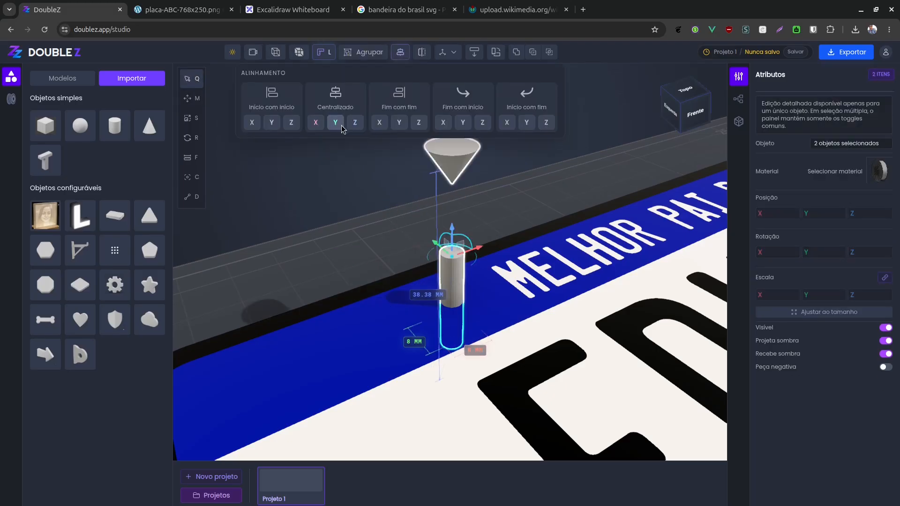
left_click(540, 178)
- Lower the cone onto the upper end of the cylinder, to a Z position of about 12.4
left_click(452, 154)
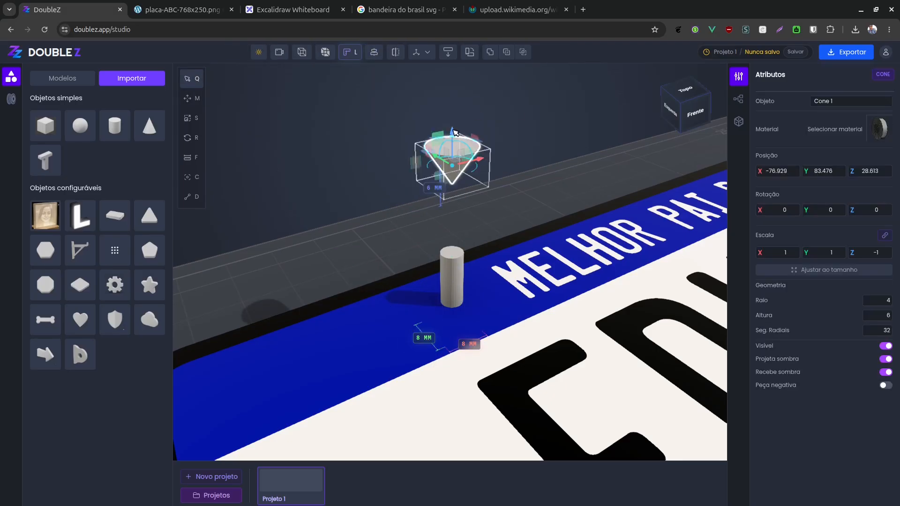
left_click(449, 55)
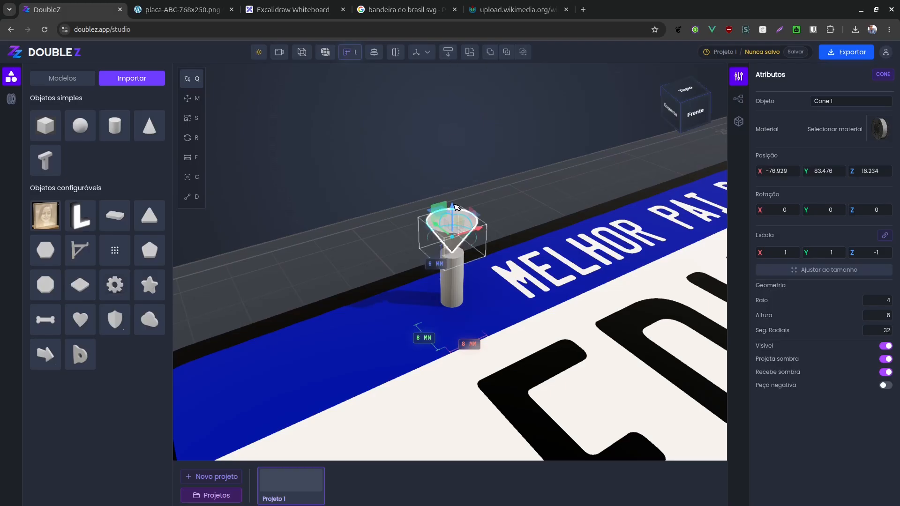
key("m")
key("q")
left_click(370, 268)
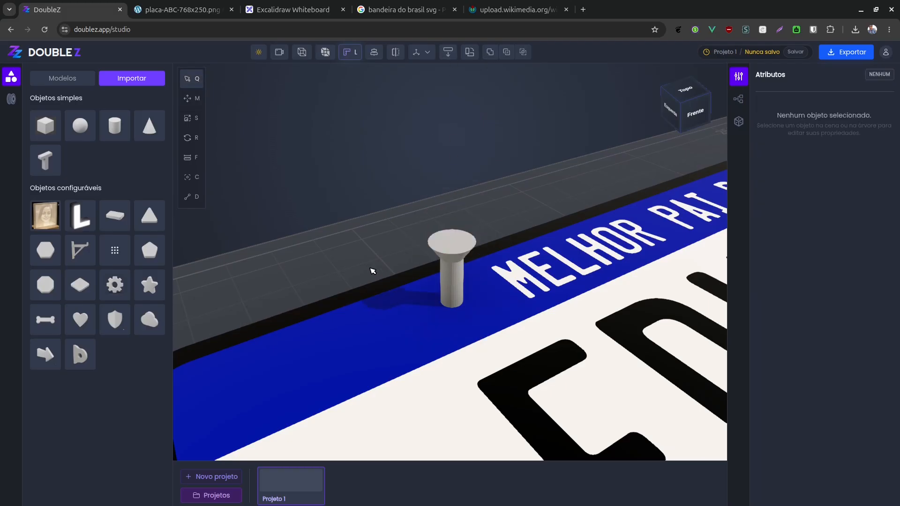
- Set the cone's height to 4
scroll(385, 241, "up", 8)
left_click_drag(381, 233, 369, 208)
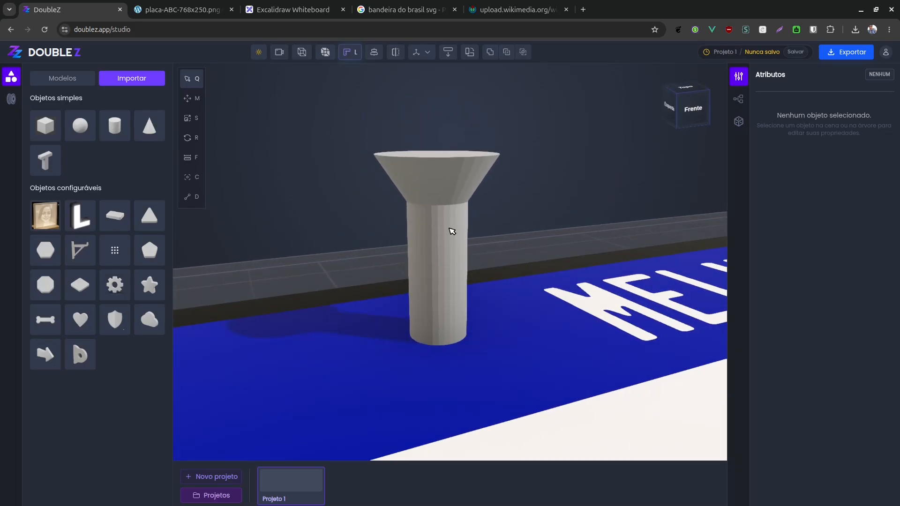
left_click(443, 179)
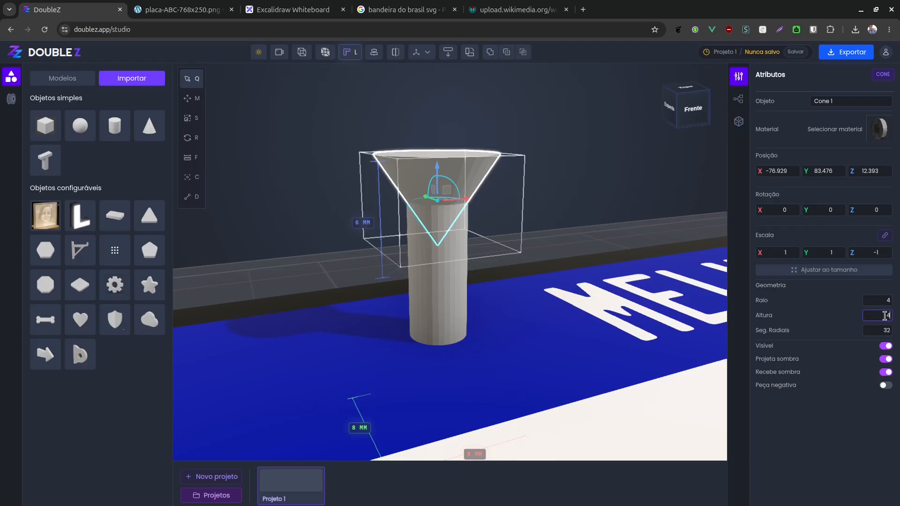
left_click(302, 260)
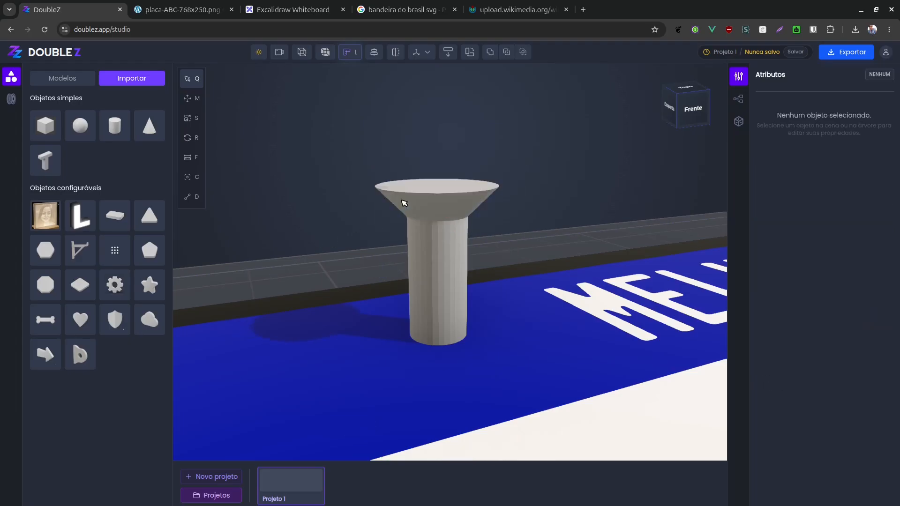
- Unite the cone and the cylinder into a single screw-shaped part
left_click(430, 200)
left_click(450, 312, "shift")
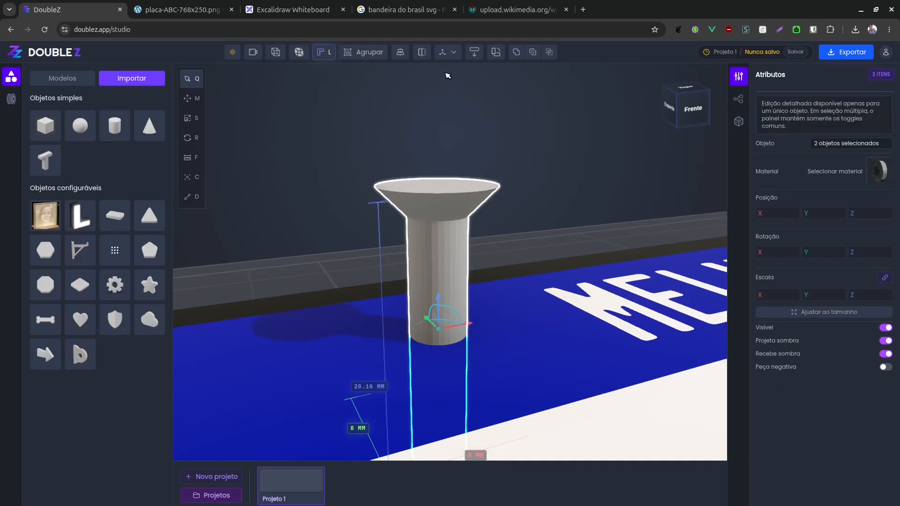
left_click(518, 52)
left_click(582, 223)
- Sink the united screw shape into the plate to a Z position of about -14.06, leaving its head near the blue surface
left_click(439, 226)
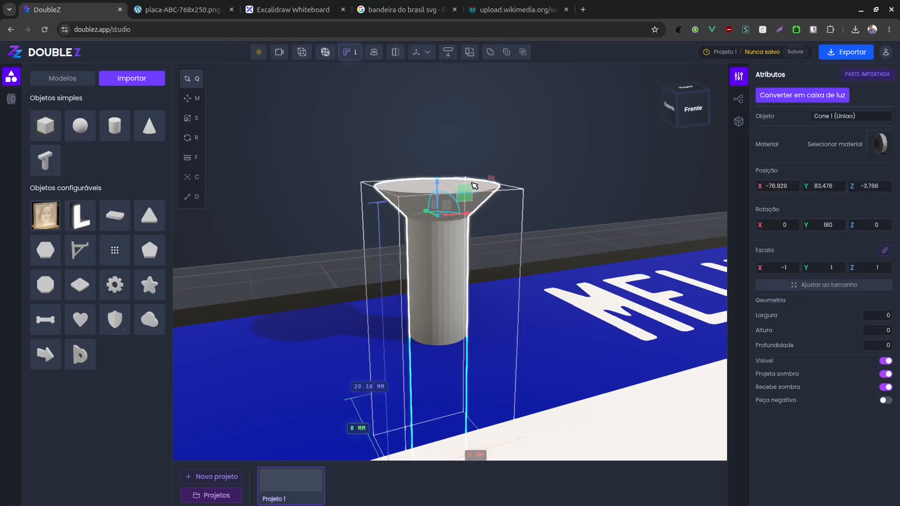
left_click_drag(445, 187, 471, 337)
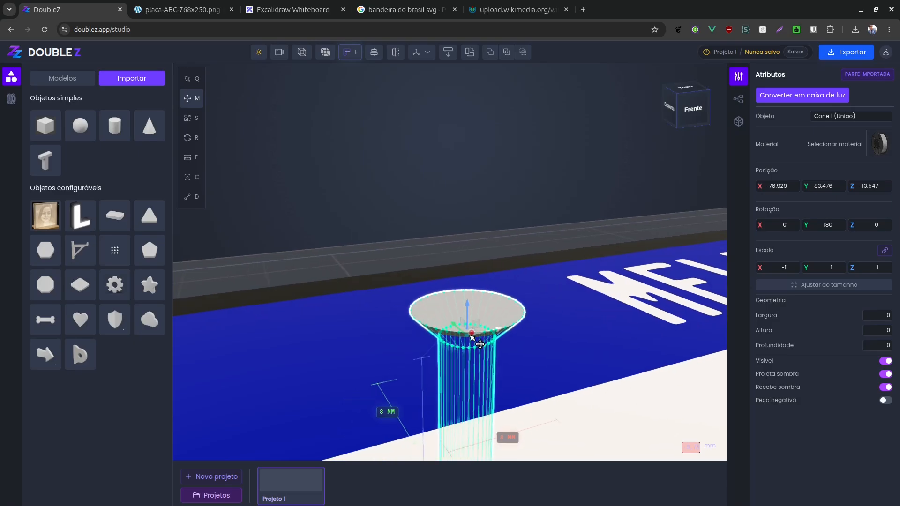
left_click(416, 323)
left_click_drag(413, 290, 672, 328)
key("q")
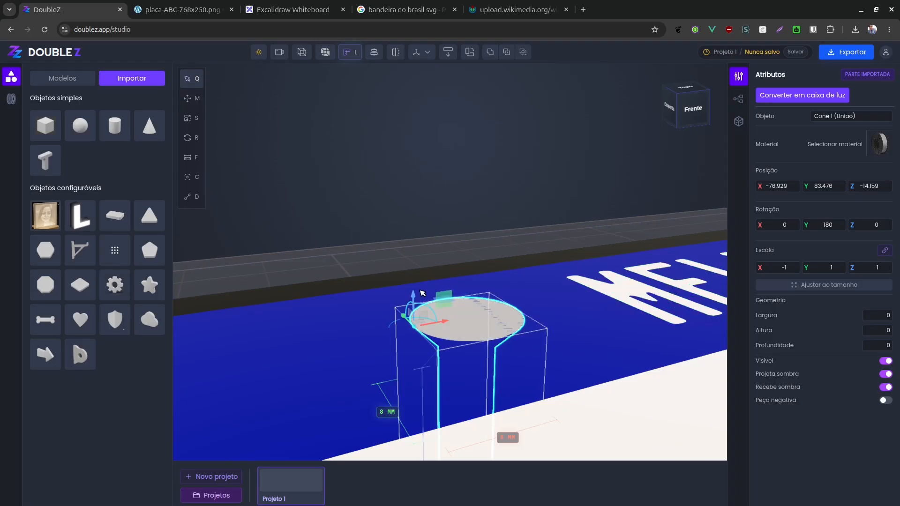
key("m")
left_click_drag(424, 301, 424, 298)
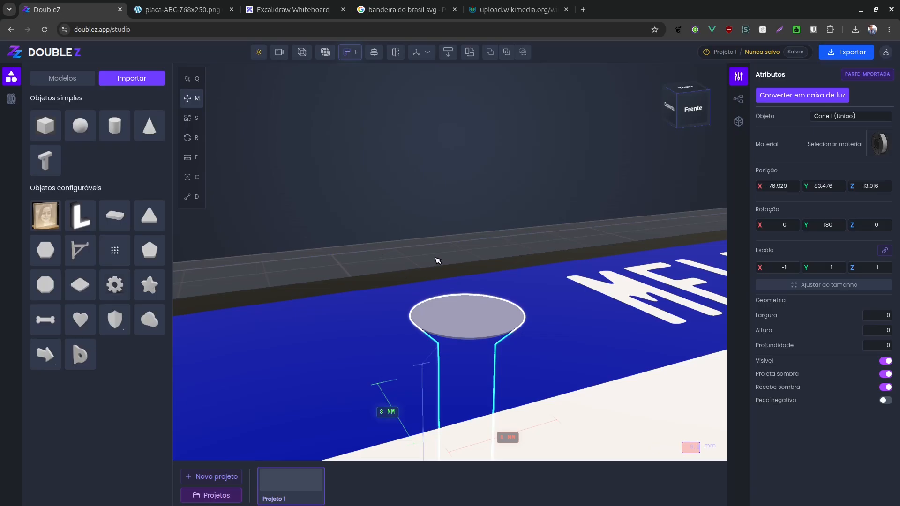
left_click_drag(427, 274, 454, 323)
key("q")
left_click_drag(457, 326, 492, 281)
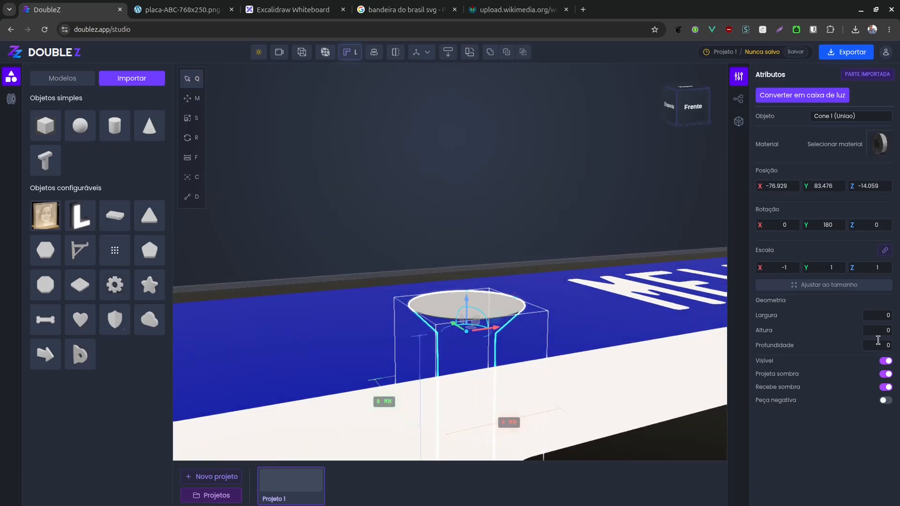
- Turn the united screw shape into a negative part and inspect the countersunk hole it cuts
left_click(885, 401)
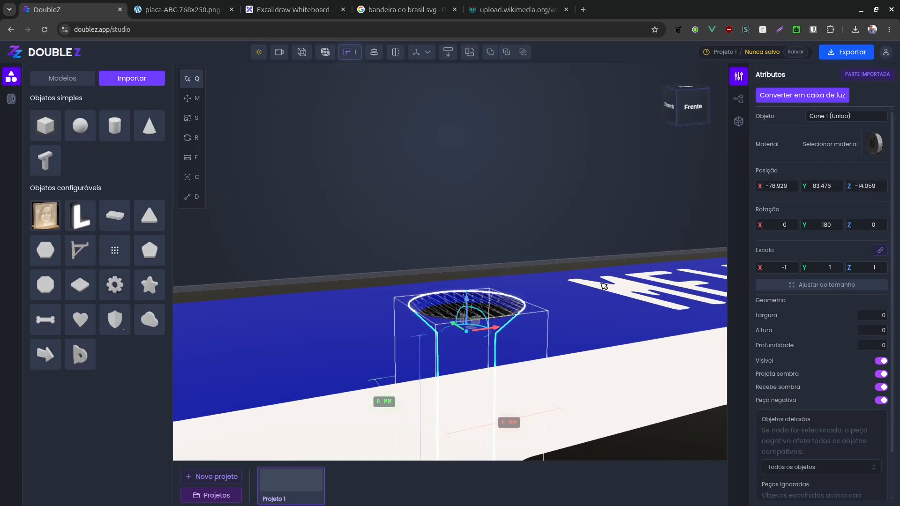
left_click(508, 260)
left_click_drag(509, 260, 533, 287)
scroll(525, 328, "up", 10)
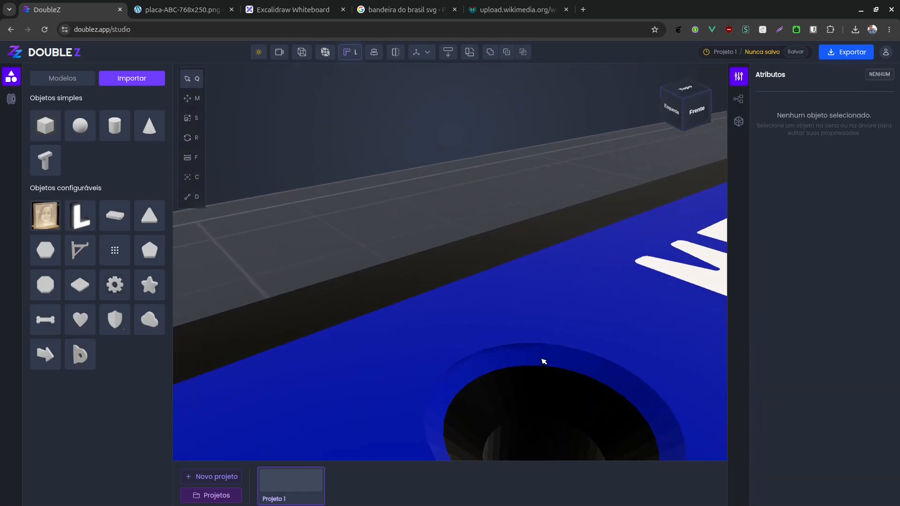
left_click_drag(442, 294, 421, 303)
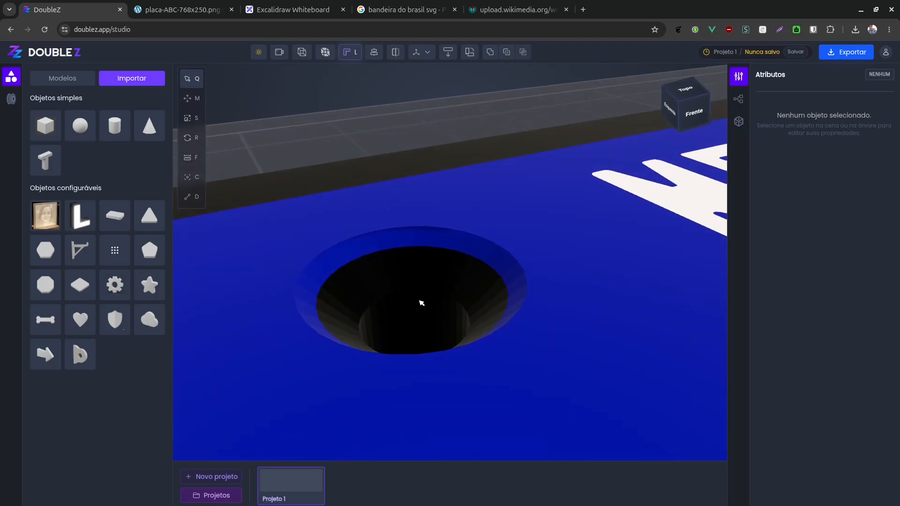
- Reselect the negative part Cone 1 (Uniao) and turn off its negative setting
left_click(745, 96)
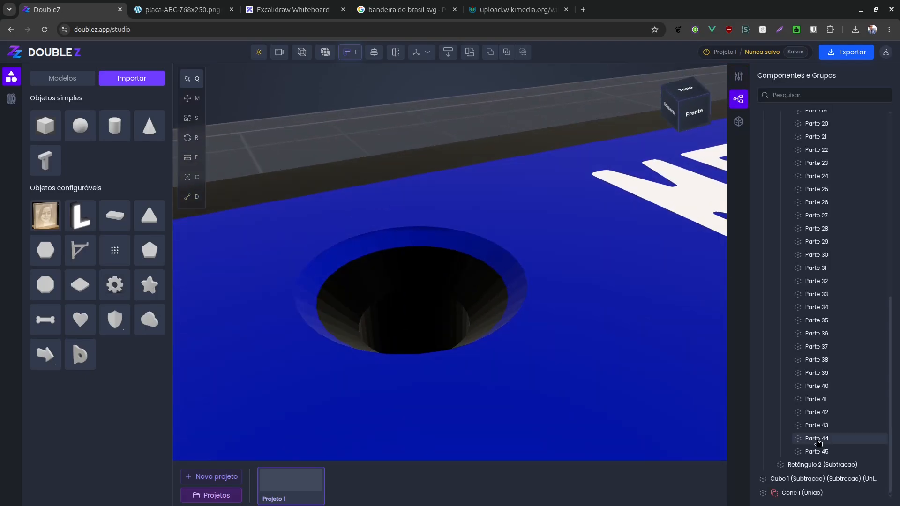
left_click(796, 496)
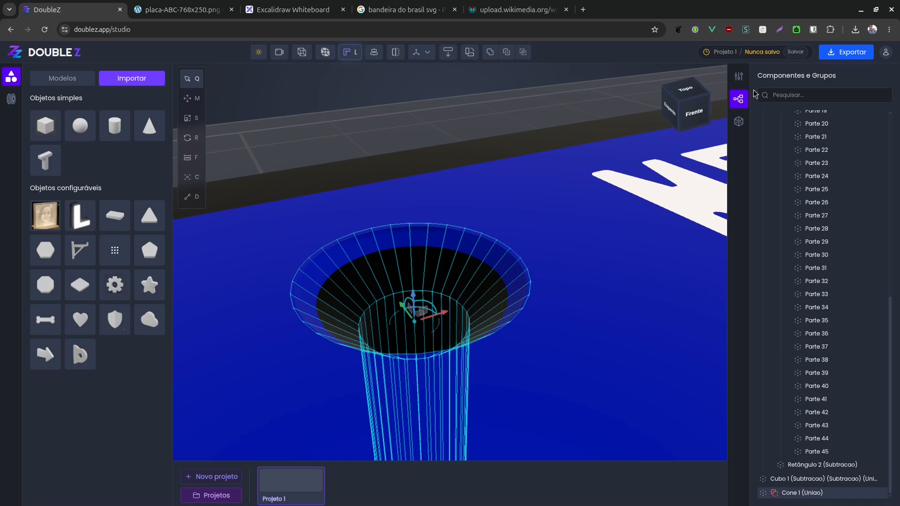
left_click(739, 76)
scroll(820, 375, "down", 1)
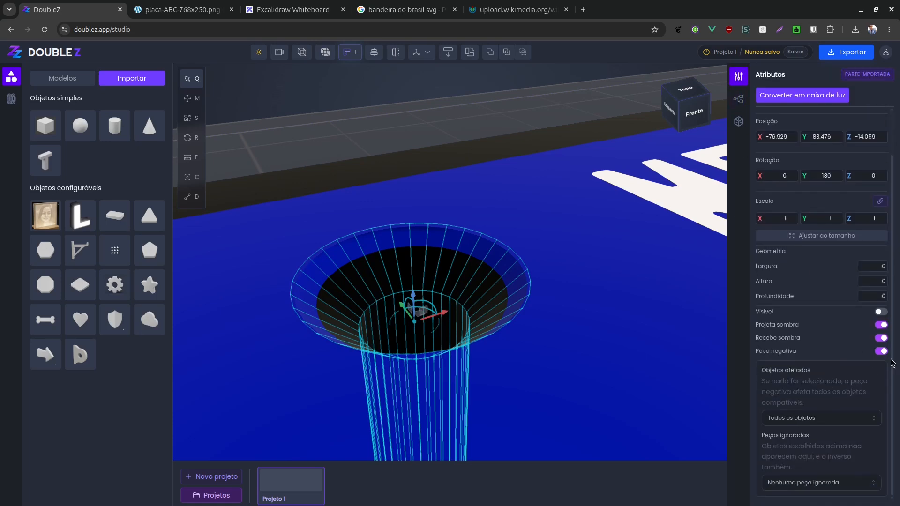
left_click(881, 351)
left_click(885, 361)
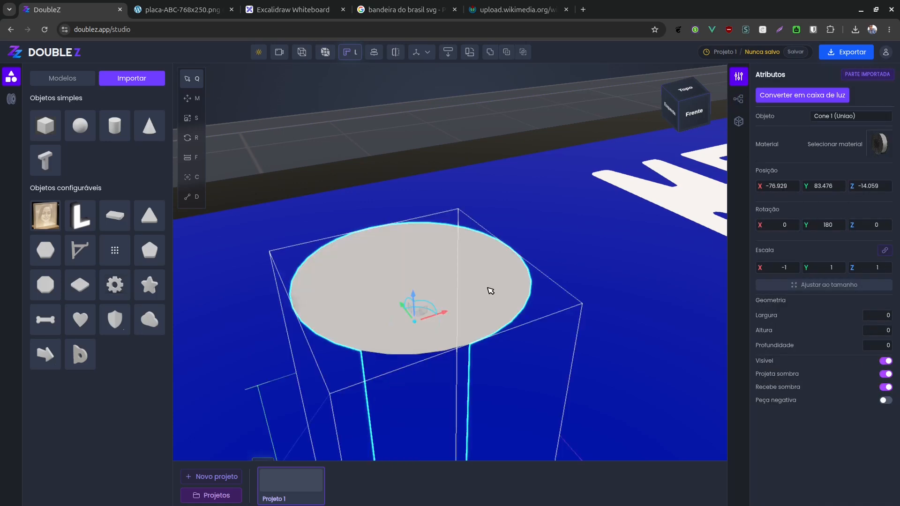
- Raise the screw shape to a Z position of about -10.7 and place a cylinder on its flat head
left_click_drag(416, 305, 417, 197)
left_click(115, 125)
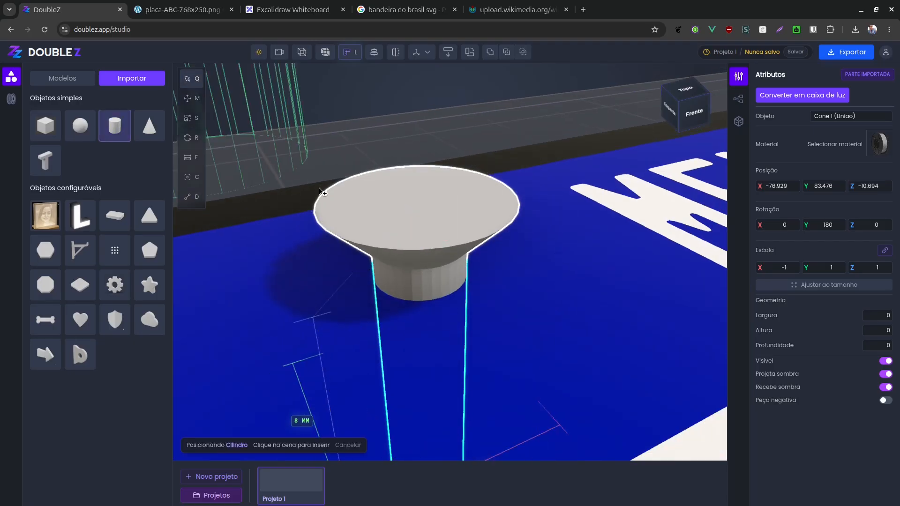
left_click(420, 204)
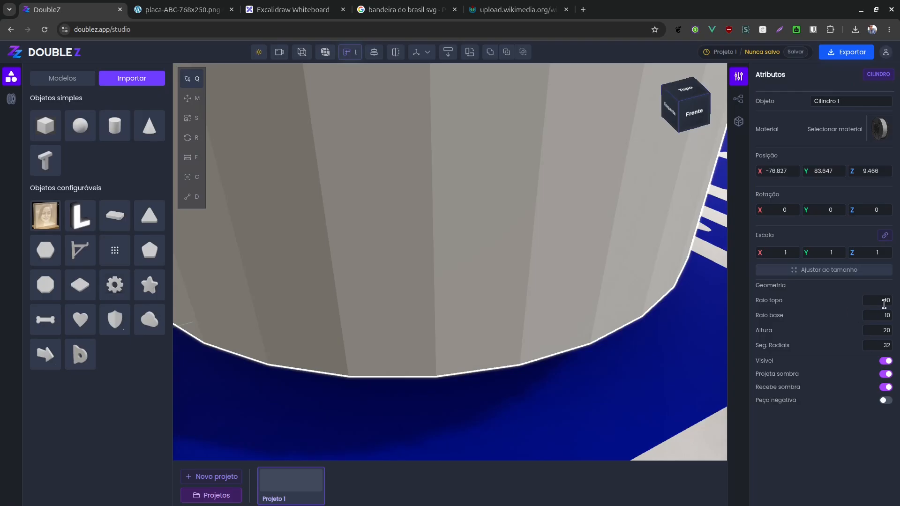
- Set the new cylinder's top and base radii to 4 and its height to 3
left_click_drag(884, 303, 899, 281)
type("4")
key("Tab")
type("4")
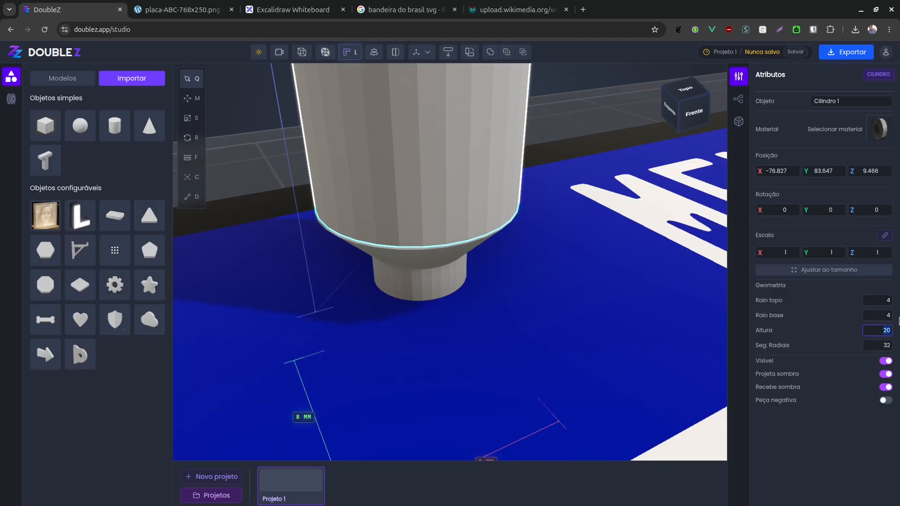
left_click(288, 138)
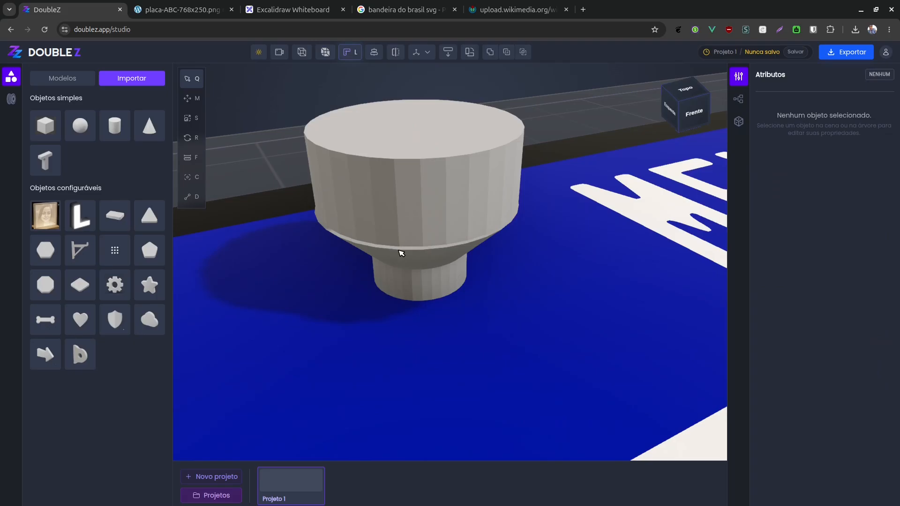
- Centre the short cylinder on the screw shape along the X and Y axes
left_click(415, 235)
left_click(431, 277, "shift")
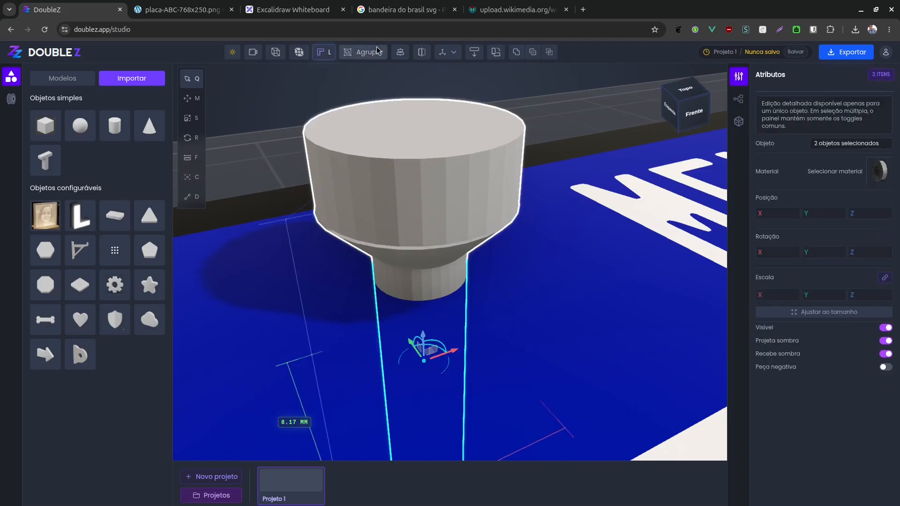
left_click(399, 53)
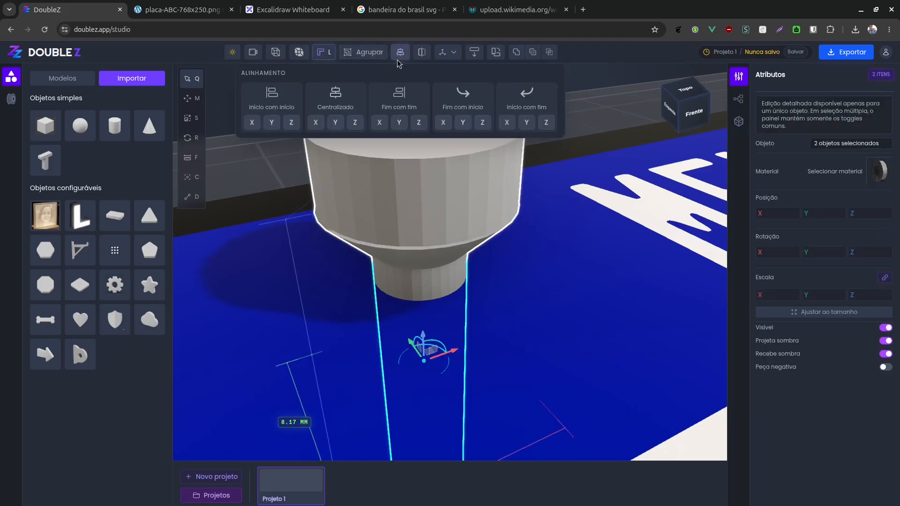
left_click(332, 124)
left_click(237, 185)
- Unite the short cylinder and the screw shape into one solid
left_click(415, 219)
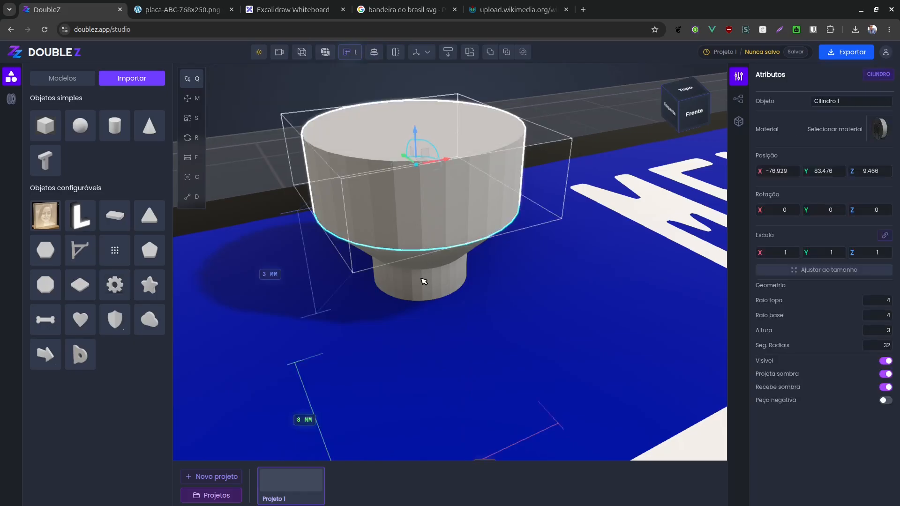
left_click(424, 280, "shift")
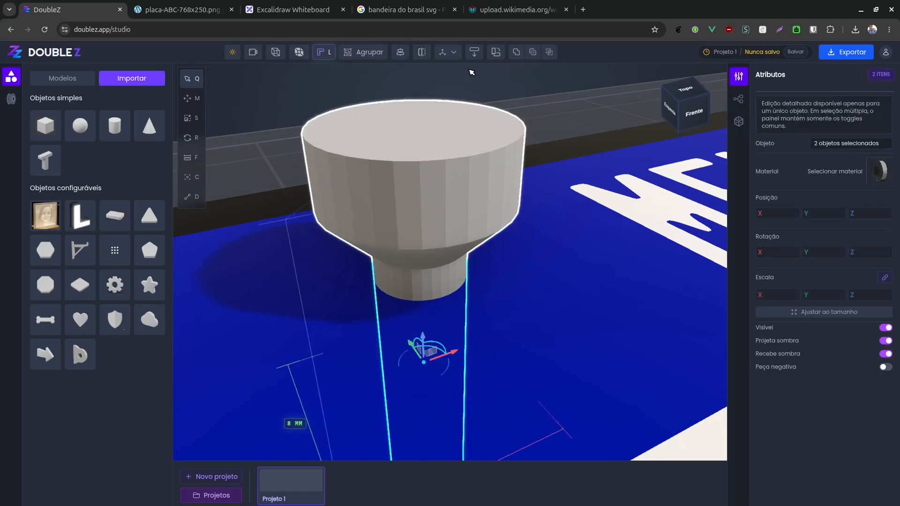
left_click(516, 52)
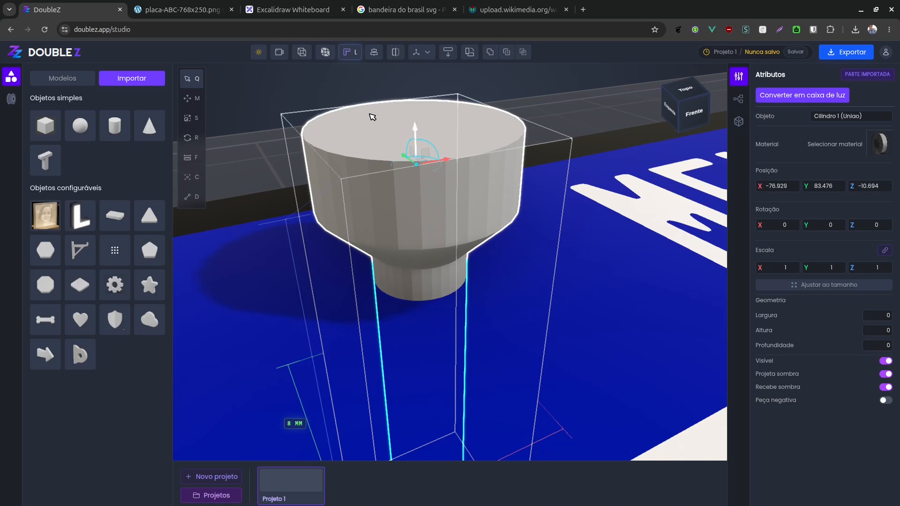
- Sink the united screw shape into the plate to a Z position of -17.059, with its head just above the blue surface
left_click_drag(355, 162, 642, 206)
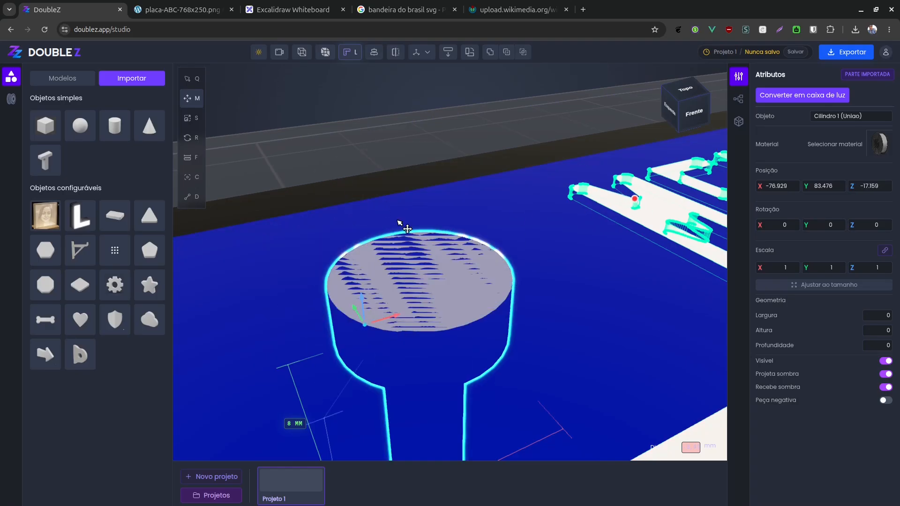
left_click(368, 300)
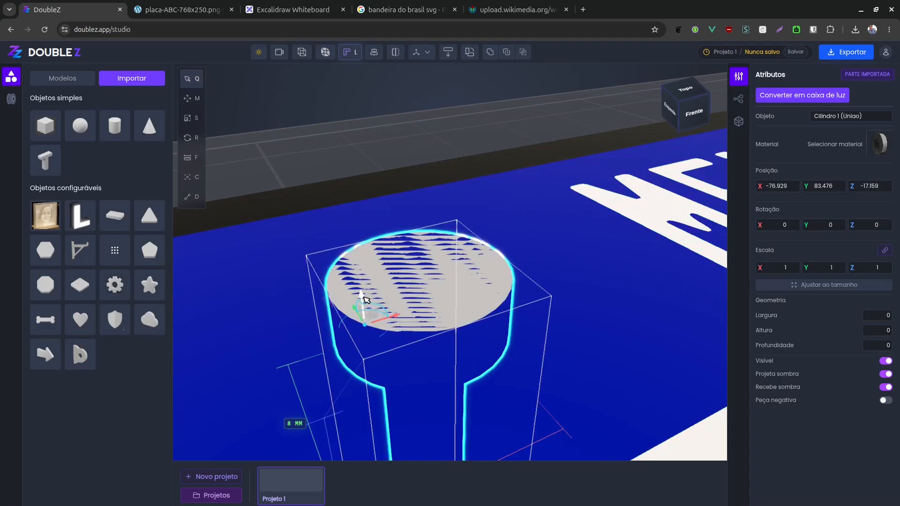
left_click_drag(364, 290, 368, 292)
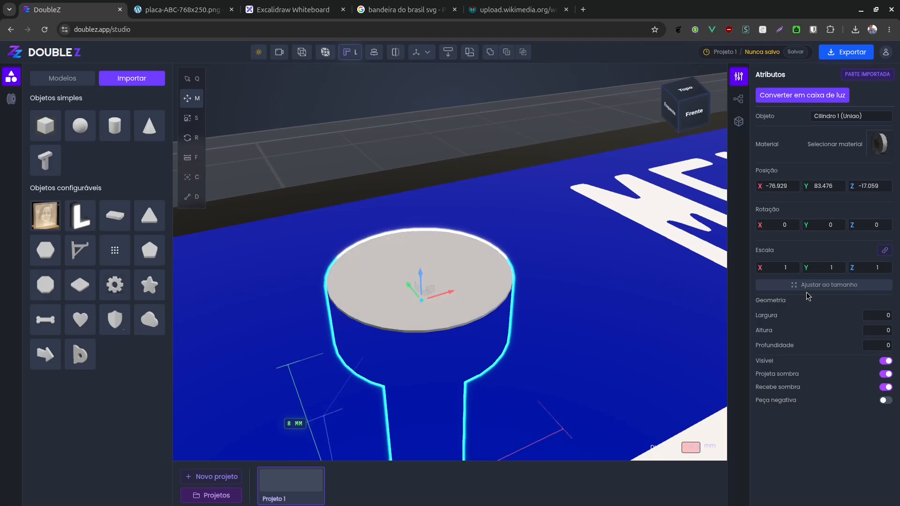
key("q")
- Turn the united screw shape into a negative part, hide it and inspect the hole it cuts
left_click(885, 400)
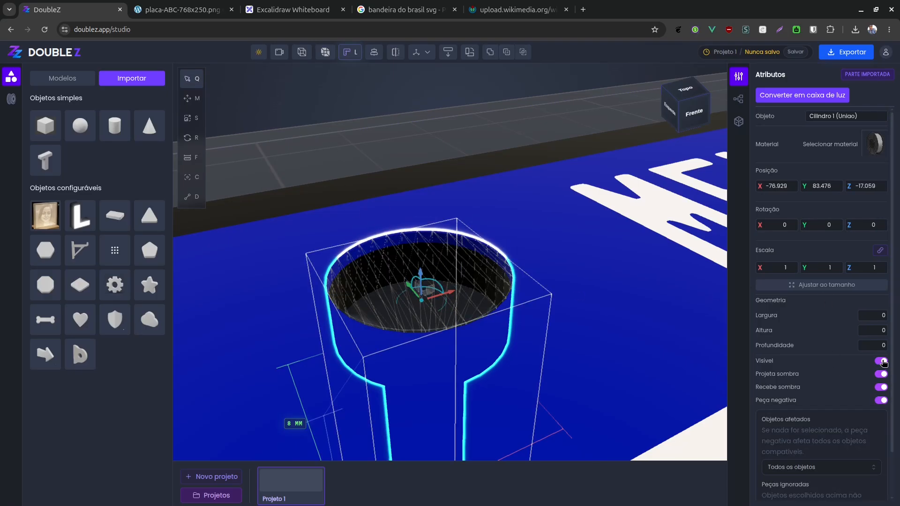
key("Escape")
mouse_move(414, 178)
left_mouse_down()
mouse_move(433, 194)
mouse_move(425, 182)
left_mouse_up()
scroll(435, 262, "up", 5)
left_click_drag(453, 352, 225, 140)
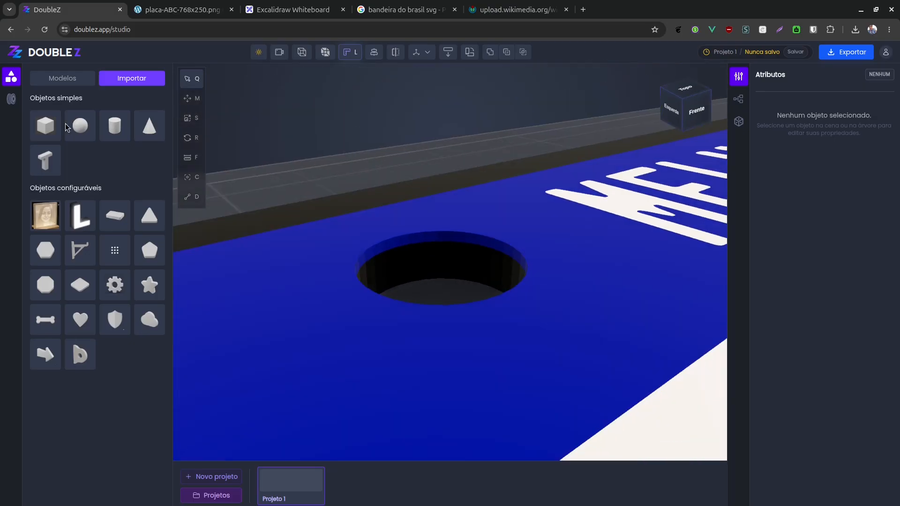
- Place a cylinder on the blue surface beside the hole and set its top and base radii to 3.95
left_click(107, 131)
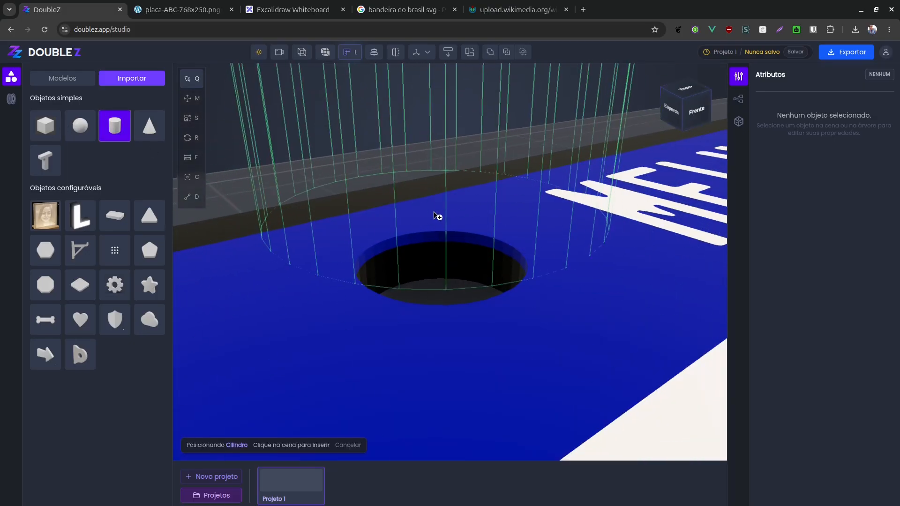
left_click(482, 218)
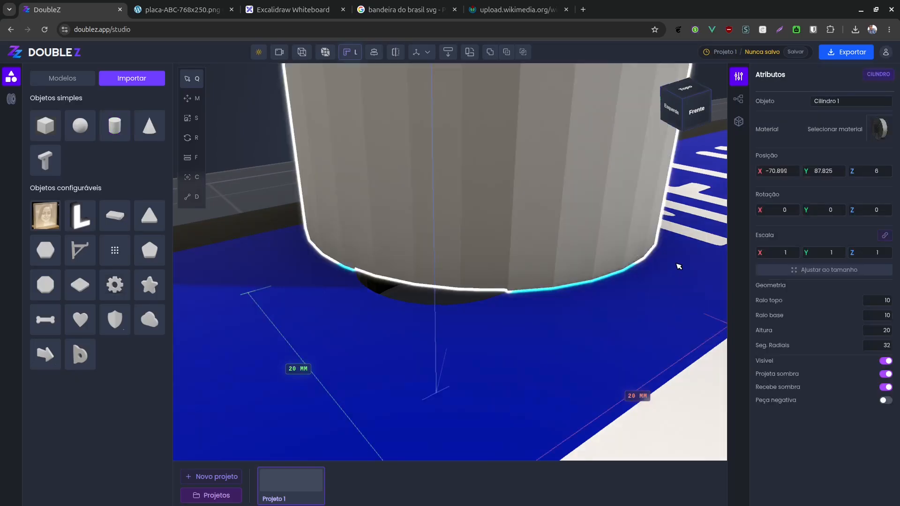
left_click(890, 301)
type("3")
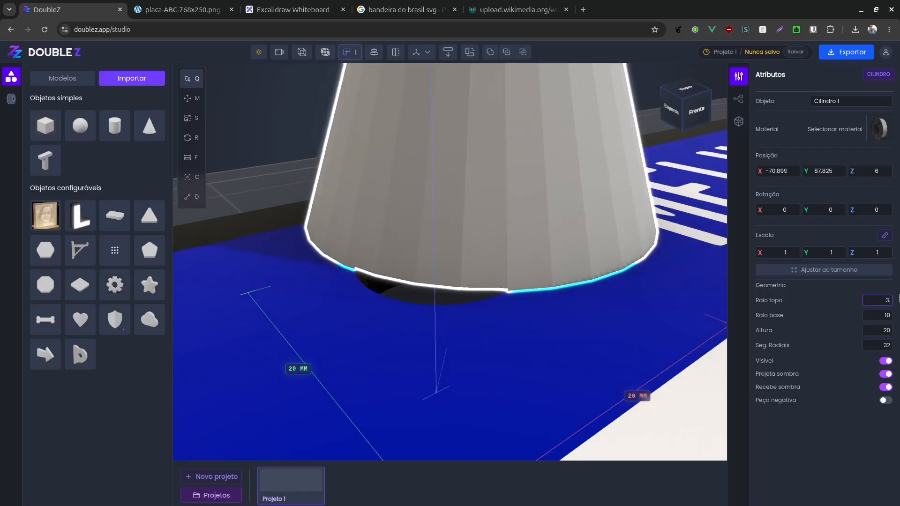
type(".95")
key("Tab")
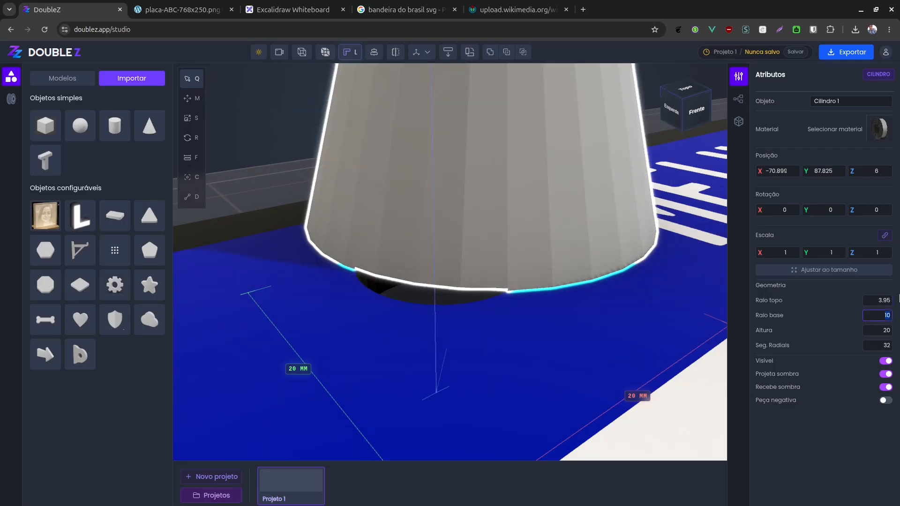
type("3")
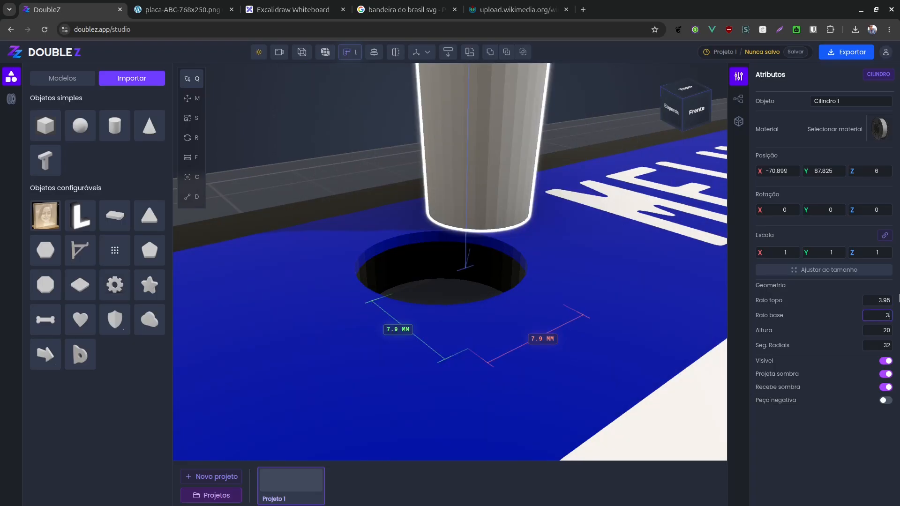
type(".95")
- Set the height of the 3.95 radius cylinder beside the hole to 4
right_click_drag(409, 210, 393, 270)
scroll(440, 232, "down", 3)
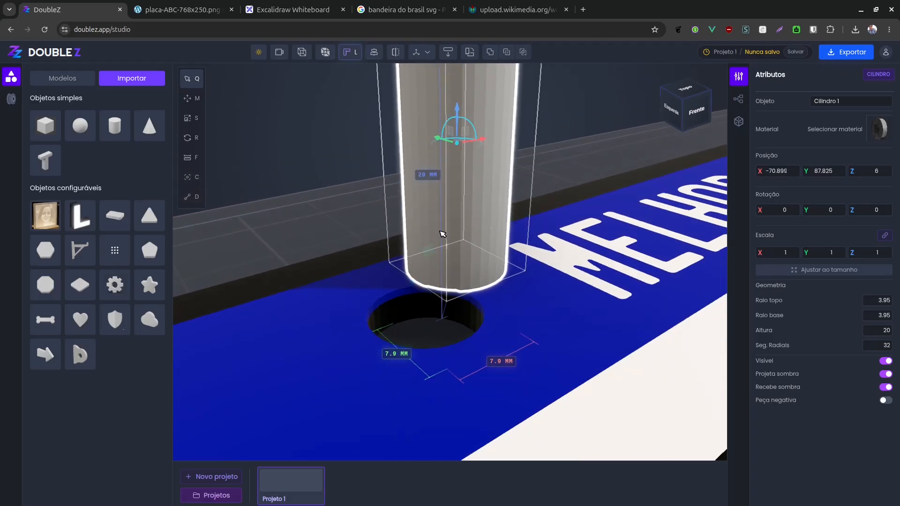
mouse_move(440, 231)
left_mouse_down()
mouse_move(437, 266)
mouse_move(441, 234)
left_mouse_up()
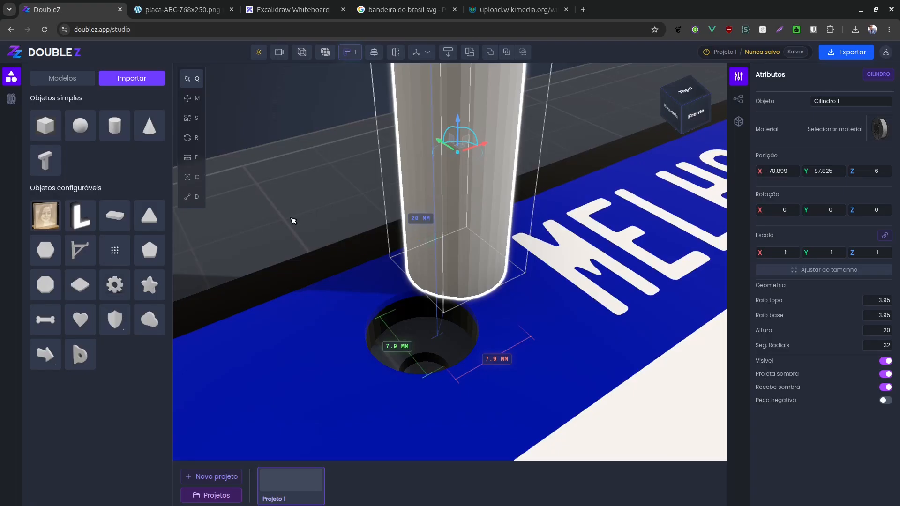
right_click_drag(292, 220, 294, 177)
left_click(294, 178)
left_click_drag(400, 211, 398, 220)
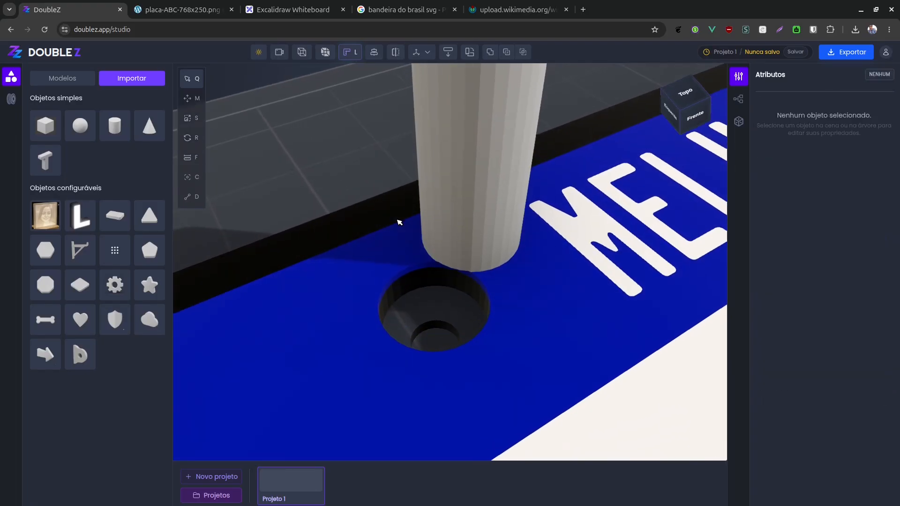
left_click(493, 207)
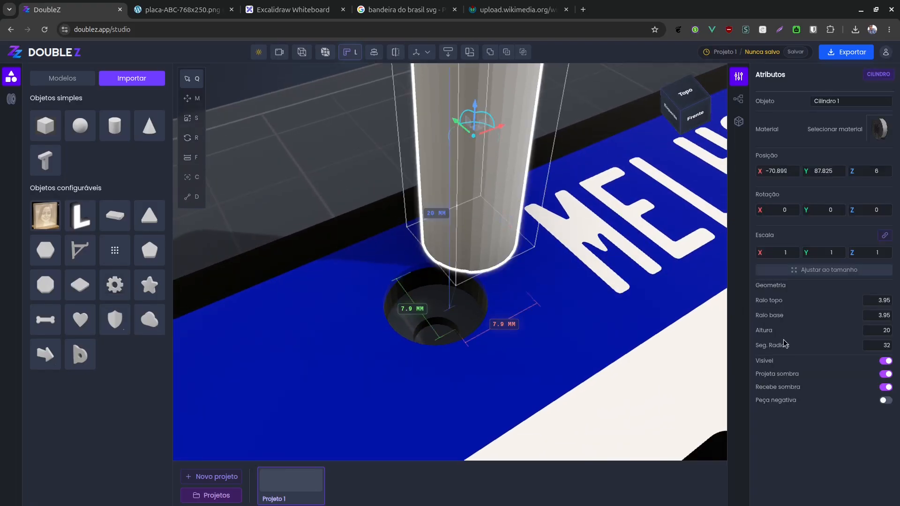
left_click(887, 315)
left_click(878, 327)
type("4")
key("Return")
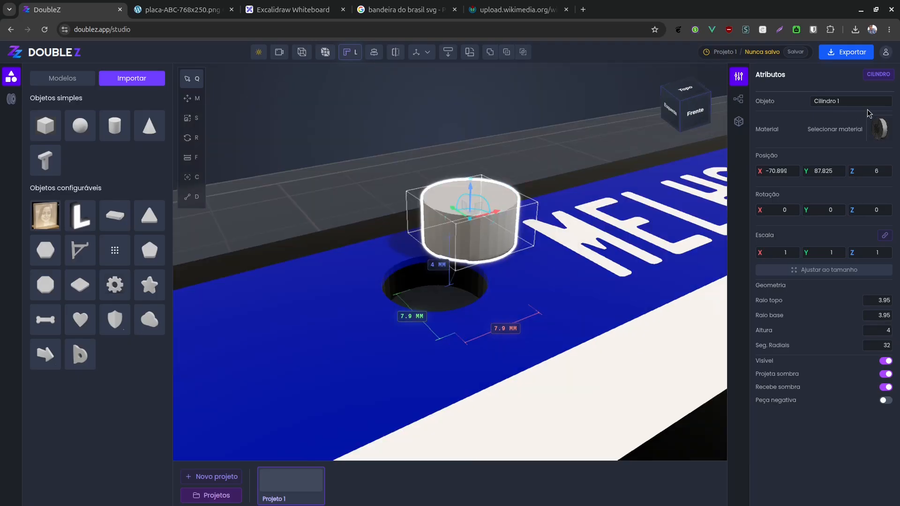
- Apply the Azul placa de carro material to the short cylinder
left_click(880, 129)
scroll(845, 266, "down", 1)
left_click(838, 243)
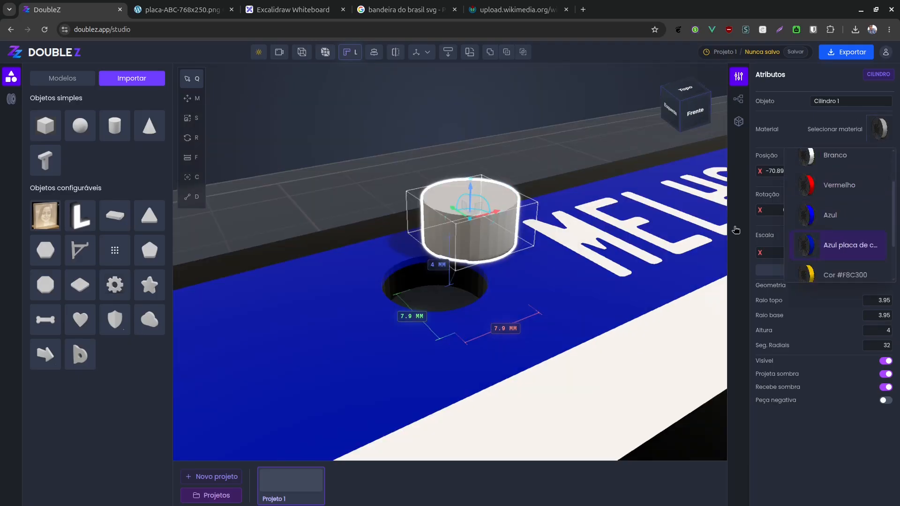
left_click(361, 190)
- Move the blue cylinder along X to about -77.35, in line with the screw hole
left_click_drag(362, 190, 339, 212)
left_click(501, 212)
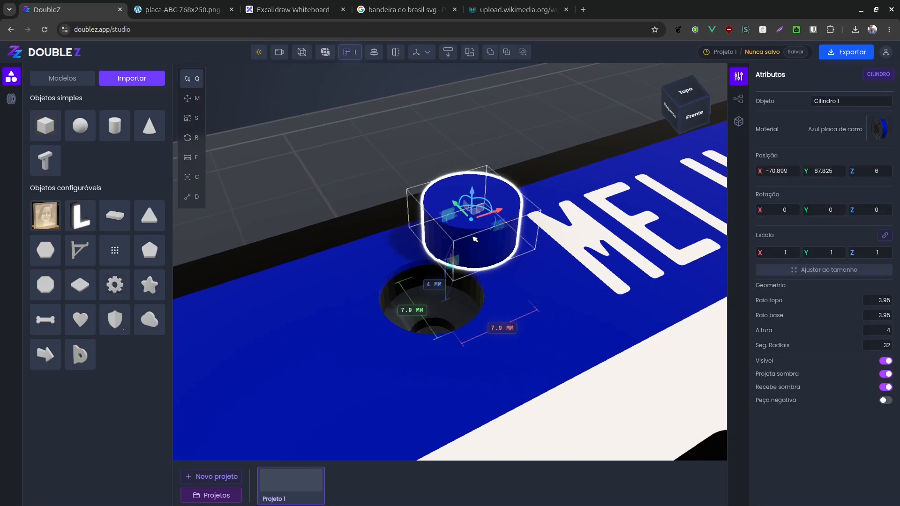
key("m")
left_click_drag(470, 227, 436, 240)
key("v")
middle_click_drag(413, 260, 451, 268)
scroll(382, 280, "up", 1)
key("v")
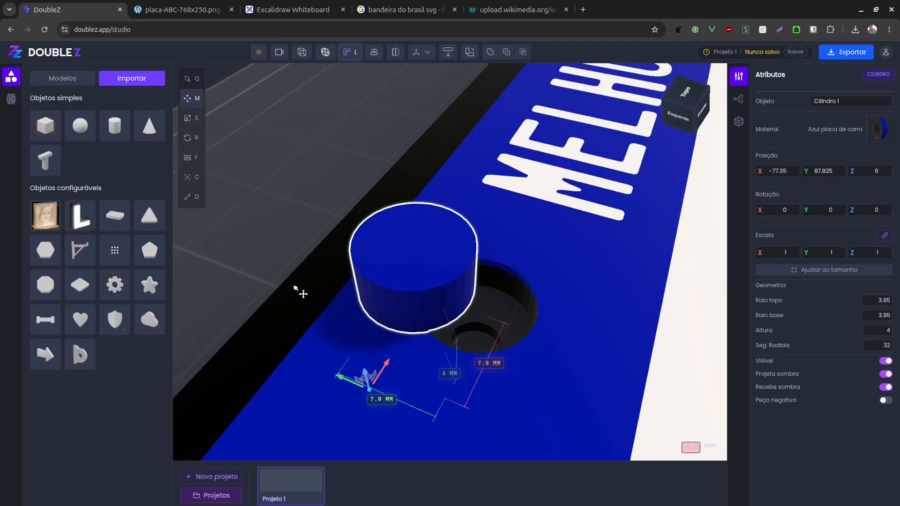
- Shift the blue cylinder over the screw hole and lower it partly into the opening as a plug
key("Escape")
key("Escape")
left_click(400, 270)
middle_click_drag(402, 272, 373, 267)
key("m")
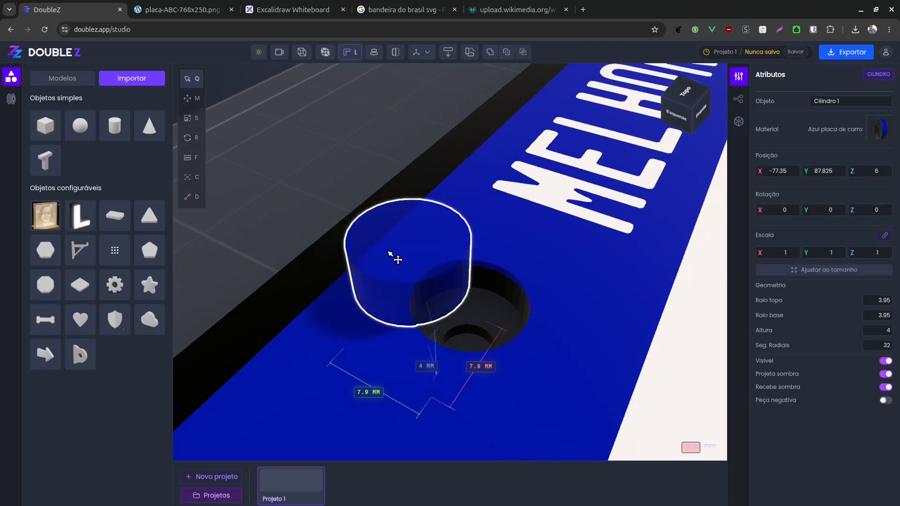
left_click_drag(394, 254, 442, 271)
key("v")
middle_click_drag(488, 300, 460, 274)
left_click_drag(430, 227, 442, 269)
key("Escape")
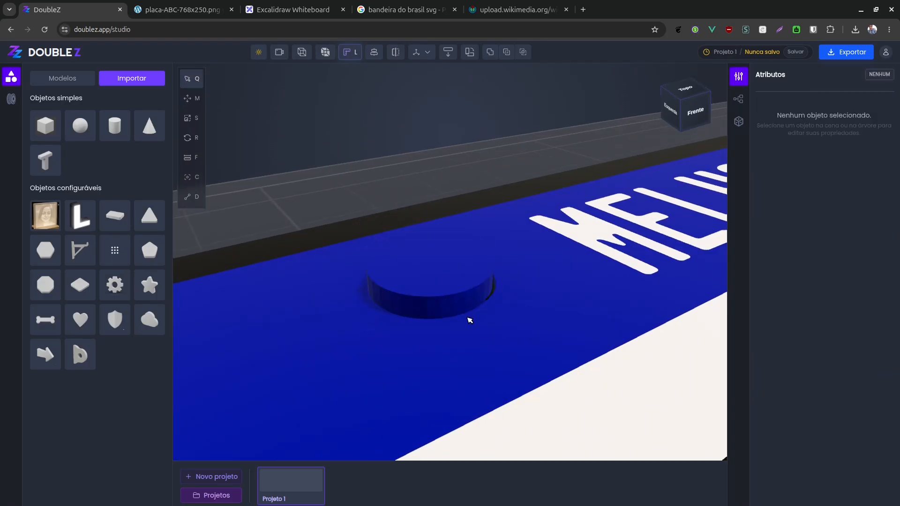
- Select the hidden negative part Cilindro 1 (Uniao) and show its attributes
mouse_move(470, 320)
middle_mouse_down()
mouse_move(372, 256)
mouse_move(337, 300)
mouse_move(403, 365)
mouse_move(437, 308)
mouse_move(494, 323)
mouse_move(458, 313)
middle_mouse_up()
left_click(486, 287)
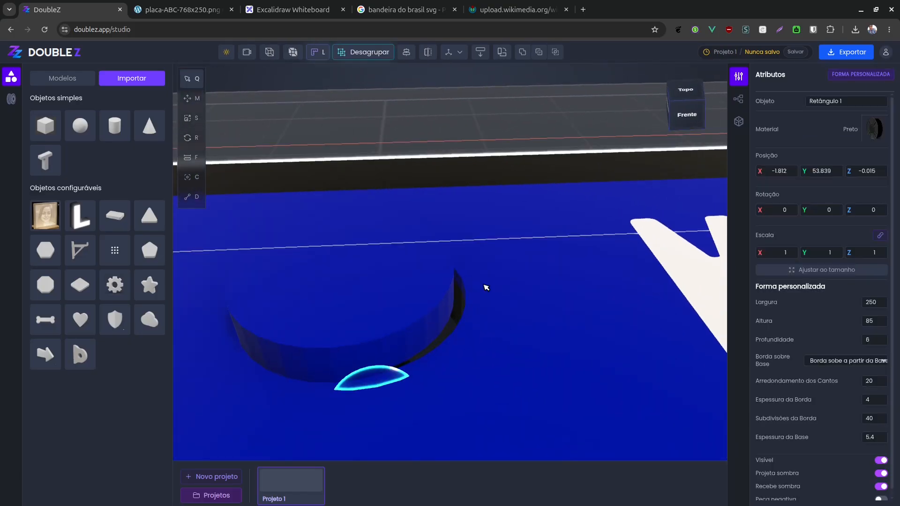
left_click(739, 99)
scroll(821, 422, "down", 1)
left_click(797, 478)
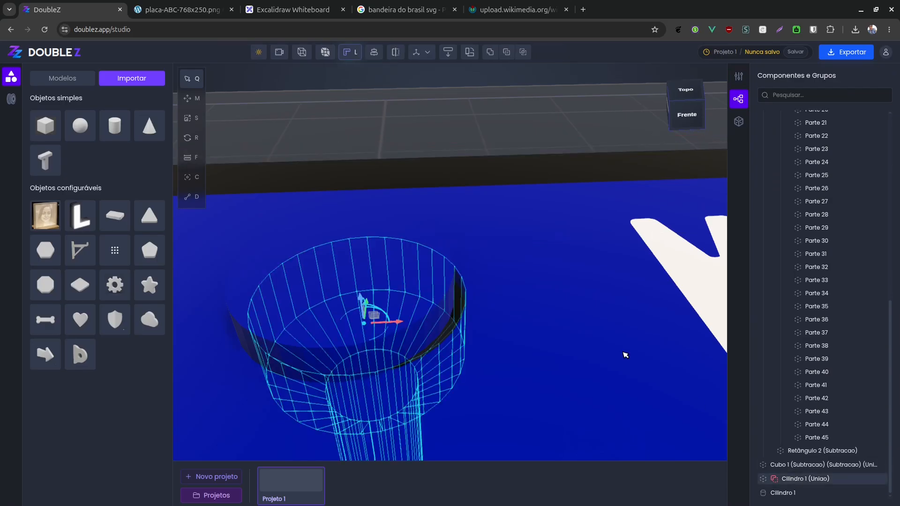
left_click(746, 82)
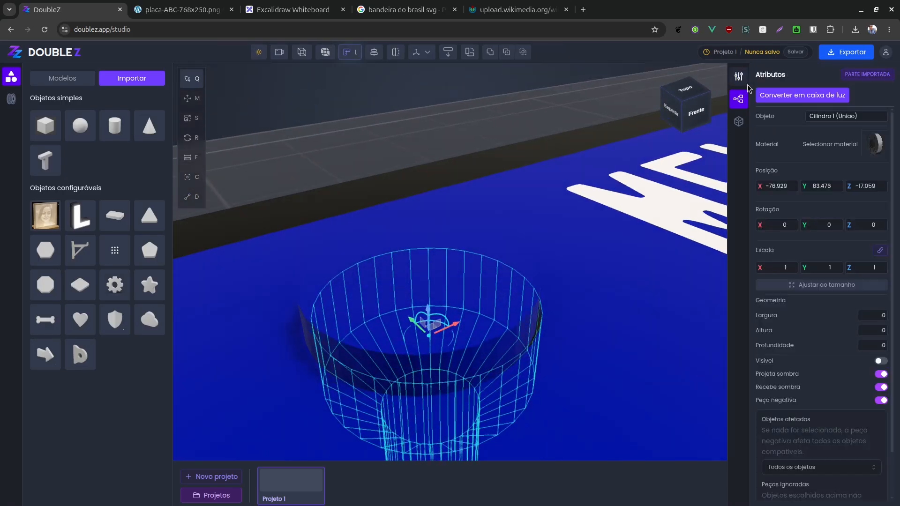
- Examine the negative part's settings and how the blue plug sits in the plate from several angles
scroll(809, 345, "down", 2)
scroll(462, 117, "down", 5)
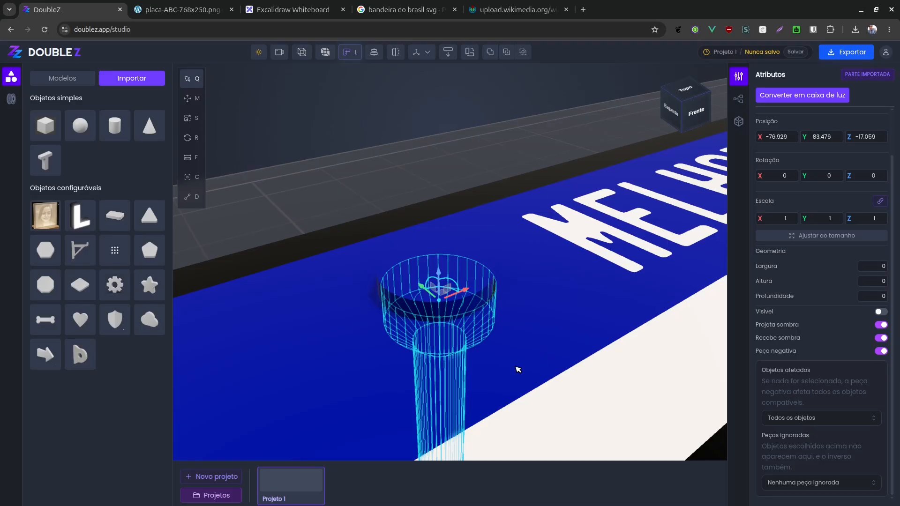
left_click_drag(518, 370, 497, 353)
scroll(422, 325, "down", 3)
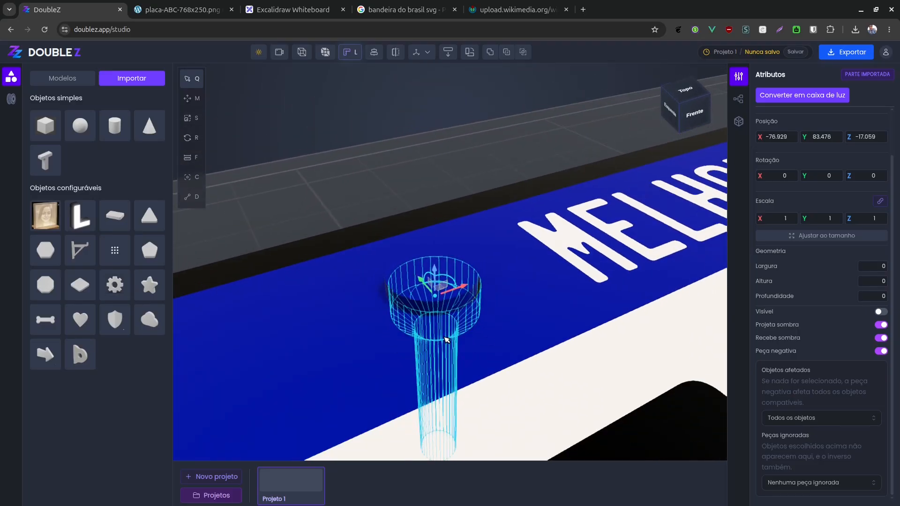
left_click_drag(447, 340, 581, 300)
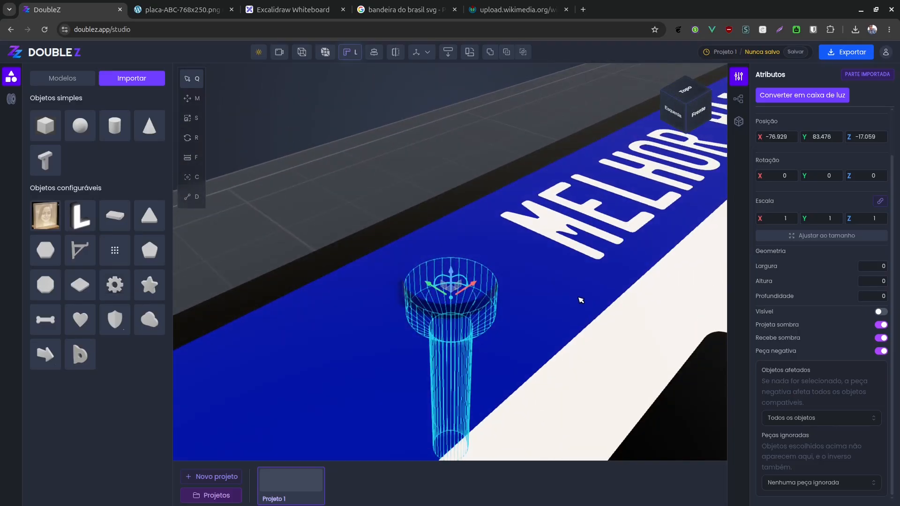
left_click(581, 300)
left_click_drag(486, 316, 567, 280)
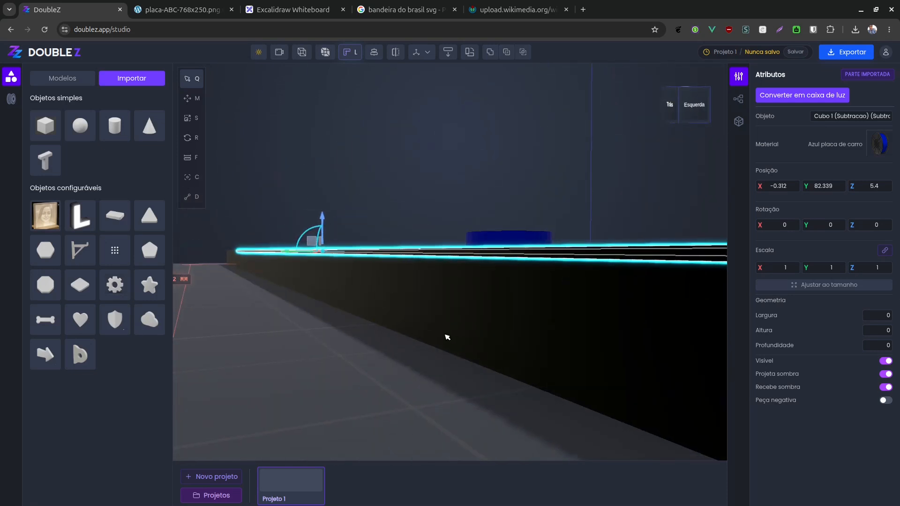
left_click(446, 336)
left_click_drag(446, 336, 581, 280)
left_click(580, 278)
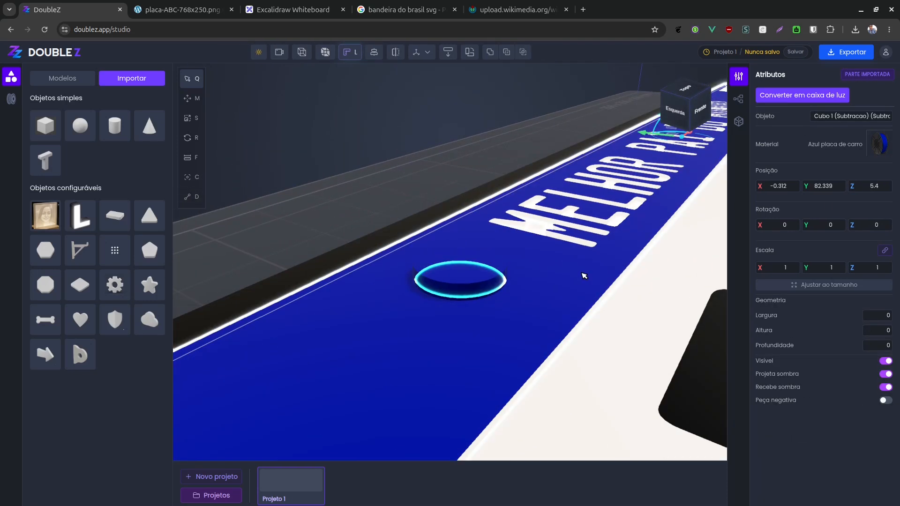
- Rename the blue plate part Cubo 1 (Subtracao) as Azul
left_click(832, 117)
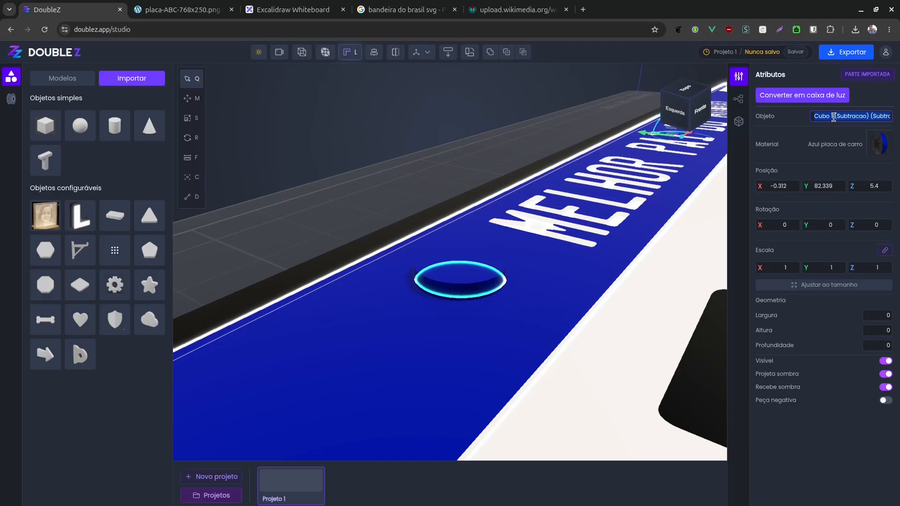
type("aul")
type("Azul")
left_click(417, 218)
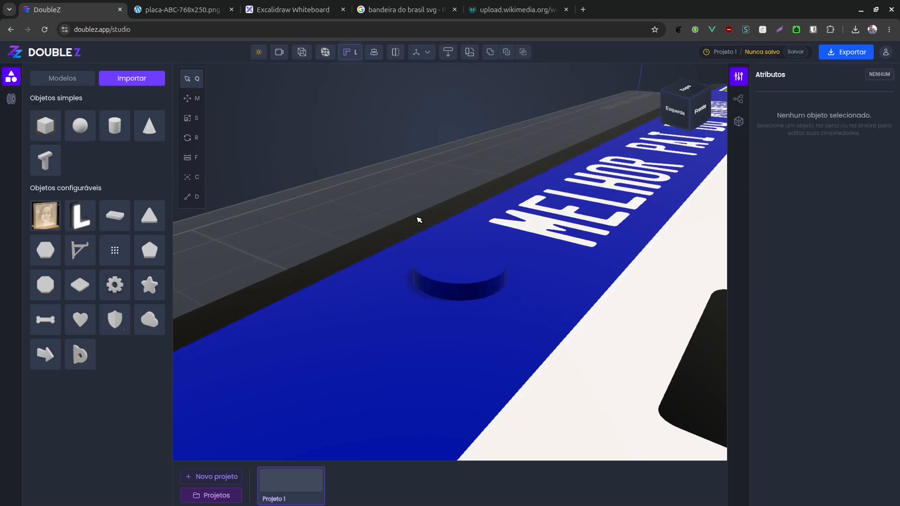
- Rename the black base plate Retângulo 1 as Base
double_click(408, 164)
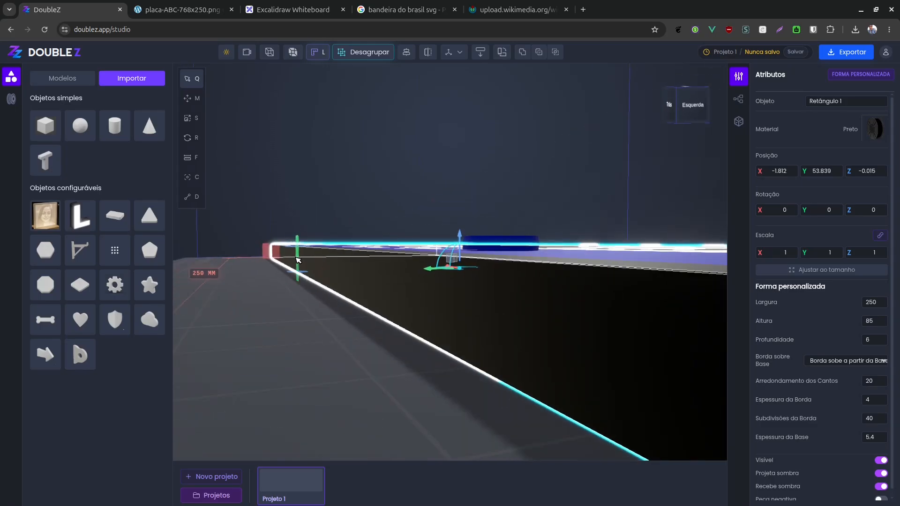
left_click_drag(373, 291, 291, 328)
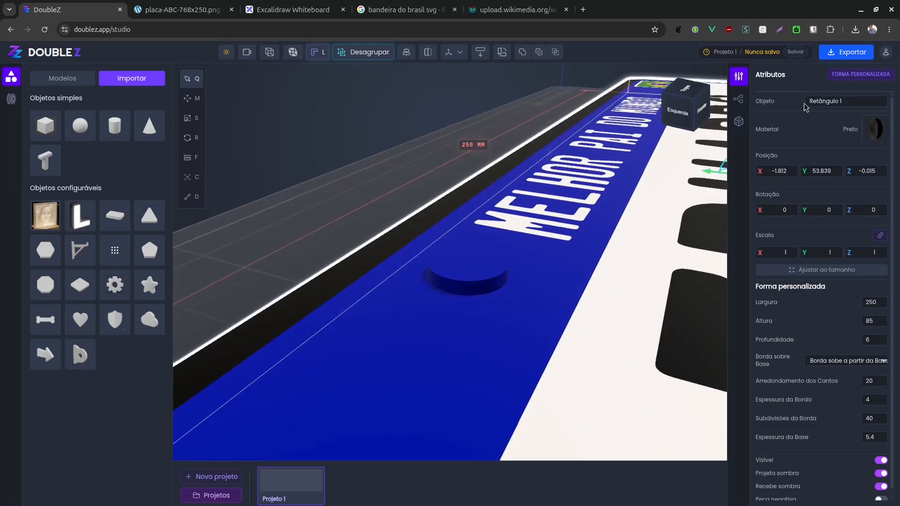
left_click(847, 101)
type("Base")
left_click_drag(401, 182, 374, 202)
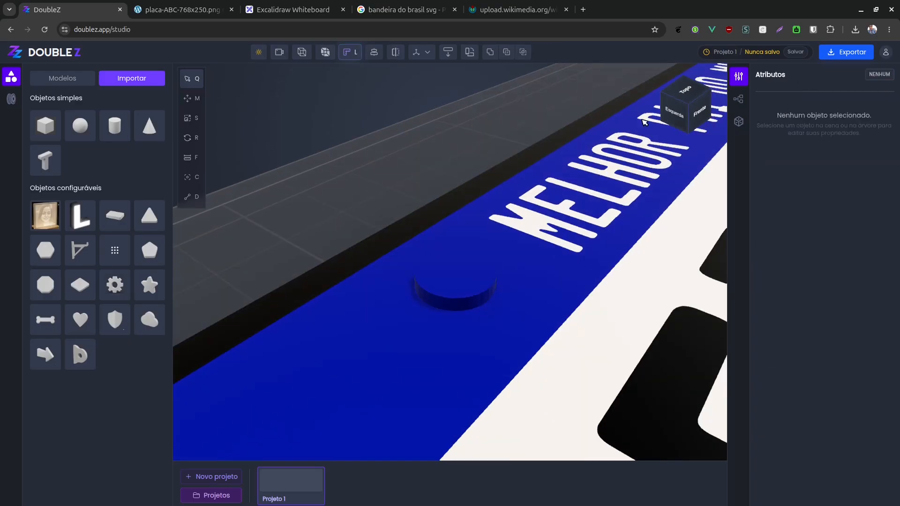
- Select the negative part Cilindro 1 (Uniao) and choose Base as an affected object
left_click(739, 99)
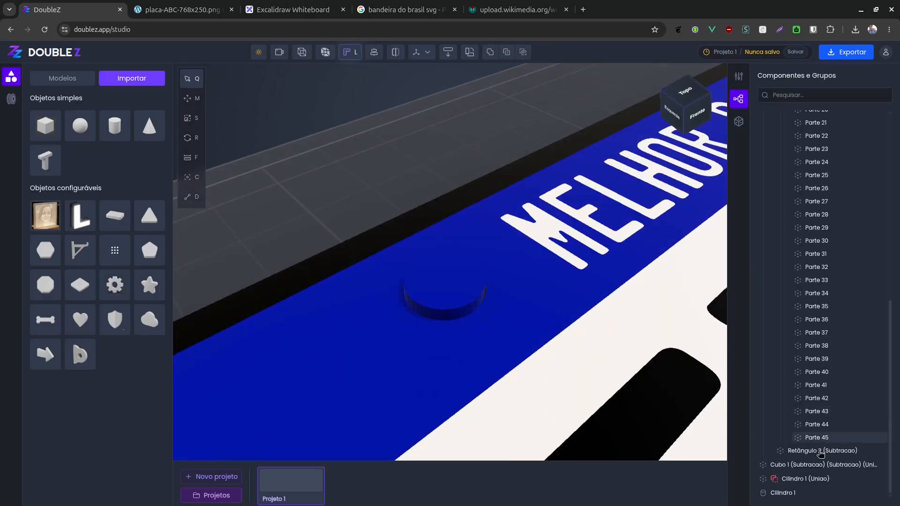
left_click(792, 478)
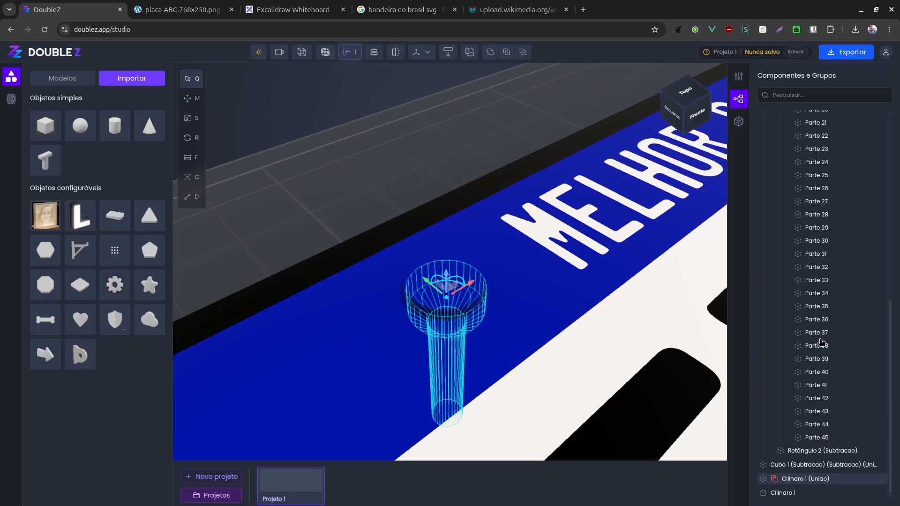
left_click(739, 76)
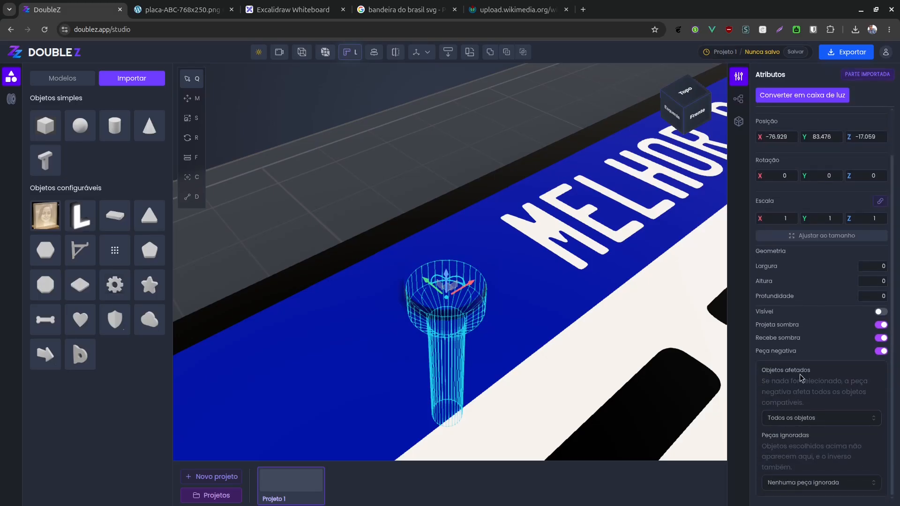
left_click(813, 418)
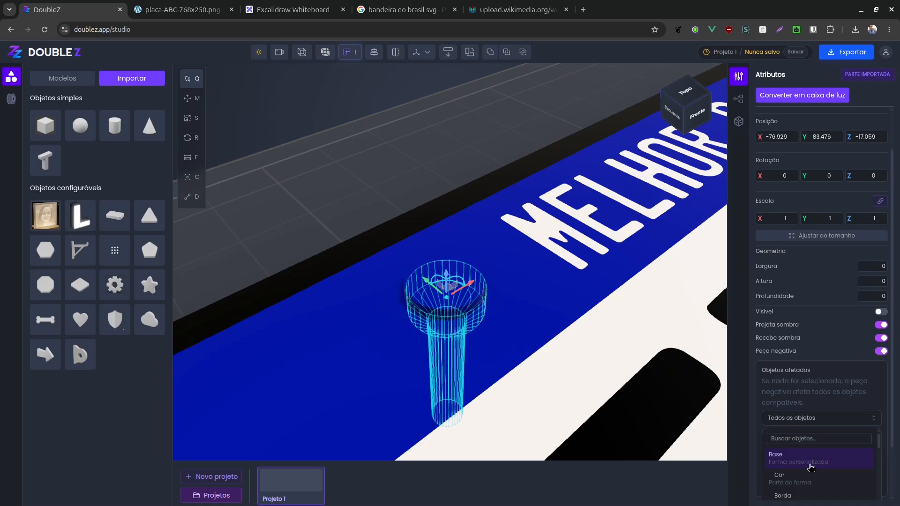
left_click(793, 460)
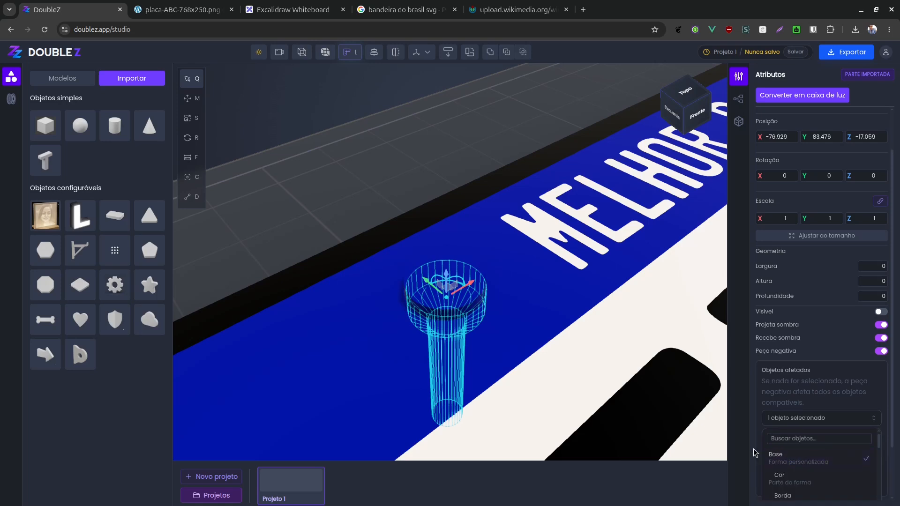
- Add Azul to the negative part's affected objects and deselect the part
scroll(771, 465, "down", 3)
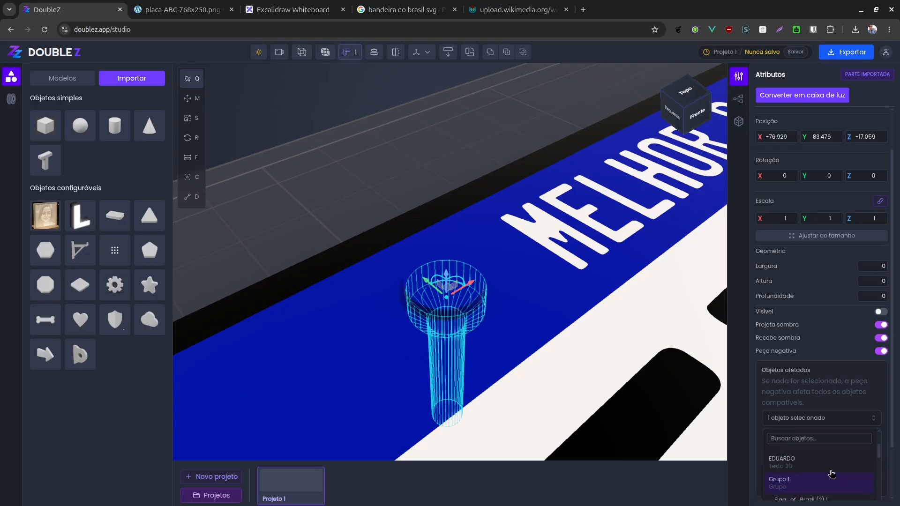
scroll(823, 375, "down", 2)
scroll(868, 444, "up", 2)
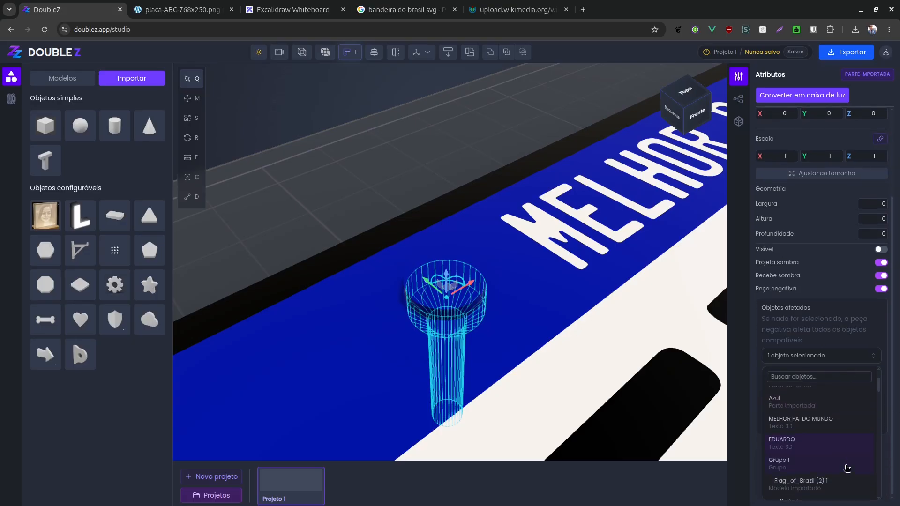
scroll(839, 466, "up", 2)
left_click(789, 459)
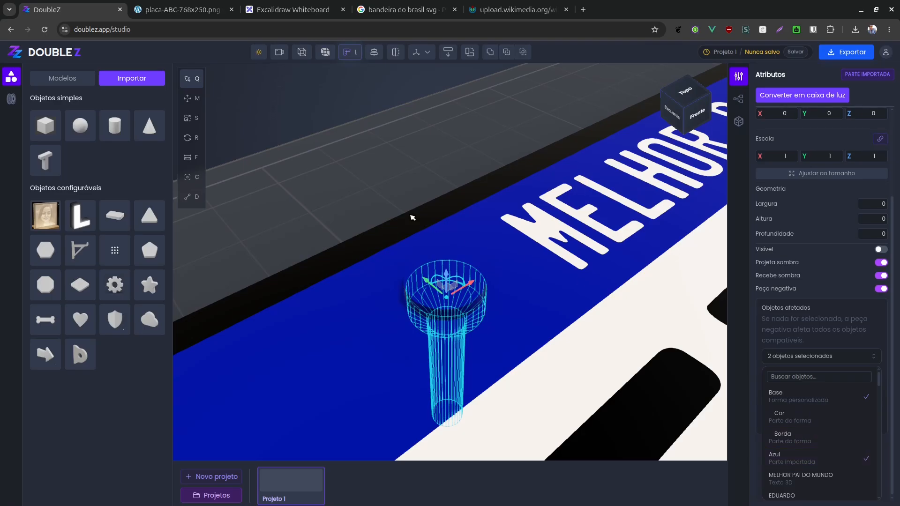
left_click(360, 225)
- Inspect the blue plug's fit against the hole edge and make the negative part Cilindro 1 (Uniao) visible
scroll(387, 322, "up", 5)
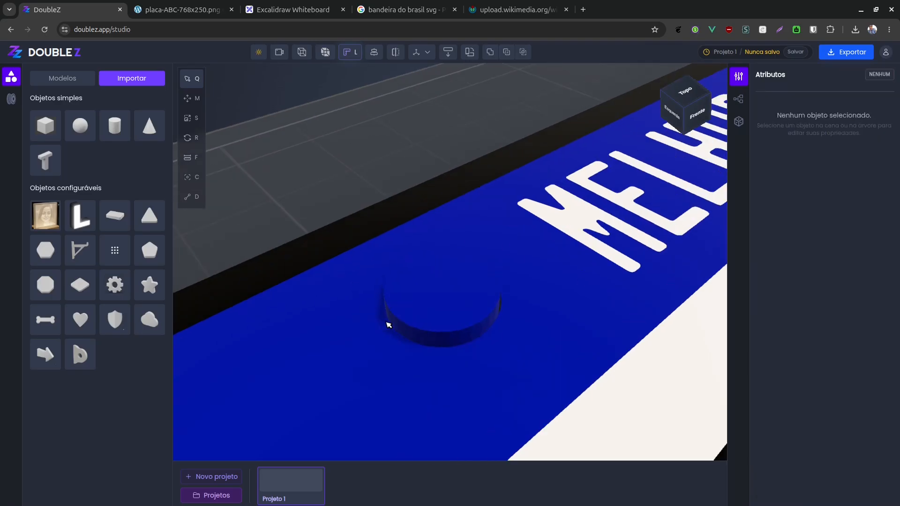
left_click(482, 325)
left_click_drag(563, 334, 473, 334)
scroll(372, 288, "up", 5)
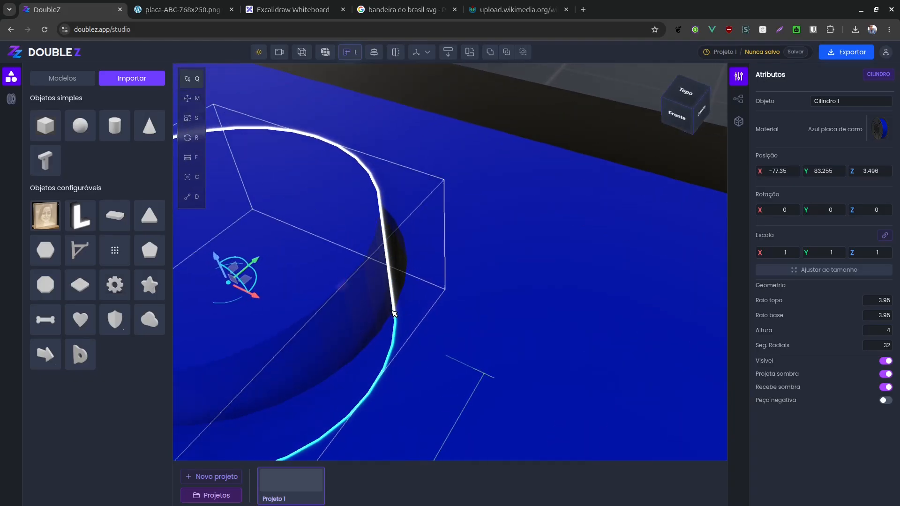
scroll(409, 306, "down", 2)
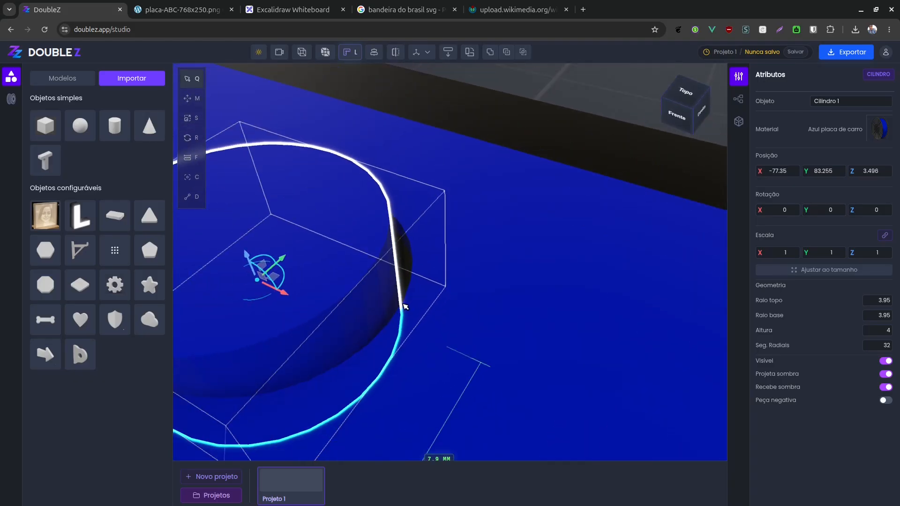
mouse_move(403, 304)
left_mouse_down()
mouse_move(430, 227)
mouse_move(405, 303)
left_mouse_up()
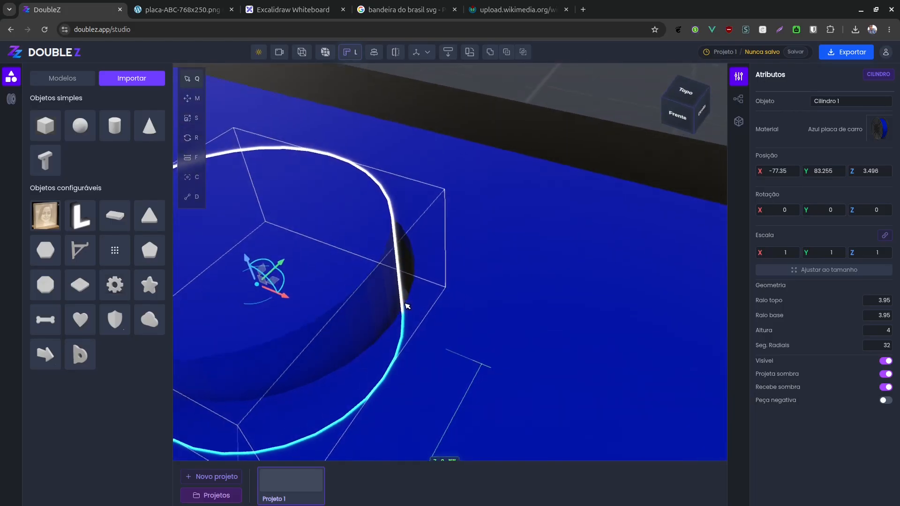
left_click(738, 99)
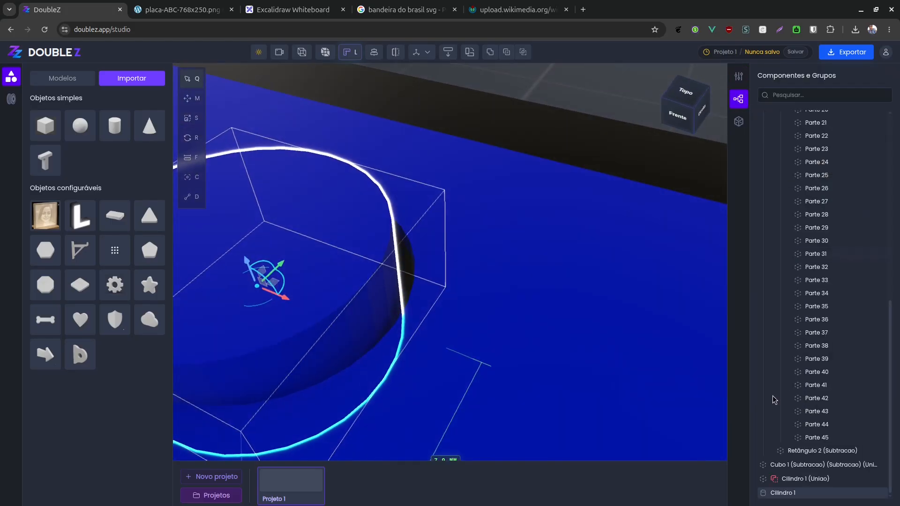
left_click(799, 479)
left_click(738, 76)
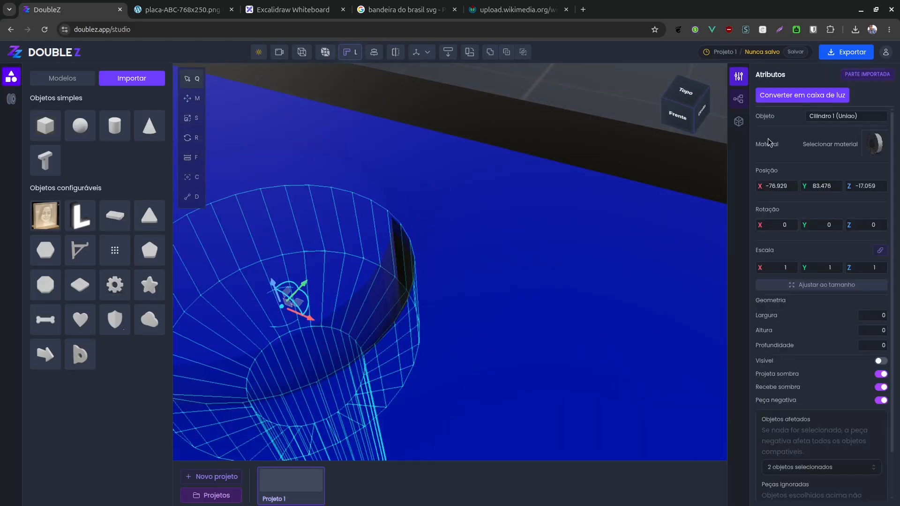
left_click(880, 361)
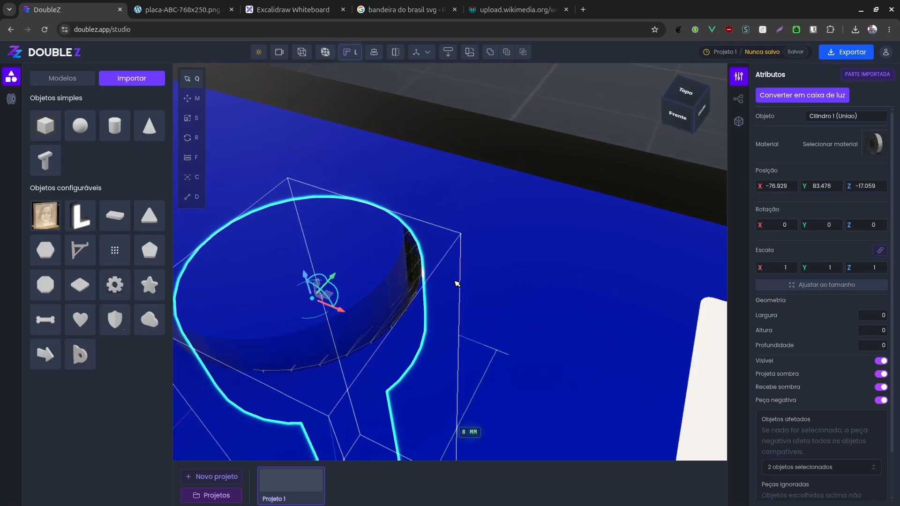
right_click_drag(457, 283, 503, 277)
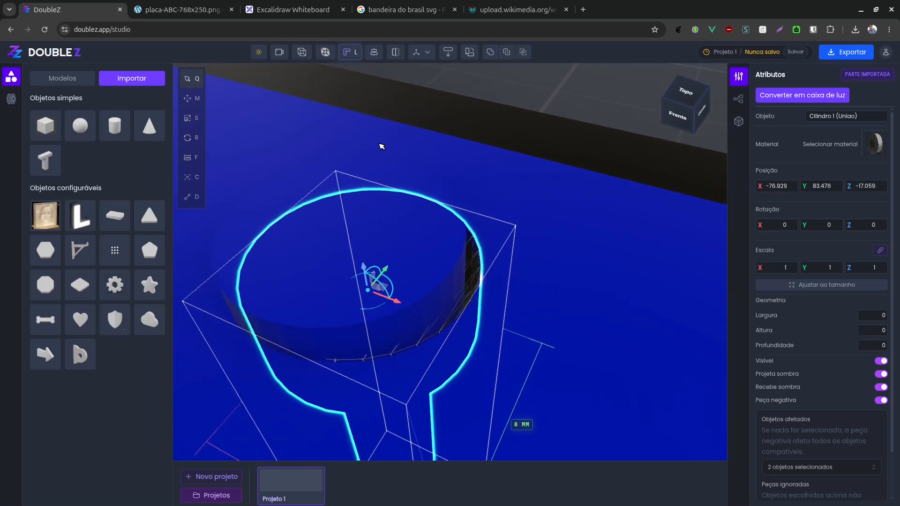
left_click(561, 154)
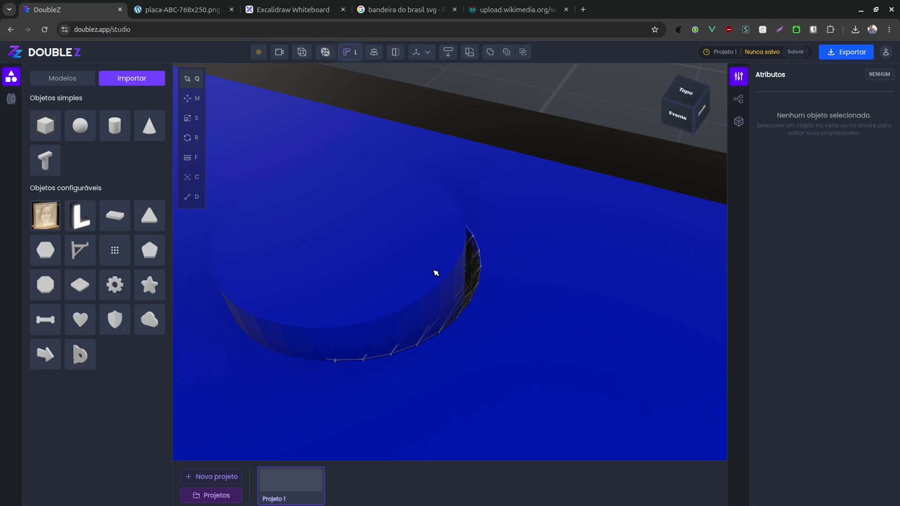
- Select the blue plug together with the negative part Cilindro 1 (Uniao) and align their centres along X and Y
left_click(436, 273)
left_click(479, 292, "shift")
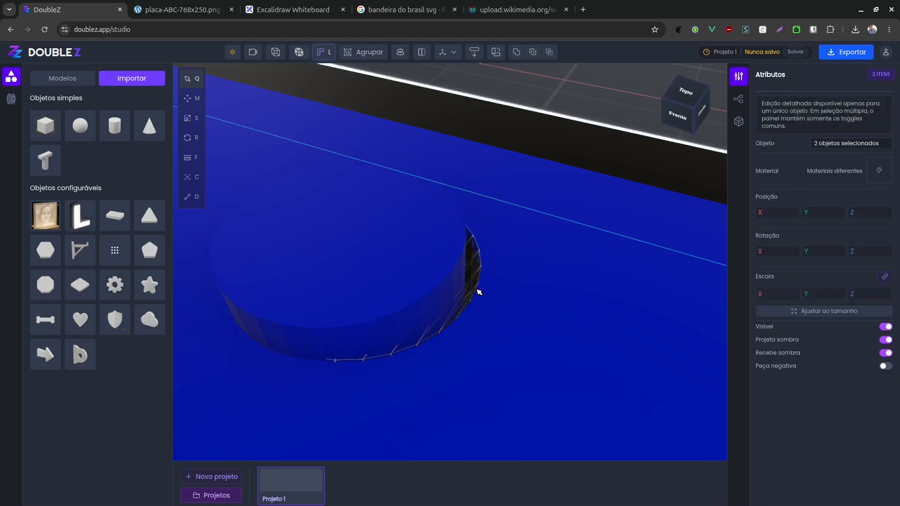
left_click(453, 270)
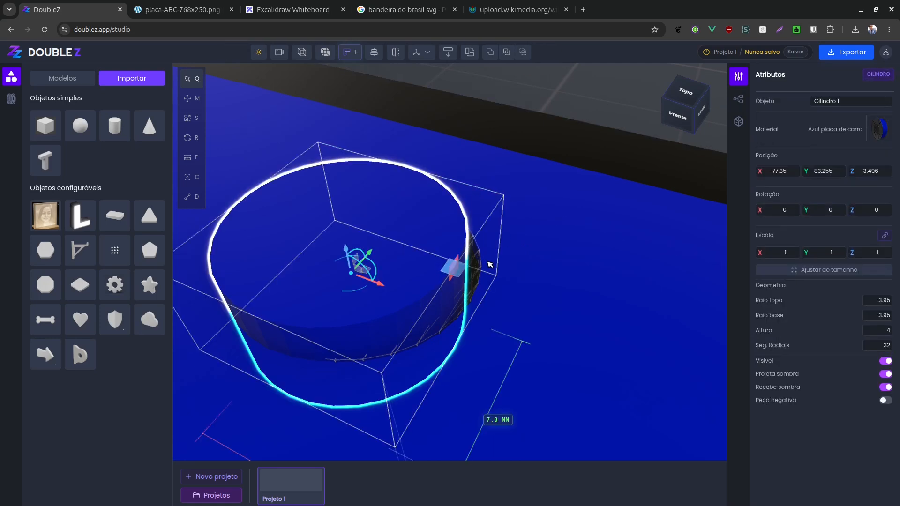
left_click(739, 99)
left_click(836, 463, "shift")
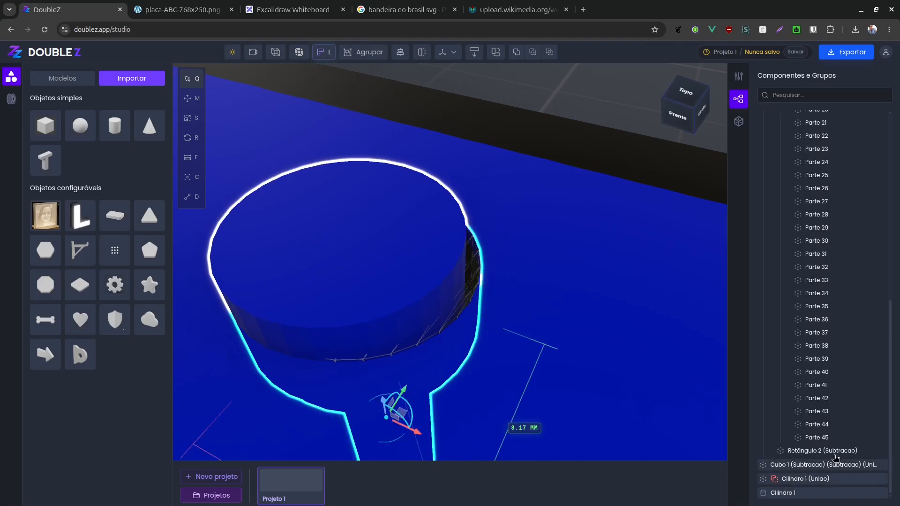
left_click(401, 53)
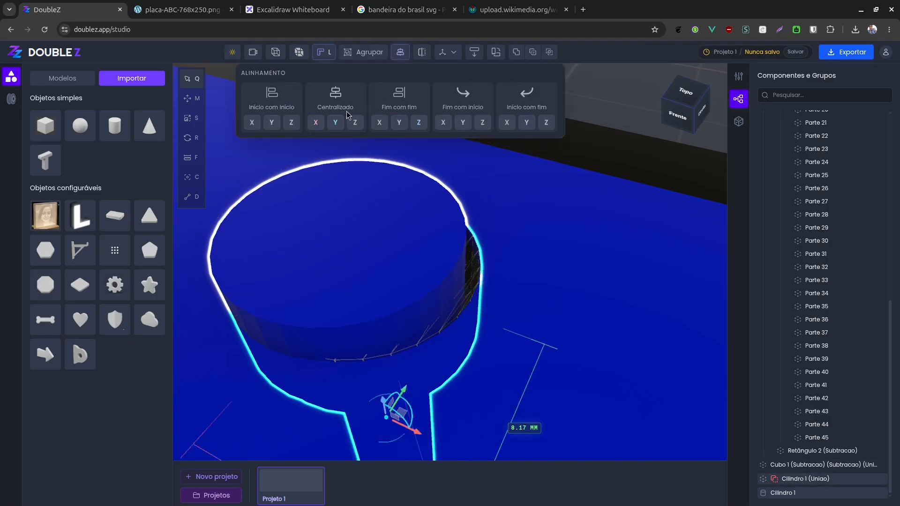
left_click(316, 123)
left_click(336, 123)
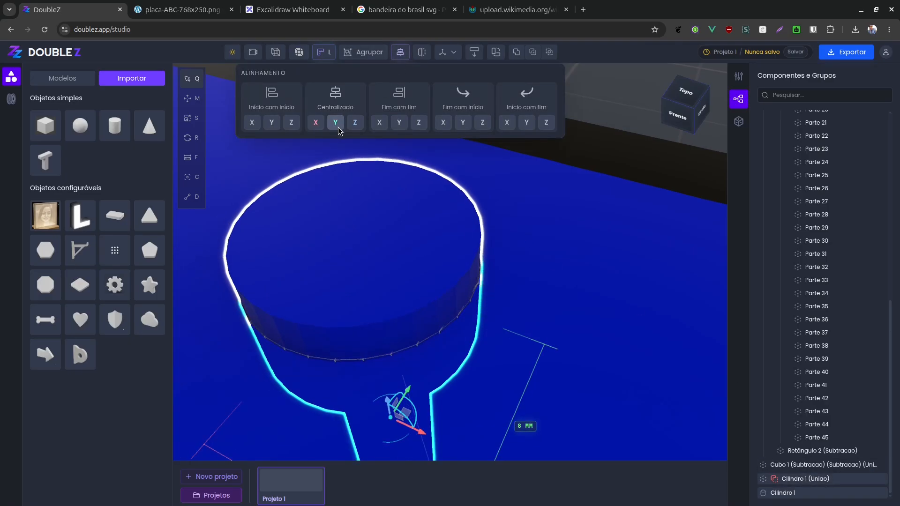
- Lower the blue plug into the hole until its top is flush with the negative part's top
left_click_drag(619, 141, 620, 131)
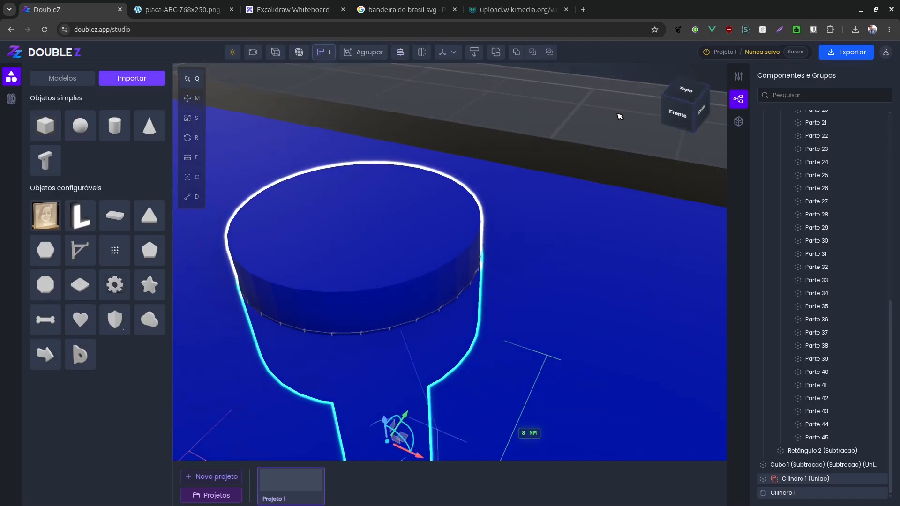
left_click(411, 221)
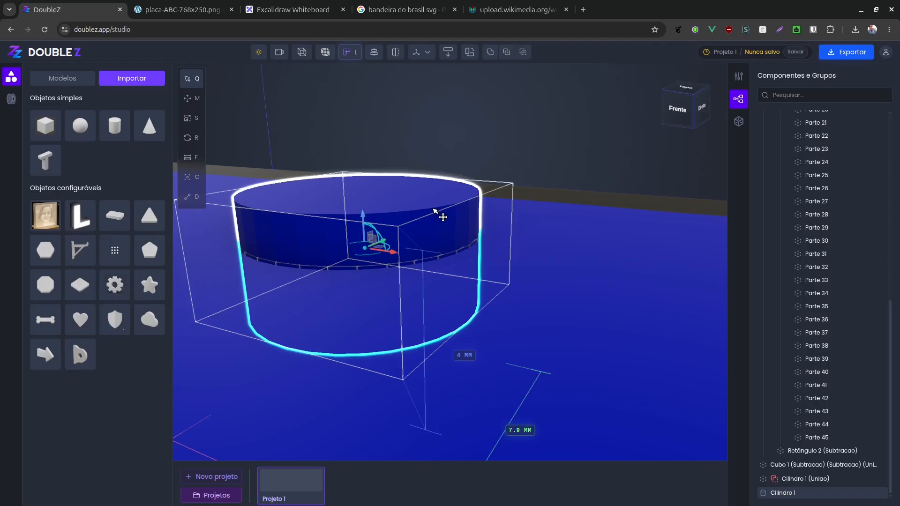
key("m")
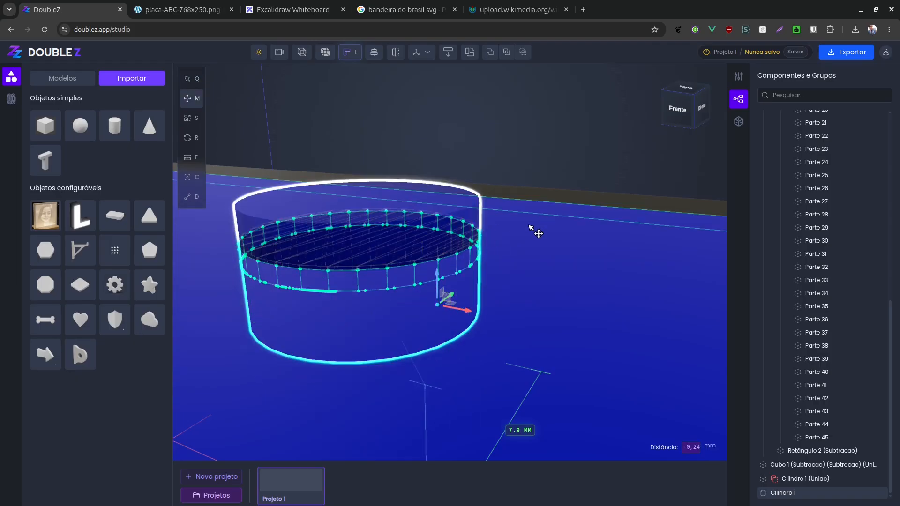
scroll(500, 257, "down", 2)
left_click_drag(530, 226, 564, 318)
scroll(536, 296, "down", 4)
scroll(518, 186, "up", 4)
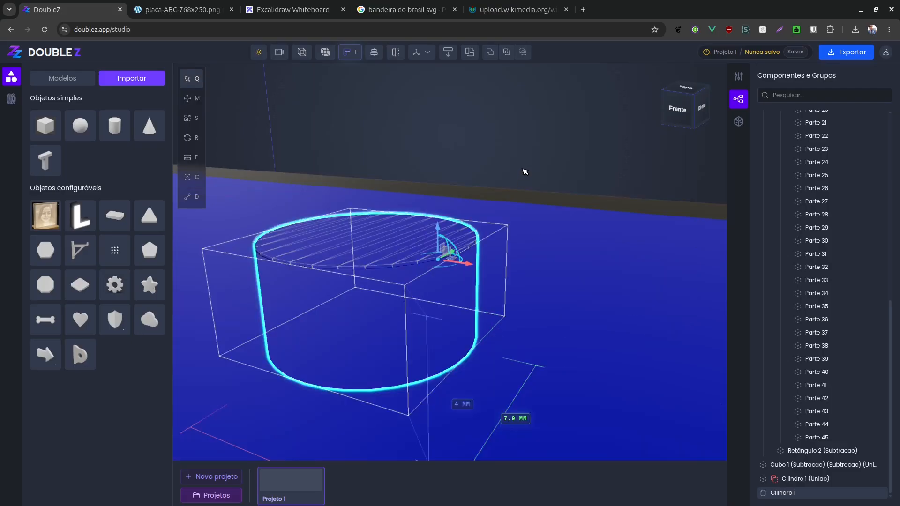
left_click(527, 177)
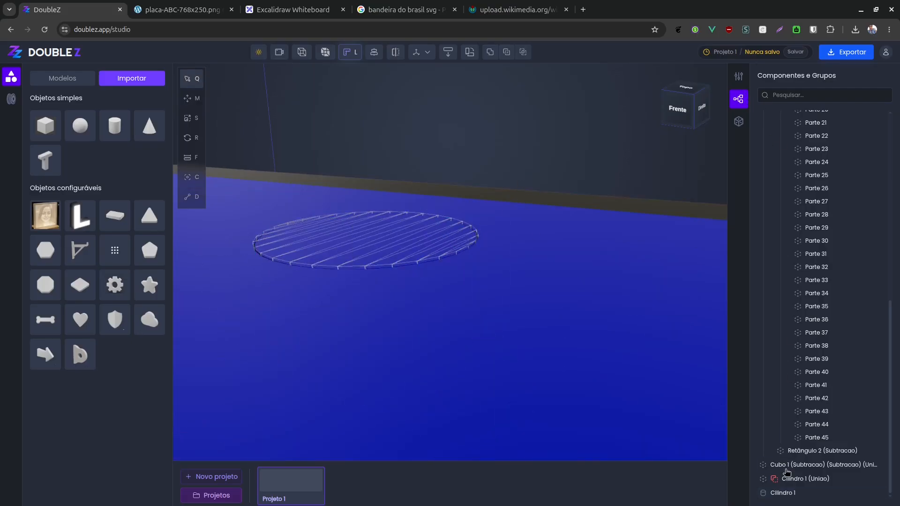
- Hide the negative part Cilindro 1 (Uniao) again and clear the selection
left_click(799, 479)
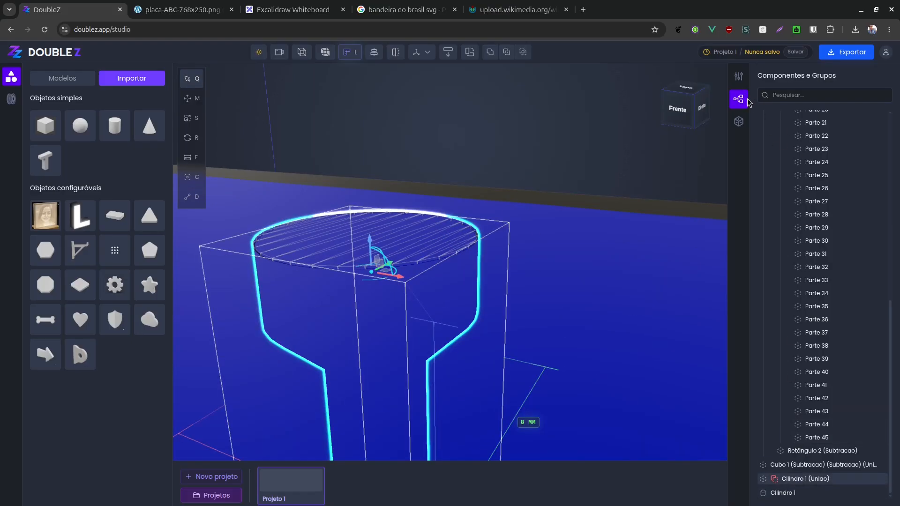
left_click(739, 77)
left_click(883, 361)
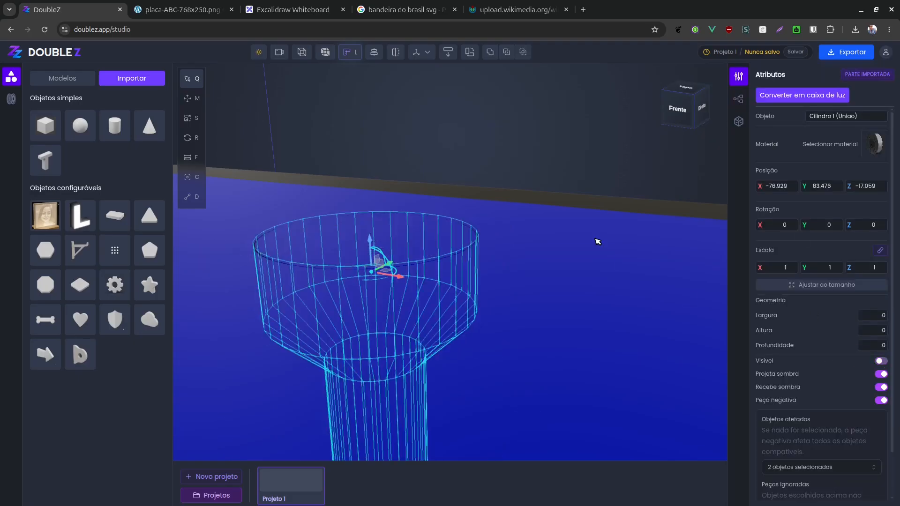
left_click(522, 164)
- Raise the blue plug out of the hole to a Z position of about 16.17
left_click_drag(522, 165, 460, 102)
left_click(484, 257)
scroll(459, 104, "down", 5)
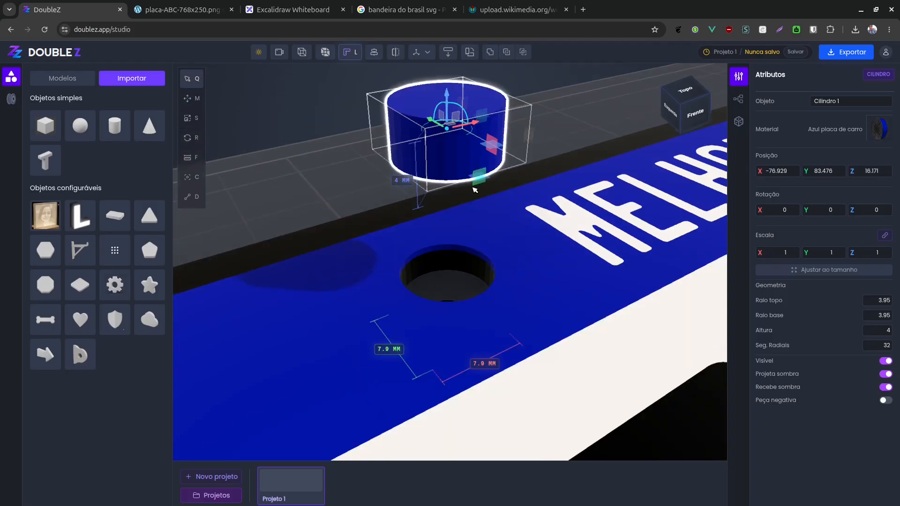
- Set the height (Altura) of the raised blue plug to 3 mm and clear the selection
left_click(358, 201)
mouse_move(358, 201)
left_mouse_down()
mouse_move(326, 255)
mouse_move(362, 169)
mouse_move(351, 195)
left_mouse_up()
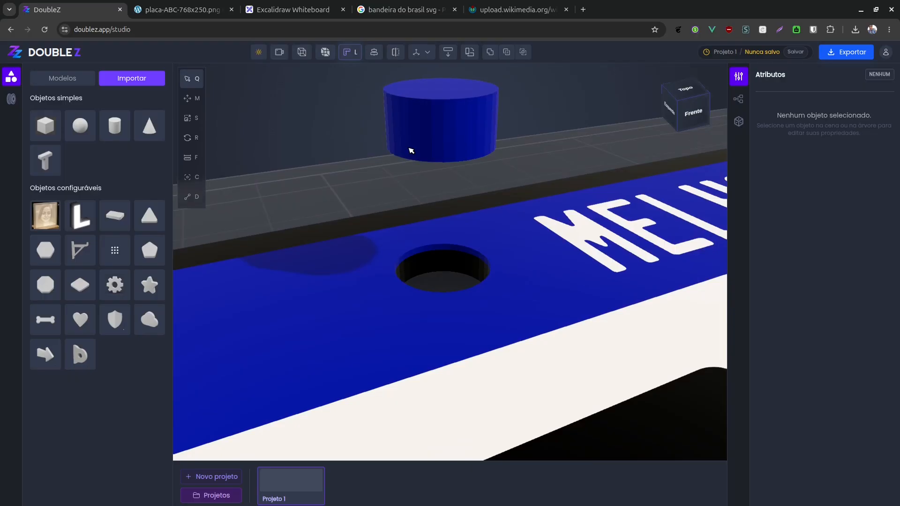
left_click(429, 124)
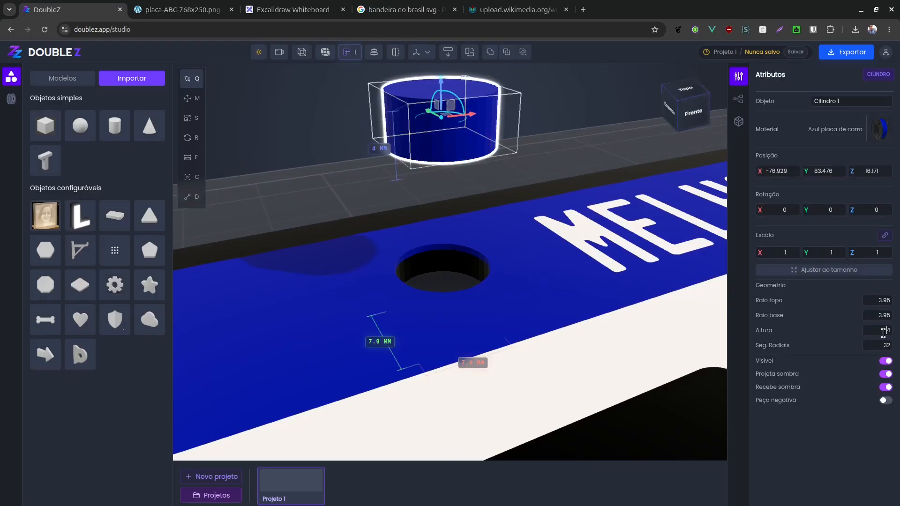
left_click(883, 331)
type("3")
left_click(340, 193)
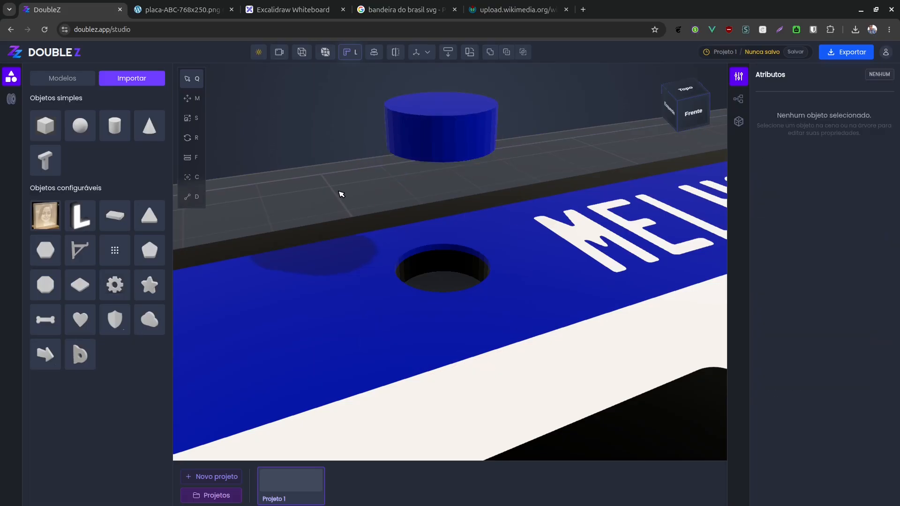
- Examine the shortened blue plug above the countersunk hole from several angles and locate it and the negative part in the component tree
left_click_drag(386, 225, 373, 248)
left_click_drag(423, 209, 390, 217)
scroll(390, 217, "down", 8)
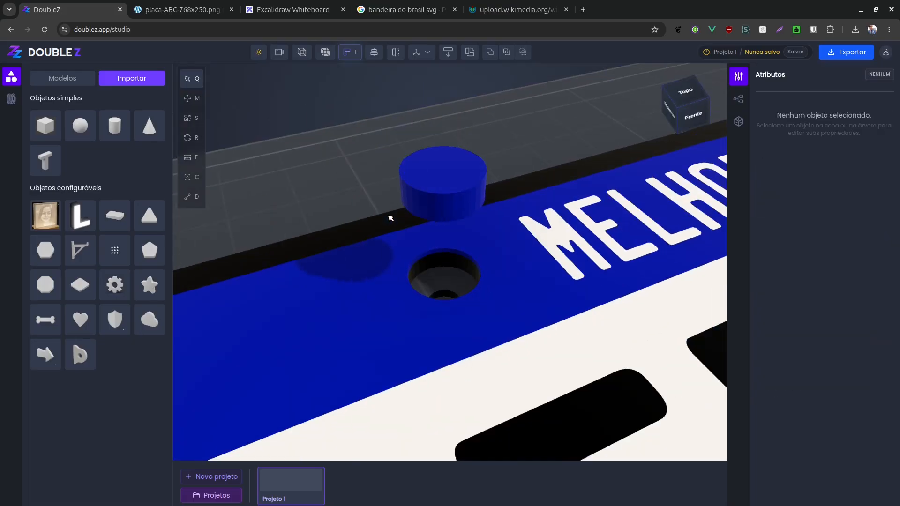
left_click_drag(502, 281, 453, 284)
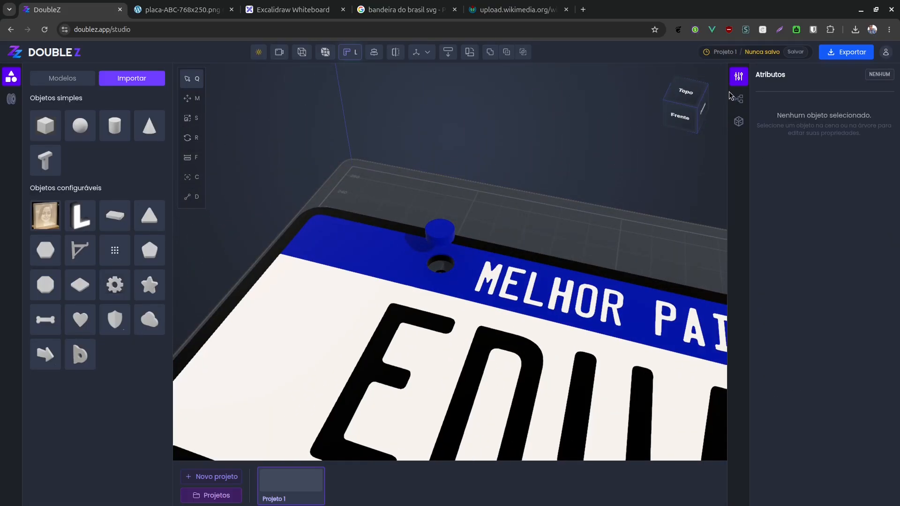
left_click(738, 98)
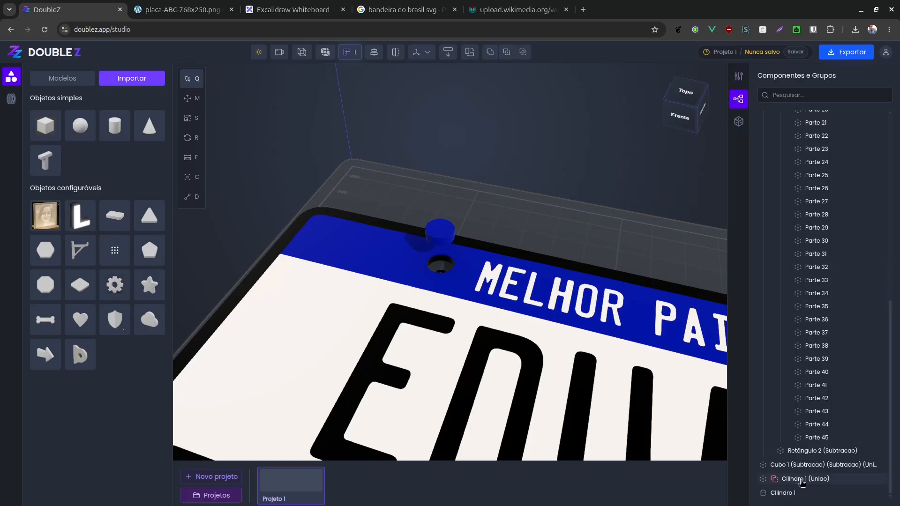
left_click(787, 493)
left_click_drag(456, 278, 339, 328)
left_click(388, 205)
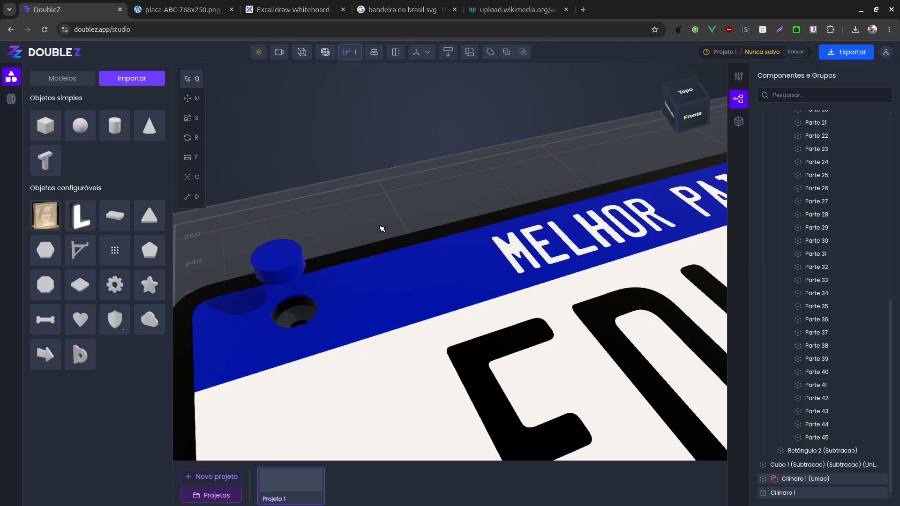
left_click_drag(407, 216, 432, 226)
left_click_drag(372, 242, 517, 204)
scroll(514, 256, "up", 3)
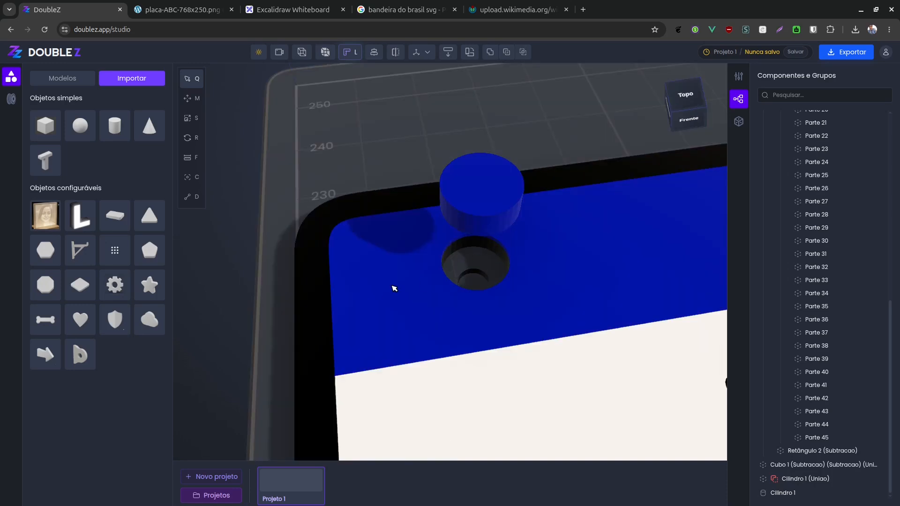
left_click_drag(394, 289, 380, 296)
- Delete the blue plug Cilindro 1 and the negative part Cilindro 1 (Uniao) from the plate project
left_click(368, 234)
scroll(418, 269, "down", 2)
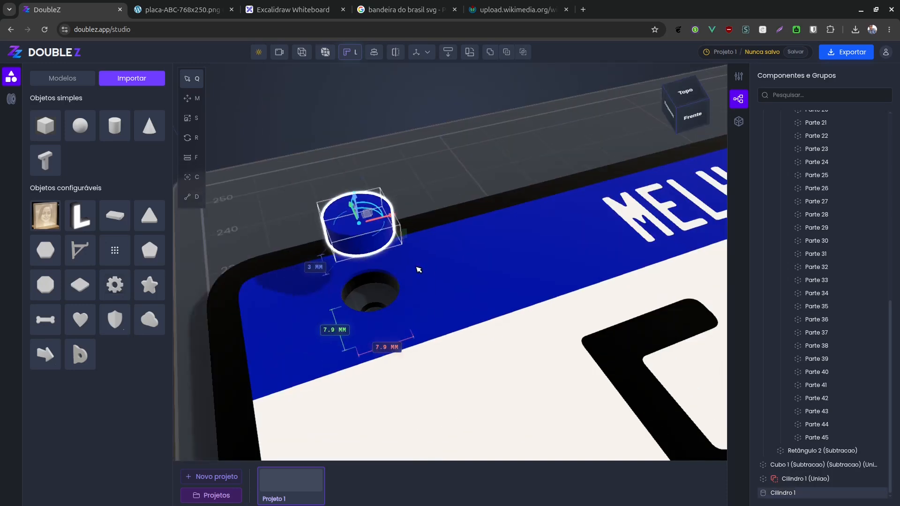
left_click(469, 176)
scroll(428, 239, "down", 5)
left_click(426, 241)
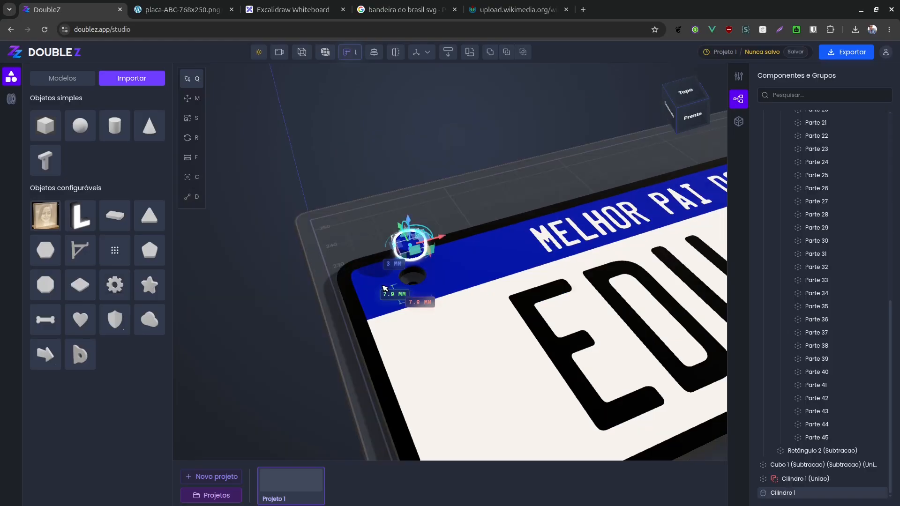
scroll(397, 275, "up", 3)
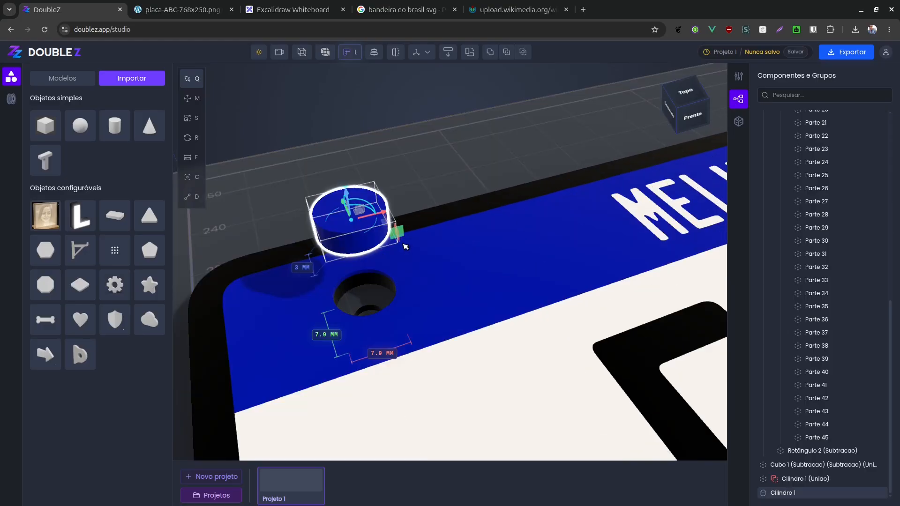
key("Delete")
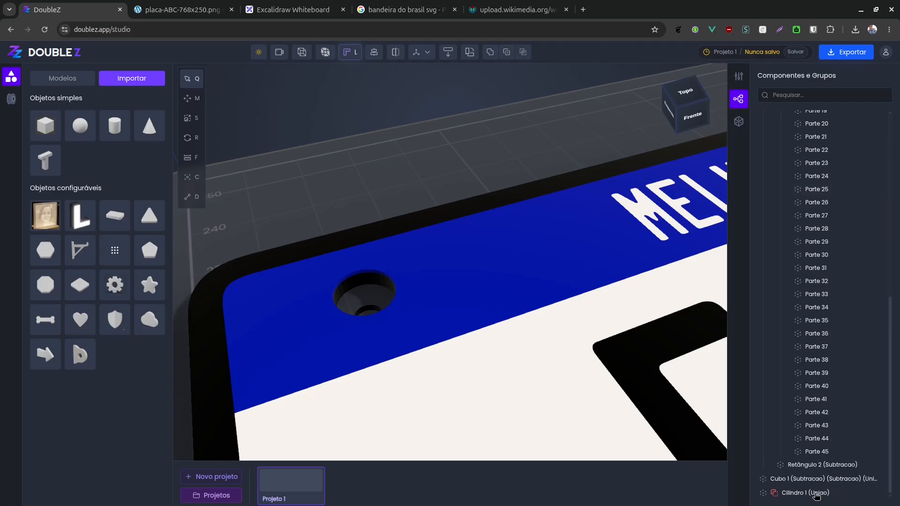
key("ctrl+z")
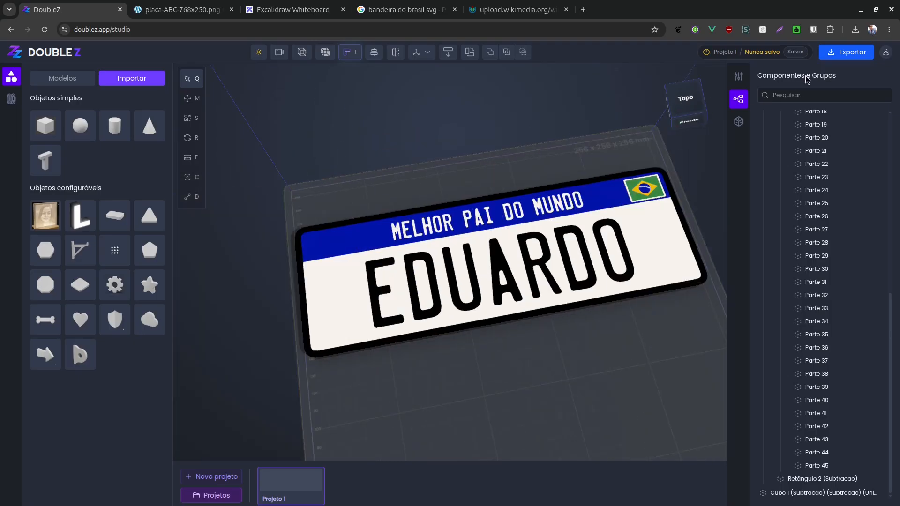
- Export all objects of the plate in 3MF format, grouped into a single file
left_click(846, 51)
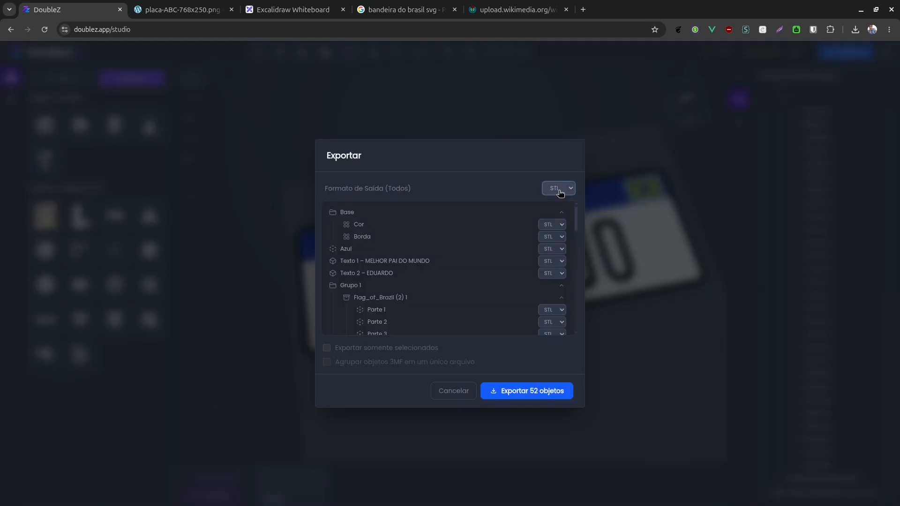
left_click(564, 188)
left_click(562, 215)
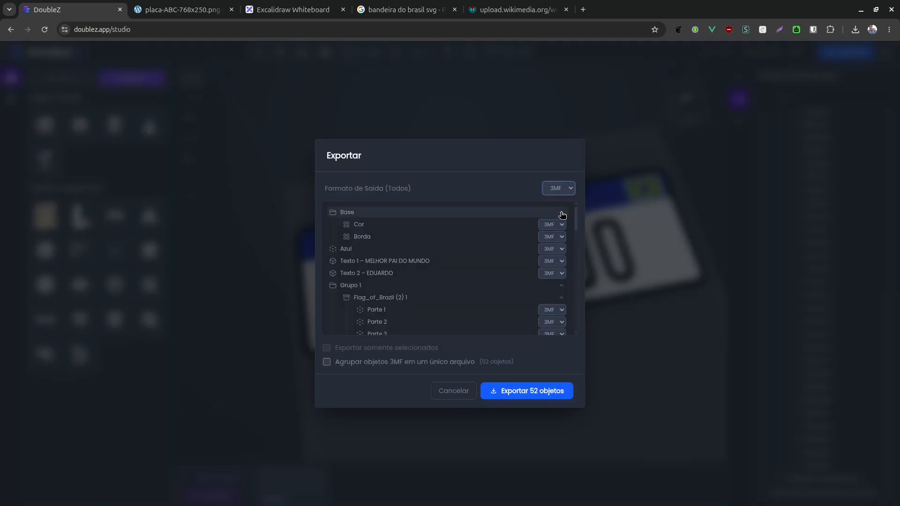
left_click(566, 187)
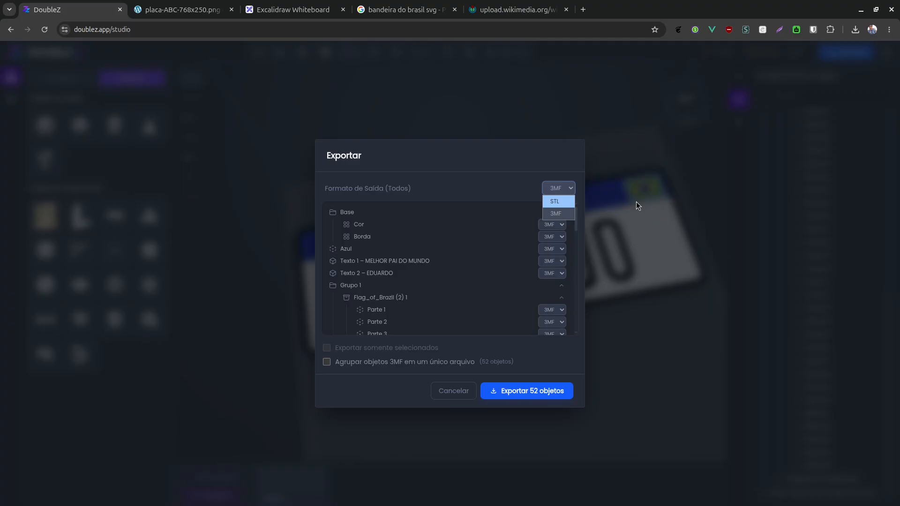
left_click(556, 214)
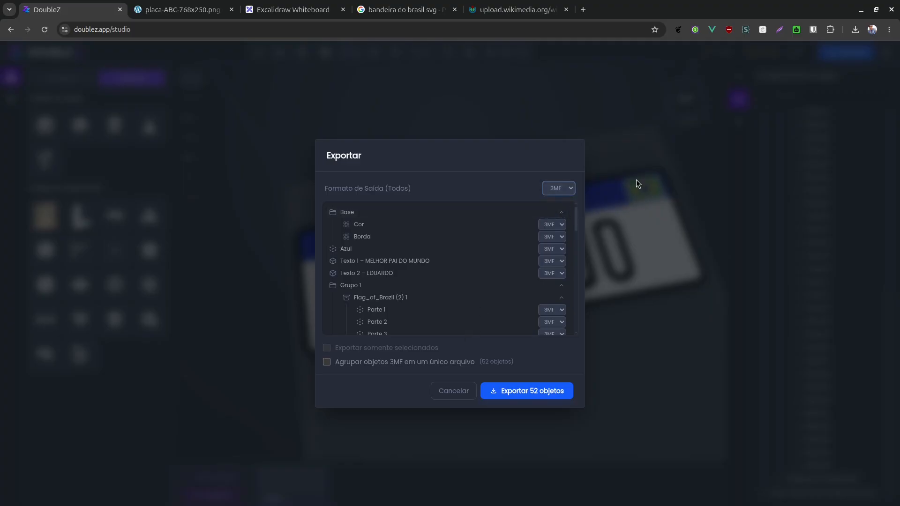
left_click(339, 366)
left_click(538, 392)
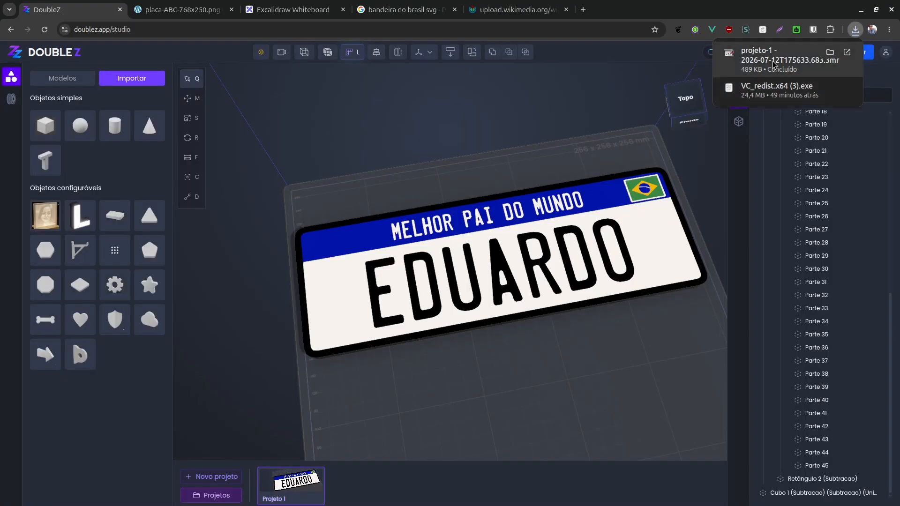
- Switch to Orca Slicer and open the exported project projeto-1 - 2026-07-12T175633.683.3mf from Downloads
left_click(530, 169)
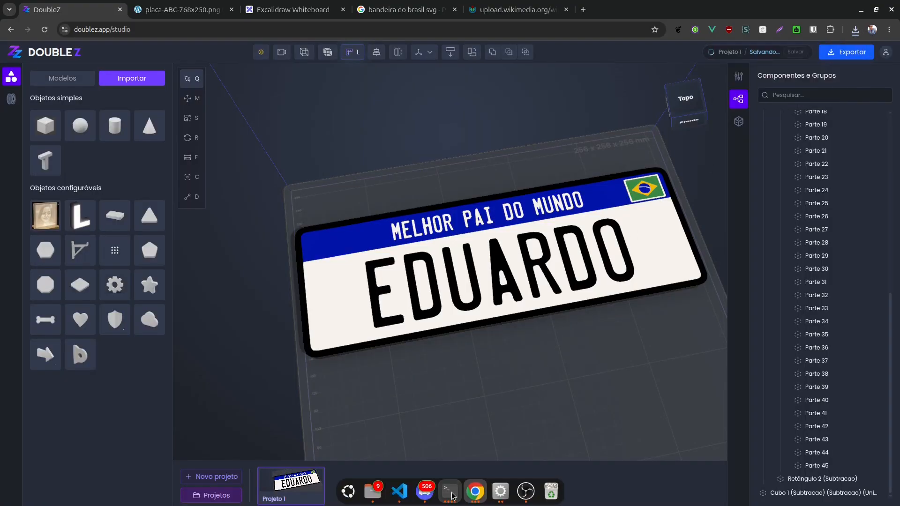
key("super")
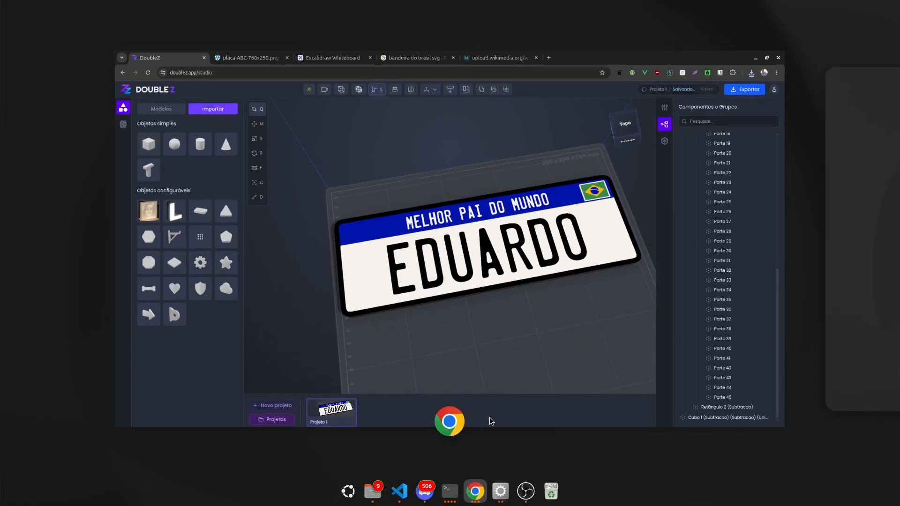
key("Return")
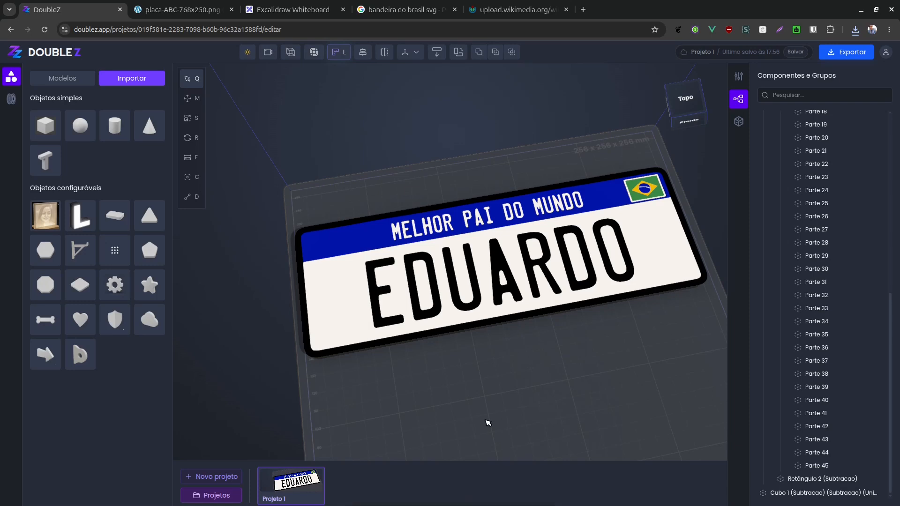
key("super")
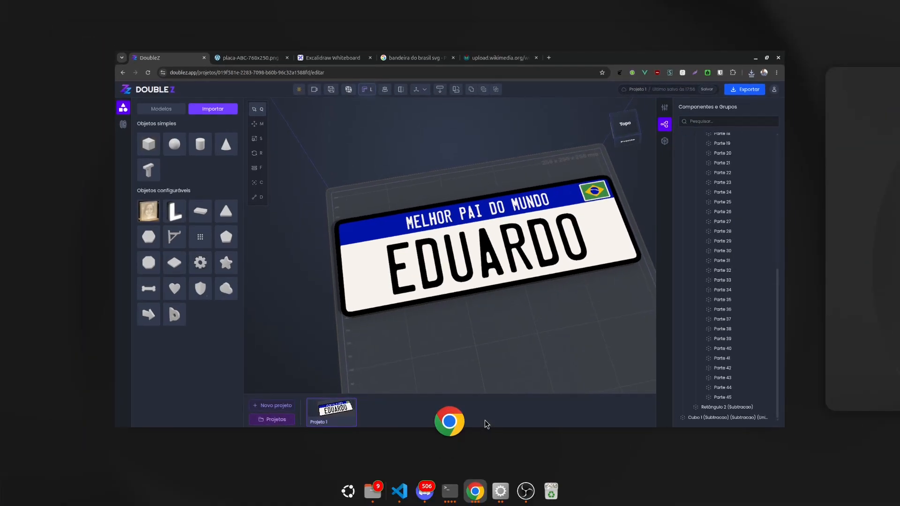
key("Return")
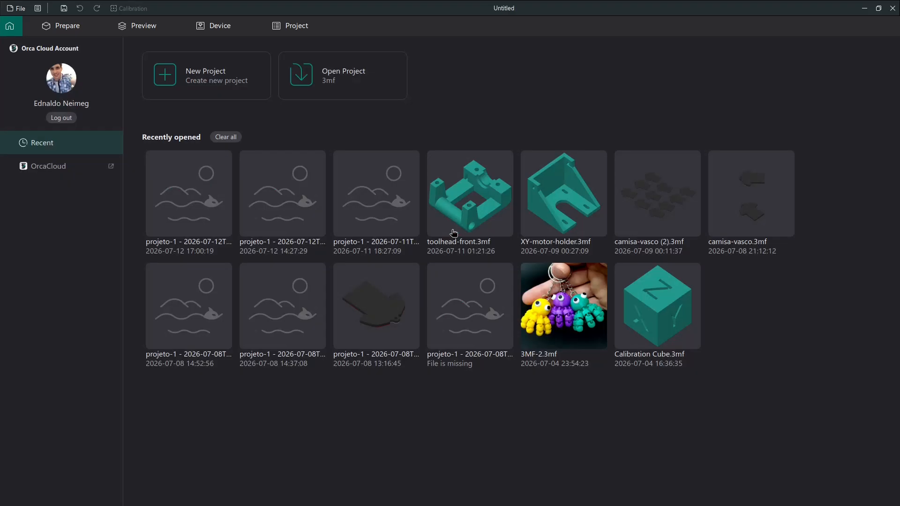
left_click(346, 77)
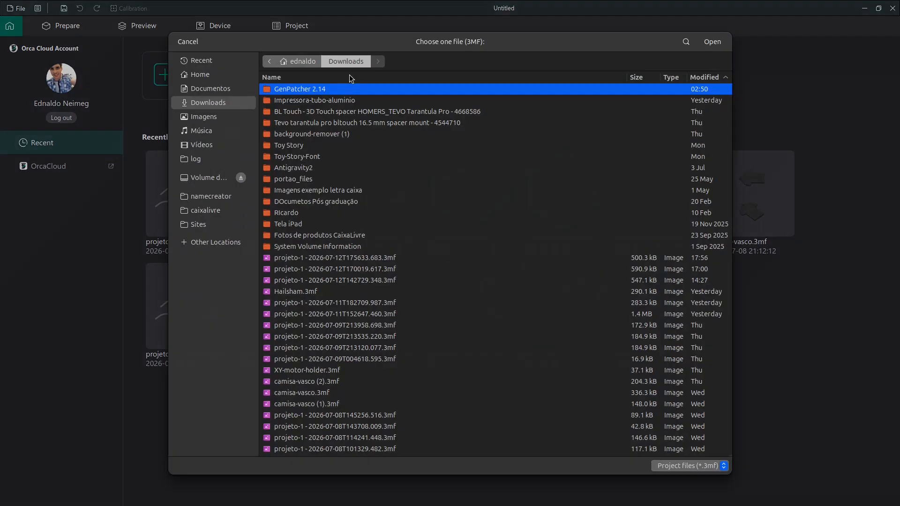
left_click(292, 258)
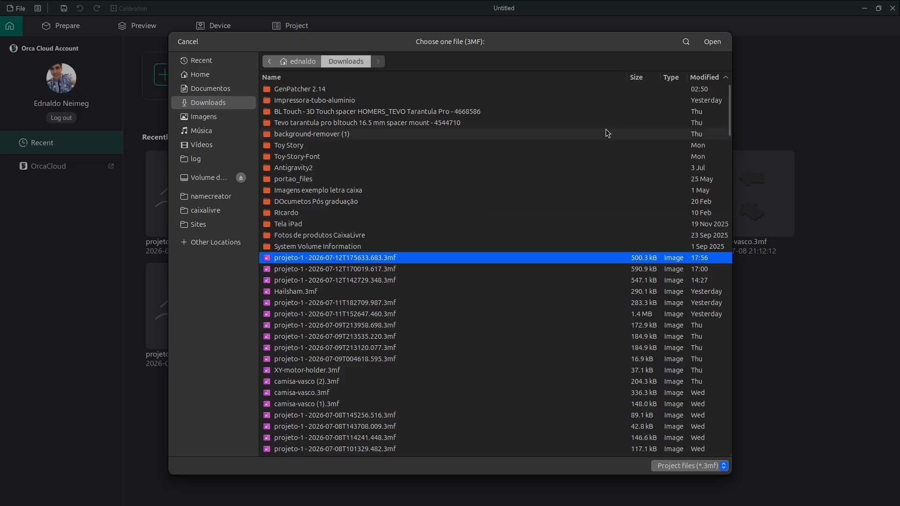
left_click(713, 42)
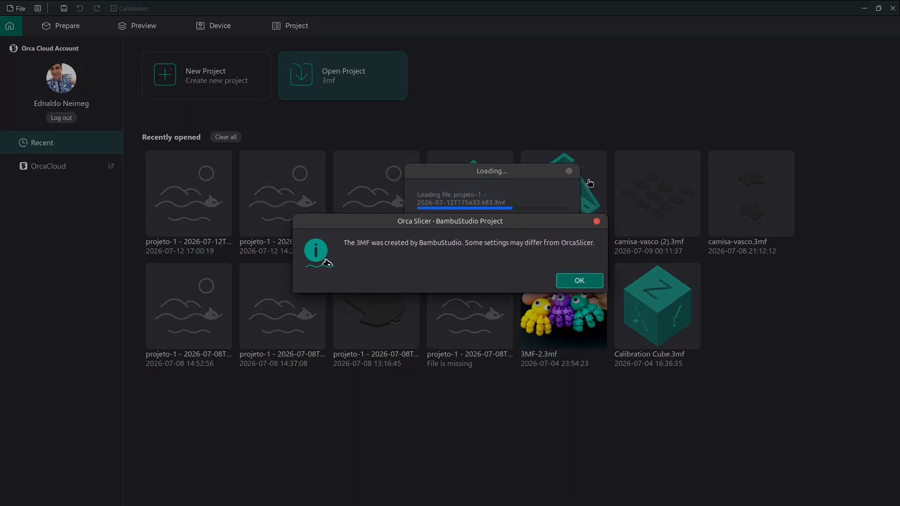
left_click(577, 281)
left_click(592, 287)
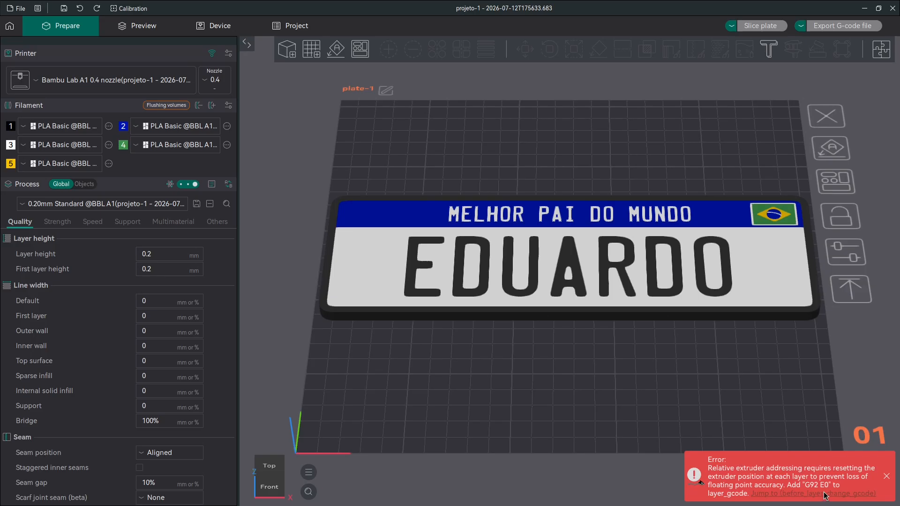
- Add G92 E0 to the printer's before layer change G-code and save the machine preset under the suggested name
left_click(824, 494)
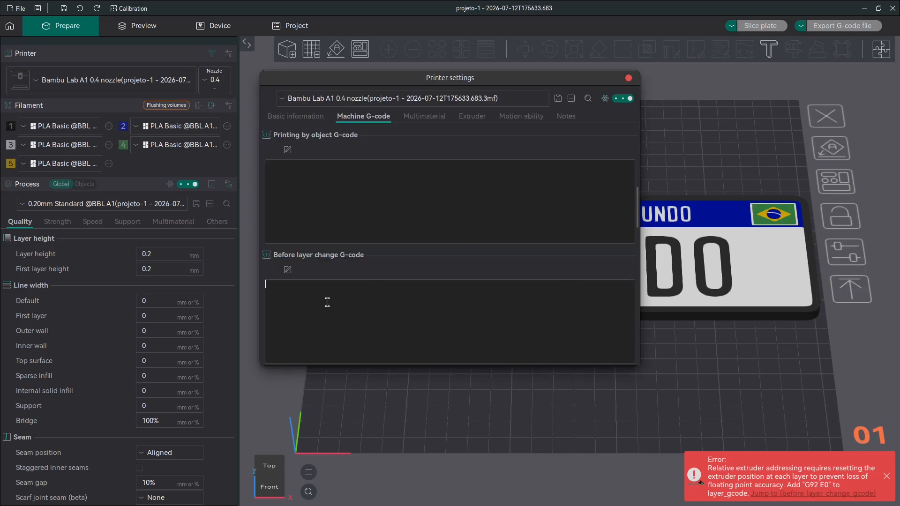
type("G92 E0")
left_click(558, 98)
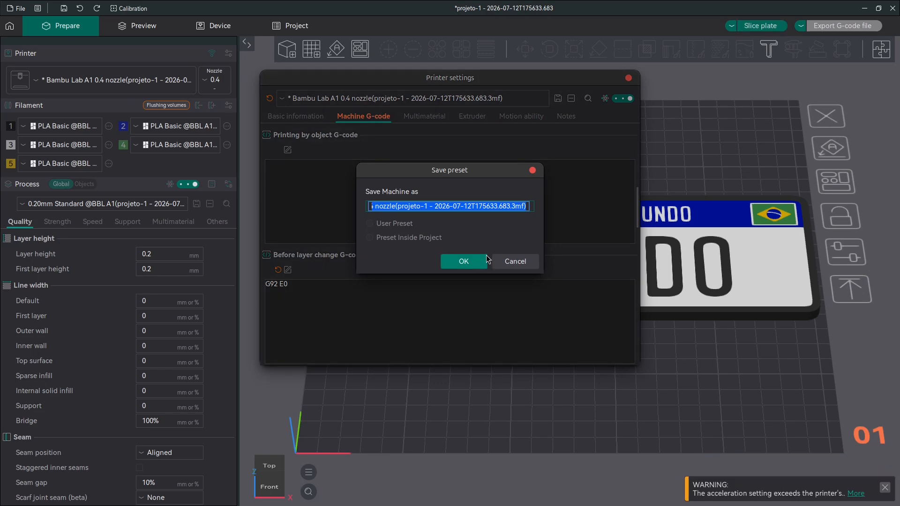
left_click(462, 261)
left_click(628, 78)
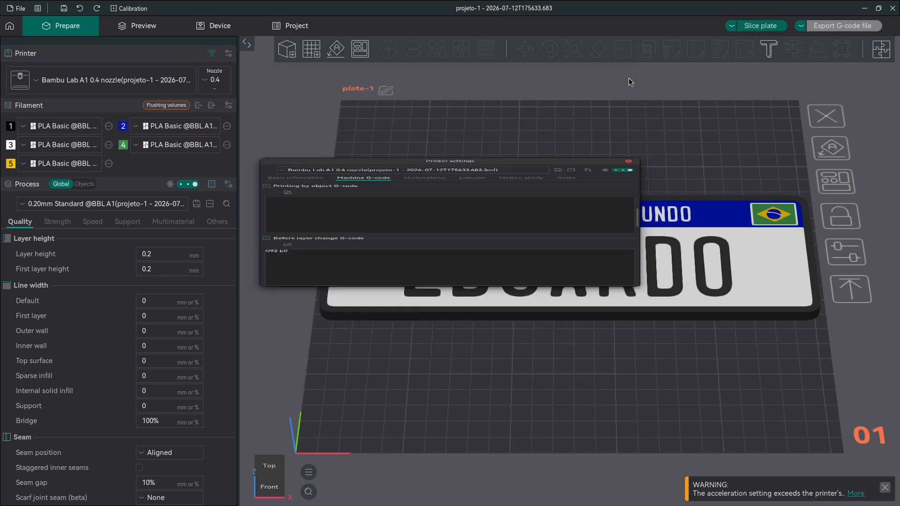
- Split the licence plate model into separate objects, disabling Auto-Drop to preserve their Z positioning
middle_click_drag(587, 330, 524, 343)
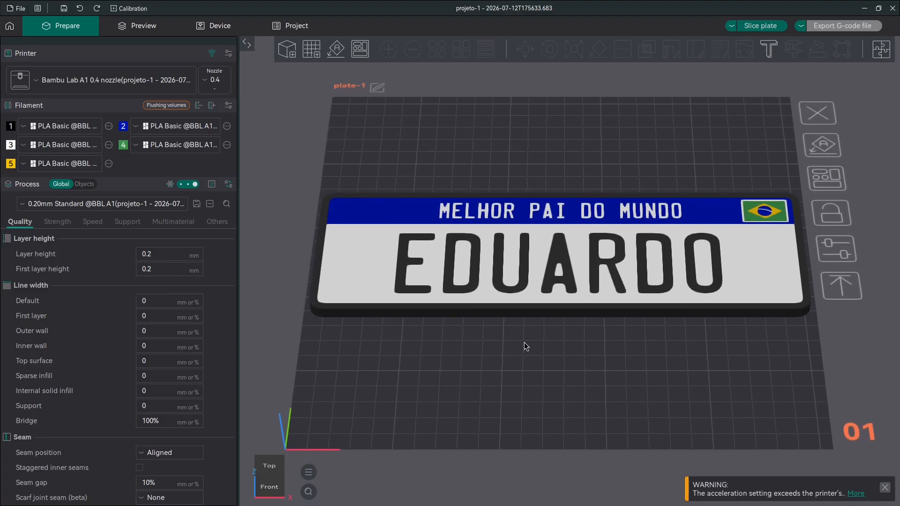
left_click(565, 296)
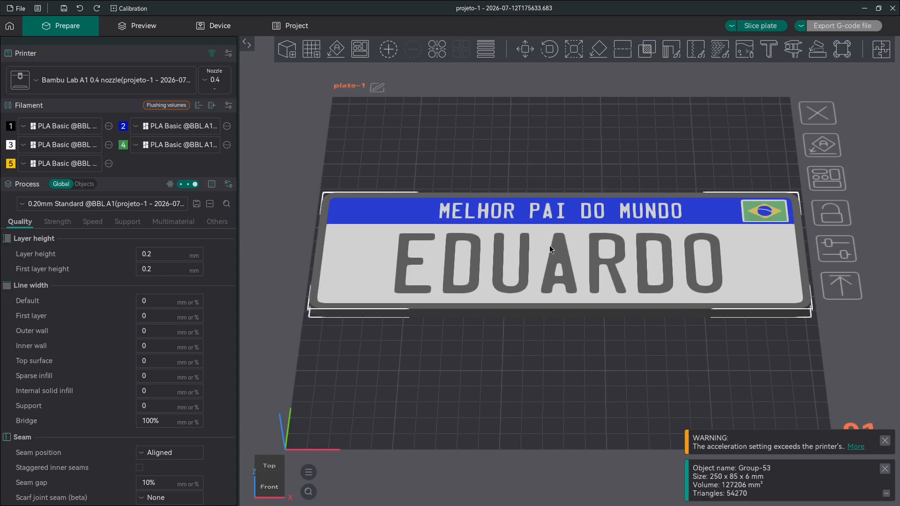
left_click(556, 323)
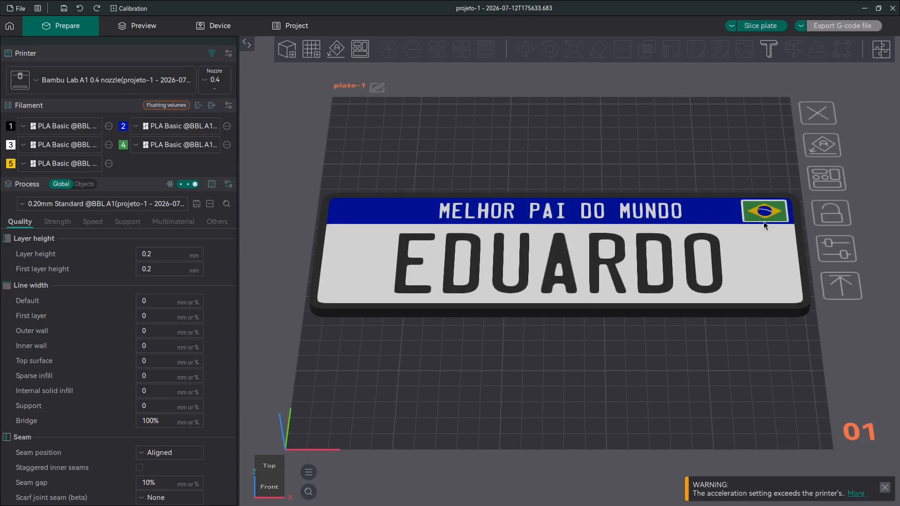
right_click(589, 257)
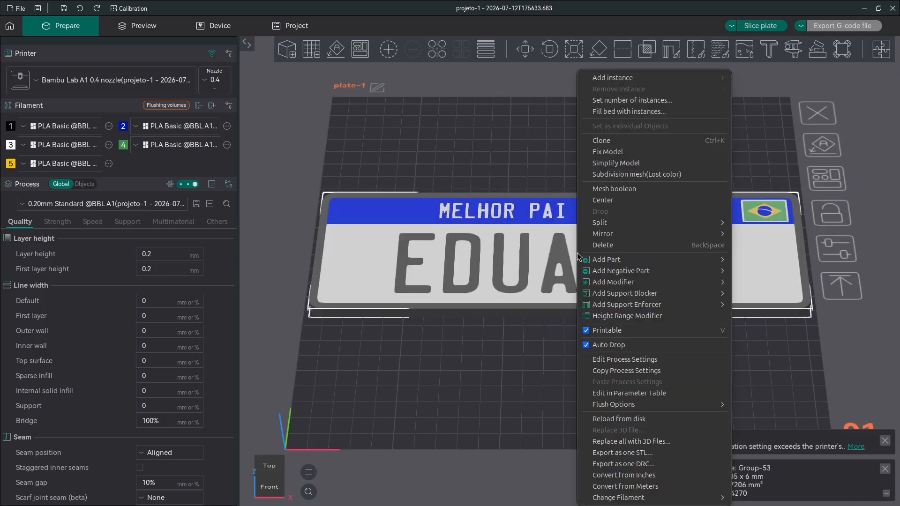
mouse_move(640, 225)
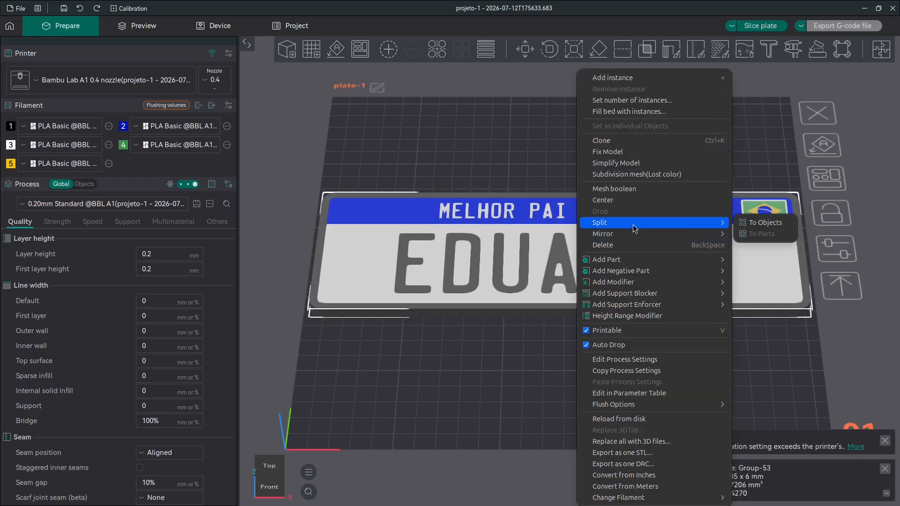
left_click(764, 229)
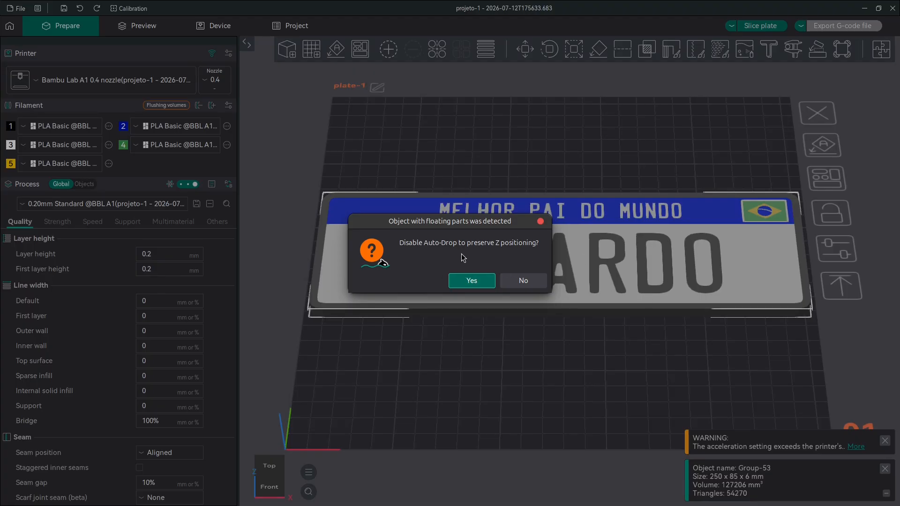
left_click(482, 282)
scroll(685, 326, "up", 5)
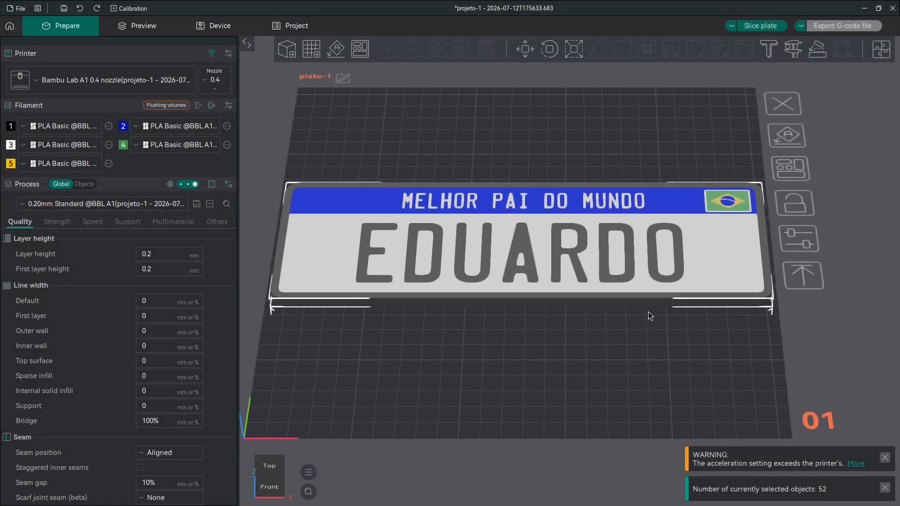
left_click_drag(565, 200, 548, 164)
scroll(621, 322, "up", 5)
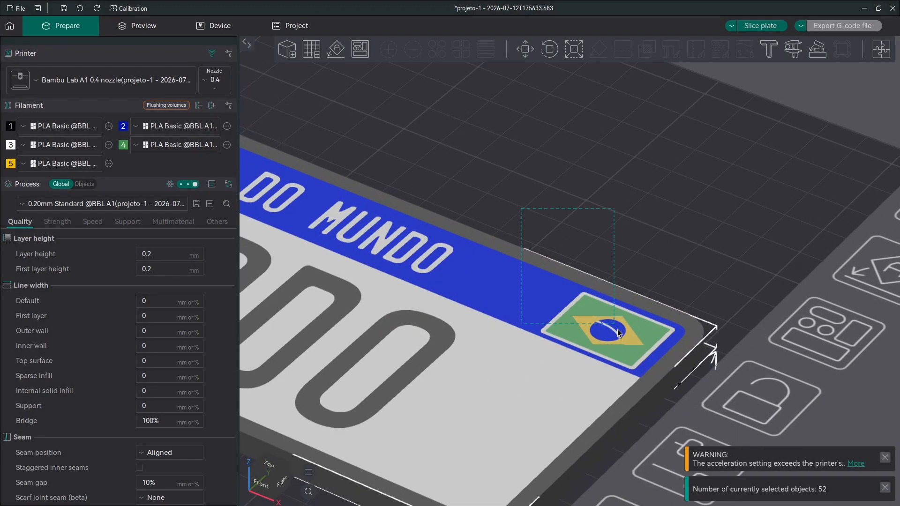
left_click_drag(676, 390, 694, 398)
left_click(518, 298, "ctrl")
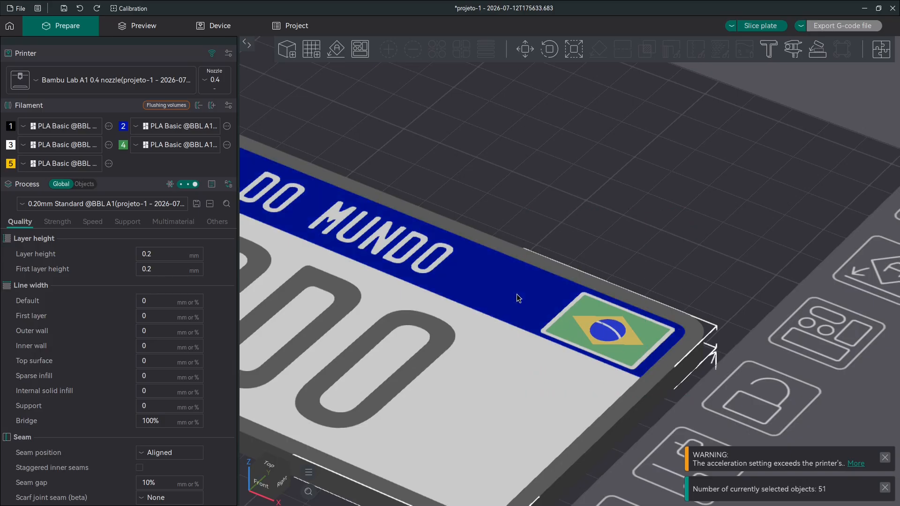
left_click(632, 417, "ctrl")
left_click(629, 399, "ctrl")
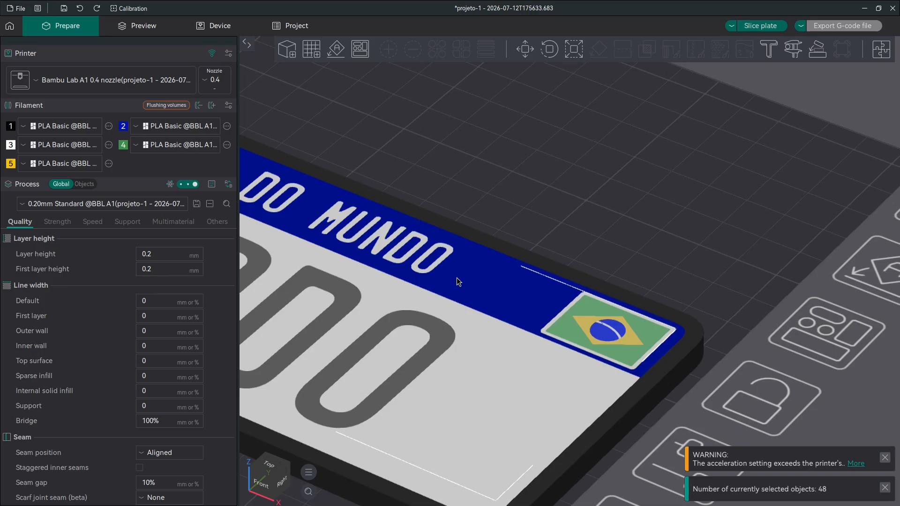
left_click(429, 269, "ctrl")
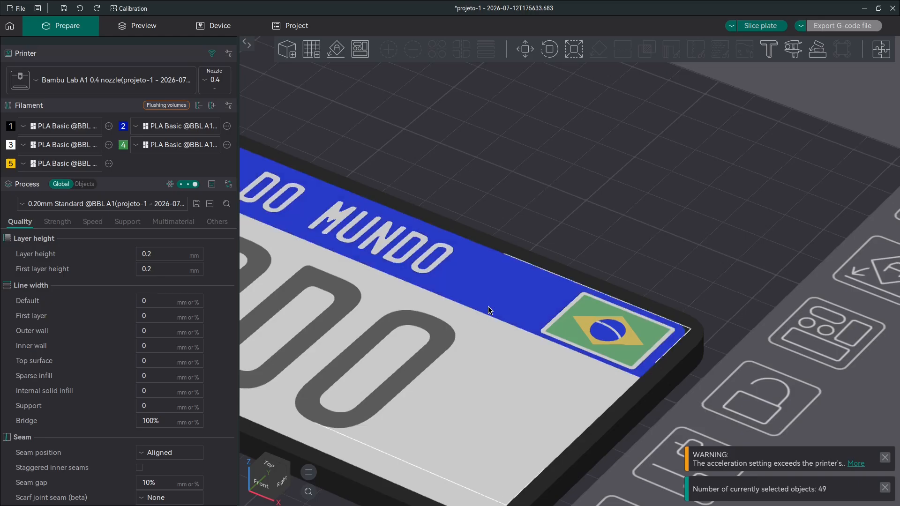
left_click(476, 370, "ctrl")
left_click(476, 370, "ctrl")
right_click_drag(476, 370, 488, 343)
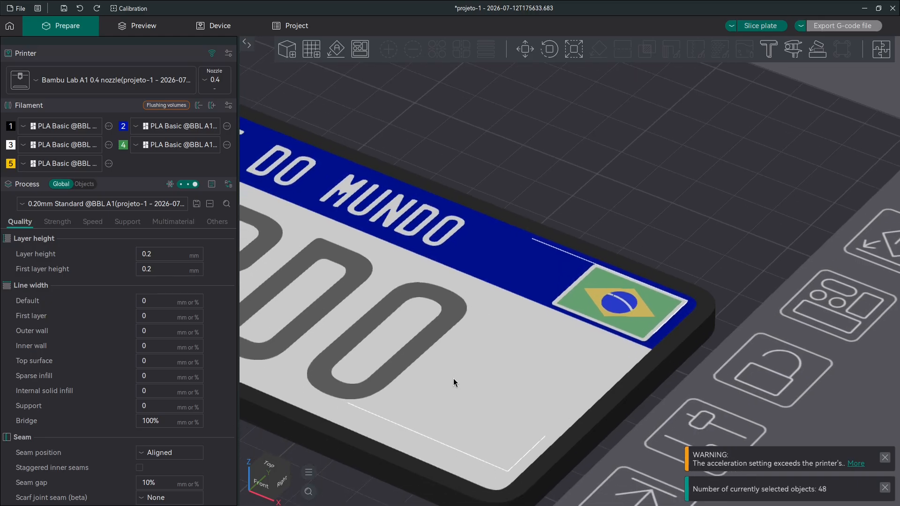
scroll(497, 343, "down", 10)
mouse_move(413, 419)
left_mouse_down()
mouse_move(420, 379)
mouse_move(425, 410)
left_mouse_up()
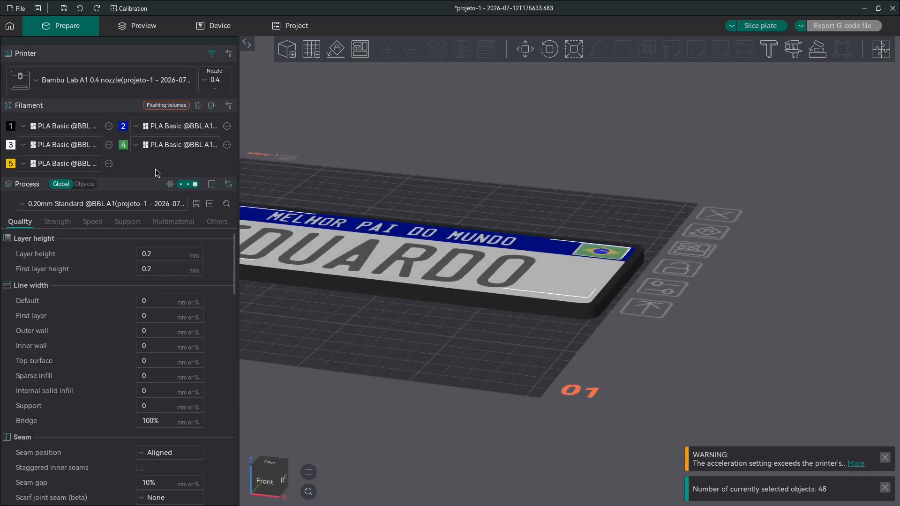
- Show the per-object list of the split meshes and clear the current selection
left_click(83, 184)
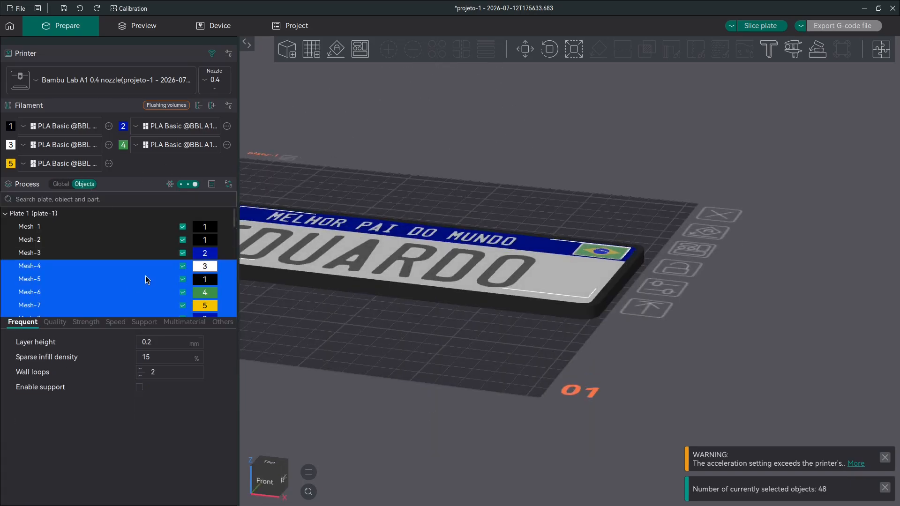
scroll(125, 289, "down", 2)
scroll(121, 291, "down", 15)
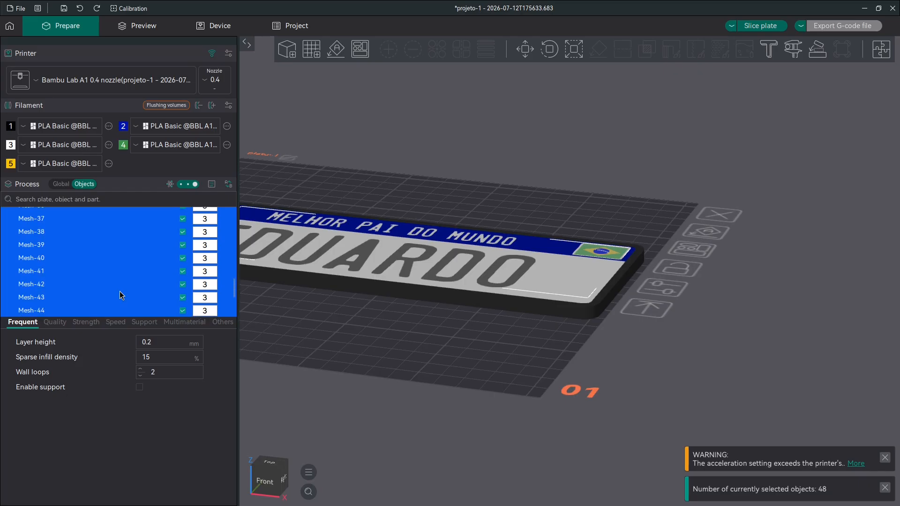
scroll(544, 277, "up", 5)
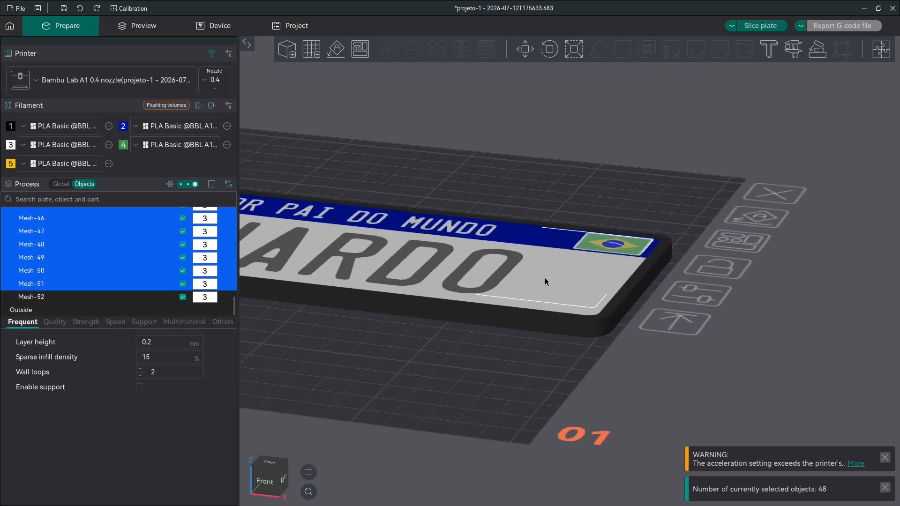
scroll(467, 284, "down", 2)
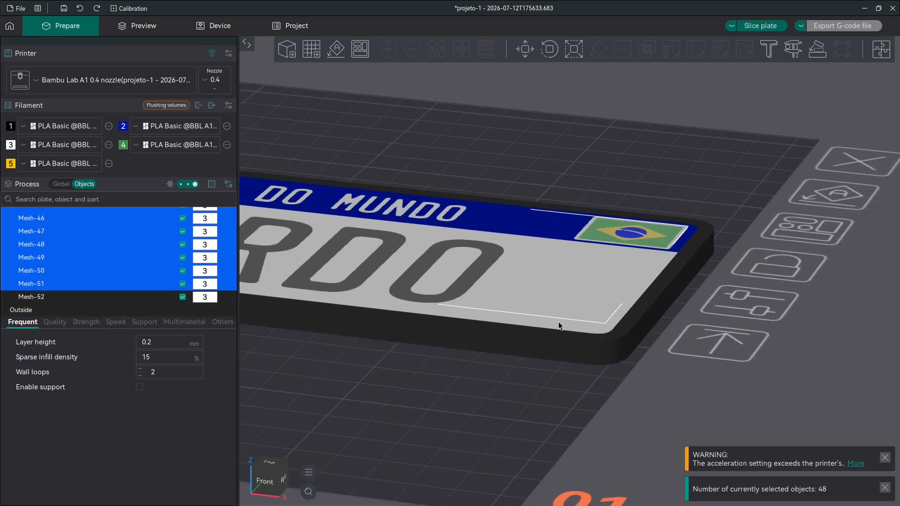
mouse_move(522, 376)
left_mouse_down()
mouse_move(518, 395)
mouse_move(480, 432)
mouse_move(488, 365)
mouse_move(477, 424)
mouse_move(518, 388)
left_mouse_up()
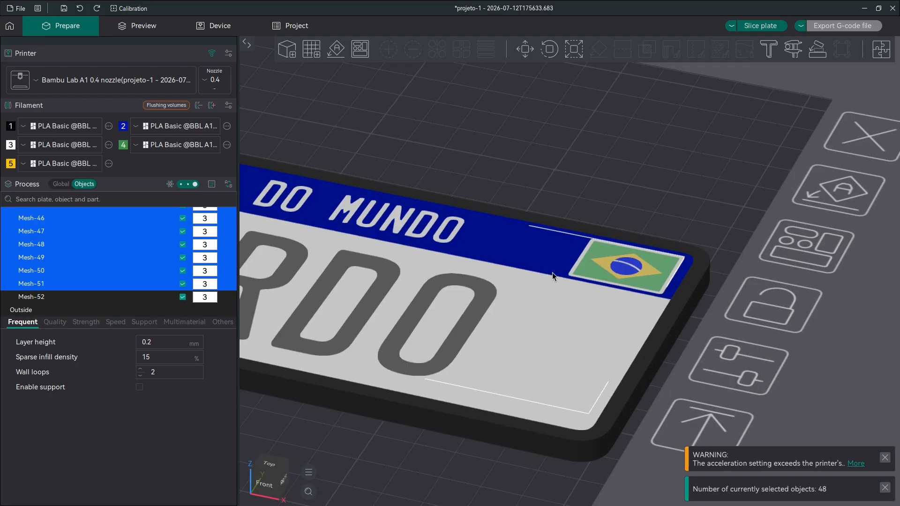
left_click(543, 249)
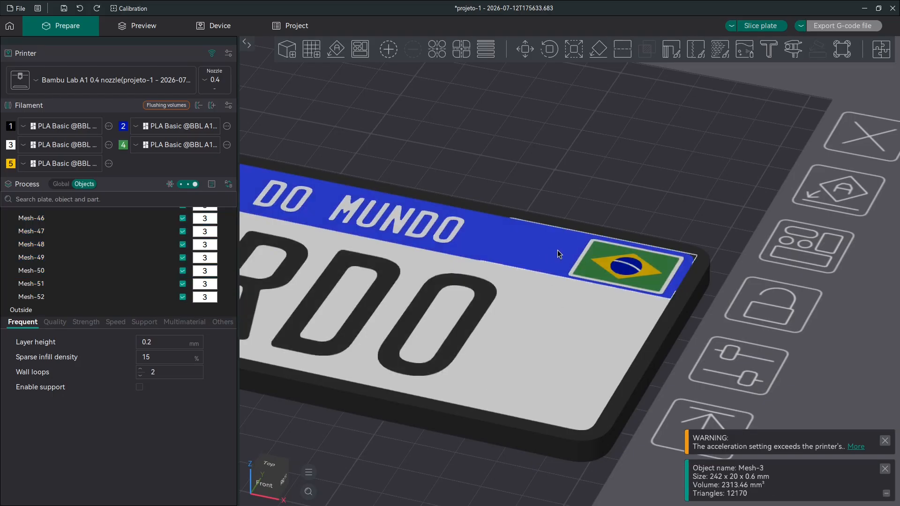
key("Escape")
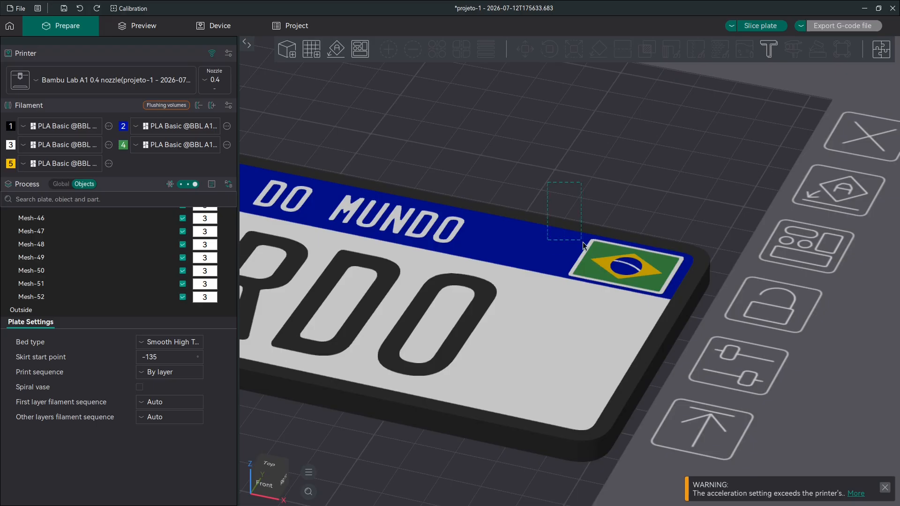
- Select all pieces of the Brazilian flag together, excluding the black base, the white panel and the blue band
left_click_drag(688, 333, 705, 340)
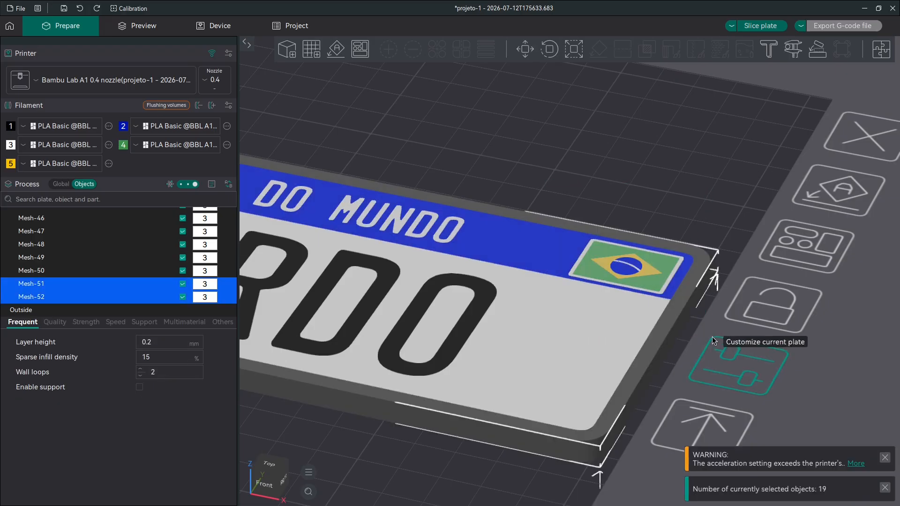
left_click(656, 350, "ctrl")
left_click(592, 439, "ctrl")
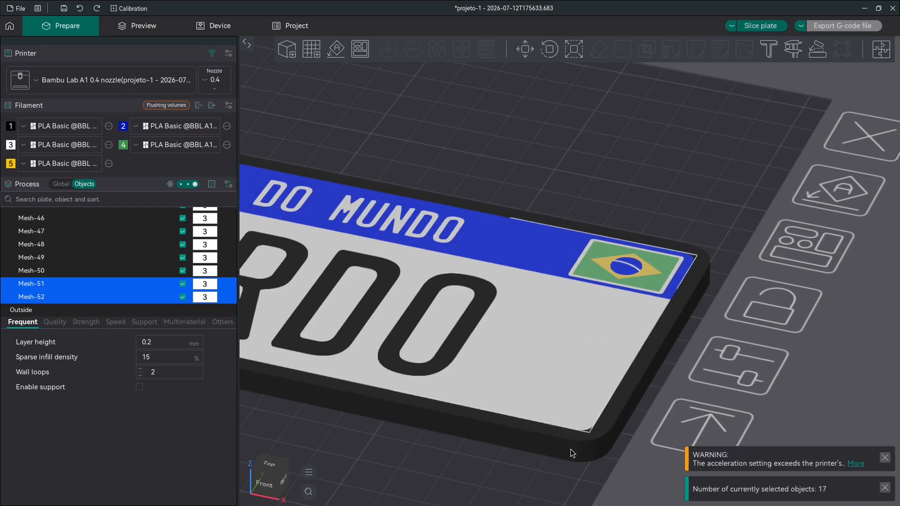
left_click(545, 307, "ctrl")
left_click(552, 255, "ctrl")
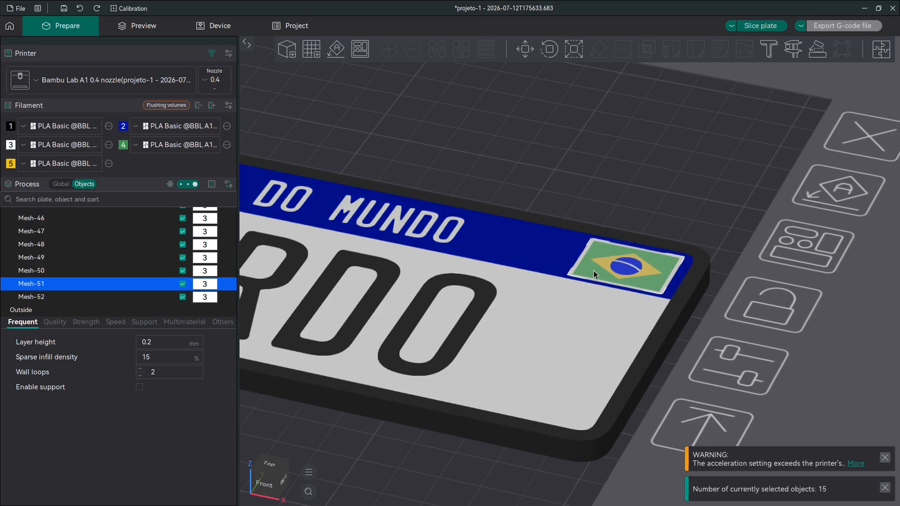
- Move the selected flag pieces along the Y axis, away from the licence plate and off the print bed
left_click(531, 50)
right_click_drag(670, 195, 478, 335)
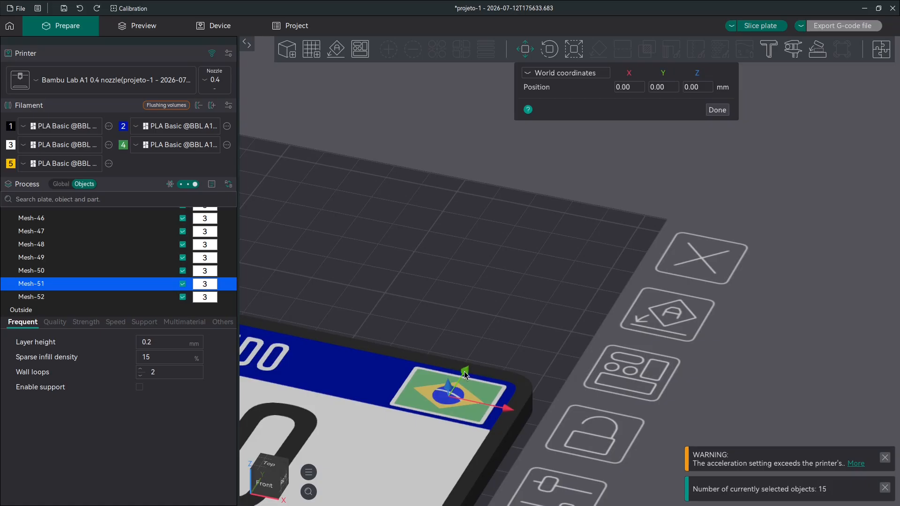
left_click_drag(464, 370, 665, 66)
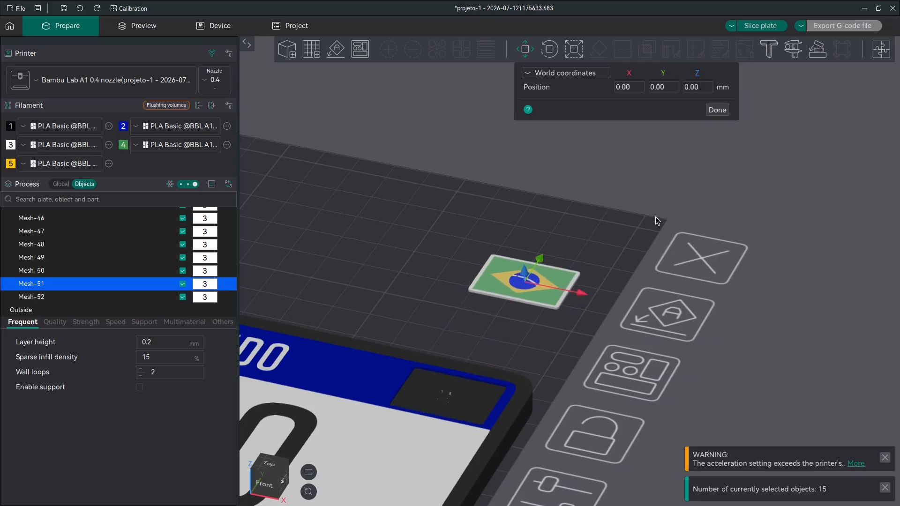
right_click_drag(581, 249, 493, 328)
left_click_drag(477, 316, 582, 86)
right_click_drag(550, 324, 464, 415)
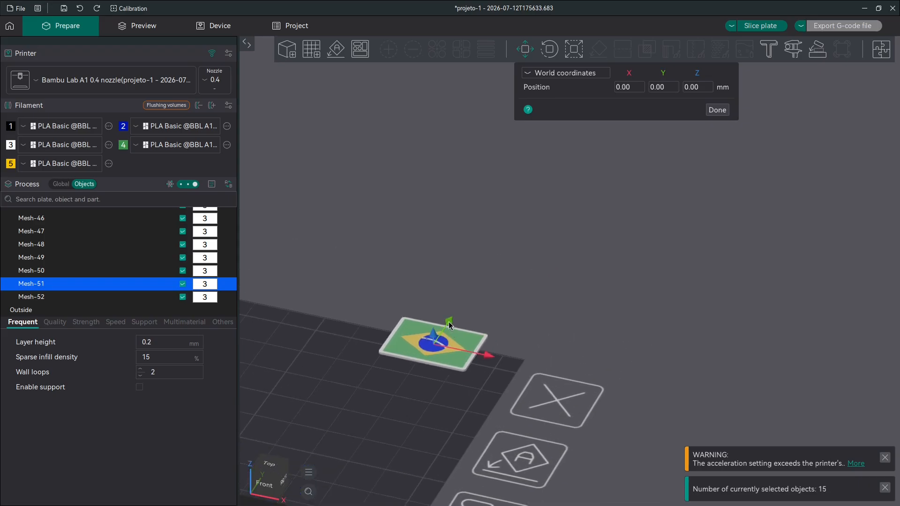
left_click_drag(449, 323, 607, 82)
- Delete the two largest stray white fragments left in the empty flag recess
right_click_drag(412, 412, 552, 216)
right_click_drag(479, 305, 519, 276)
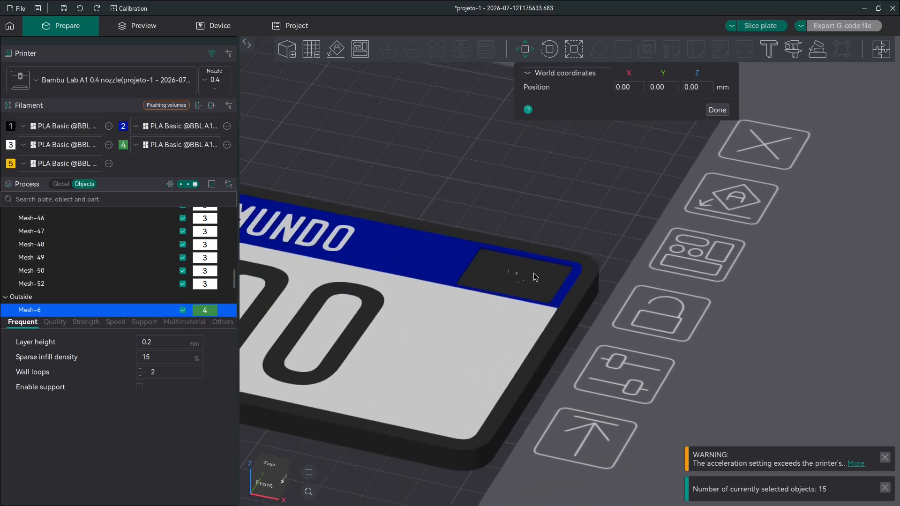
scroll(547, 261, "up", 6)
scroll(423, 307, "up", 5)
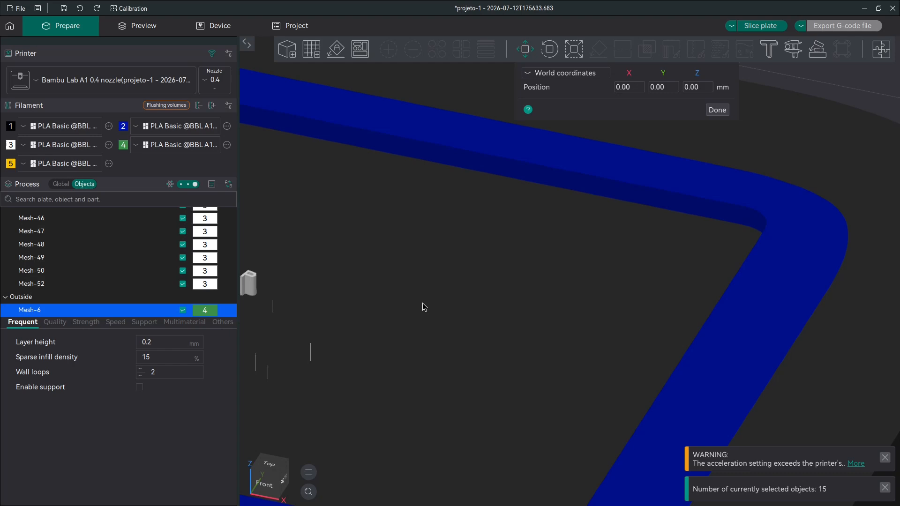
right_click_drag(315, 300, 450, 285)
scroll(651, 263, "down", 6)
scroll(448, 281, "up", 2)
scroll(449, 280, "up", 3)
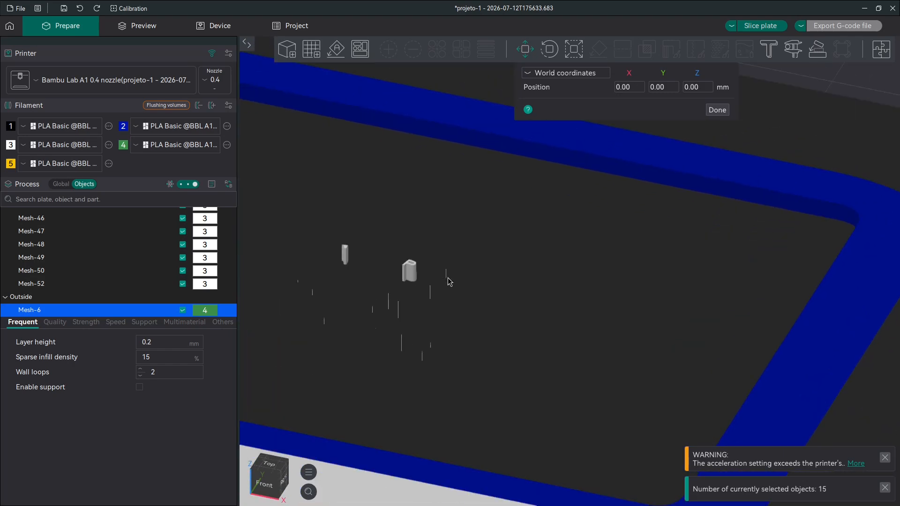
left_click(456, 269)
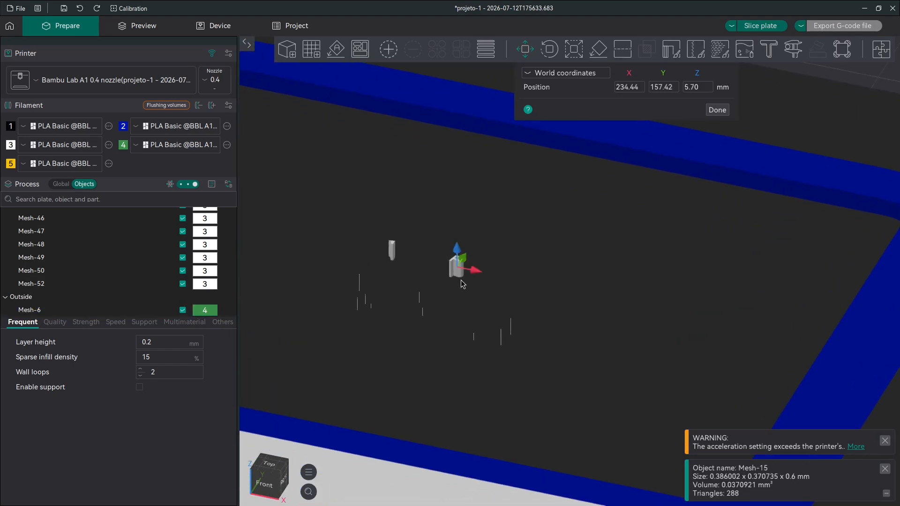
key("Delete")
left_click(391, 249)
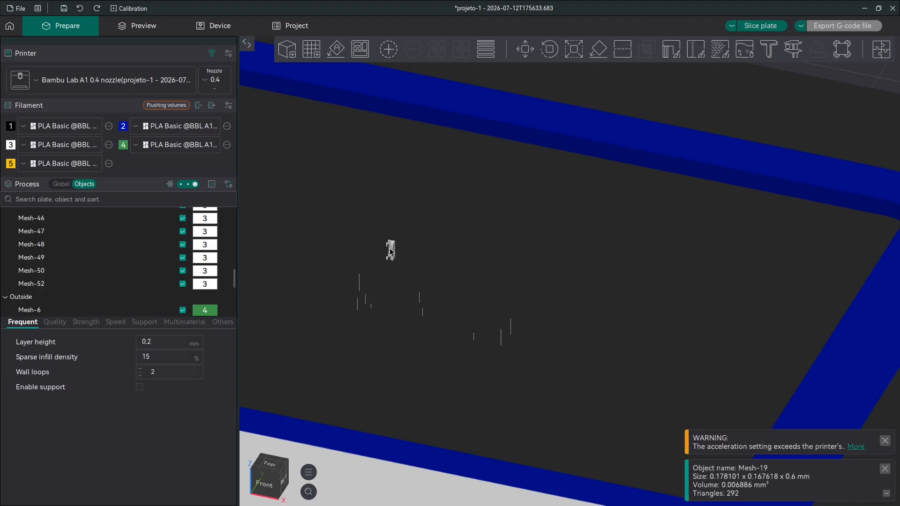
key("Delete")
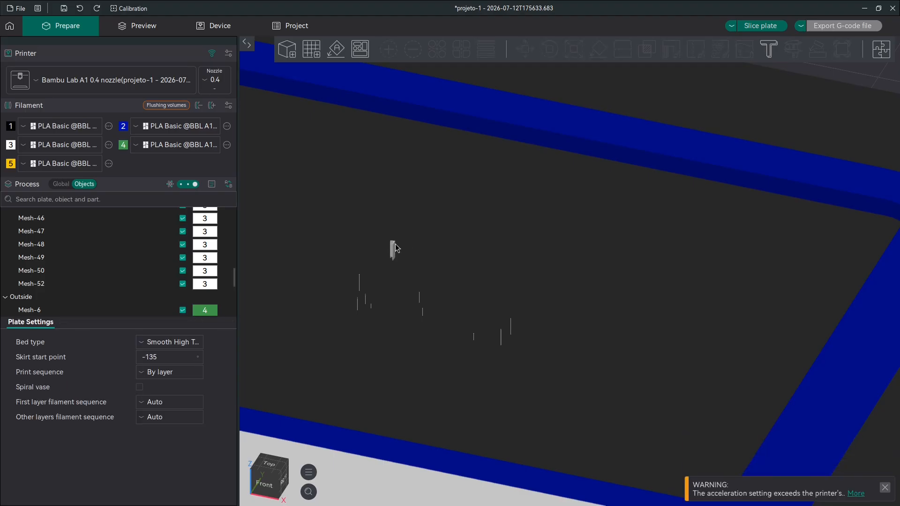
- Select the small stray fragments in the empty flag recess together, excluding the black base, and delete them
left_click(395, 247)
scroll(544, 241, "down", 3)
scroll(395, 259, "up", 3)
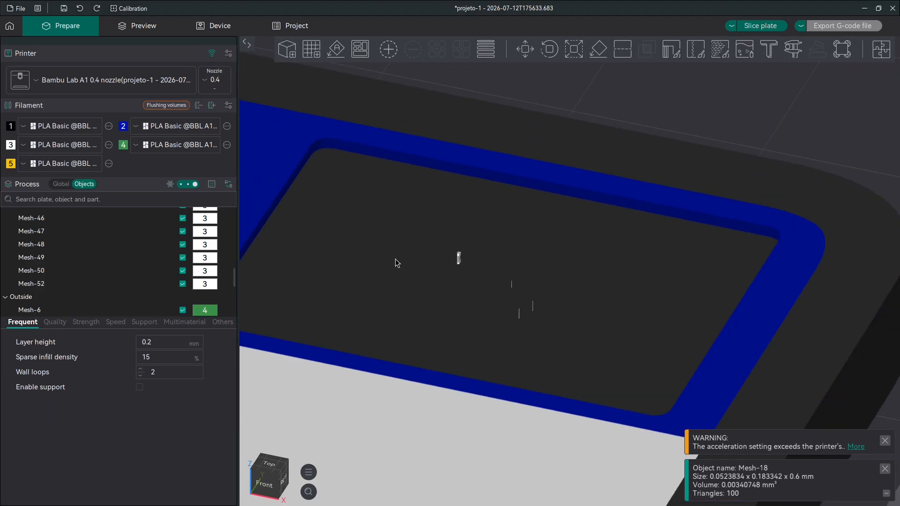
left_click_drag(382, 224, 559, 343, "shift")
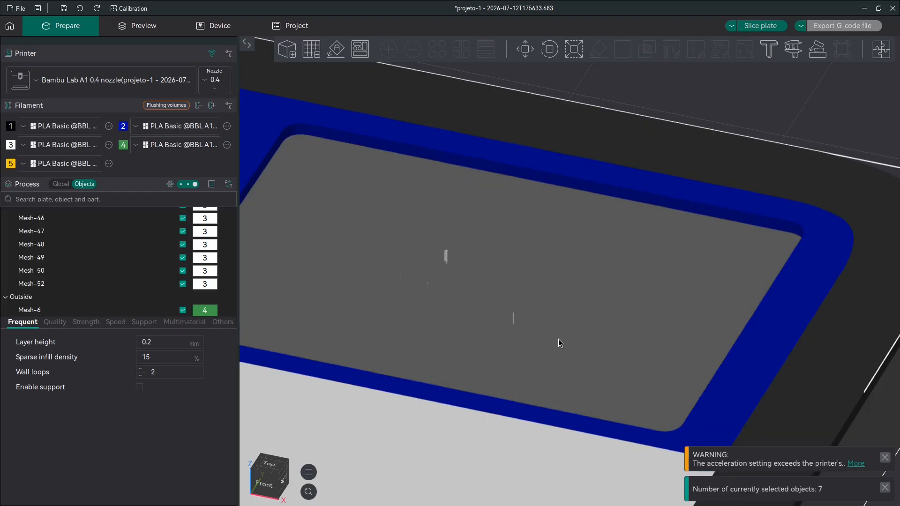
left_click(316, 241)
scroll(527, 271, "down", 2)
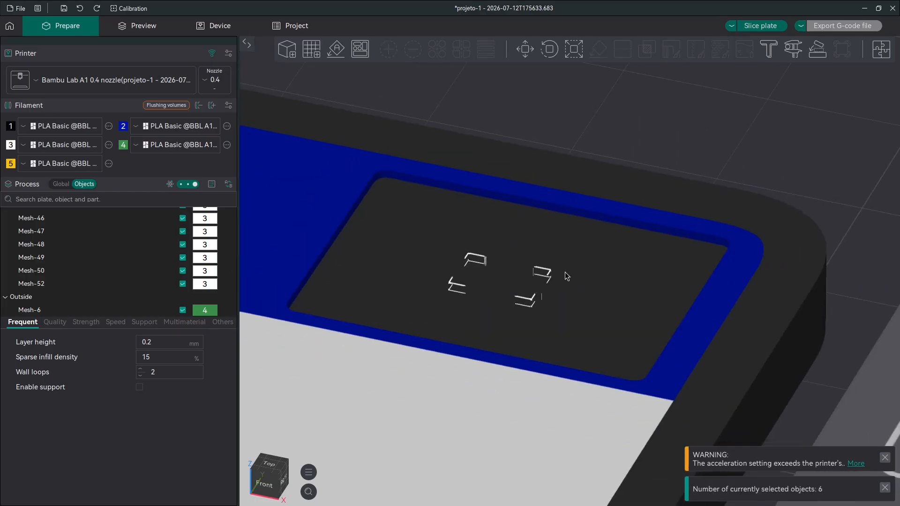
scroll(418, 279, "up", 2)
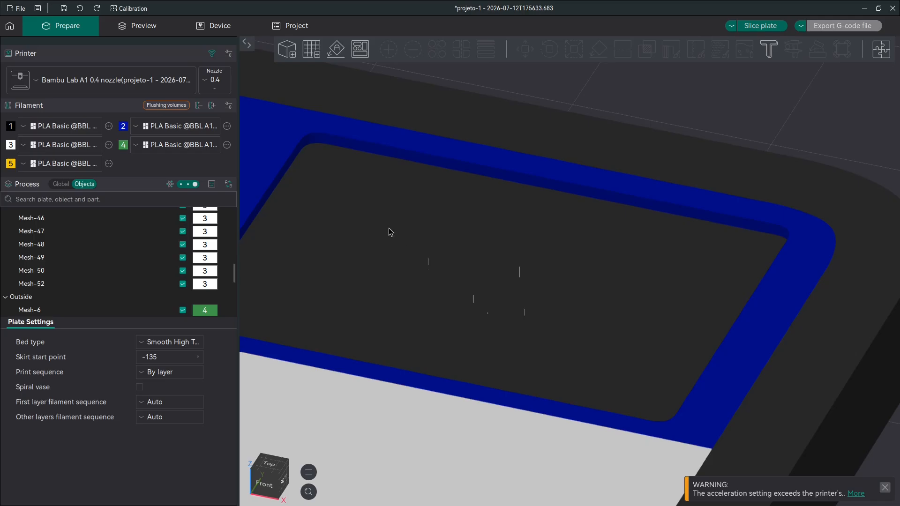
left_click_drag(371, 196, 596, 353, "shift")
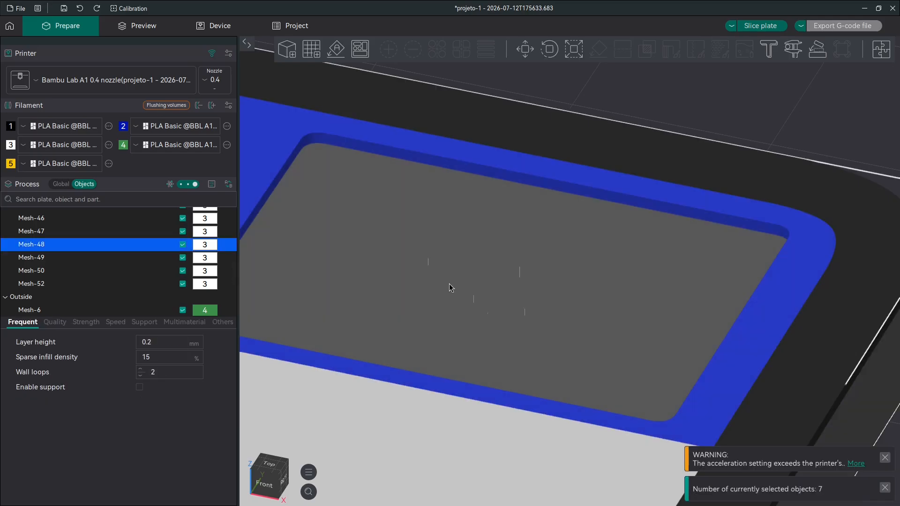
left_click(378, 261, "ctrl")
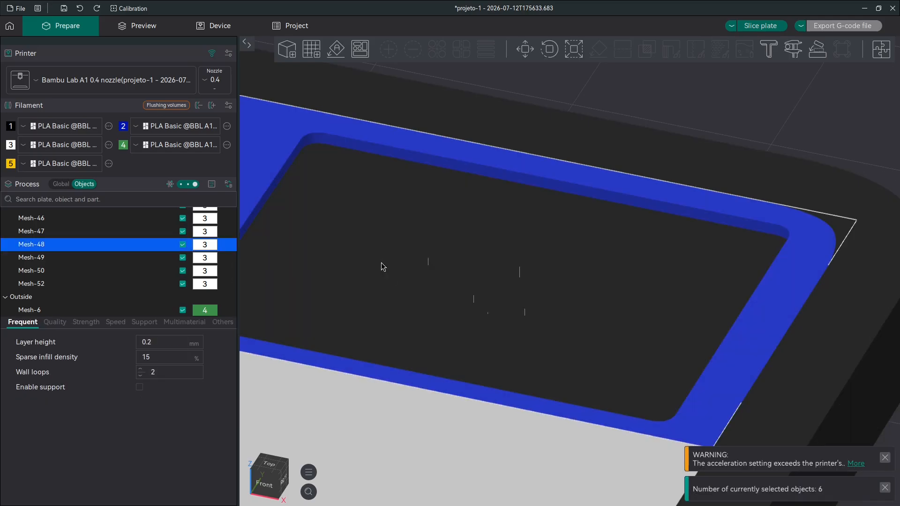
left_click(432, 271)
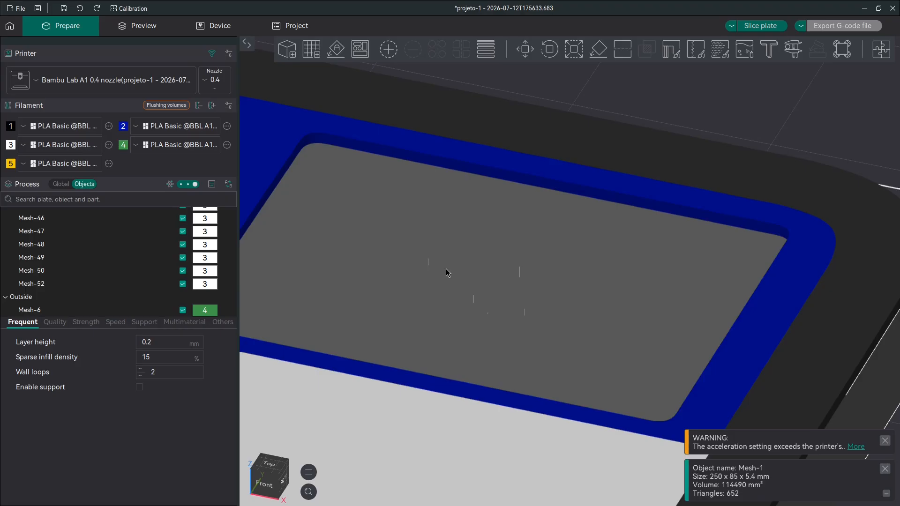
- Select all parts of the licence plate together and move them along the X axis, partly off the print bed, exposing what lies beneath the recess
scroll(674, 264, "down", 13)
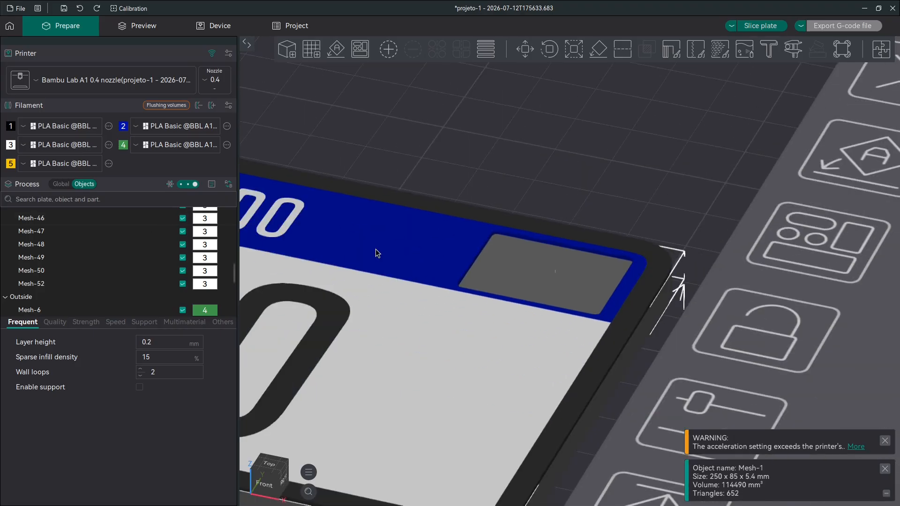
scroll(374, 255, "down", 10)
scroll(635, 361, "down", 3)
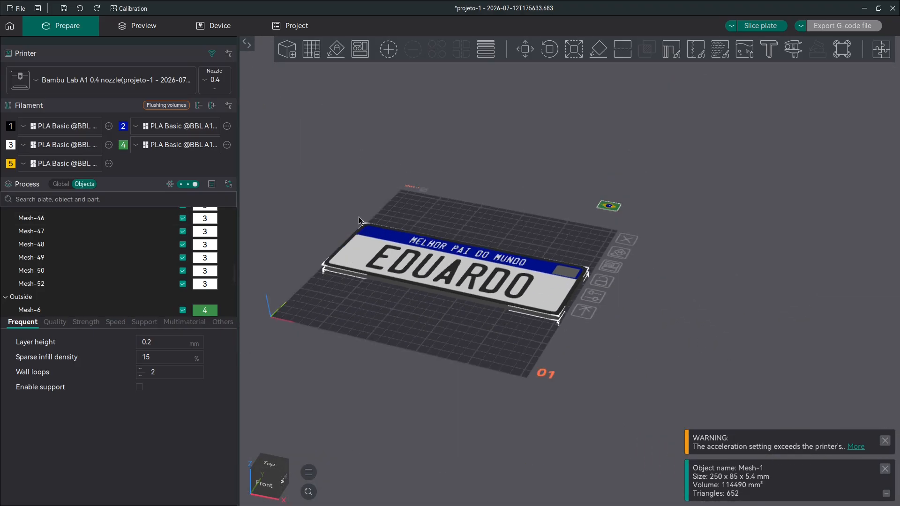
left_click_drag(299, 186, 359, 243)
right_click_drag(419, 232, 539, 230)
left_click_drag(583, 378, 606, 392, "shift")
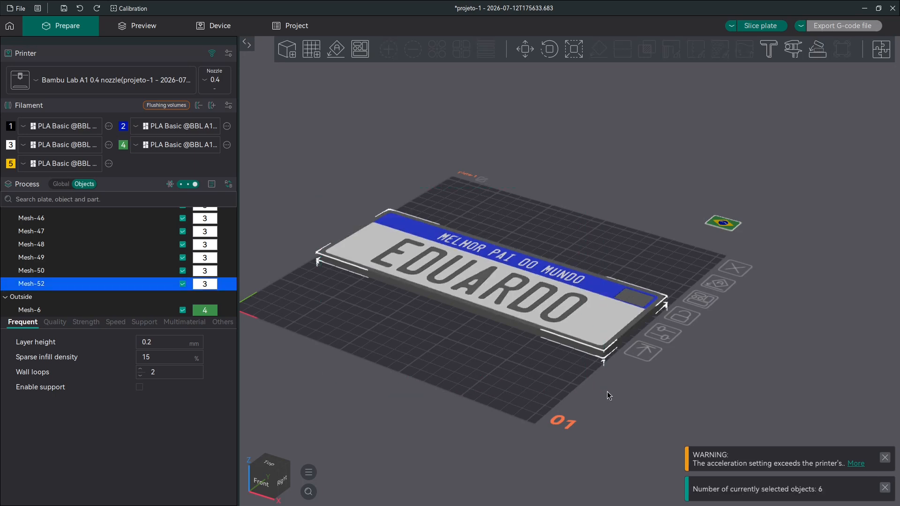
scroll(558, 305, "up", 3)
left_click(525, 48)
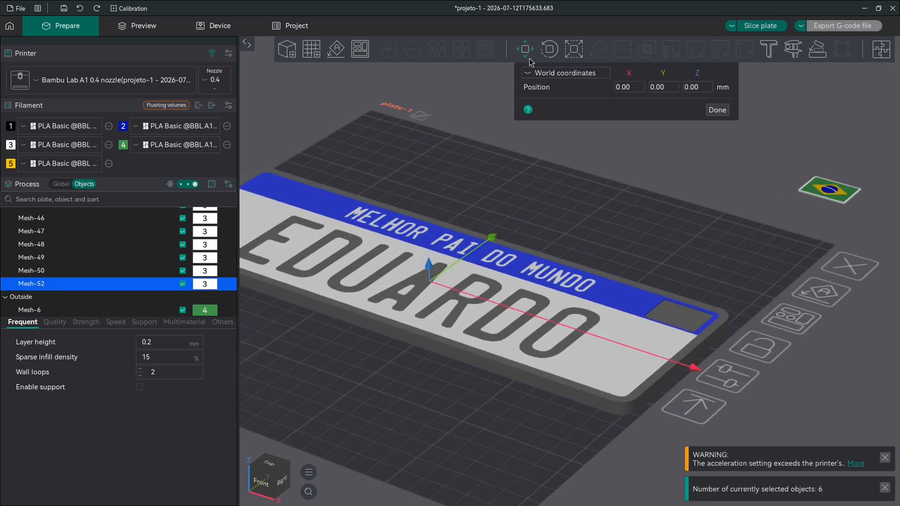
scroll(609, 307, "down", 3)
left_click_drag(665, 344, 484, 282)
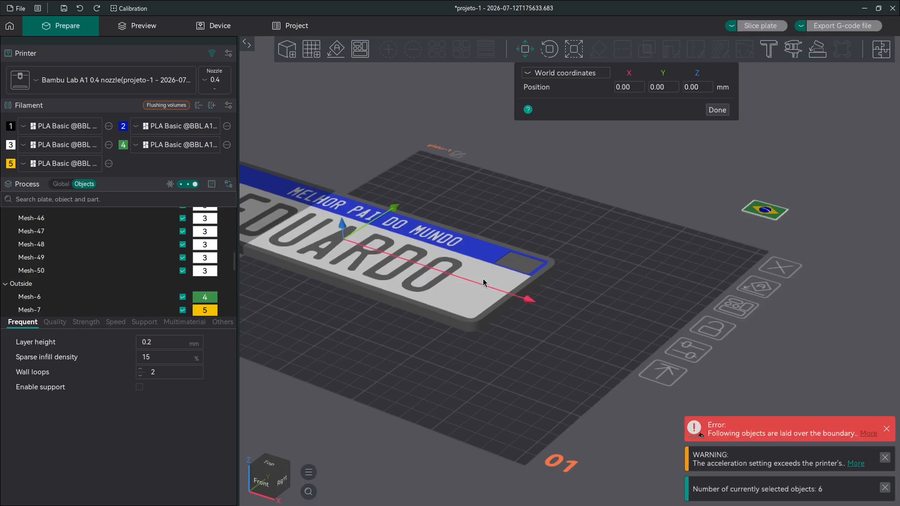
- Select the tiny stray fragments left on the bed where the flag recess had been and delete them
scroll(736, 318, "up", 5)
scroll(652, 339, "up", 1)
middle_click_drag(652, 339, 503, 269)
left_click_drag(702, 305, 684, 271)
middle_click_drag(684, 267, 620, 106)
mouse_move(649, 281)
middle_mouse_down()
mouse_move(640, 202)
mouse_move(622, 183)
middle_mouse_up()
left_click_drag(496, 282, 557, 338, "shift")
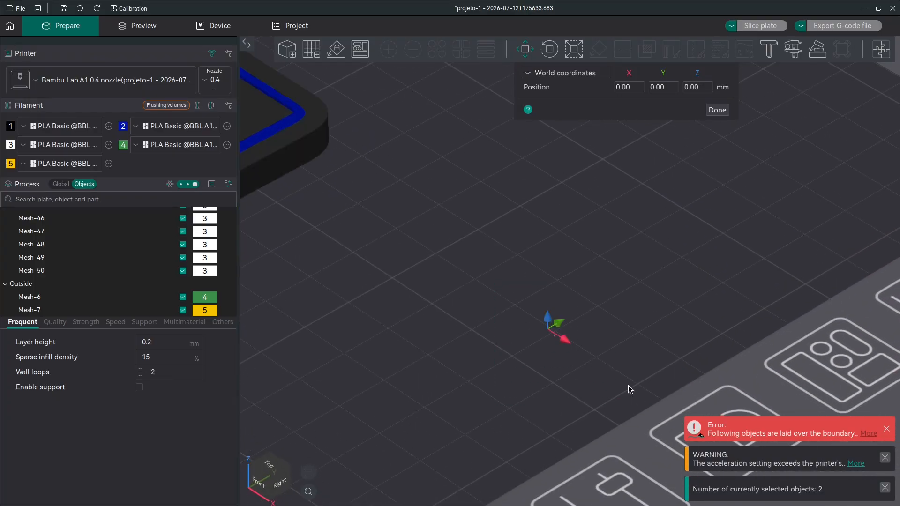
left_click(585, 368)
- Select the whole licence plate without the flag and move it along the X axis back onto the print bed
scroll(632, 321, "down", 5)
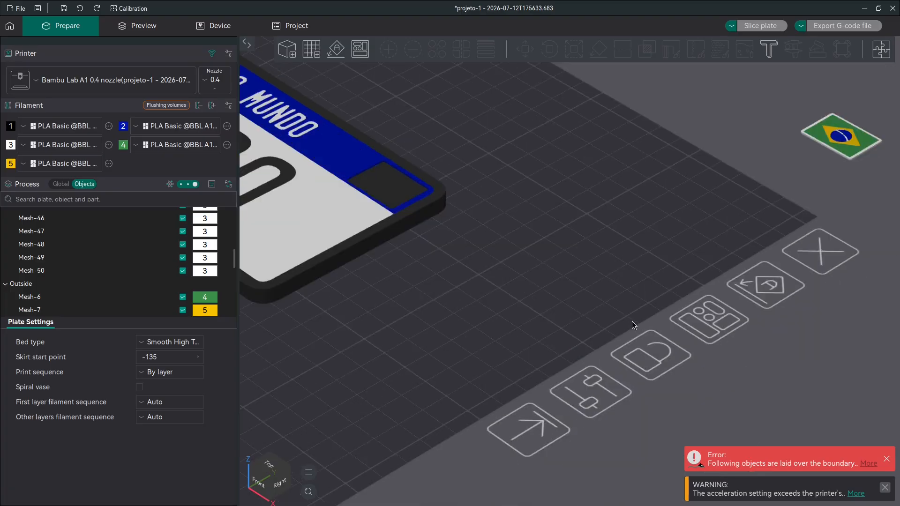
middle_click_drag(456, 207, 543, 252)
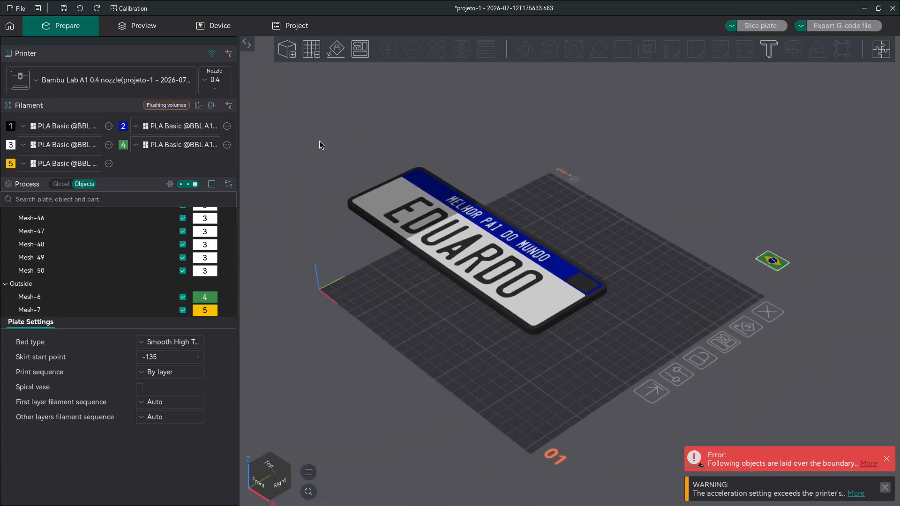
left_click_drag(319, 141, 644, 355)
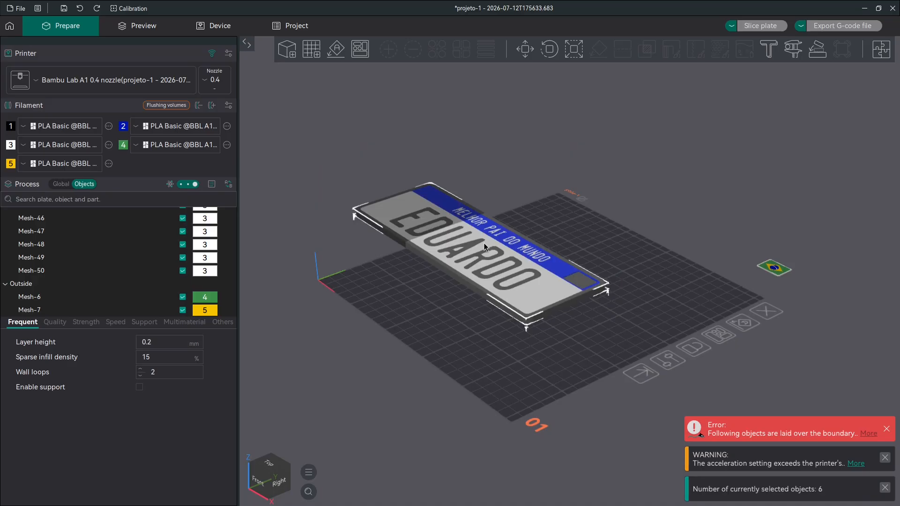
left_click(523, 51)
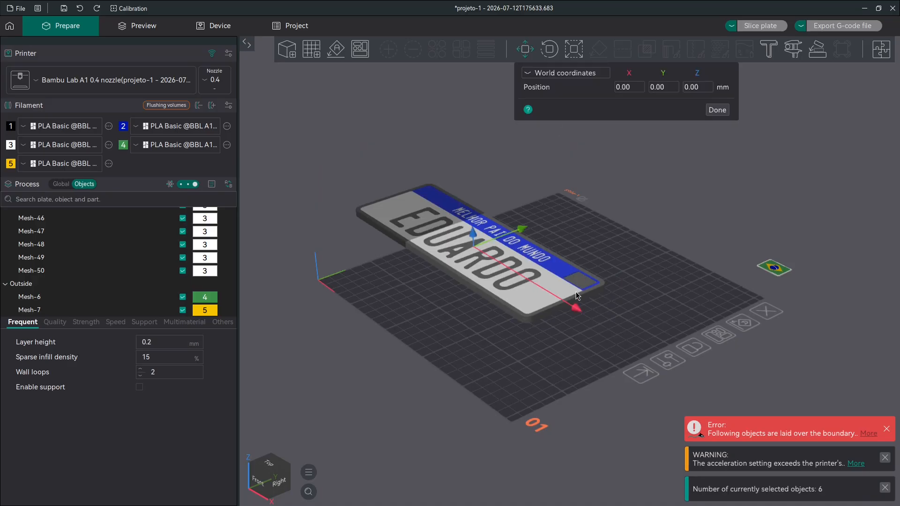
left_click_drag(575, 309, 666, 388)
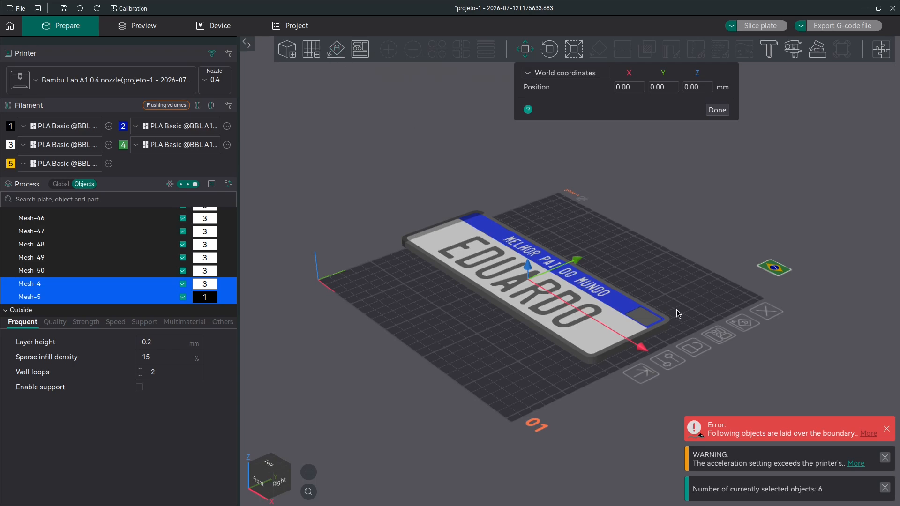
left_click_drag(643, 350, 662, 360)
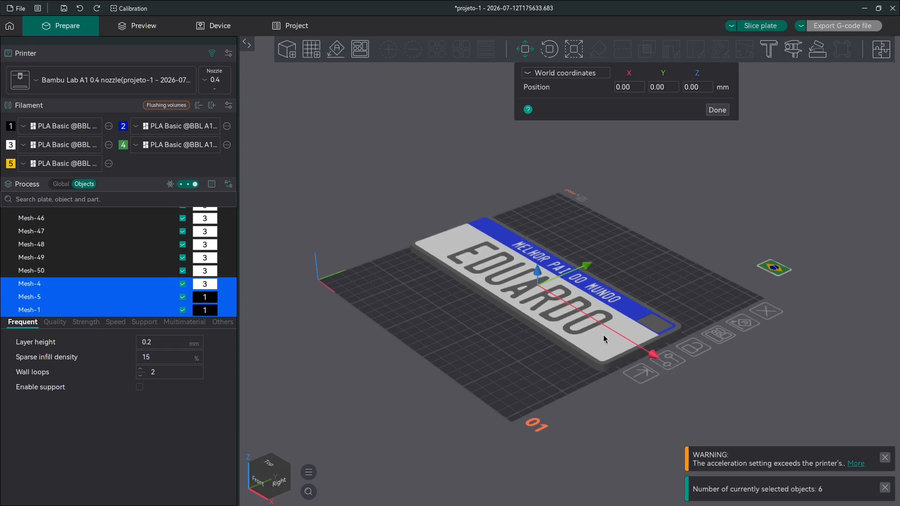
left_click(450, 339)
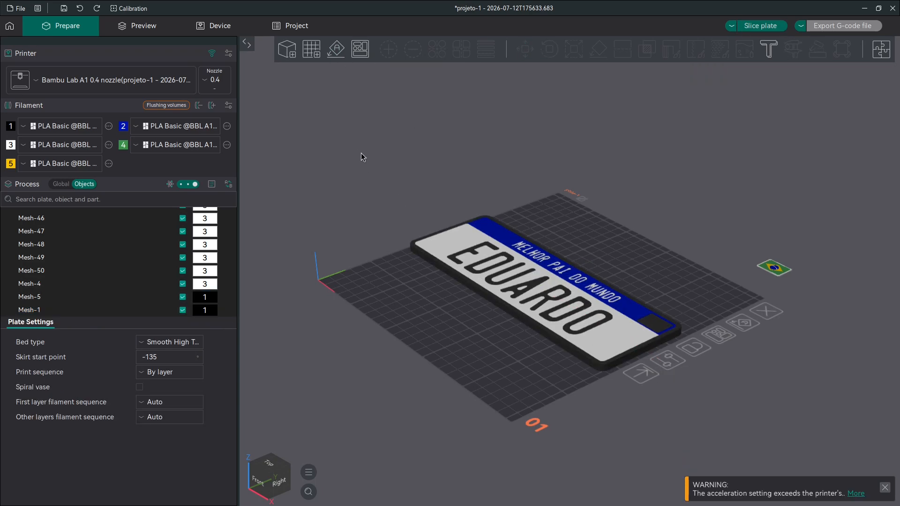
- Select all parts of the licence plate, leaving out the flag, and assemble them into one object
left_click_drag(361, 153, 414, 249)
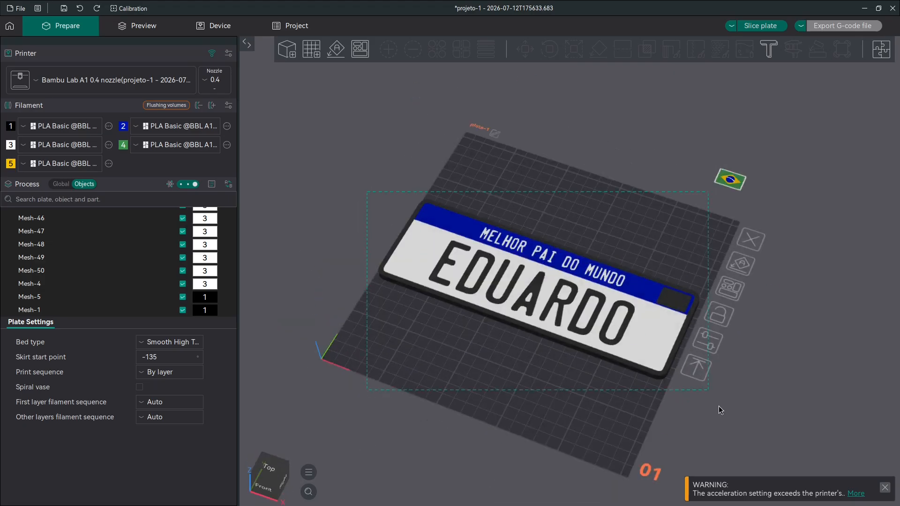
key("ctrl+a")
right_click(466, 272)
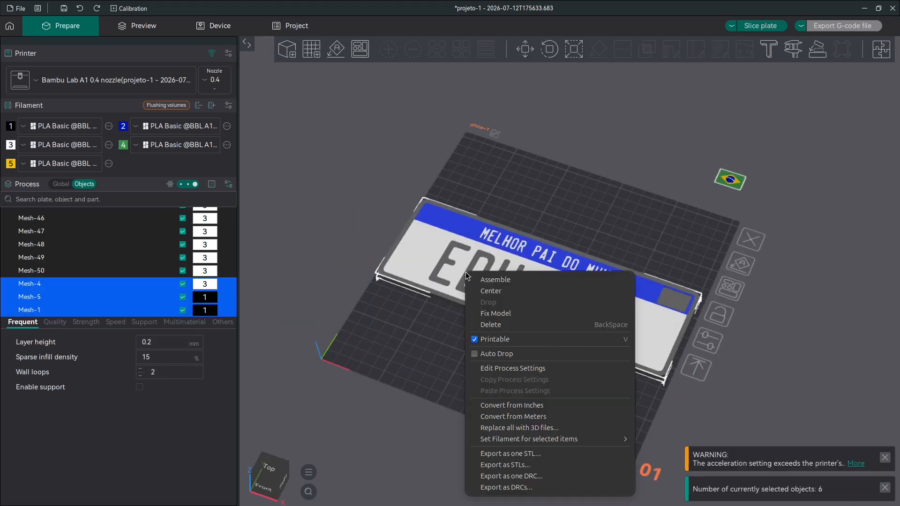
left_click(529, 281)
scroll(581, 267, "up", 8)
right_click_drag(612, 310, 588, 290)
left_click(704, 211)
- Lay the assembled plate on its front face so the lettering points down onto the print bed
scroll(600, 277, "down", 2)
scroll(600, 276, "down", 2)
left_click(572, 321)
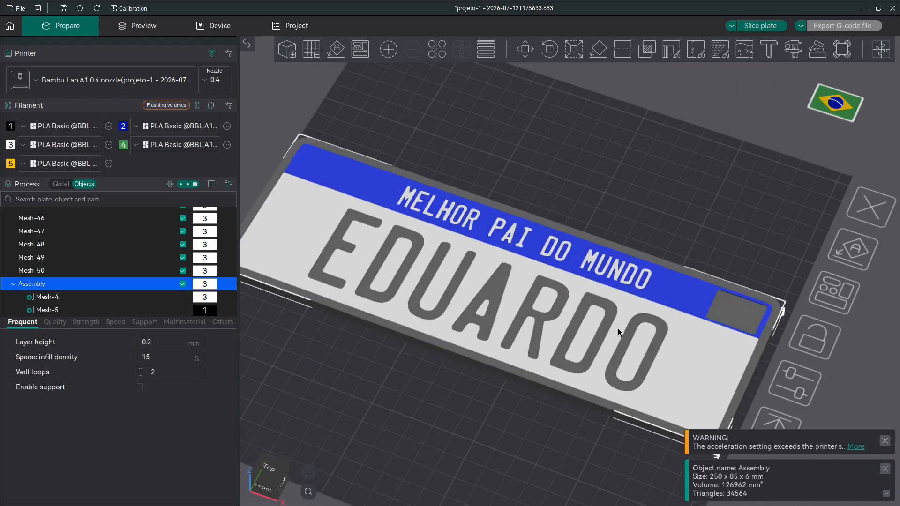
left_click(598, 49)
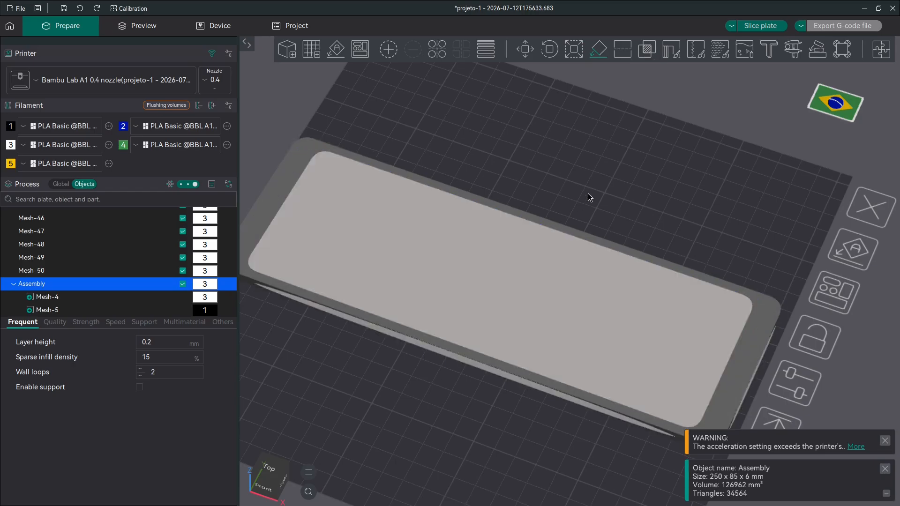
left_click(591, 199)
scroll(475, 408, "down", 1)
left_click_drag(475, 404, 534, 384)
left_click_drag(639, 347, 481, 262)
left_click(496, 273)
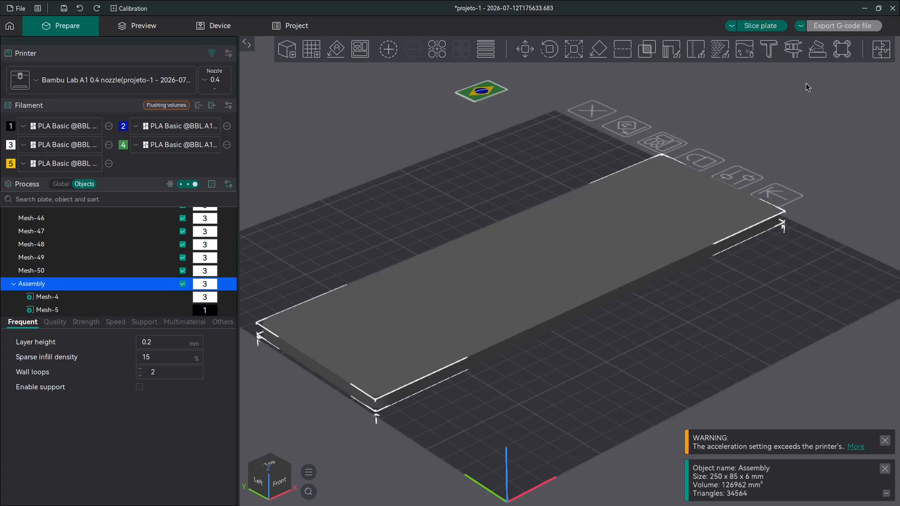
- Try to slice the plate with the assembly face down, return to the preparation view and dismiss the error
left_click(763, 26)
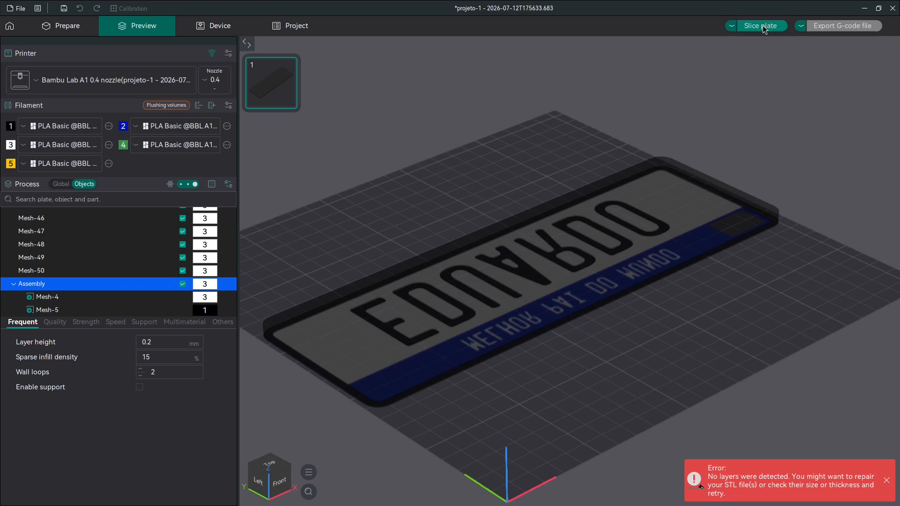
left_click(89, 26)
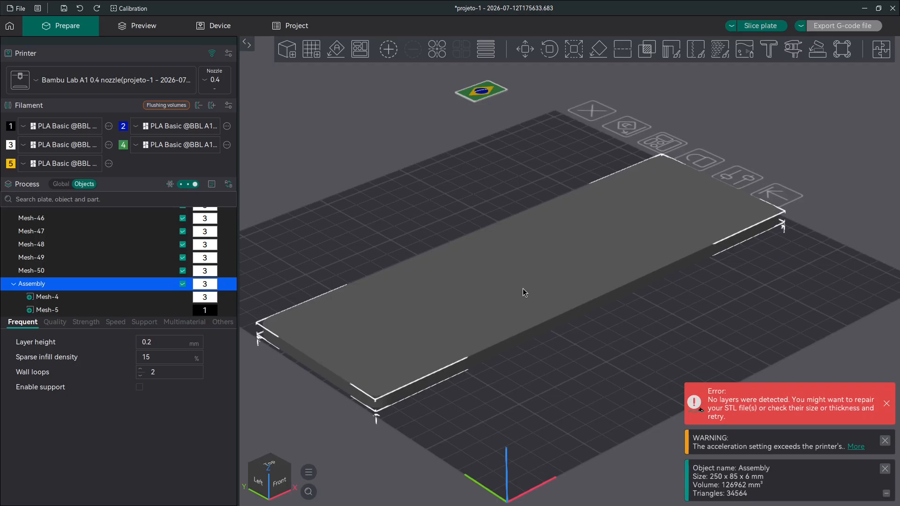
key("Escape")
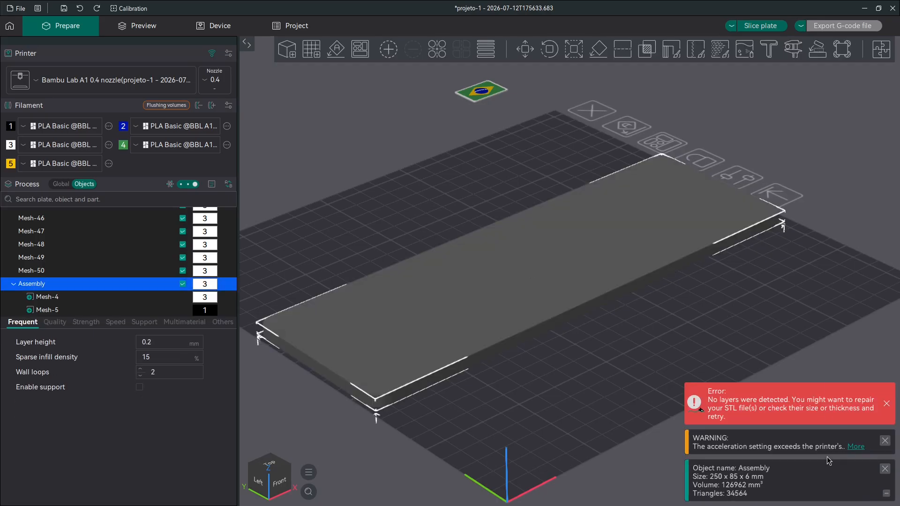
left_click(887, 404)
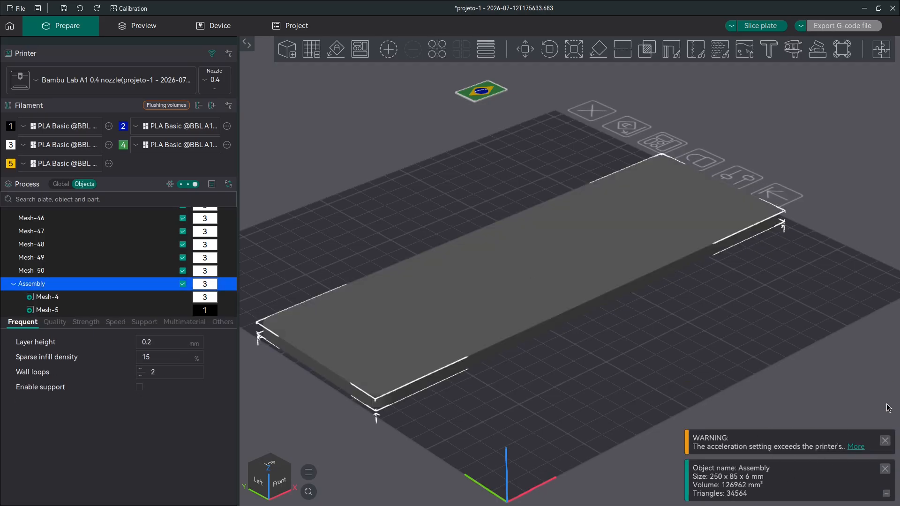
left_click(618, 353)
left_click(510, 313)
left_click(575, 350)
left_click(513, 293)
scroll(521, 302, "down", 1)
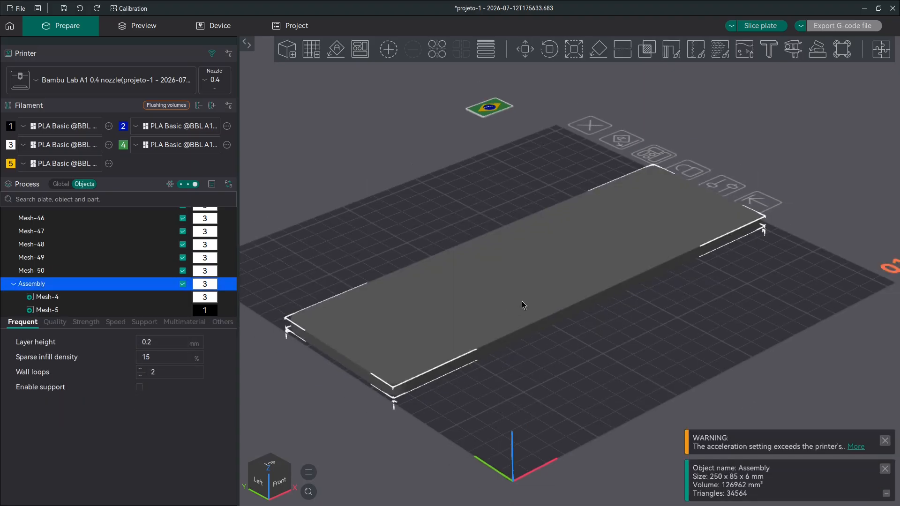
key("m")
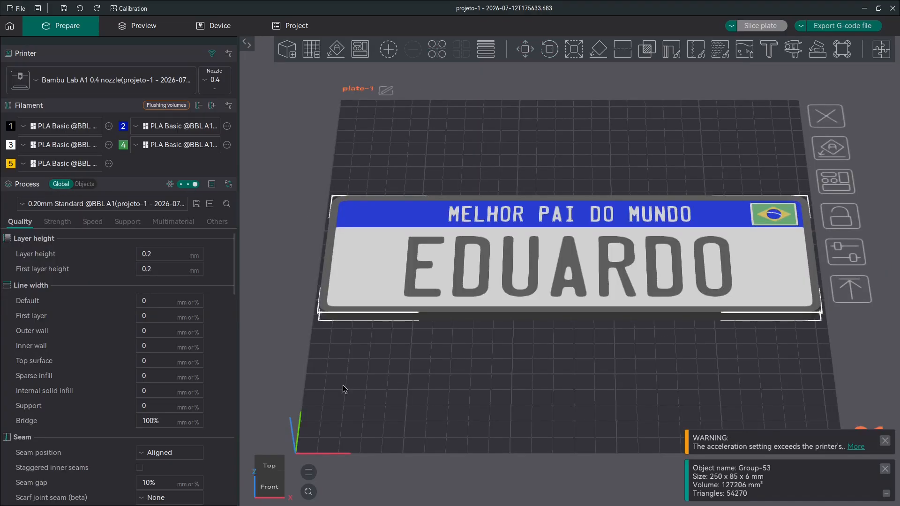
left_click(545, 380)
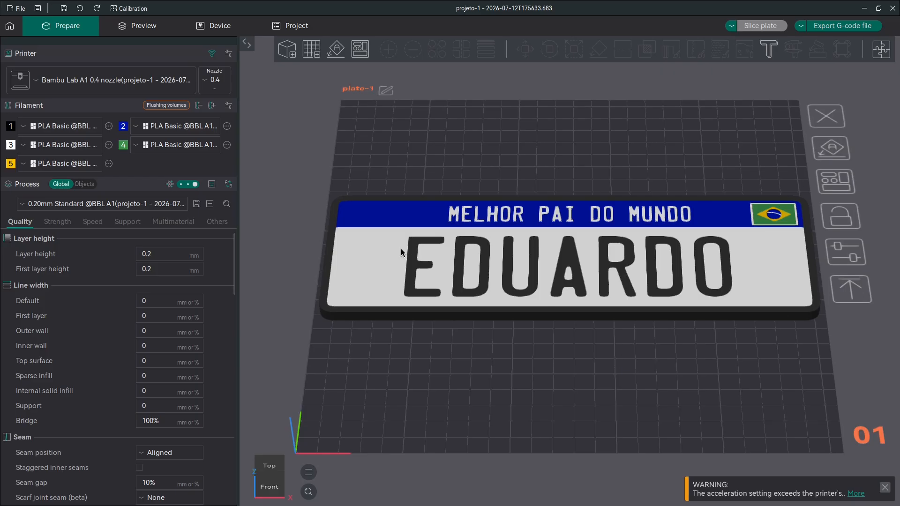
left_click(592, 252)
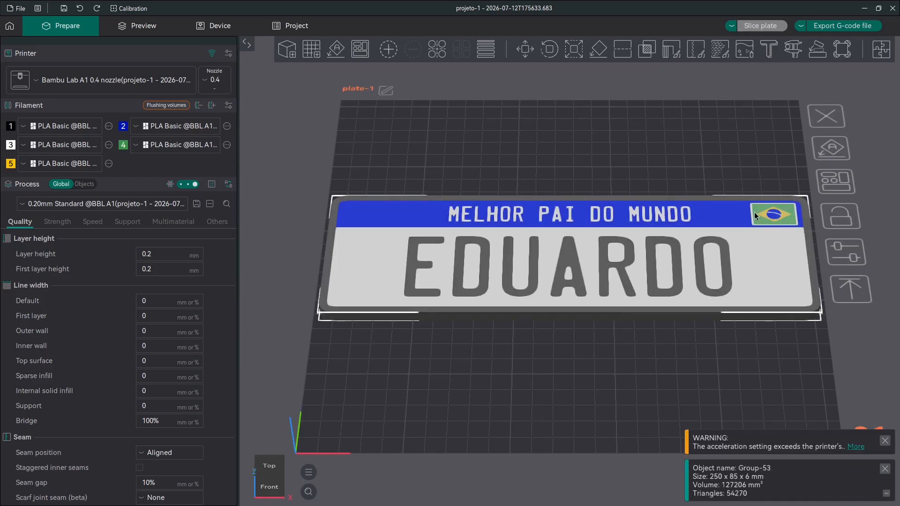
left_click(642, 355)
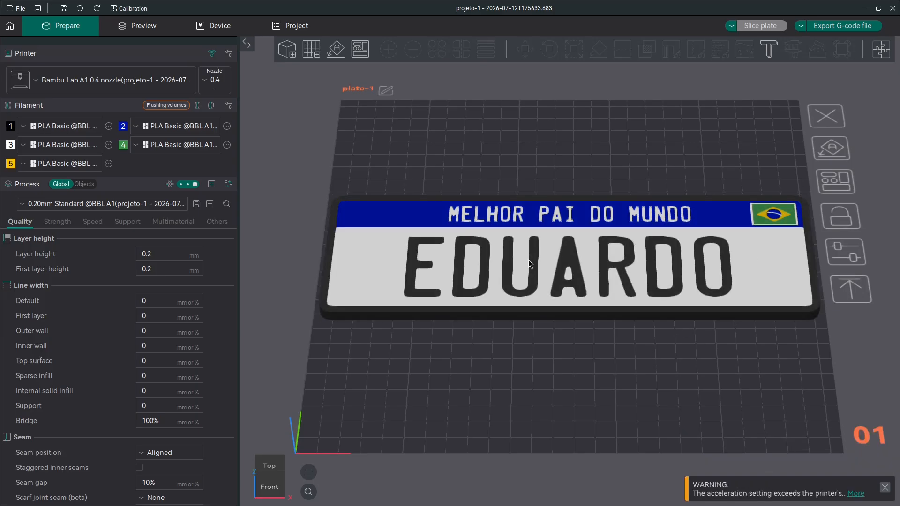
left_click_drag(653, 343, 632, 322)
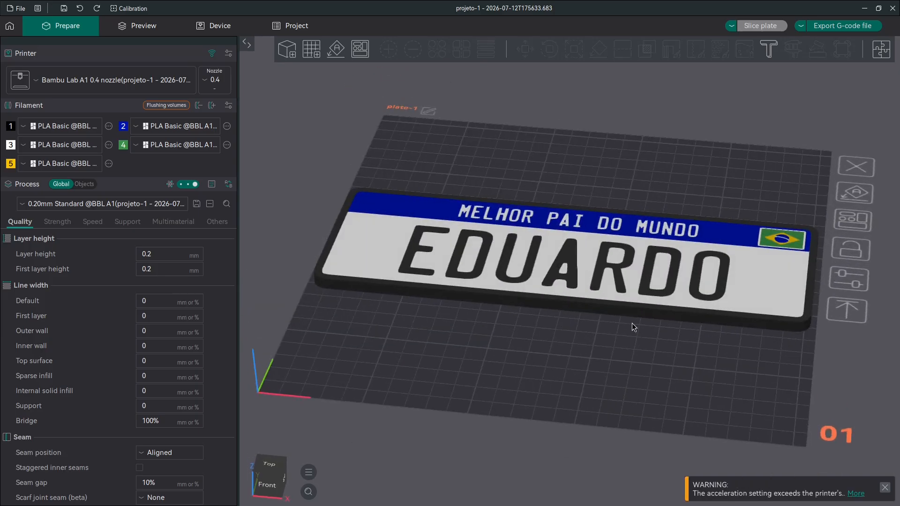
- Split the licence plate group into individual objects and disable Auto-Drop so the parts keep their Z positions
left_click(561, 240)
right_click(562, 240)
mouse_move(586, 222)
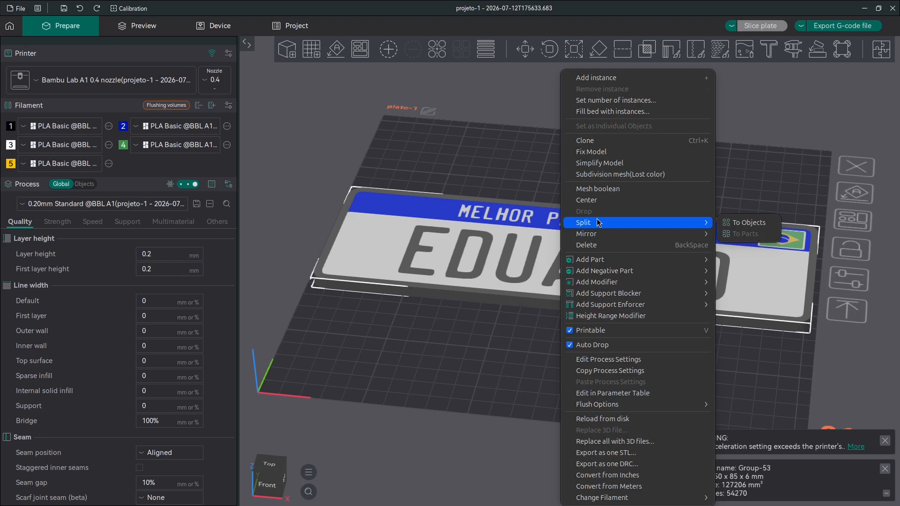
left_click(747, 223)
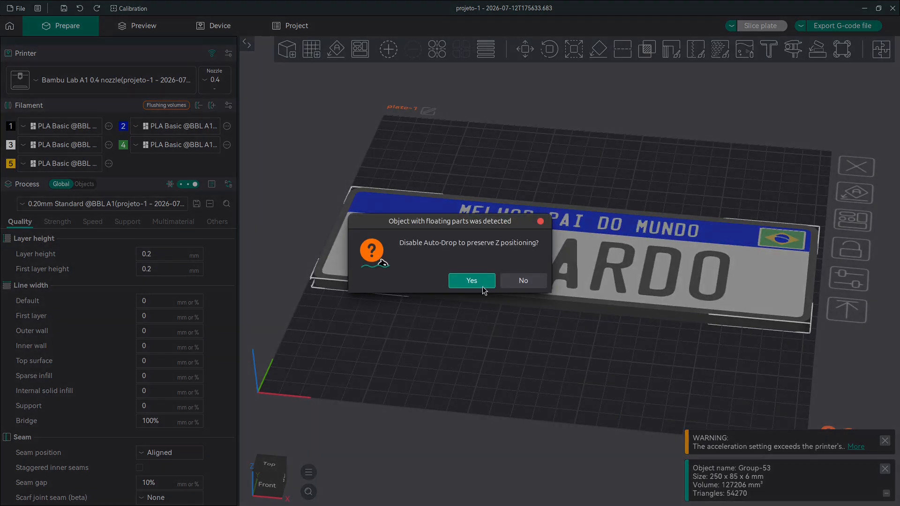
left_click(472, 280)
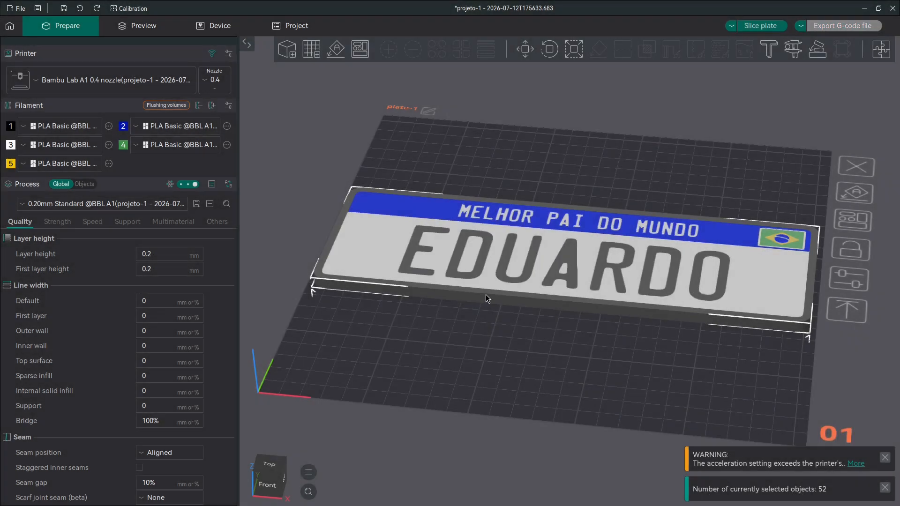
scroll(410, 205, "down", 2)
left_click_drag(410, 205, 347, 200)
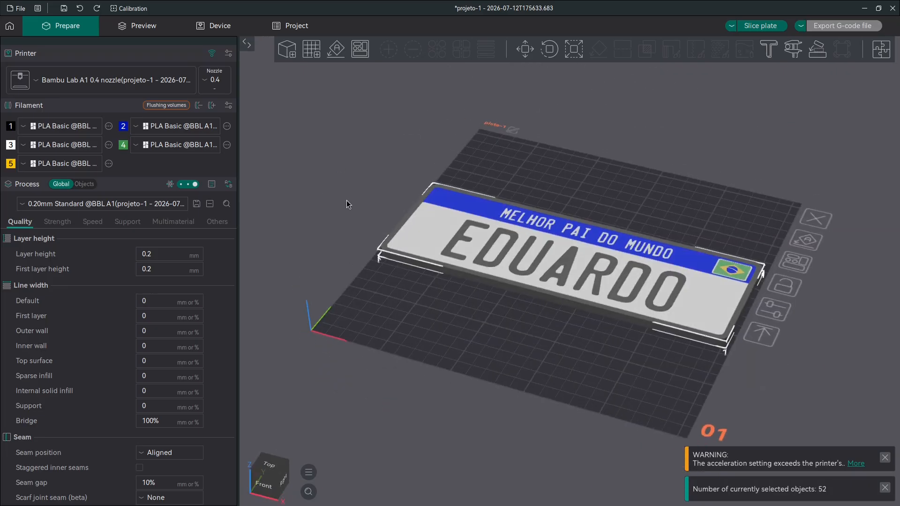
left_click_drag(707, 379, 706, 377, "shift")
scroll(705, 313, "up", 2)
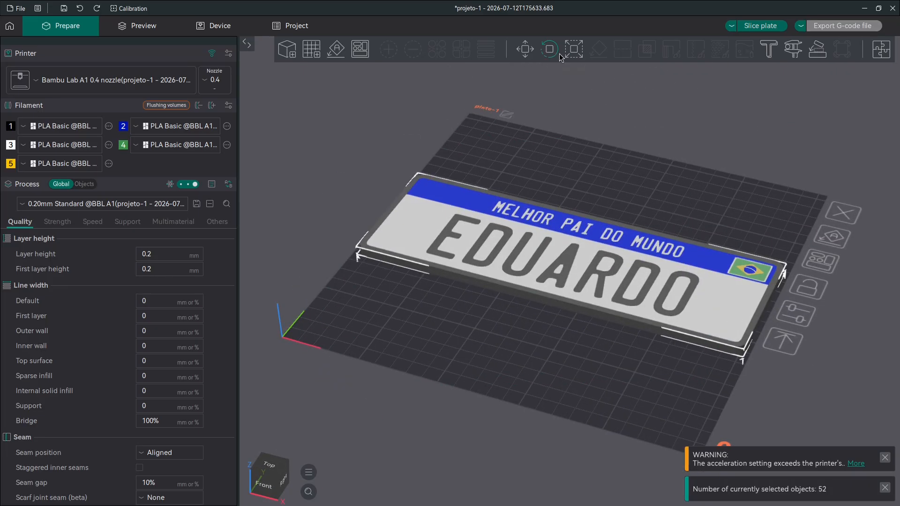
left_click(528, 53)
mouse_move(778, 313)
left_mouse_down()
mouse_move(670, 282)
mouse_move(775, 316)
left_mouse_up()
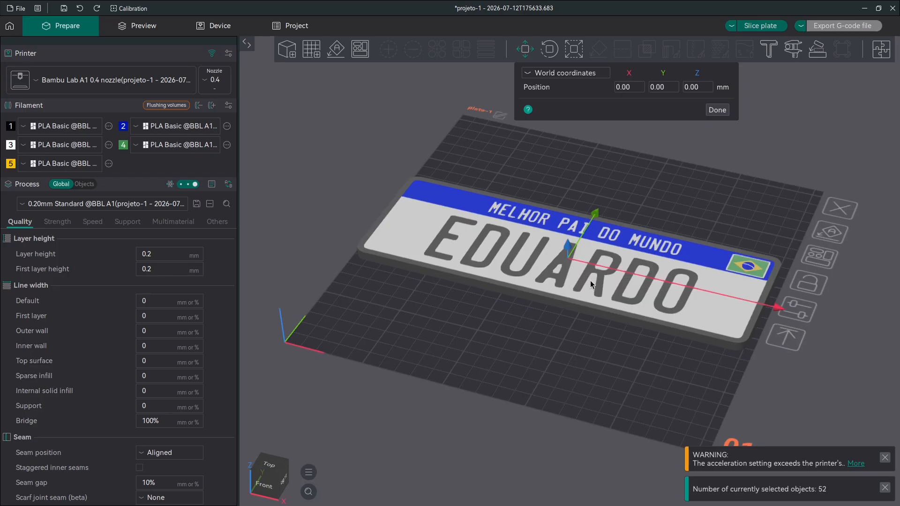
left_click(526, 315)
left_click(522, 277)
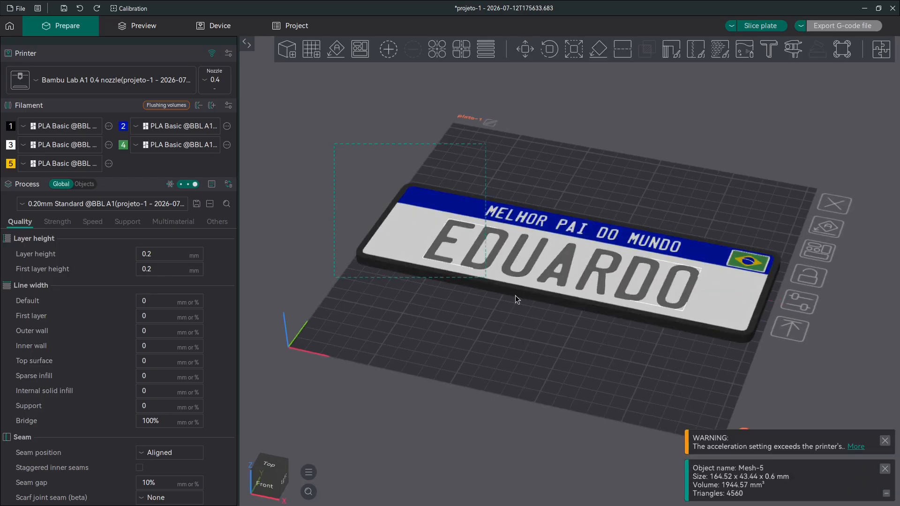
- Select the licence plate's parts without the flag and move them along the X axis, away from the flag
left_click_drag(695, 370, 701, 372, "shift")
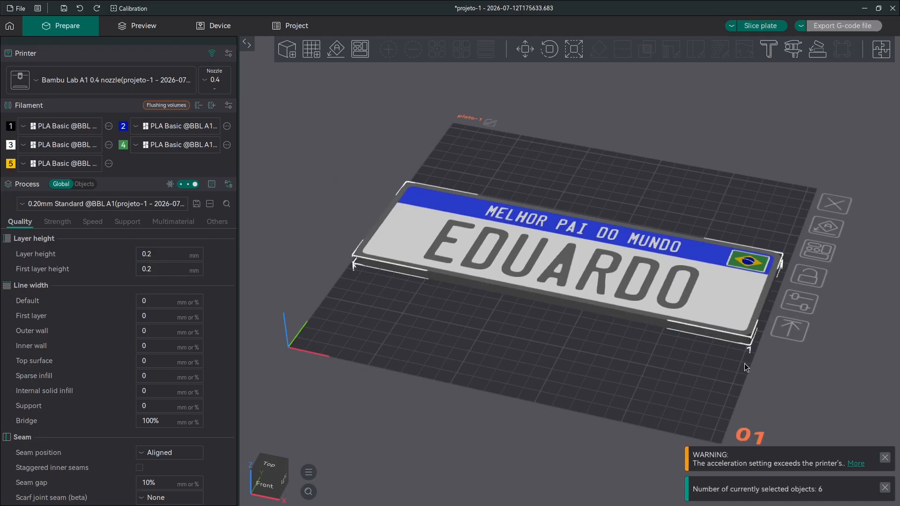
left_click(524, 55)
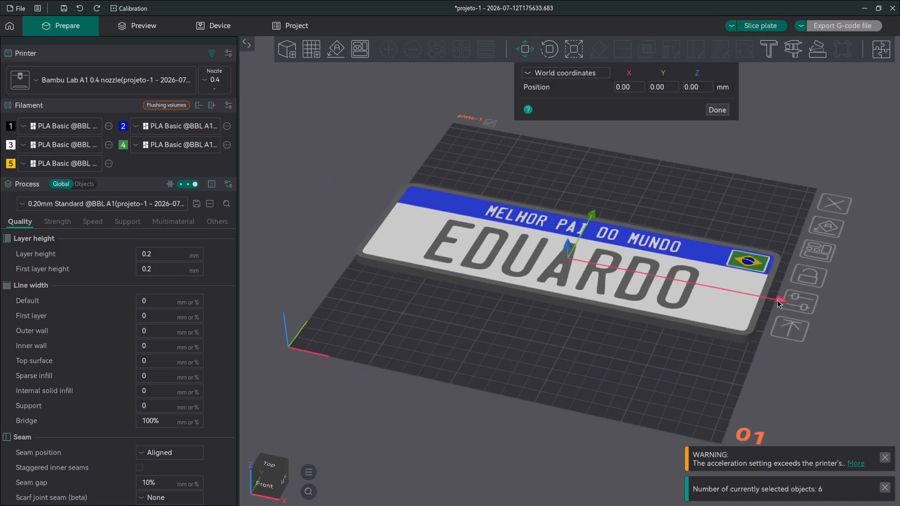
left_click_drag(779, 304, 515, 266)
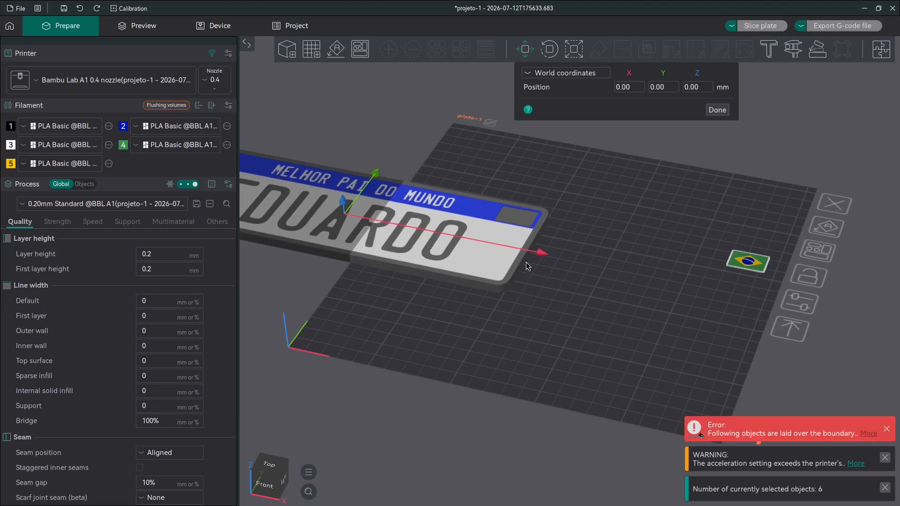
scroll(563, 274, "down", 5)
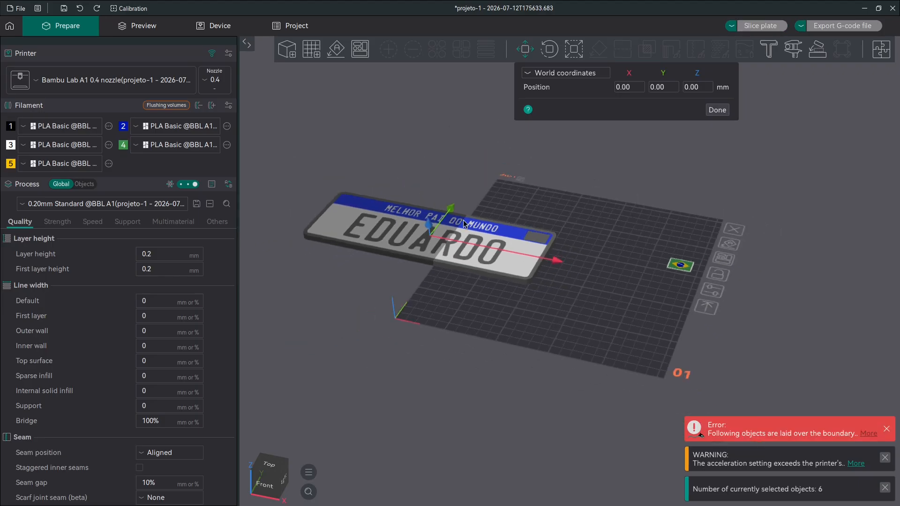
scroll(367, 249, "up", 5)
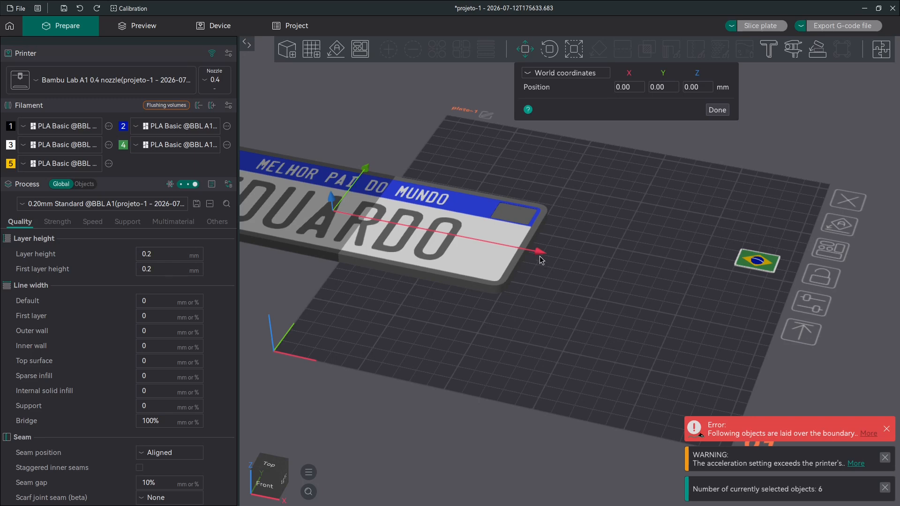
scroll(539, 256, "down", 5)
left_click(544, 319)
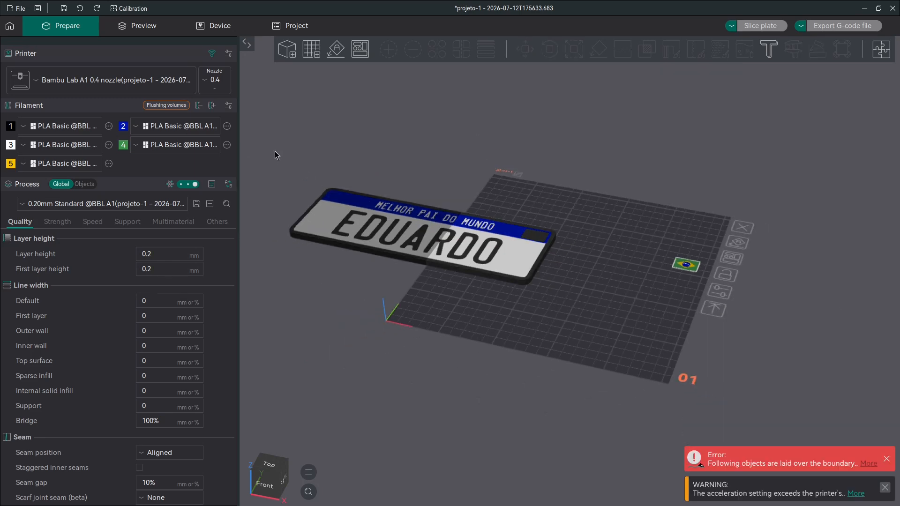
- Select all parts of the flagless plate and assemble them into one object
left_click_drag(534, 334, 536, 334)
right_click(404, 231)
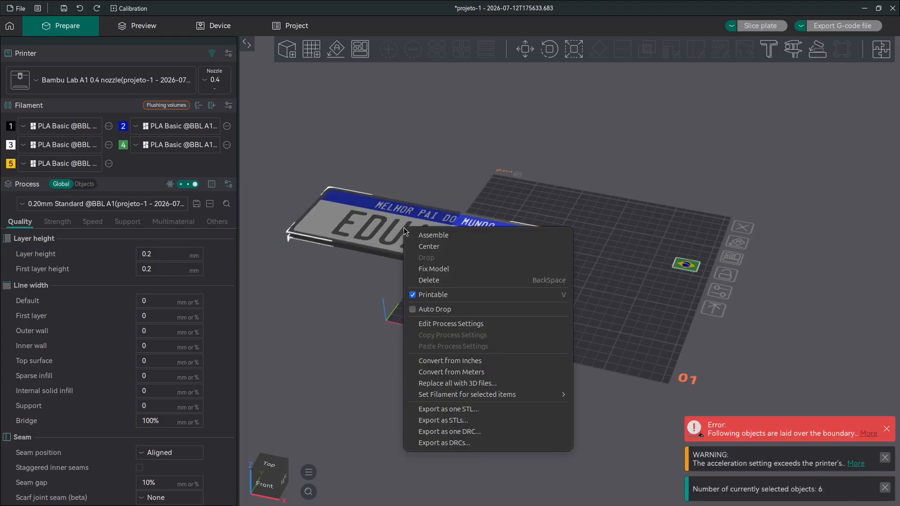
left_click(426, 237)
- Select the flag's parts left on the print bed and assemble them into one object
scroll(696, 243, "up", 3)
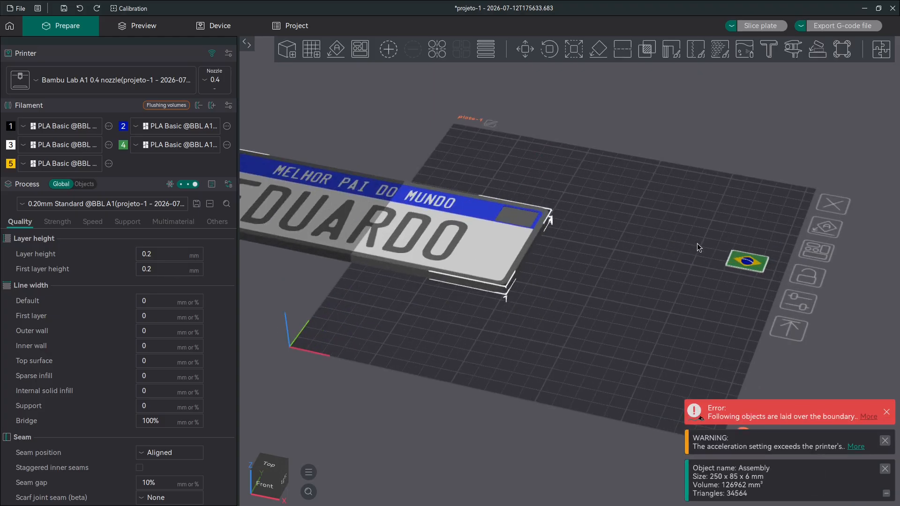
right_click_drag(679, 263, 530, 262)
mouse_move(565, 242)
left_mouse_down()
mouse_move(604, 266)
mouse_move(472, 227)
mouse_move(565, 246)
mouse_move(557, 227)
left_mouse_up()
left_click_drag(674, 316, 674, 316, "shift")
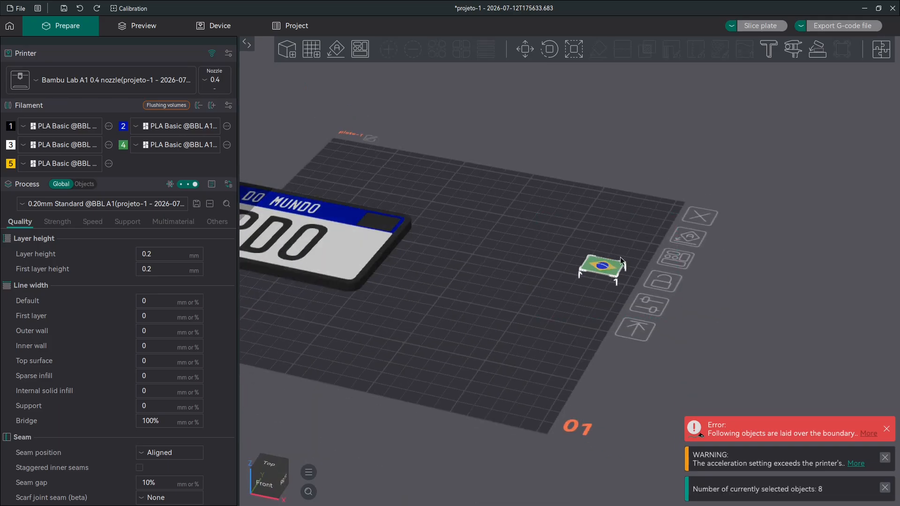
right_click(604, 263)
left_click(643, 274)
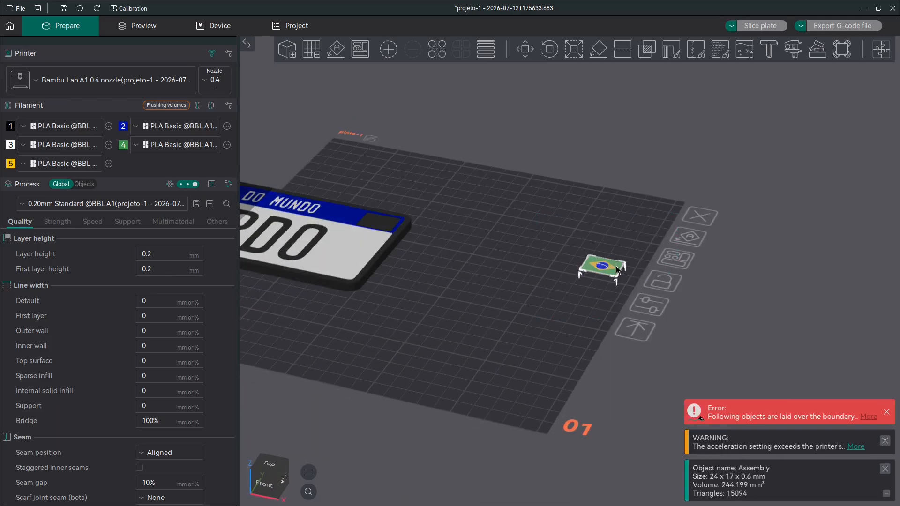
- Move the assembled flag along the Y axis toward the back of the print bed, to about Y 229 mm
right_click_drag(617, 267, 582, 310)
left_click(529, 48)
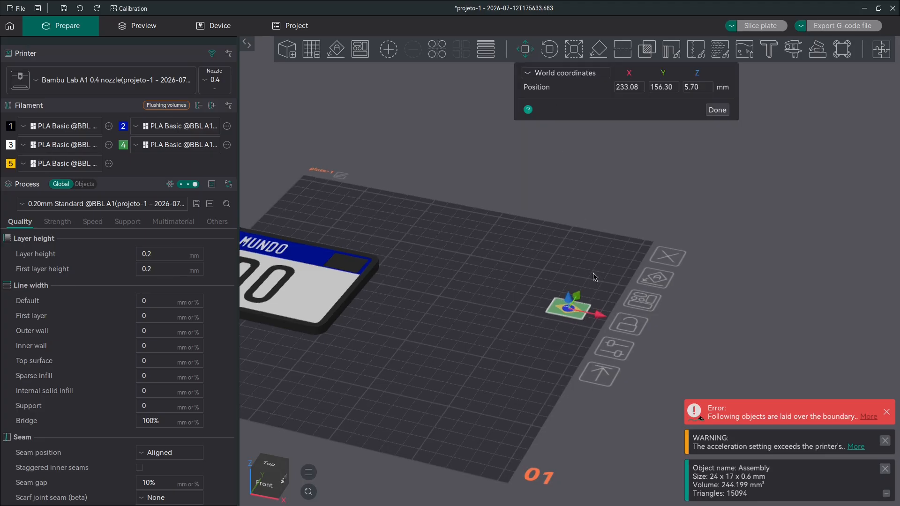
right_click_drag(593, 273, 550, 308)
left_click_drag(544, 319, 634, 191)
scroll(538, 365, "up", 2)
- Select the tiny loose pieces the flag left behind, and undo the flag's move along the Y axis
scroll(538, 365, "up", 8)
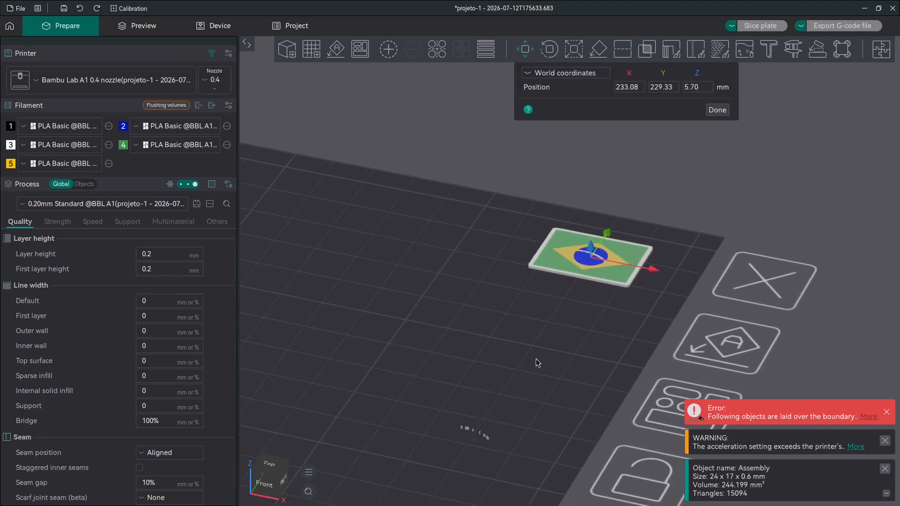
scroll(486, 419, "up", 8)
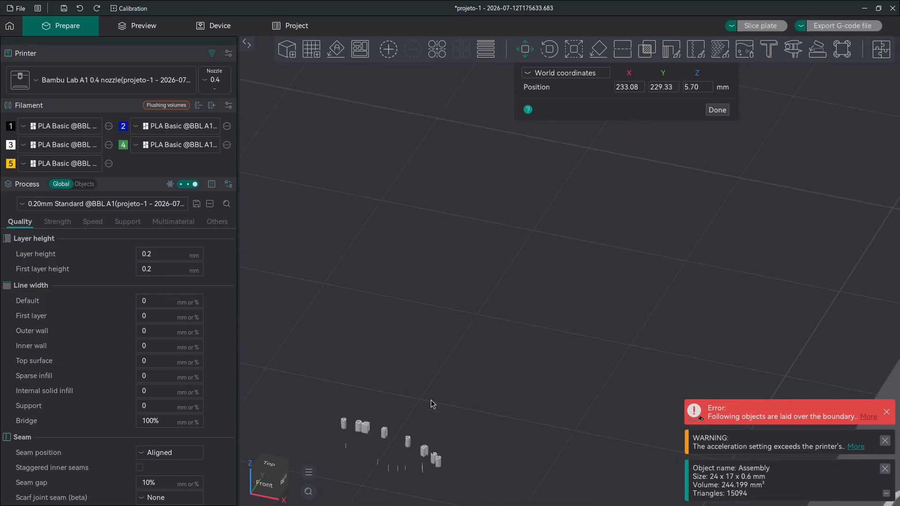
left_click(438, 351)
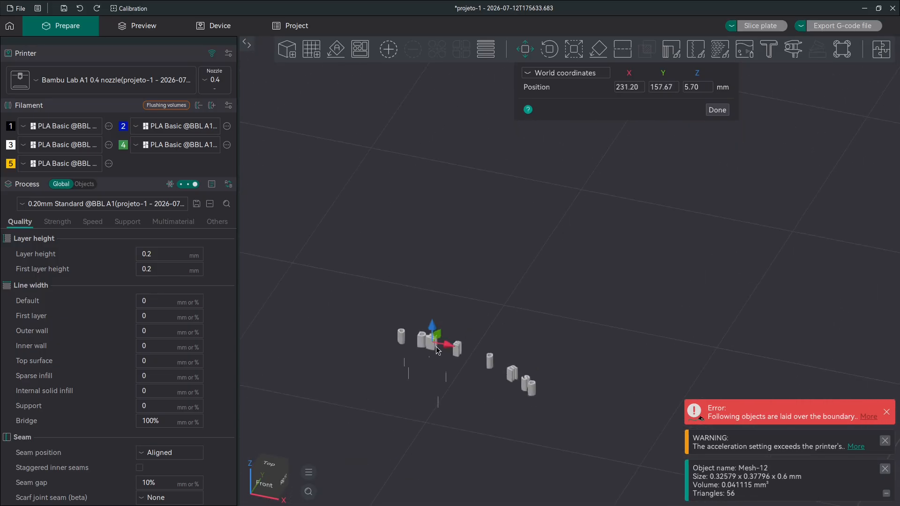
mouse_move(408, 335)
left_mouse_down()
mouse_move(423, 358)
mouse_move(405, 333)
left_mouse_up()
left_click_drag(364, 294, 572, 460, "shift")
scroll(430, 364, "down", 12)
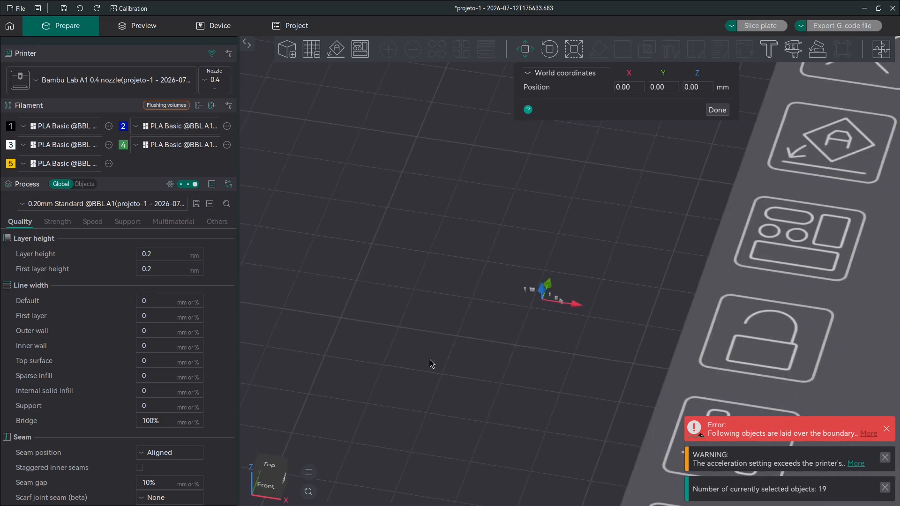
key("ctrl+z")
- Select the assembled flag together with its small loose pieces
scroll(506, 349, "up", 7)
scroll(452, 265, "down", 2)
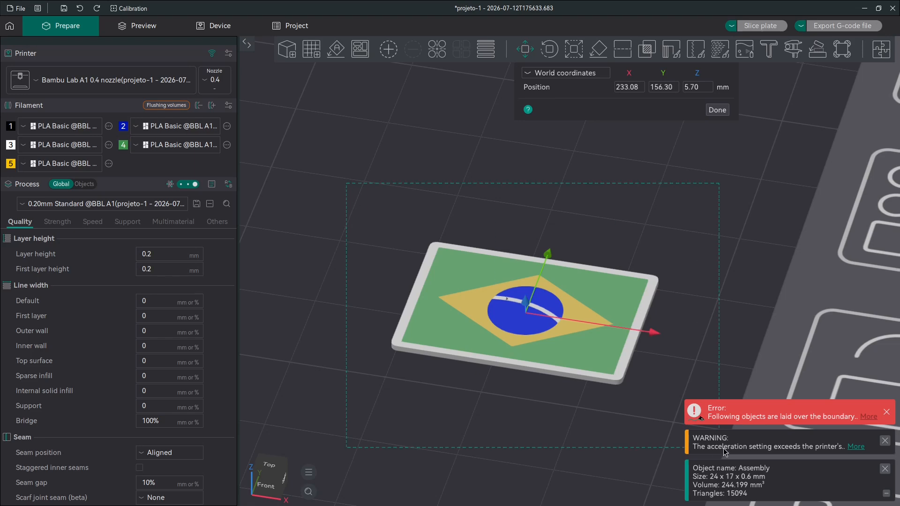
left_click_drag(723, 449, 722, 447, "shift")
scroll(694, 300, "down", 10)
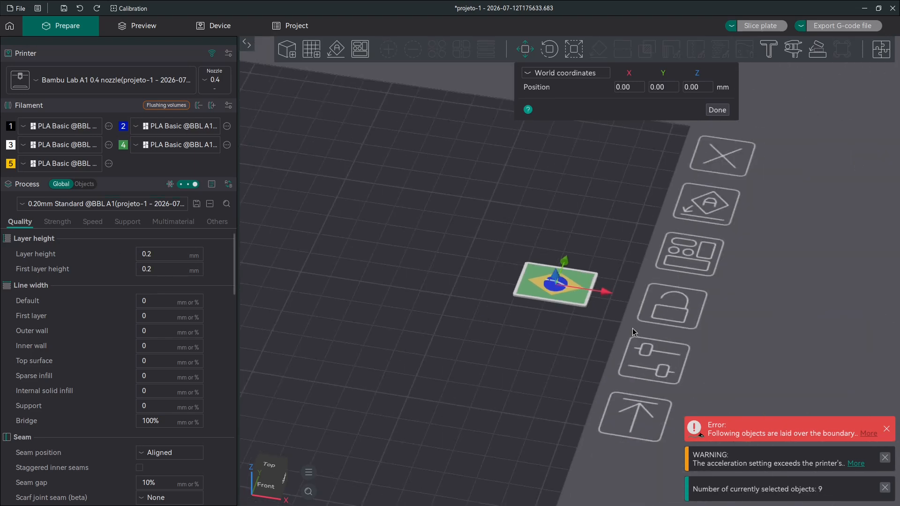
right_click_drag(597, 365, 606, 365)
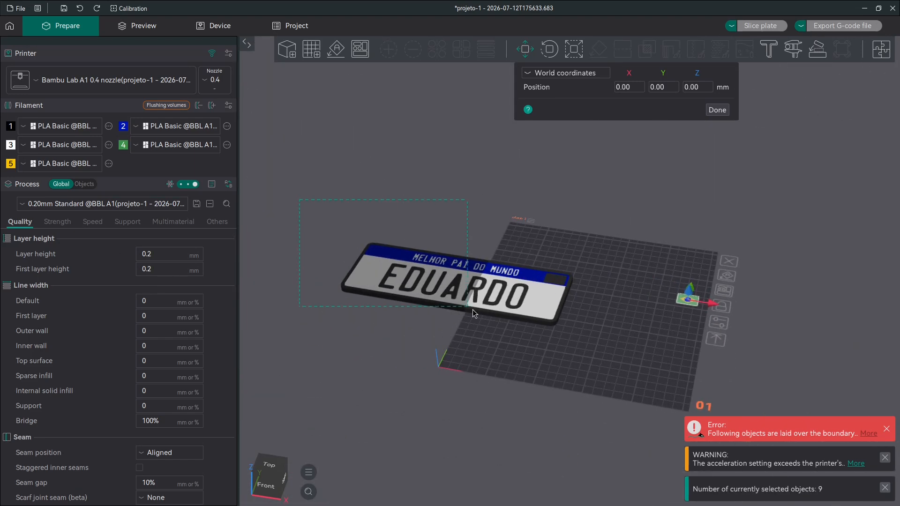
- Select the assembled plate, move it along the X axis completely off the print bed, and deselect it
left_click_drag(473, 313, 472, 313, "shift")
left_click_drag(580, 307, 471, 303)
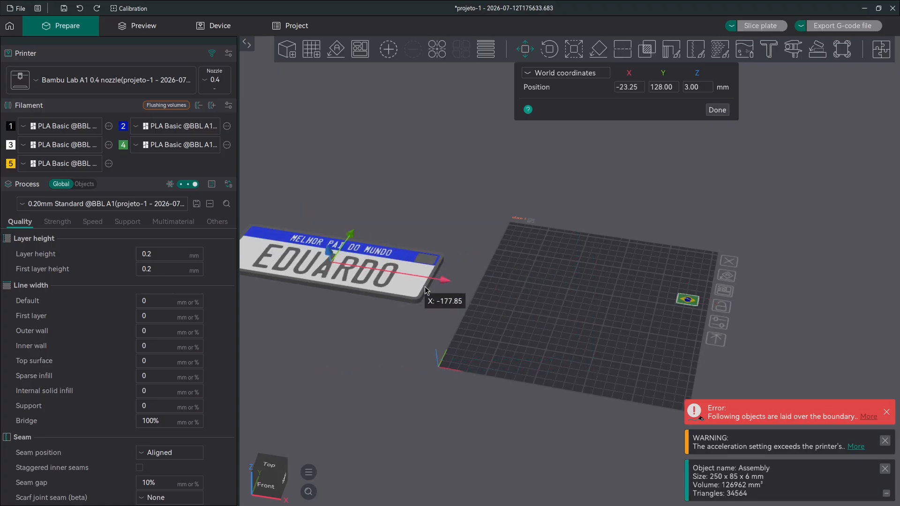
left_click(773, 302)
- Look through the object list to compare the flag assembly's parts with the meshes outside it
scroll(808, 296, "up", 5)
right_click_drag(808, 297, 414, 269)
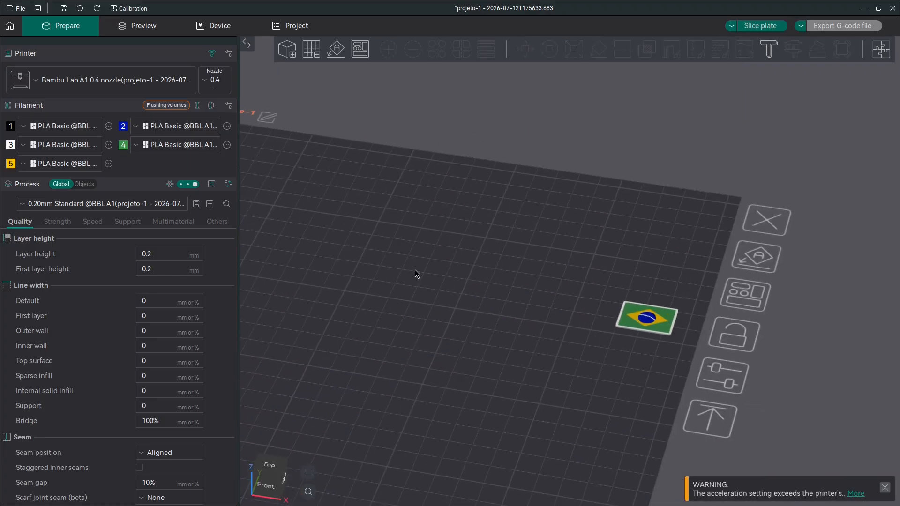
left_click(83, 186)
scroll(28, 228, "down", 10)
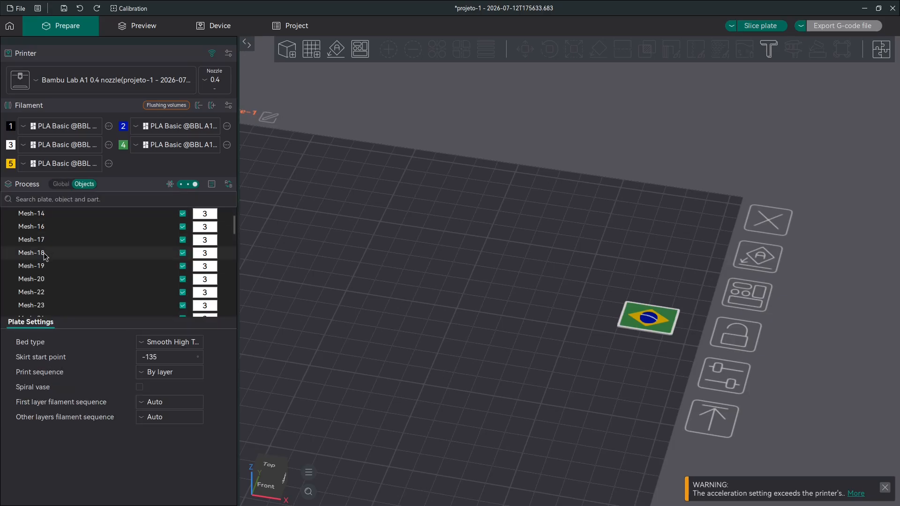
scroll(140, 305, "down", 5)
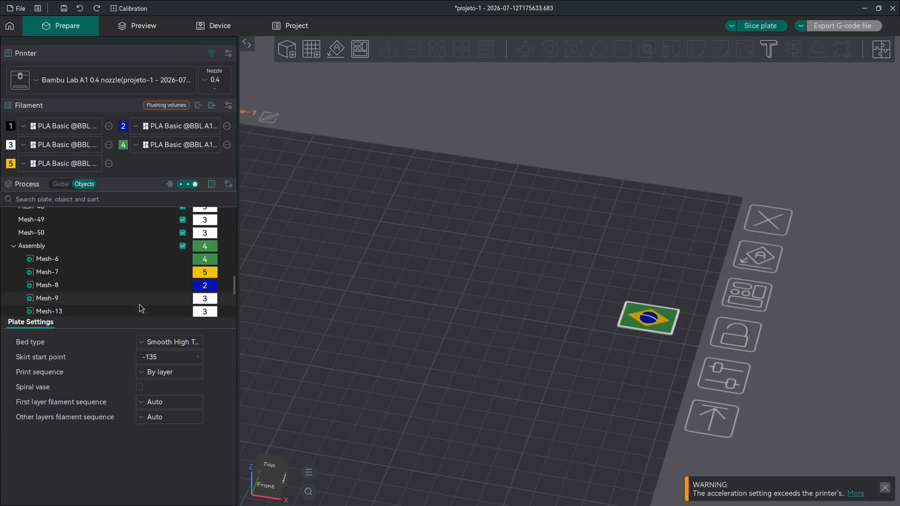
scroll(70, 254, "up", 2)
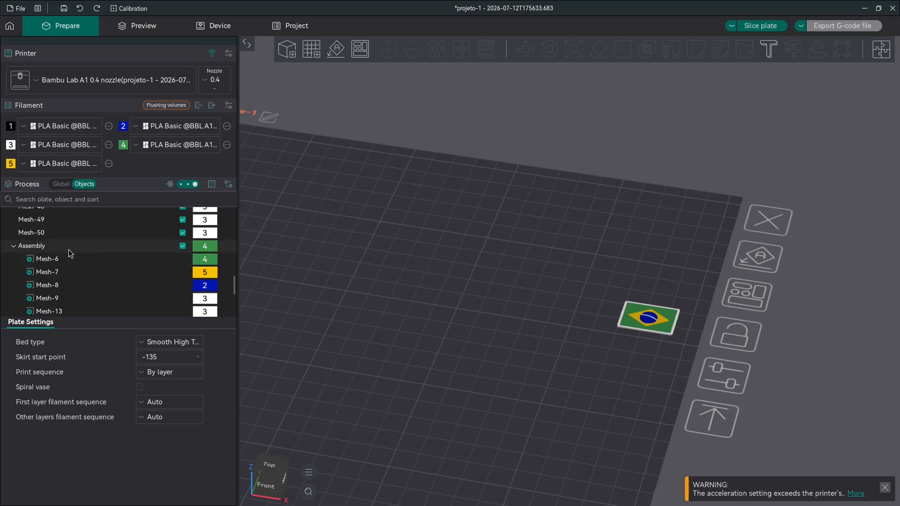
left_click(33, 246)
scroll(55, 257, "down", 4)
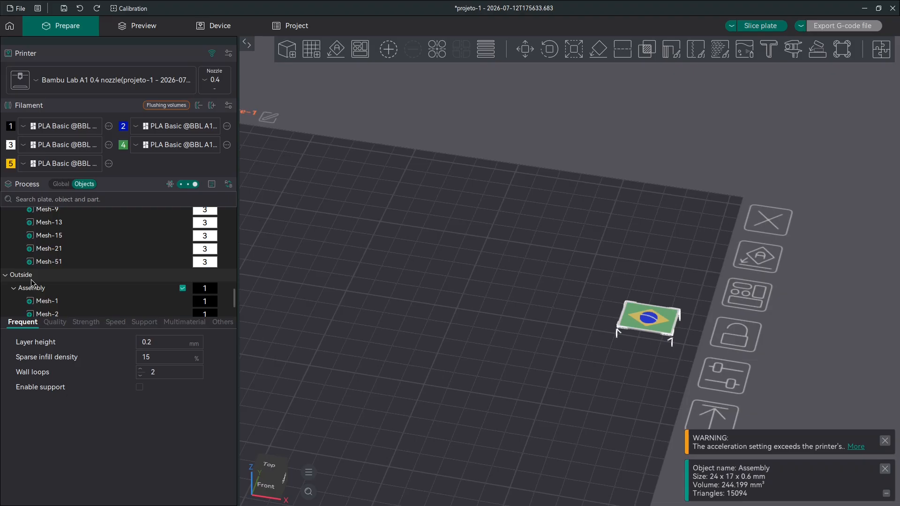
scroll(60, 277, "up", 4)
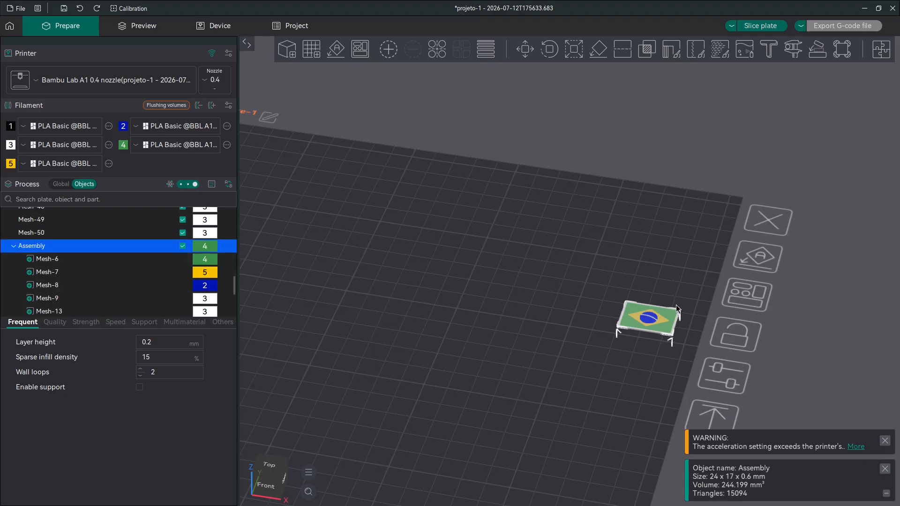
- Split the flag assembly back into individual objects
right_click(644, 324)
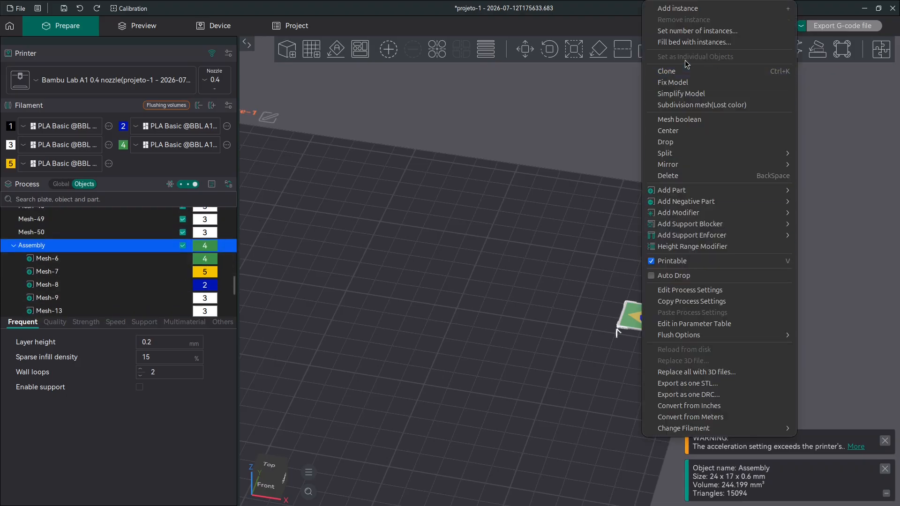
mouse_move(698, 157)
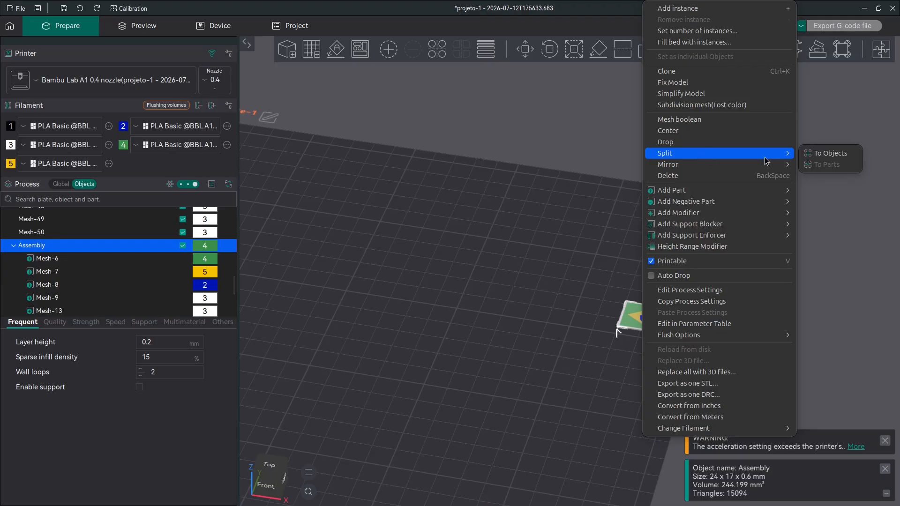
left_click(824, 153)
scroll(46, 234, "up", 2)
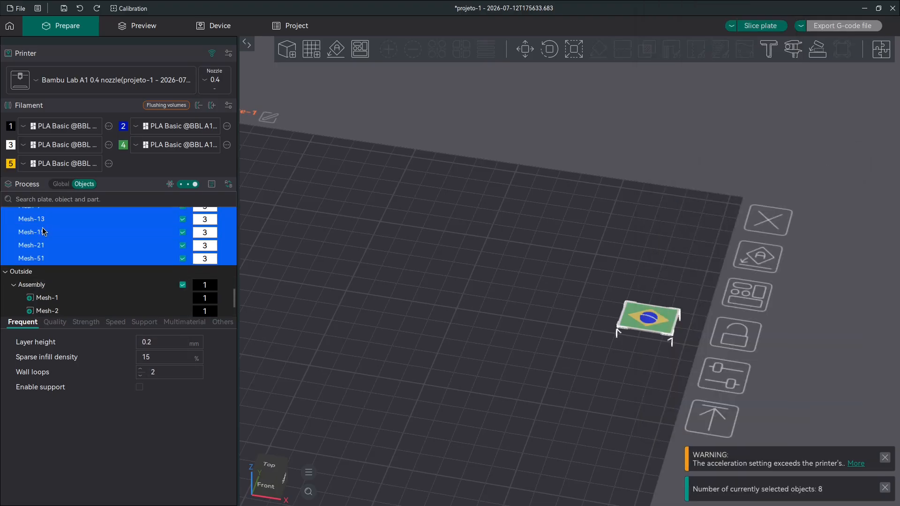
- Select all the flag's individual meshes on the bed and assemble them into one object
double_click(43, 260)
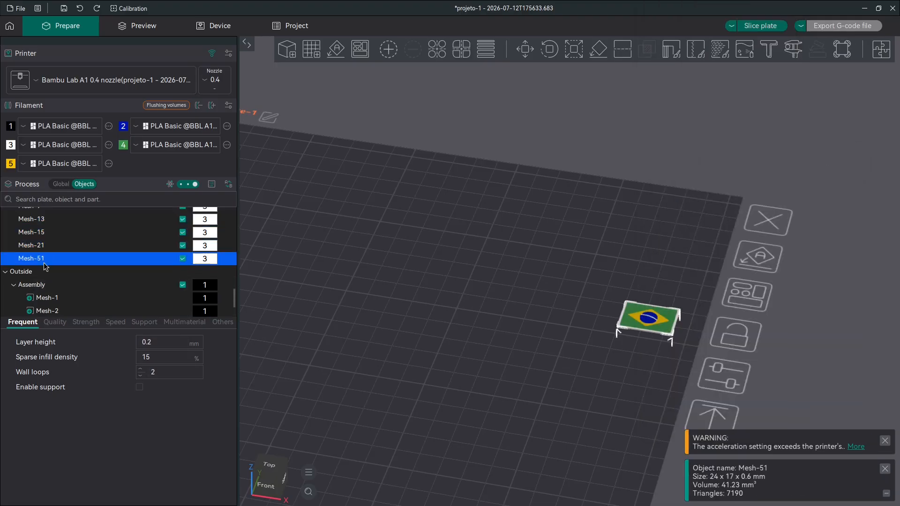
left_click(88, 272)
left_click(70, 259)
scroll(70, 261, "up", 12)
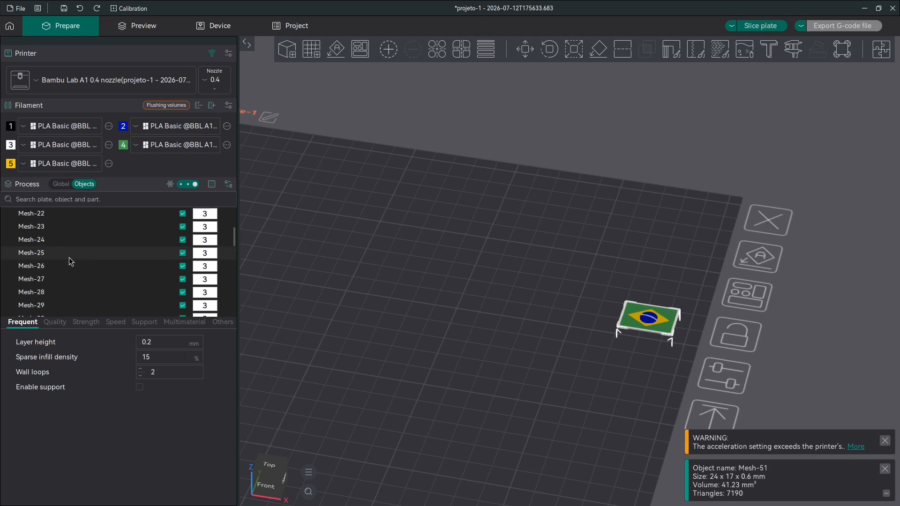
key("ctrl+a")
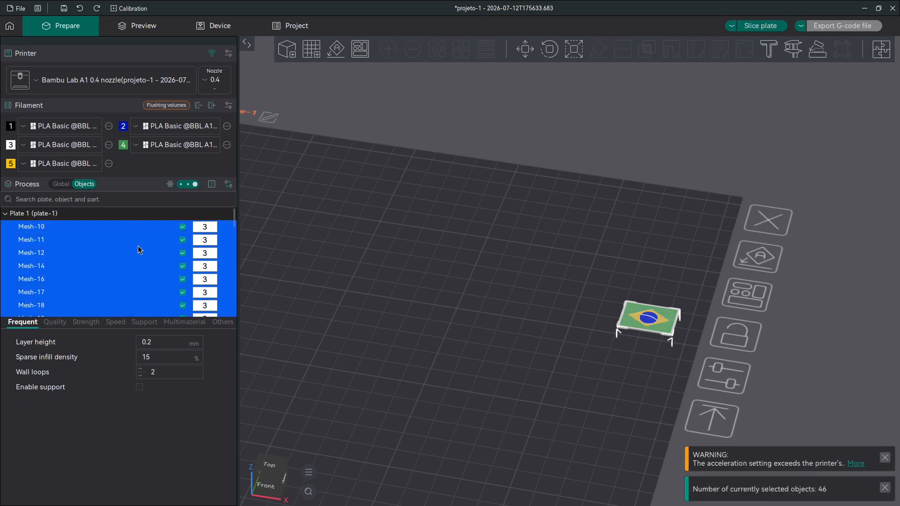
right_click(645, 315)
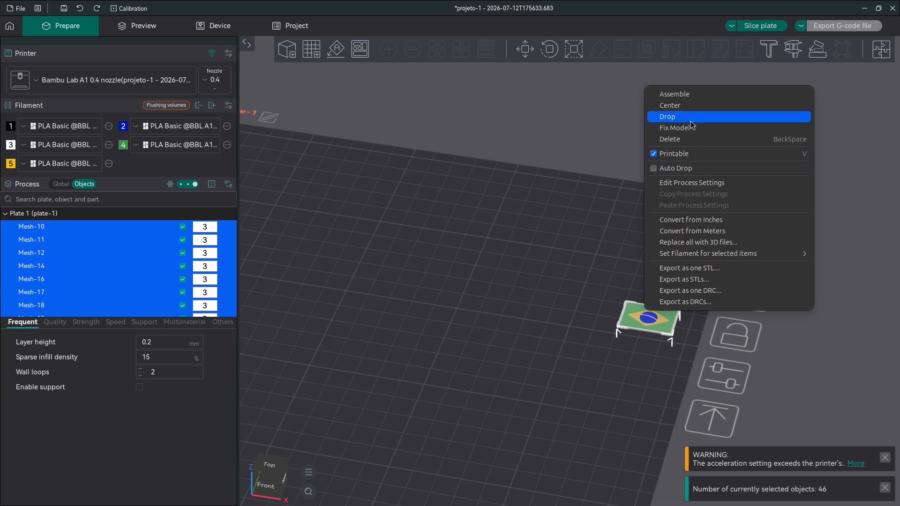
left_click(683, 95)
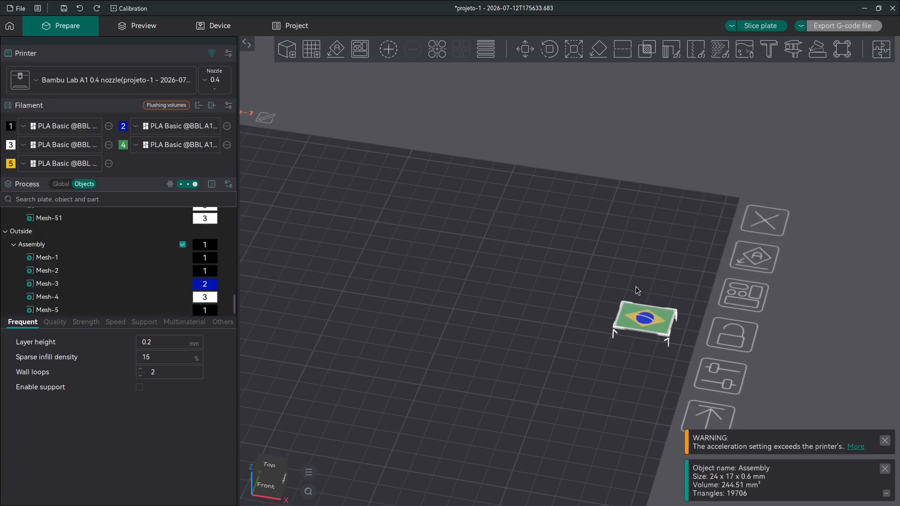
- Move the assembled flag along the Y axis off the print bed to about Y 288.83 mm
scroll(617, 308, "down", 5)
left_click_drag(618, 310, 547, 352)
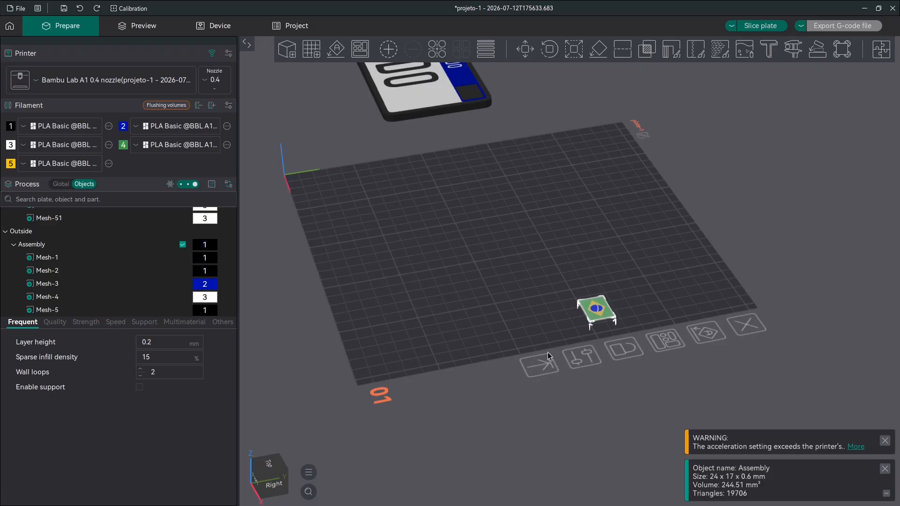
left_click(534, 56)
left_click_drag(618, 308, 851, 250)
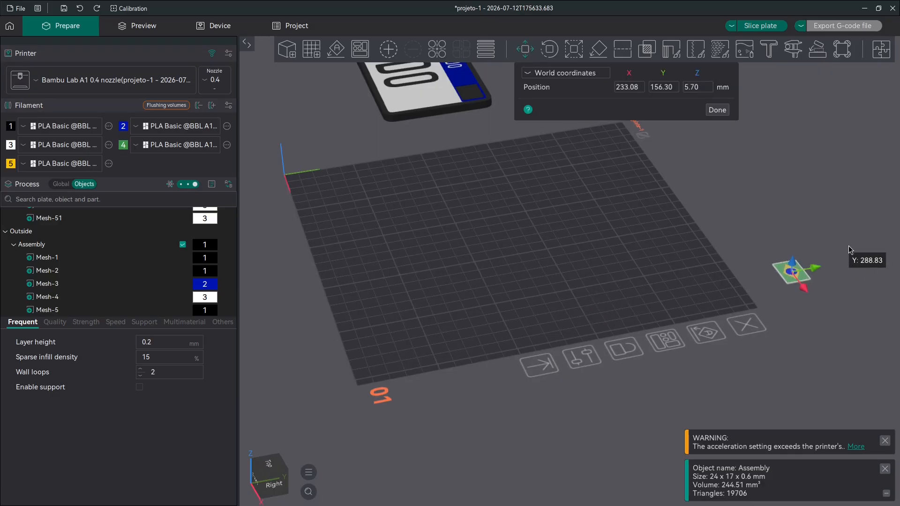
- Move the assembled plate along the X axis back onto the print bed at about X 127.34 mm and leave the Move tool
scroll(626, 331, "up", 10)
scroll(601, 384, "down", 12)
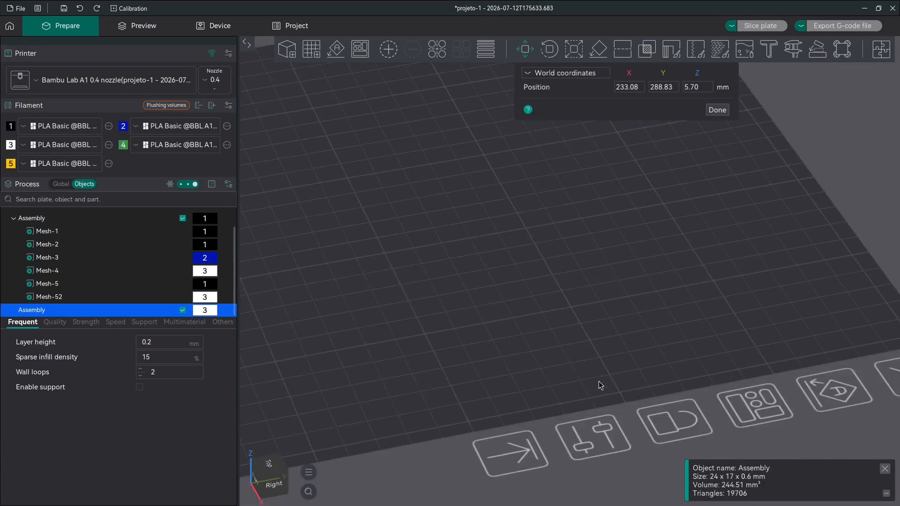
right_click_drag(453, 300, 560, 390)
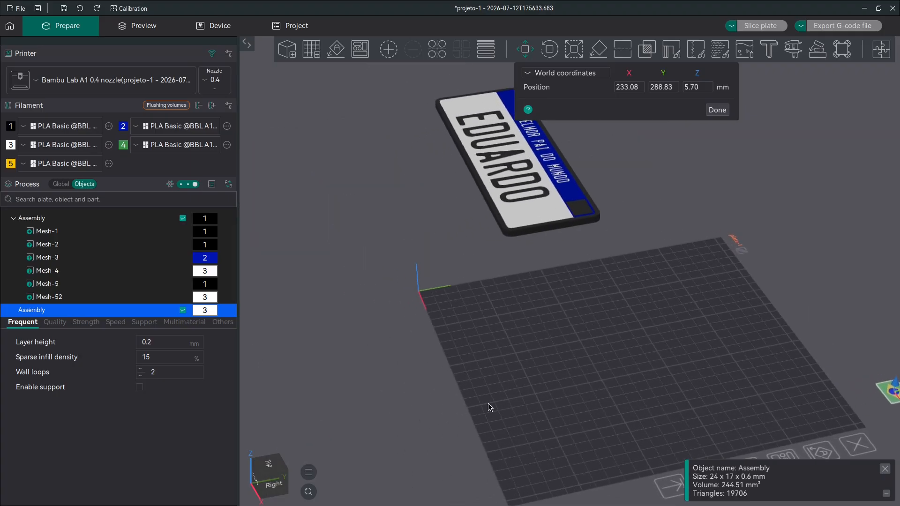
left_click_drag(488, 403, 516, 410)
scroll(553, 390, "down", 10)
mouse_move(369, 216)
left_mouse_down()
mouse_move(394, 243)
mouse_move(376, 223)
mouse_move(358, 227)
left_mouse_up()
left_click_drag(549, 377, 514, 381, "shift")
left_click_drag(516, 332, 705, 421)
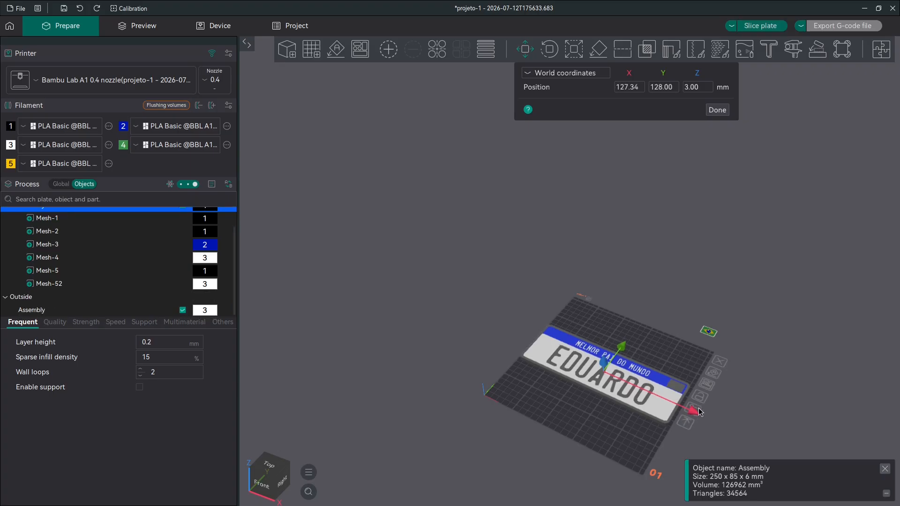
scroll(702, 443, "up", 2)
scroll(652, 327, "up", 5)
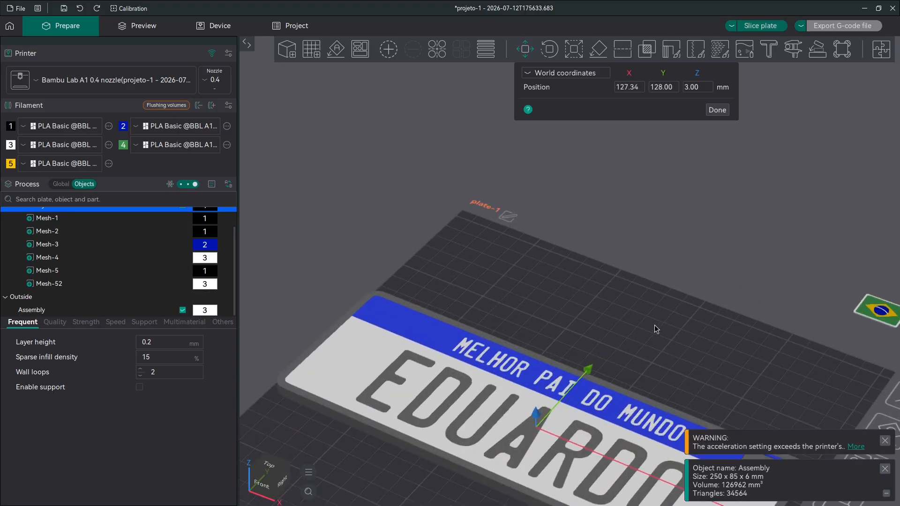
right_click_drag(620, 248, 642, 151)
mouse_move(497, 308)
left_mouse_down()
mouse_move(506, 307)
mouse_move(499, 291)
mouse_move(482, 302)
mouse_move(487, 316)
left_mouse_up()
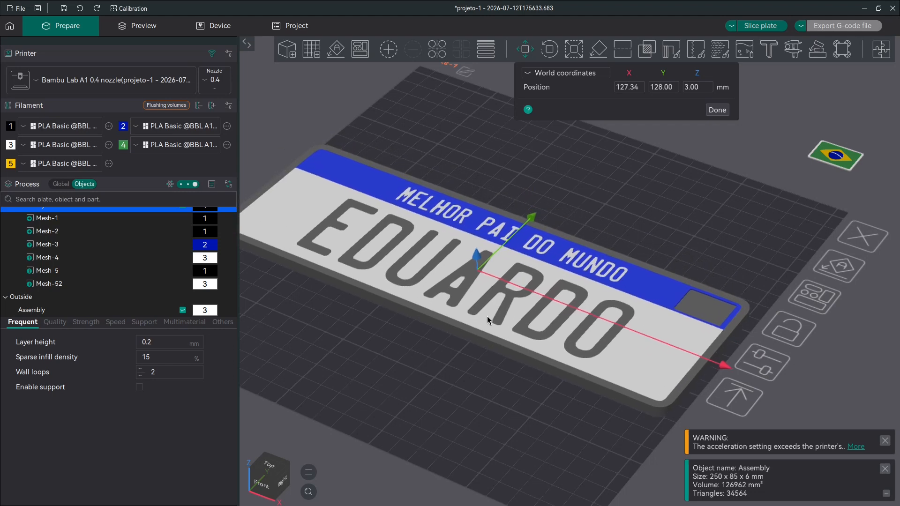
left_click_drag(428, 409, 526, 377, "shift")
key("1")
left_click(517, 336)
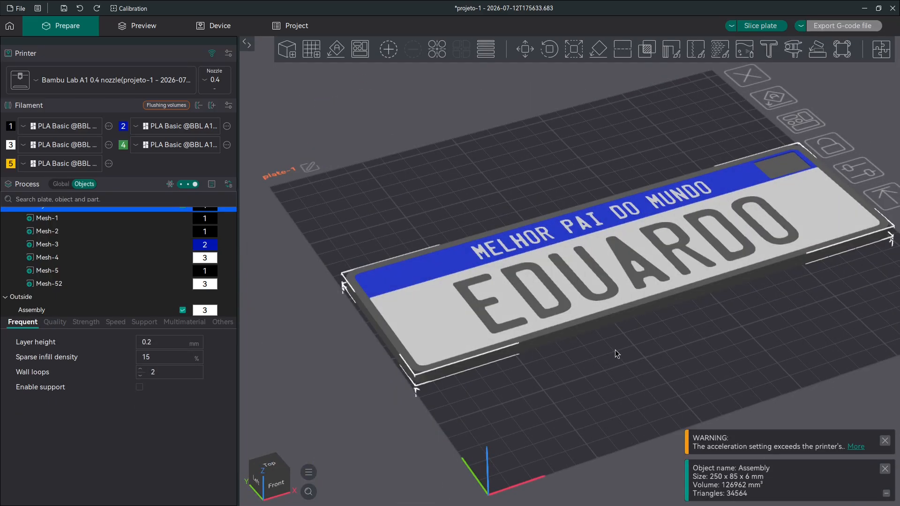
- Deselect the plate, slice the bed with it lying face up, and inspect the sliced lettering and surface
left_click_drag(615, 349, 649, 361)
scroll(708, 343, "up", 2)
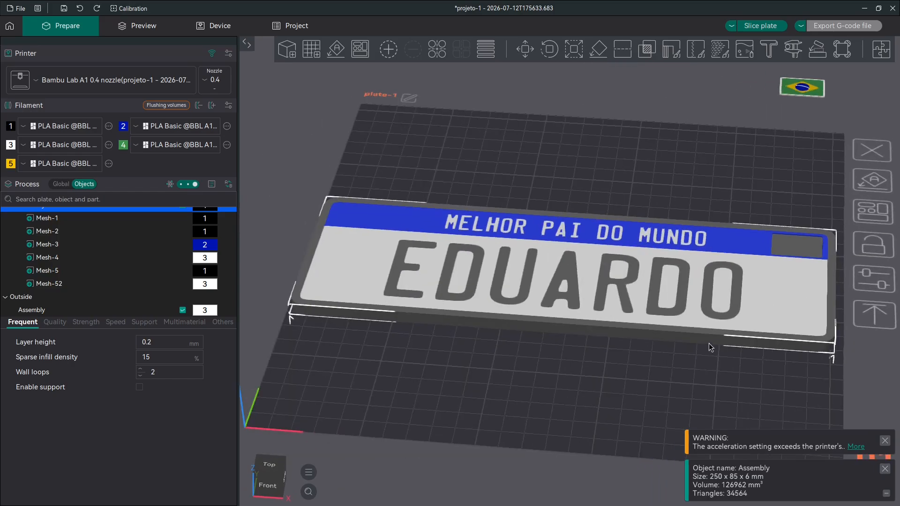
left_click_drag(708, 343, 621, 374)
left_click(566, 379)
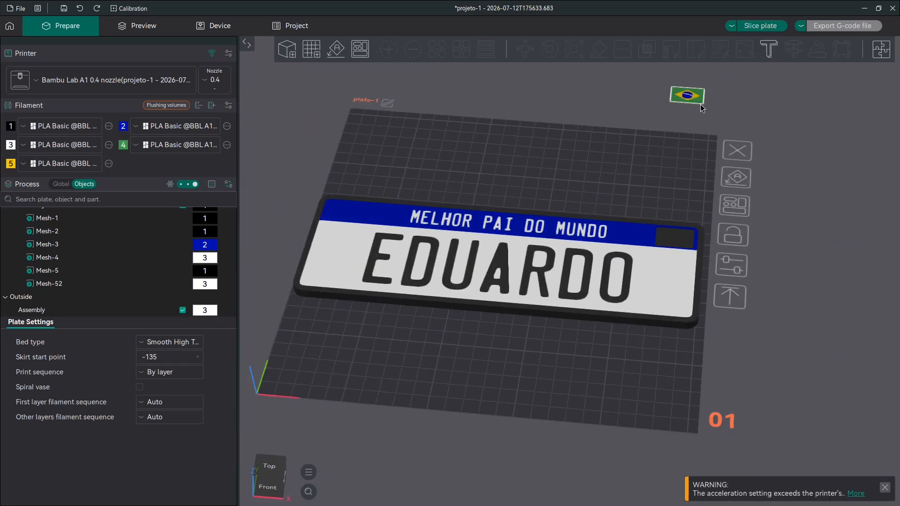
left_click(760, 27)
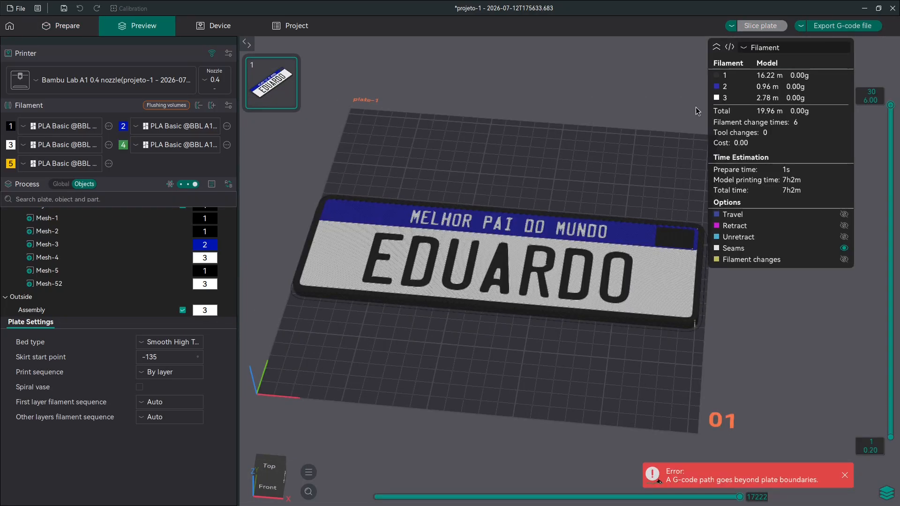
scroll(432, 330, "up", 3)
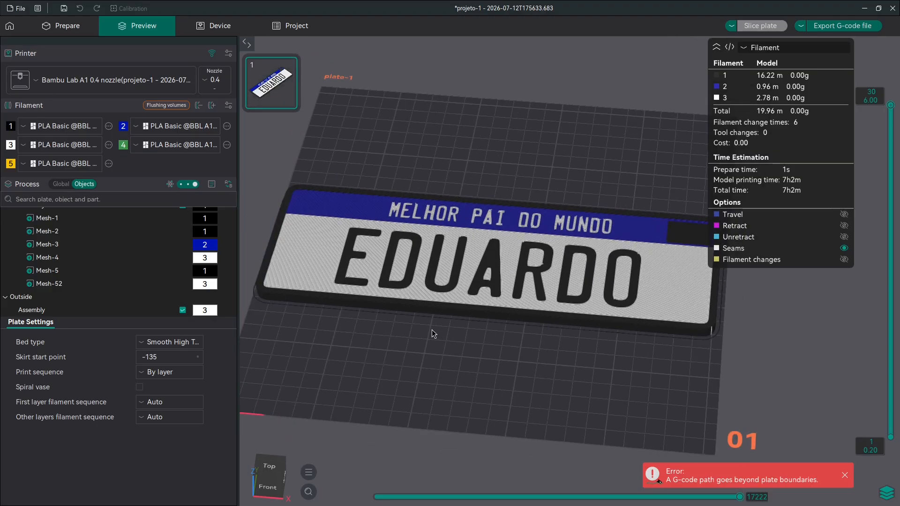
right_click_drag(480, 356, 516, 372)
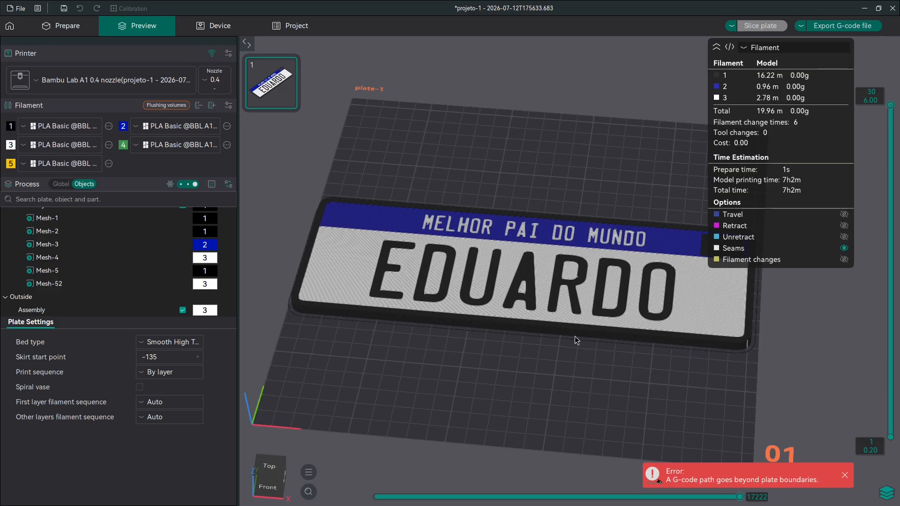
scroll(574, 336, "up", 10)
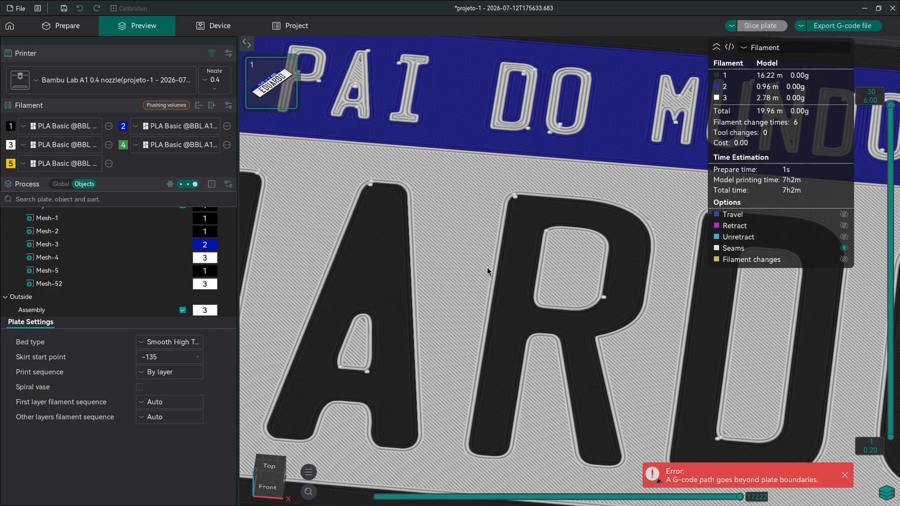
scroll(488, 268, "down", 10)
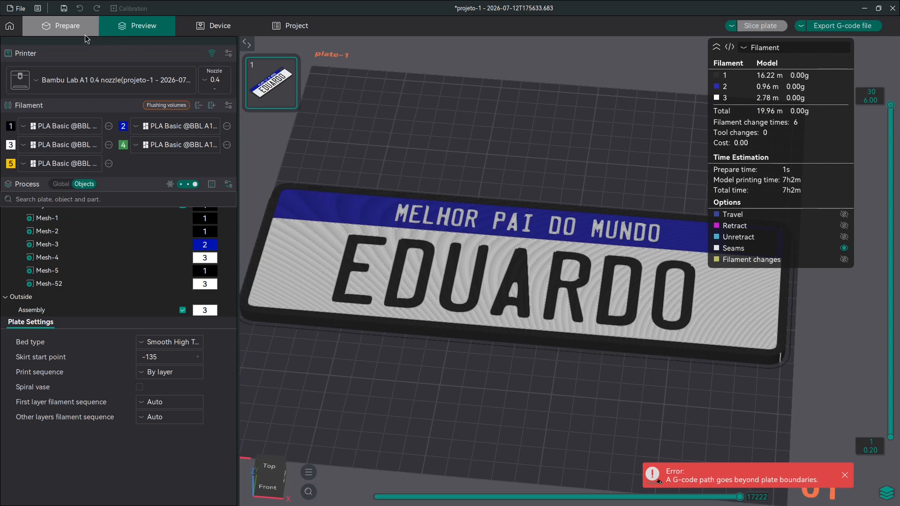
- Return to model preparation and lay the plate face down on the bed using Lay on Face, leaving it deselected
left_click(86, 27)
left_click(508, 263)
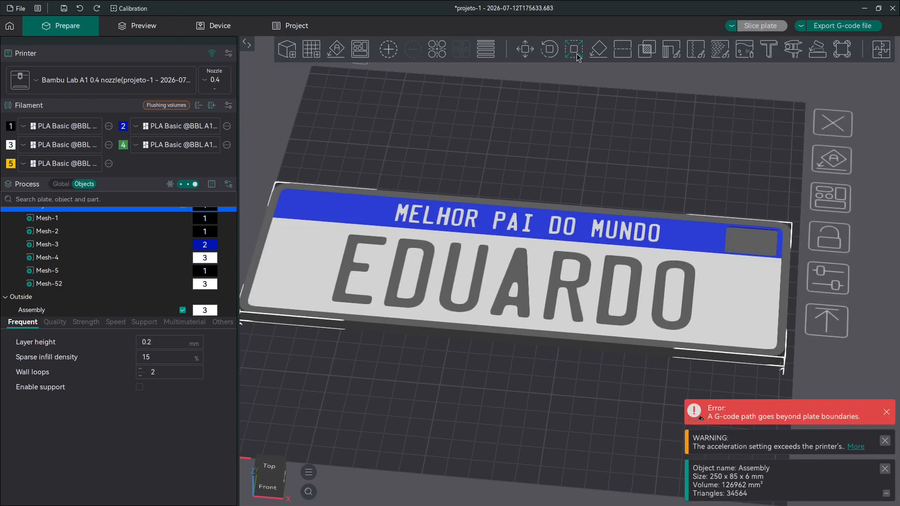
left_click(598, 53)
left_click(485, 261)
left_click(534, 402)
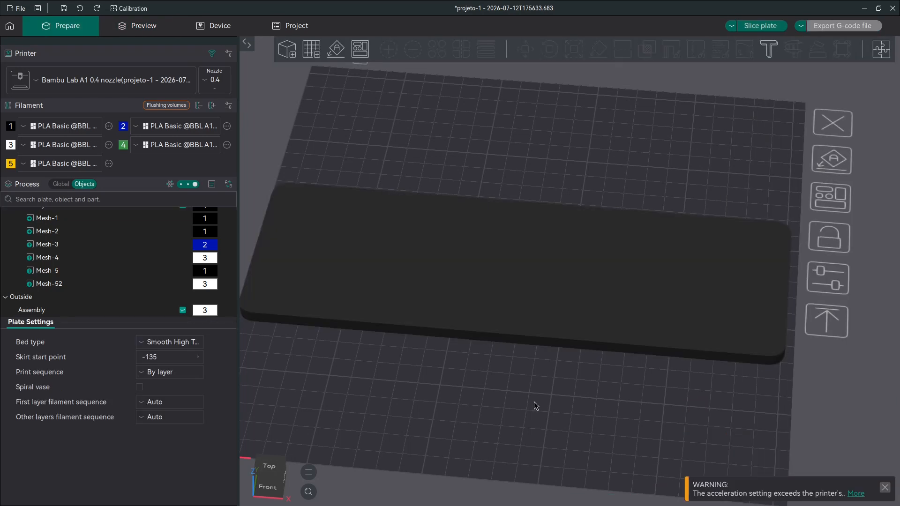
left_click_drag(533, 401, 558, 335)
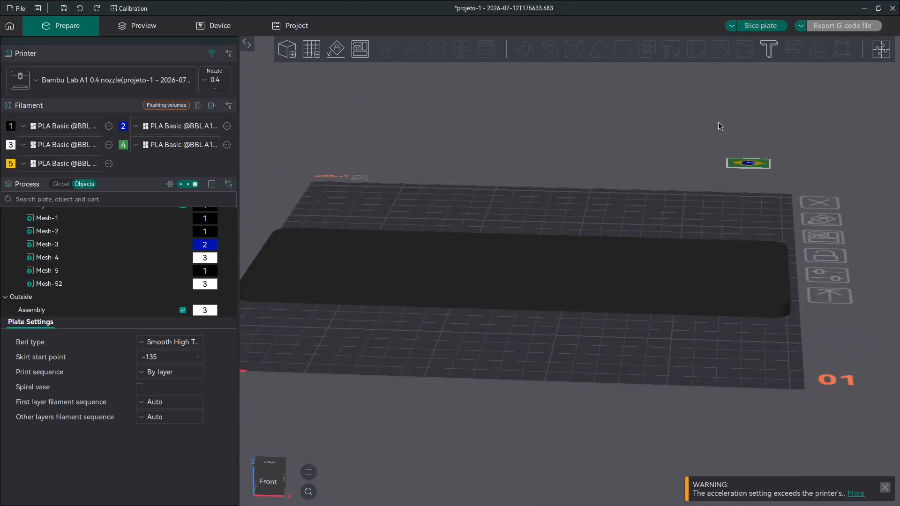
- Slice the bed with the plate face down and examine the large lettering from underneath
left_click(759, 27)
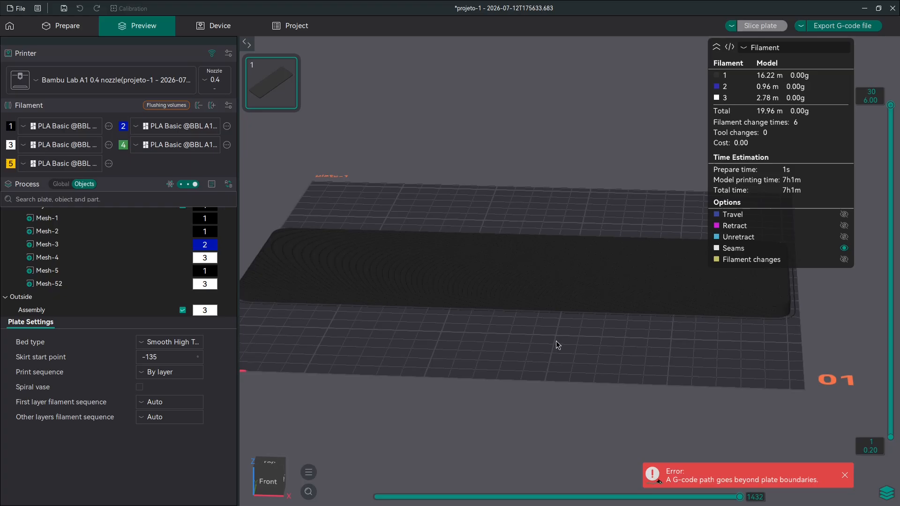
left_click_drag(555, 344, 578, 308)
scroll(557, 232, "up", 5)
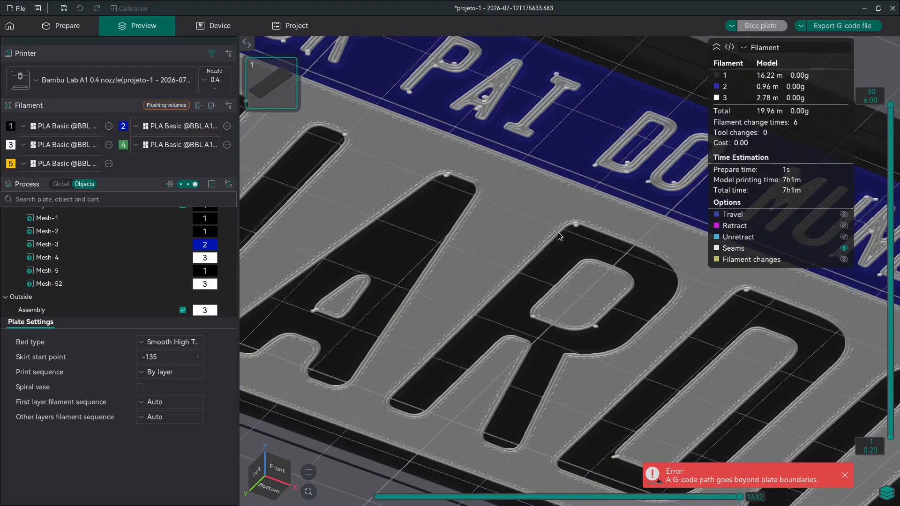
scroll(558, 232, "down", 3)
left_click_drag(558, 232, 573, 218)
scroll(571, 234, "down", 5)
scroll(592, 187, "up", 8)
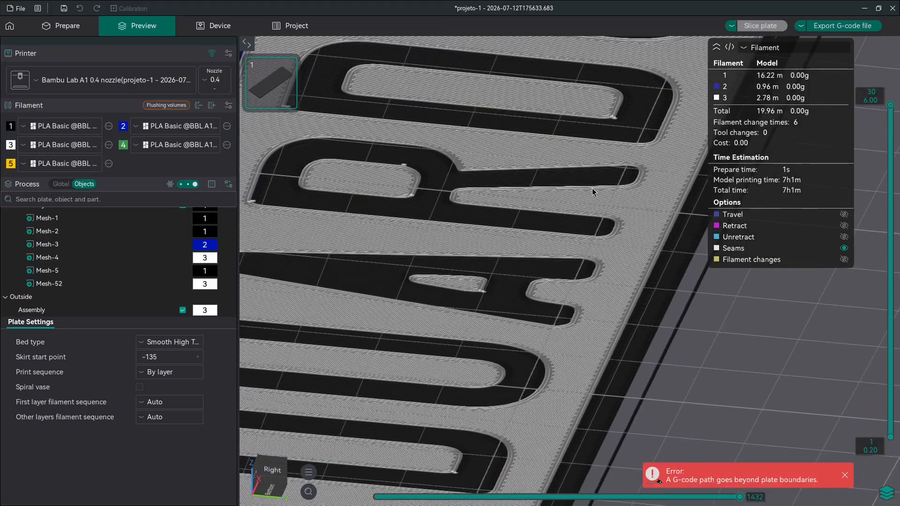
- Examine the sliced plate's underside from several angles, covering the flag recess, the blue slogan band and the white face
scroll(583, 240, "down", 5)
left_click_drag(583, 180, 651, 161)
scroll(651, 161, "up", 10)
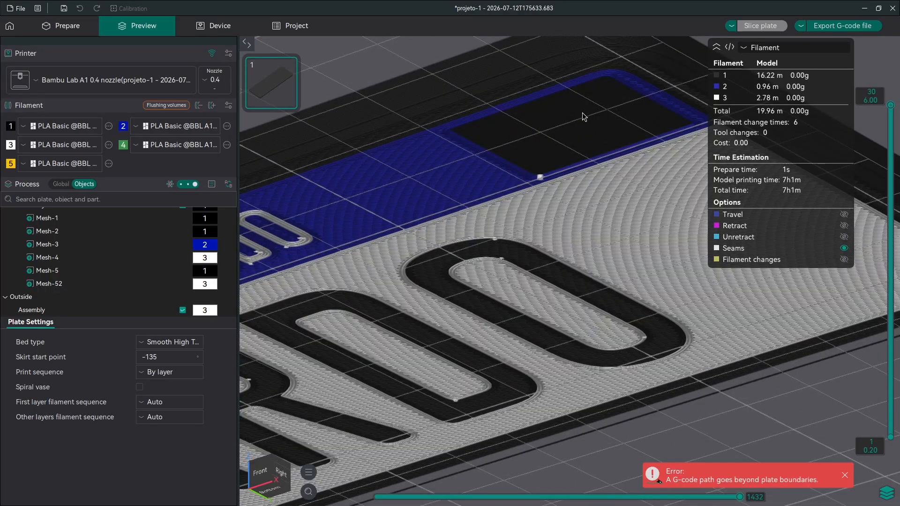
scroll(582, 113, "up", 5)
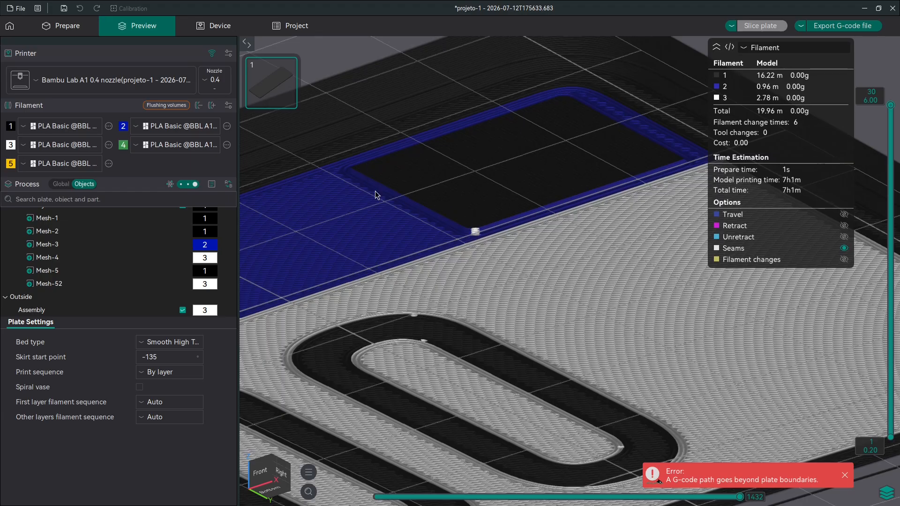
scroll(606, 170, "down", 5)
scroll(708, 364, "down", 6)
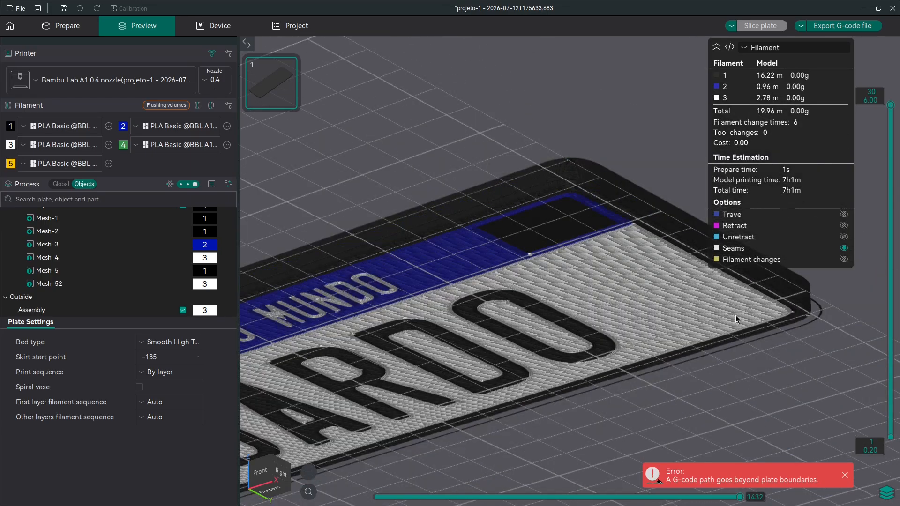
left_click_drag(734, 315, 650, 280)
left_click_drag(520, 330, 473, 403)
scroll(488, 278, "up", 6)
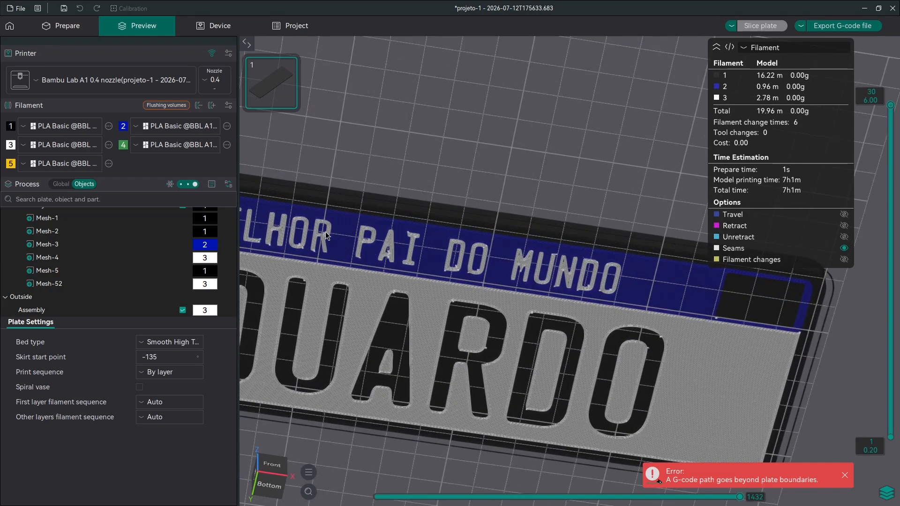
left_click_drag(489, 278, 378, 192)
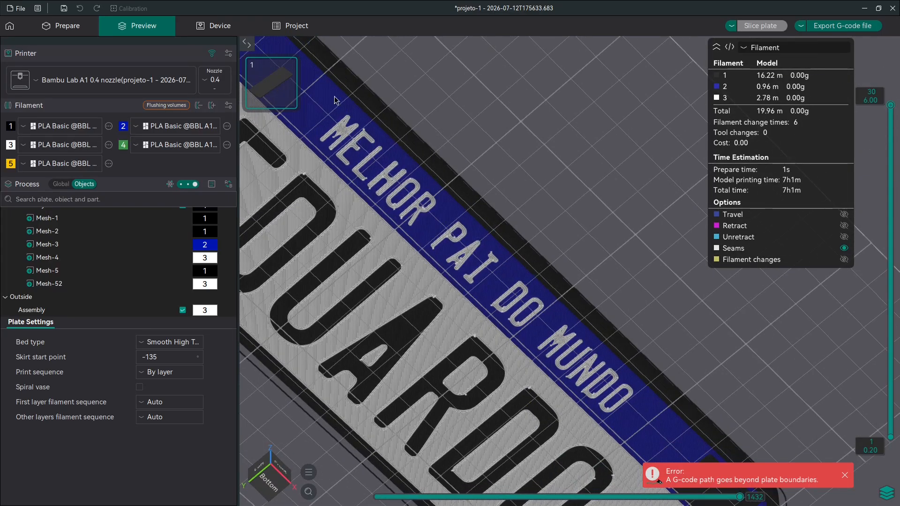
left_click_drag(339, 136, 357, 192)
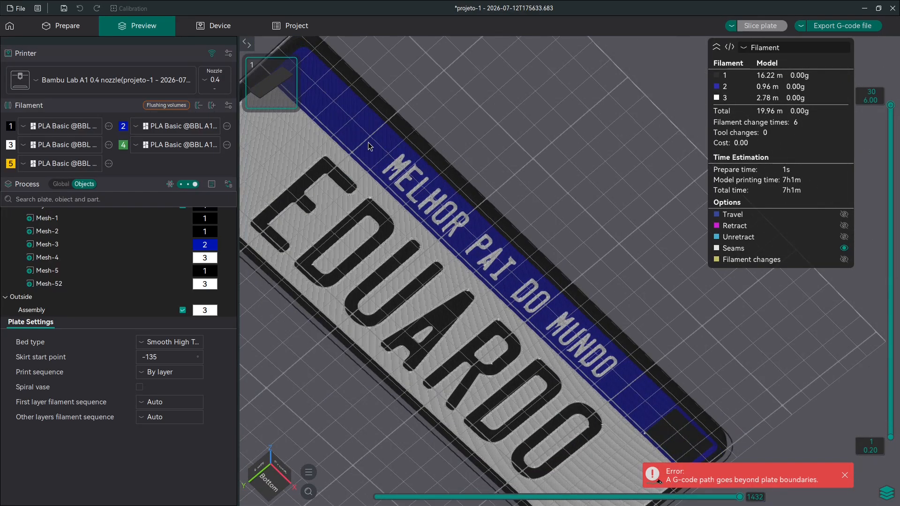
scroll(389, 131, "down", 2)
left_click_drag(465, 238, 415, 223)
scroll(572, 254, "down", 5)
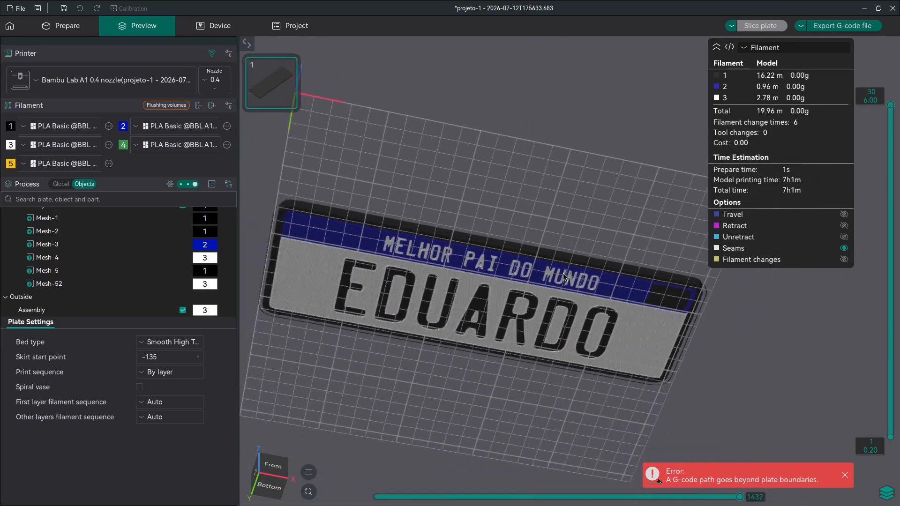
left_click_drag(463, 356, 461, 274)
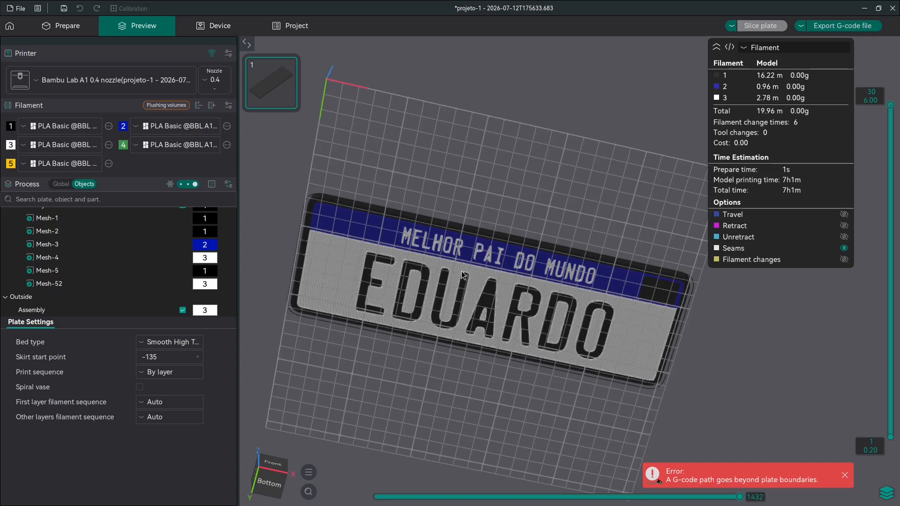
left_click_drag(432, 342, 443, 323)
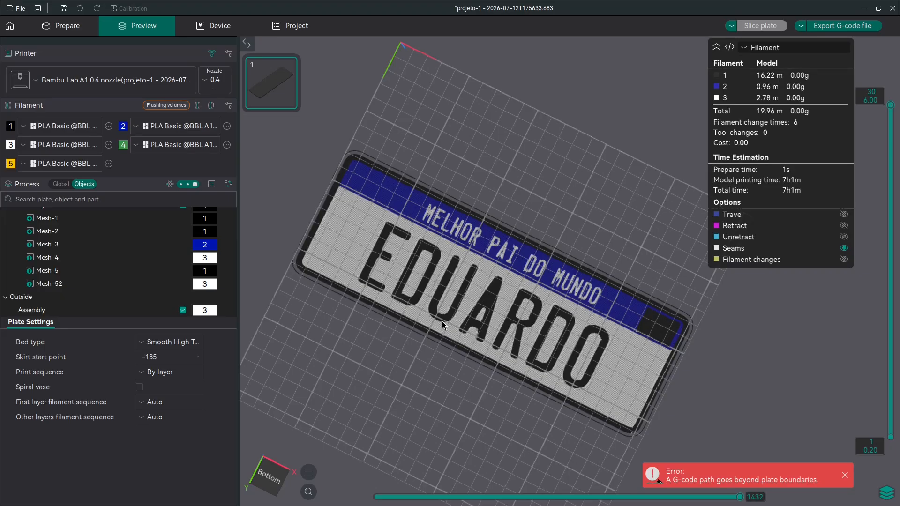
left_click_drag(443, 321, 402, 354)
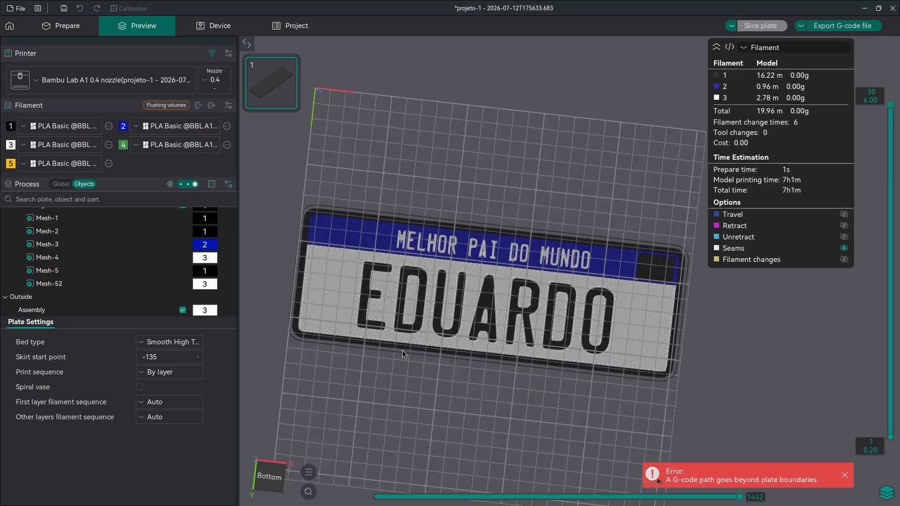
mouse_move(402, 354)
left_mouse_down()
mouse_move(420, 375)
mouse_move(411, 337)
mouse_move(409, 351)
left_mouse_up()
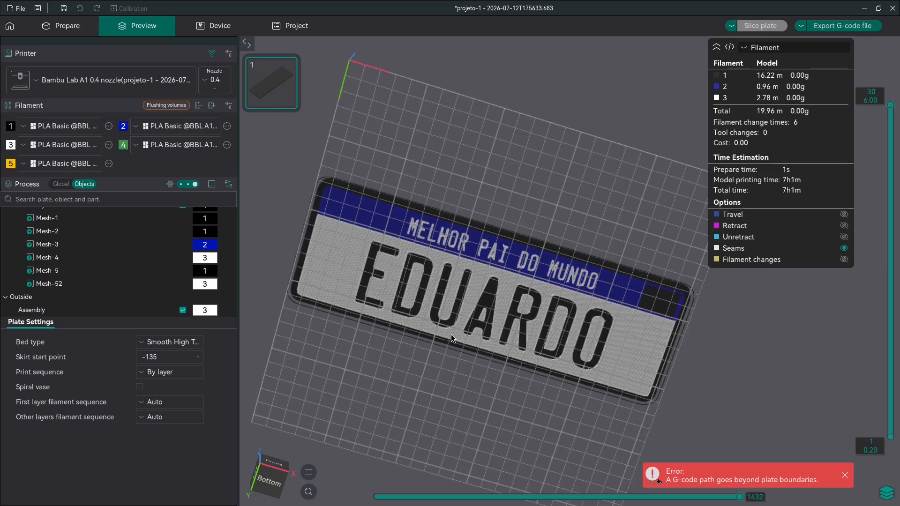
left_click_drag(450, 334, 432, 357)
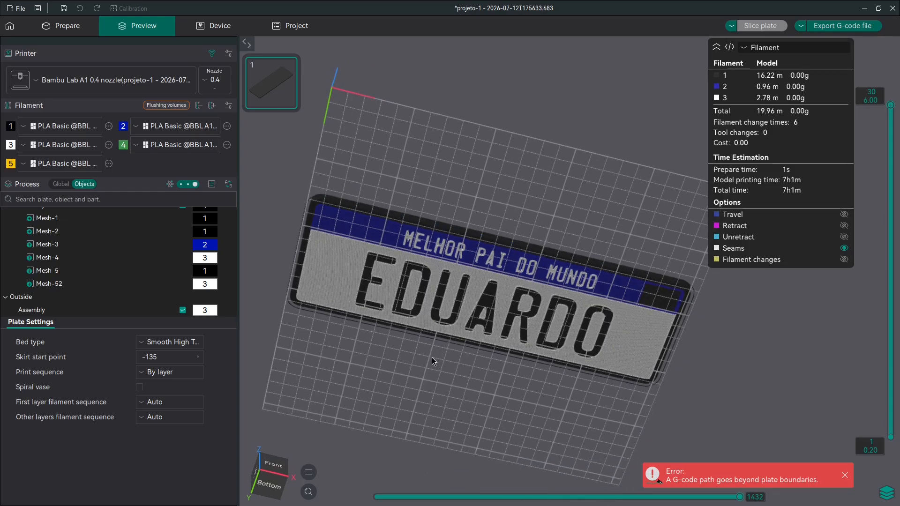